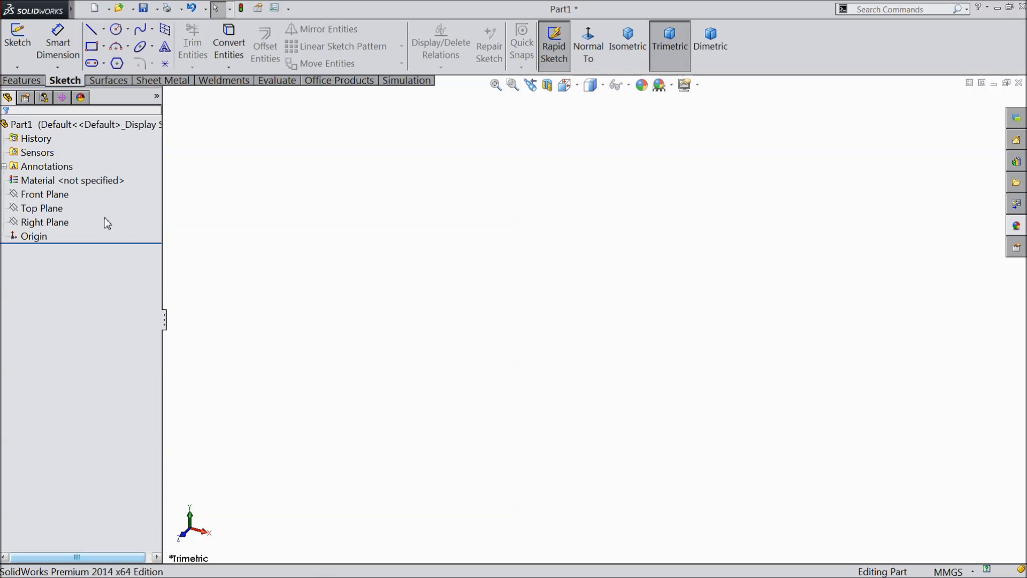
Step: Sketch a centerpoint straight slot on the Front Plane, centred on the origin, about 54 mm between arc centres and 36 mm wide
left_click(46, 194)
left_click(62, 188)
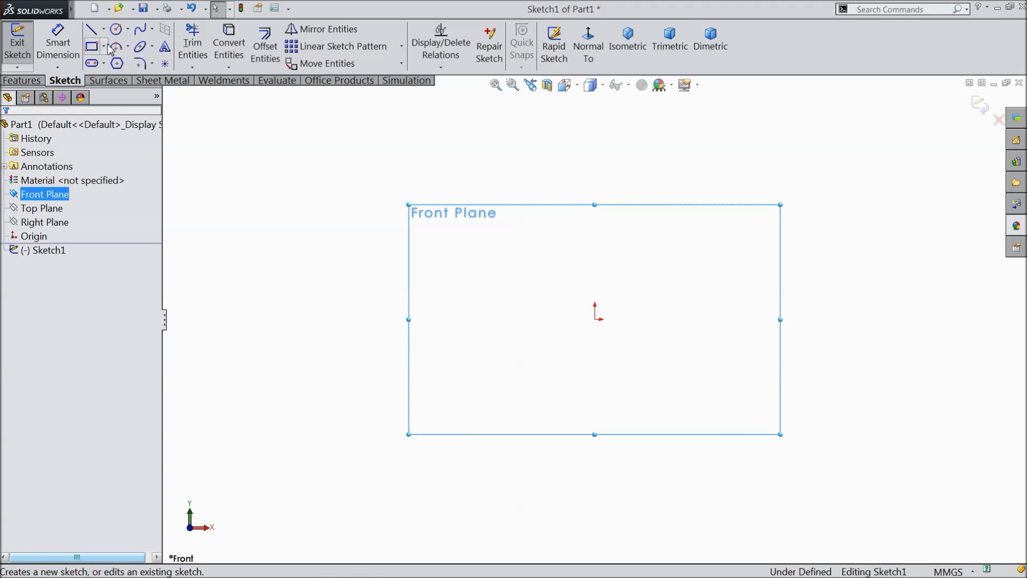
left_click(105, 65)
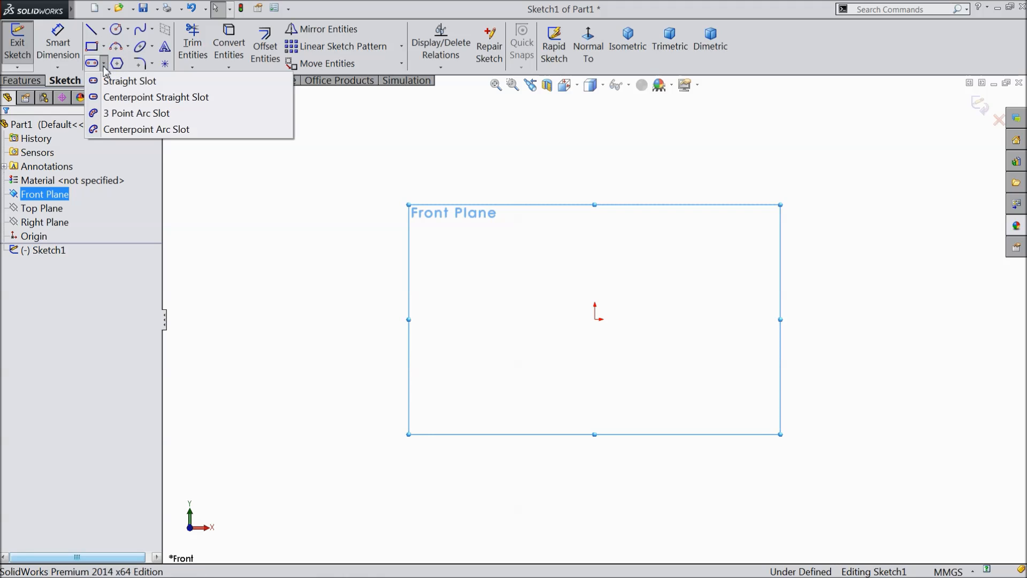
left_click(120, 99)
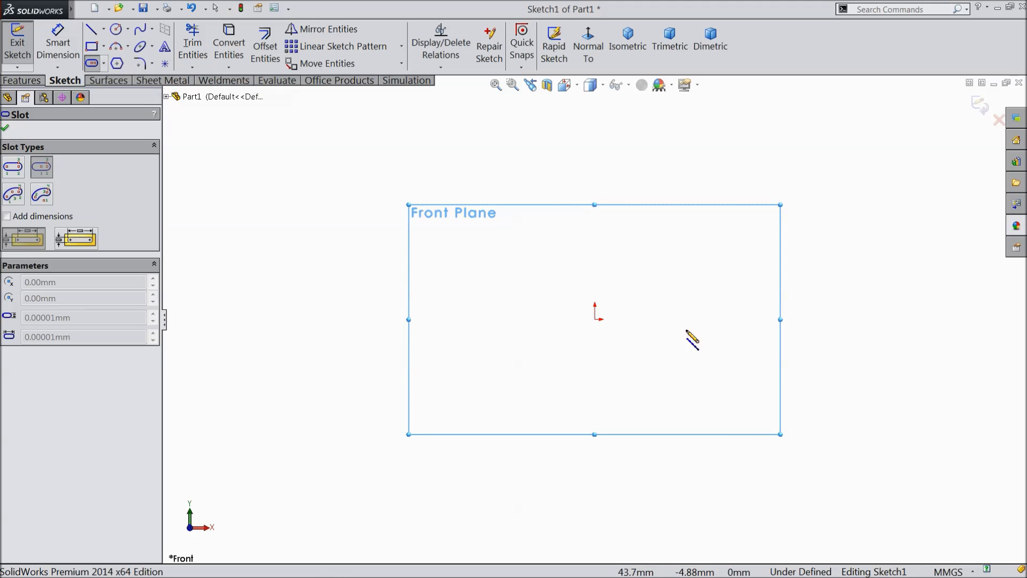
scroll(669, 335, "down", 3)
left_click(545, 312)
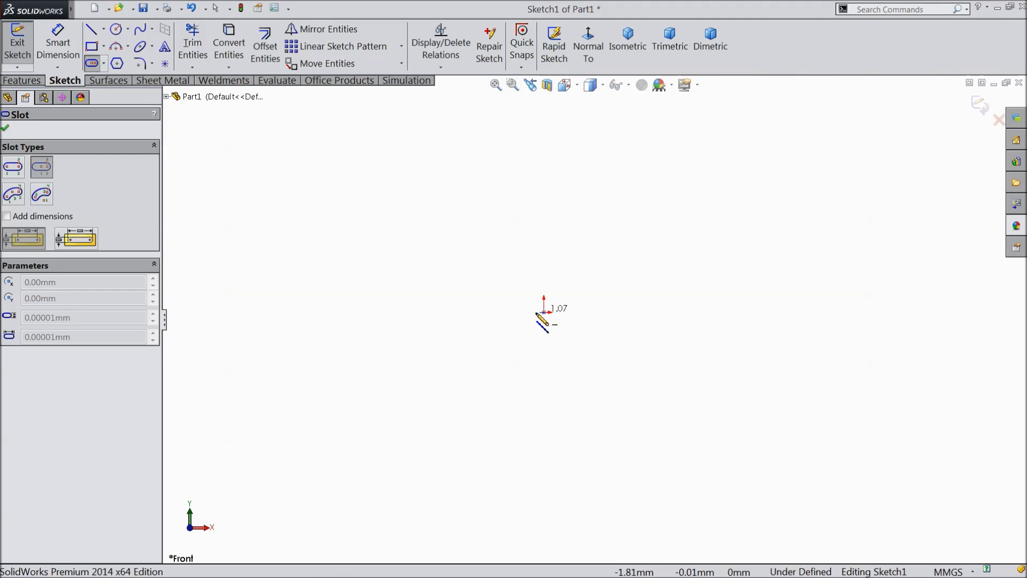
left_click(444, 314)
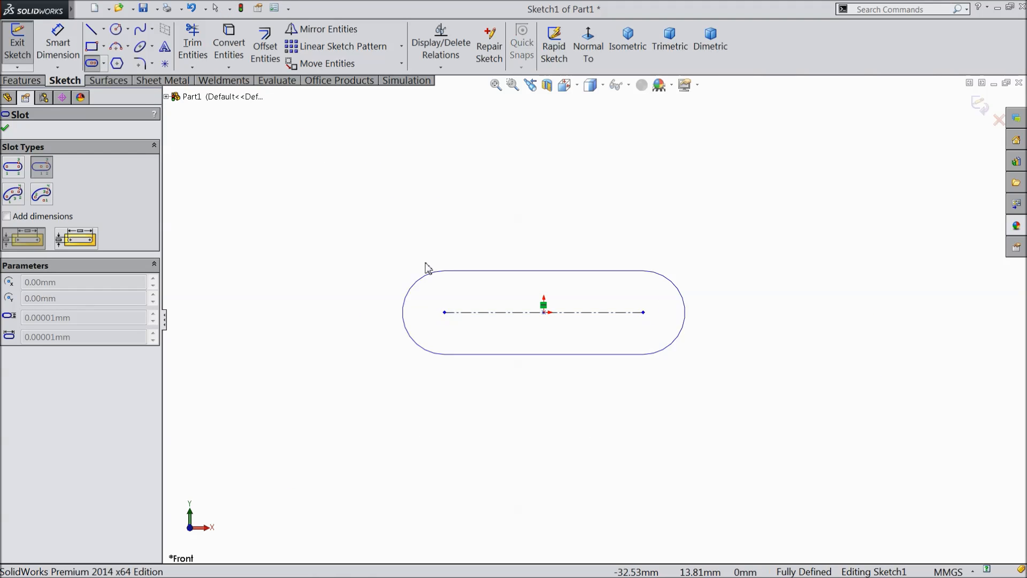
left_click(427, 251)
right_click(427, 250)
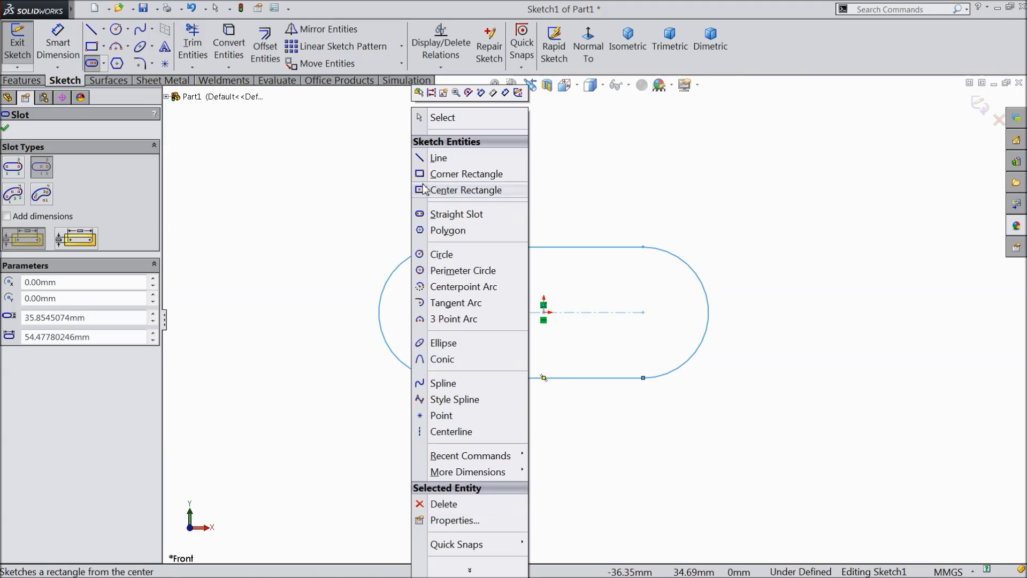
left_click(442, 118)
Step: Make the slot's centerline horizontal and dimension its length as 6 mm, placing the dimension below the slot
left_click(505, 313)
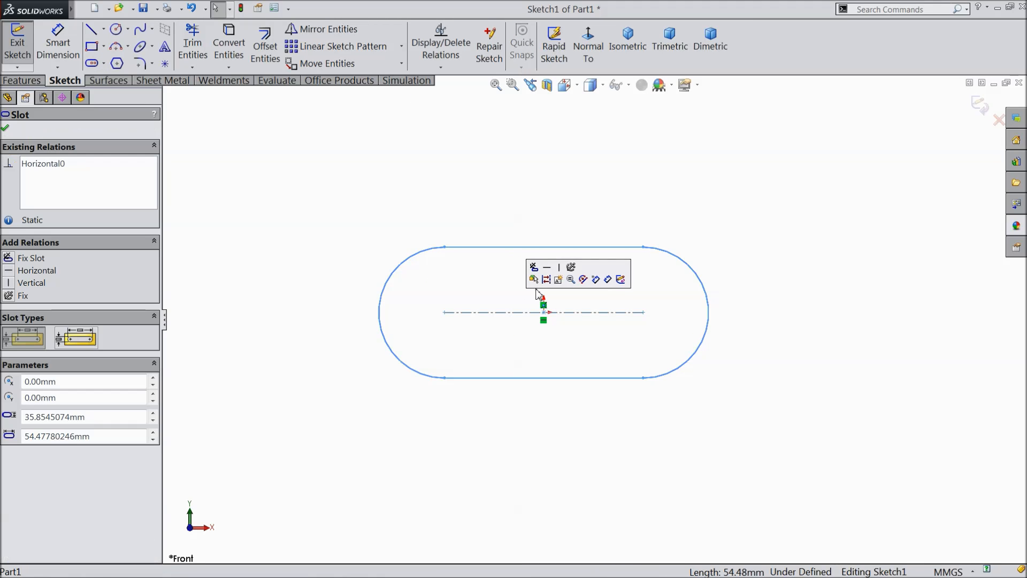
left_click(547, 267)
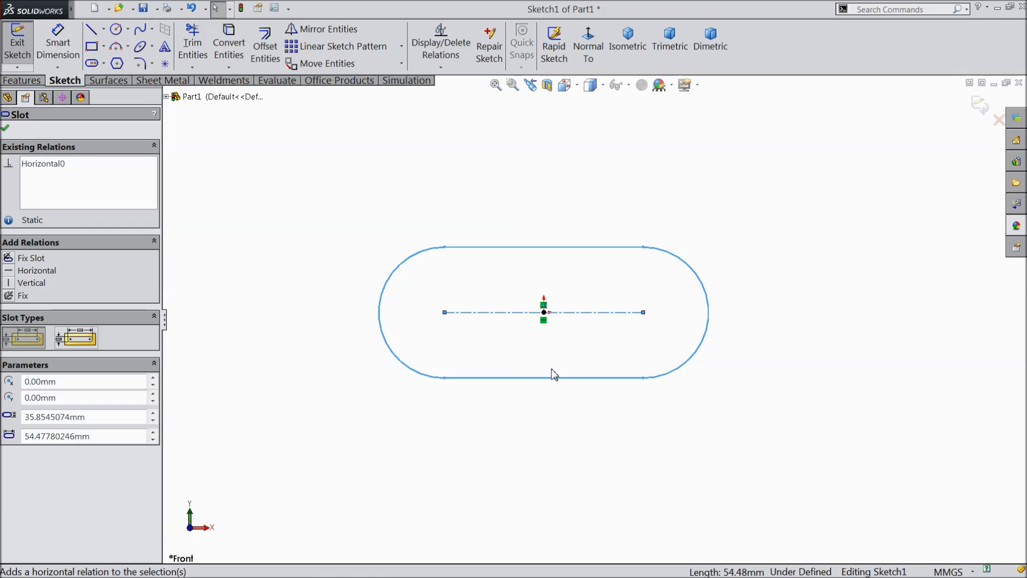
left_click(56, 42)
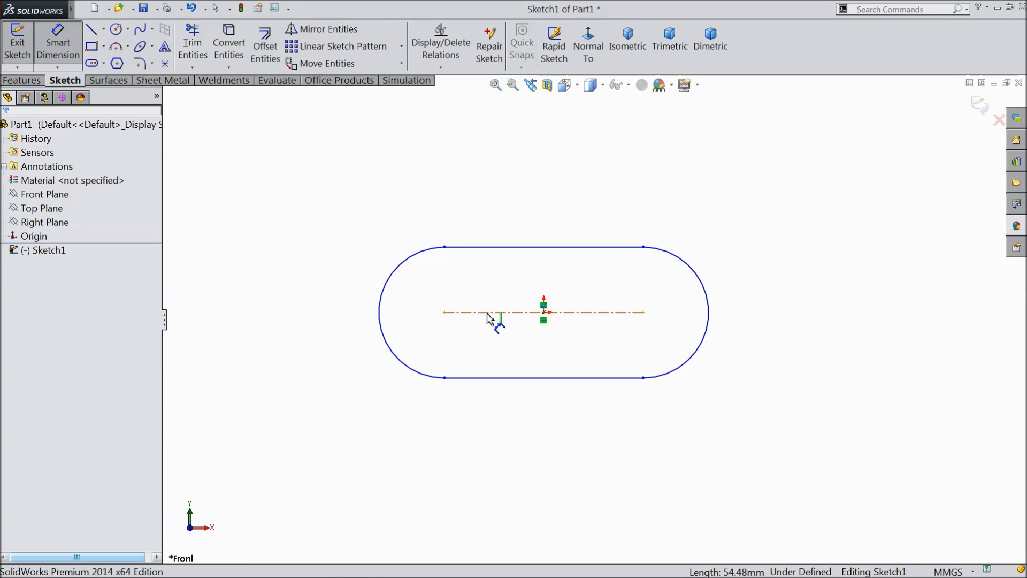
left_click(499, 317)
left_click(526, 430)
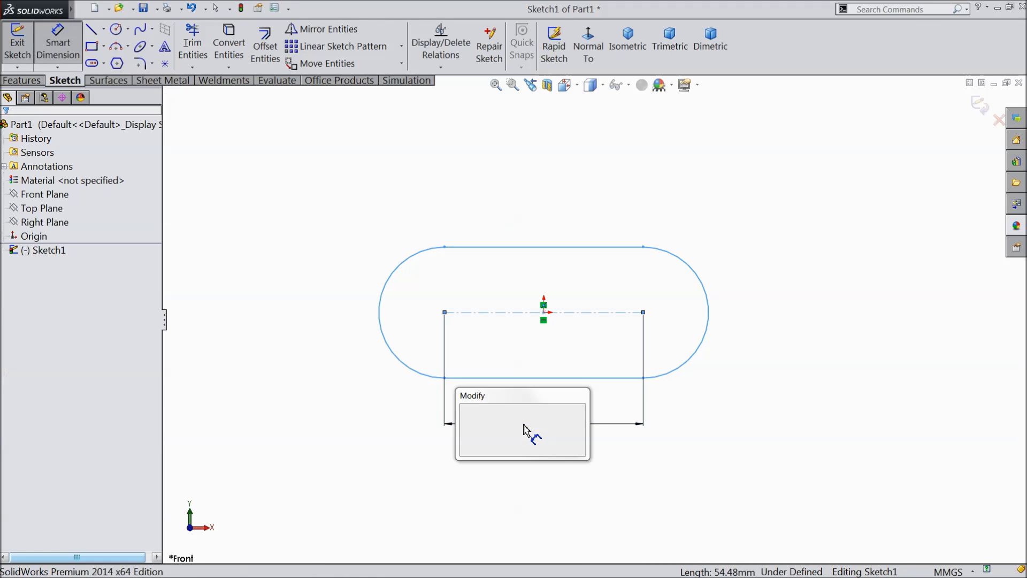
type("6")
left_click(467, 411)
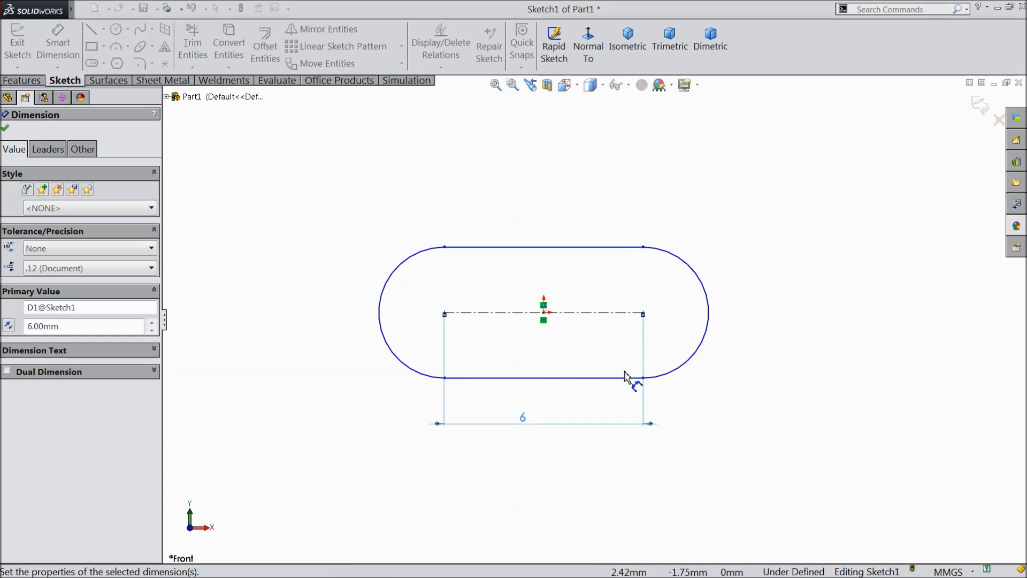
Step: Dimension the slot's right end arc with a radius of 5.5 mm
left_click(709, 313)
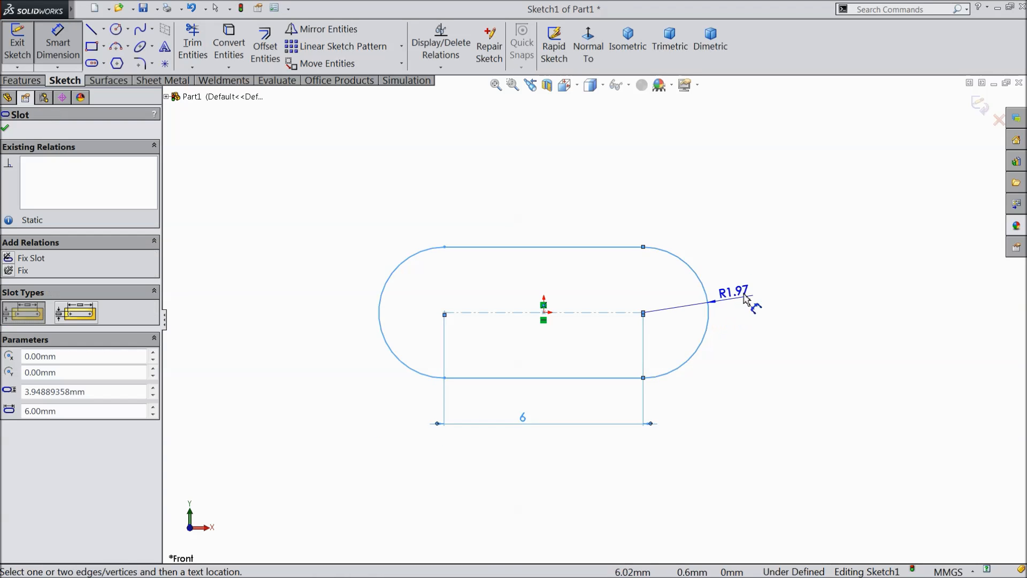
left_click(776, 254)
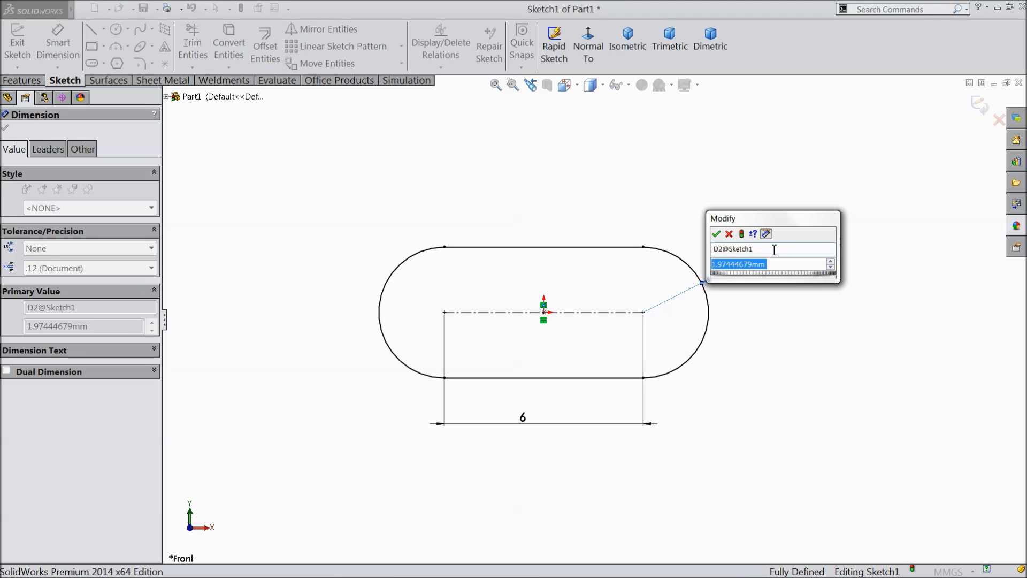
type("5.5")
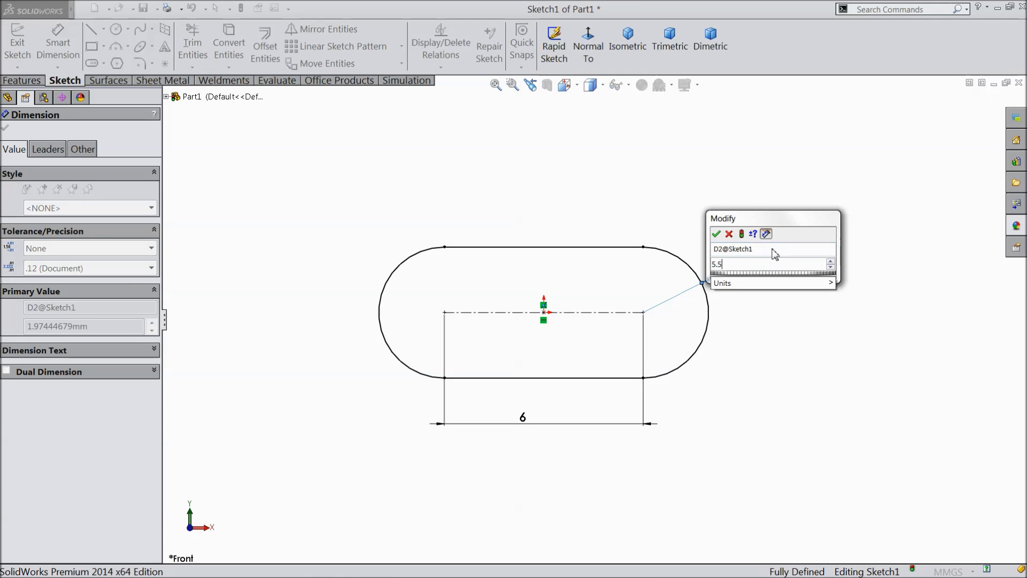
left_click(717, 234)
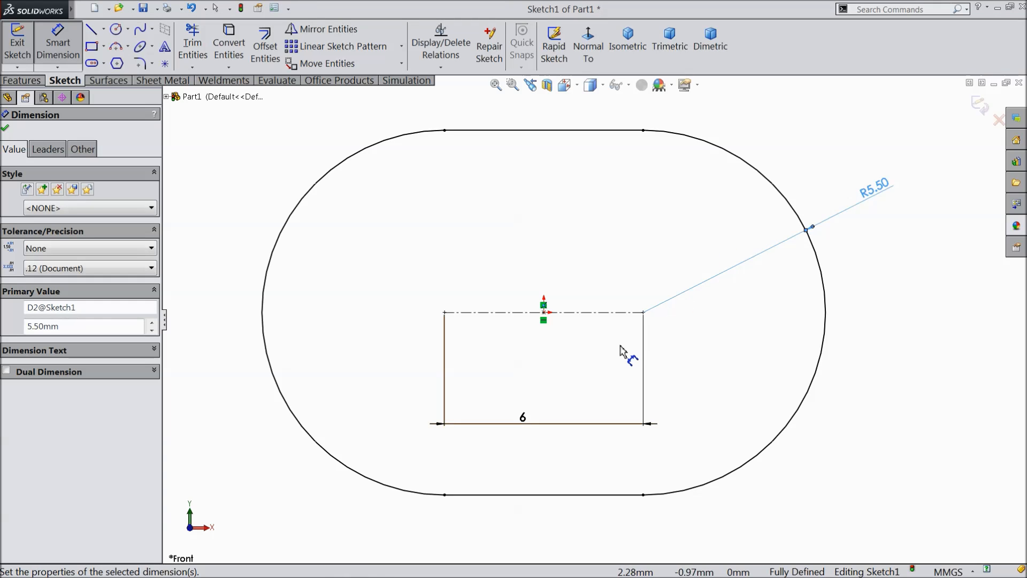
Step: Move the 6 mm dimension outside the enlarged slot, below its lower edge, and finish dimensioning
scroll(622, 354, "up", 3)
scroll(614, 364, "up", 1)
scroll(611, 373, "down", 1)
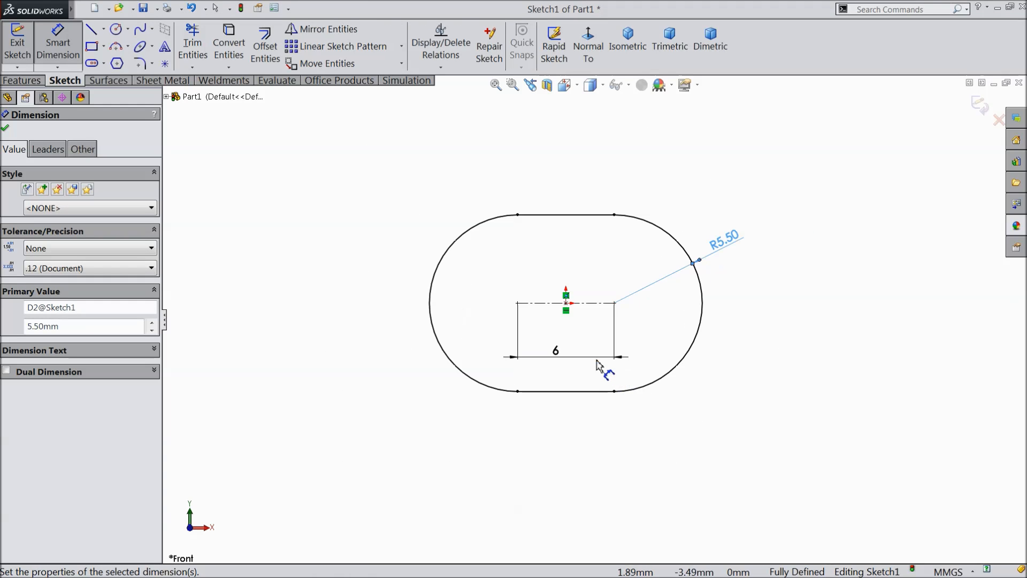
left_click_drag(557, 355, 569, 459)
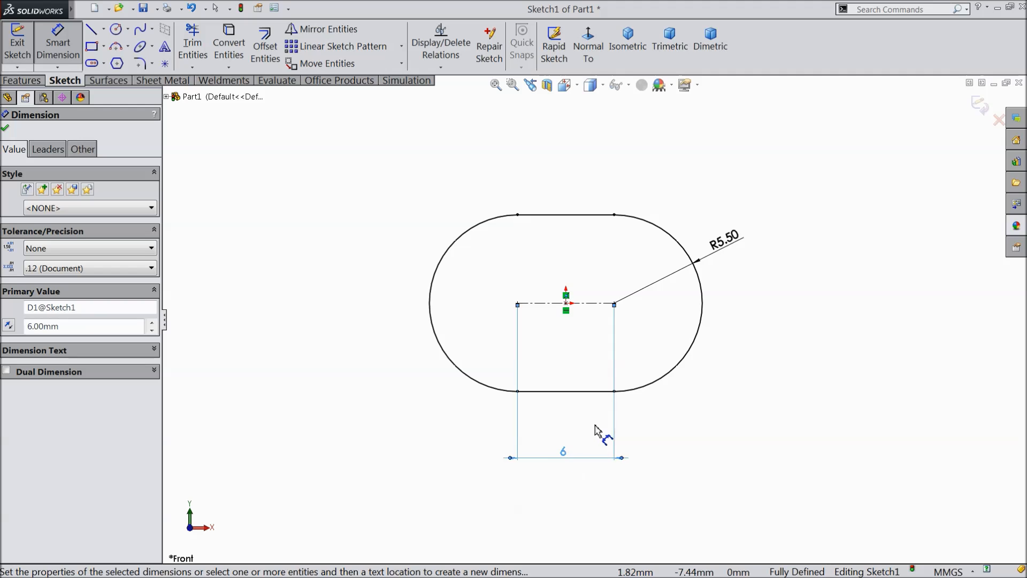
scroll(597, 430, "up", 2)
left_click(8, 130)
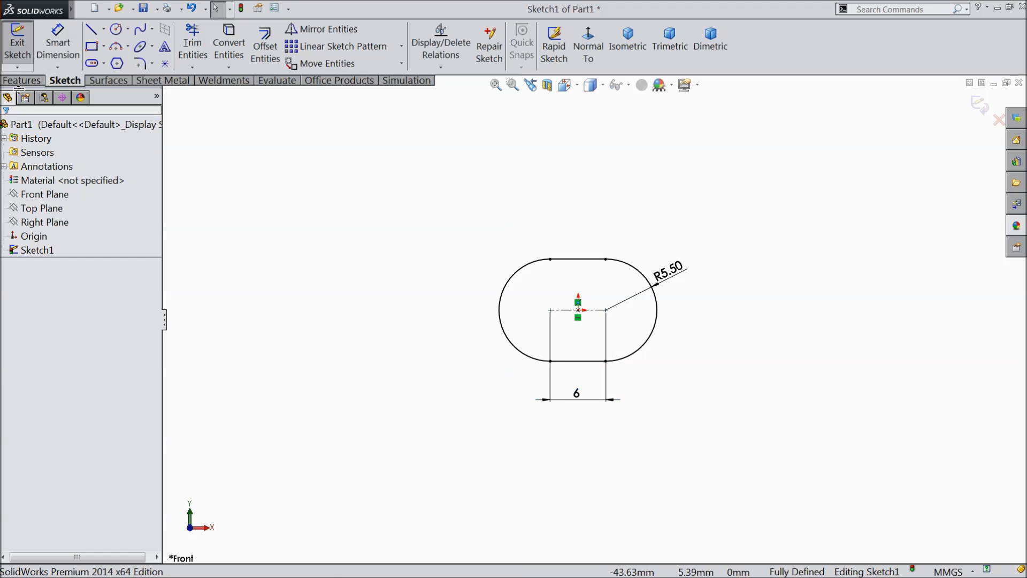
Step: Start a blind boss extrusion of the slot sketch with a depth of 250 mm
left_click(21, 80)
left_click(25, 43)
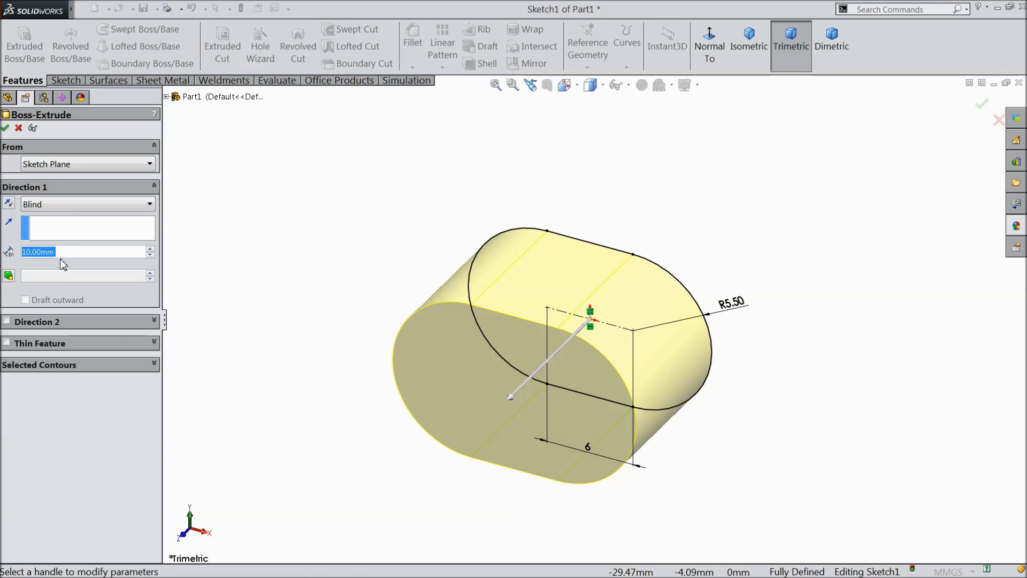
type("250")
key("Return")
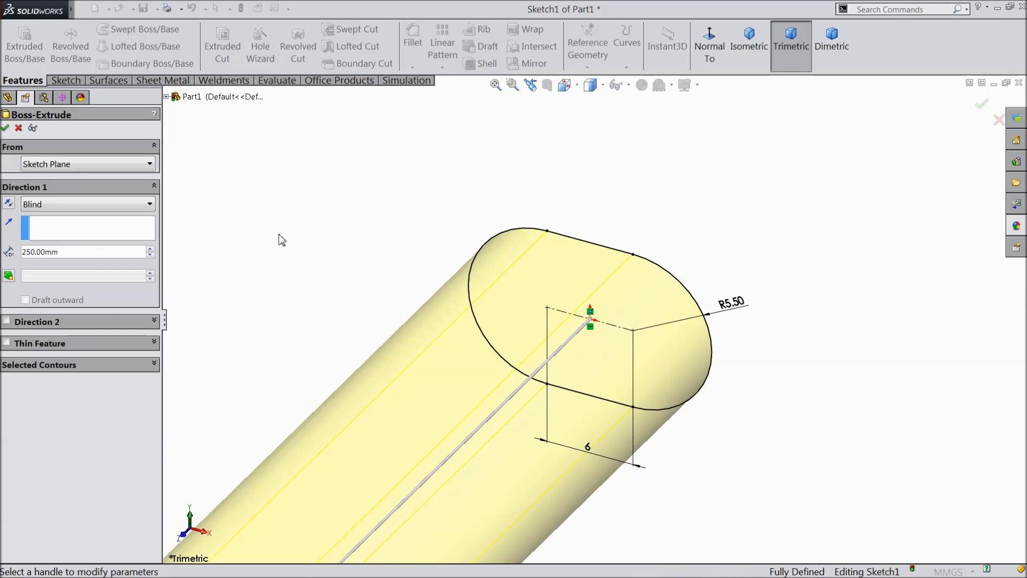
Step: Add a 0.7 degree outward draft to the slot extrusion and complete the feature
left_click(8, 276)
type("0.7")
key("Return")
scroll(392, 319, "up", 6)
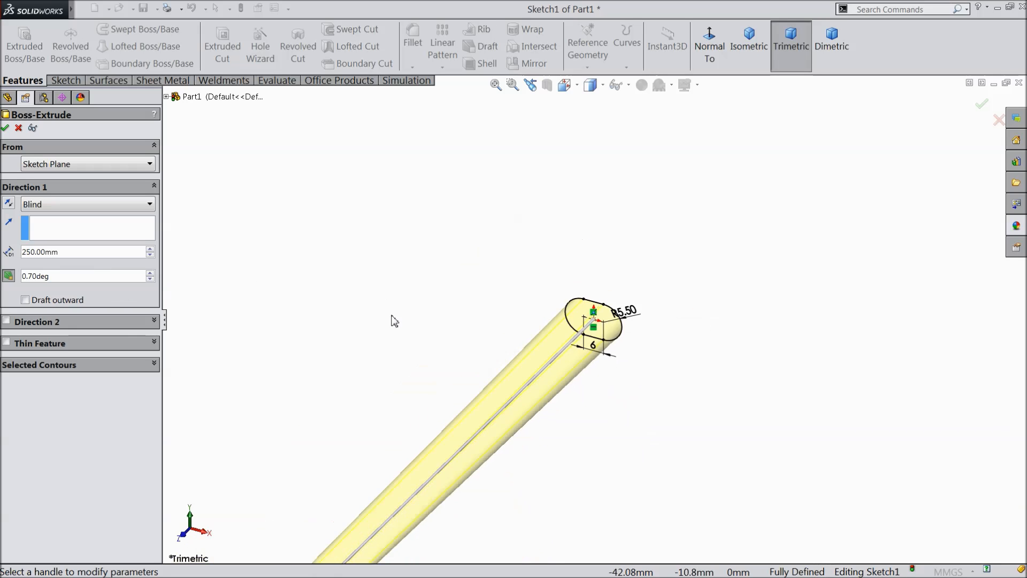
scroll(451, 518, "down", 2)
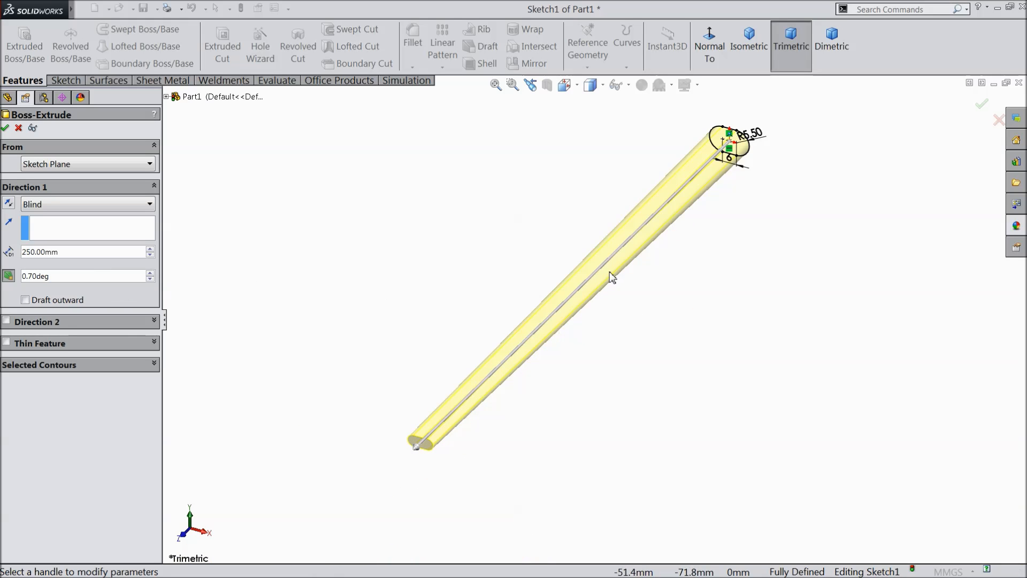
scroll(528, 360, "down", 1)
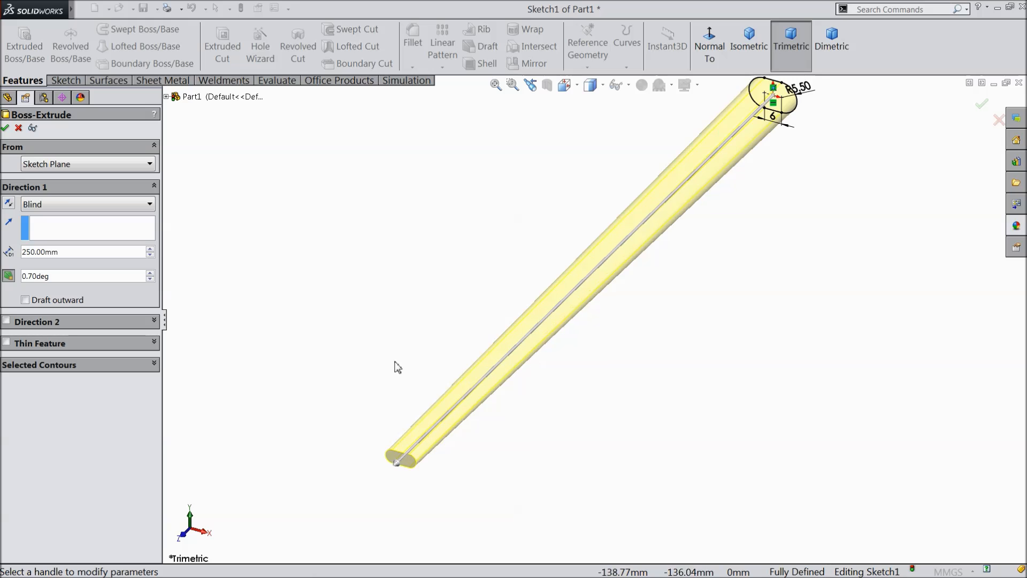
left_click(25, 300)
scroll(425, 327, "up", 1)
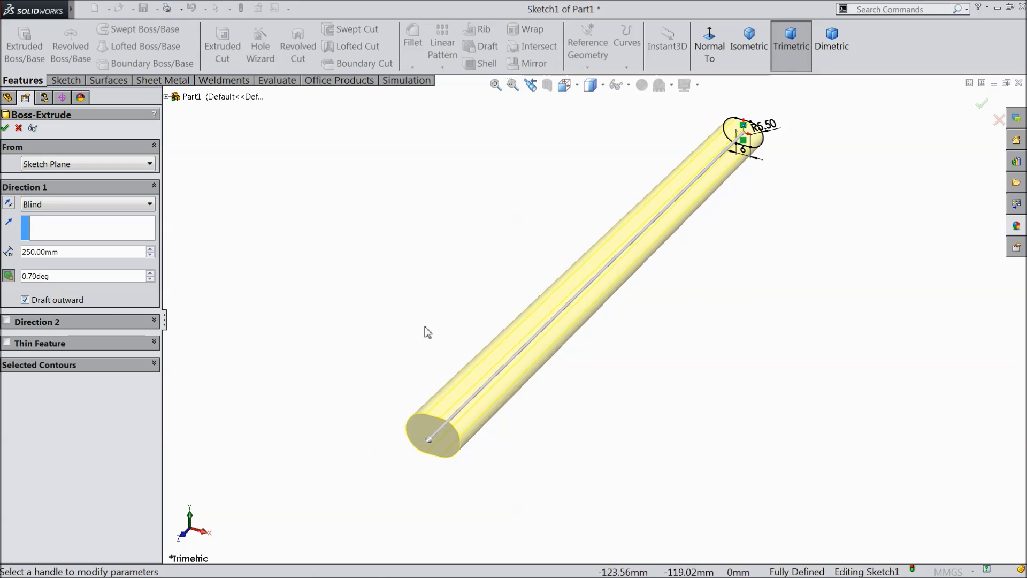
scroll(523, 319, "down", 1)
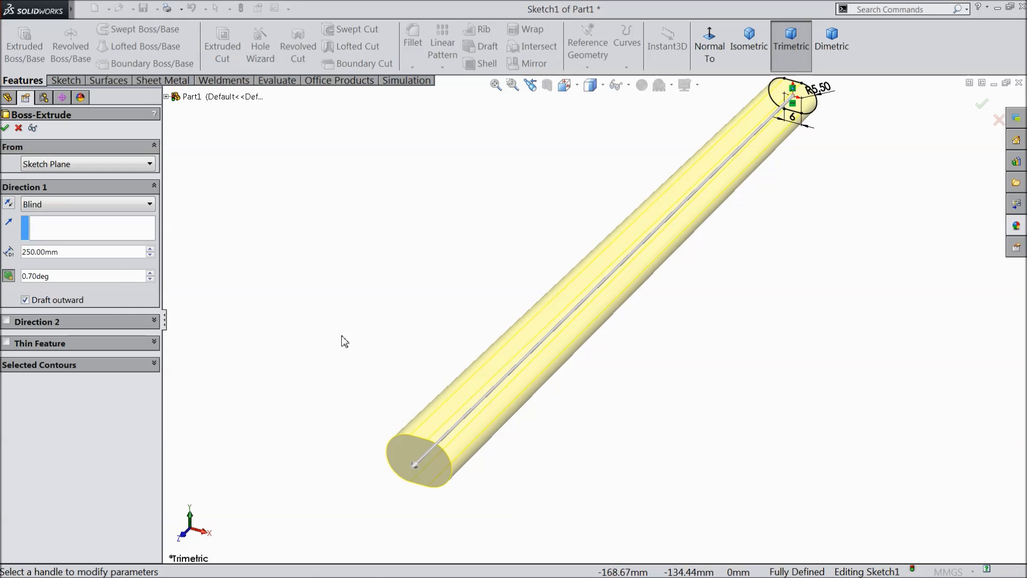
left_click(7, 130)
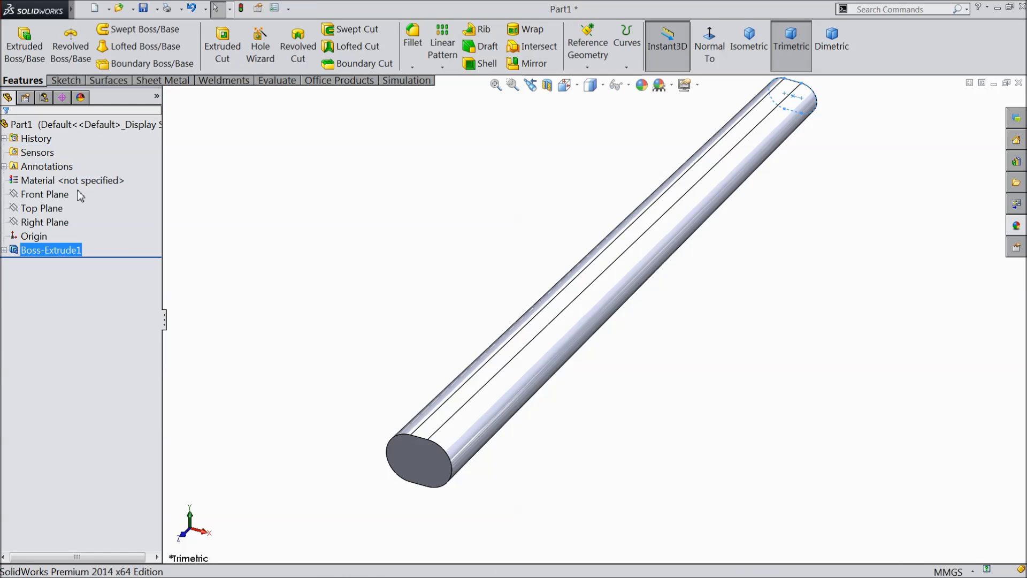
Step: Select the whole part and open the Wood category of the Organic appearances
left_click(80, 125)
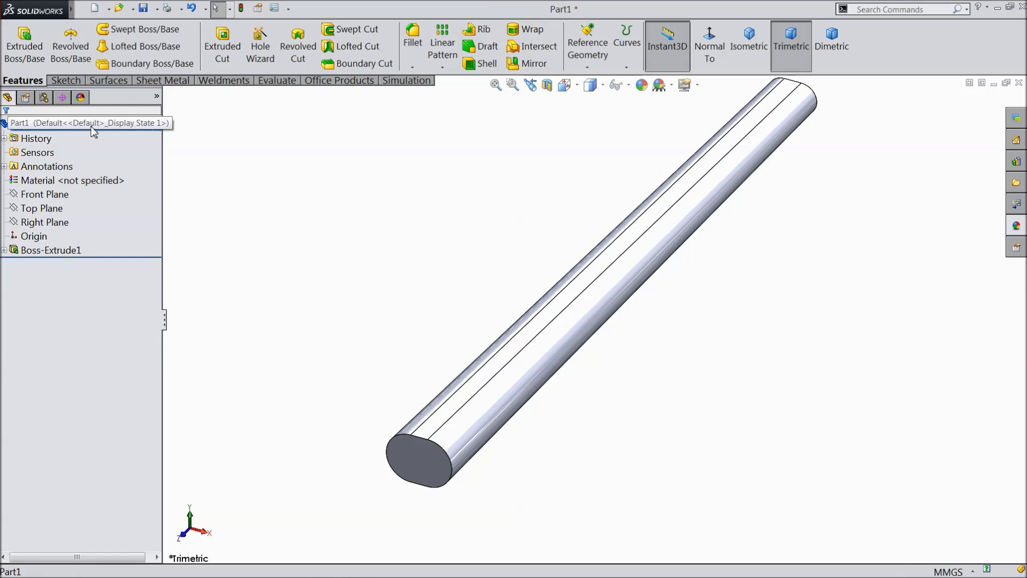
left_click(1019, 233)
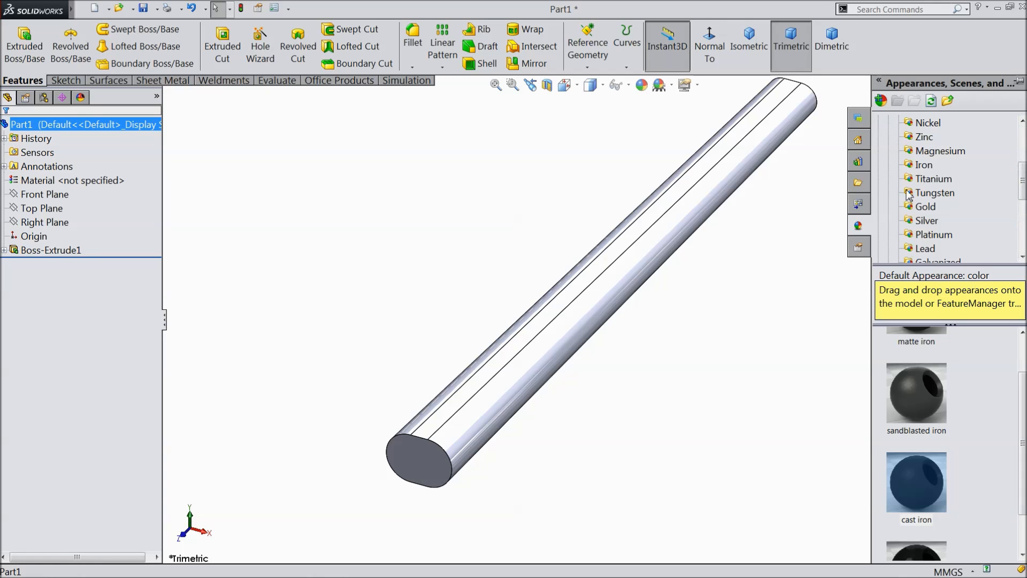
scroll(914, 184, "down", 3)
scroll(916, 203, "down", 1)
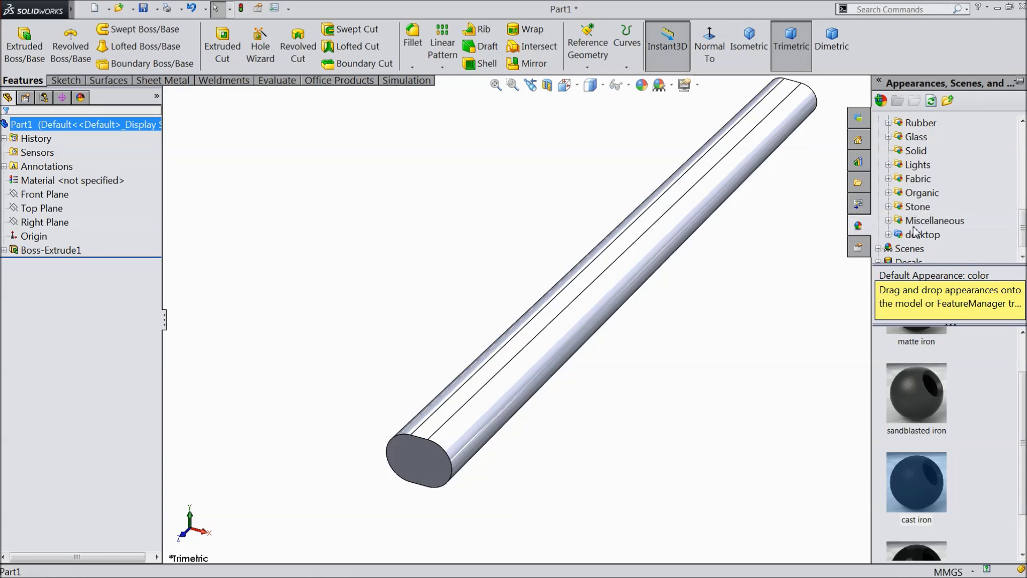
left_click(921, 193)
left_click(889, 193)
left_click(928, 179)
left_click(899, 180)
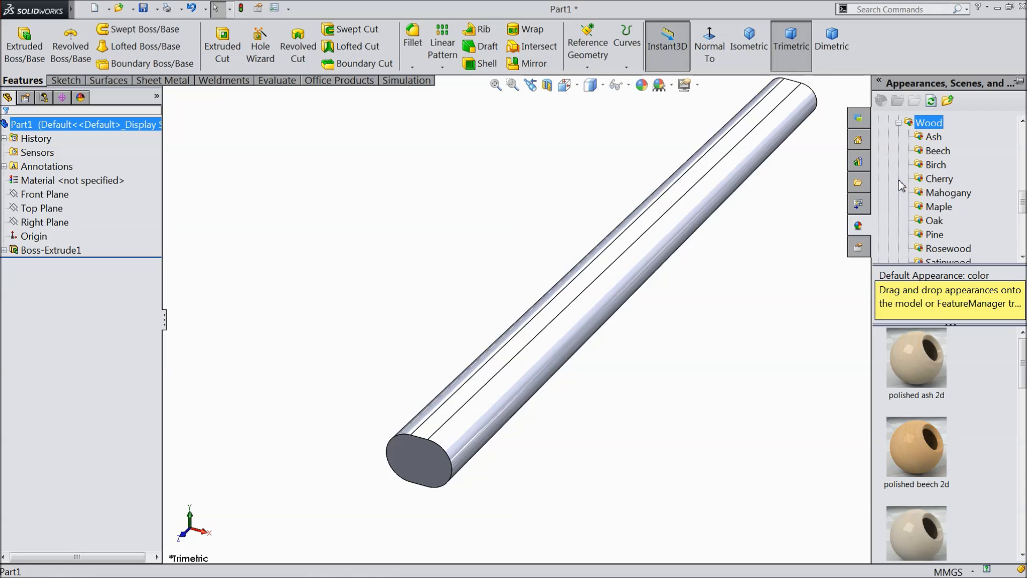
Step: Browse the wood types and apply the polished cherry 2d appearance to the part
left_click(936, 153)
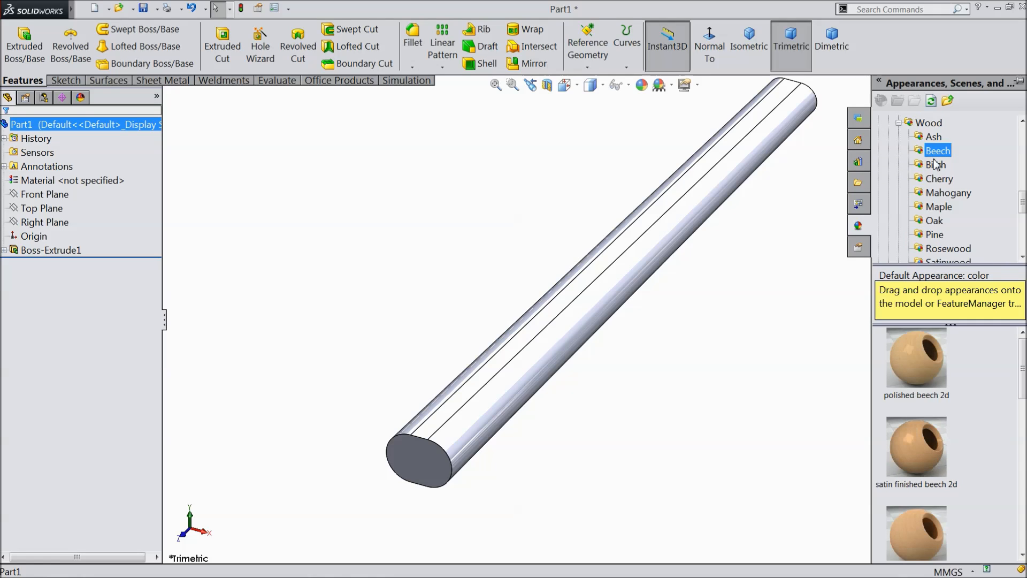
left_click(934, 137)
left_click(936, 165)
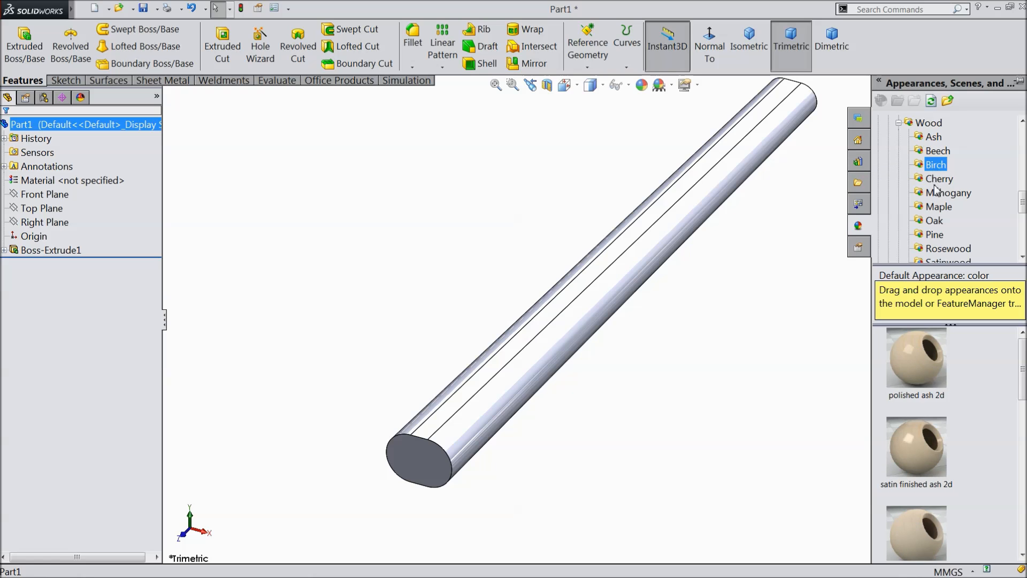
left_click(939, 178)
left_click(948, 193)
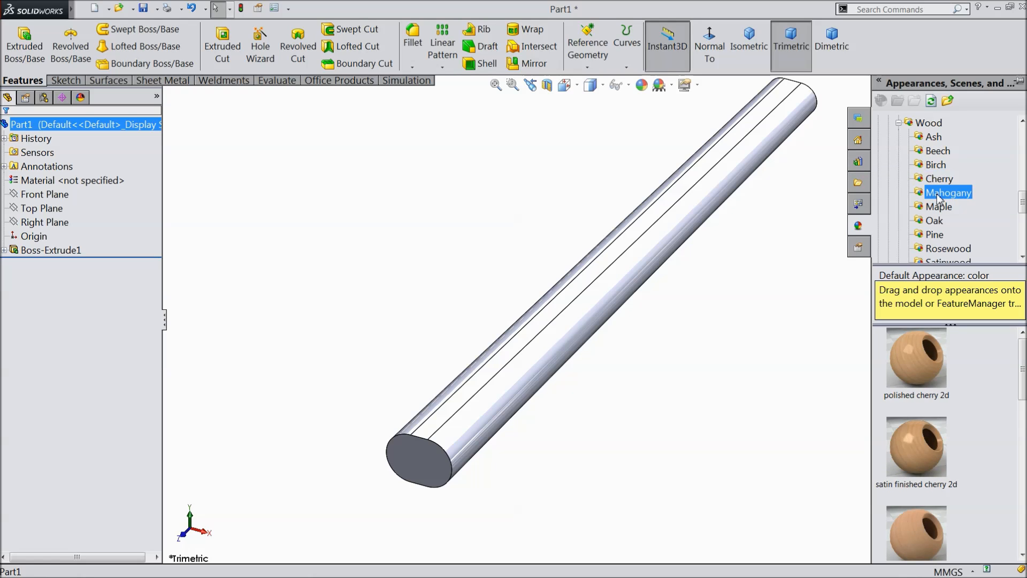
left_click(939, 179)
double_click(919, 375)
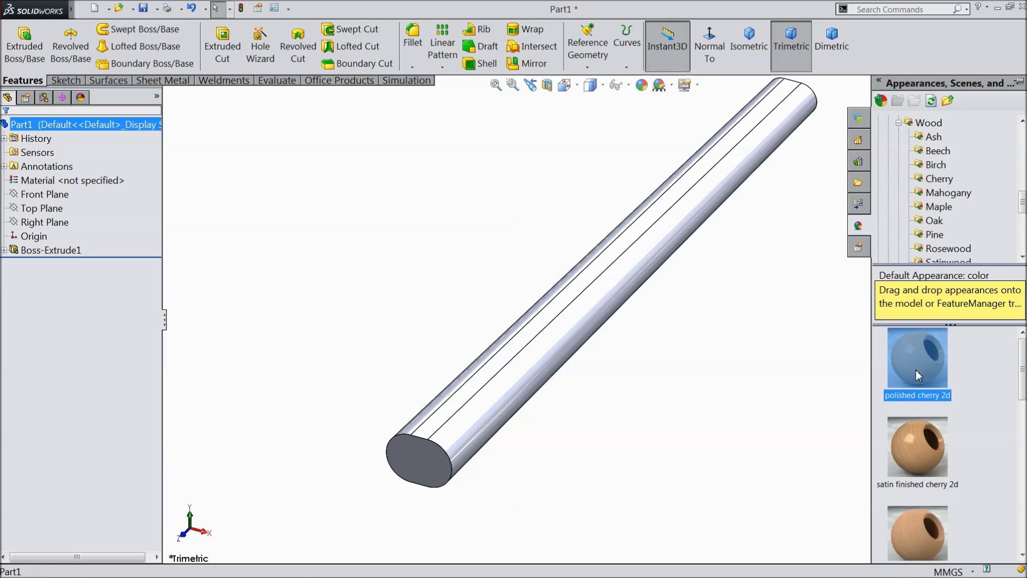
Step: Apply the unfinished mahogany 2d appearance from the Mahogany wood category to the part
left_click(938, 180)
left_click(942, 194)
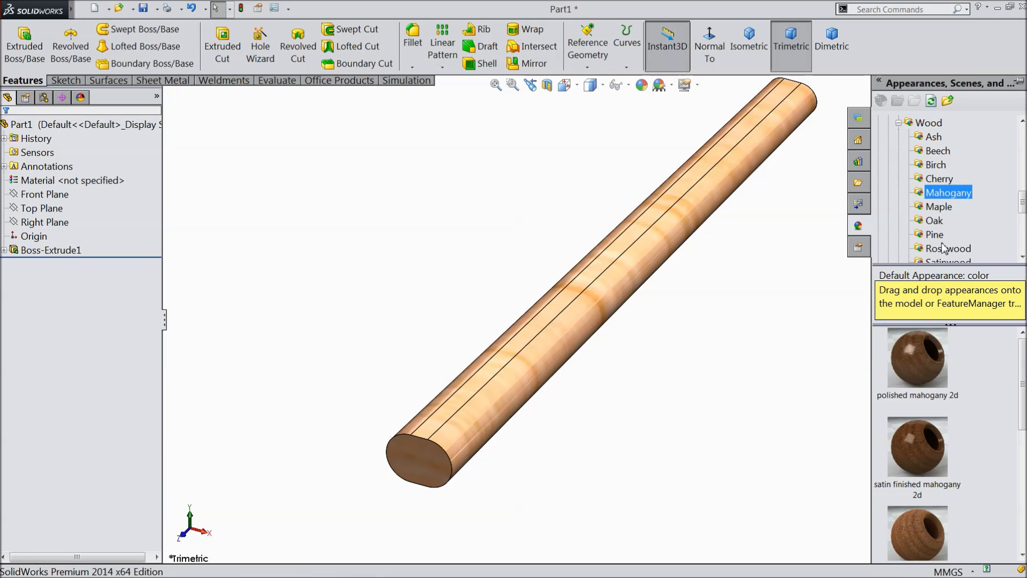
double_click(918, 516)
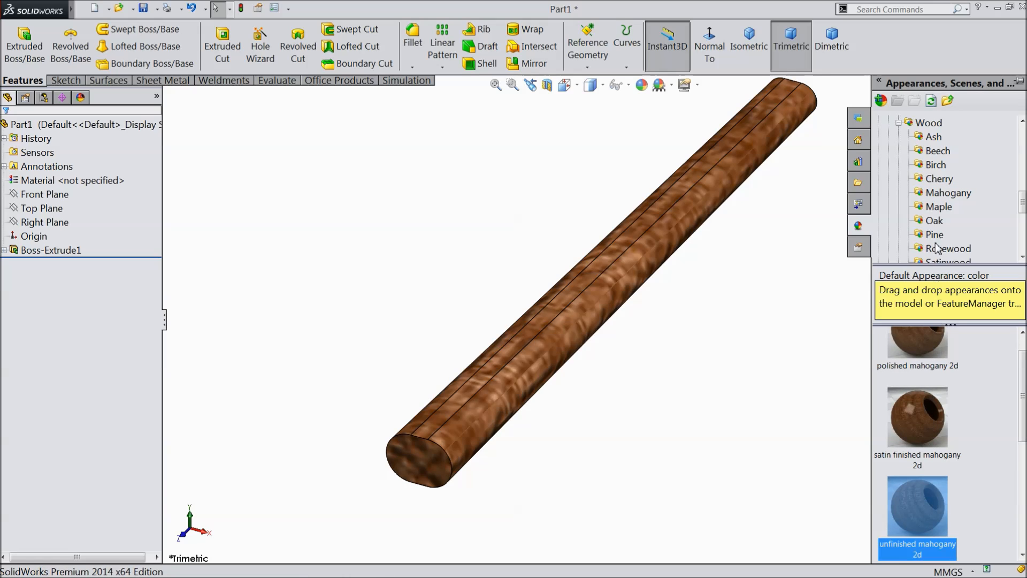
Step: Browse the Maple and Oak categories and apply the polished oak 2d appearance to the part
left_click(939, 207)
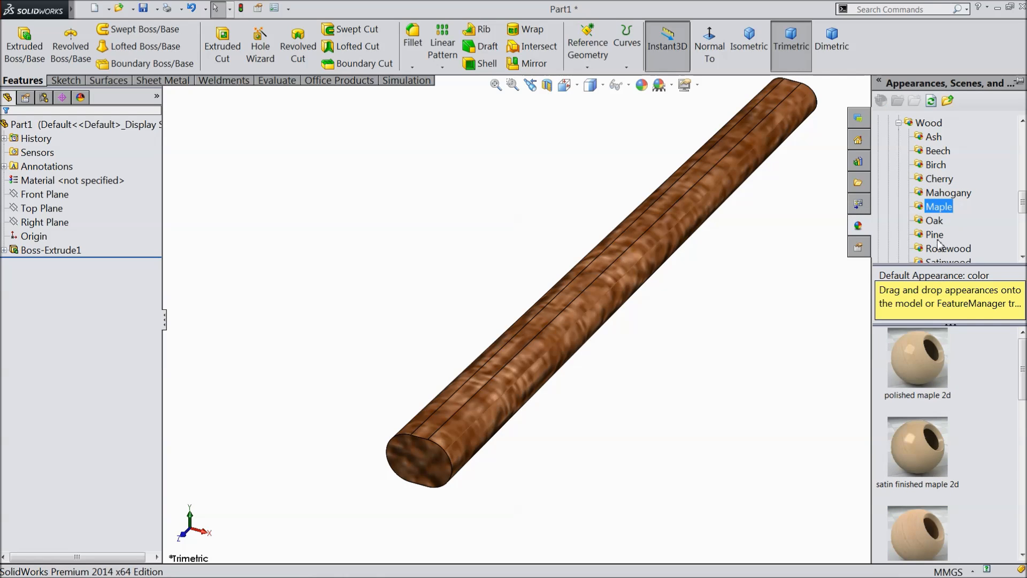
left_click(936, 222)
double_click(918, 358)
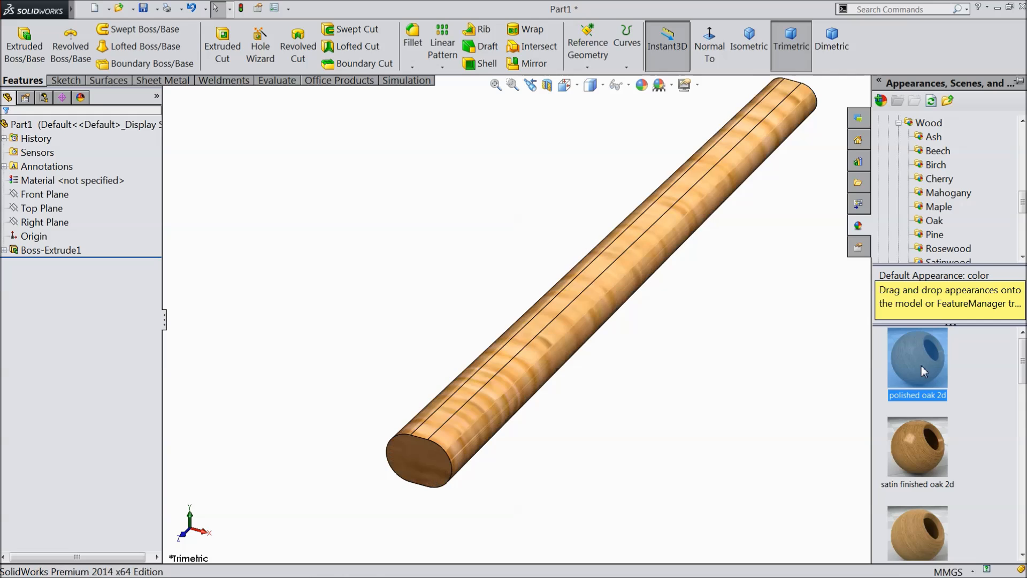
Step: Try the satin finished oak 2d appearance on the part and switch back to polished oak 2d
middle_click_drag(714, 389, 687, 402)
double_click(932, 469)
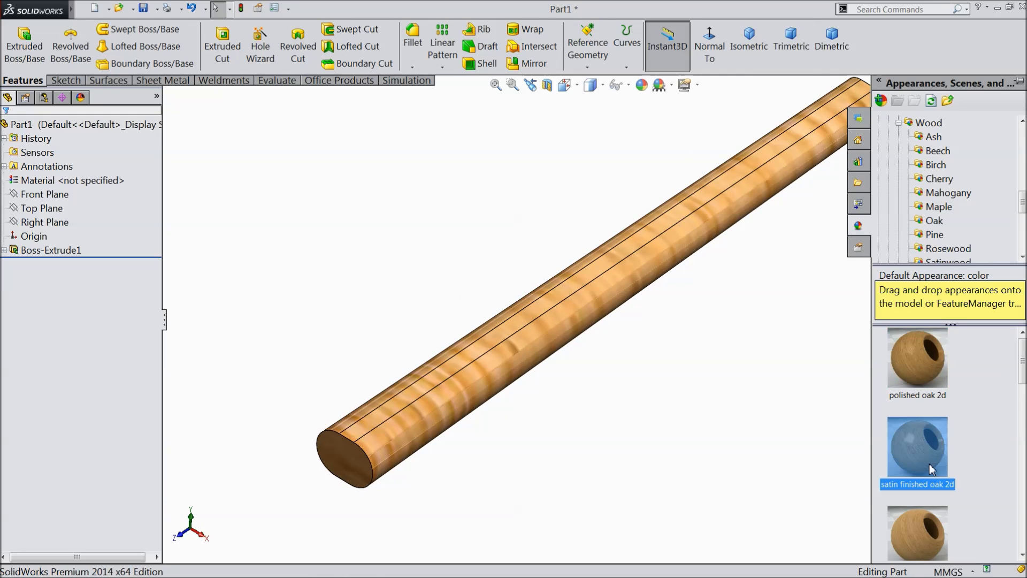
left_click(935, 220)
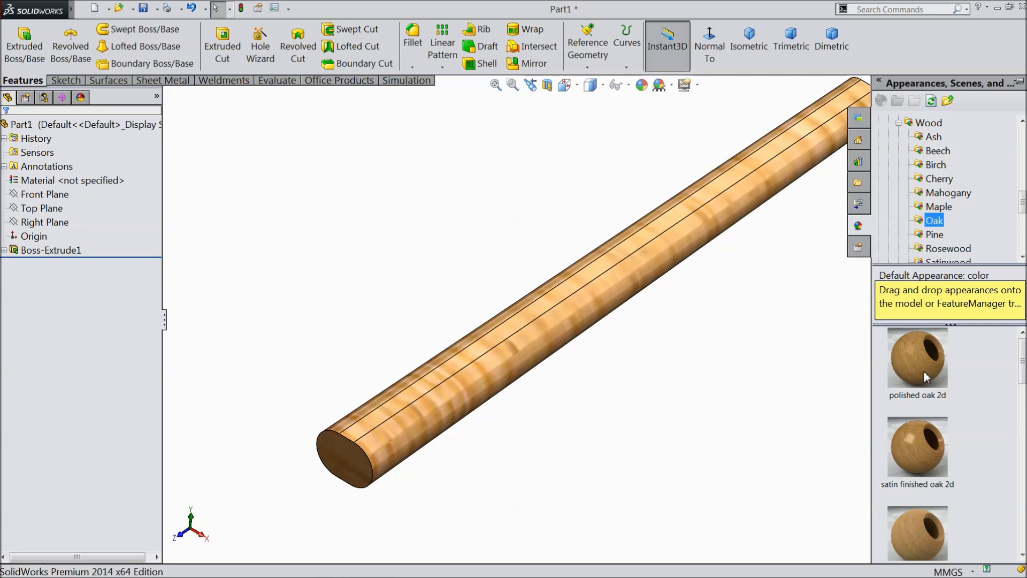
double_click(928, 378)
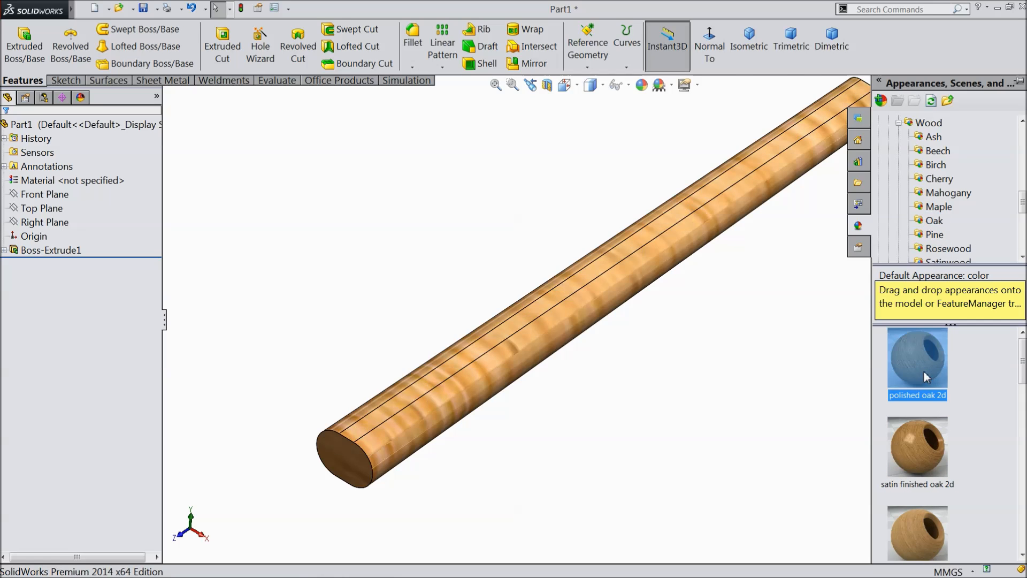
Step: Browse the wood categories from Pine to Teak and apply the polished teak 2d appearance to the part
left_click(935, 236)
left_click(944, 248)
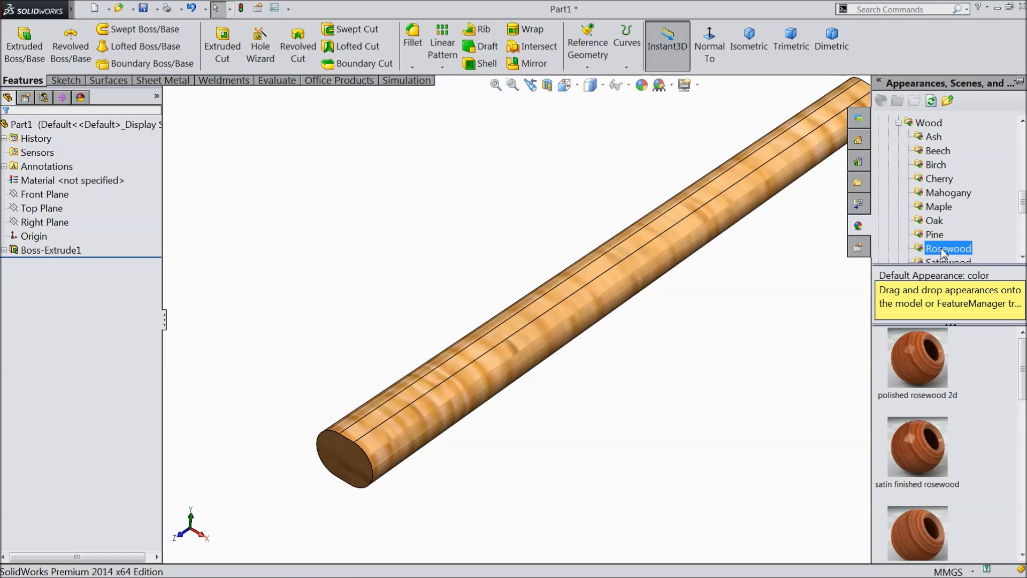
scroll(945, 248, "down", 1)
key("Down")
key("Down")
key("Down")
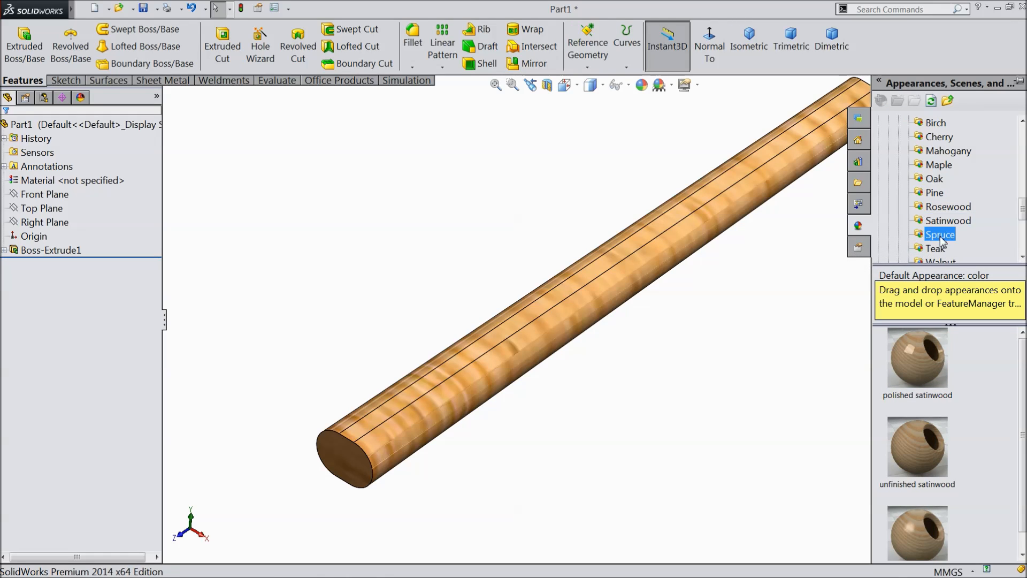
double_click(918, 357)
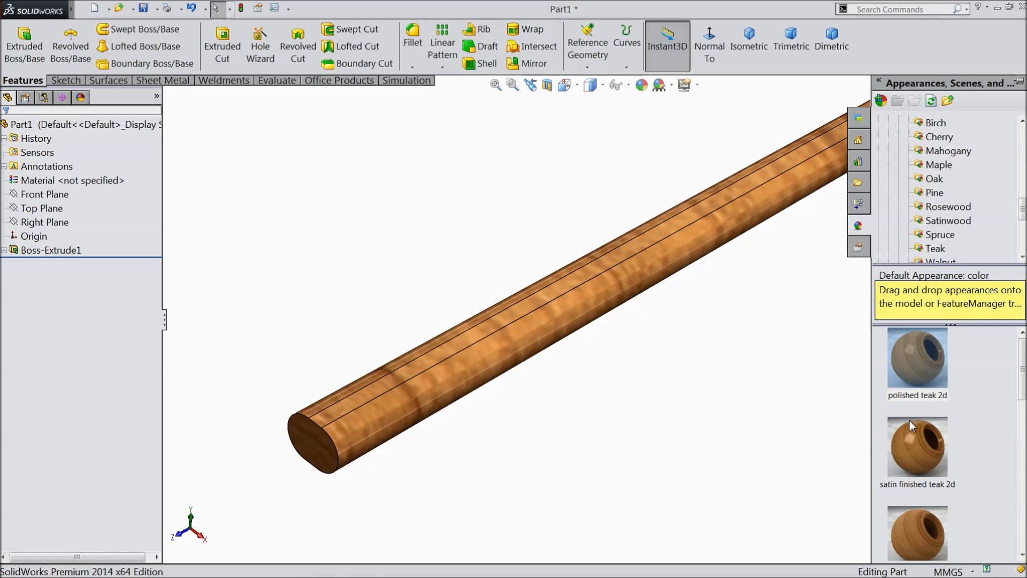
Step: Look through the other Teak and Walnut appearances and reapply polished teak 2d to the part
scroll(913, 449, "down", 3)
scroll(773, 309, "up", 2)
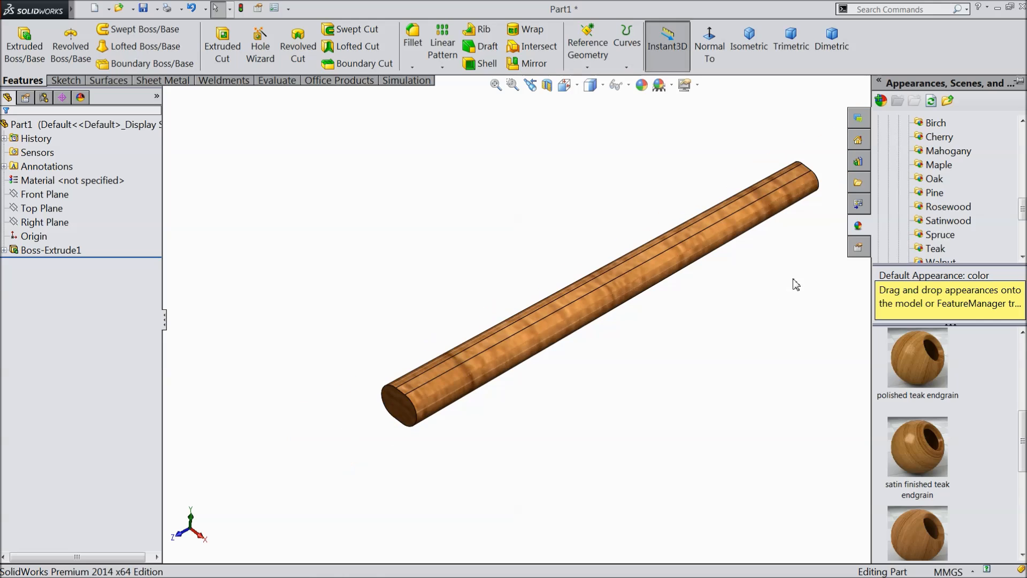
scroll(944, 247, "down", 1)
left_click(936, 207)
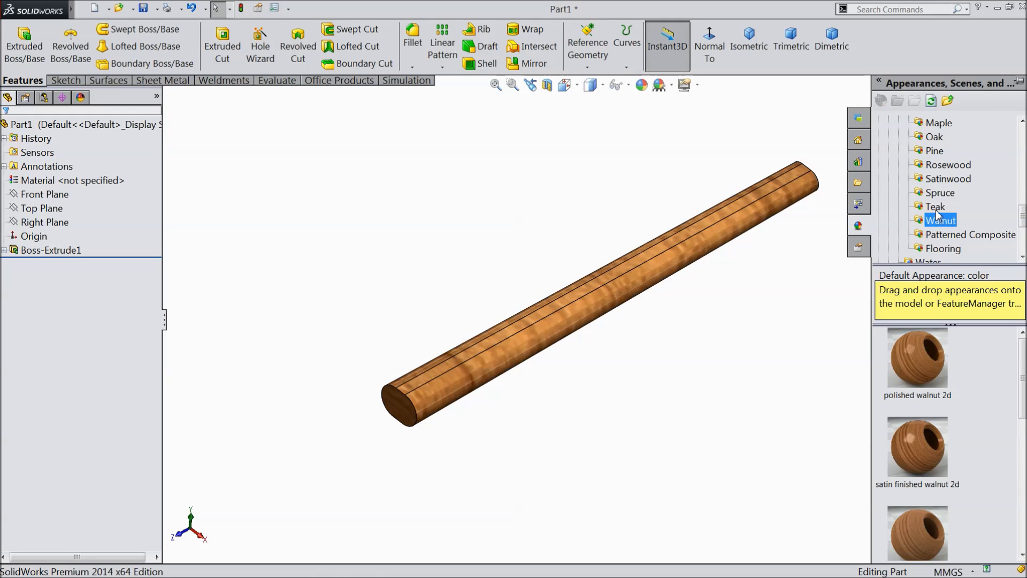
left_click(930, 357)
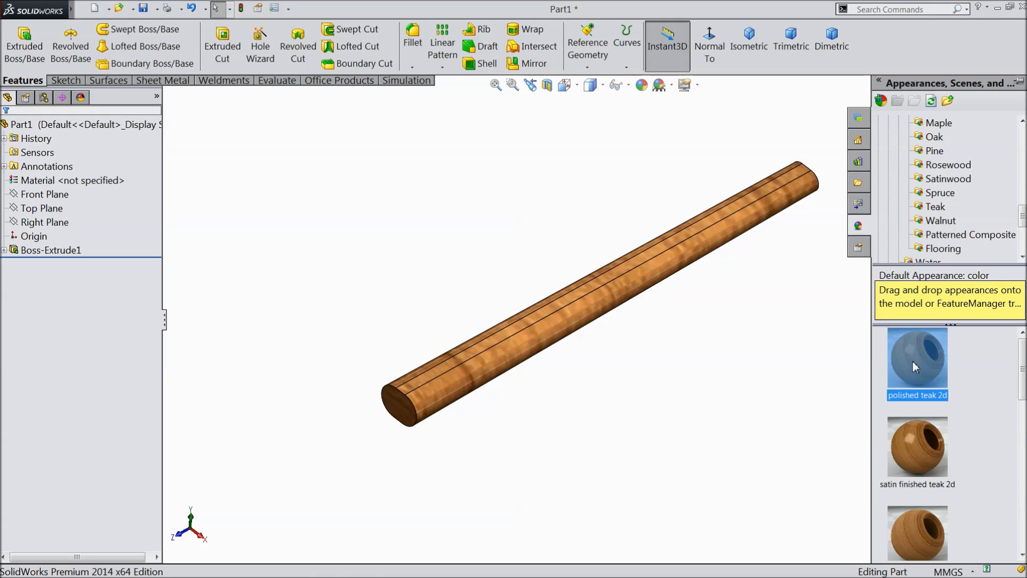
Step: Apply the hardwood floor3 appearance from the Flooring wood category to the part
left_click(943, 222)
left_click(942, 250)
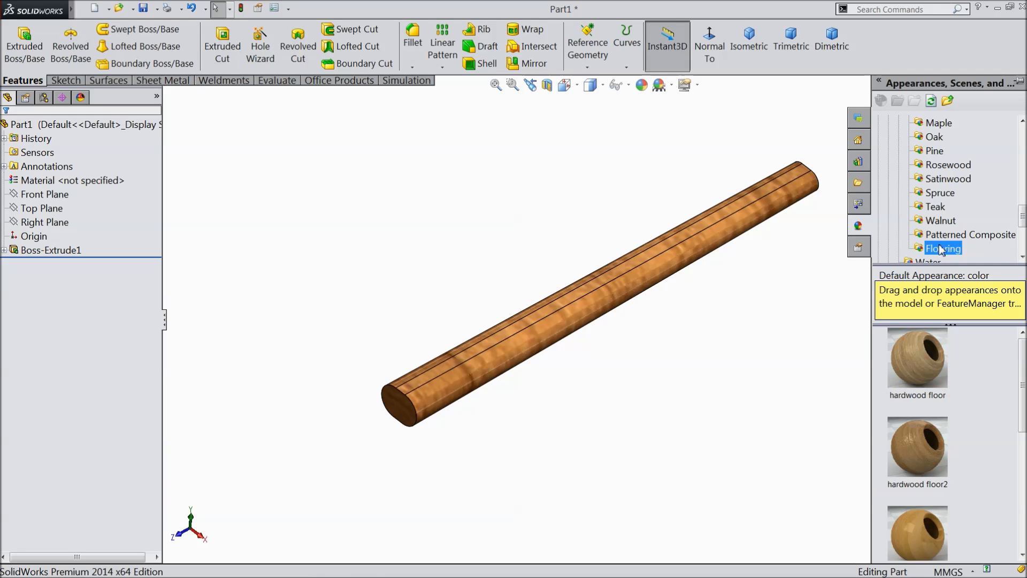
scroll(927, 529, "down", 3)
left_click(920, 428)
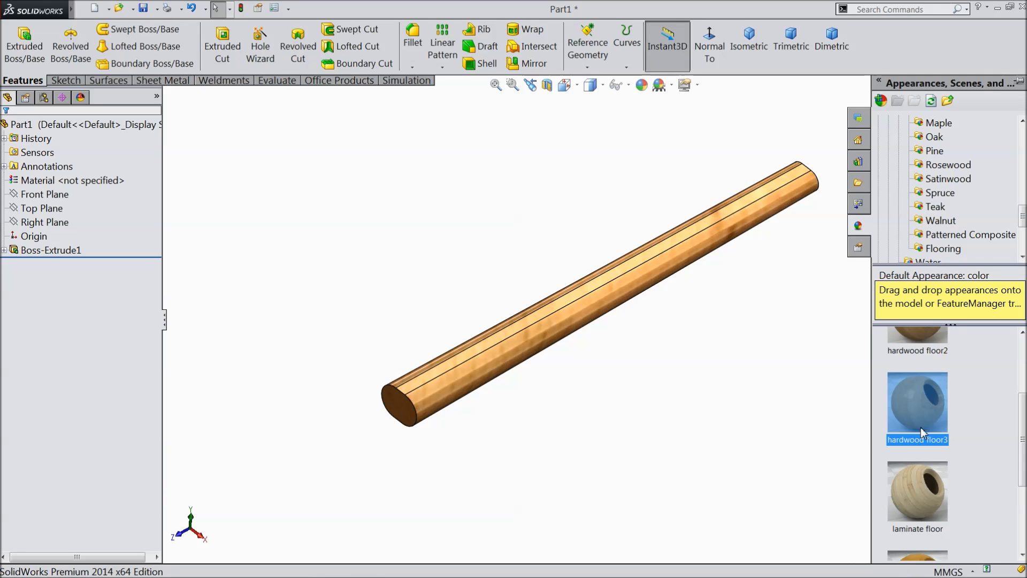
Step: Replace the part's appearance with laminate floor2 from the Flooring category
scroll(706, 312, "down", 1)
mouse_move(699, 305)
middle_mouse_down()
mouse_move(651, 296)
mouse_move(697, 315)
middle_mouse_up()
scroll(956, 461, "down", 3)
left_click(929, 455)
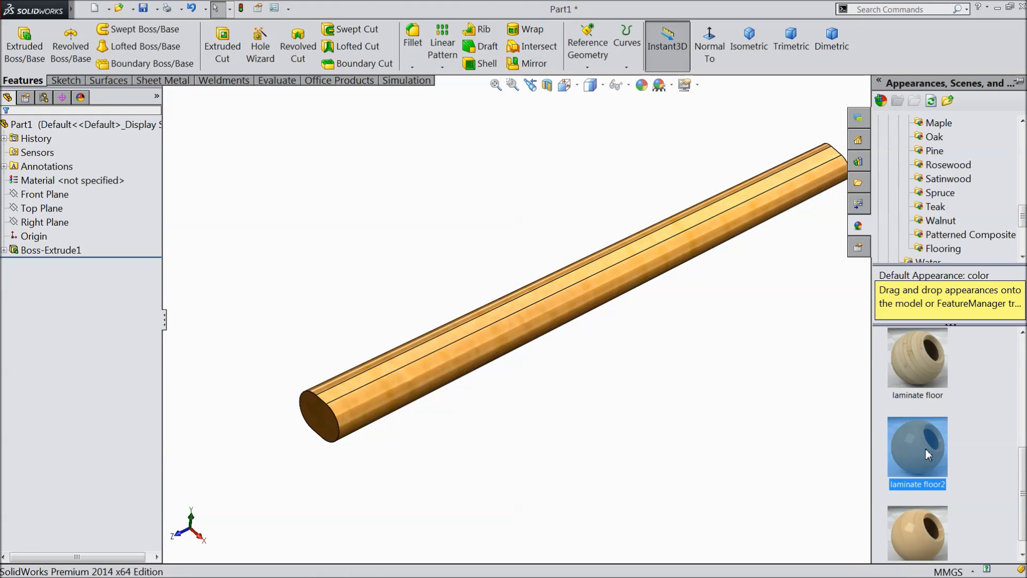
Step: Return to the Teak category and apply the polished teak 2d appearance to the part
left_click(940, 248)
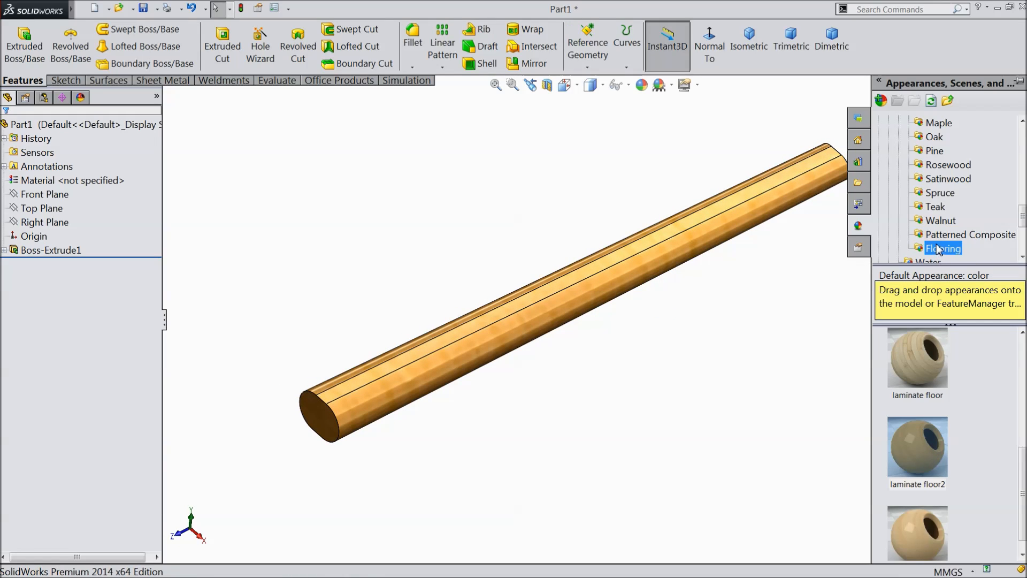
left_click(940, 235)
left_click(937, 223)
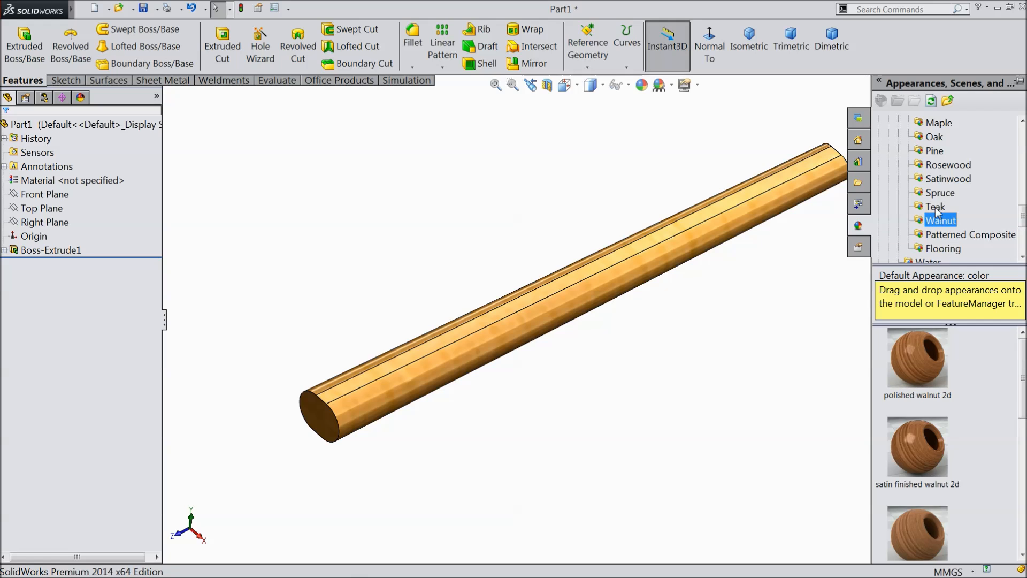
scroll(984, 433, "down", 3)
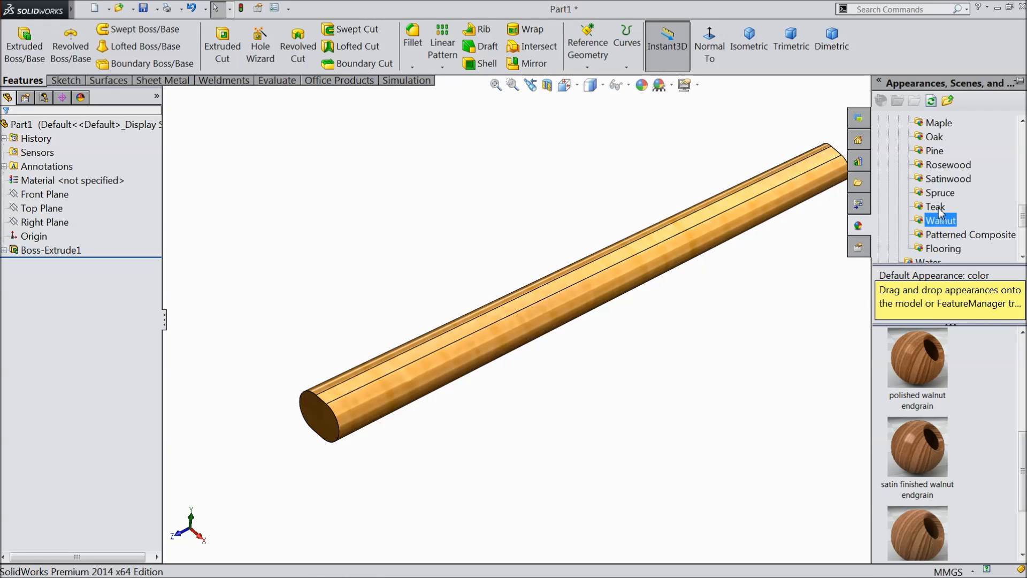
left_click(936, 208)
scroll(929, 502, "down", 1)
scroll(921, 465, "up", 1)
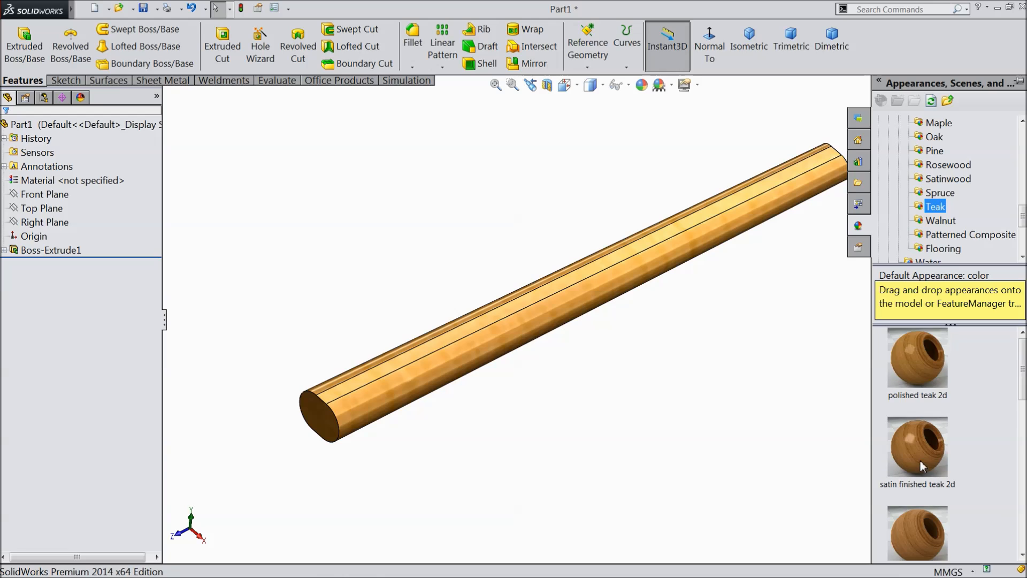
double_click(919, 354)
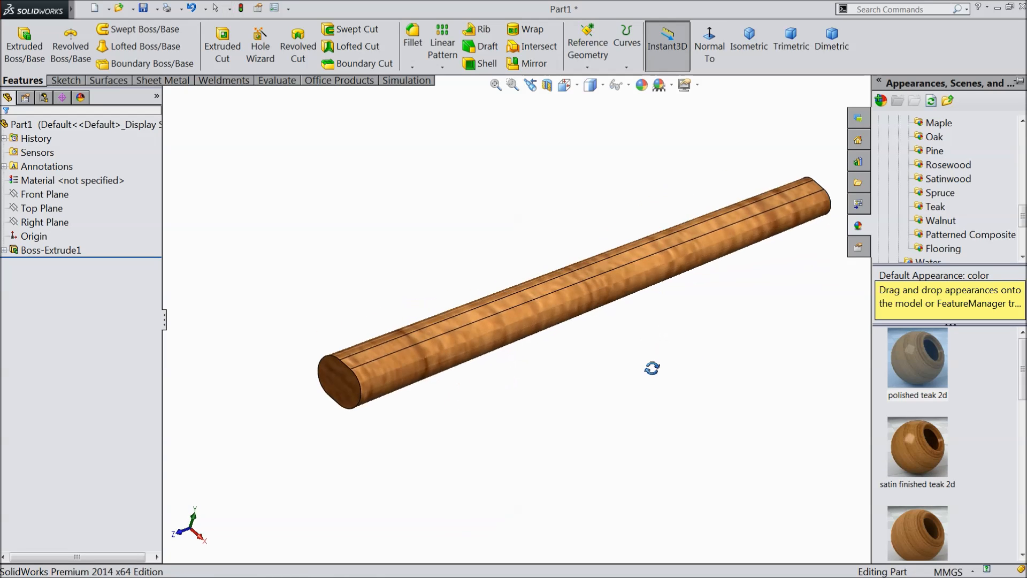
Step: Fillet the edges of the bar's near end face with a constant 2 mm radius
scroll(634, 254, "down", 3)
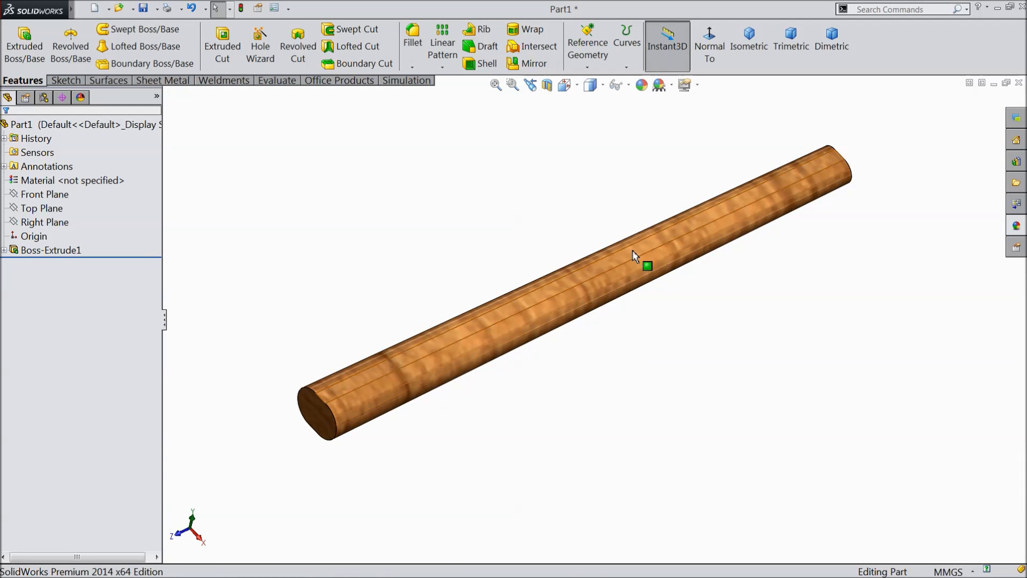
scroll(419, 426, "down", 2)
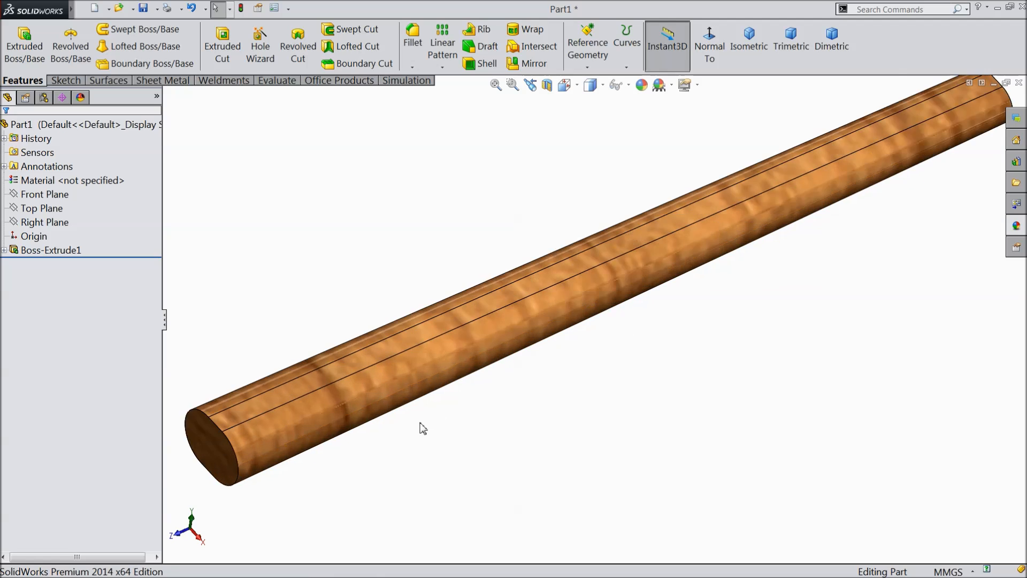
scroll(429, 428, "up", 1)
left_click(415, 64)
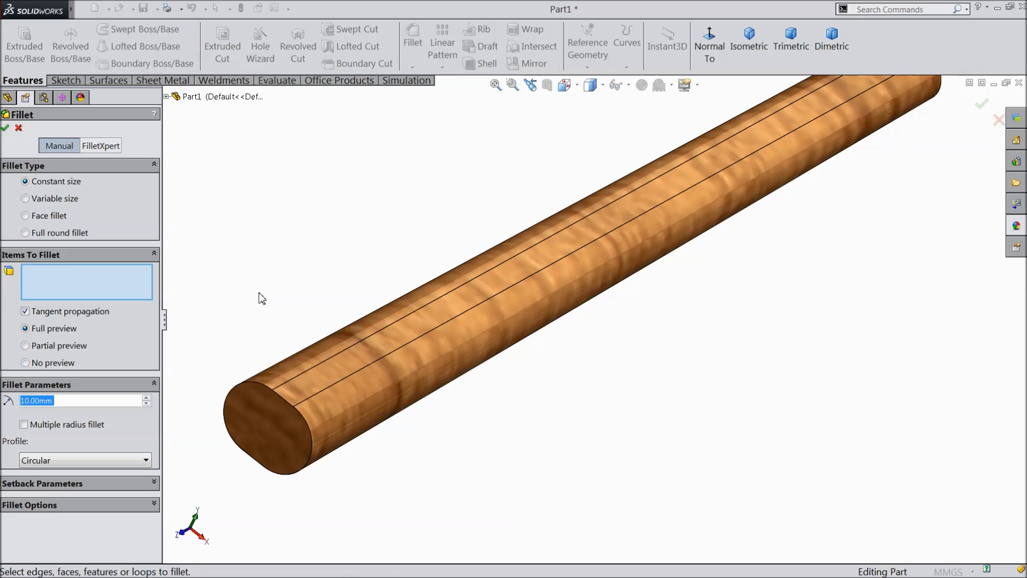
type("2")
left_click(269, 400)
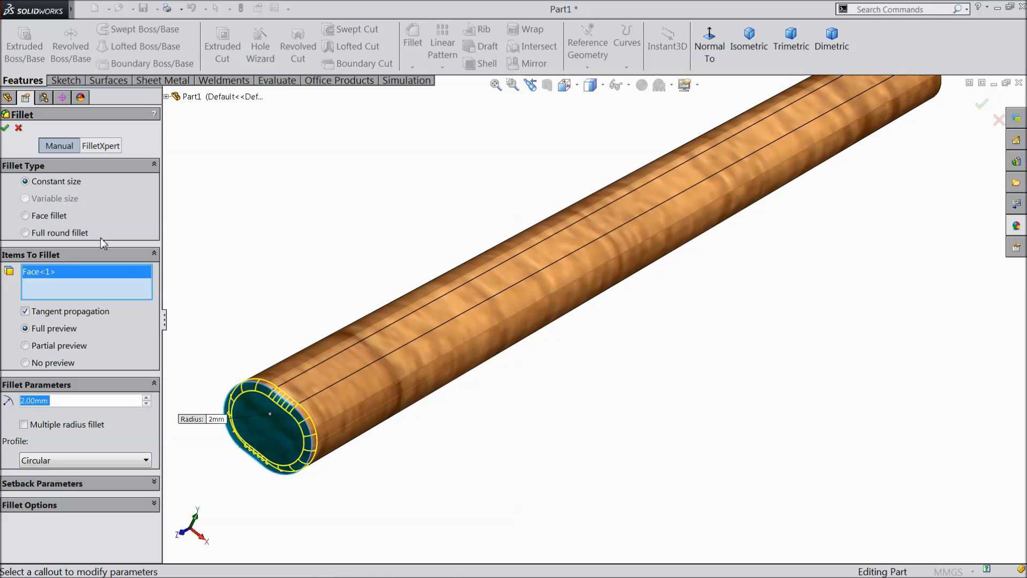
left_click(5, 128)
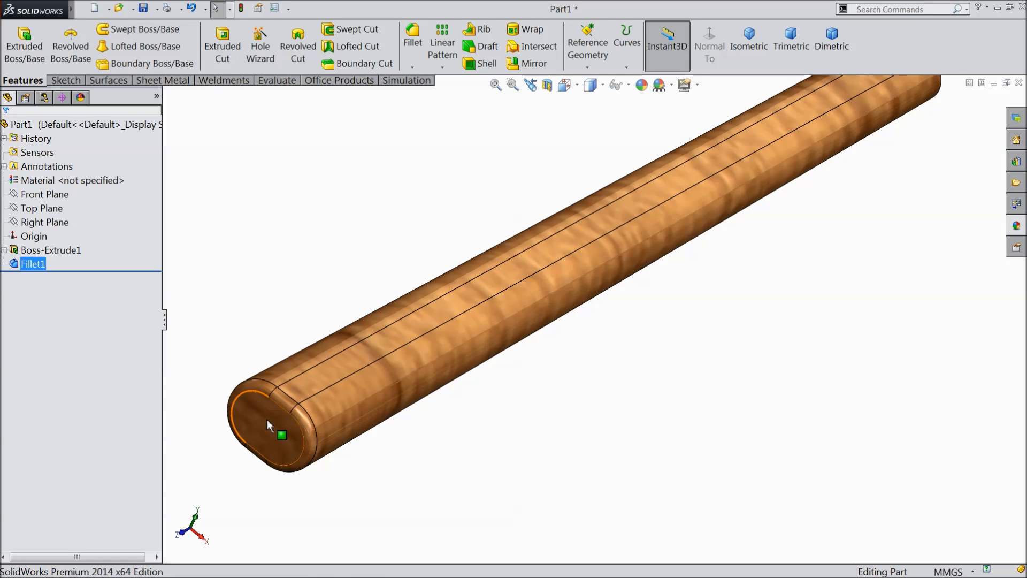
left_click(270, 427)
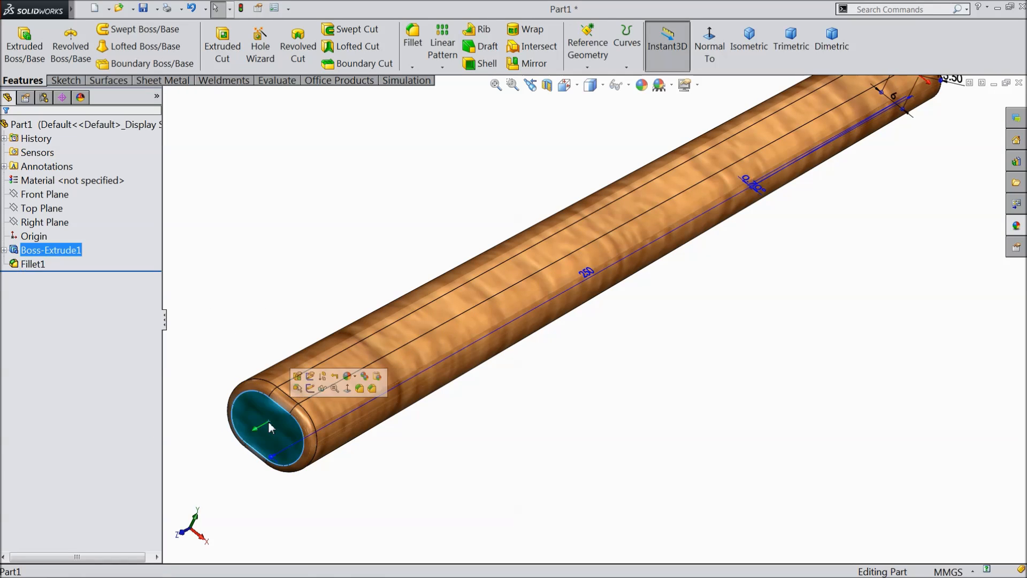
left_click(27, 265)
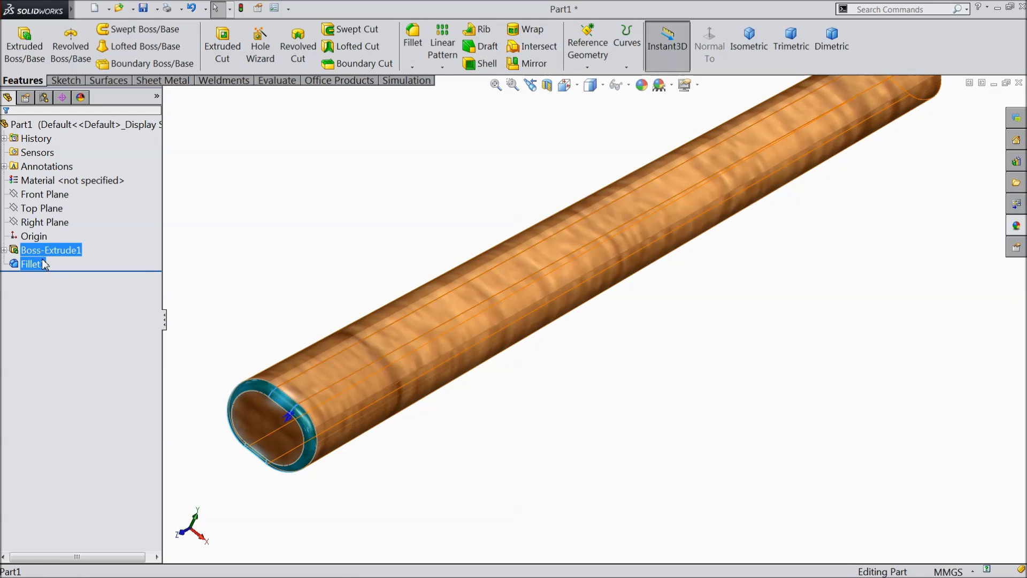
left_click(641, 84)
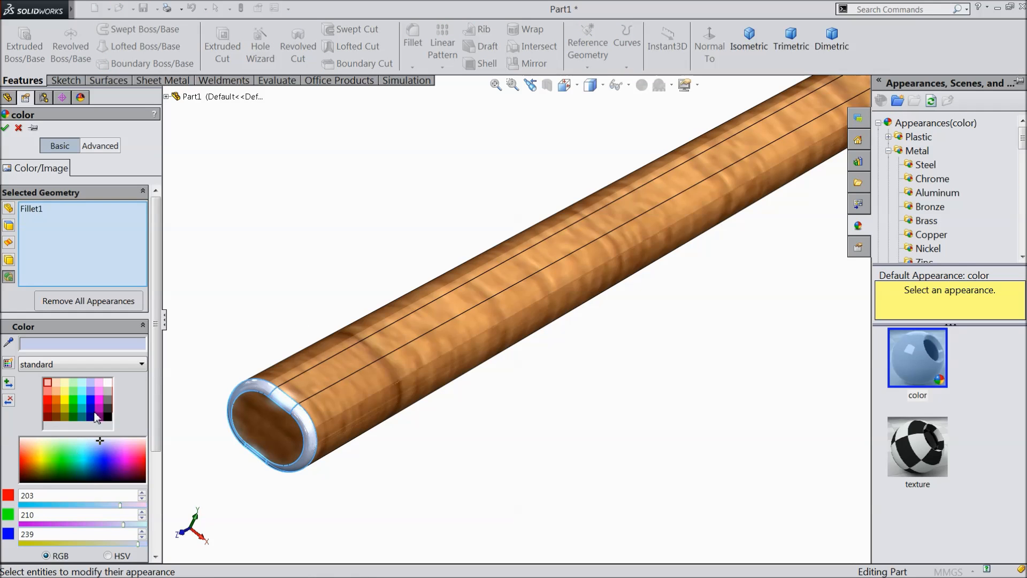
left_click(48, 399)
left_click(281, 449)
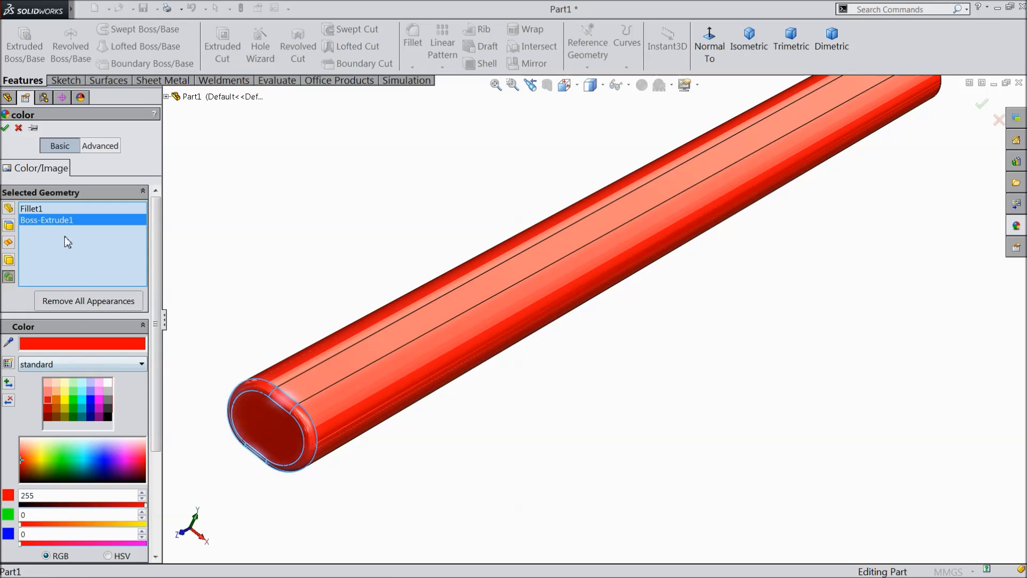
left_click(18, 128)
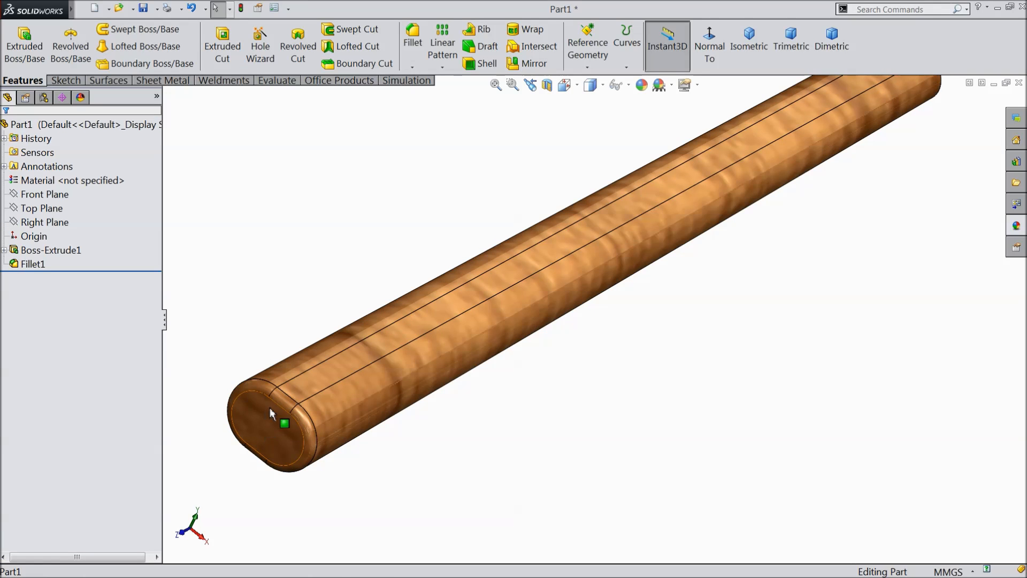
Step: Colour only the end fillet feature red (RGB 255, 0, 0) and confirm the appearance
left_click(32, 264)
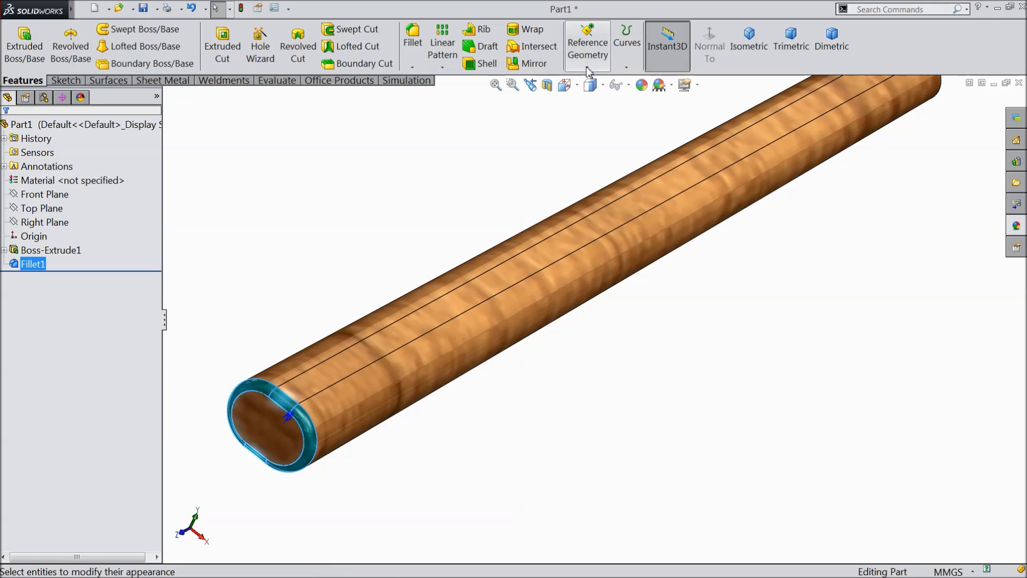
left_click(642, 84)
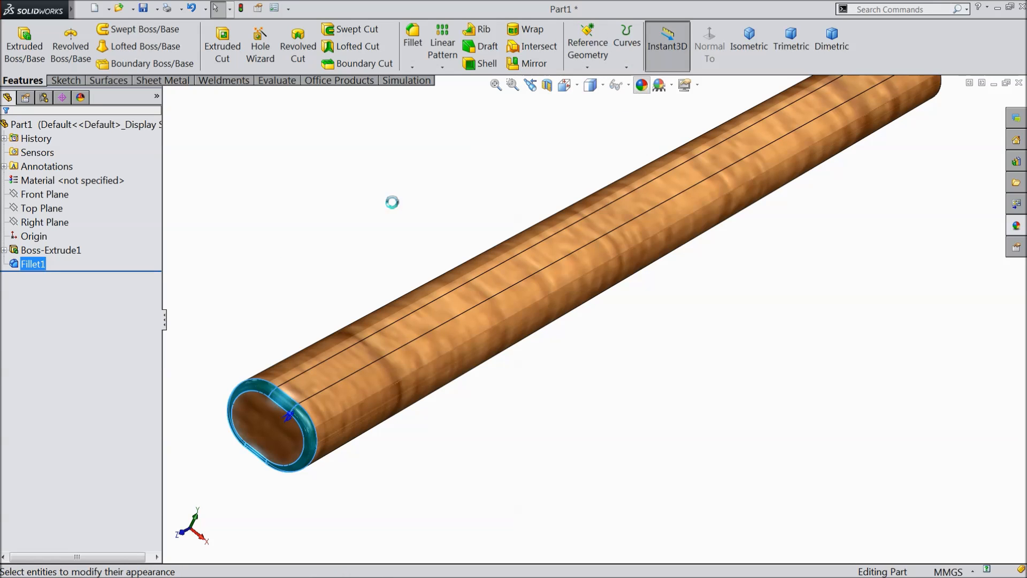
left_click(48, 400)
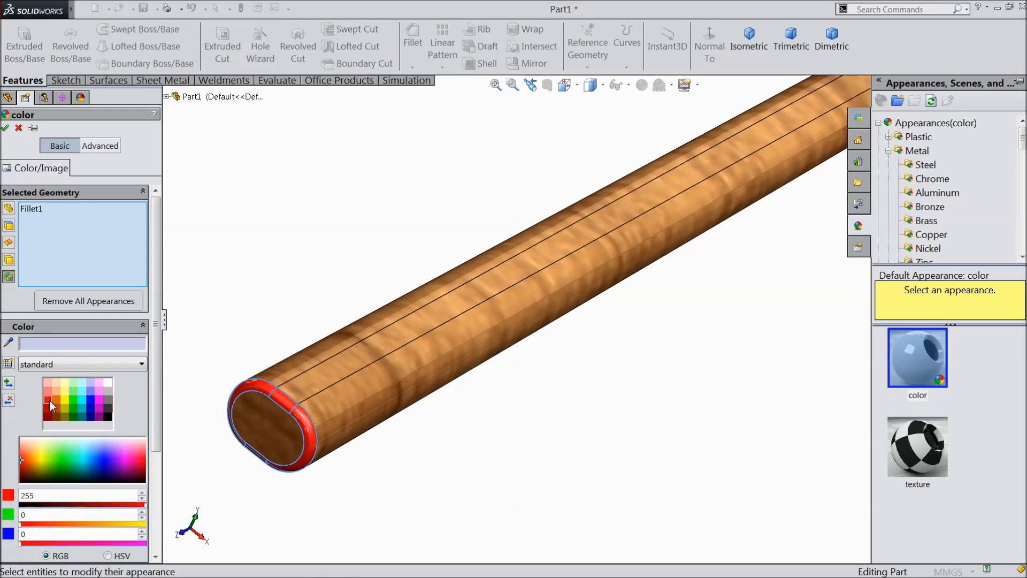
left_click(5, 127)
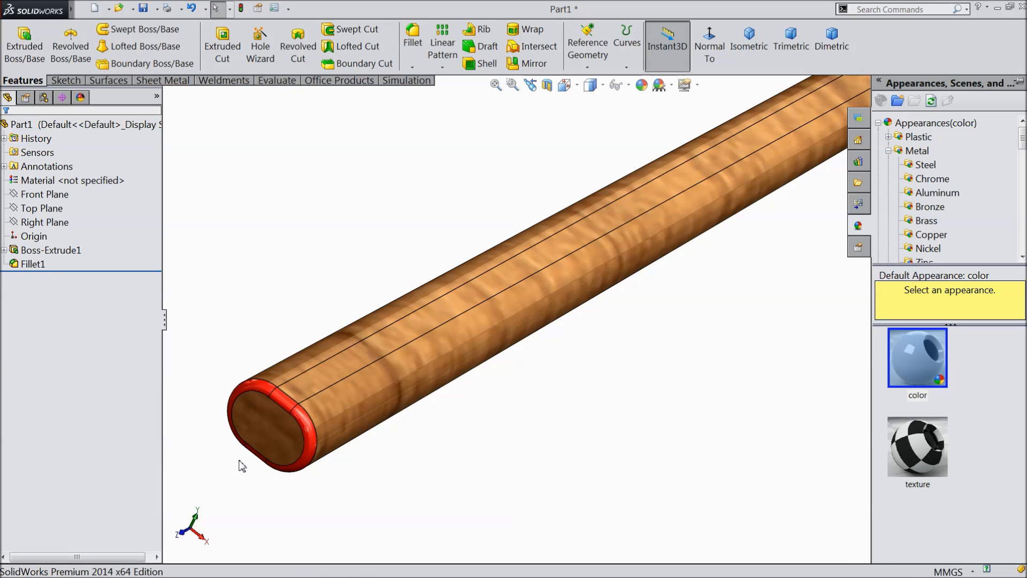
Step: Colour the flat face inside the red end fillet red (RGB 255, 0, 0) and confirm the appearance
left_click(265, 426)
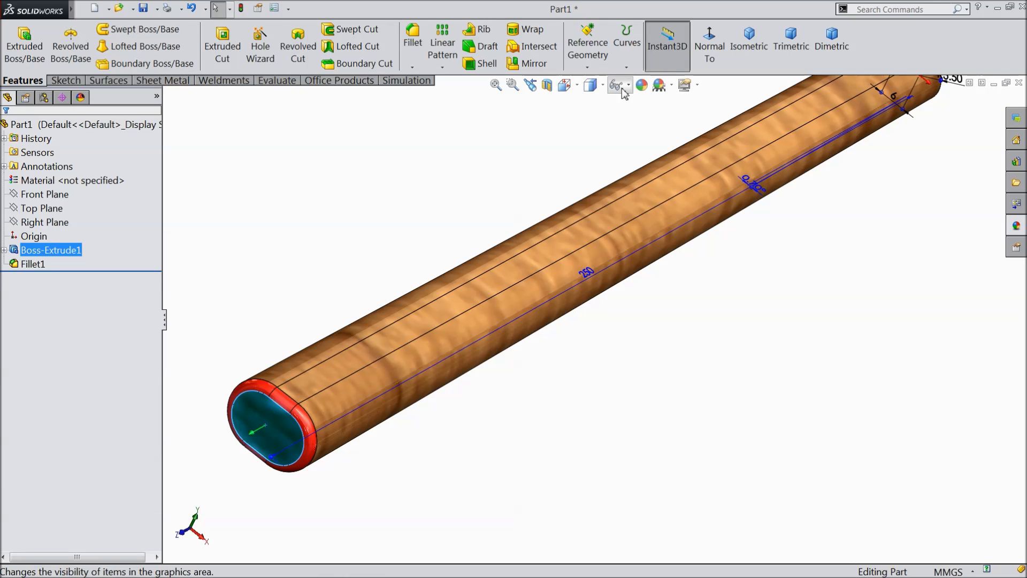
left_click(642, 87)
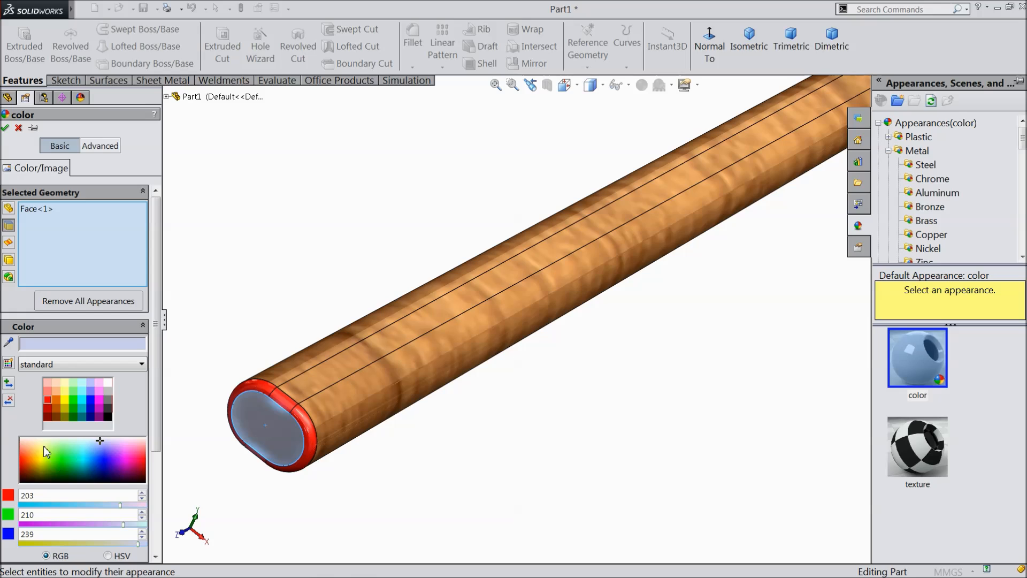
left_click(48, 400)
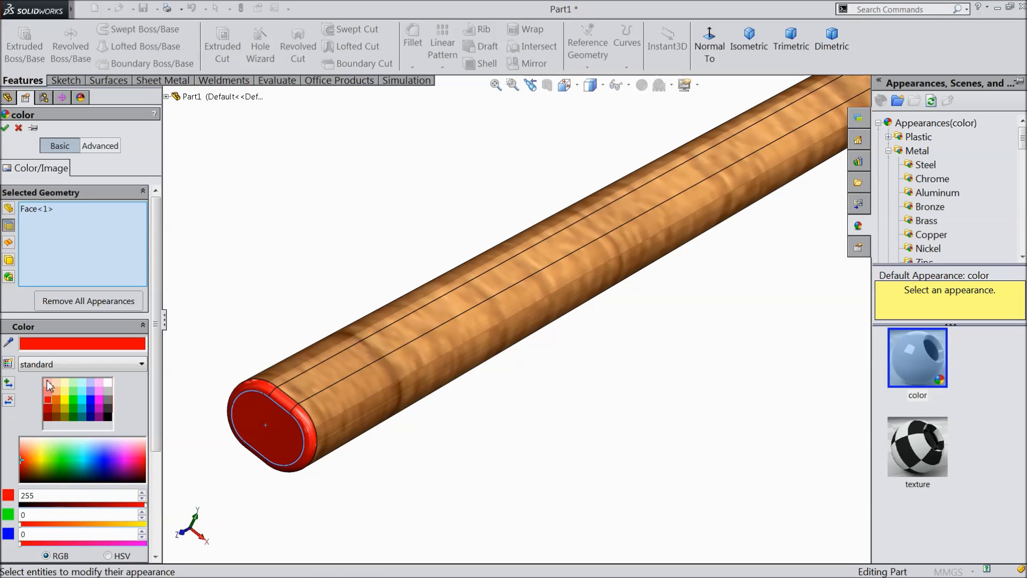
left_click(7, 127)
Step: Start a sketch on the bar's opposite, narrower end face and convert the face's outline into sketch entities
scroll(280, 300, "up", 3)
middle_click_drag(356, 314, 674, 358)
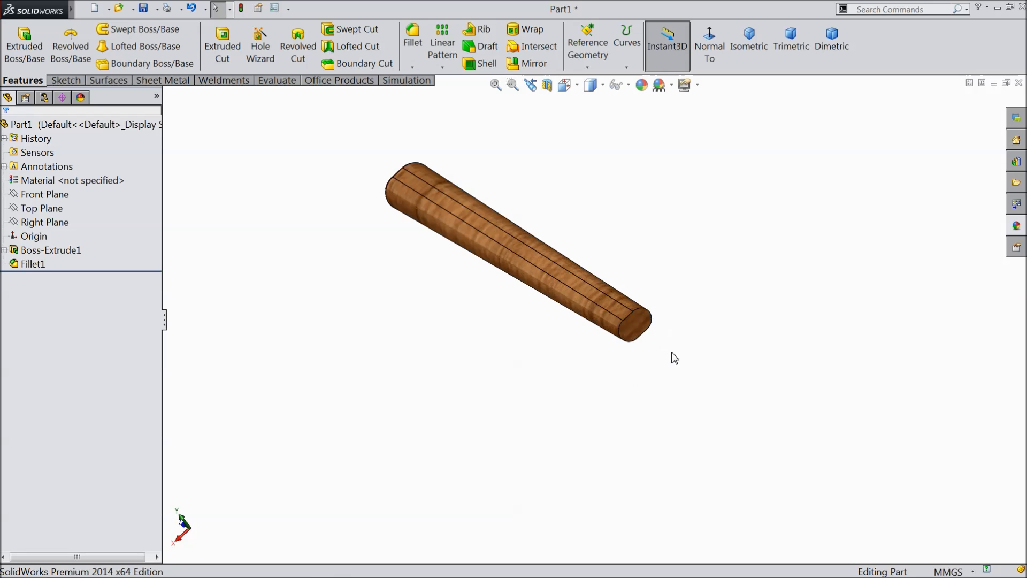
scroll(636, 335, "down", 4)
left_click(610, 307)
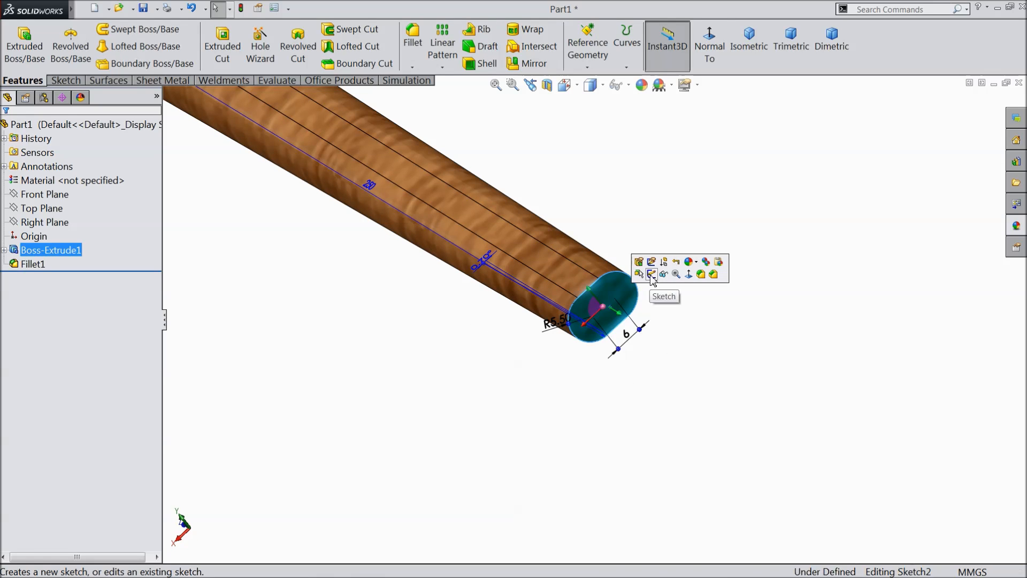
left_click(651, 274)
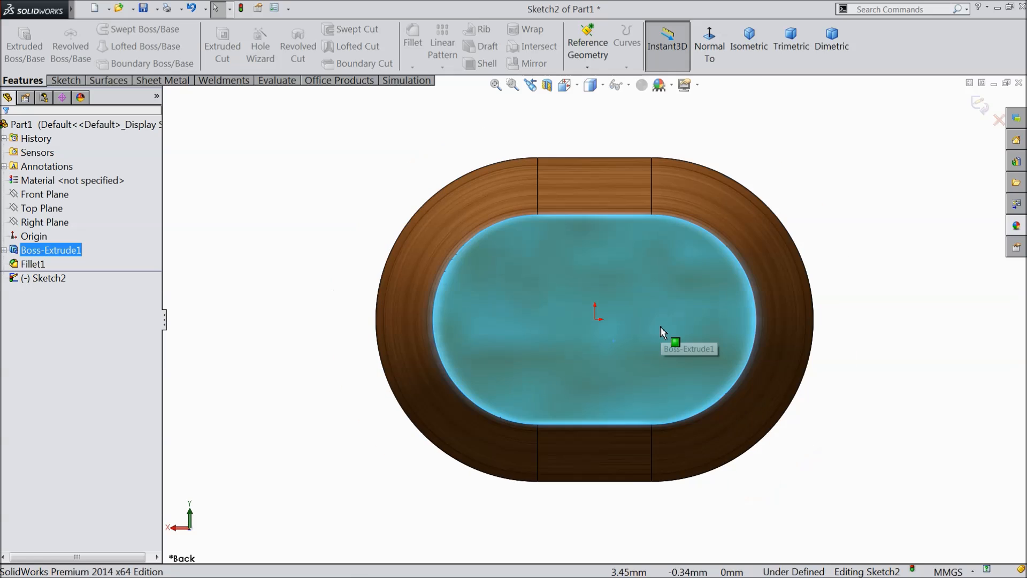
scroll(660, 326, "down", 2)
left_click(75, 82)
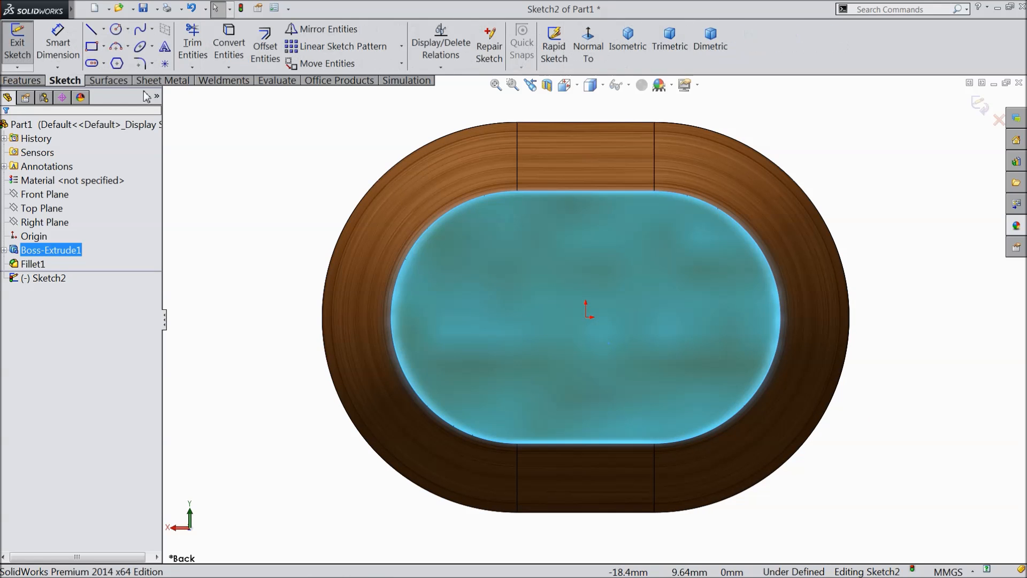
left_click(229, 48)
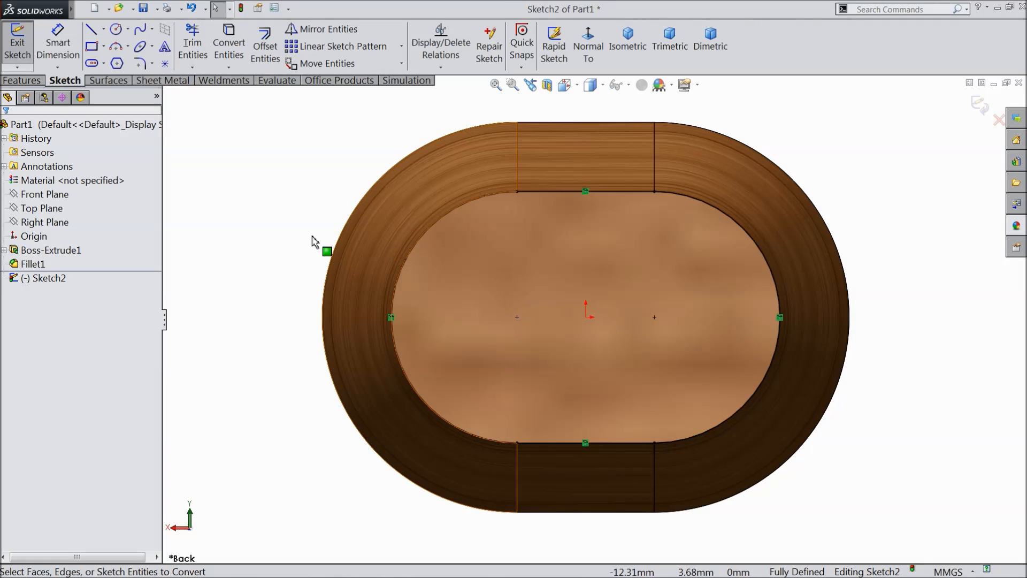
Step: Sketch a center rectangle about 27 by 18 mm around the converted outline, centred on the origin
left_click(103, 46)
left_click(110, 79)
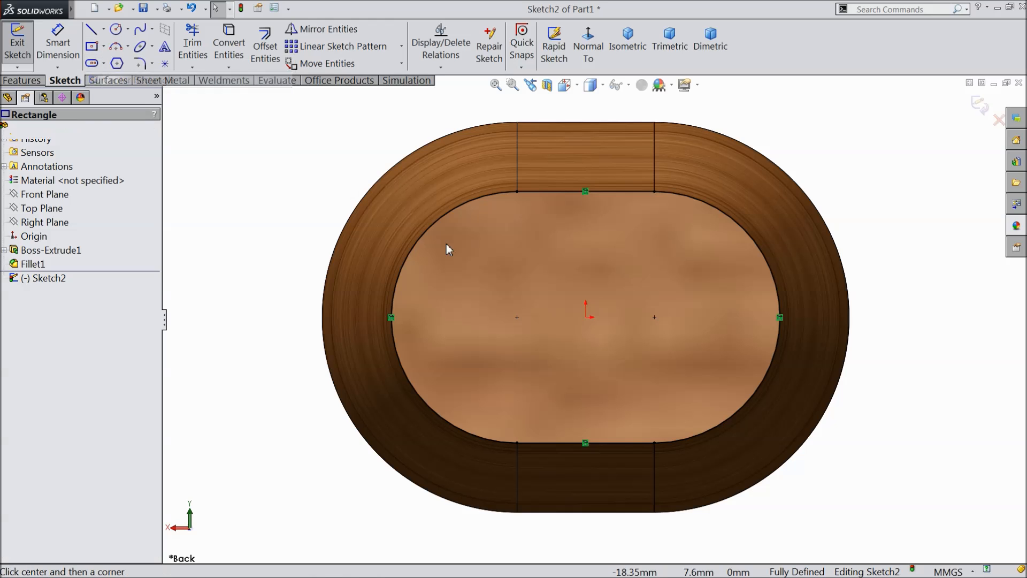
left_click(586, 317)
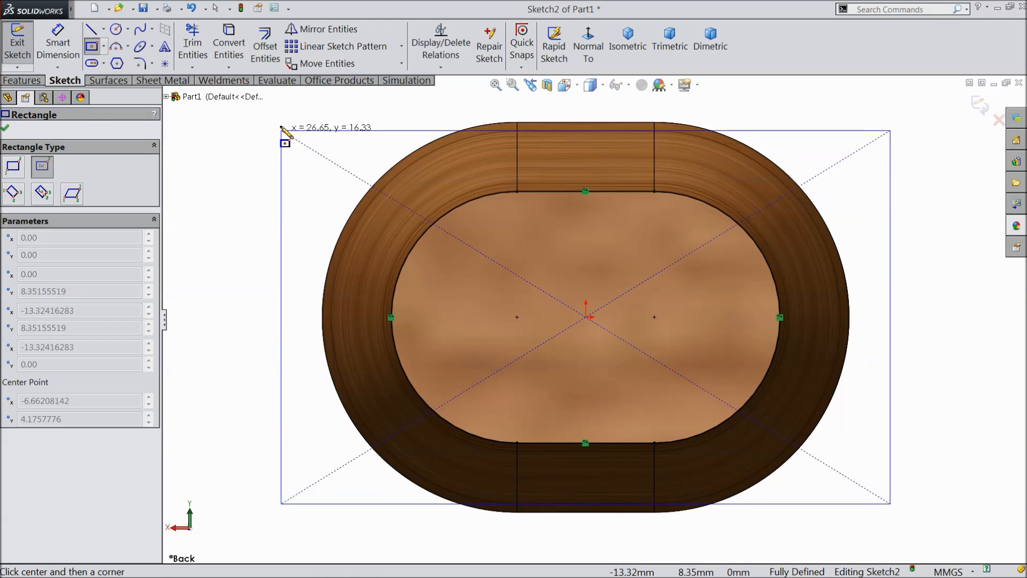
left_click(273, 108)
right_click(237, 133)
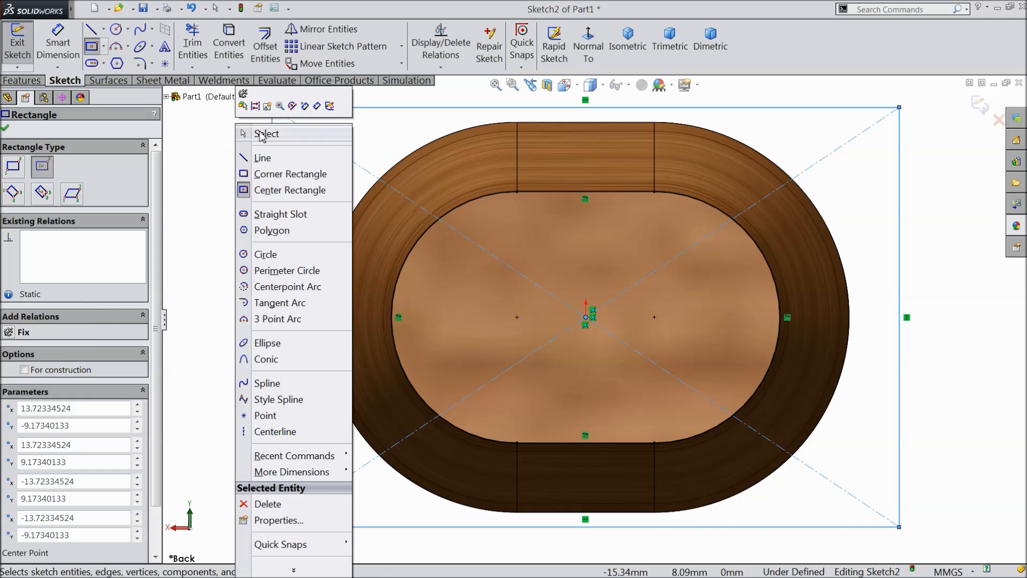
left_click(263, 136)
Step: Make the rectangle's upper side collinear with the bar's straight outer edge and a vertical side tangent to the large end's outer arc
left_click(560, 123)
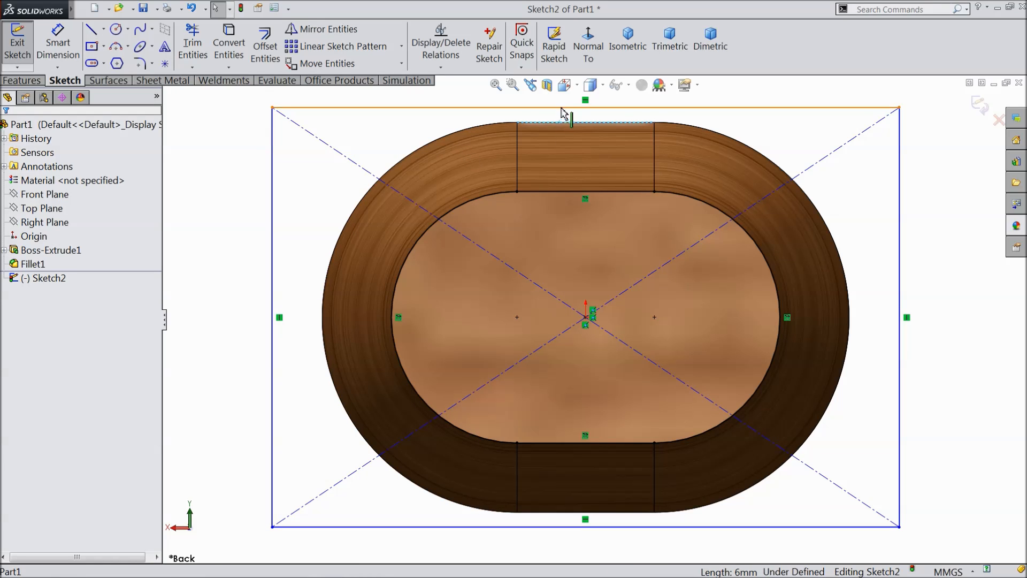
left_click(562, 107, "ctrl")
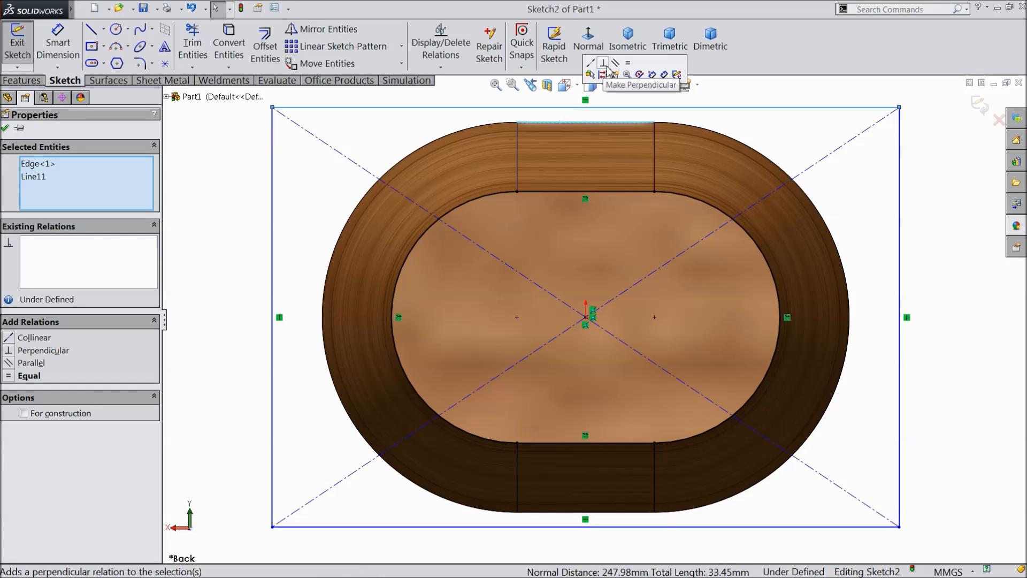
left_click(592, 65)
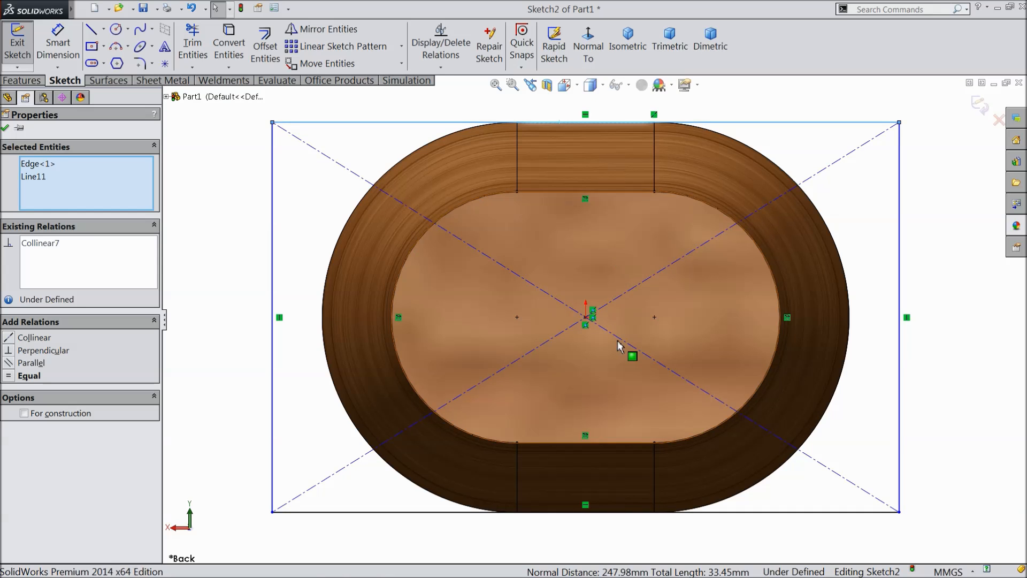
left_click(850, 323)
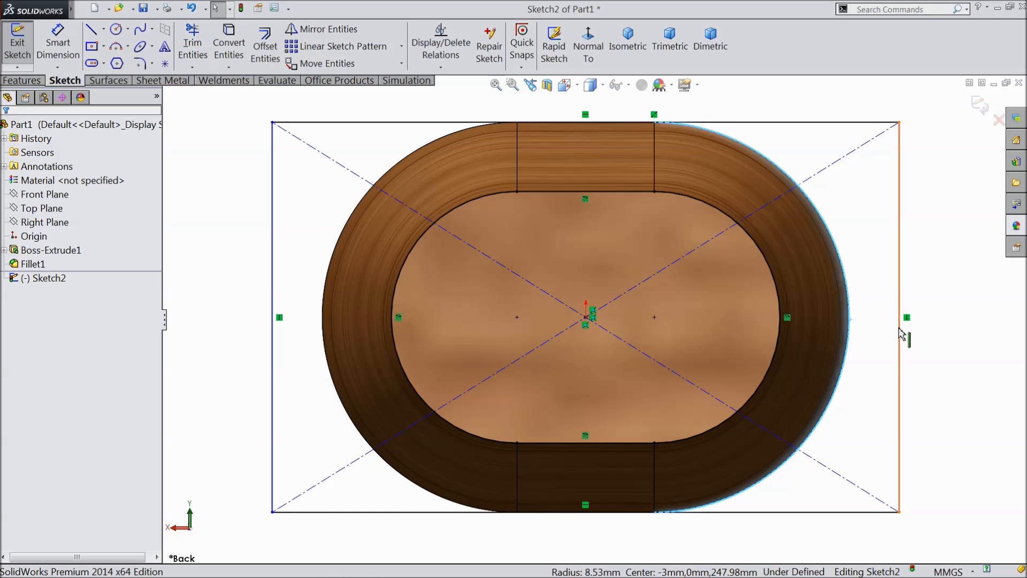
left_click(899, 332, "ctrl")
left_click(929, 290)
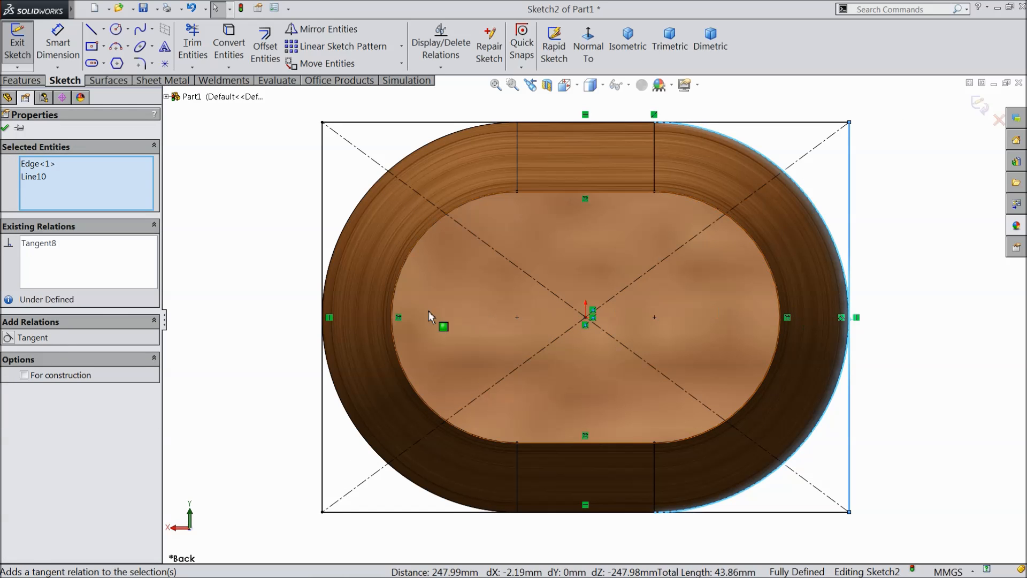
scroll(392, 333, "up", 3)
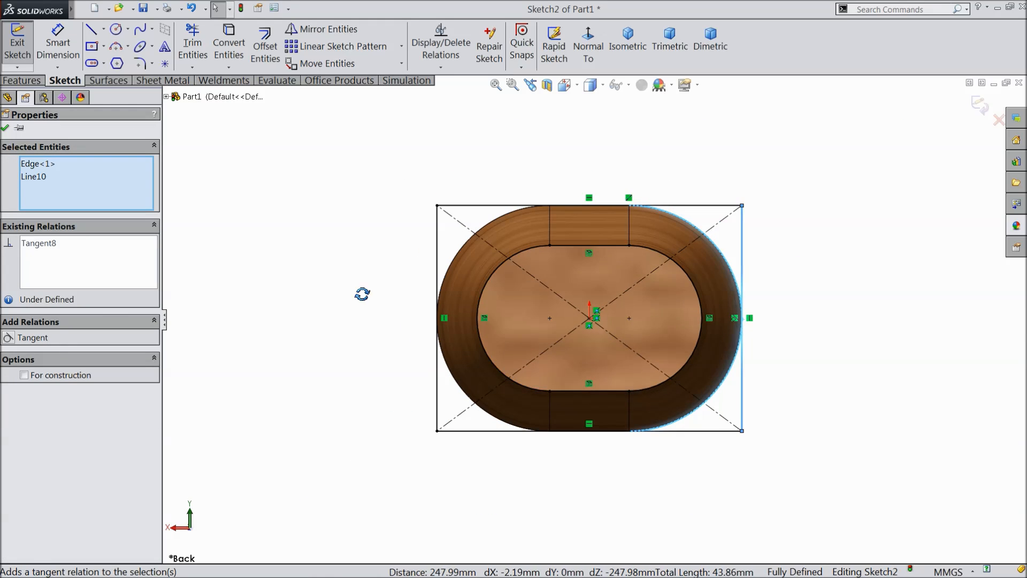
middle_click_drag(358, 294, 374, 301)
scroll(435, 313, "up", 5)
scroll(719, 314, "down", 3)
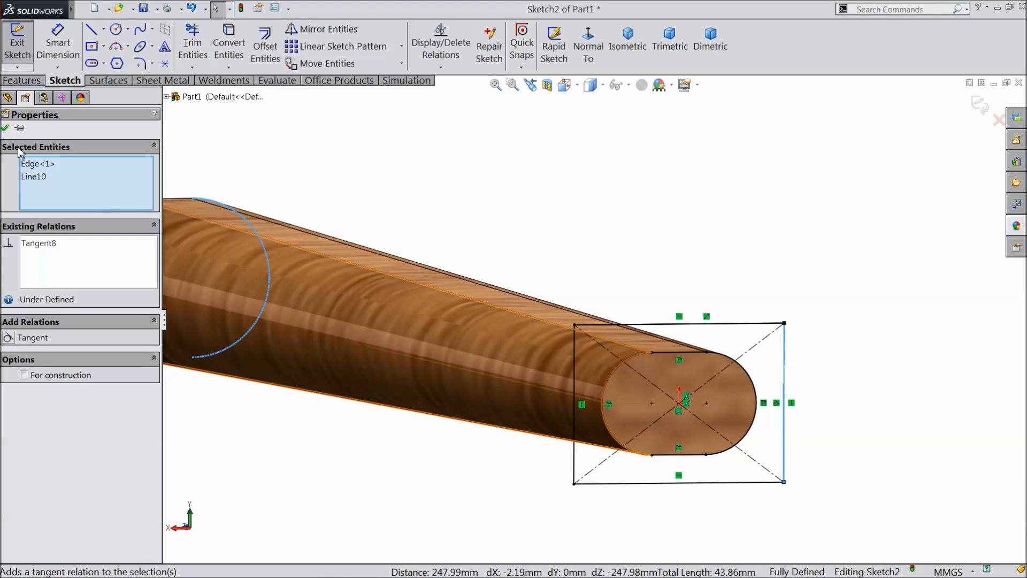
left_click(7, 129)
Step: Cut-extrude the area between rectangle and outline with a blind depth of 23 mm from the narrow end
left_click(22, 80)
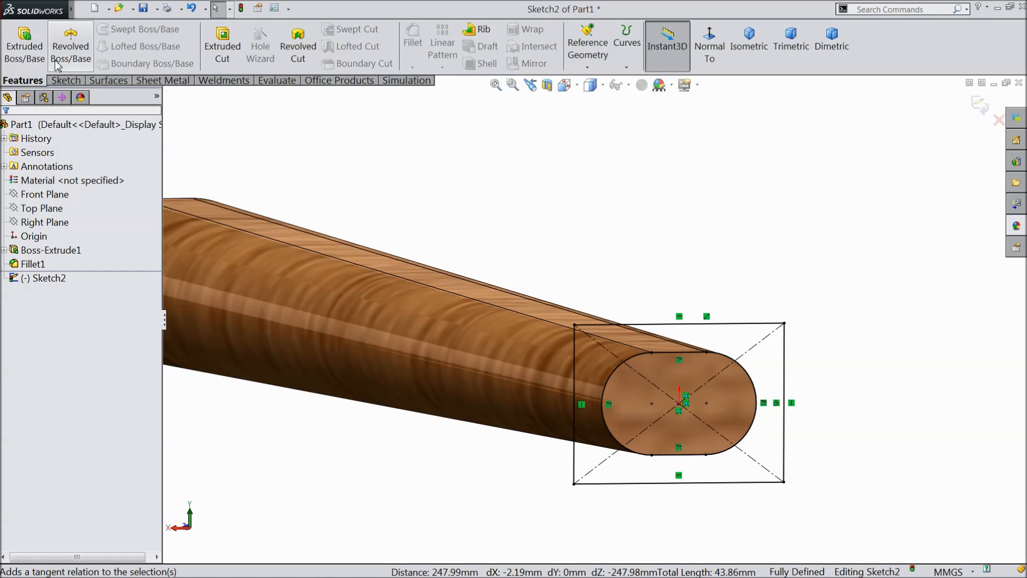
left_click(223, 51)
scroll(557, 394, "up", 3)
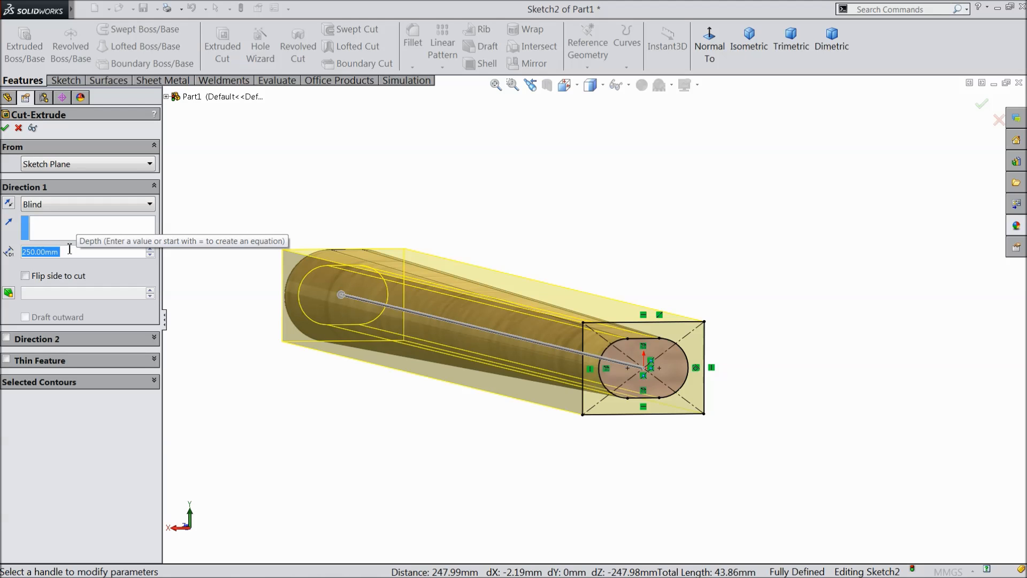
type("23")
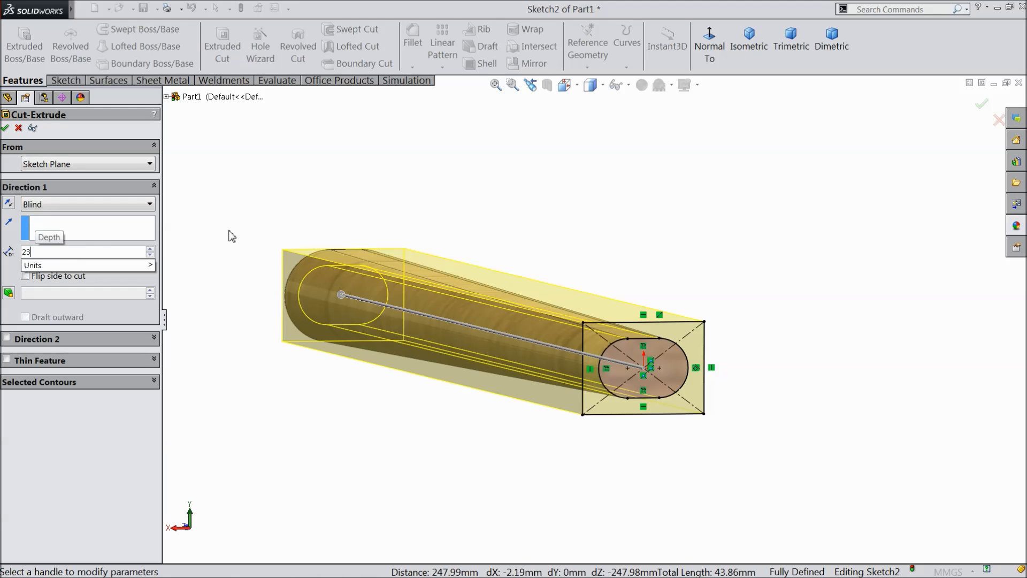
key("Return")
middle_click_drag(469, 360, 505, 408)
scroll(688, 381, "down", 5)
scroll(689, 382, "down", 3)
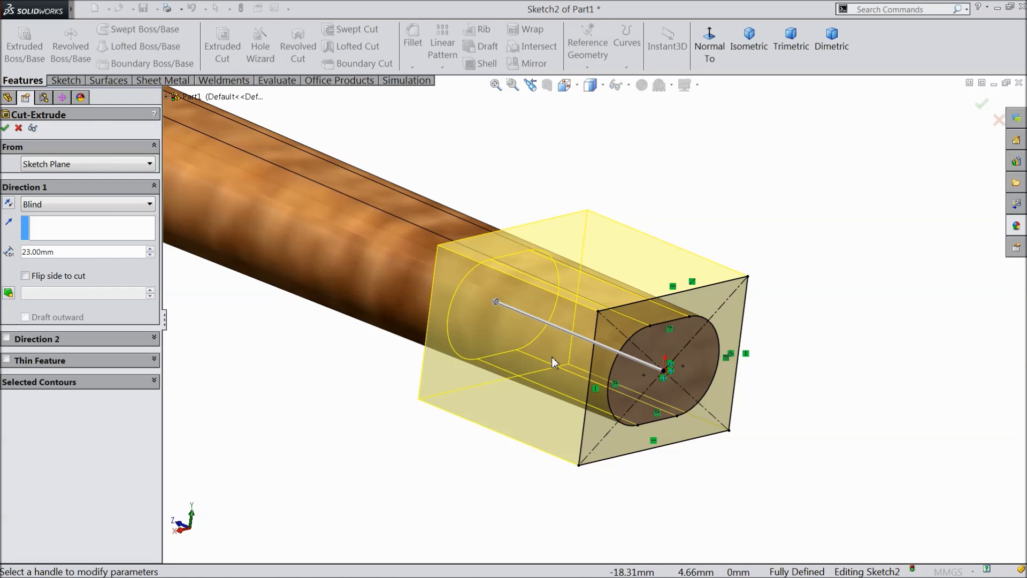
left_click(5, 128)
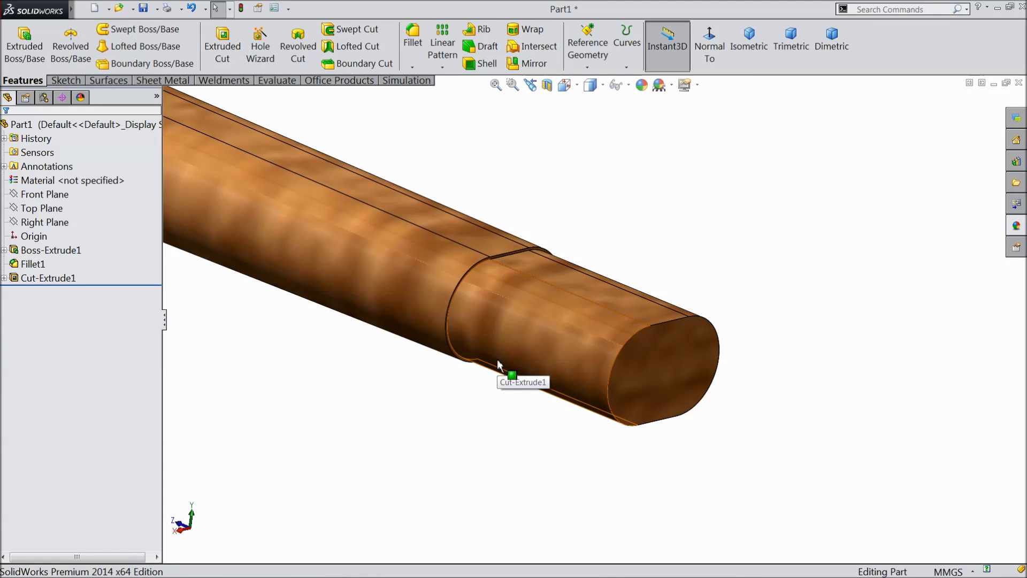
Step: Start a sketch on the flat strip face on top of the cut-down end and view it face-on
middle_click_drag(496, 359, 608, 342)
scroll(608, 342, "down", 2)
left_click(631, 313)
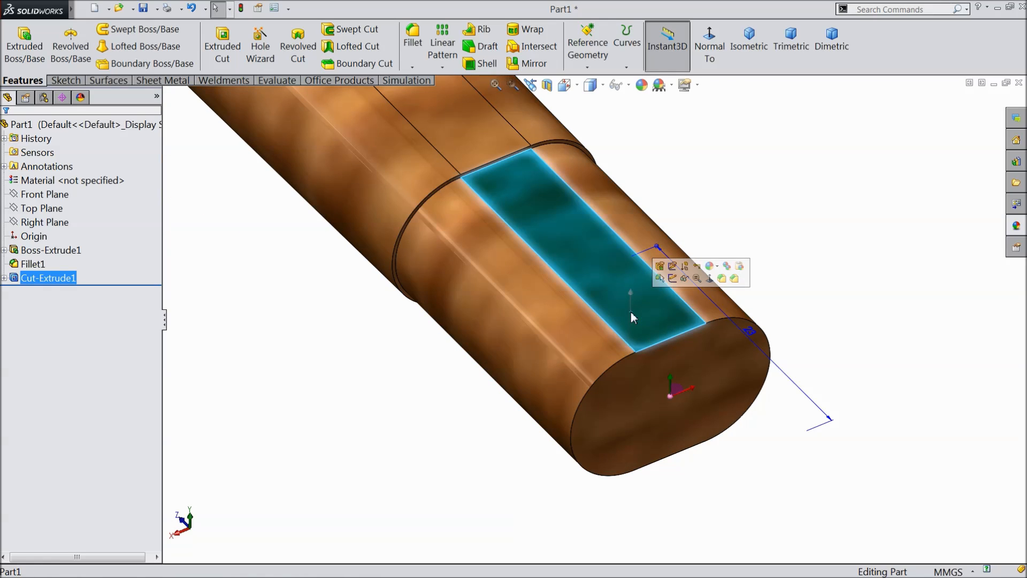
left_click(673, 279)
left_click(708, 49)
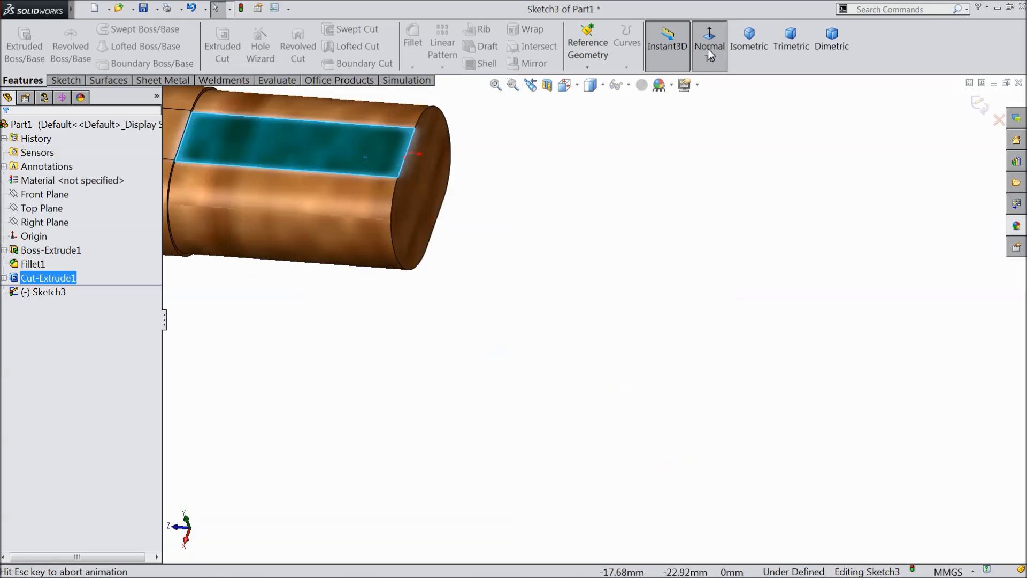
scroll(596, 130, "down", 5)
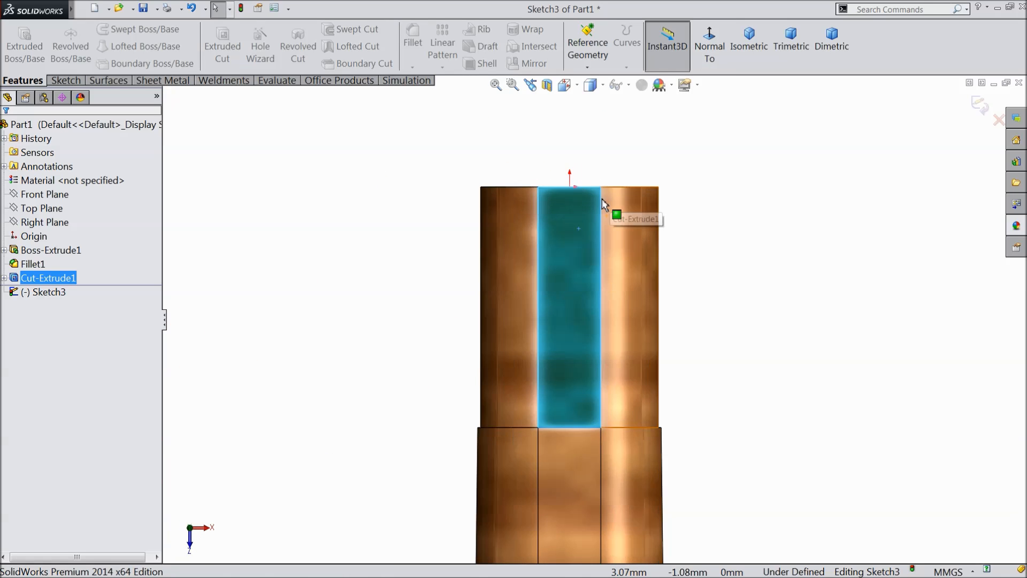
Step: Draw a vertical centerline from the origin at the bar's end to beyond the cut's shoulder
left_click(64, 81)
left_click(103, 29)
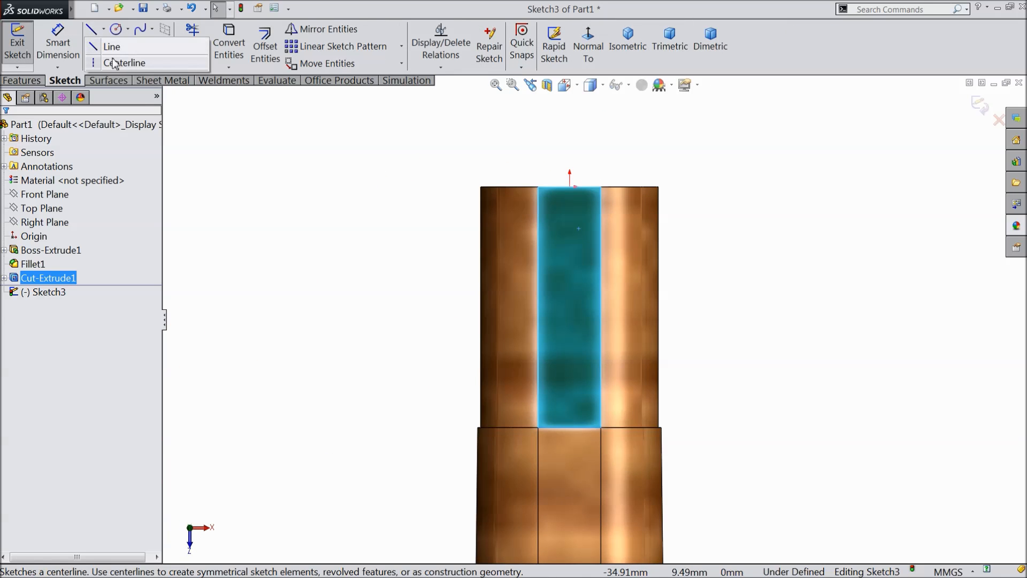
left_click(101, 62)
left_click(569, 187)
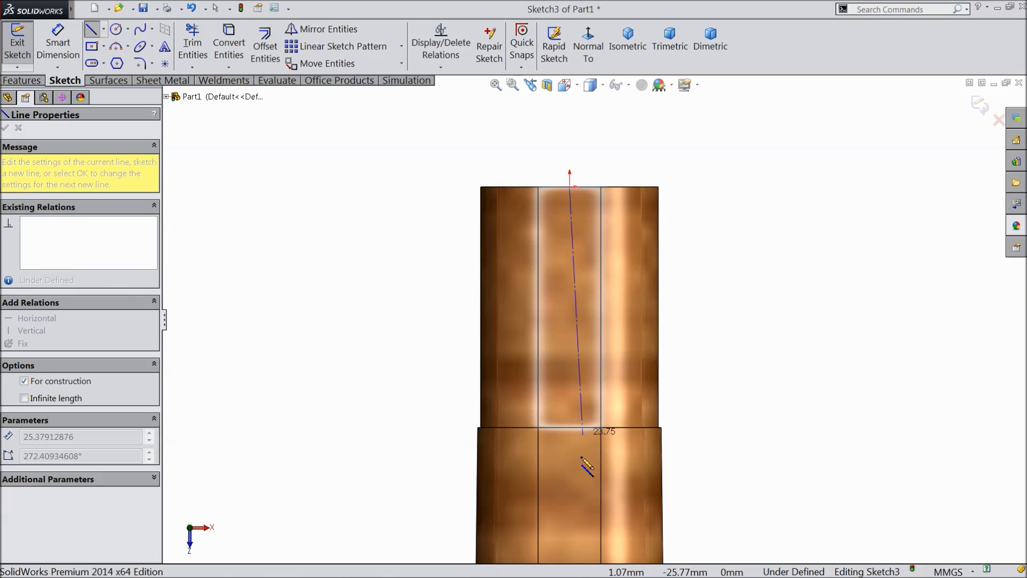
left_click(570, 506)
right_click(614, 464)
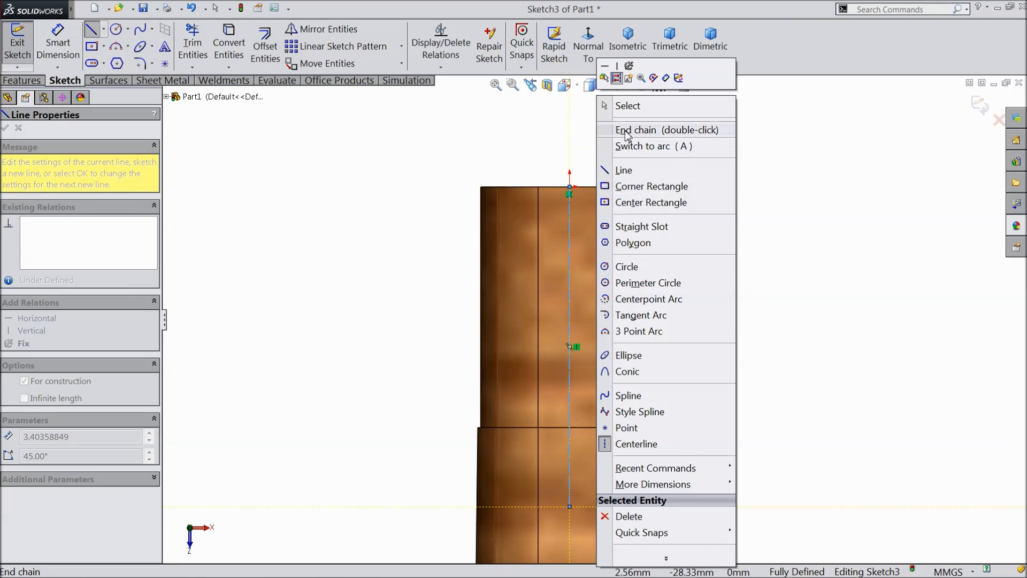
left_click(615, 107)
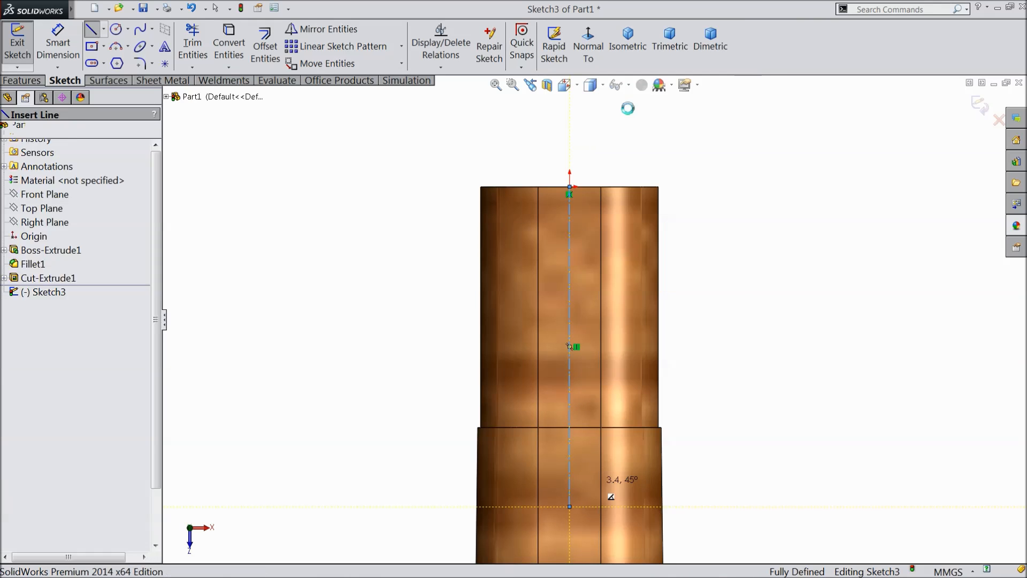
Step: Sketch a circle of about 24.6 mm radius, centred on the centerline and passing through the origin
left_click(116, 30)
left_click(570, 445)
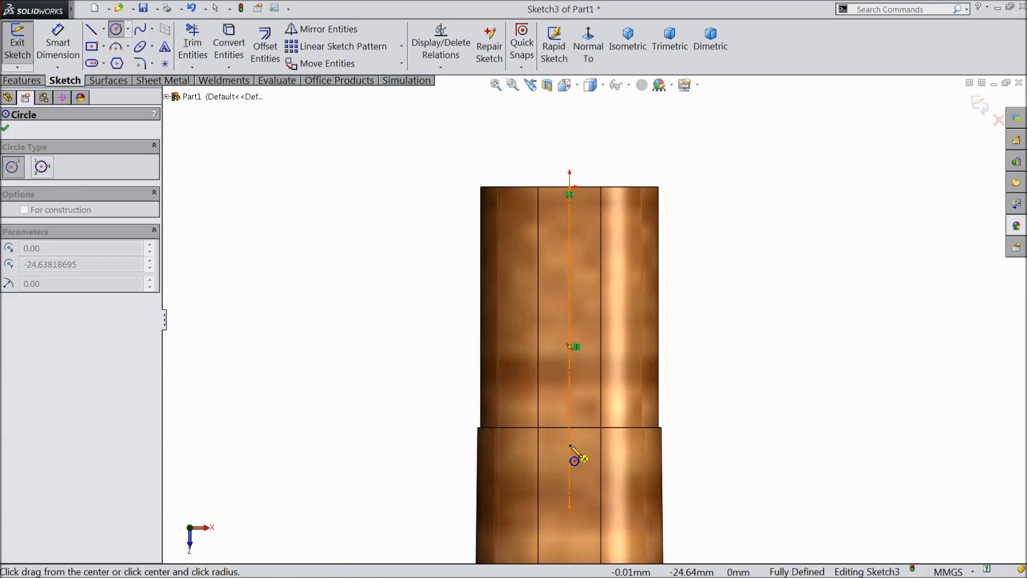
left_click(570, 187)
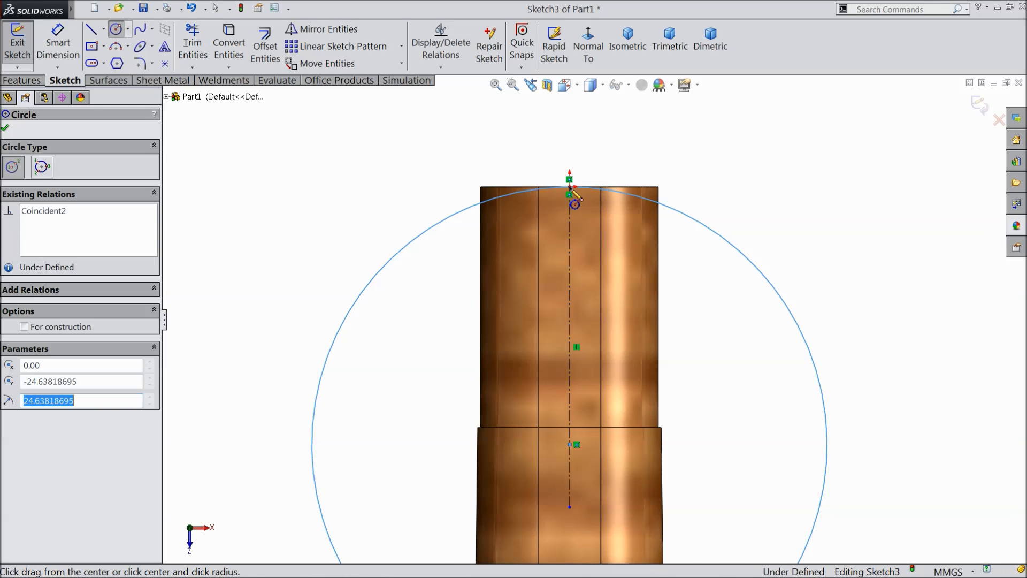
right_click(451, 138)
left_click(459, 135)
Step: Dimension the circle and set its diameter to 28 mm
scroll(496, 277, "up", 4)
scroll(497, 273, "up", 1)
scroll(607, 380, "down", 1)
left_click(68, 53)
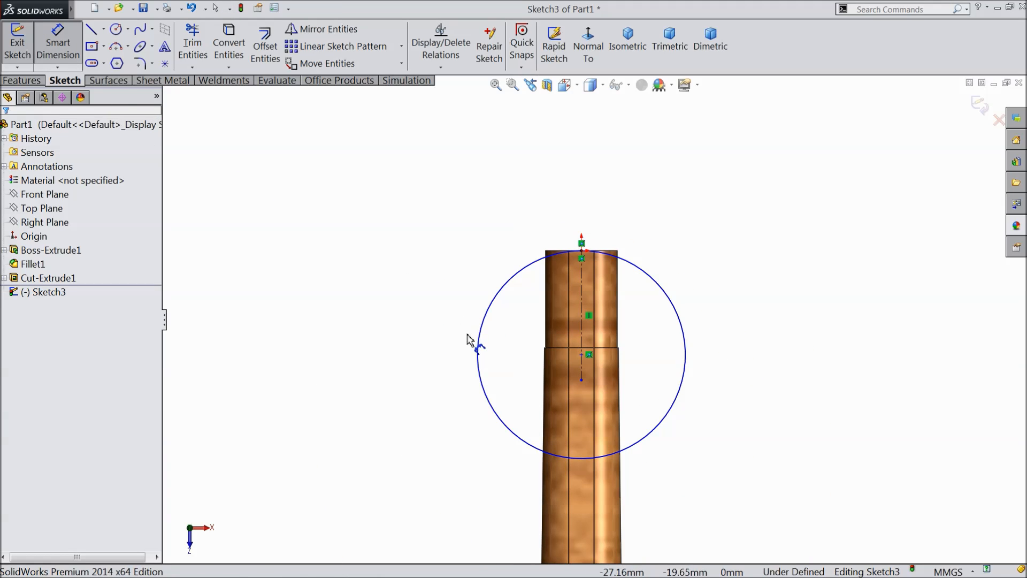
left_click(478, 349)
left_click(431, 356)
type("28")
left_click(374, 337)
Step: Draw a vertical line about 4 mm long along the bar's right edge, from above its end down to the circle
scroll(533, 251, "down", 6)
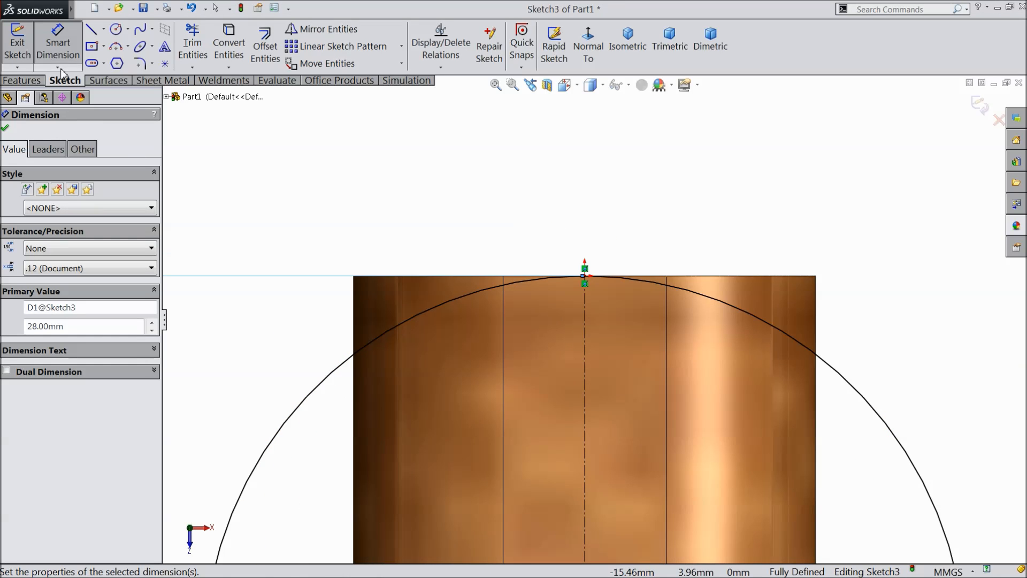
left_click(91, 30)
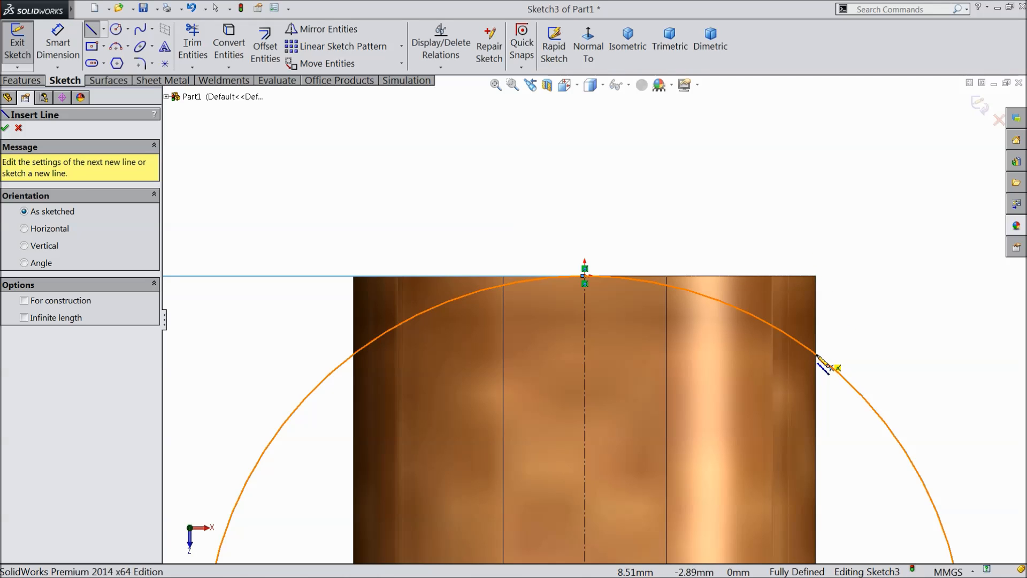
left_click(817, 247)
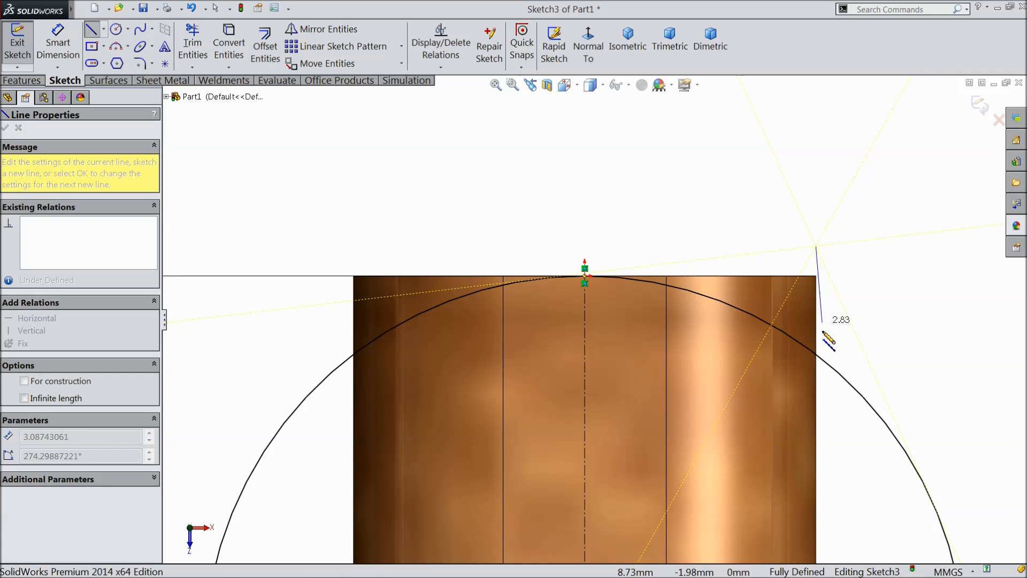
left_click(818, 356)
right_click(859, 248)
left_click(899, 117)
key("Escape")
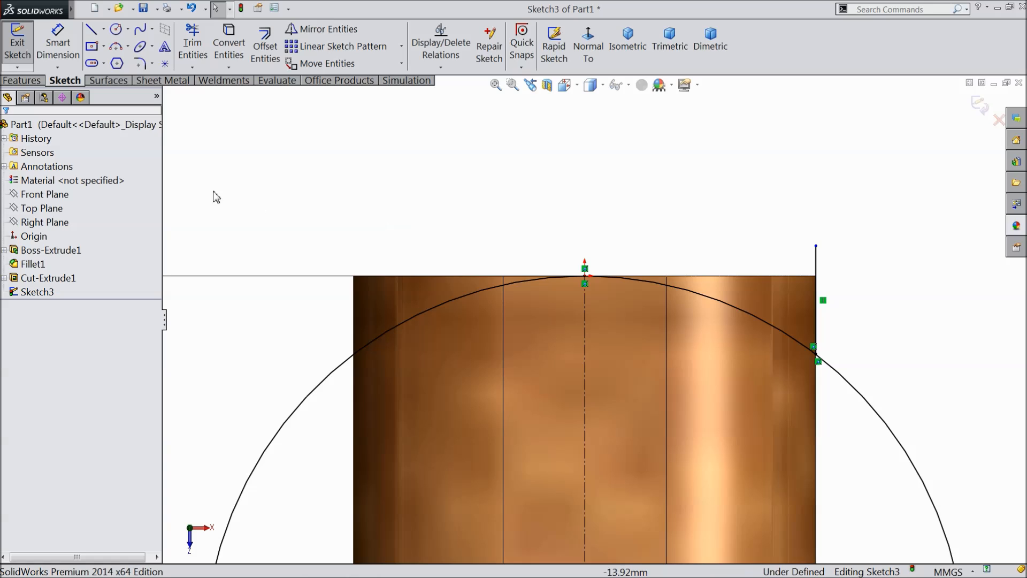
Step: Mirror the short vertical line about the vertical centerline, keeping the original
left_click(324, 29)
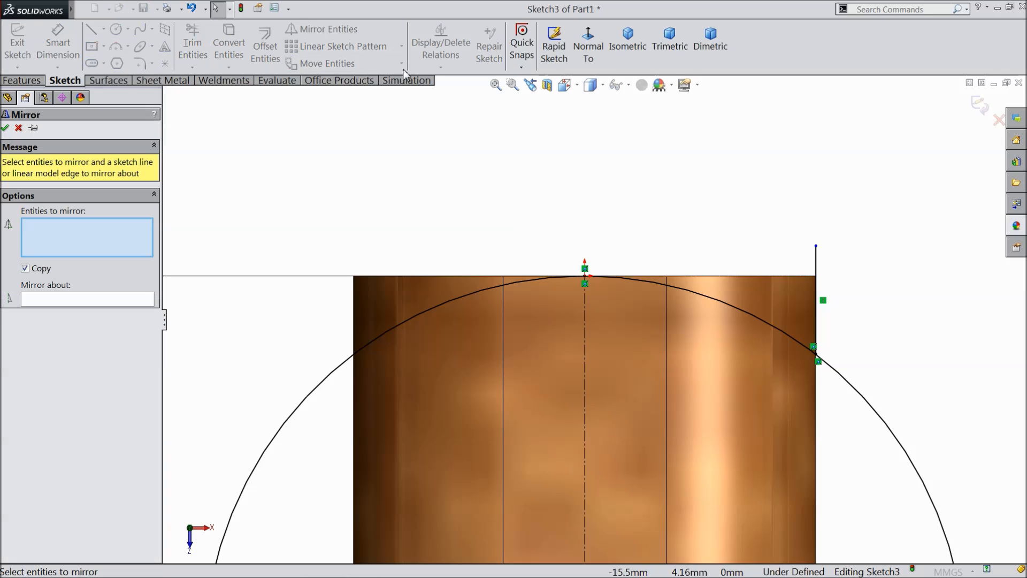
left_click(817, 263)
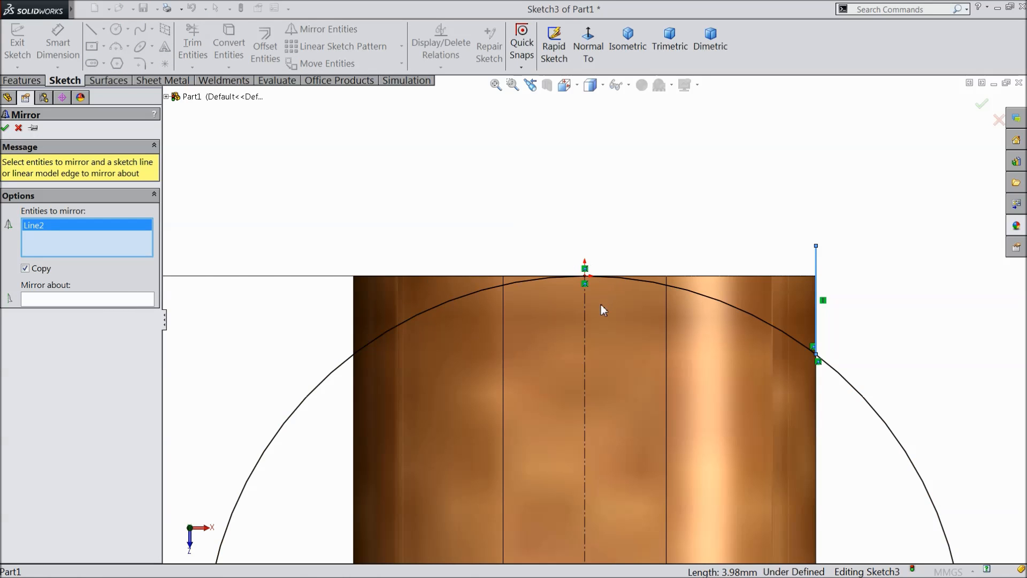
left_click(586, 316)
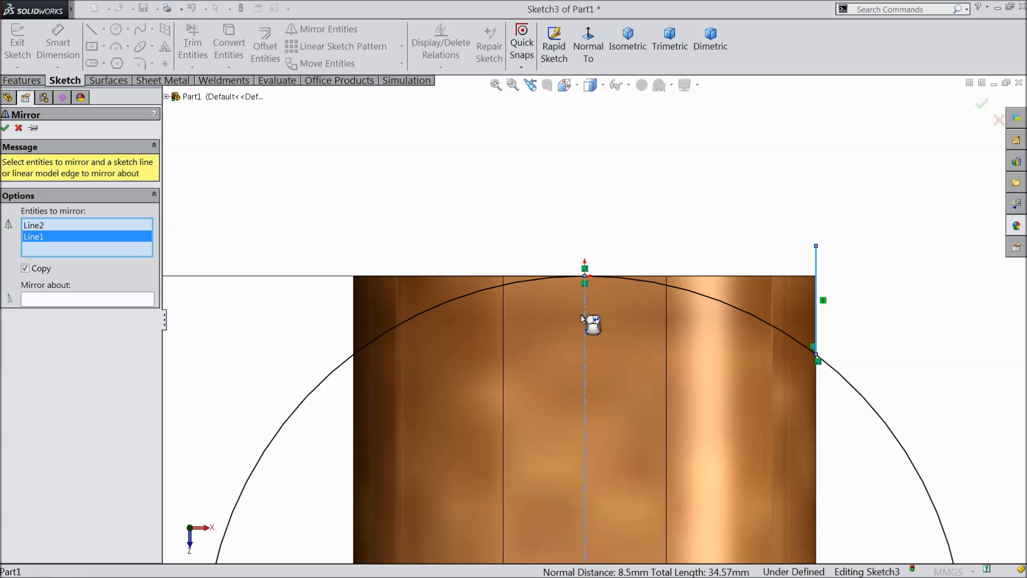
left_click(133, 300)
left_click(584, 355)
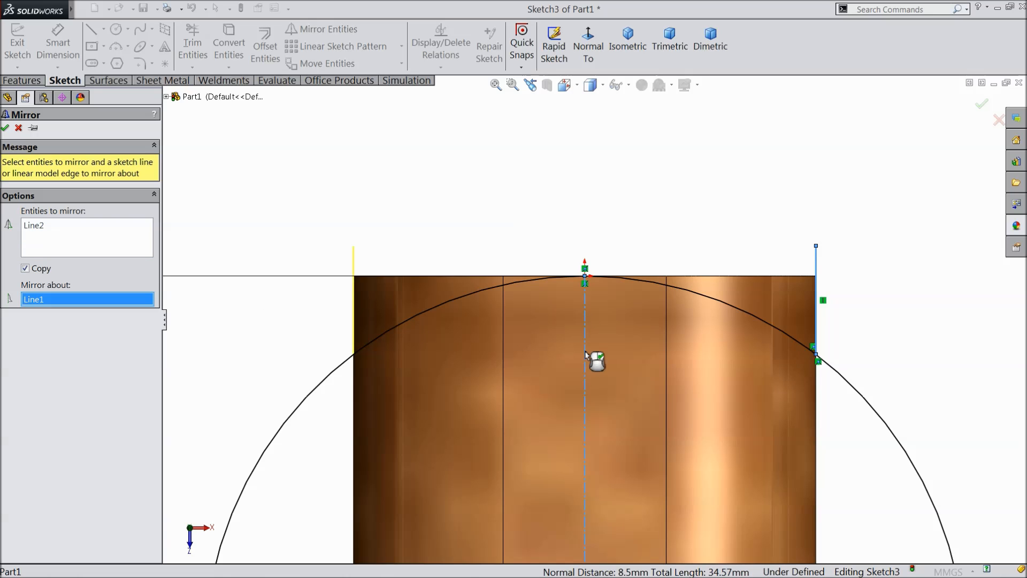
left_click(4, 128)
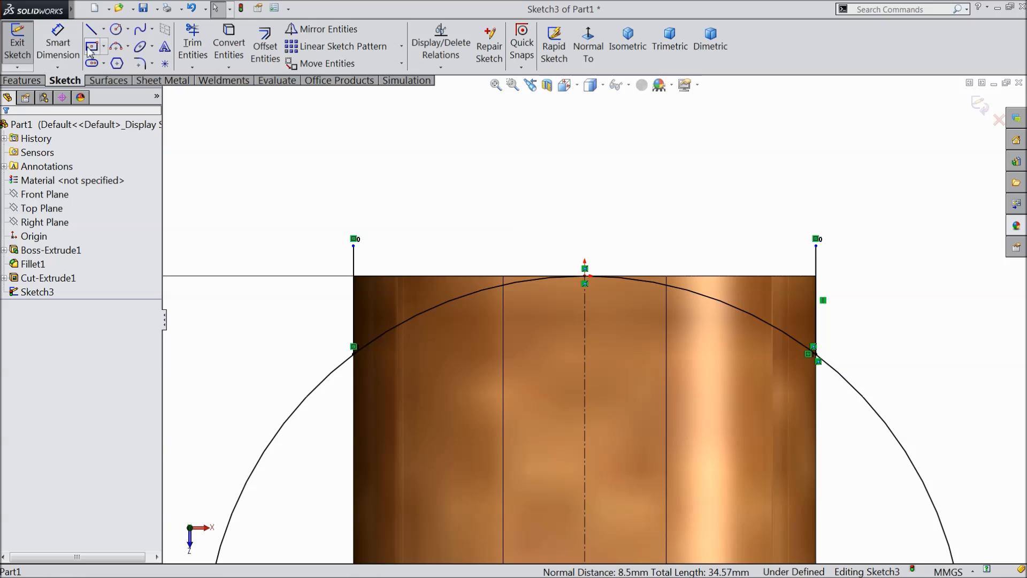
Step: Join the upper ends of the two vertical lines with a horizontal line above the bar's end
left_click(91, 29)
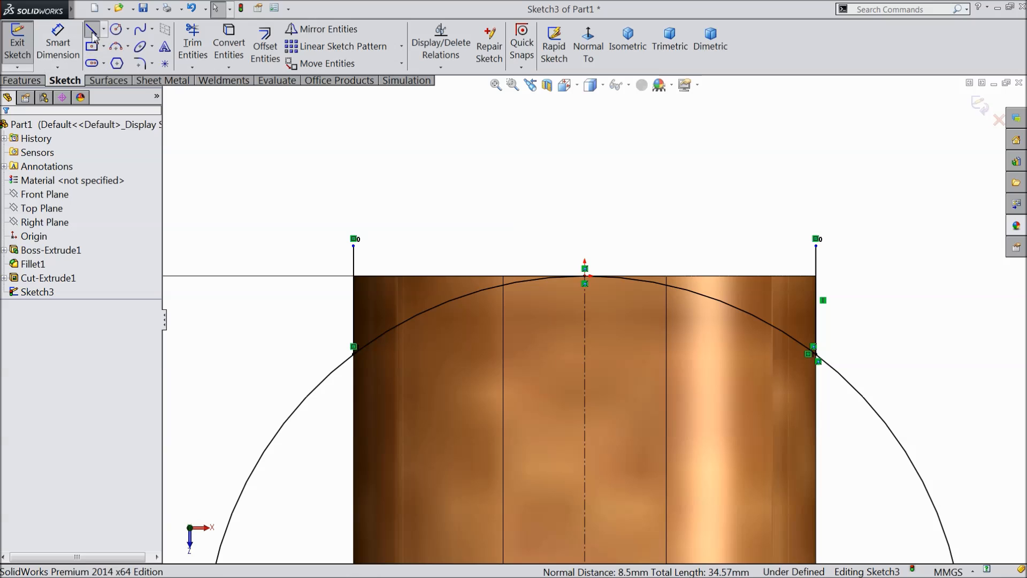
left_click(354, 246)
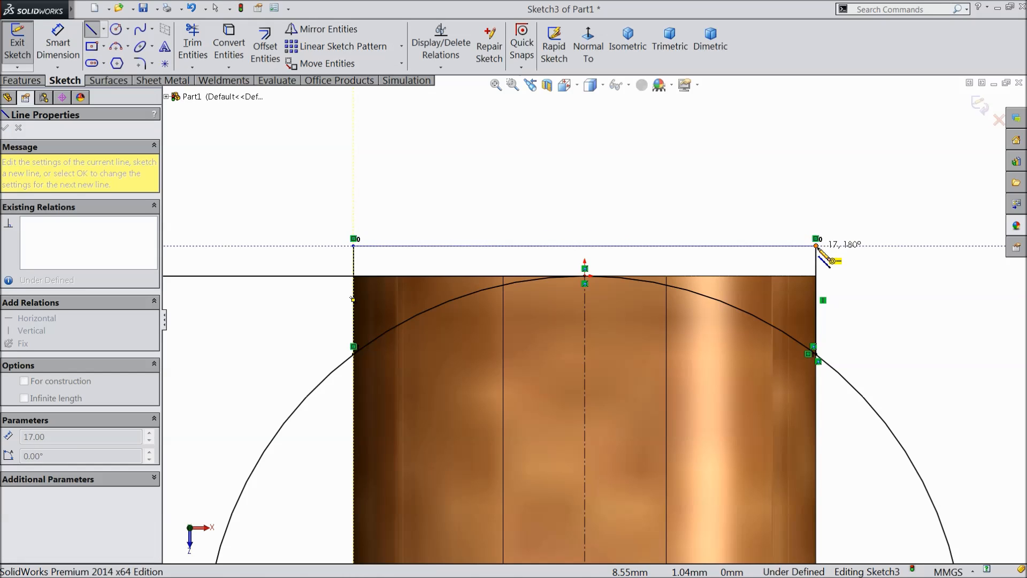
left_click(816, 245)
right_click(705, 189)
left_click(718, 167)
Step: Dimension the height from the left line's lower endpoint to the horizontal line and set it to 3 mm
left_click(57, 43)
left_click(410, 246)
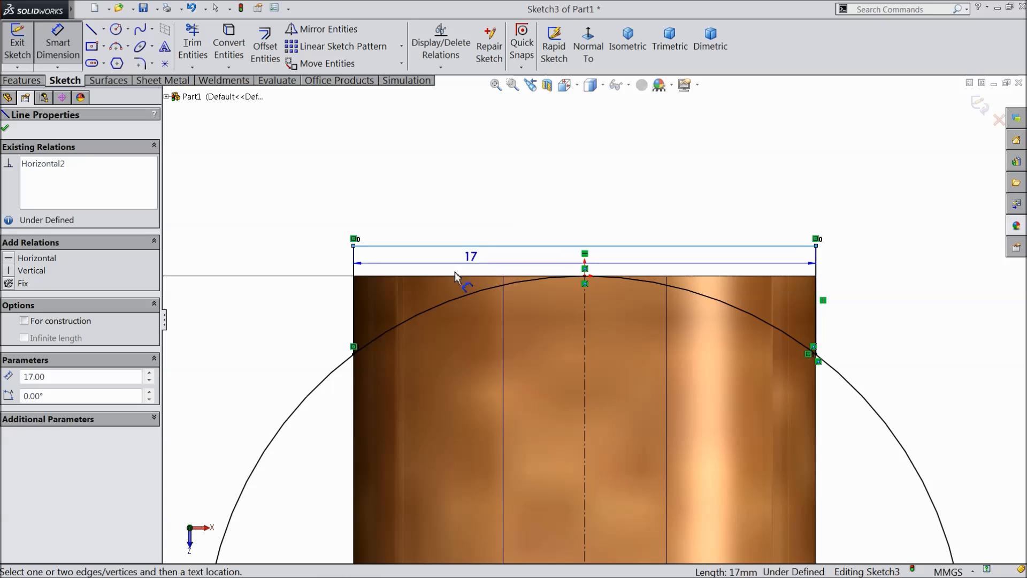
left_click(353, 353)
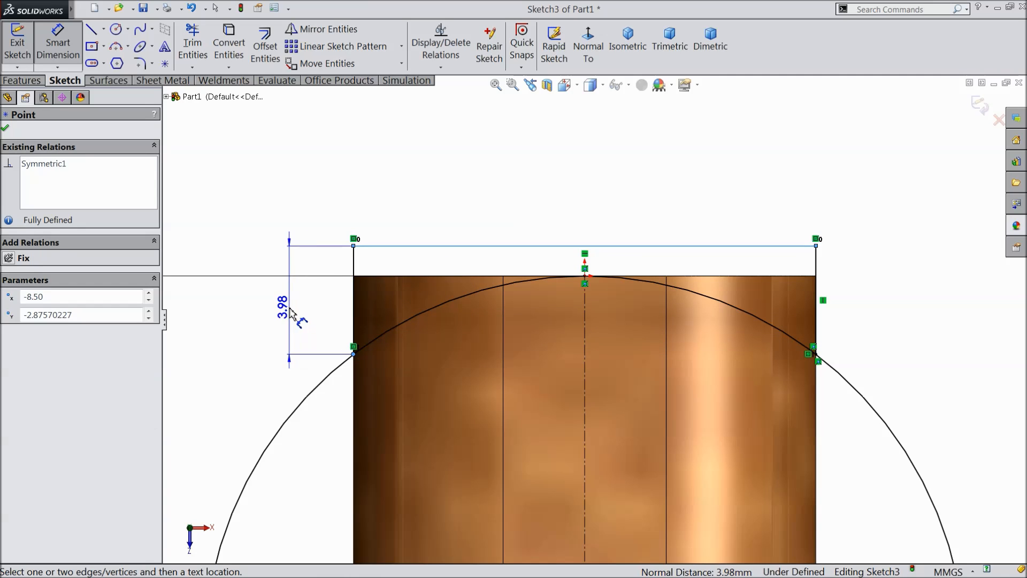
left_click(291, 313)
type("3")
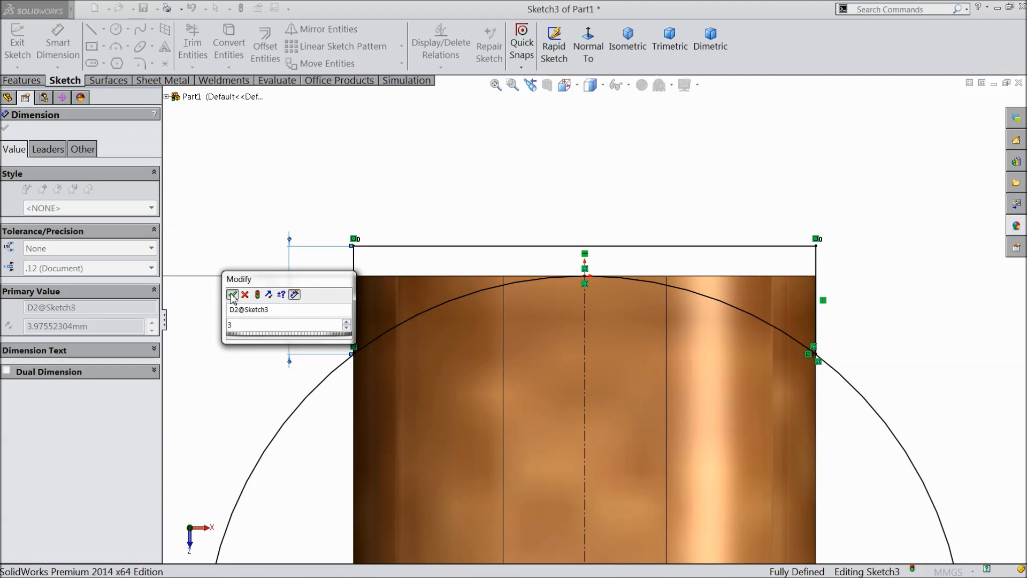
left_click(233, 295)
left_click(5, 129)
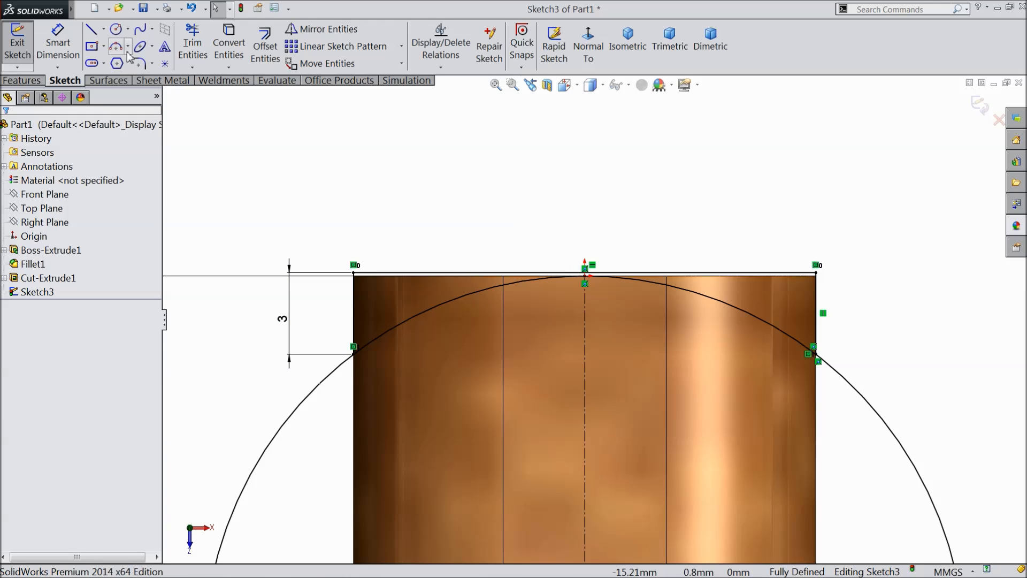
Step: Trim away the circle outside the two vertical lines, keeping only the arc across the bar's end
left_click(193, 45)
left_click(323, 382)
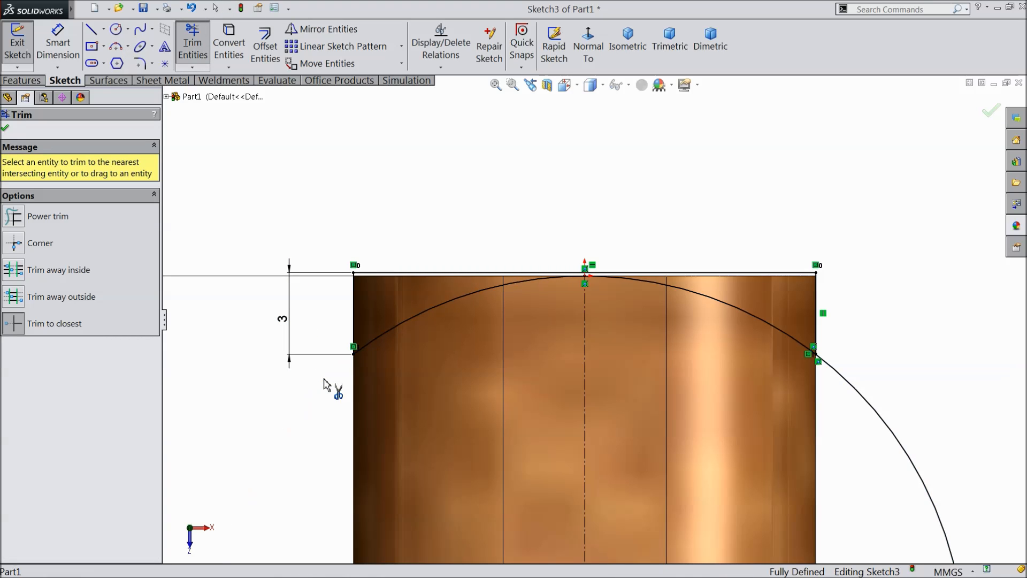
left_click(847, 384)
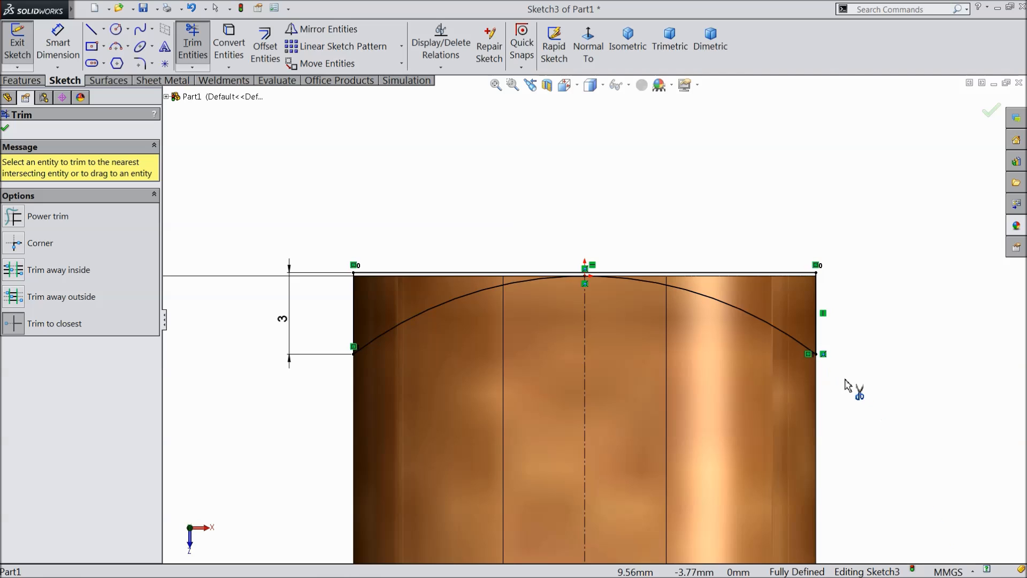
scroll(802, 390, "up", 8)
scroll(606, 372, "down", 2)
scroll(547, 320, "down", 5)
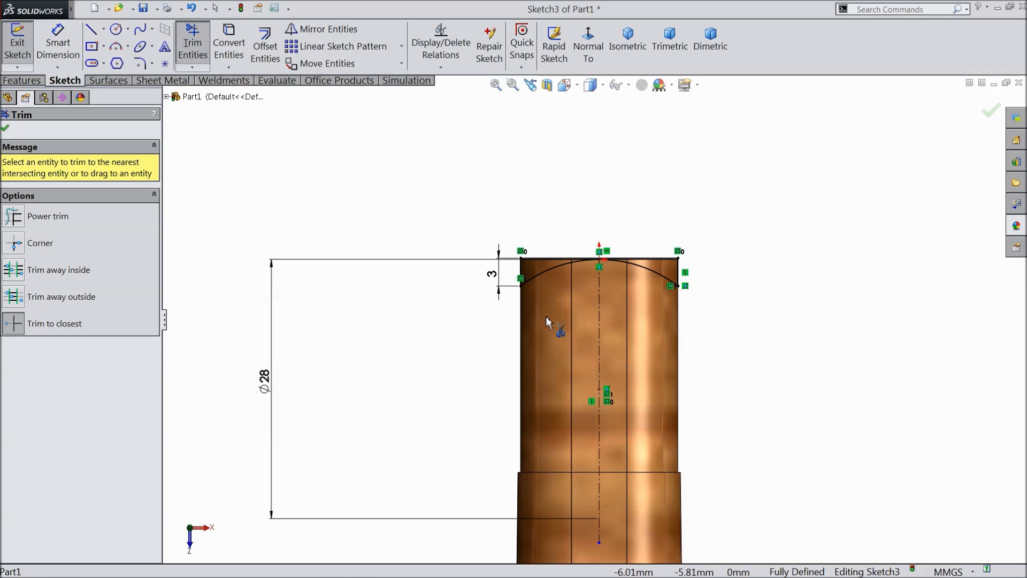
left_click(5, 129)
scroll(626, 287, "down", 3)
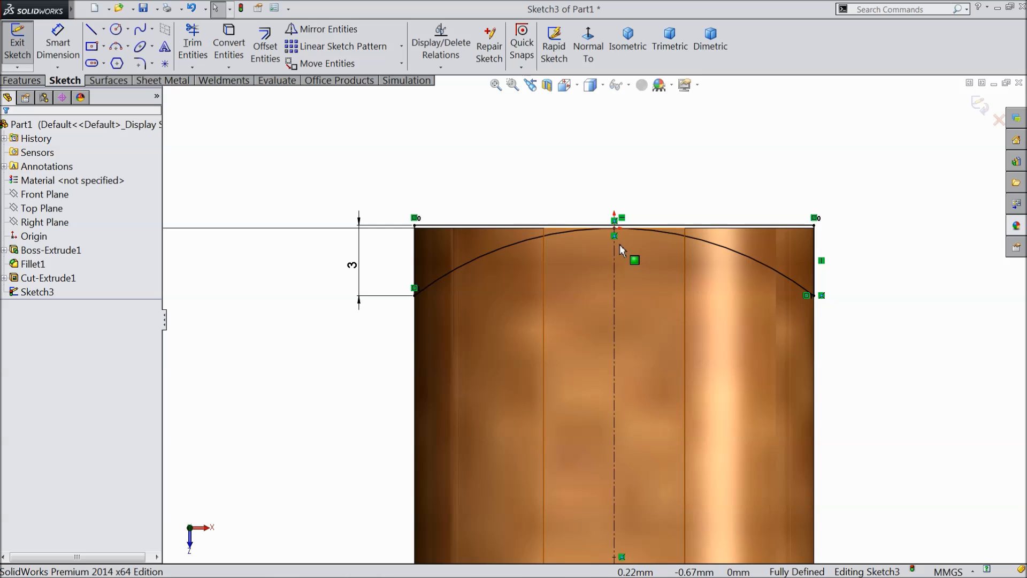
Step: Cut the closed arc profile through all of the bar to round its narrow end
left_click(21, 80)
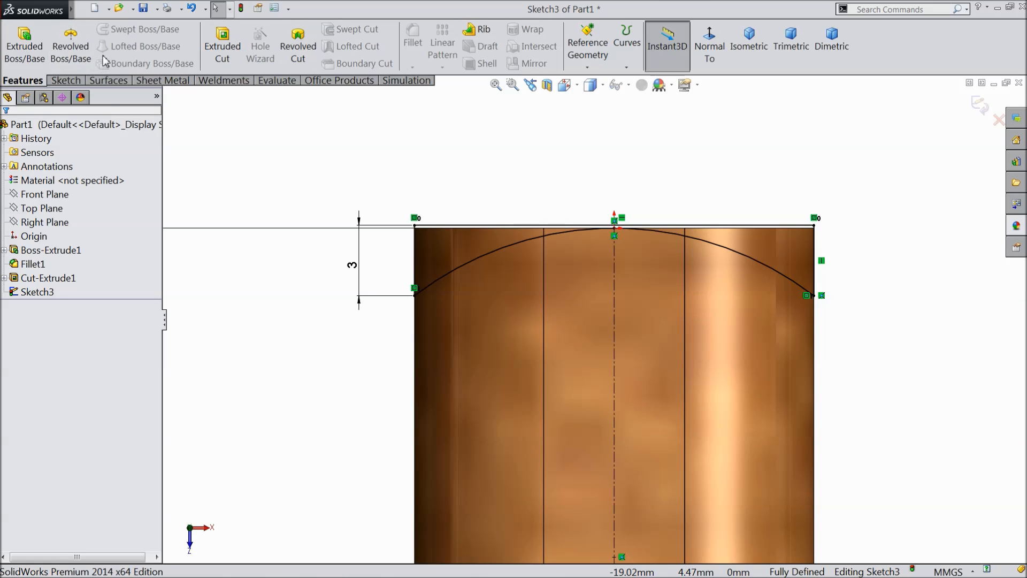
left_click(222, 46)
mouse_move(380, 206)
middle_mouse_down()
mouse_move(440, 265)
mouse_move(522, 257)
mouse_move(385, 292)
middle_mouse_up()
left_click(31, 205)
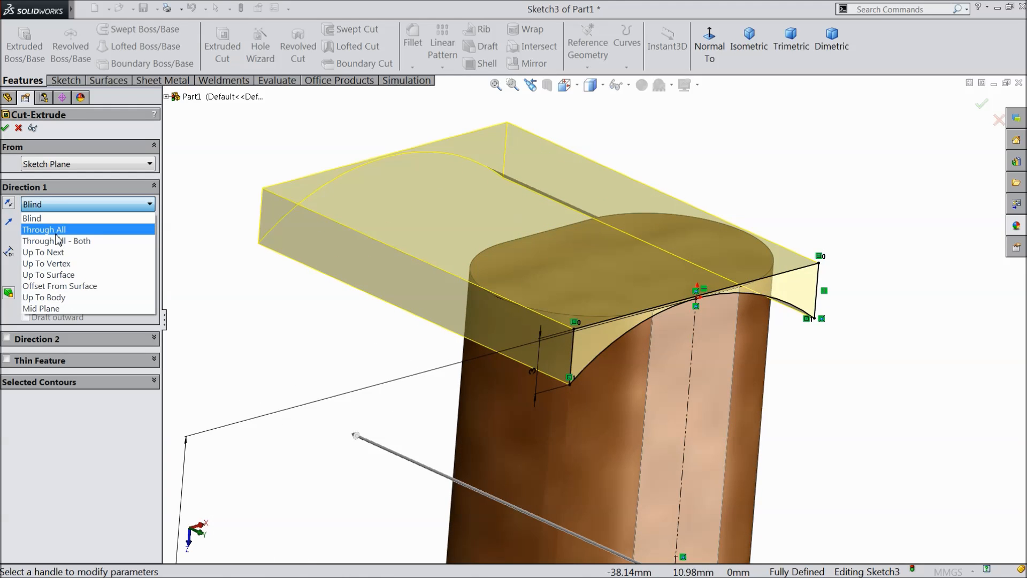
left_click(53, 227)
left_click(6, 128)
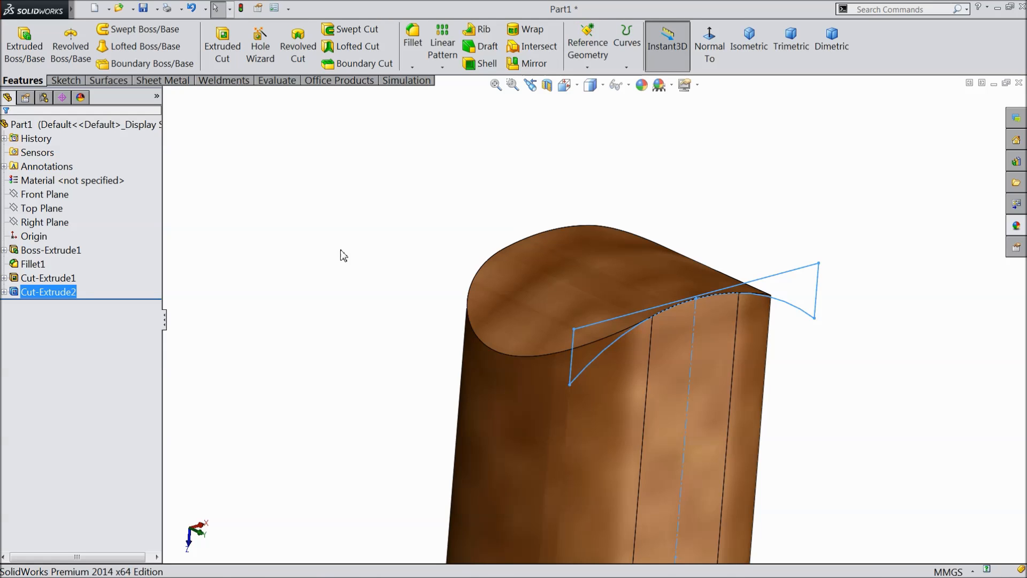
left_click(343, 256)
Step: Fillet the edges of the curved end face with a 0.5 mm radius
left_click(413, 56)
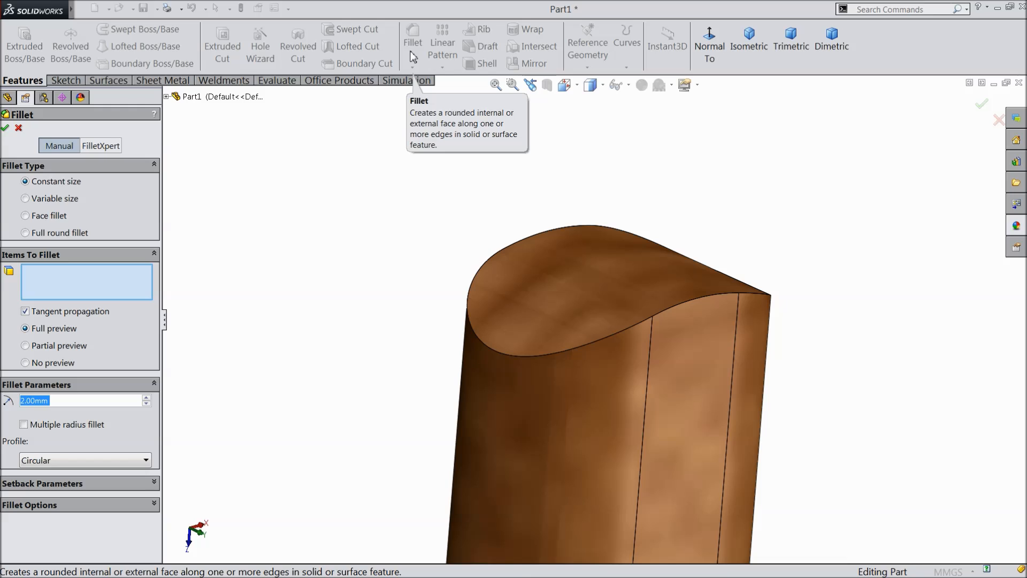
type("0.5")
key("Return")
left_click(553, 259)
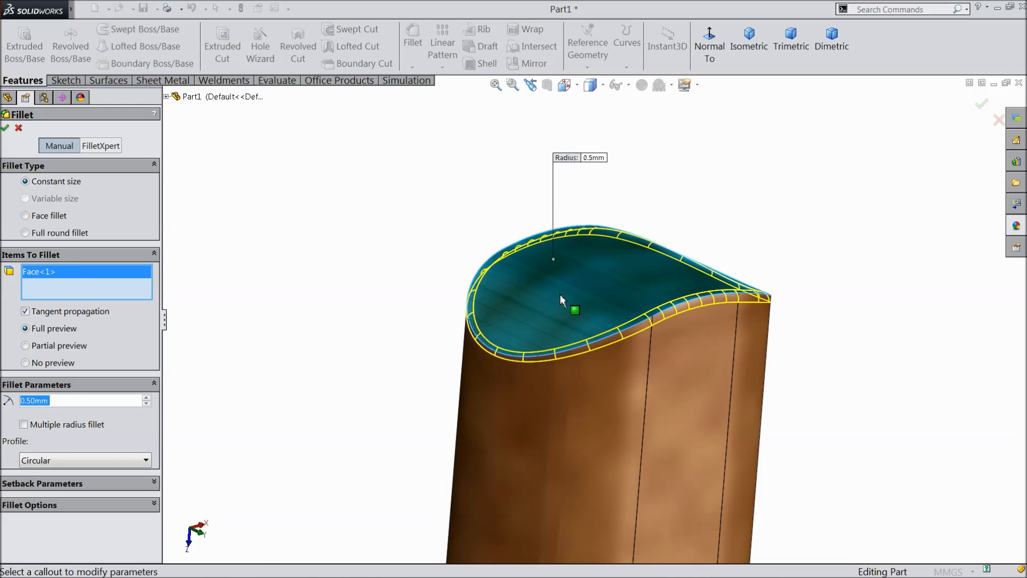
left_click(9, 128)
Step: Examine the whole bar from several angles, including the red end and the rounded narrow tip
scroll(332, 268, "up", 5)
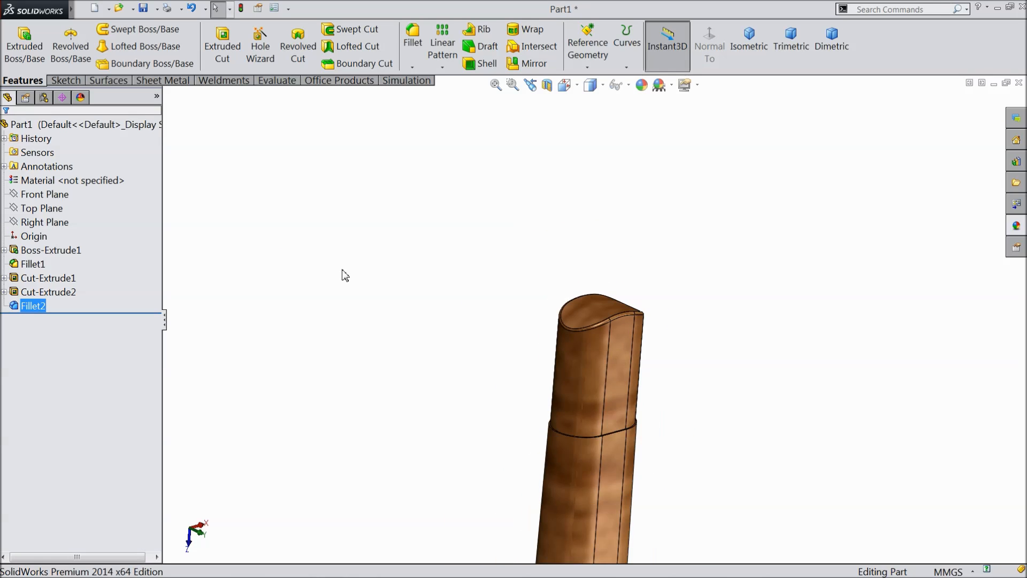
scroll(428, 390, "up", 5)
middle_click_drag(470, 426, 450, 234)
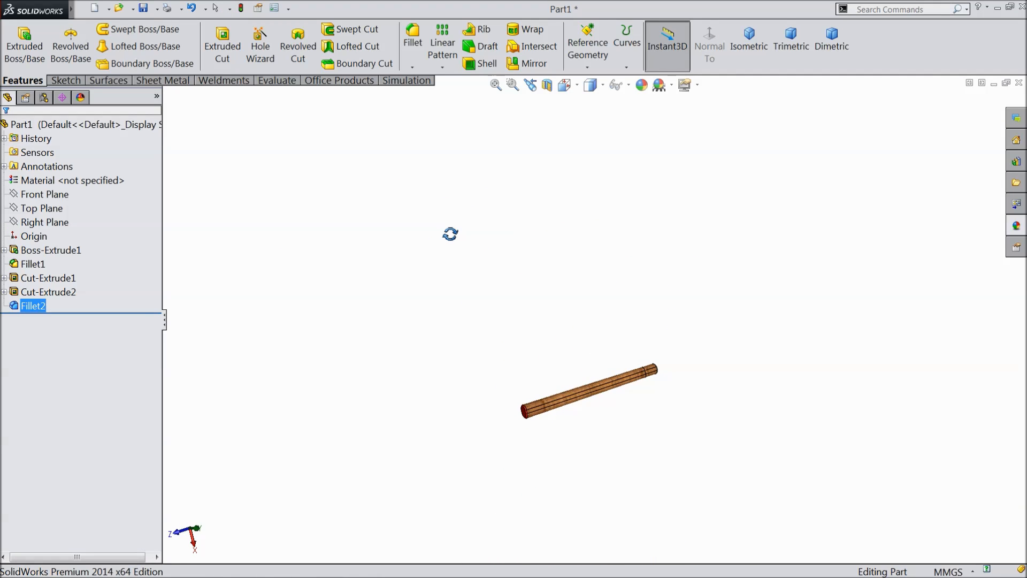
scroll(541, 364, "down", 5)
middle_click_drag(541, 365, 518, 351)
scroll(514, 342, "down", 3)
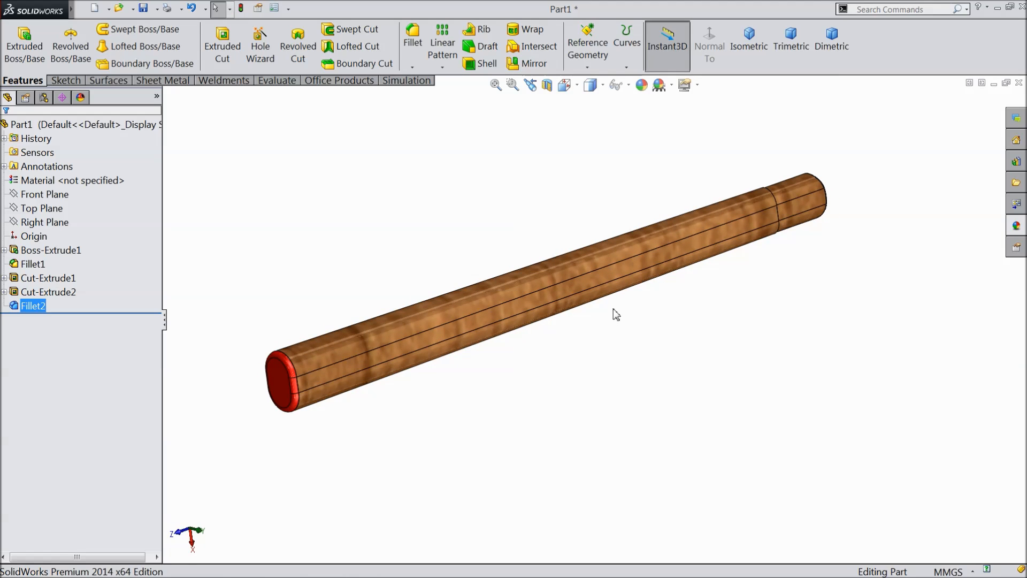
middle_click_drag(613, 310, 488, 341)
scroll(714, 214, "down", 6)
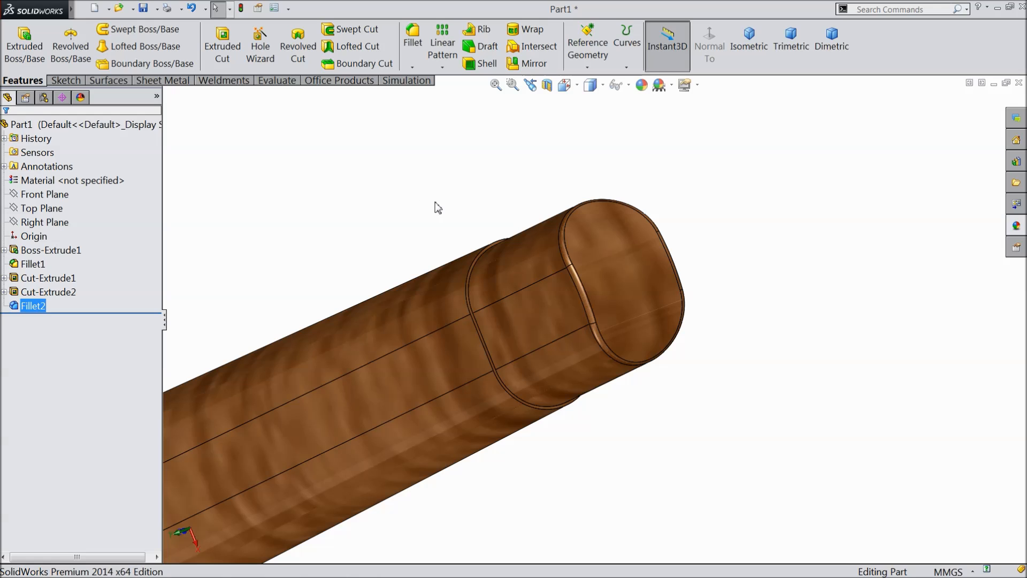
Step: Start a sketch on the Front Plane and view it face-on from the bar's narrow end
left_click(46, 220)
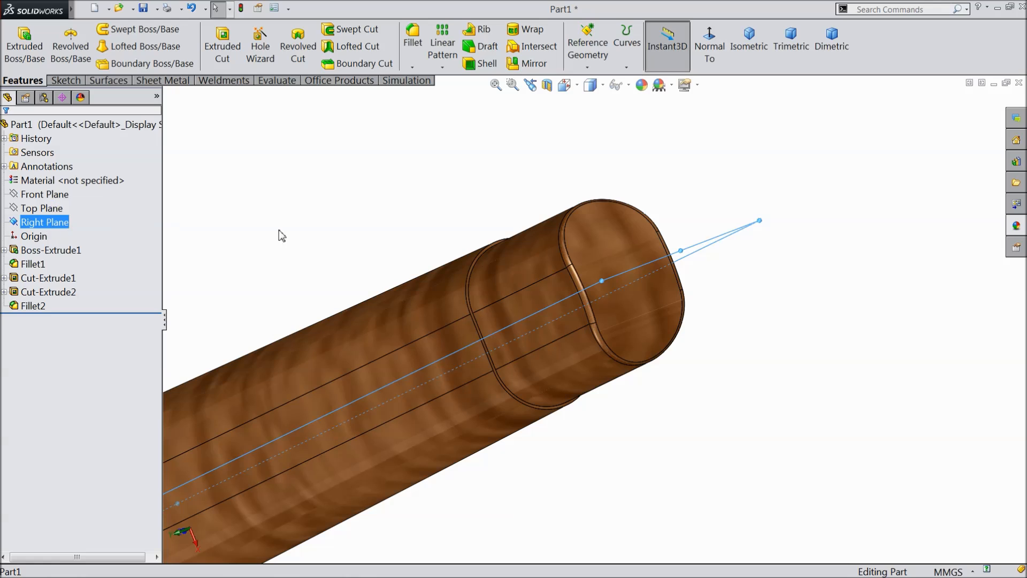
middle_click_drag(292, 218, 288, 218)
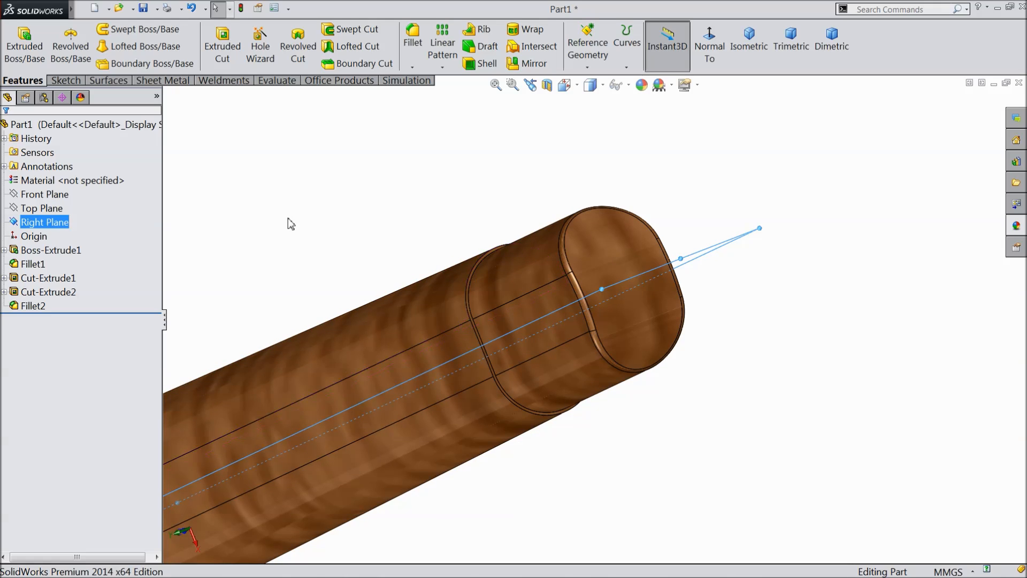
left_click(43, 197)
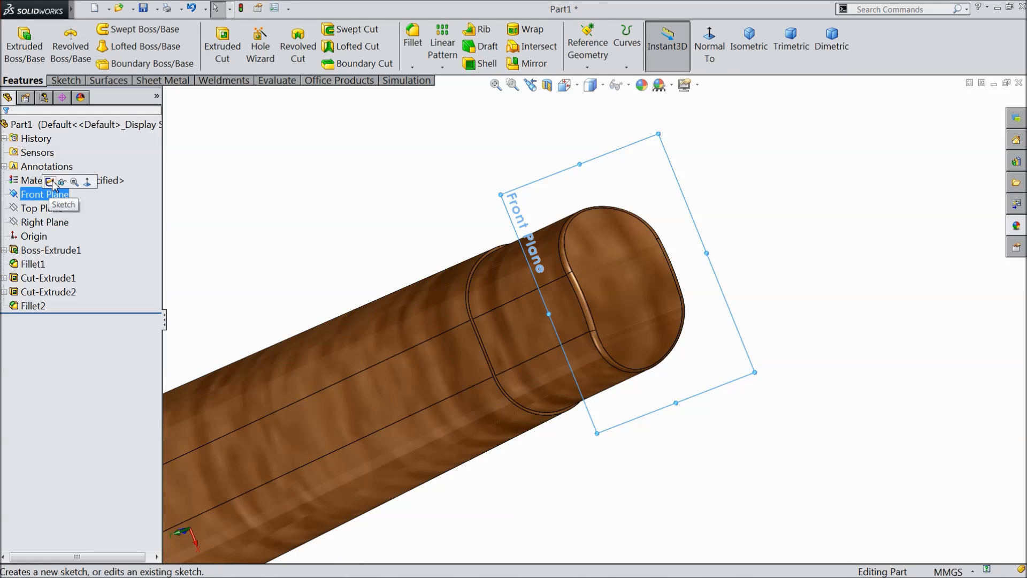
left_click(50, 182)
left_click(709, 48)
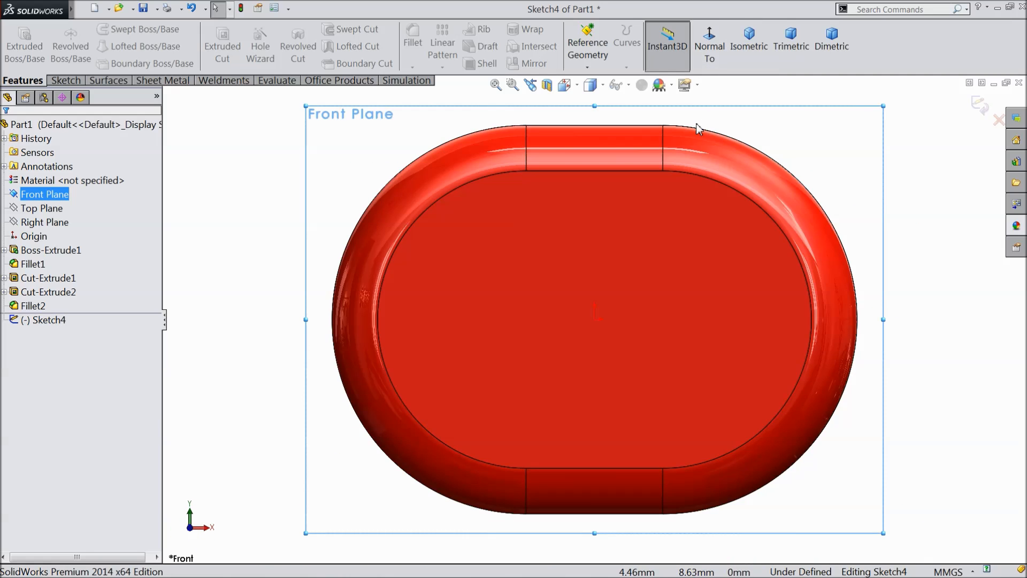
left_click(712, 50)
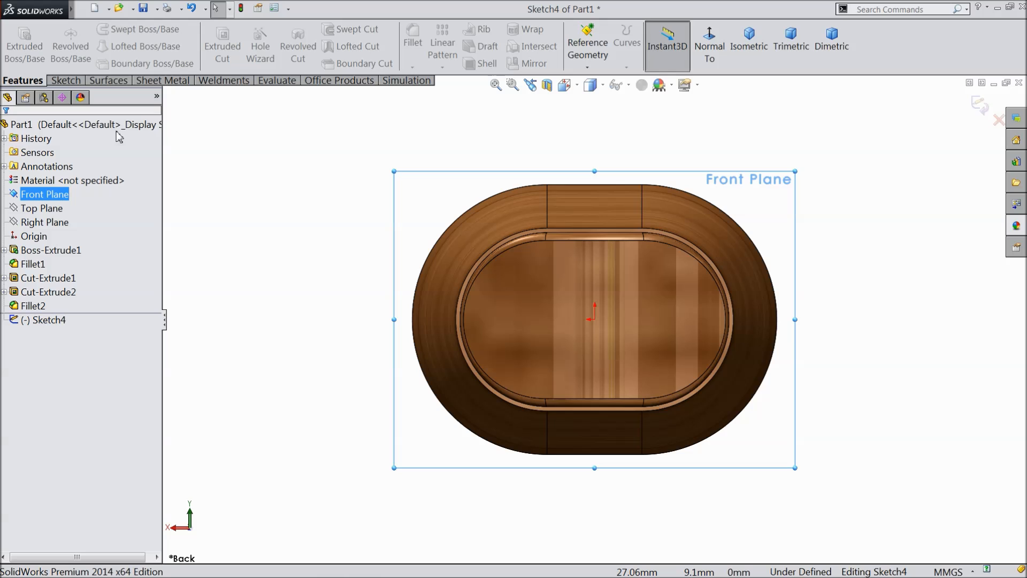
Step: Sketch a horizontal centerline about 13.8 mm long from the origin out past the side of the bar
left_click(67, 81)
left_click(103, 30)
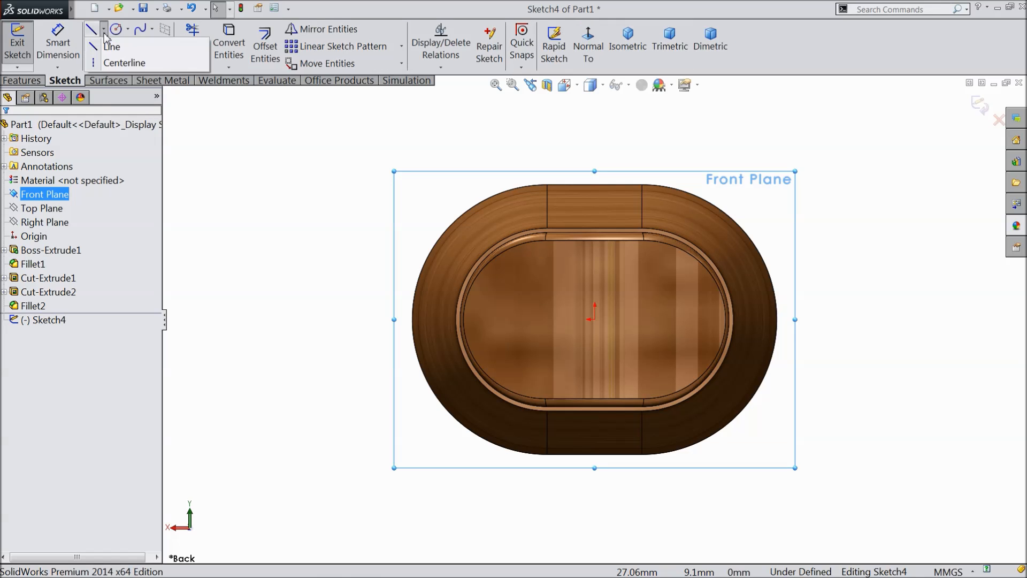
left_click(122, 61)
scroll(538, 293, "down", 4)
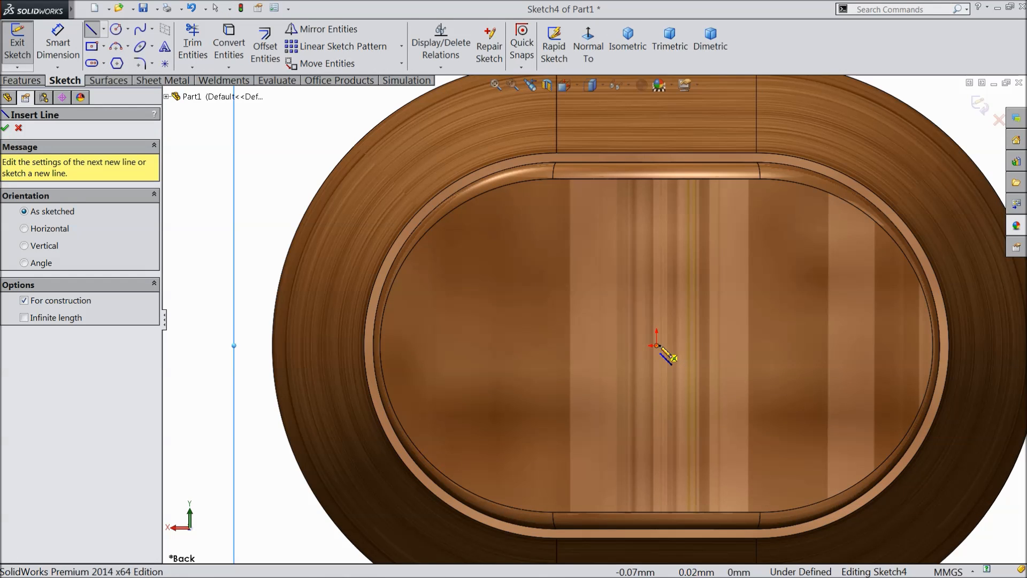
left_click_drag(657, 346, 197, 345)
right_click(202, 339)
left_click(244, 104)
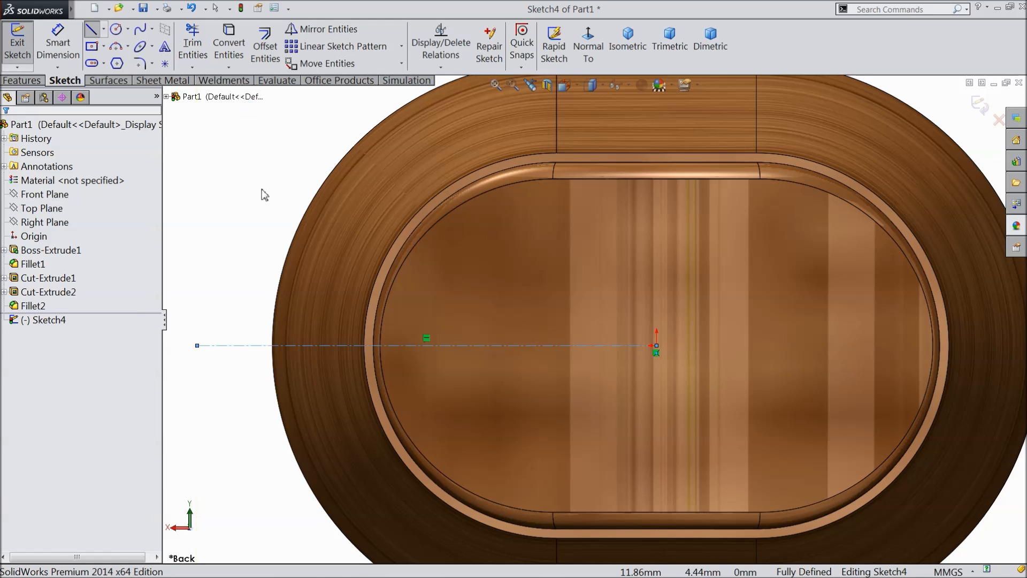
Step: Offset the horizontal centerline by 0.05 mm in both directions with dimensions added
left_click(255, 347)
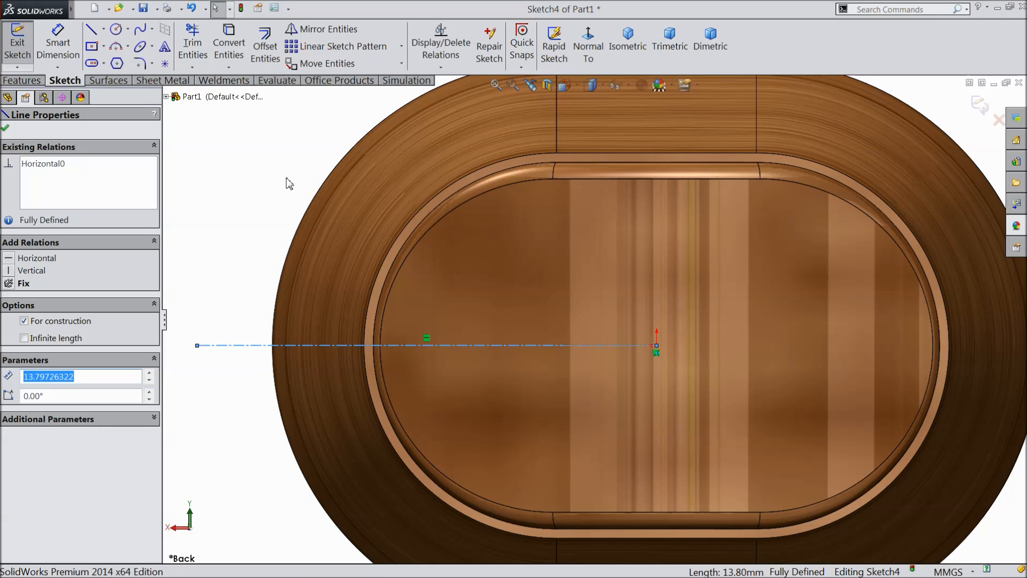
left_click(267, 55)
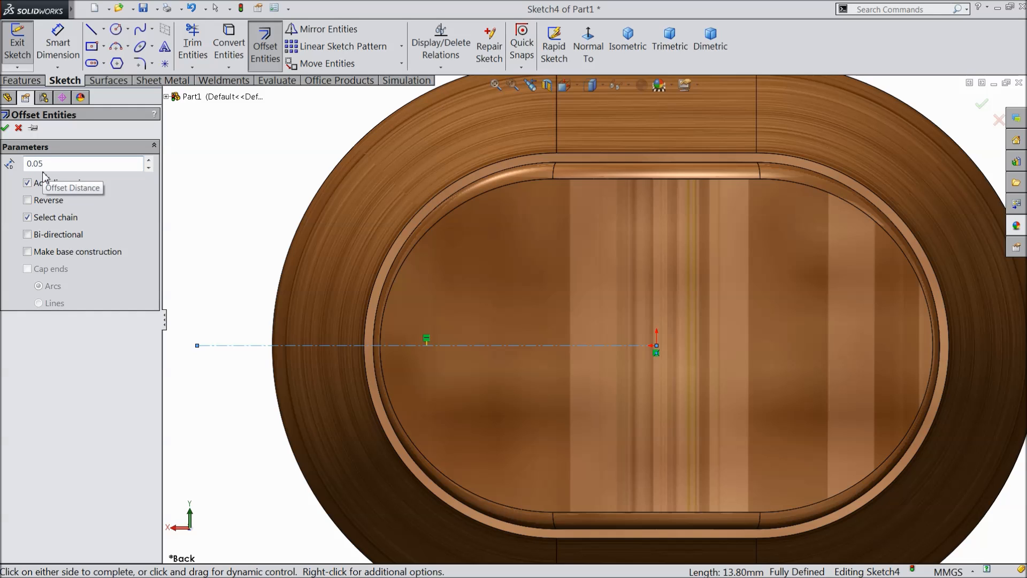
key("Return")
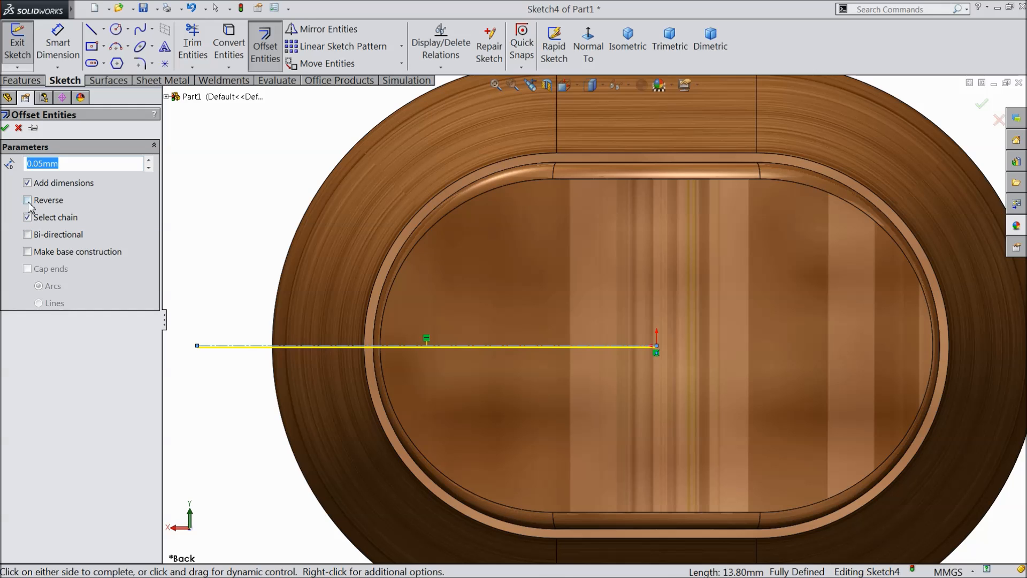
scroll(562, 348, "down", 5)
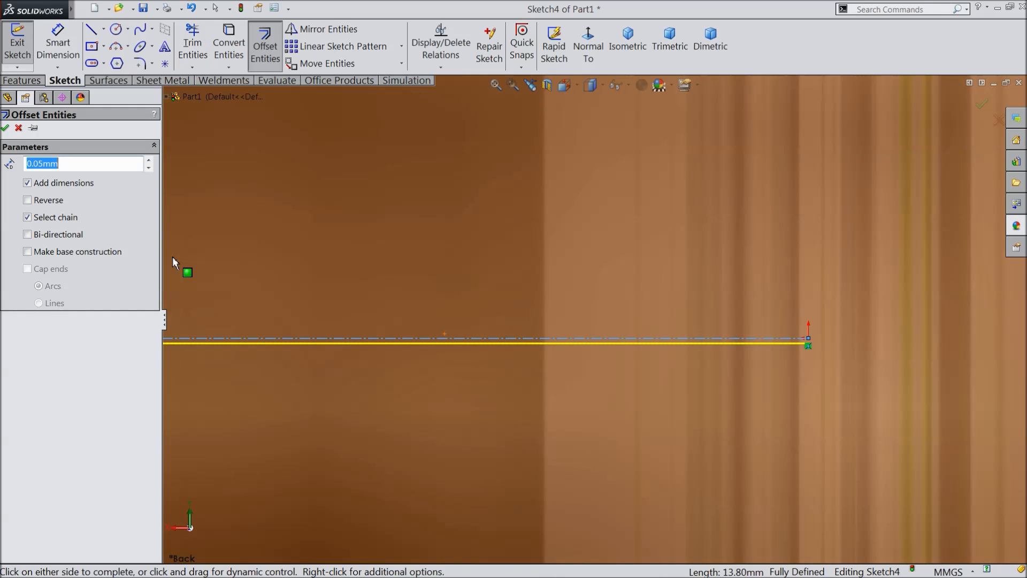
left_click(26, 235)
scroll(685, 359, "up", 6)
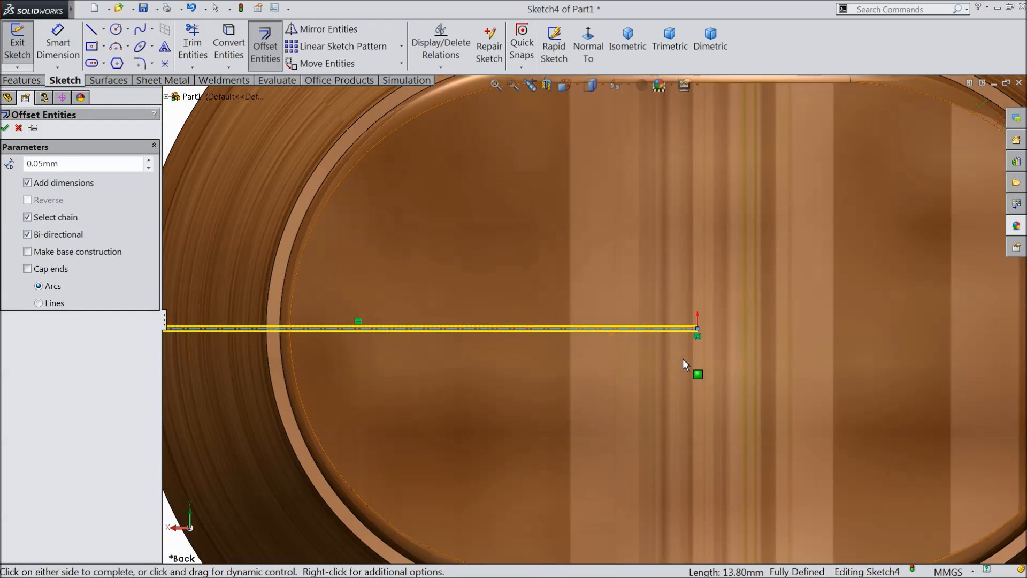
scroll(541, 320, "down", 2)
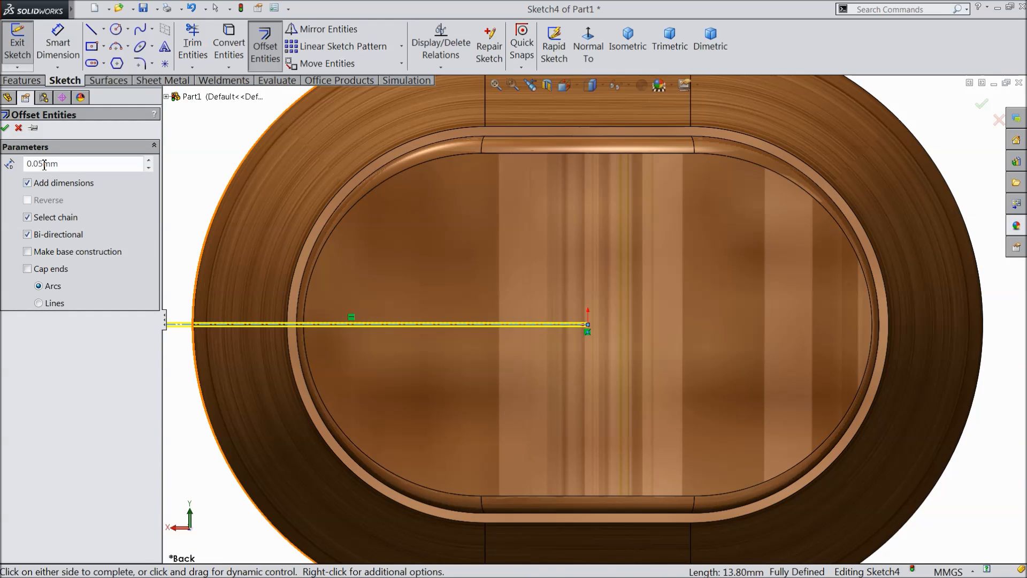
left_click(6, 128)
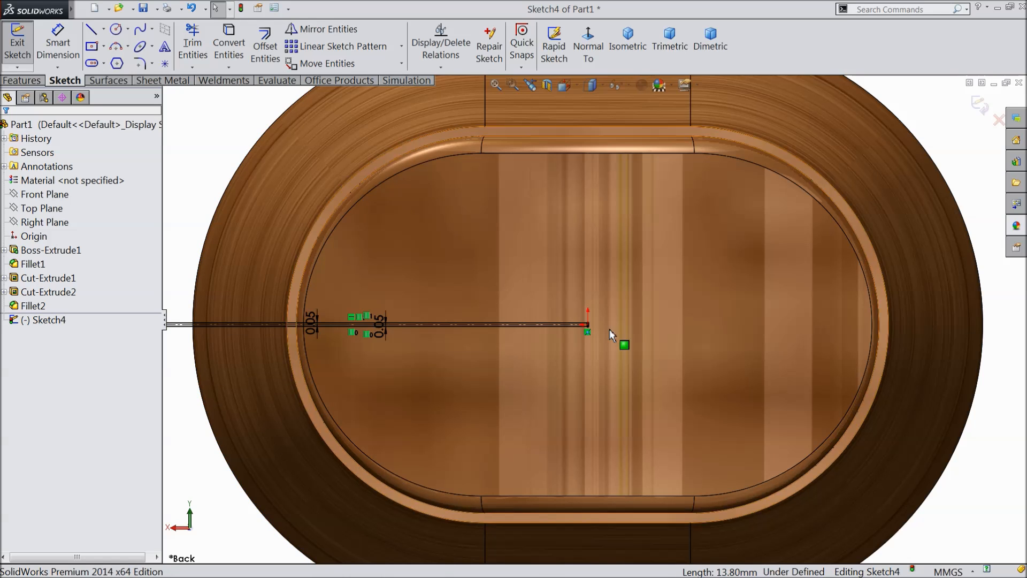
Step: Sketch a short vertical centerline upward from the origin as a mirror axis
scroll(644, 357, "down", 4)
scroll(599, 331, "up", 5)
scroll(772, 293, "down", 4)
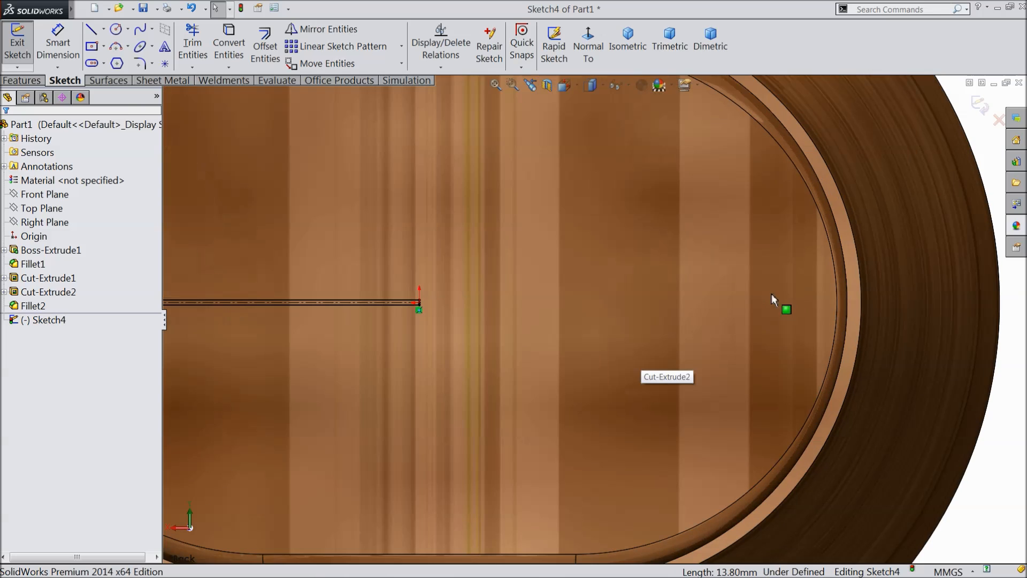
left_click(104, 29)
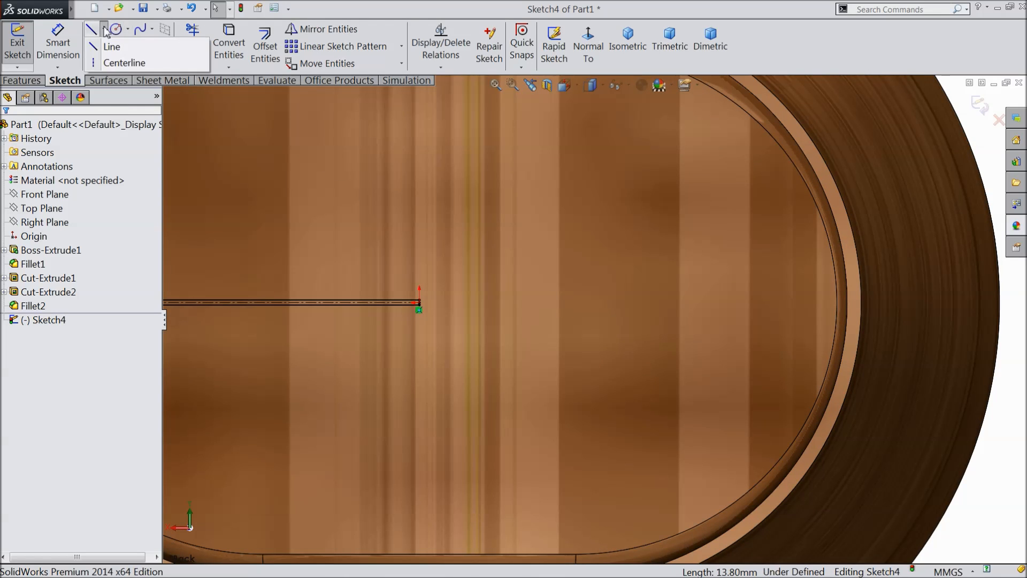
left_click(126, 63)
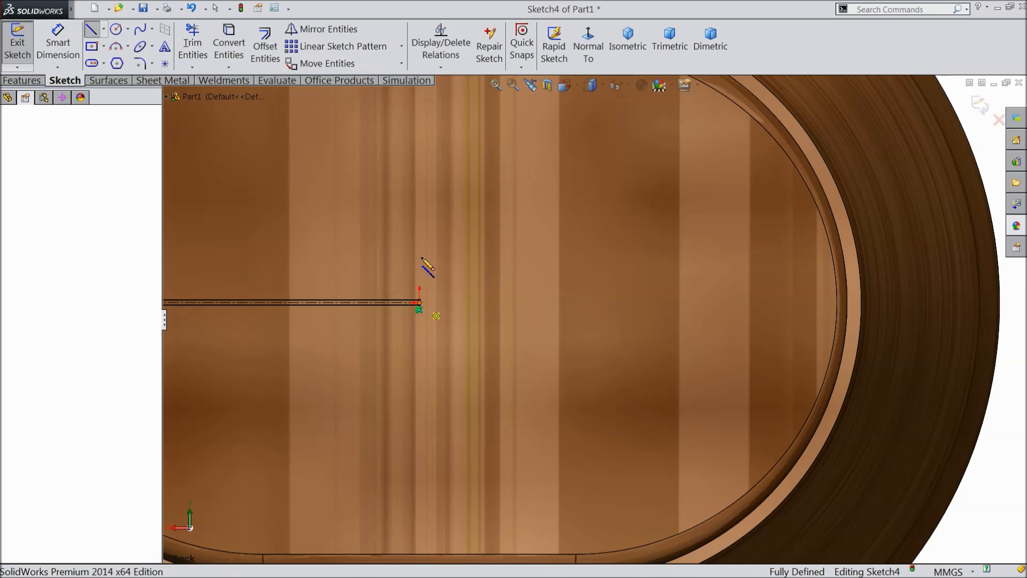
left_click(420, 216)
right_click(429, 208)
left_click(466, 122)
key("Escape")
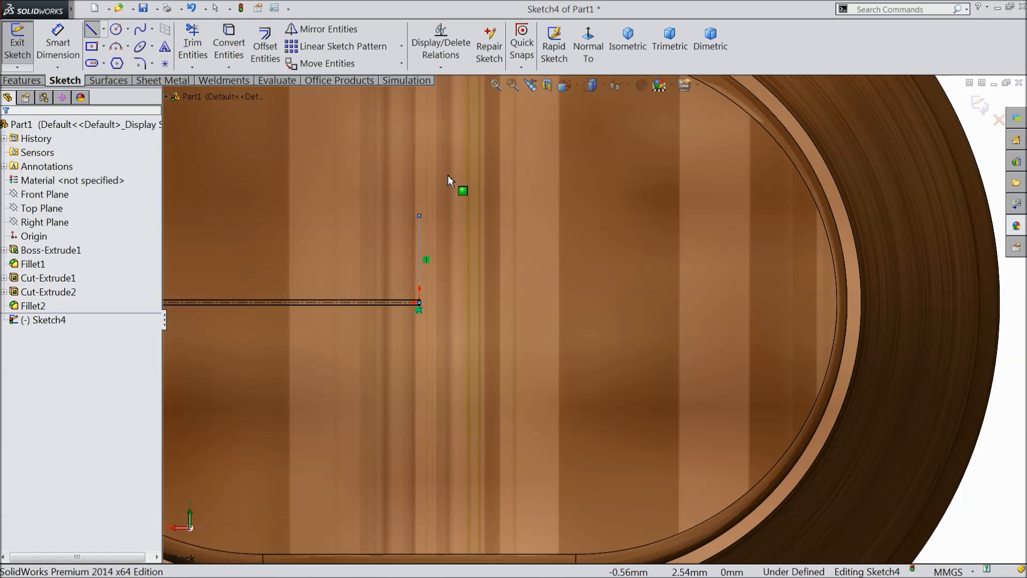
Step: Mirror the horizontal centerline and its two offset lines about the vertical centerline
left_click(355, 29)
left_click_drag(320, 354, 320, 354)
left_click(127, 300)
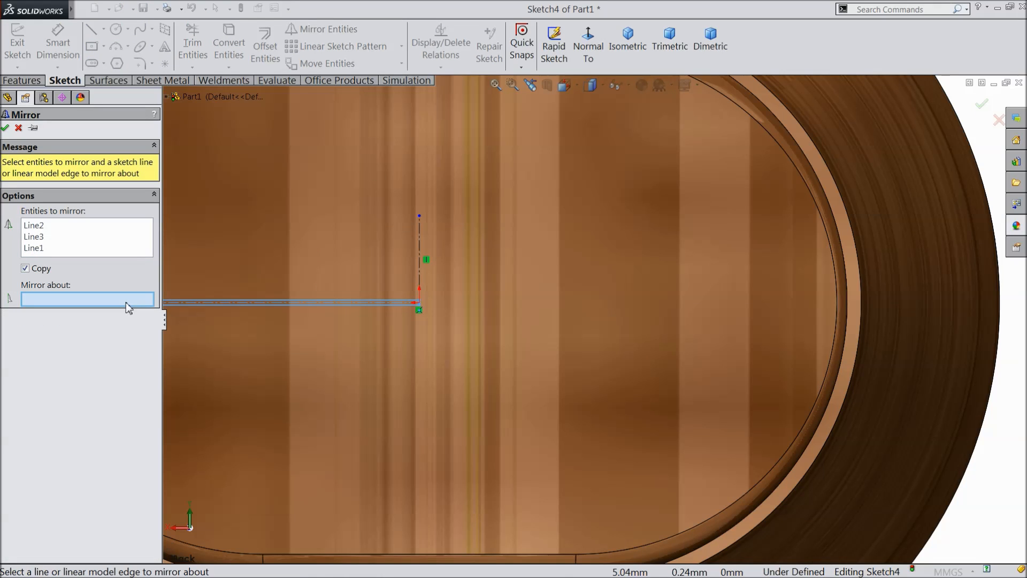
left_click(420, 261)
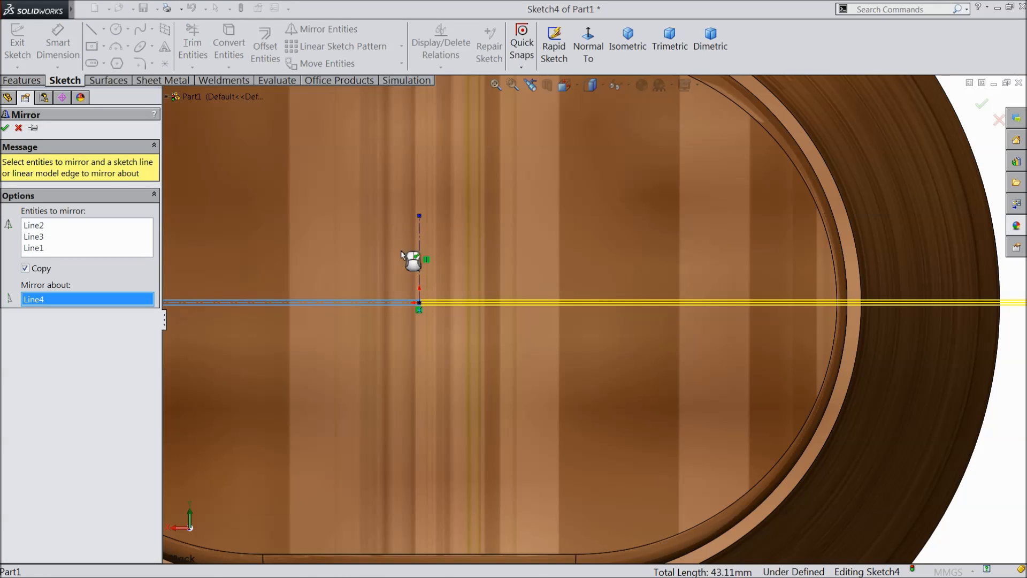
left_click(5, 127)
scroll(410, 323, "up", 5)
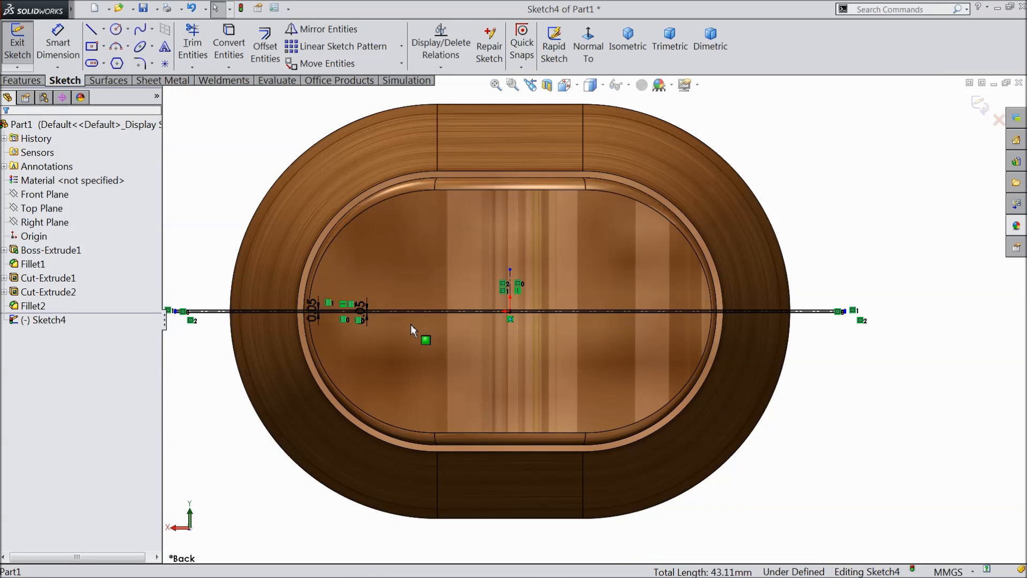
Step: Close the original end of the thin profile with a 0.10 mm vertical line joining the offset lines' endpoints
scroll(396, 329, "down", 3)
scroll(385, 329, "down", 5)
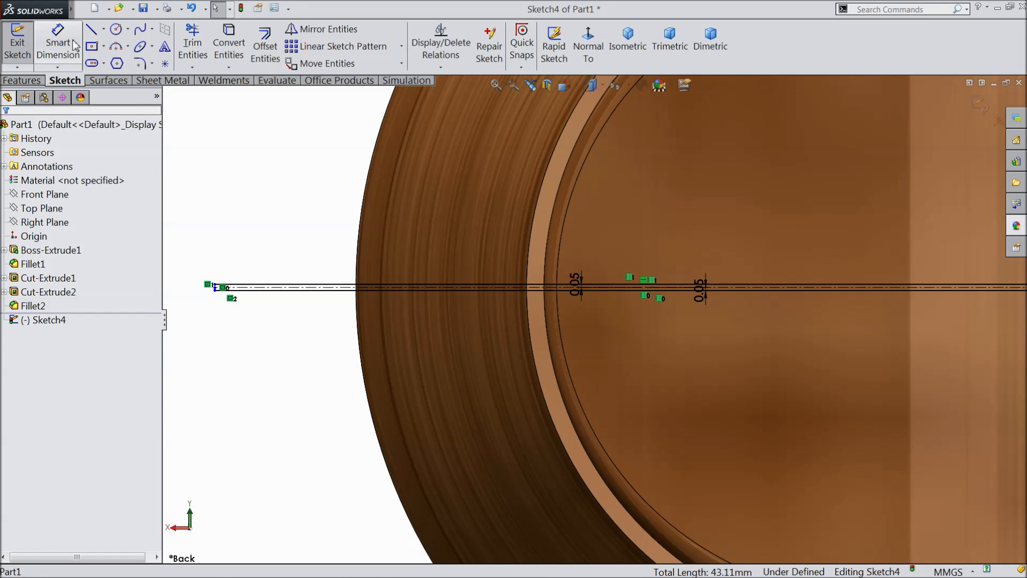
left_click(91, 29)
scroll(320, 338, "down", 1)
scroll(284, 326, "down", 1)
scroll(321, 241, "up", 2)
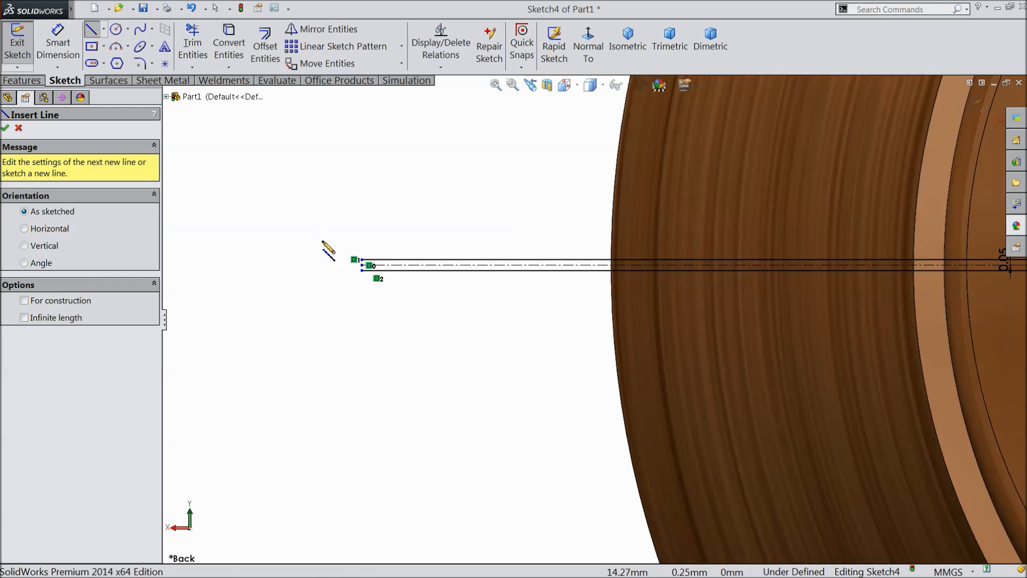
scroll(316, 240, "down", 2)
left_click(409, 275)
left_click(418, 292)
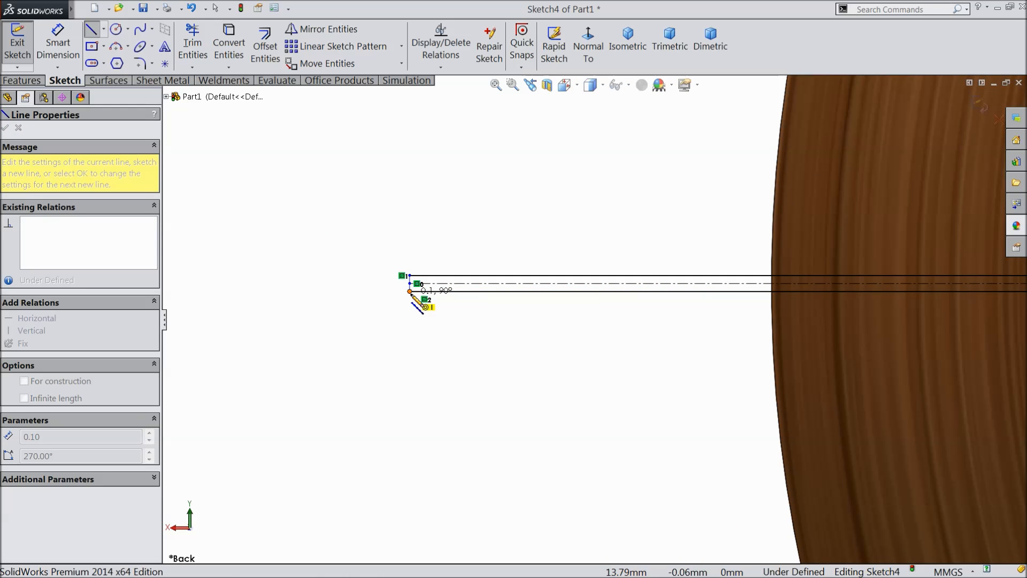
scroll(481, 370, "down", 3)
Step: Close the mirrored end of the thin profile with a vertical line between the offset lines' endpoints
scroll(527, 396, "up", 4)
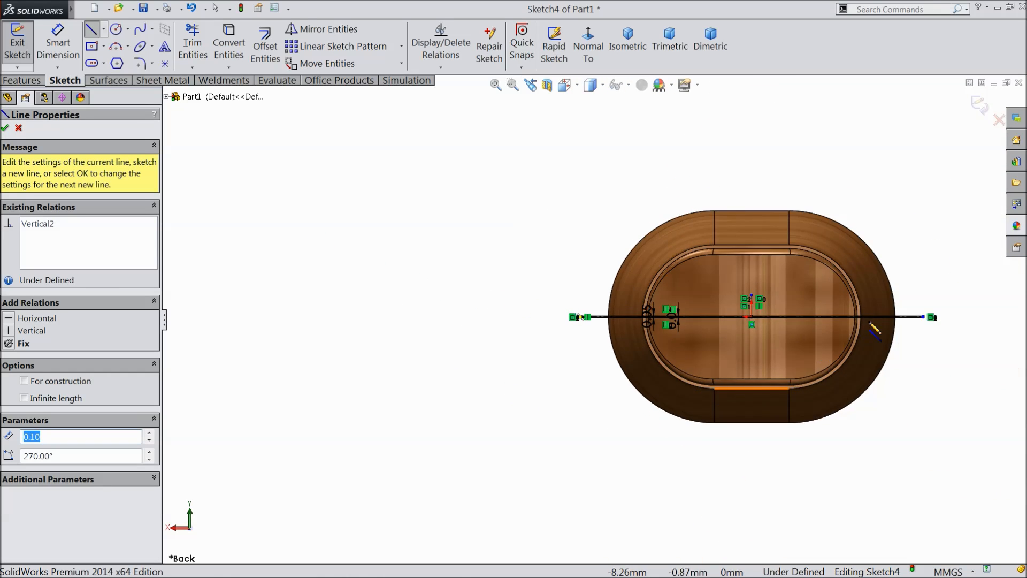
scroll(906, 312, "down", 5)
scroll(704, 352, "down", 1)
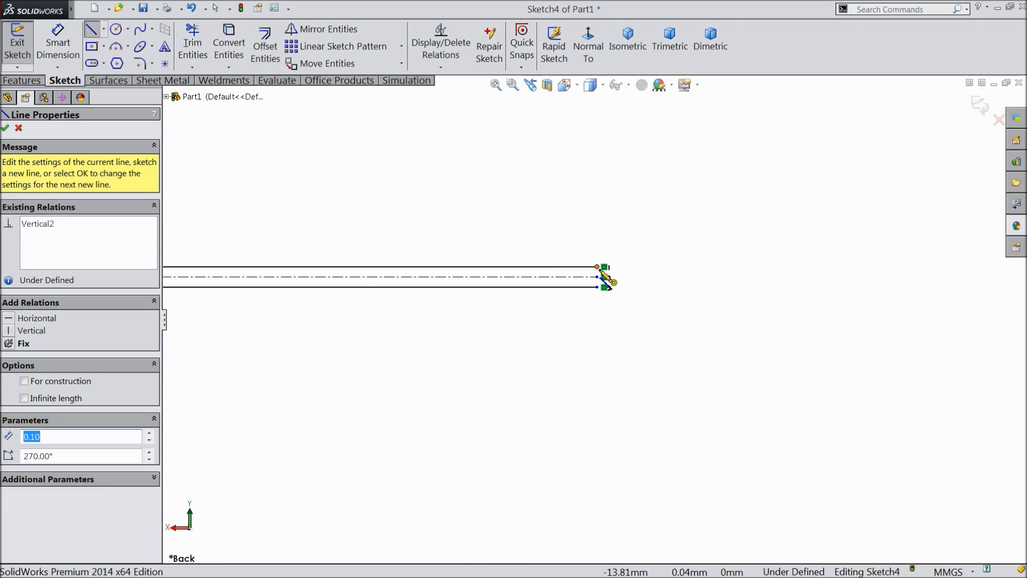
left_click(597, 267)
left_click(598, 289)
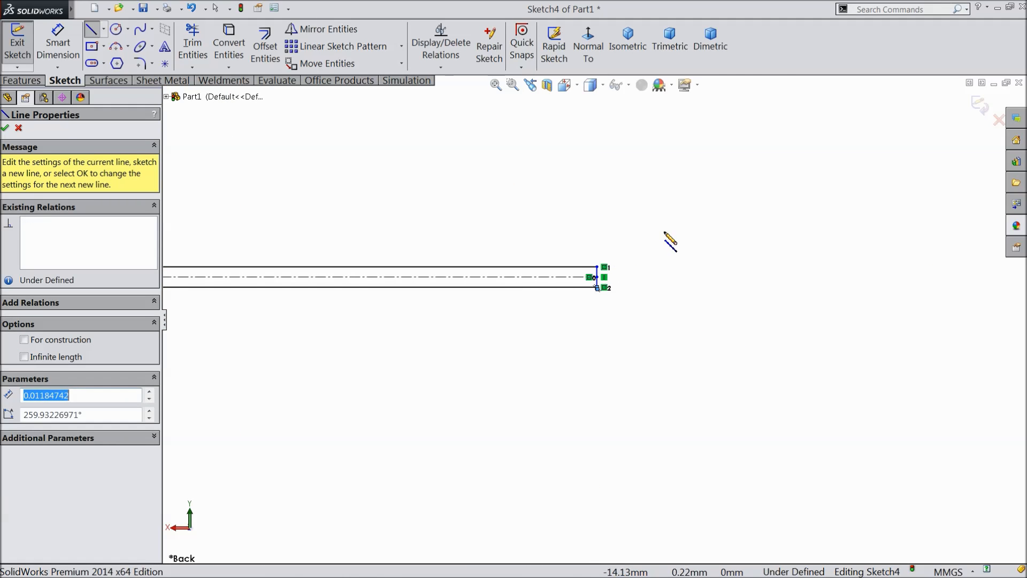
right_click(669, 239)
left_click(691, 146)
scroll(594, 300, "down", 5)
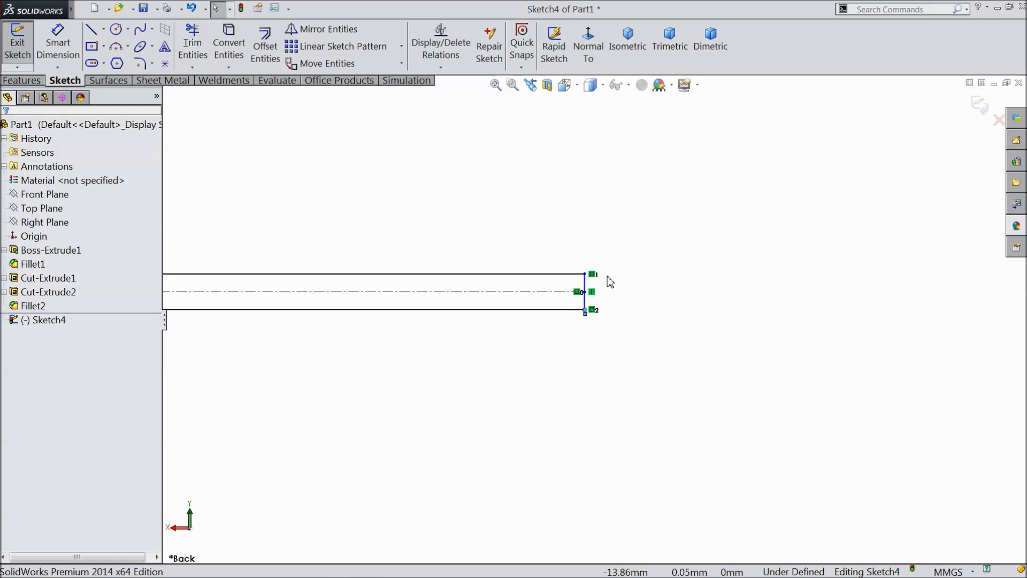
Step: Examine the closed thin profile face-on and at an angle where it crosses the bar's narrow tip
scroll(616, 300, "up", 10)
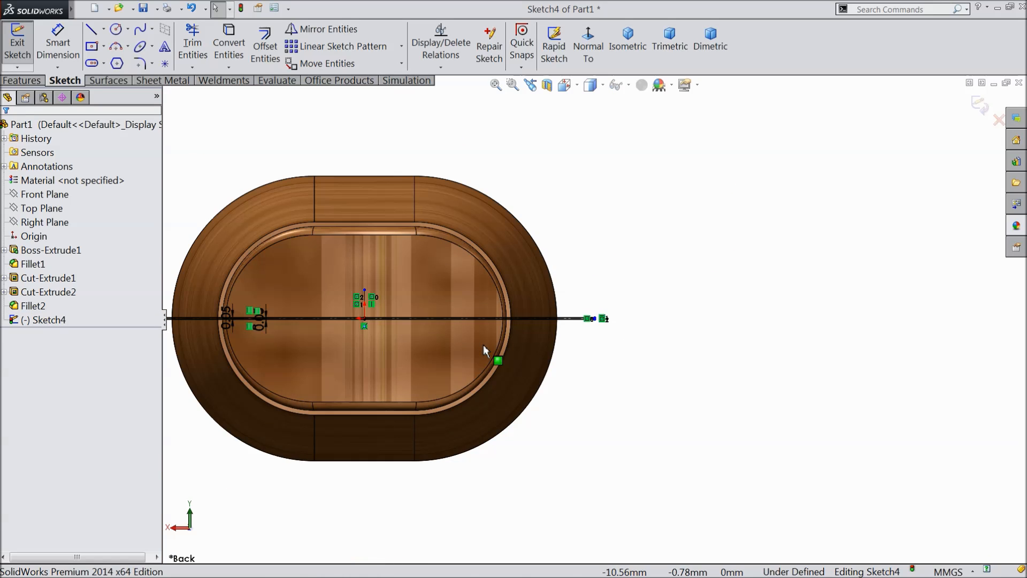
scroll(271, 321, "down", 6)
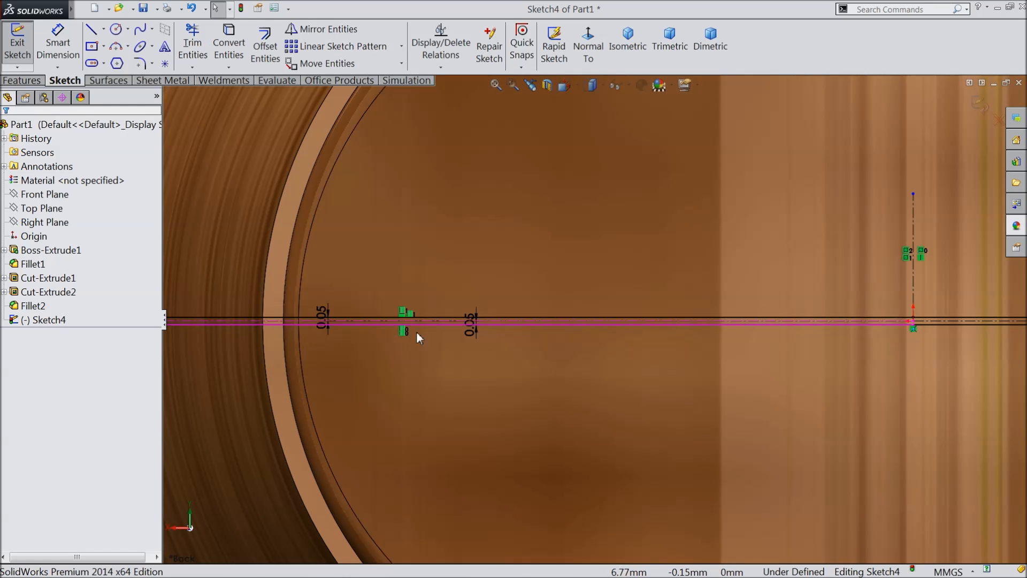
scroll(481, 335, "up", 8)
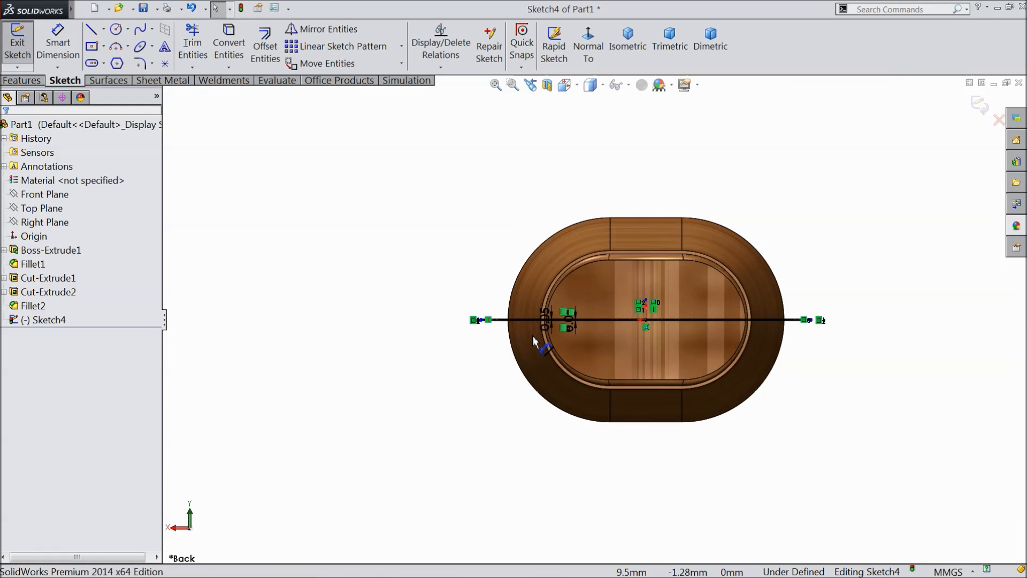
scroll(532, 336, "up", 3)
middle_click_drag(515, 337, 550, 362)
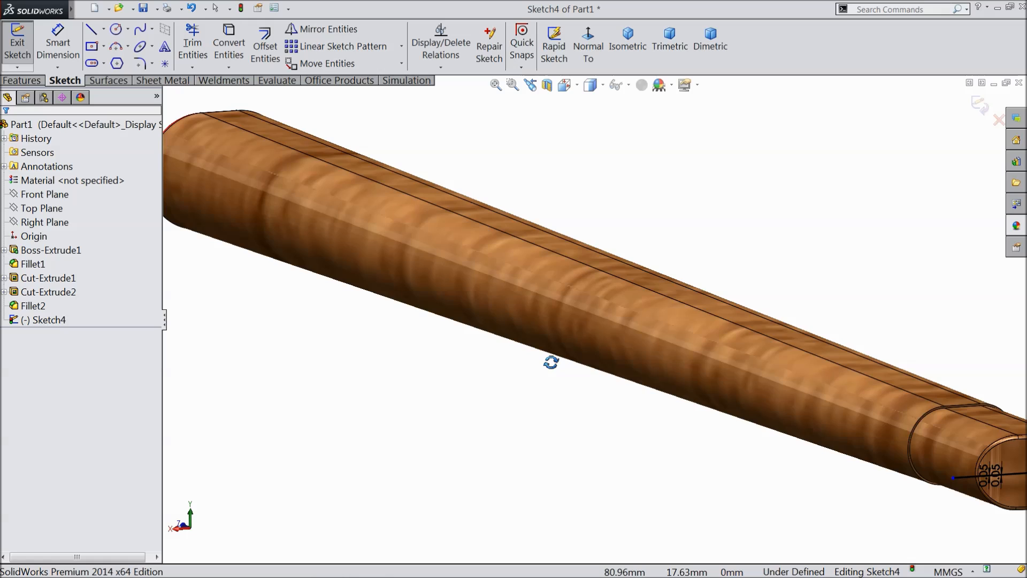
scroll(551, 365, "up", 4)
scroll(775, 383, "down", 1)
scroll(778, 389, "down", 5)
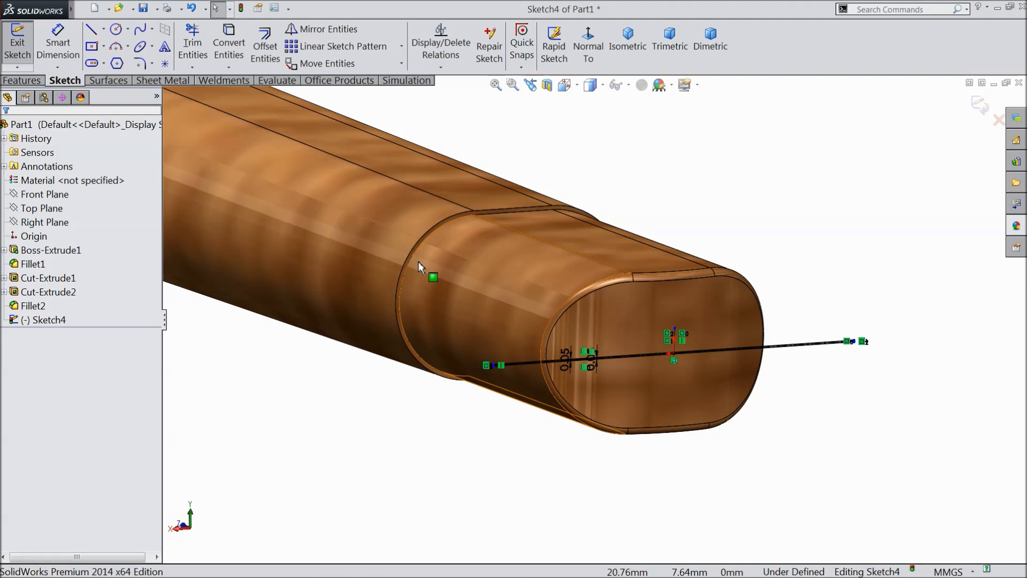
Step: Cut-extrude the thin profile as a blind cut 12 mm deep, reversed to run into the bar's narrow tip
left_click(24, 81)
left_click(222, 45)
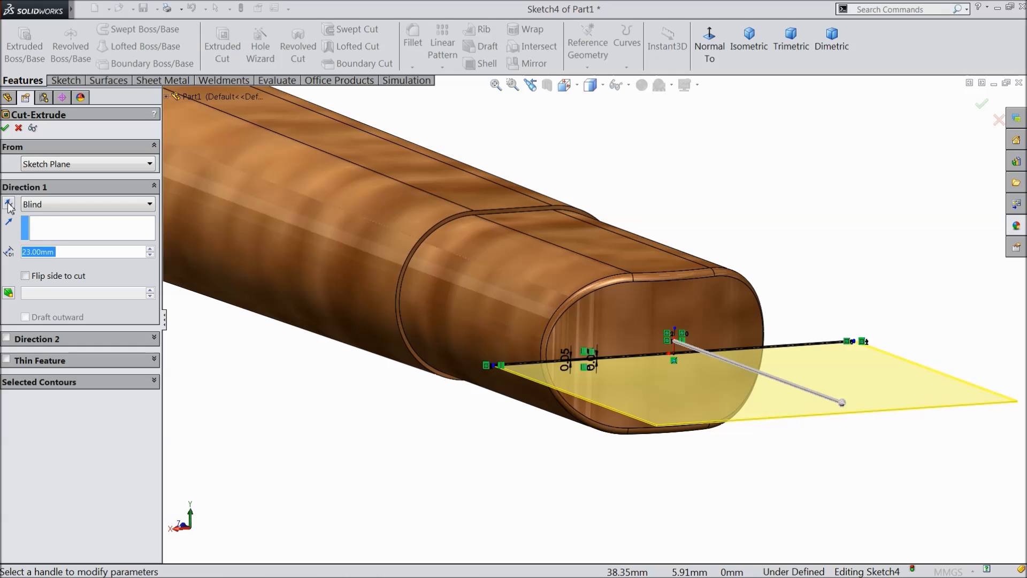
left_click(8, 204)
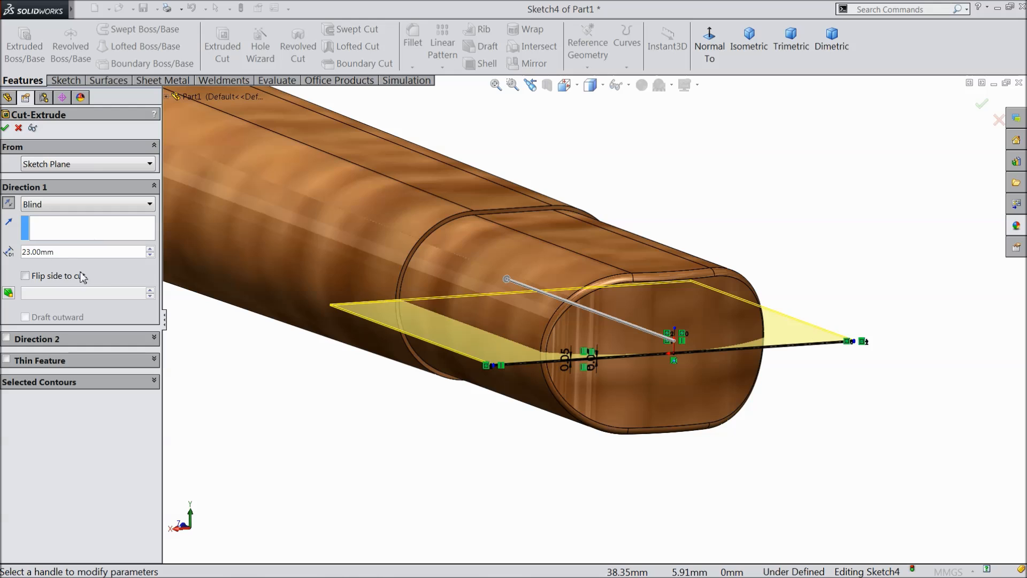
type("12")
key("Return")
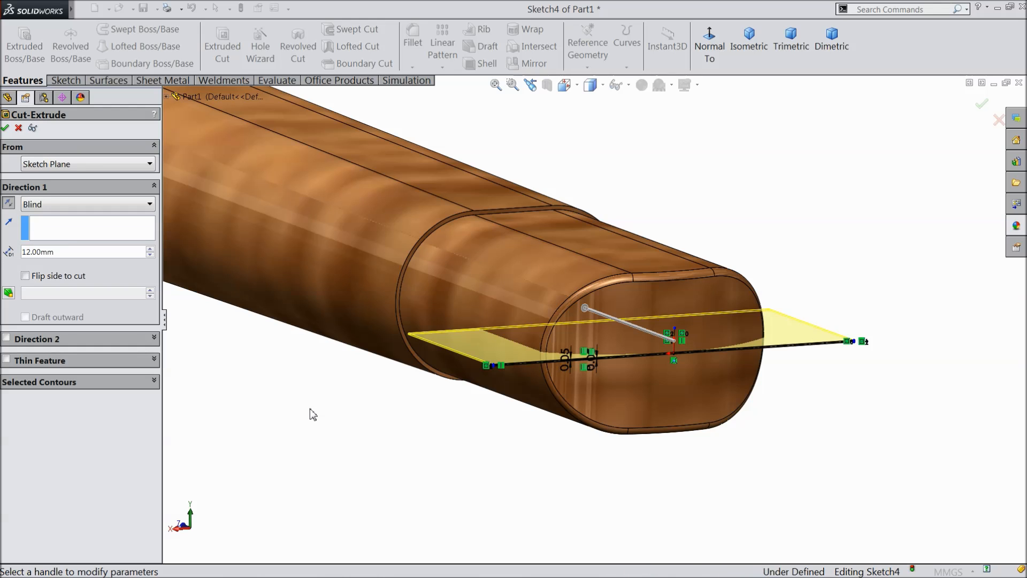
left_click(5, 129)
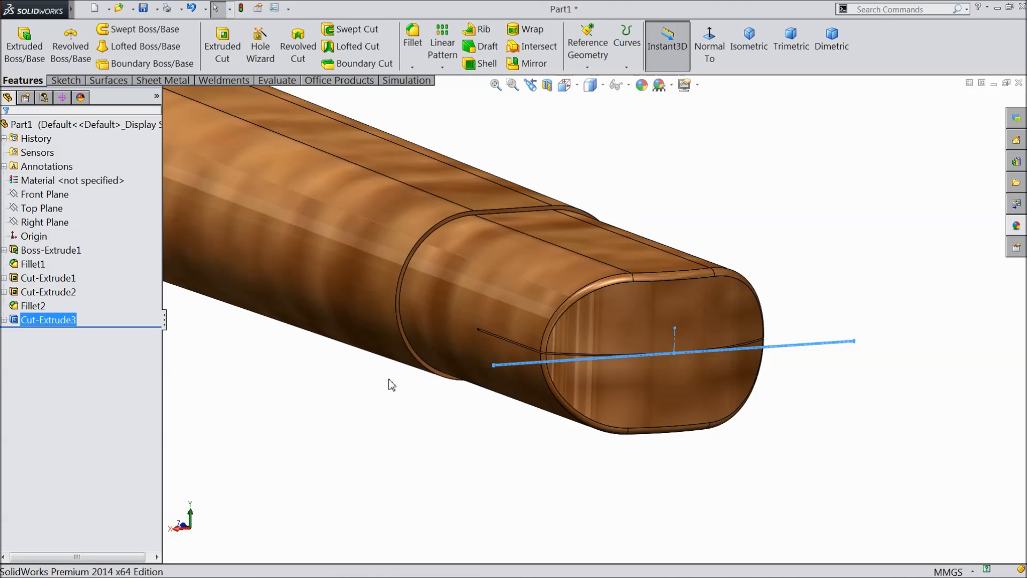
middle_click_drag(393, 385, 646, 405)
scroll(627, 412, "down", 4)
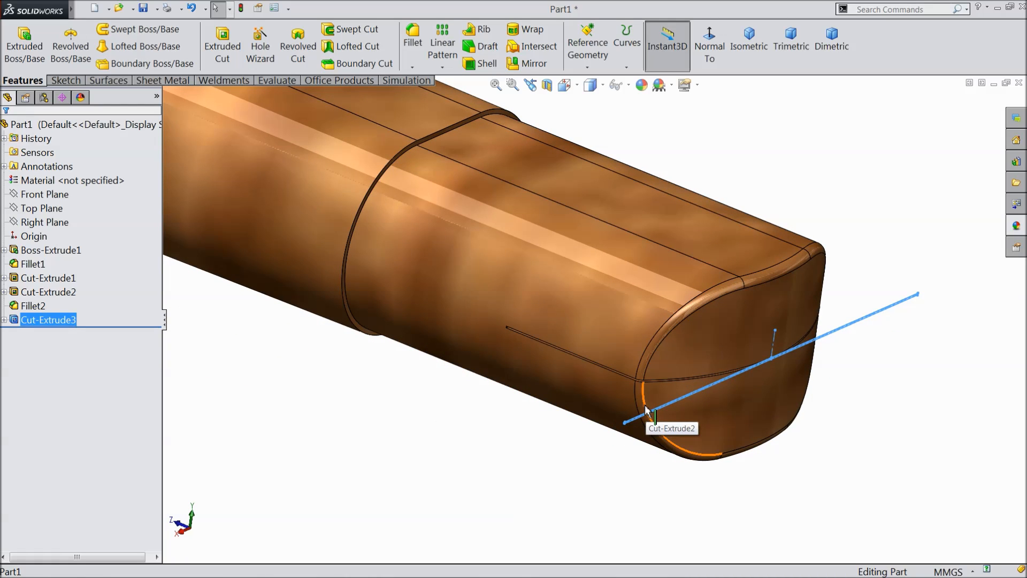
scroll(647, 412, "up", 8)
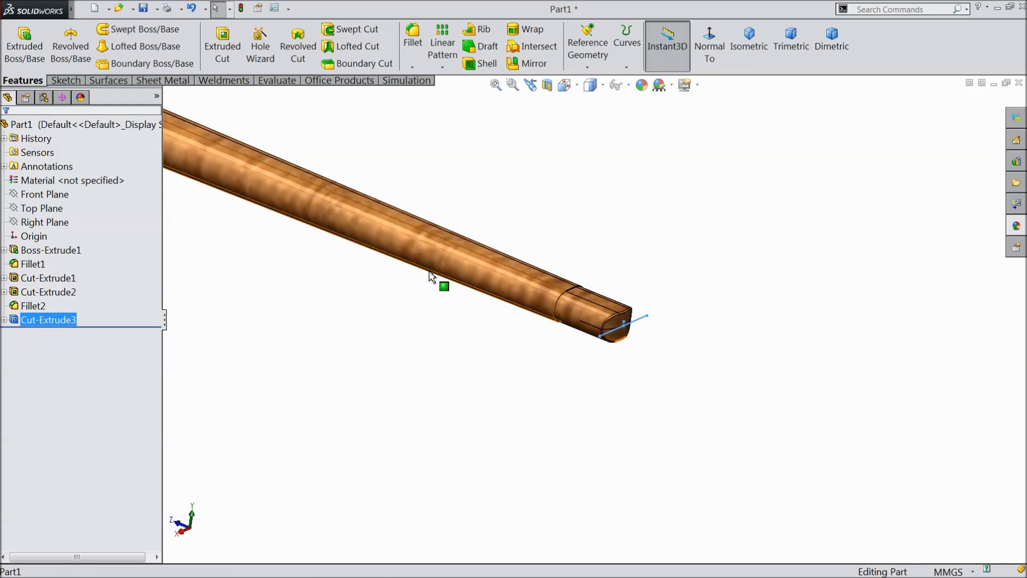
Step: Create a reference plane parallel to the bar's red end face and coincident with the straight edge where the red fillet meets the wood
middle_click_drag(367, 274, 415, 344)
scroll(419, 291, "down", 8)
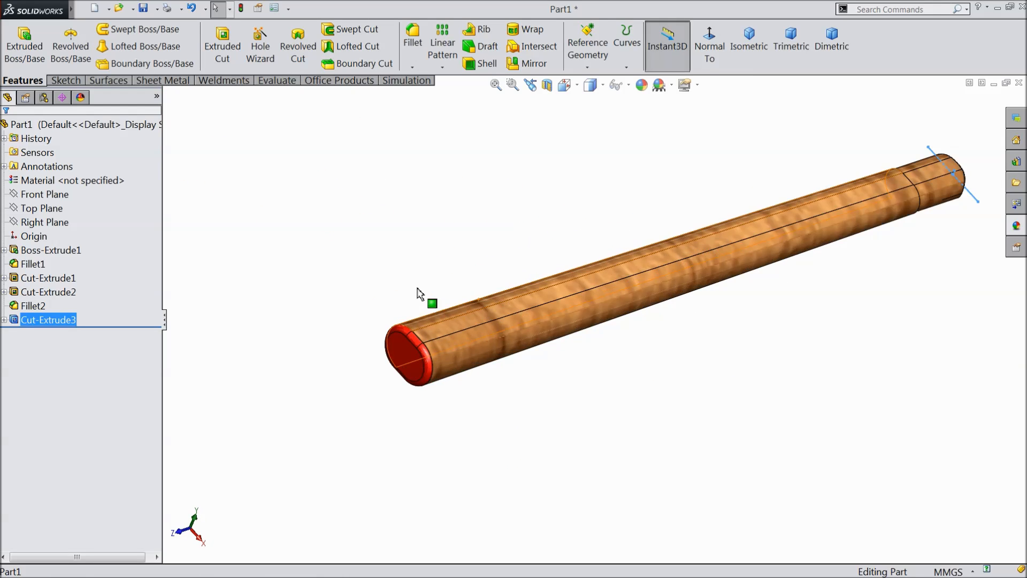
scroll(464, 319, "down", 2)
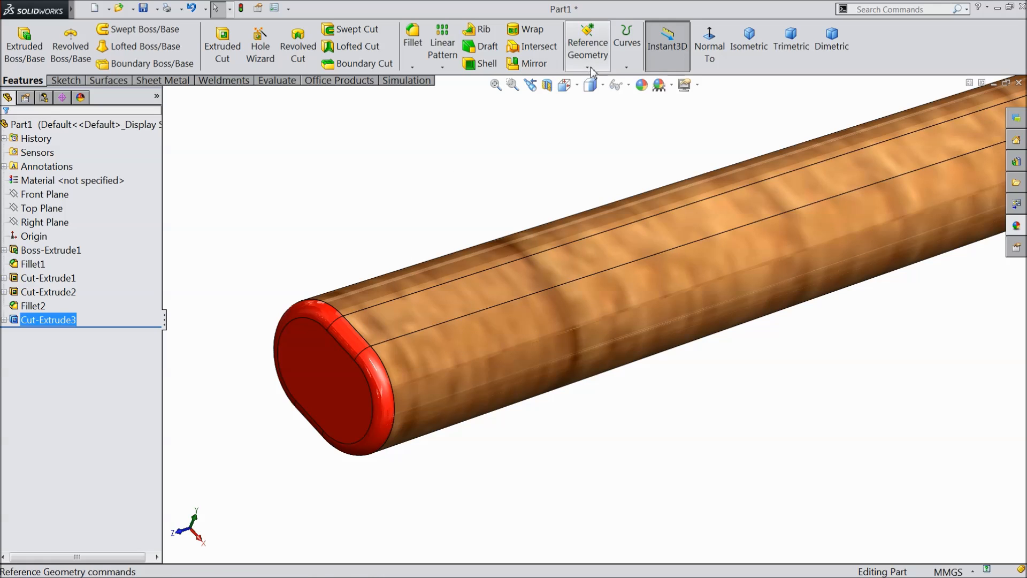
left_click(323, 391)
left_click(587, 68)
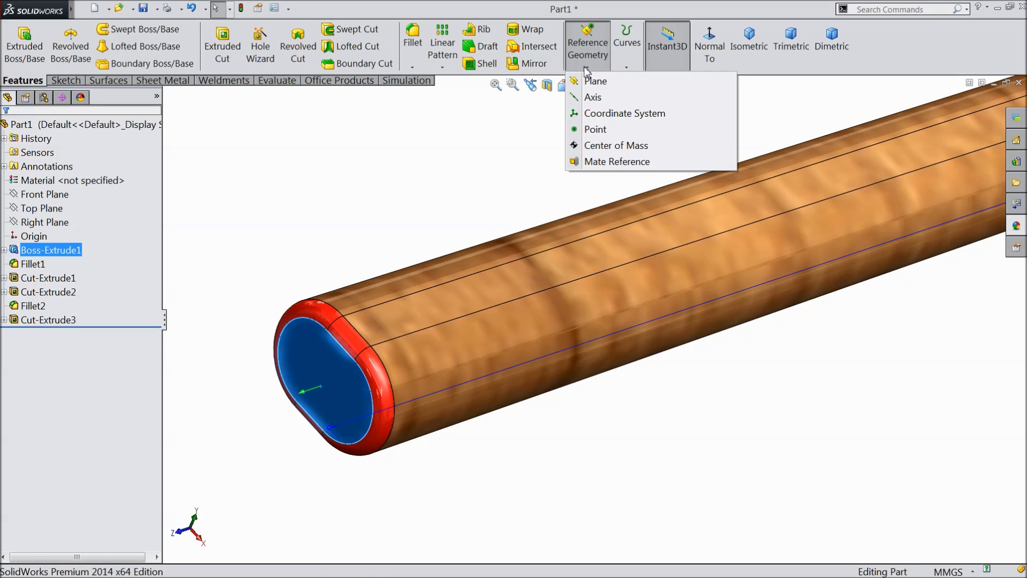
left_click(596, 82)
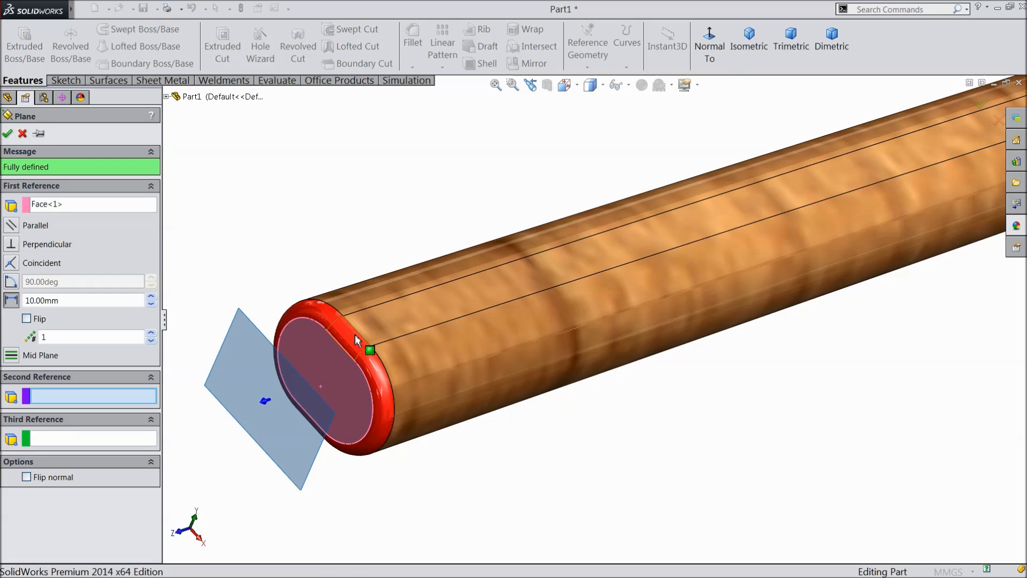
left_click(360, 340)
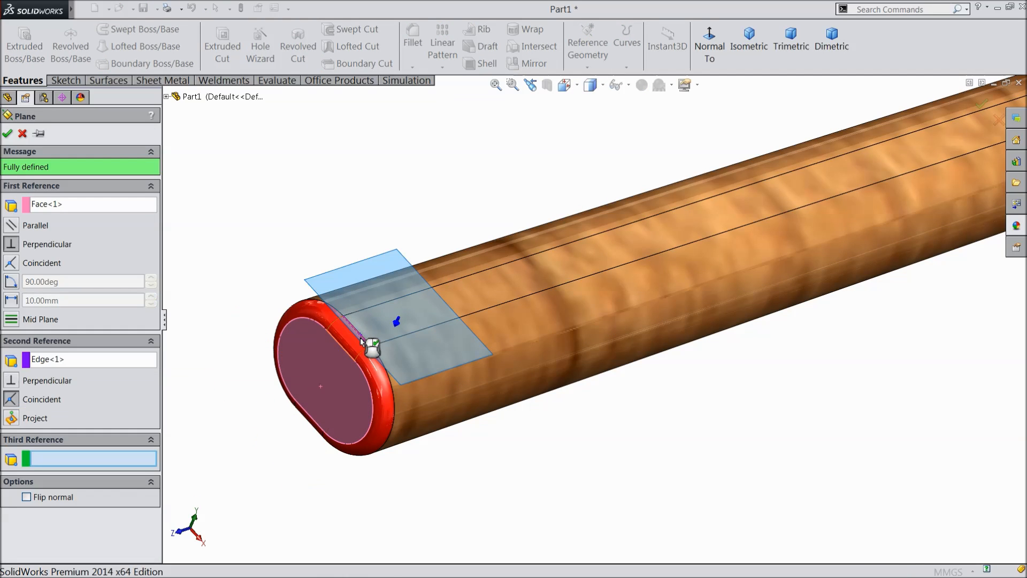
left_click(10, 228)
middle_click_drag(331, 374, 298, 339)
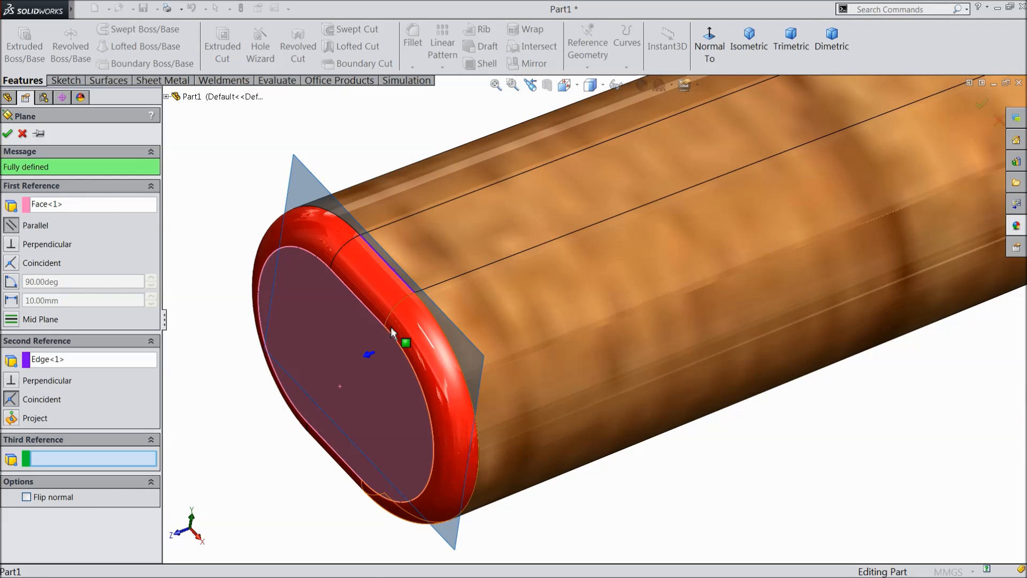
left_click(7, 134)
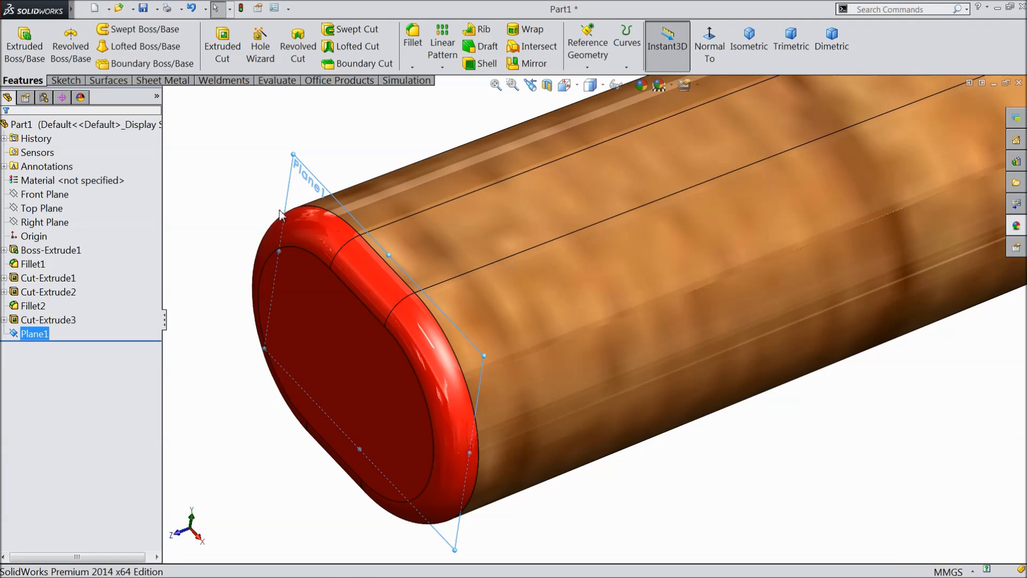
Step: Sketch on the new plane and convert the bar's outer slot outline, both end arcs and both straight edges, into sketch entities
left_click(65, 80)
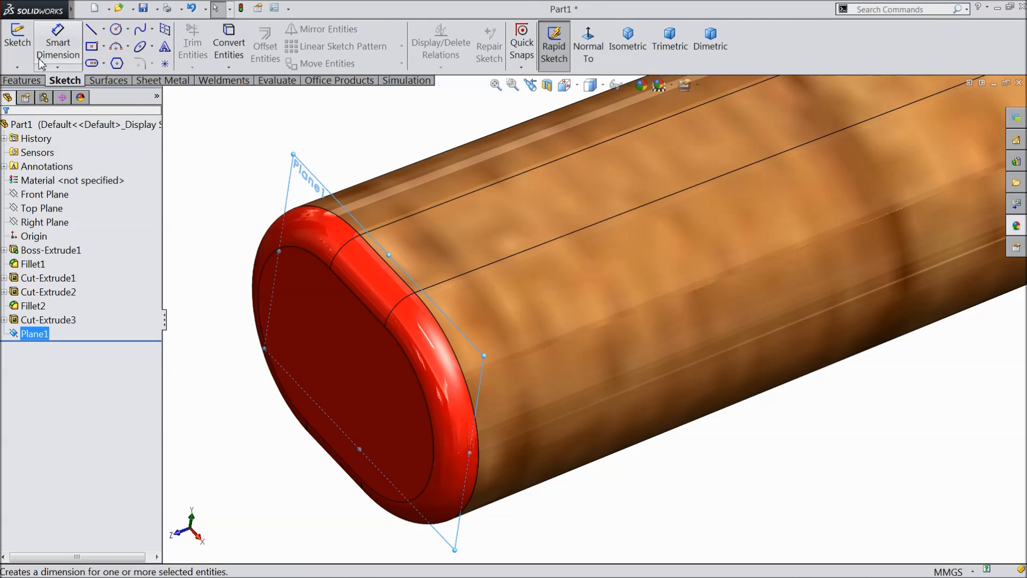
left_click(17, 46)
left_click(588, 48)
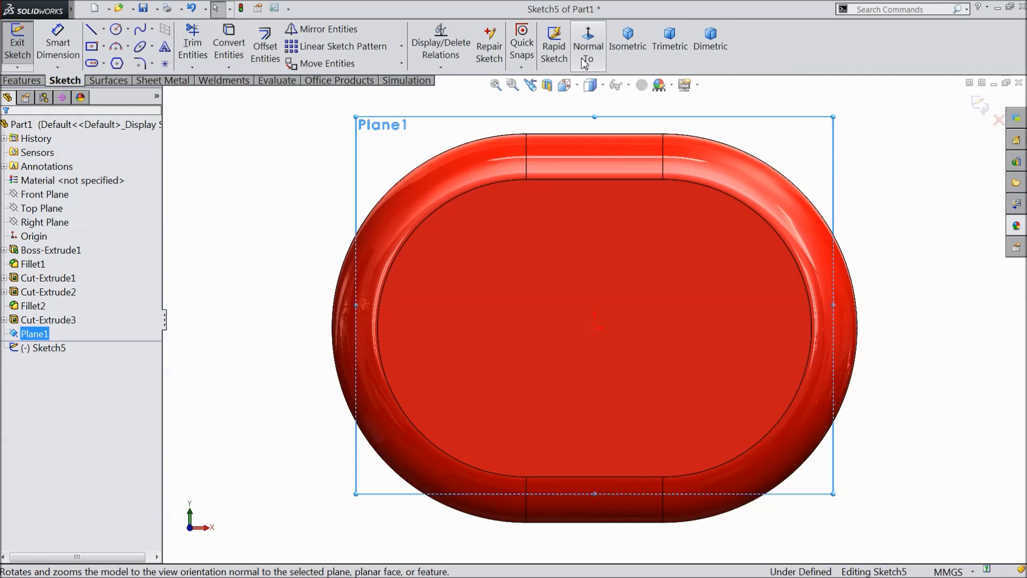
left_click(409, 178)
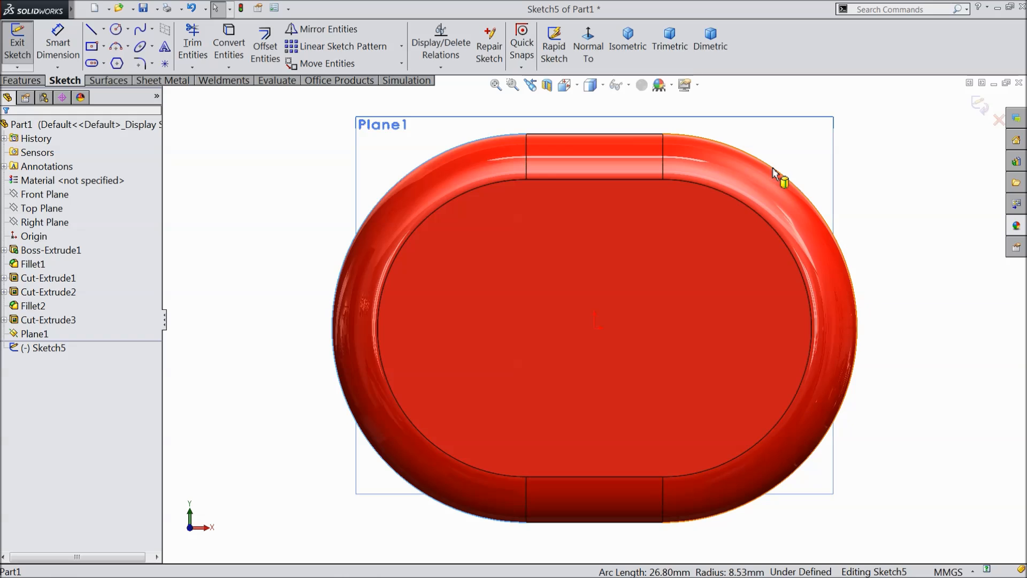
left_click(229, 47)
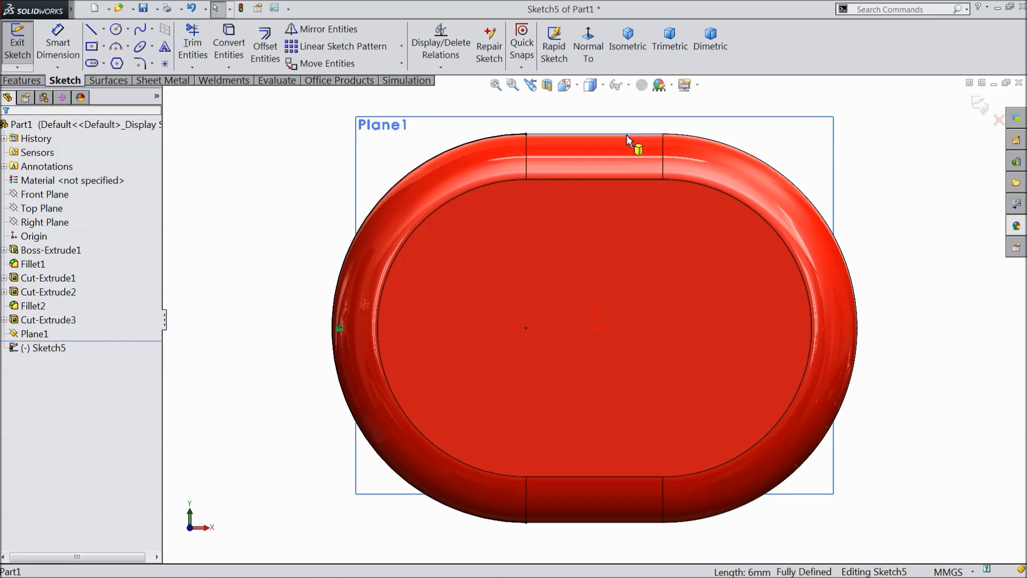
left_click(229, 47)
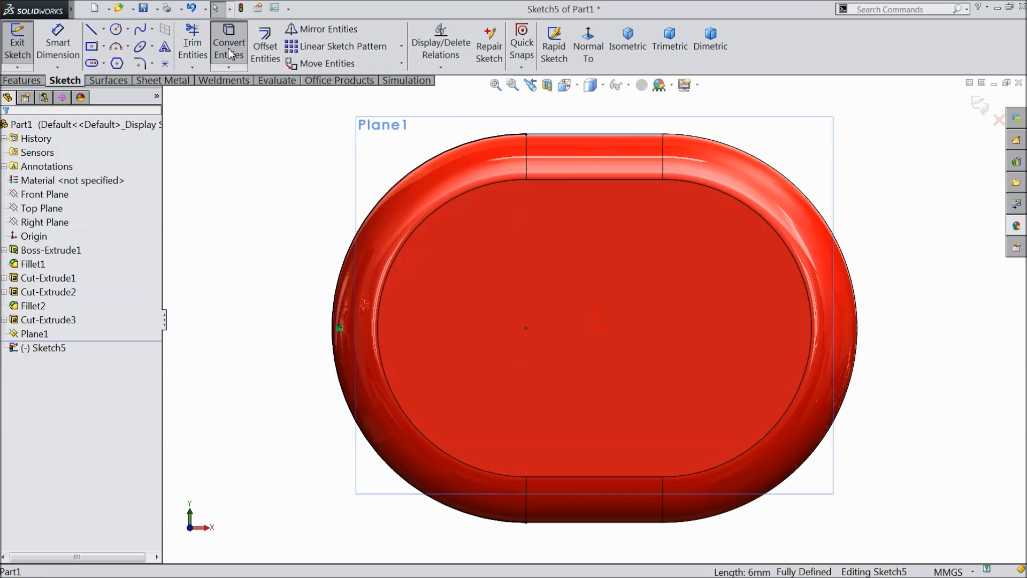
left_click(793, 185)
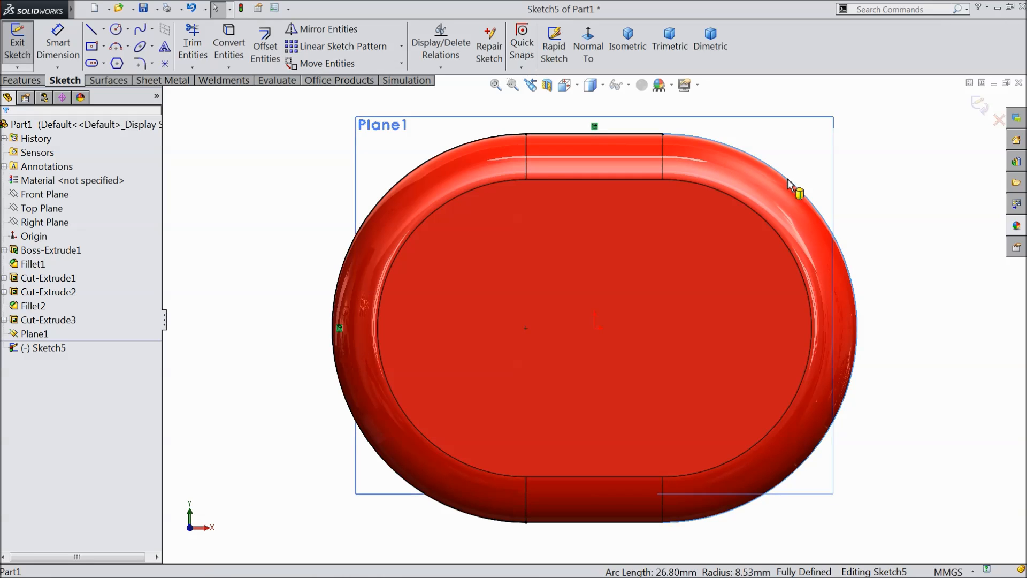
left_click(219, 46)
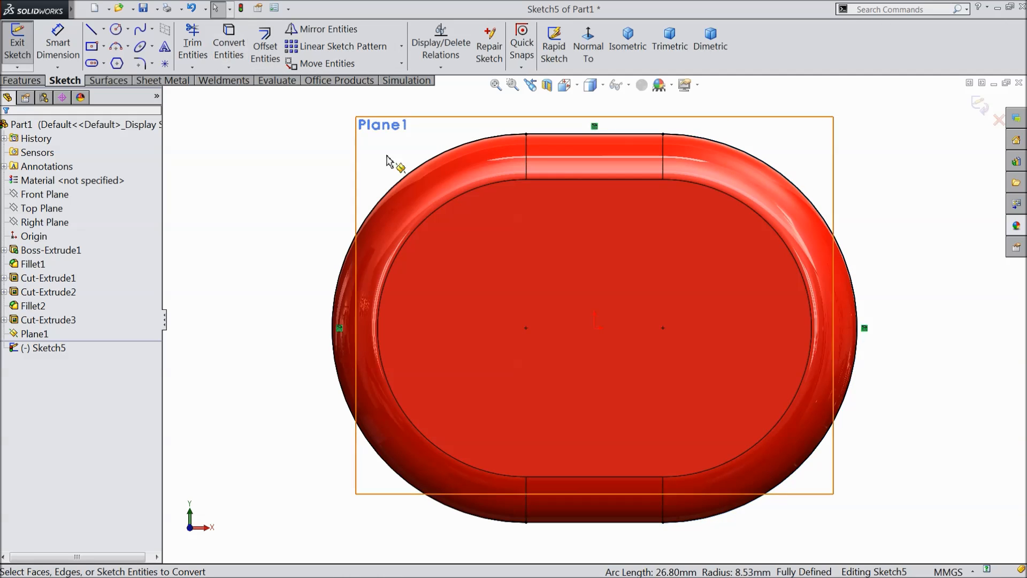
left_click(610, 526)
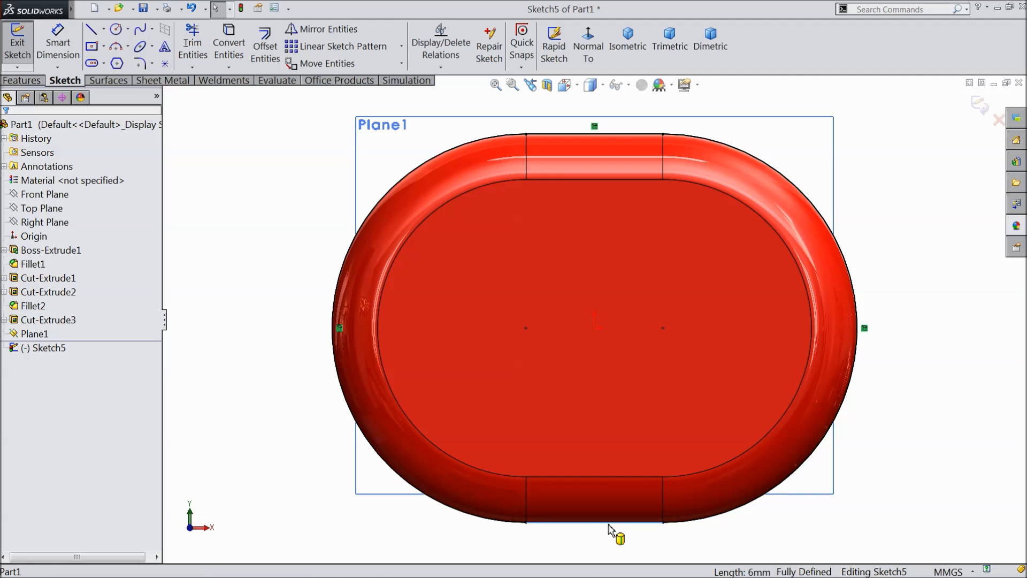
left_click(236, 48)
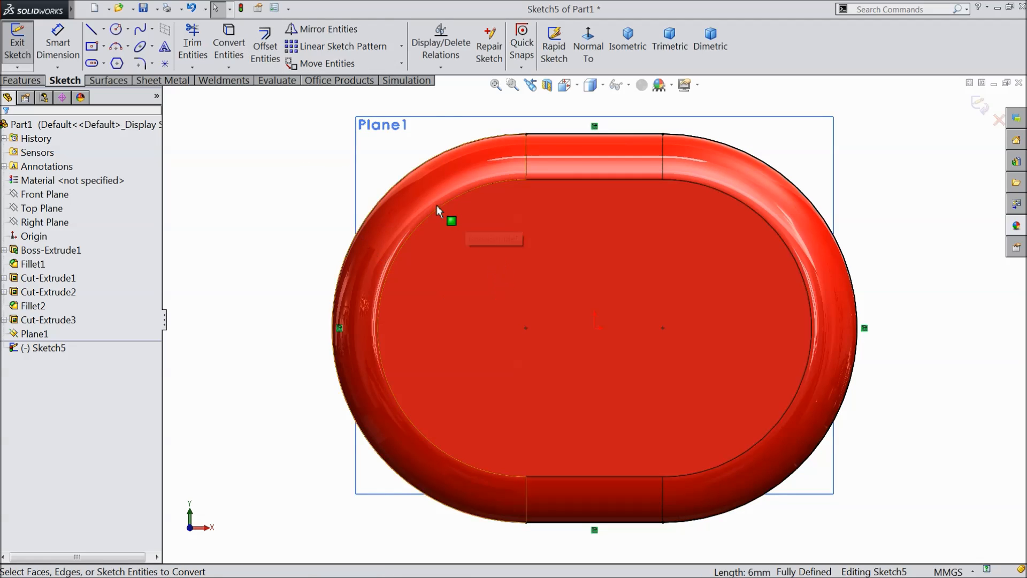
key("f")
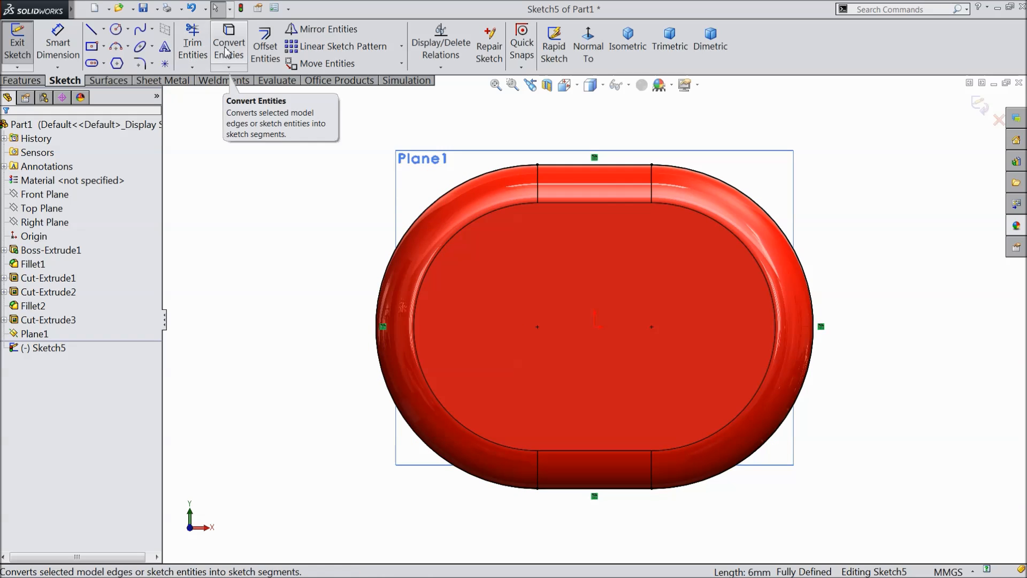
Step: Offset the converted slot outline outward by 0.20 mm as a full chain
left_click(265, 47)
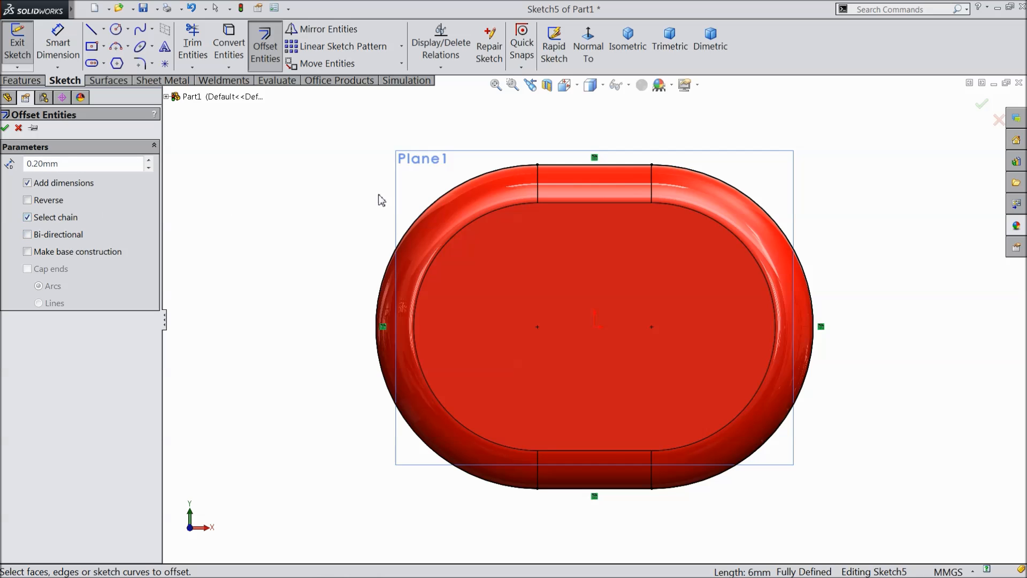
left_click(439, 198)
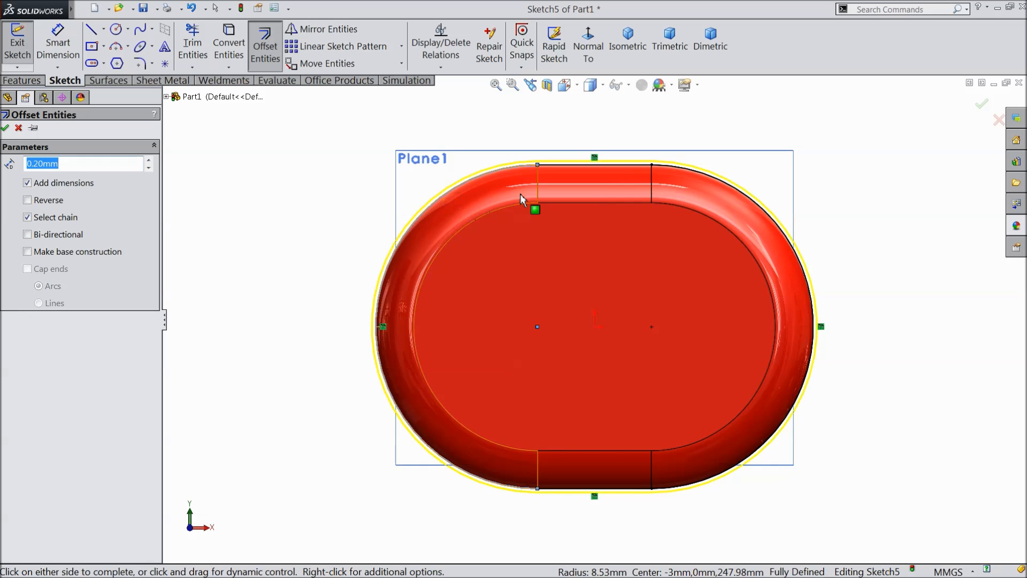
scroll(556, 187, "down", 3)
scroll(556, 185, "down", 2)
scroll(554, 225, "up", 8)
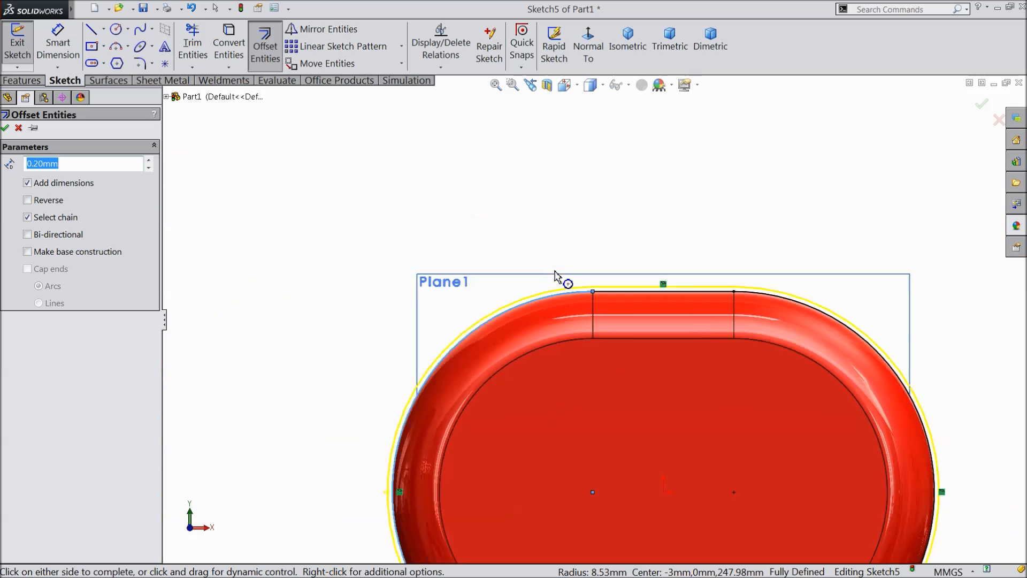
scroll(647, 444, "down", 3)
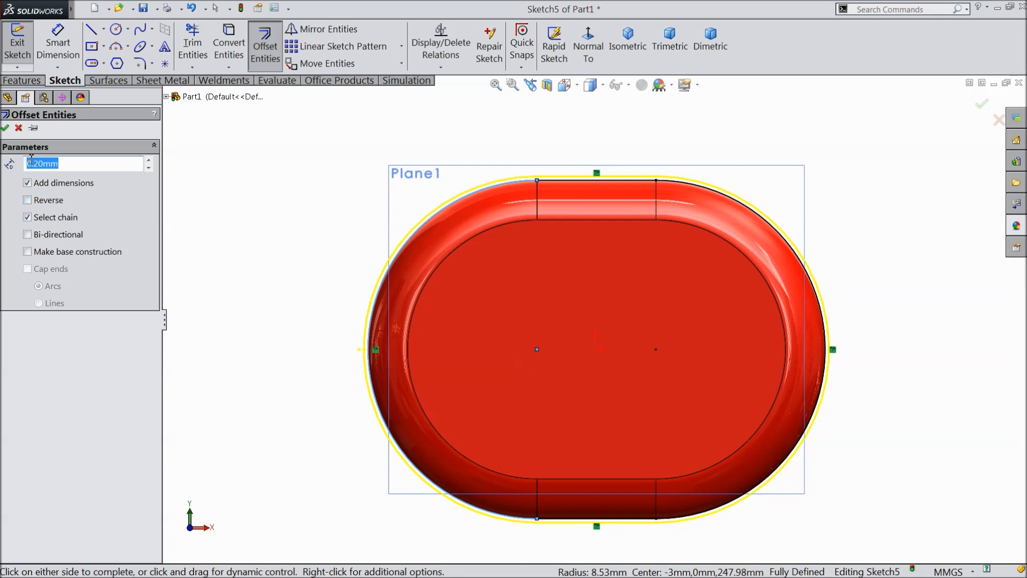
left_click(6, 128)
Step: Start a boss extrusion of the sketch, selecting the inner slot outline and the thin ring between the two outlines as contours
scroll(502, 280, "down", 2)
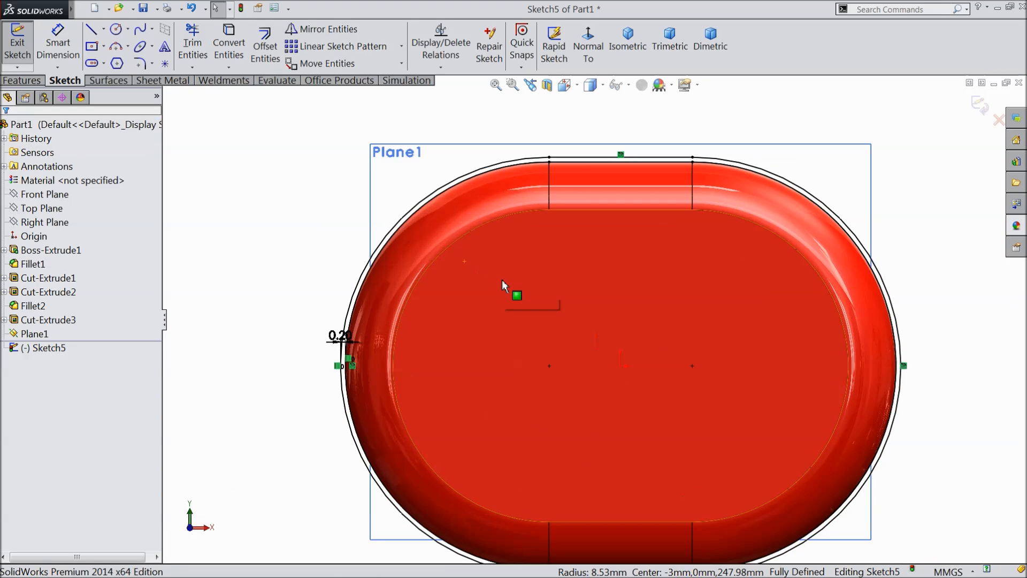
left_click(24, 80)
left_click(24, 48)
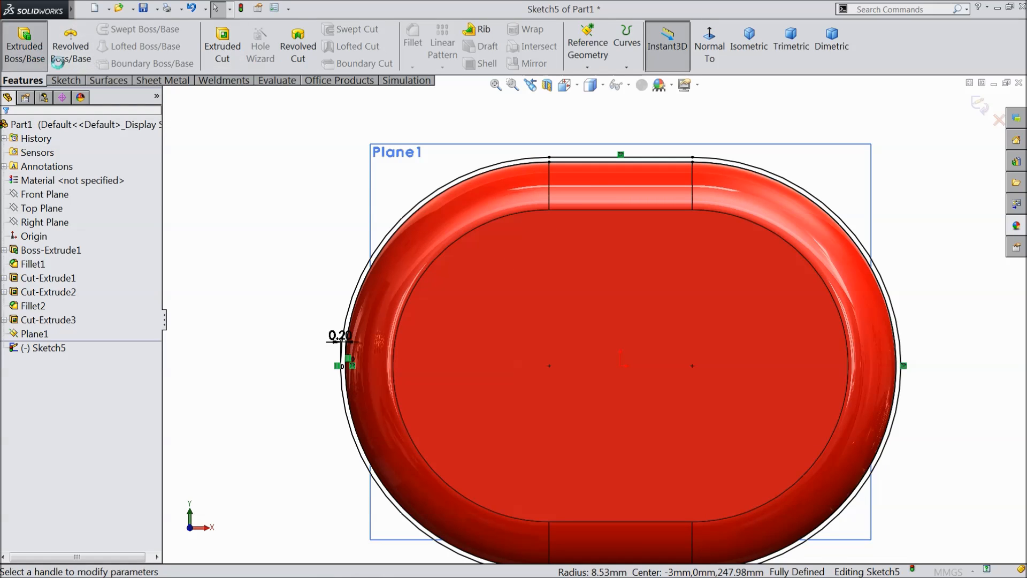
left_click(45, 382)
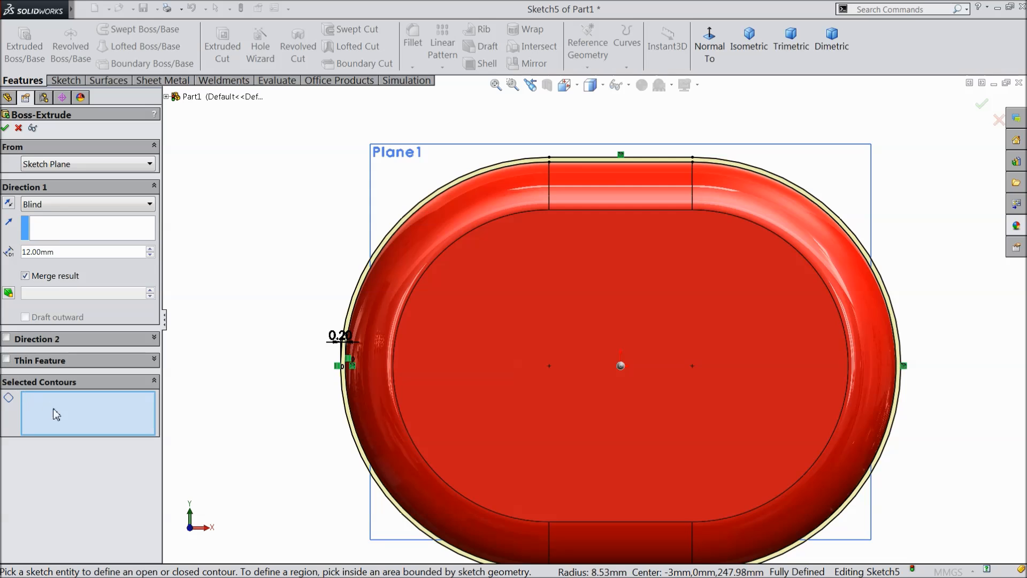
scroll(339, 321, "down", 2)
scroll(362, 322, "up", 5)
middle_click_drag(431, 339, 469, 362)
scroll(469, 363, "up", 3)
scroll(845, 402, "down", 4)
middle_click_drag(616, 407, 621, 415)
scroll(647, 444, "down", 5)
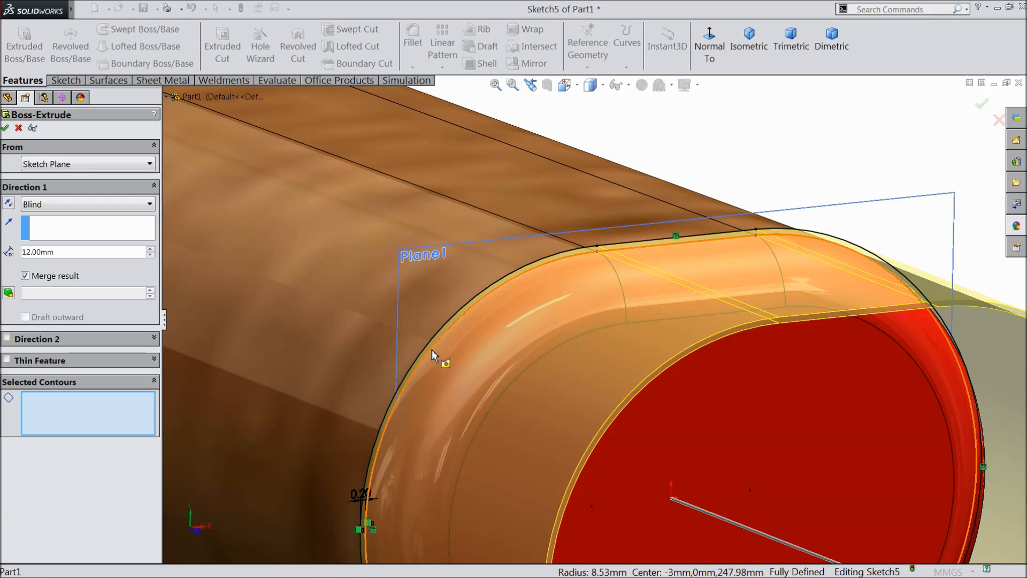
left_click(432, 350)
scroll(623, 397, "up", 4)
scroll(624, 396, "up", 4)
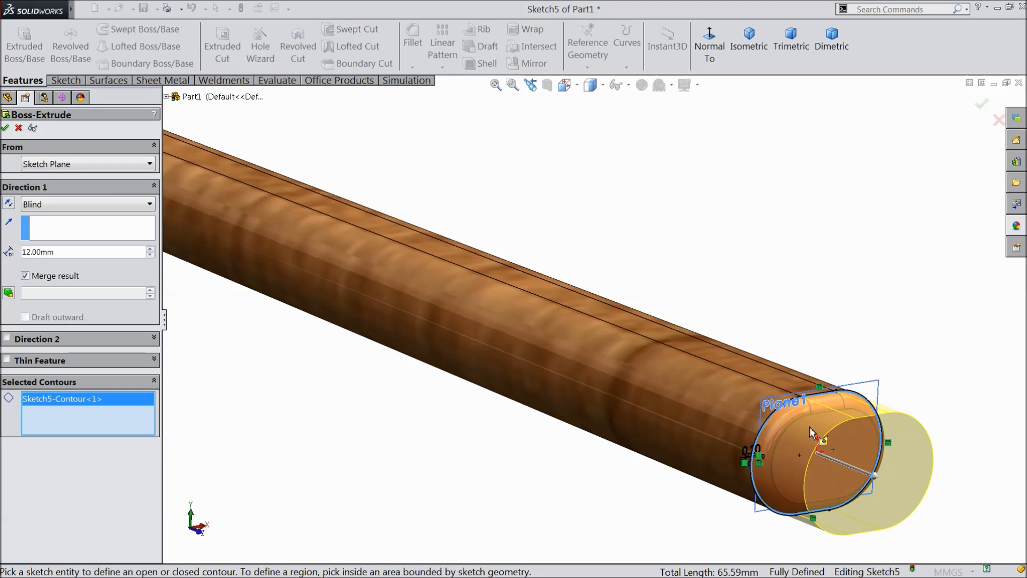
scroll(727, 404, "down", 8)
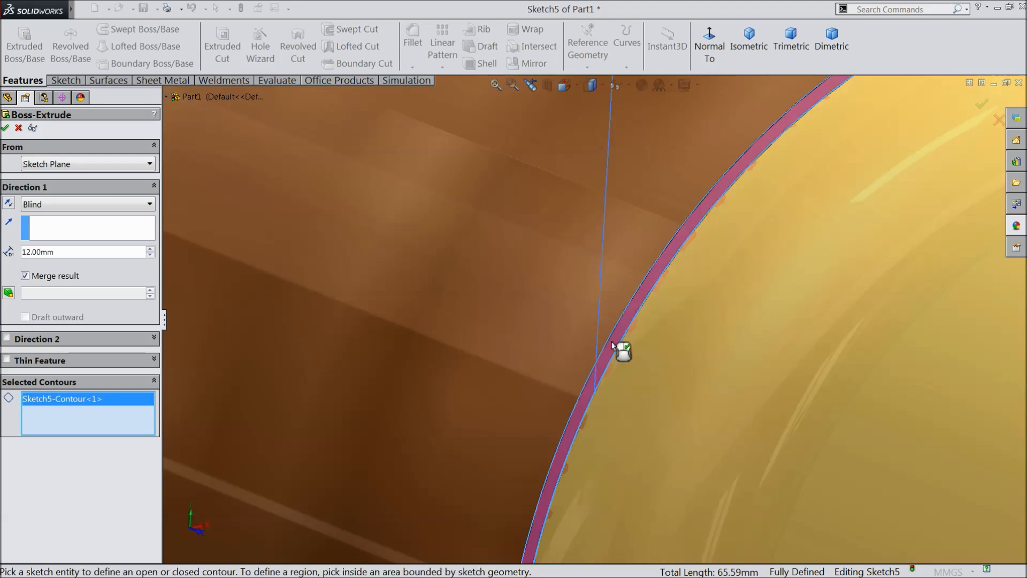
left_click(612, 343)
scroll(627, 387, "up", 8)
scroll(682, 395, "down", 3)
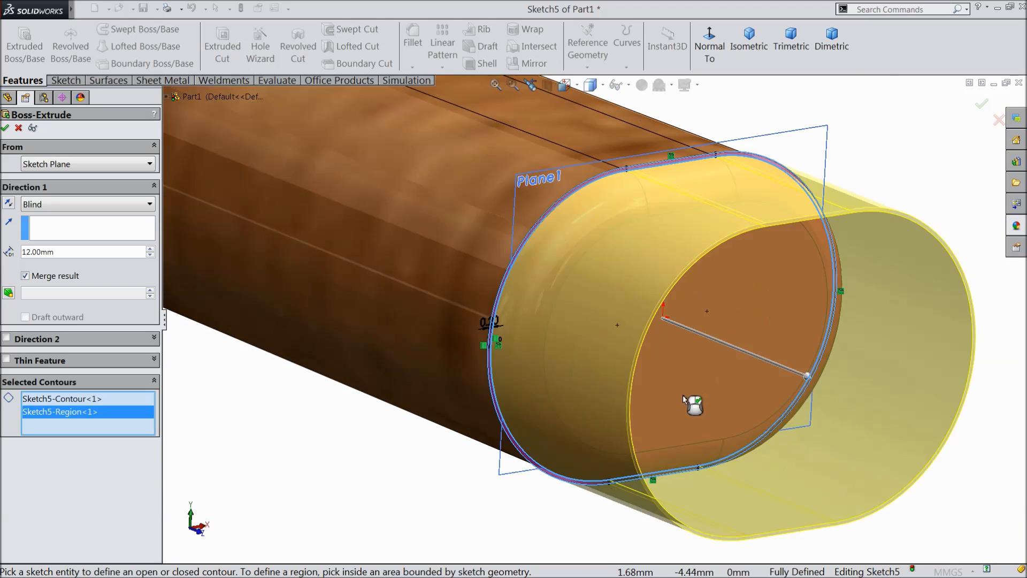
scroll(683, 395, "down", 5)
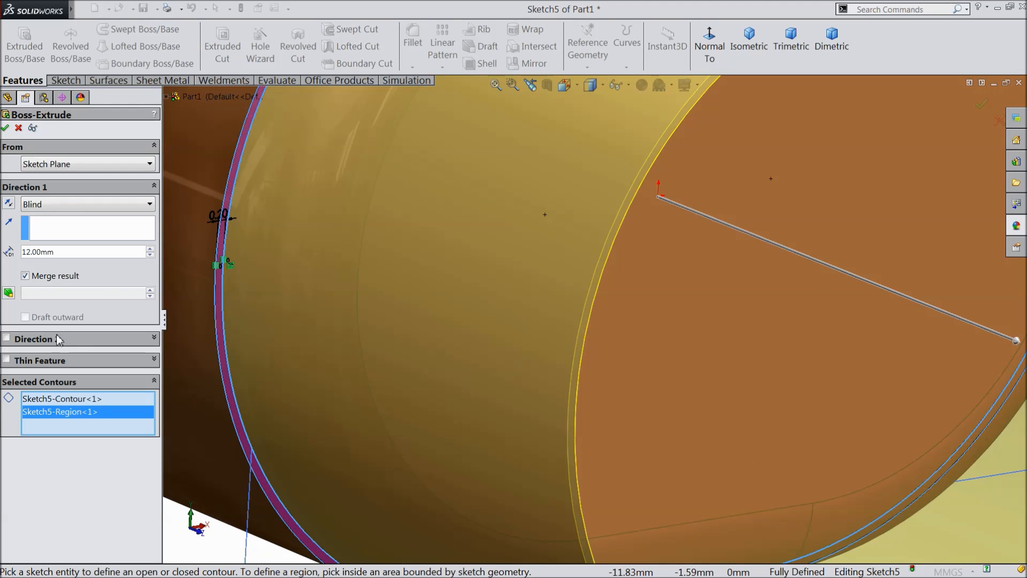
Step: Extrude the selected contours as a blind boss 90 mm deep, reversed to run back along the bar and merged with it
left_click(8, 204)
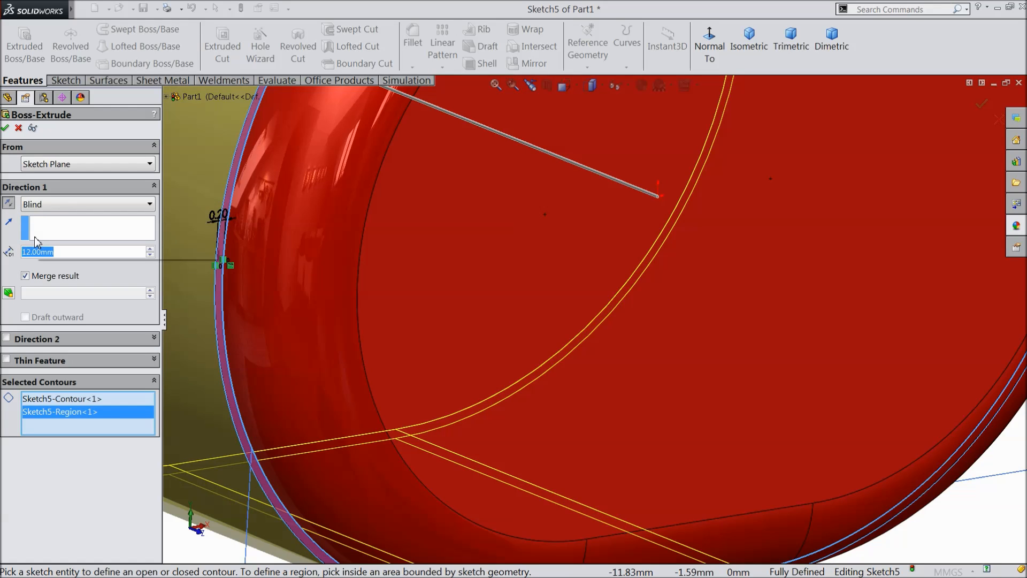
type("90")
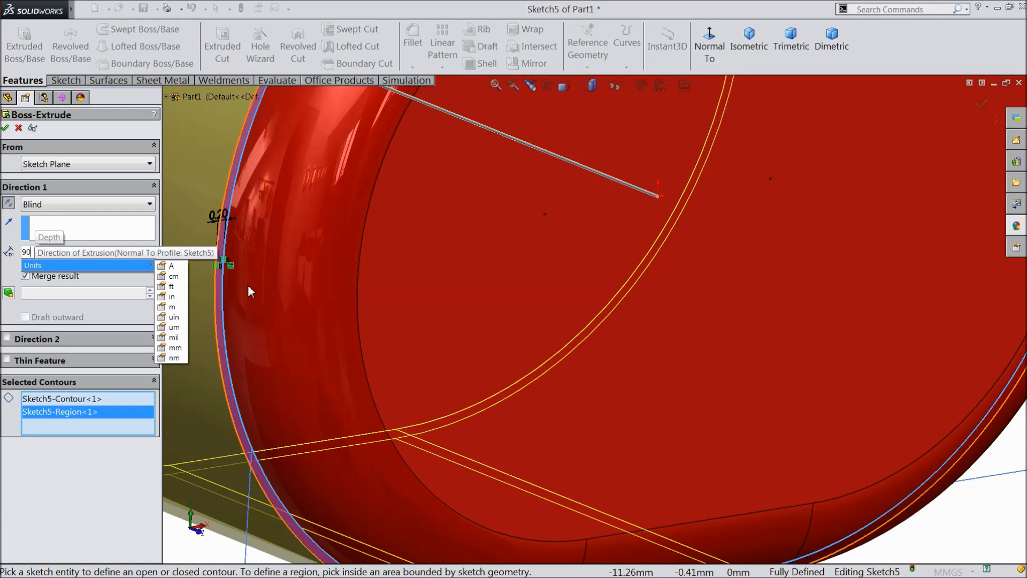
scroll(505, 347, "up", 5)
key("Return")
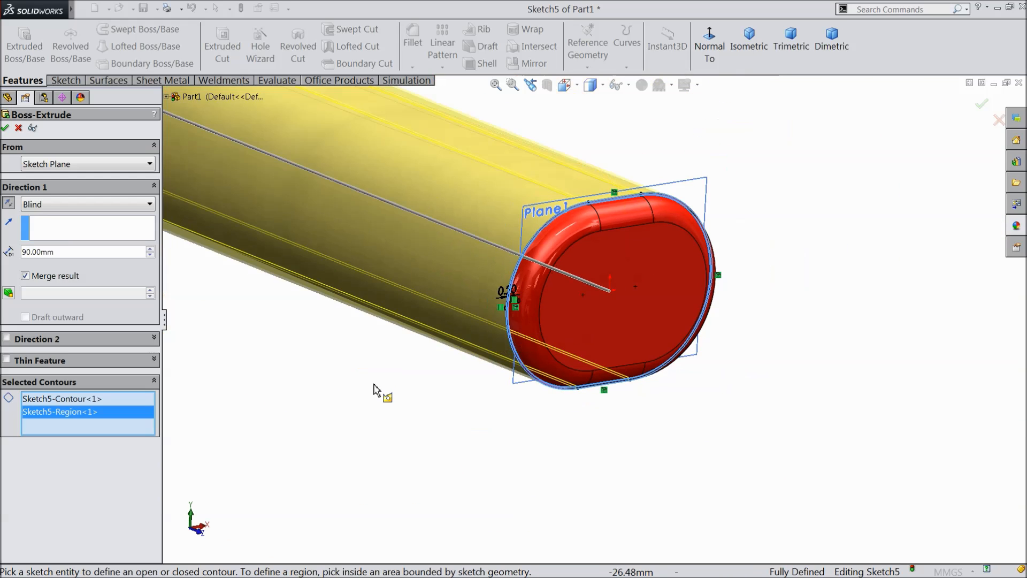
scroll(378, 385, "up", 3)
mouse_move(374, 379)
middle_mouse_down()
mouse_move(395, 370)
mouse_move(384, 389)
middle_mouse_up()
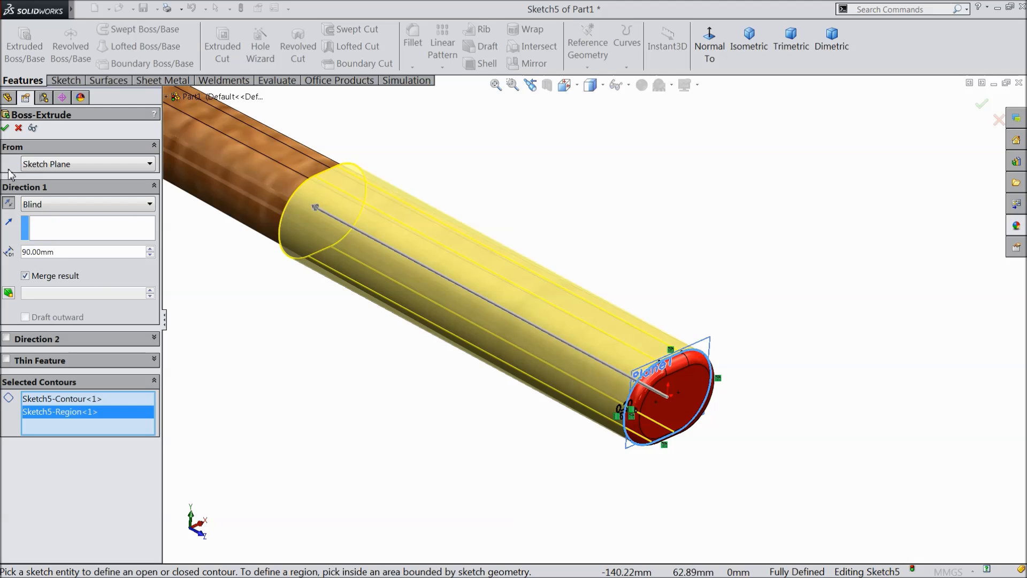
left_click(5, 128)
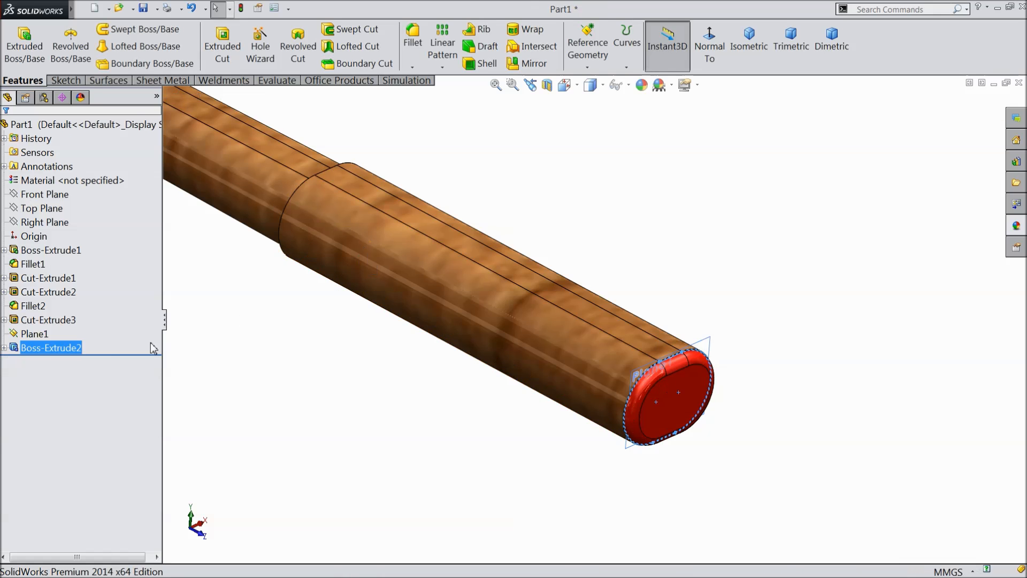
Step: Colour the 90 mm grip extrusion standard red (RGB 255, 0, 0)
left_click(641, 85)
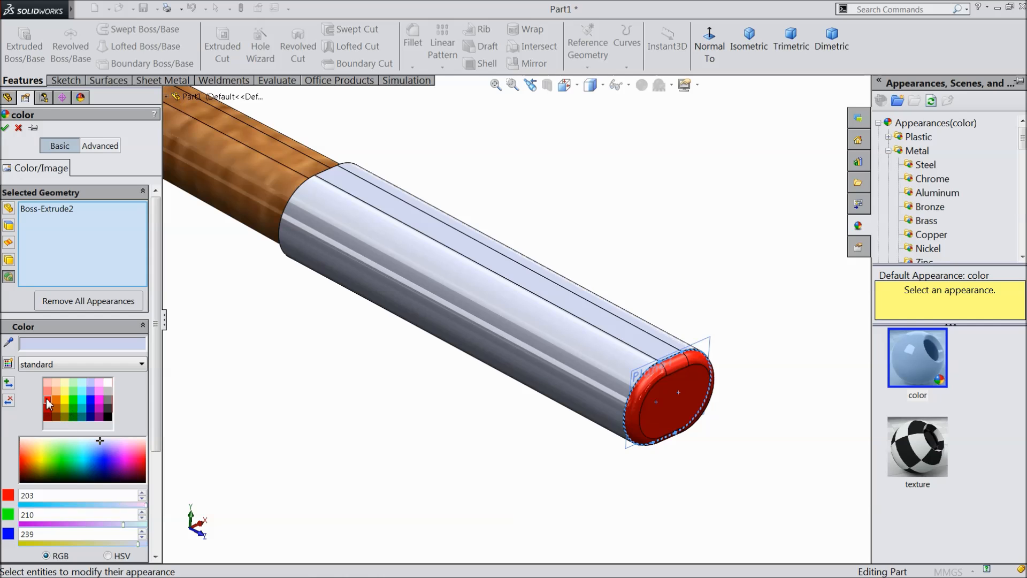
left_click(47, 400)
left_click(5, 129)
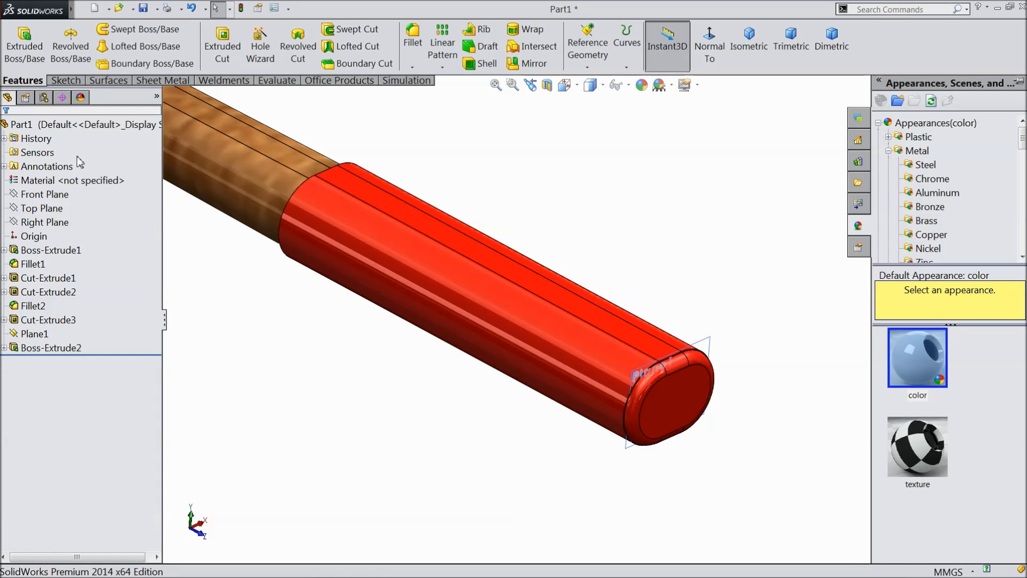
Step: Fillet the grip's outer edge where it steps down to the wooden bar with a 1 mm constant radius
scroll(357, 346, "up", 4)
middle_click_drag(376, 348, 491, 390)
scroll(471, 235, "down", 4)
scroll(486, 216, "down", 2)
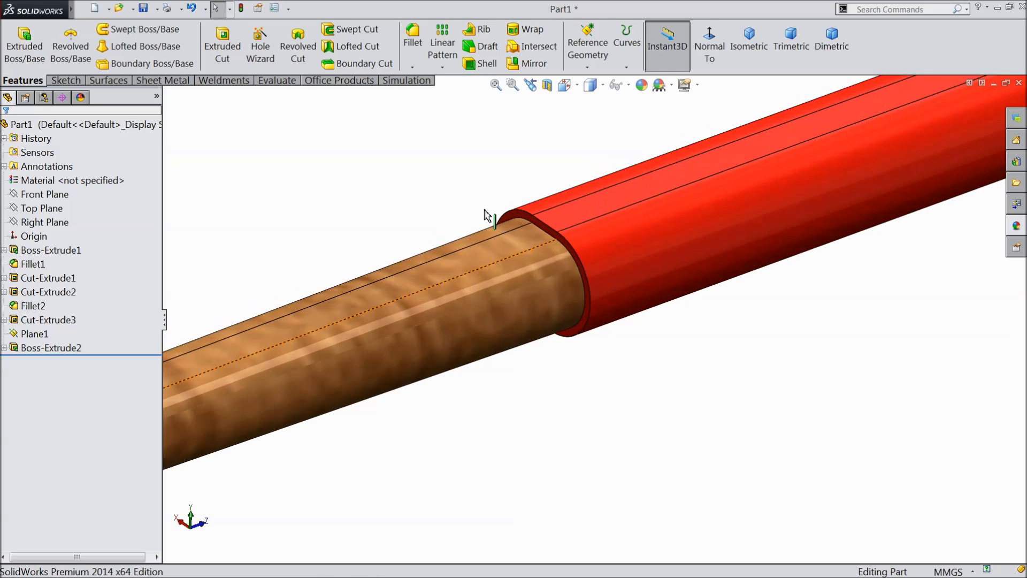
left_click(413, 68)
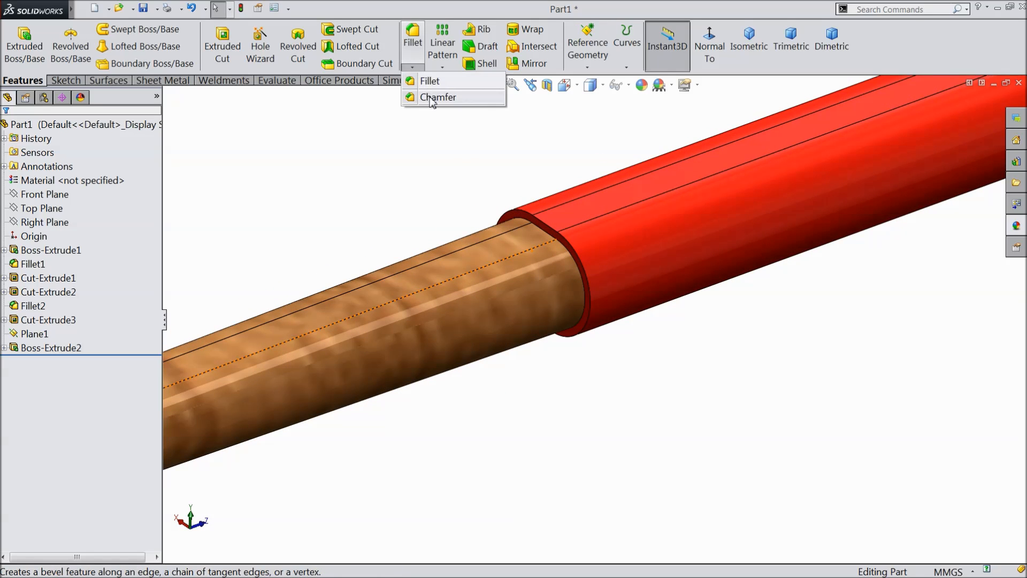
left_click(430, 80)
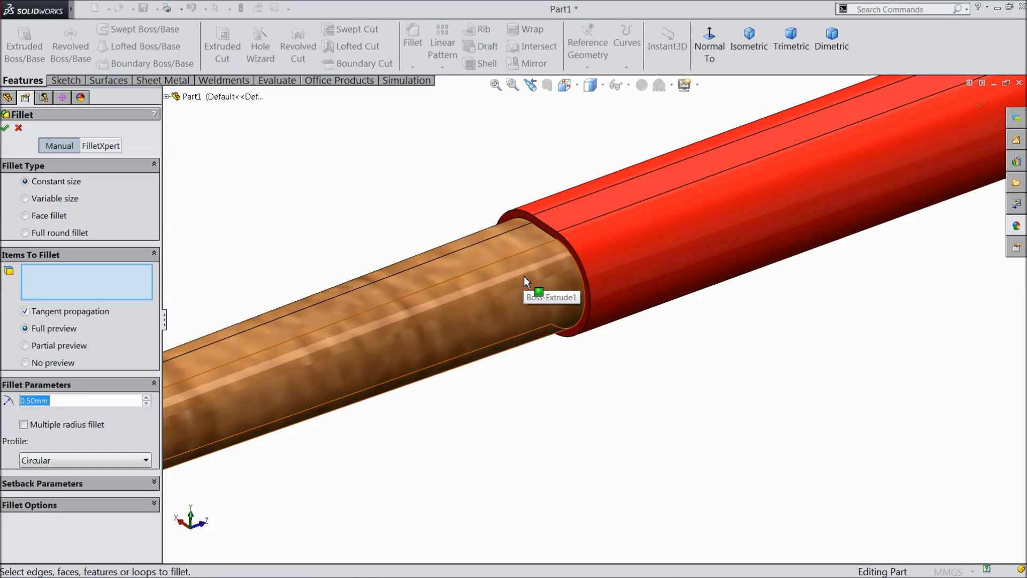
type("1")
scroll(525, 273, "down", 3)
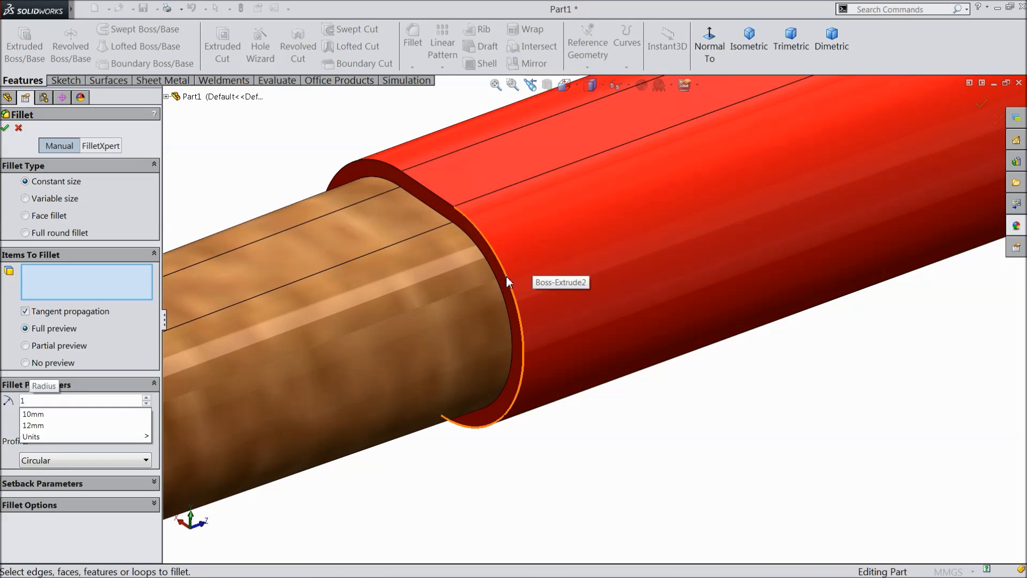
left_click(506, 276)
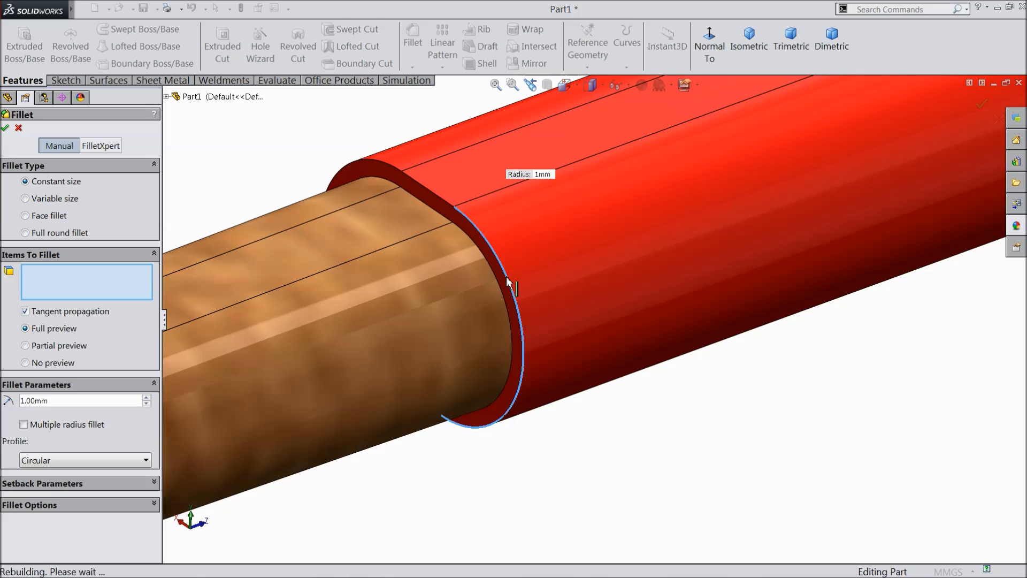
left_click(6, 128)
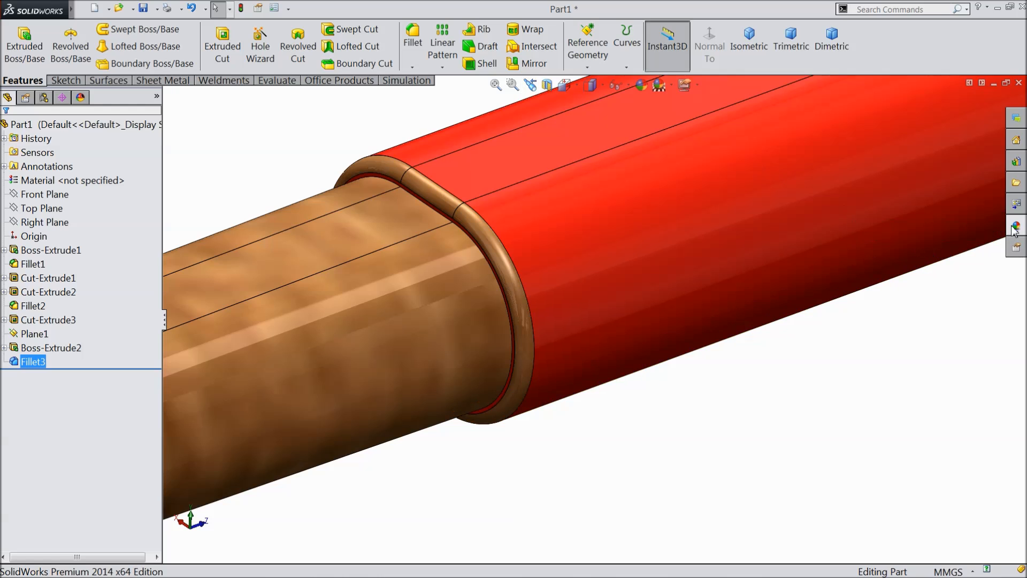
Step: Colour the new grip edge fillet standard red (RGB 255, 0, 0) to match the grip
left_click(641, 84)
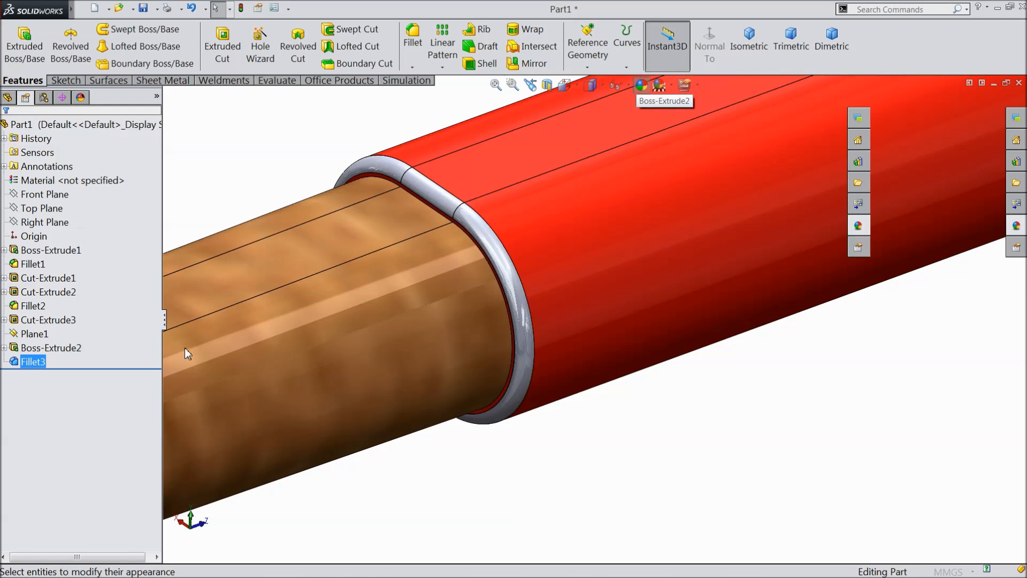
left_click(48, 399)
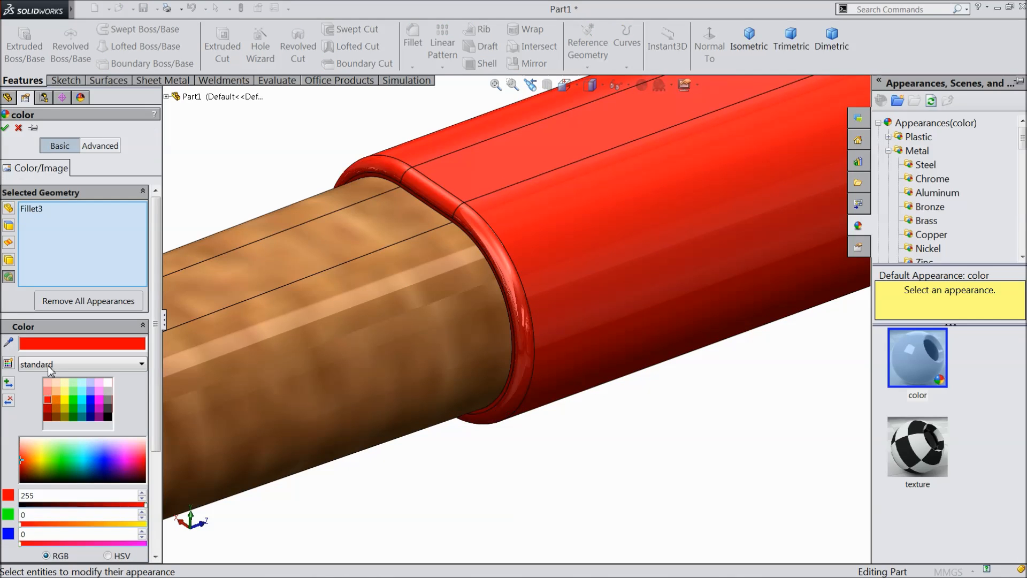
left_click(6, 128)
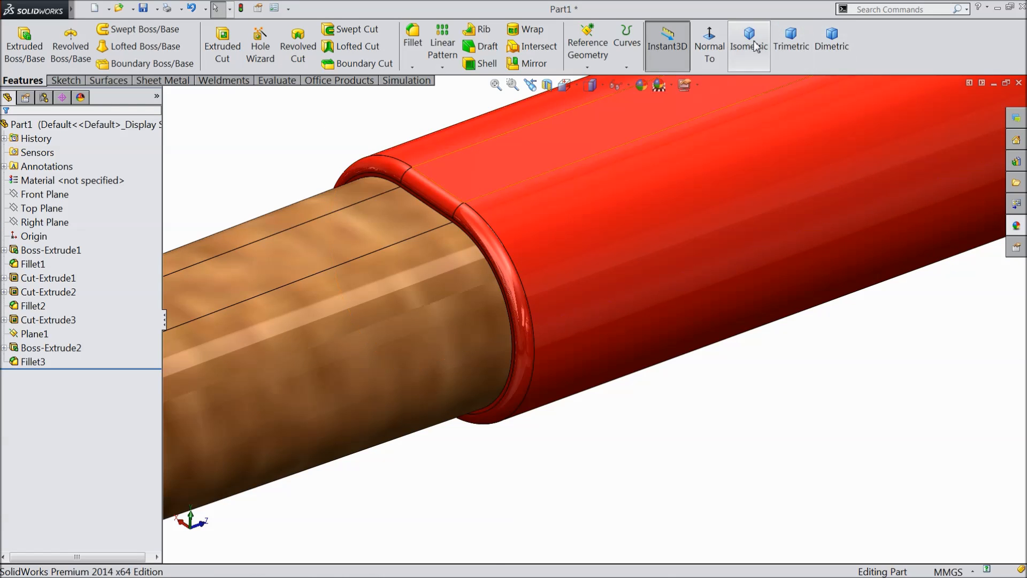
Step: Hide the reference plane at the red end of the handle and show the part in isometric view
left_click(753, 41)
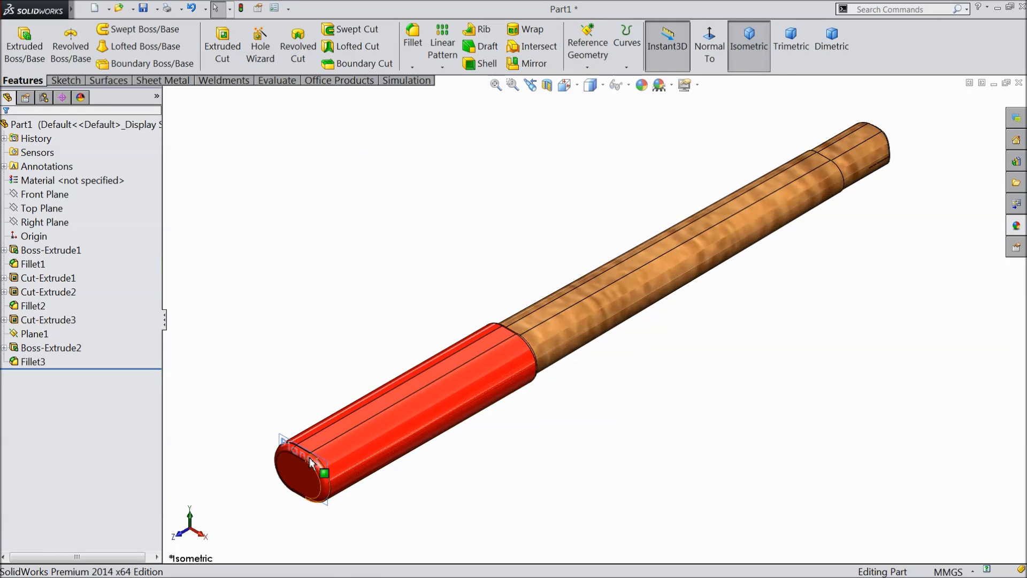
scroll(321, 454, "down", 3)
left_click(343, 382)
left_click(385, 348)
left_click(741, 43)
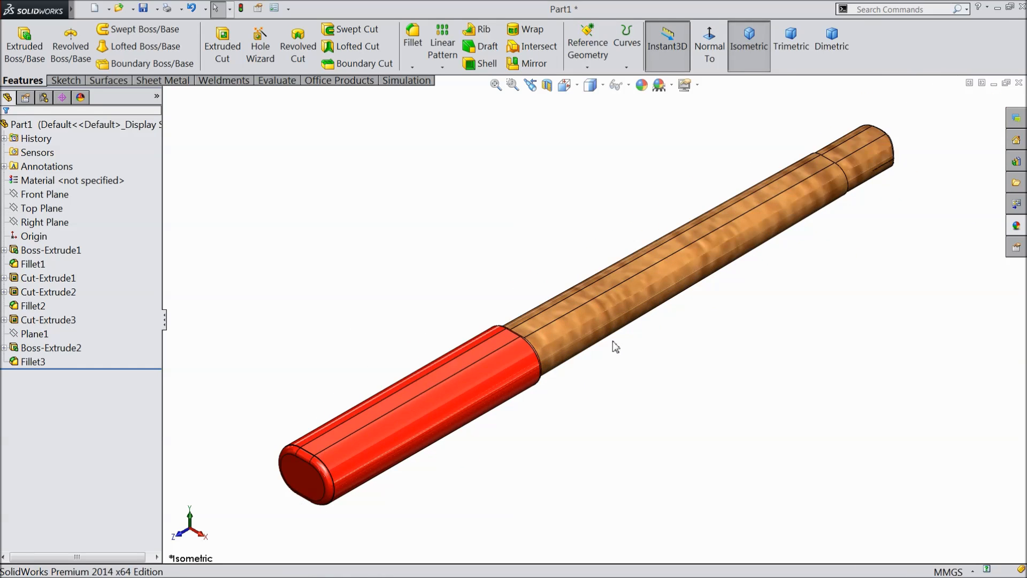
mouse_move(618, 342)
middle_mouse_down()
mouse_move(616, 329)
mouse_move(600, 339)
middle_mouse_up()
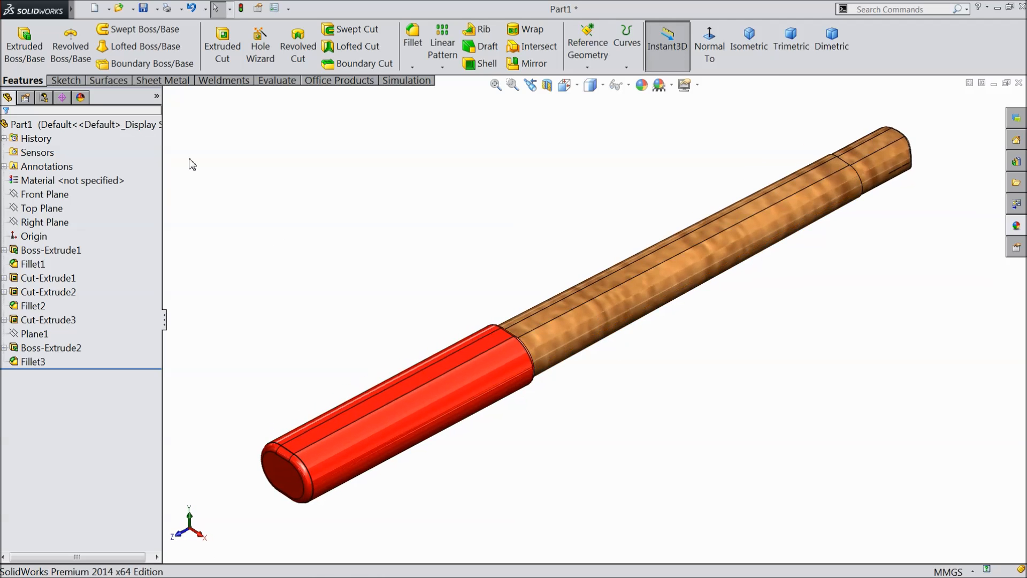
Step: Save the part as HANDLE in a new desktop folder named HAMMER 1 KG
left_click(381, 210)
left_click(419, 197)
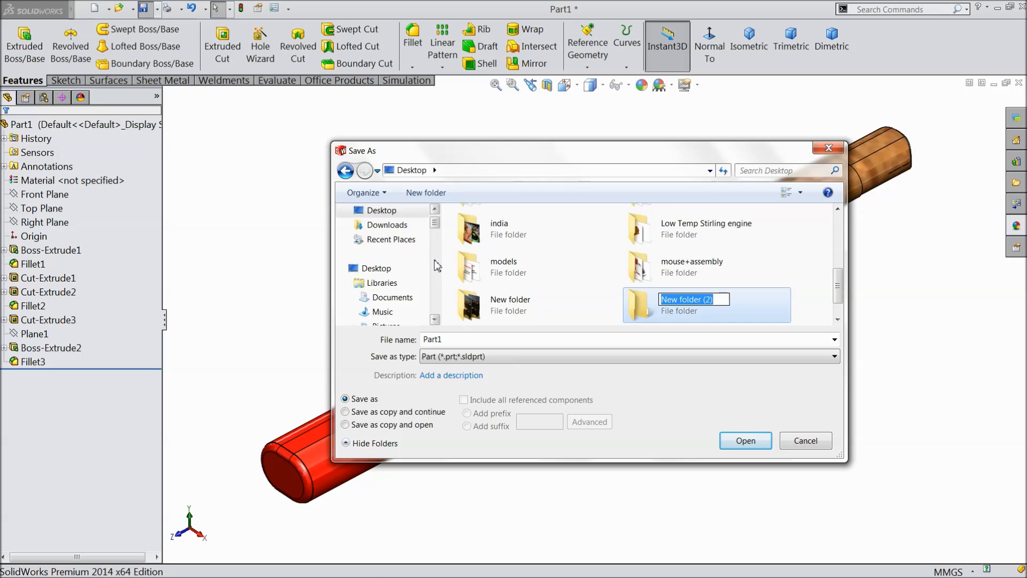
key("Caps_Lock")
type("HA")
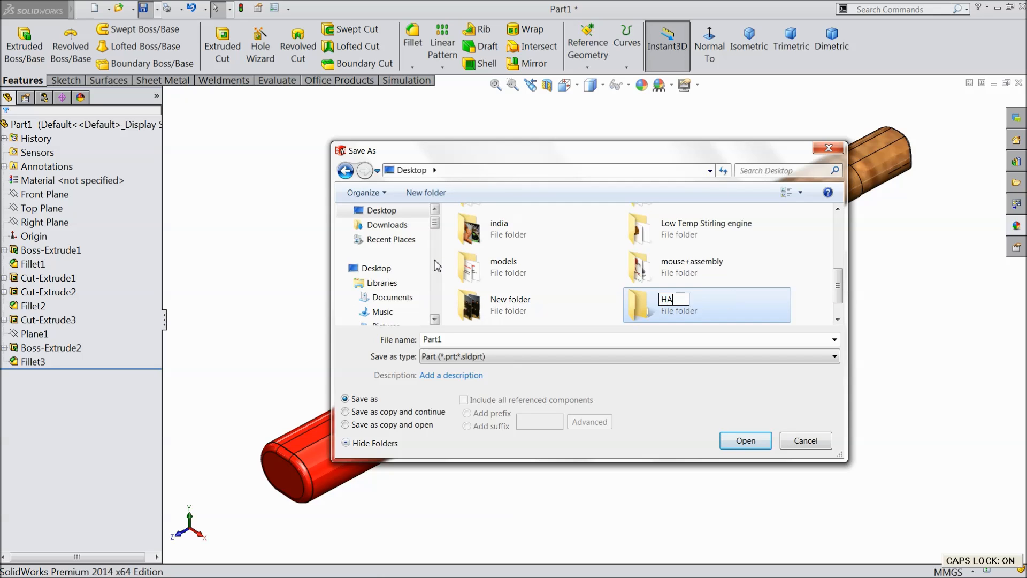
type("MMER 1 KG")
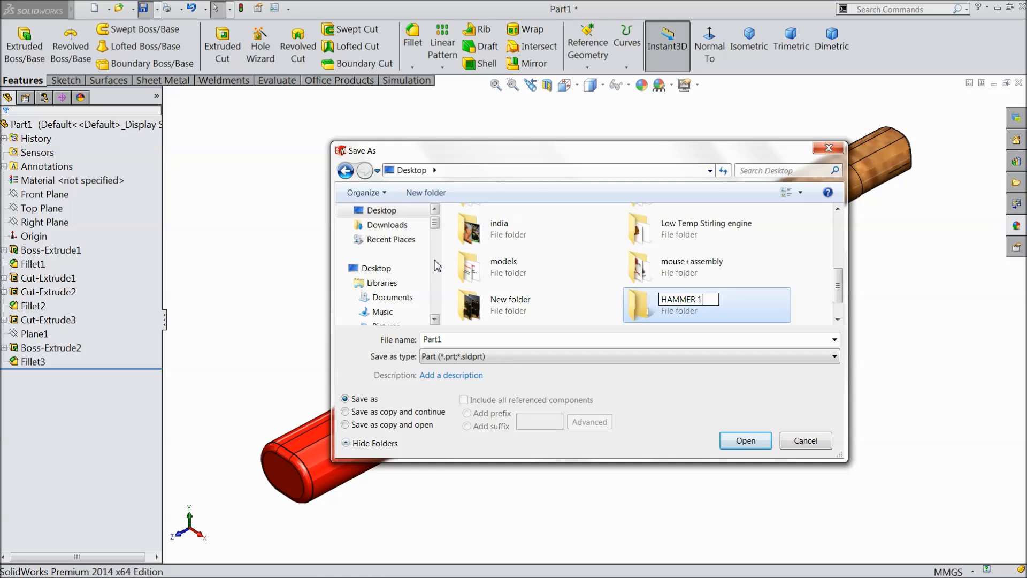
left_click(745, 442)
double_click(506, 217)
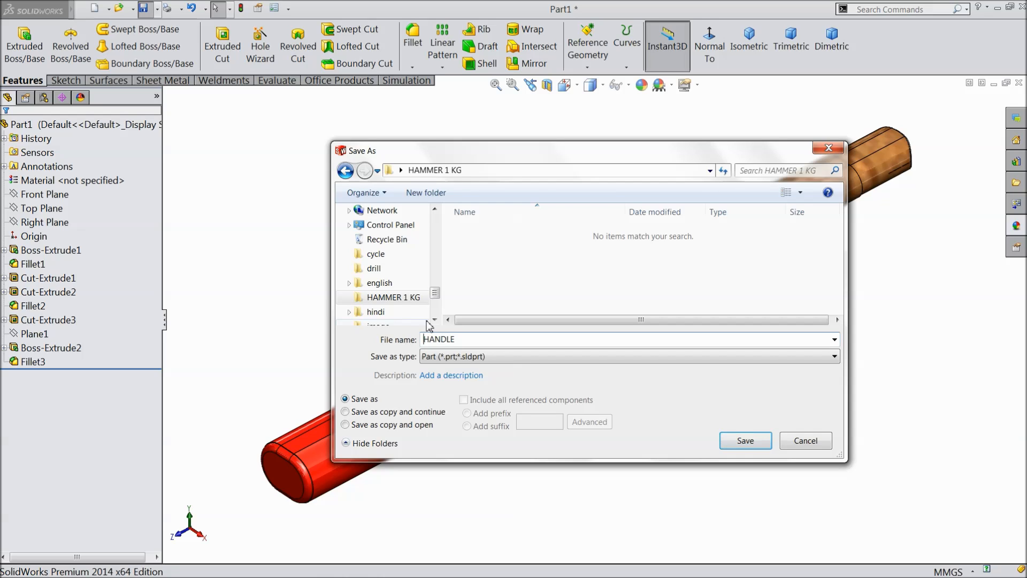
left_click(745, 441)
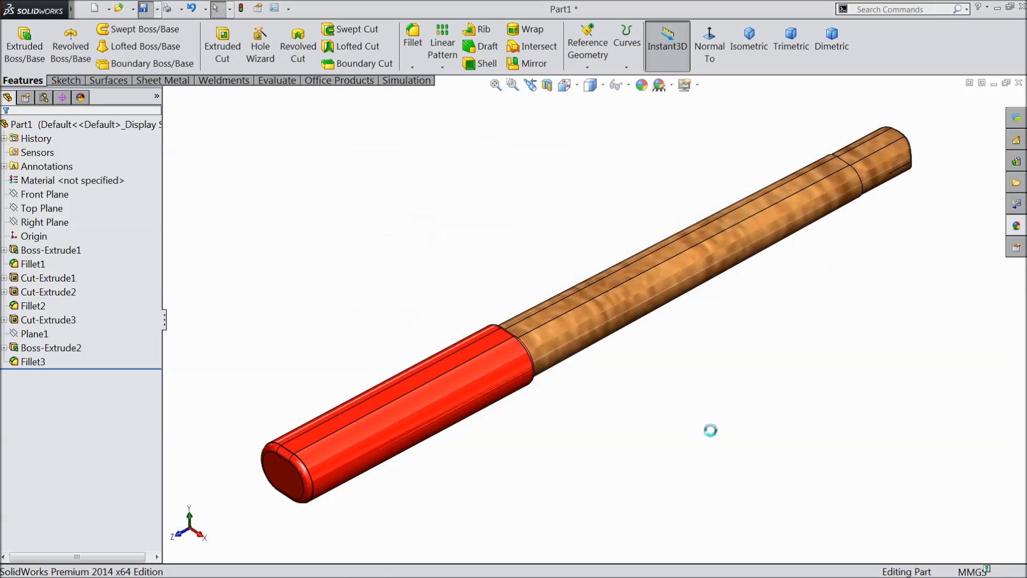
Step: Sketch on the new part's Front Plane a vertical line about 22 mm long and a horizontal base line about 143 mm long ending at the origin
mouse_move(600, 400)
middle_mouse_down()
mouse_move(578, 380)
mouse_move(595, 404)
middle_mouse_up()
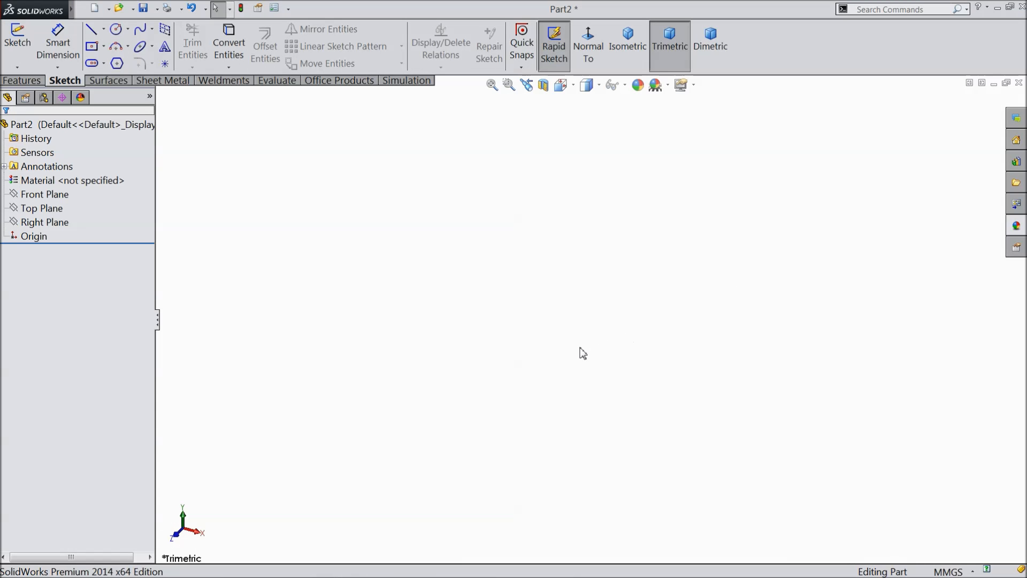
left_click(52, 199)
left_click(59, 179)
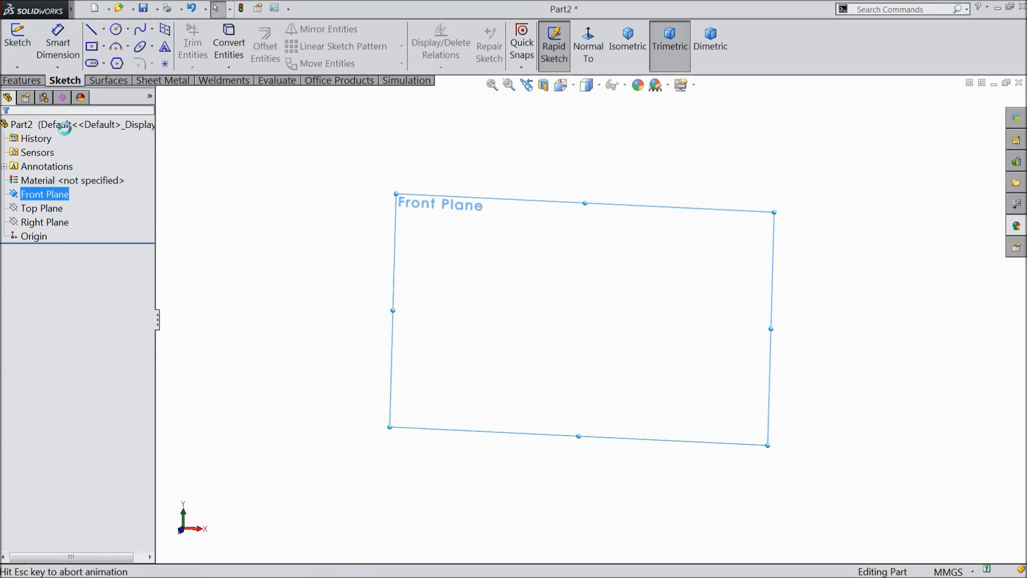
left_click(104, 29)
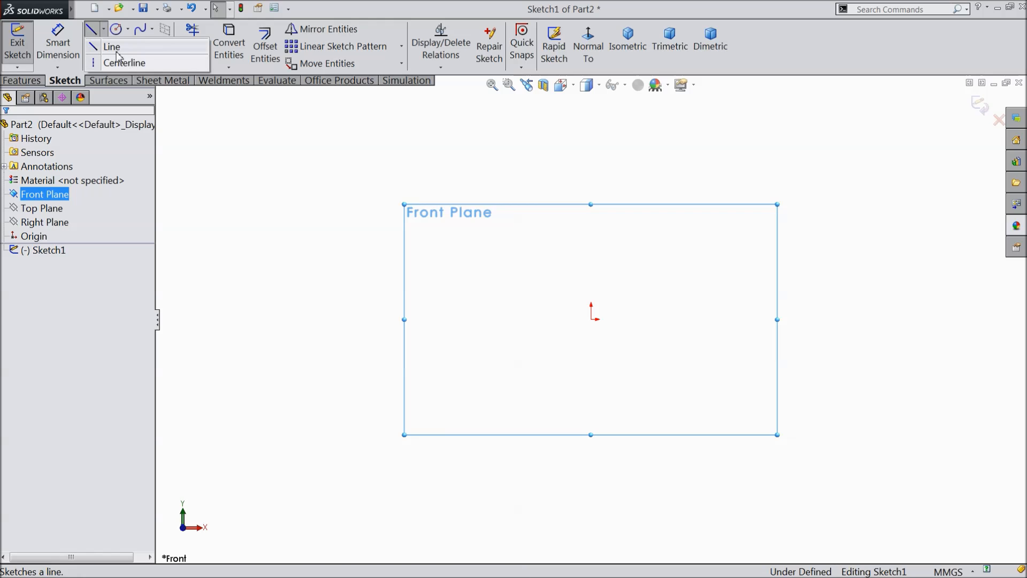
left_click(121, 52)
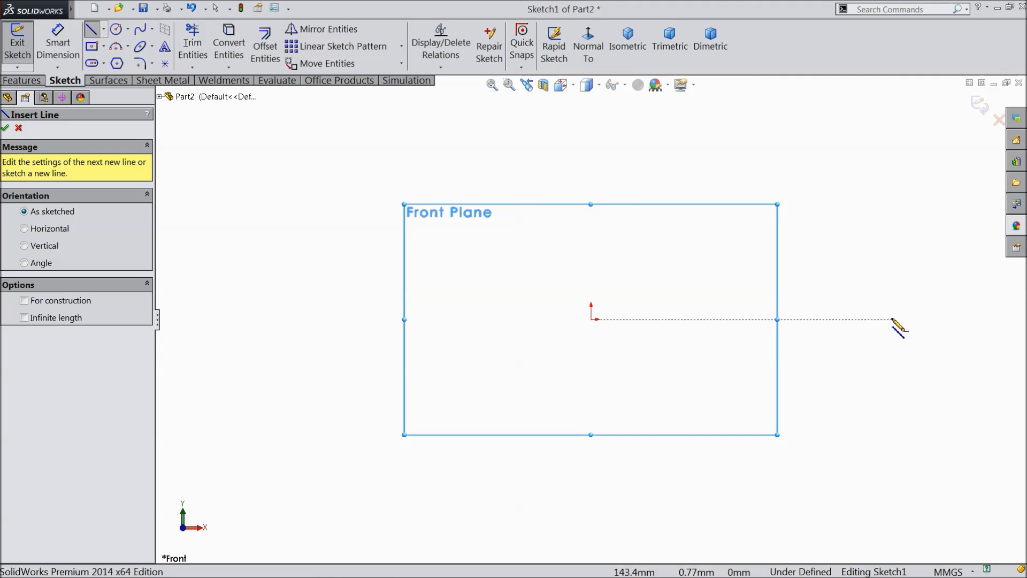
left_click(892, 274)
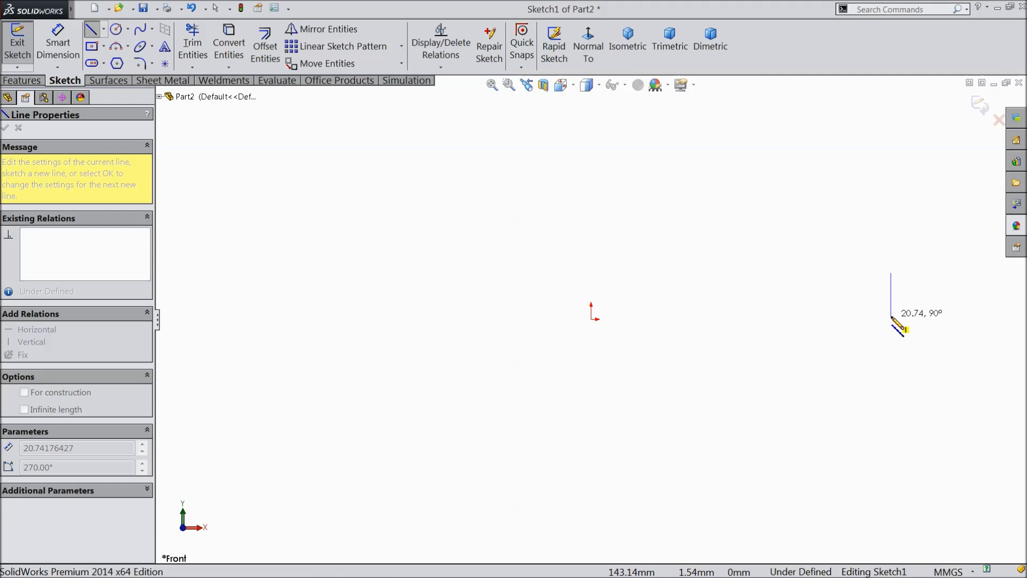
left_click(891, 320)
left_click(591, 320)
Step: Continue the outline from the origin with a shallow upward arc, a rising line about 33 mm long and a concave arc of about 9 mm radius
scroll(591, 320, "down", 1)
scroll(593, 321, "down", 2)
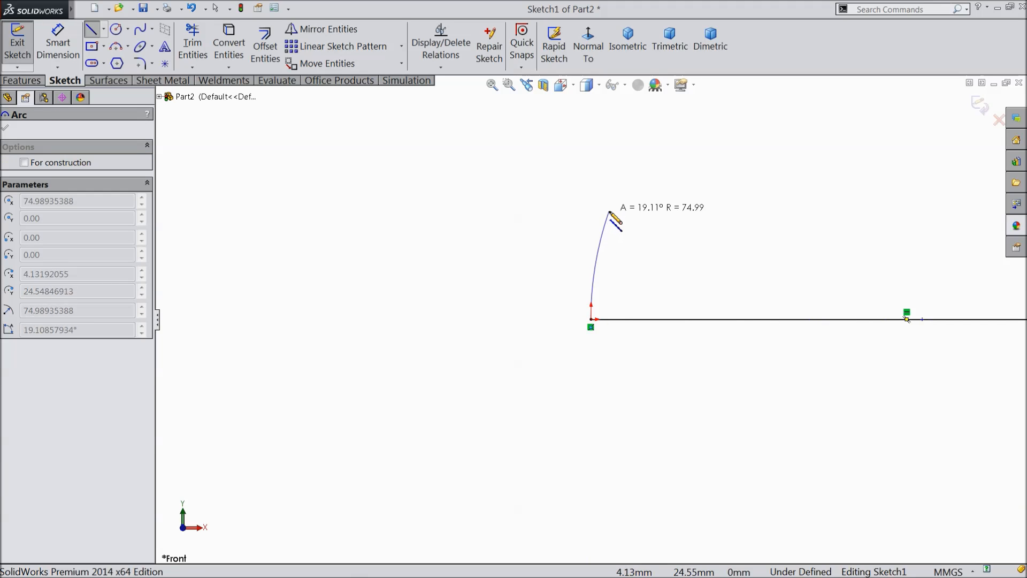
left_click(604, 239)
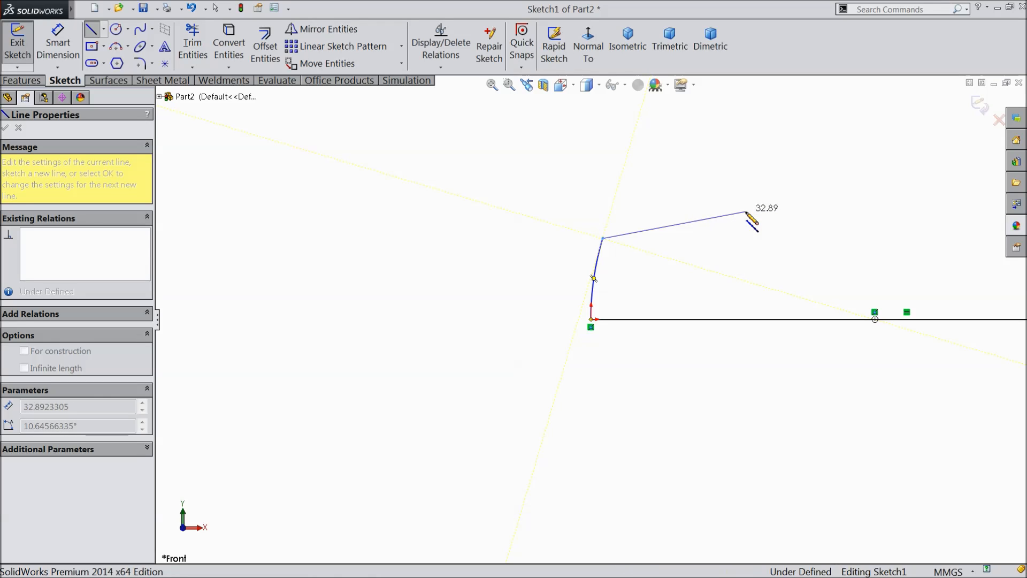
left_click(746, 212)
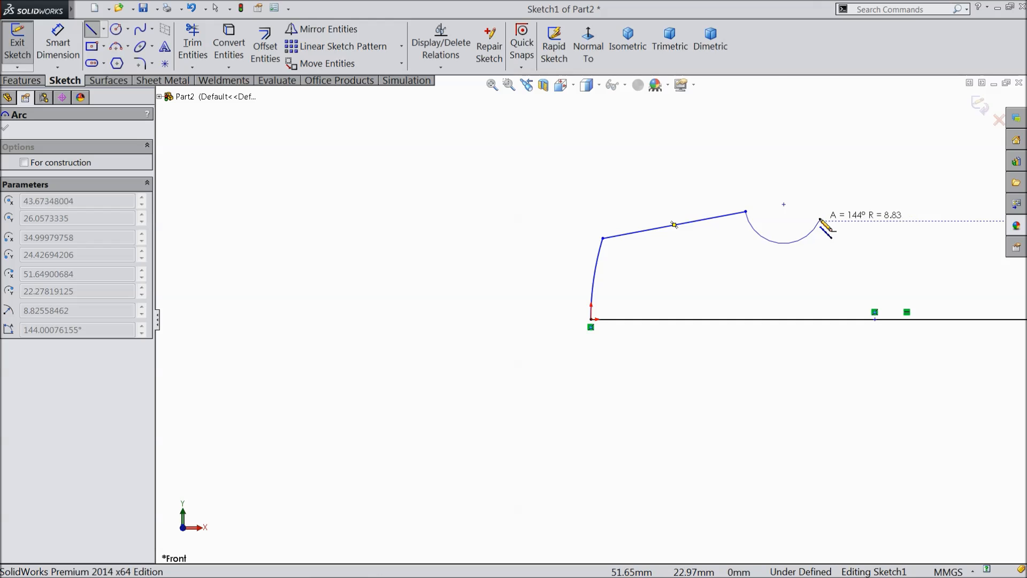
left_click(823, 216)
Step: Close the outline with a convex arc of about 22 mm radius, a second concave arc and a sloping line to the vertical line's upper end
key("z")
key("z")
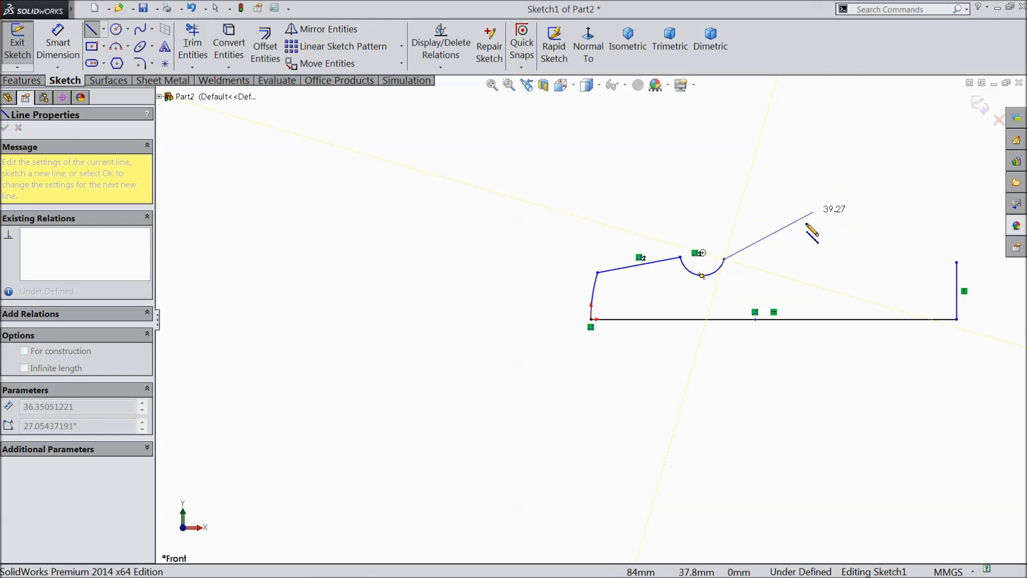
scroll(717, 259, "down", 3)
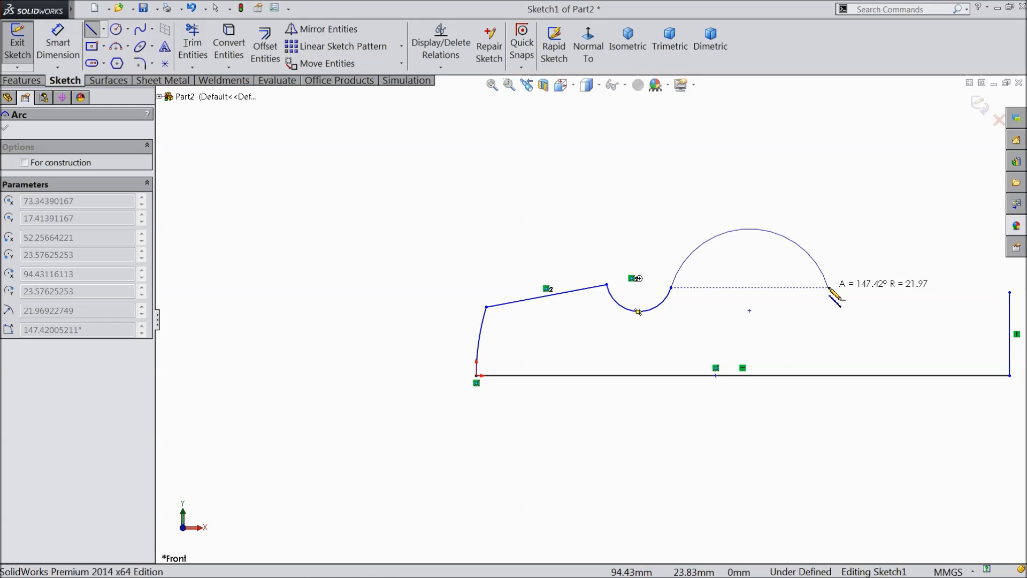
left_click(830, 288)
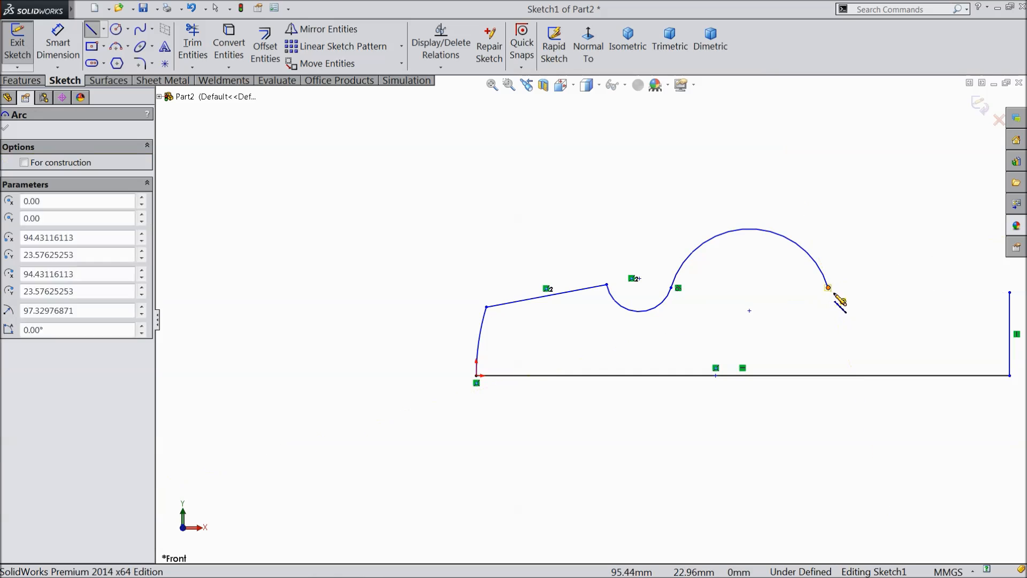
left_click(902, 276)
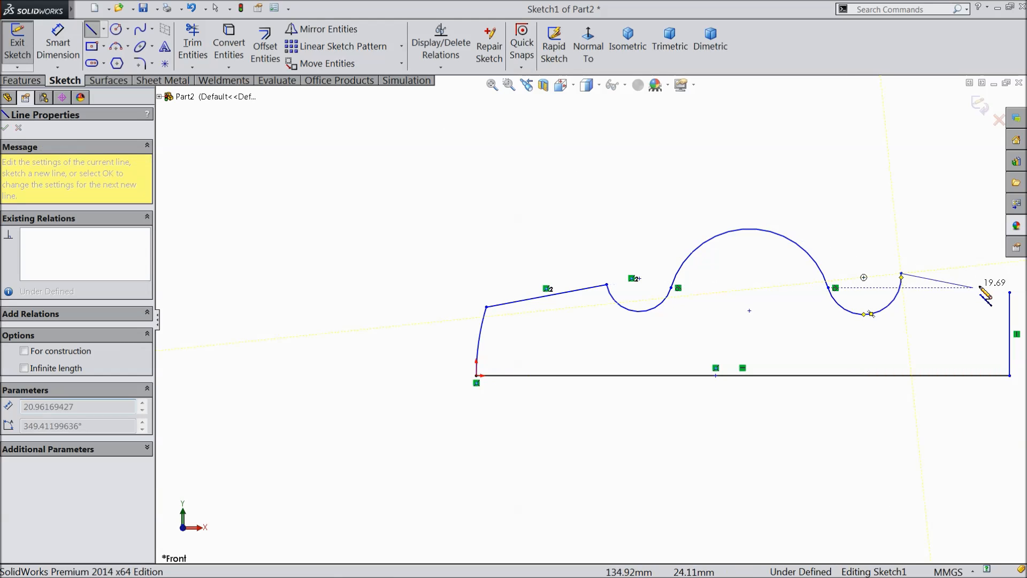
left_click(1010, 292)
right_click(804, 161)
left_click(827, 171)
Step: Dimension the horizontal base line of the outline to 73 mm
scroll(764, 198, "up", 4)
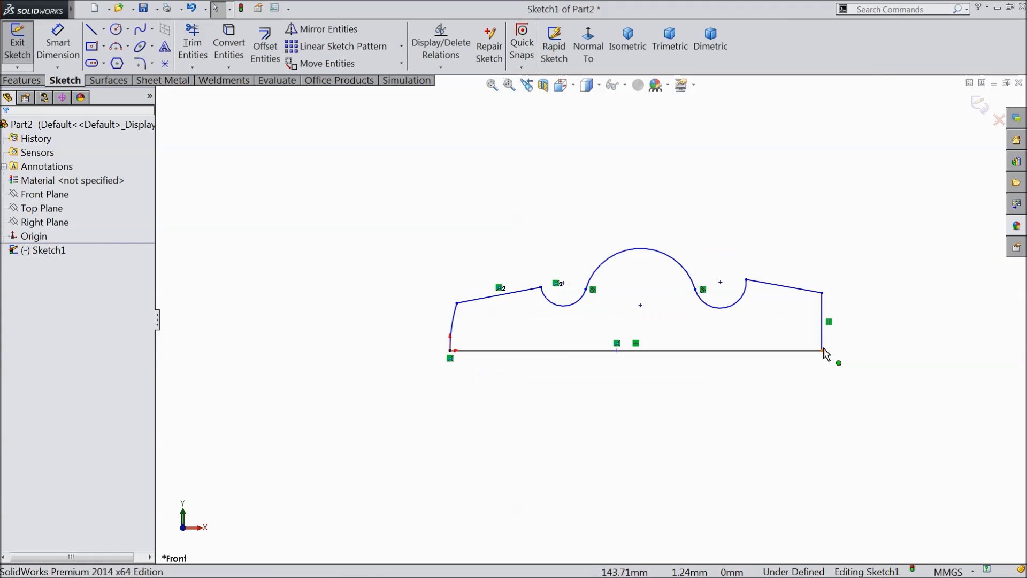
scroll(785, 344, "down", 4)
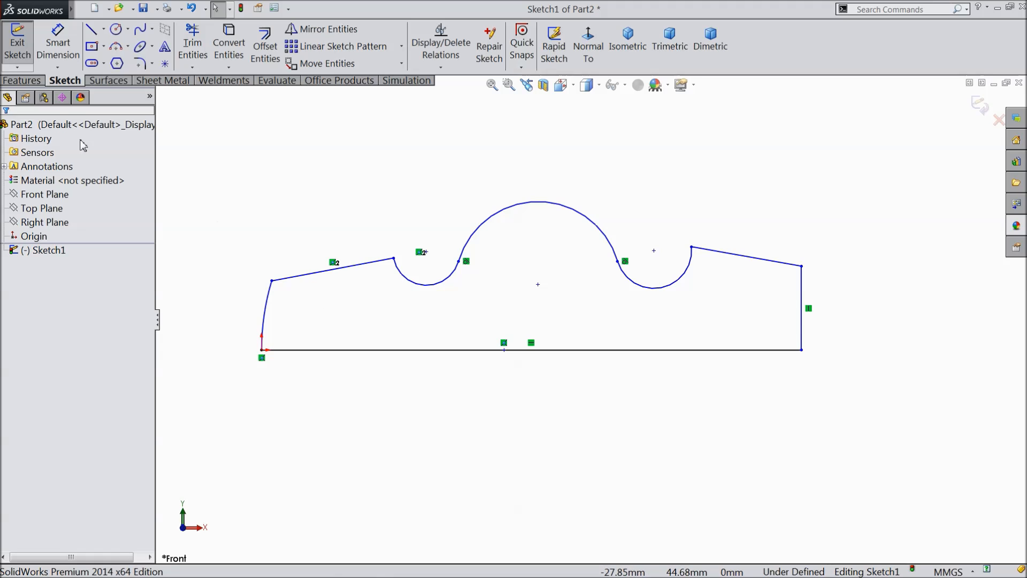
left_click(58, 46)
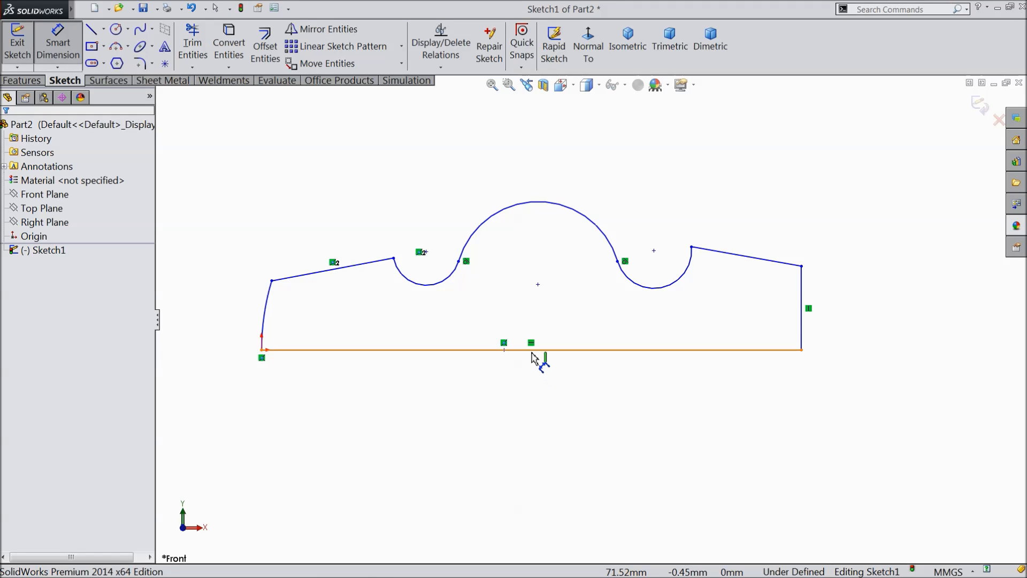
left_click(534, 354)
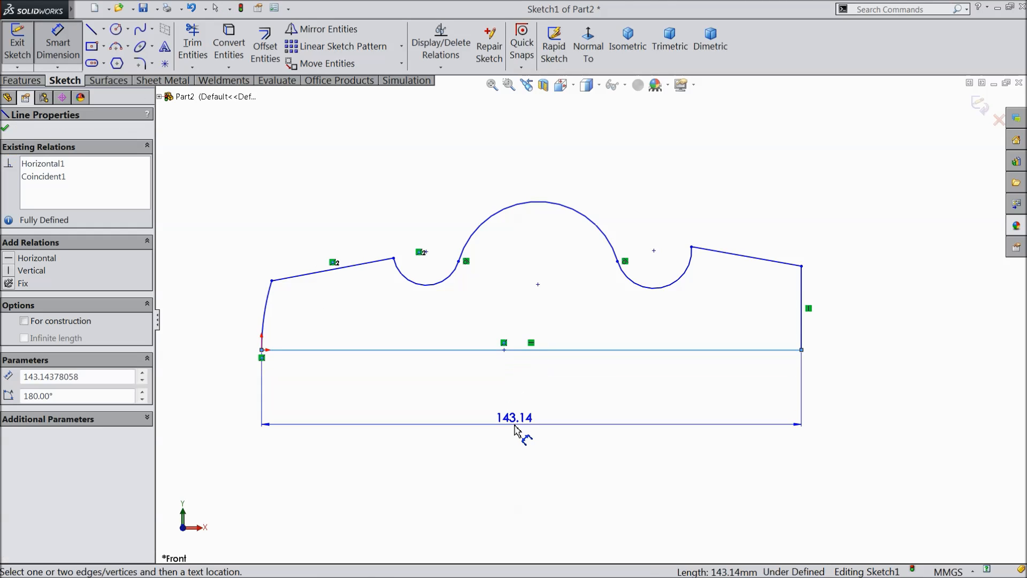
left_click(523, 428)
type("73")
left_click(457, 411)
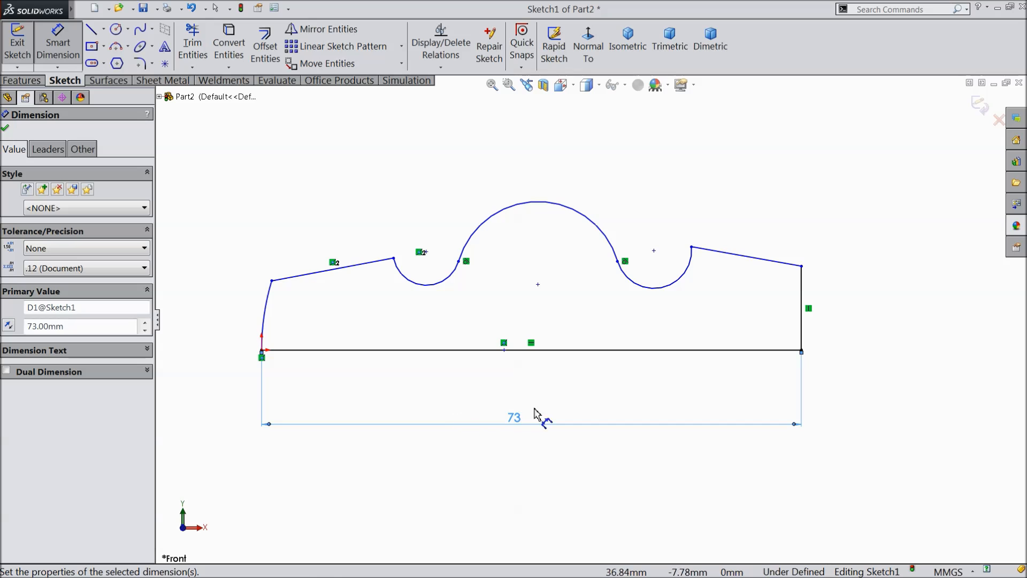
Step: Dimension the vertical line at the outline's right end to 7 mm
left_click(802, 296)
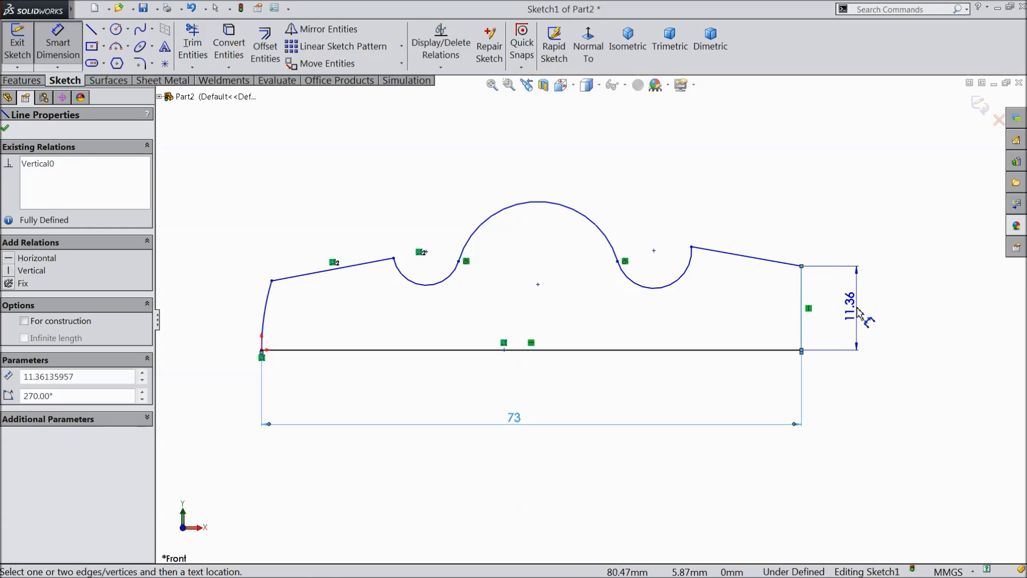
left_click(858, 312)
type("7")
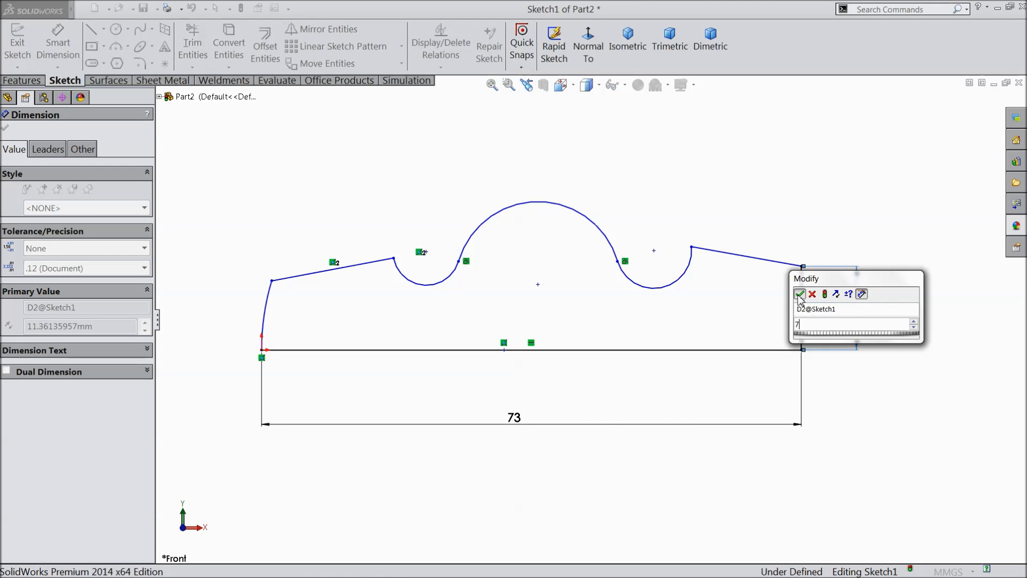
left_click(800, 295)
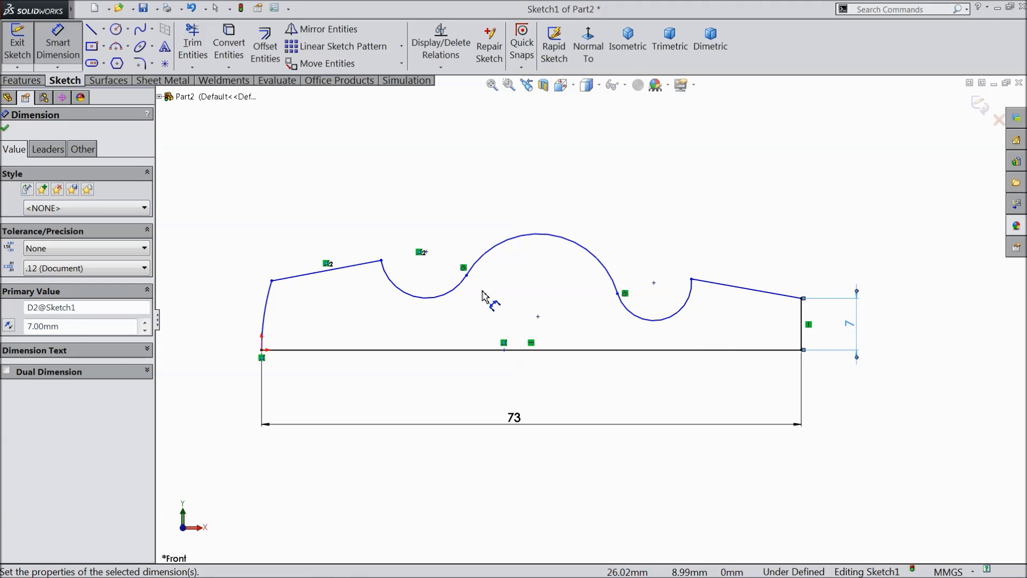
Step: Sketch a horizontal centerline about 18 mm long just beneath the right concave arc
left_click(104, 29)
left_click(113, 63)
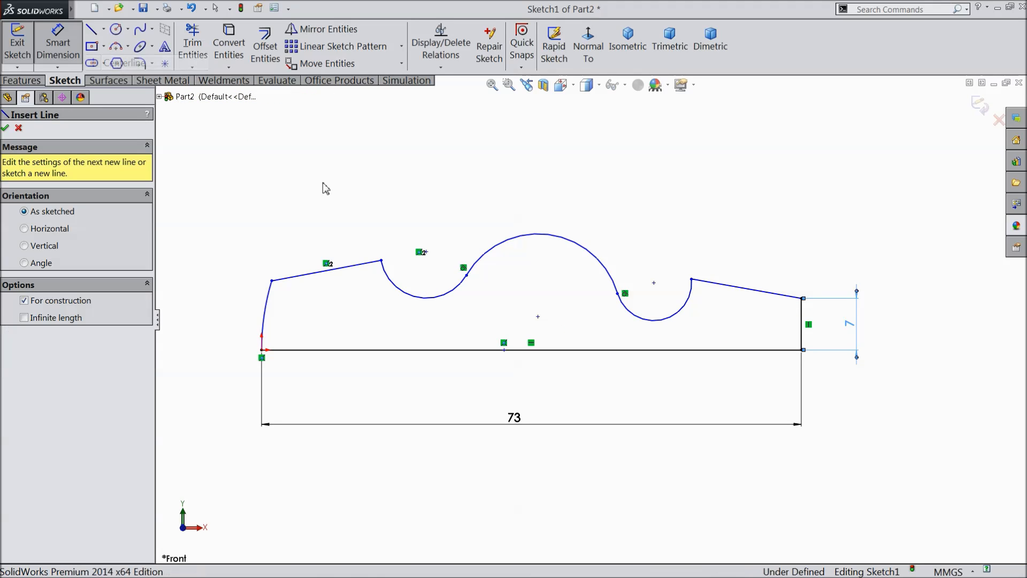
left_click(720, 322)
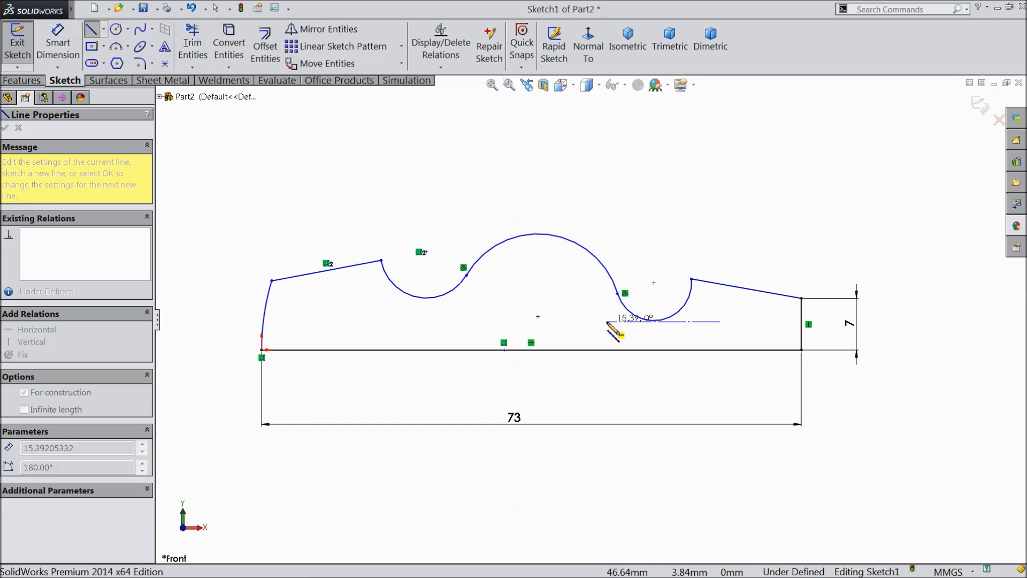
left_click(590, 321)
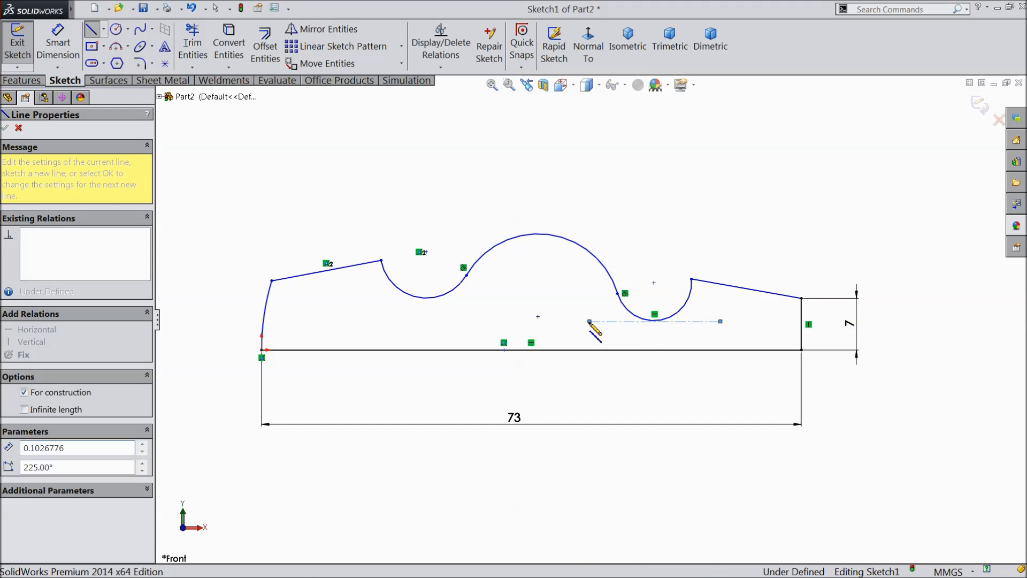
right_click(591, 325)
left_click(601, 103)
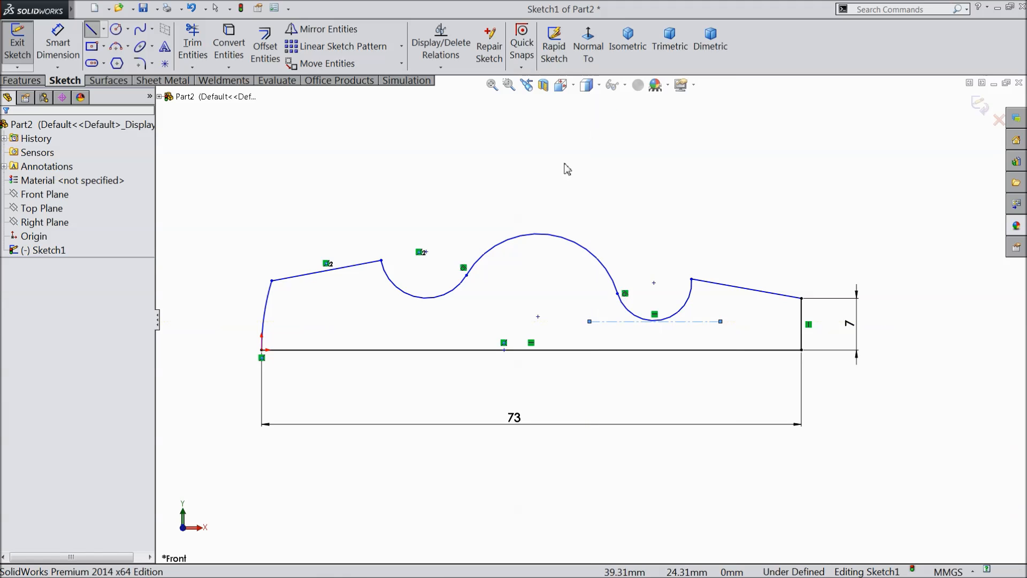
Step: Sketch a second horizontal centerline slightly below the left concave arc, extending past both sides of it
left_click(103, 29)
left_click(110, 53)
scroll(357, 305, "down", 2)
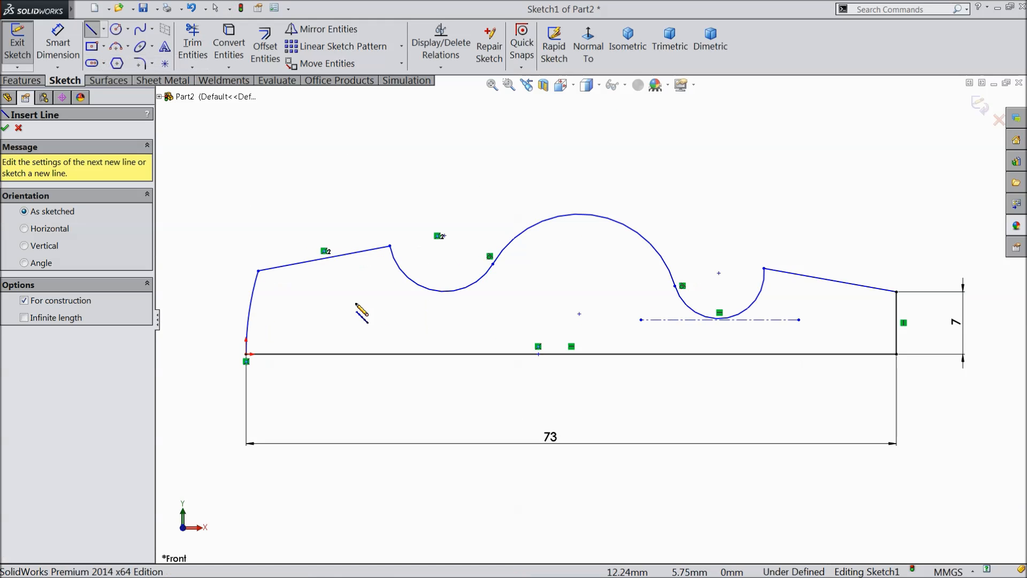
left_click(355, 301)
left_click(512, 301)
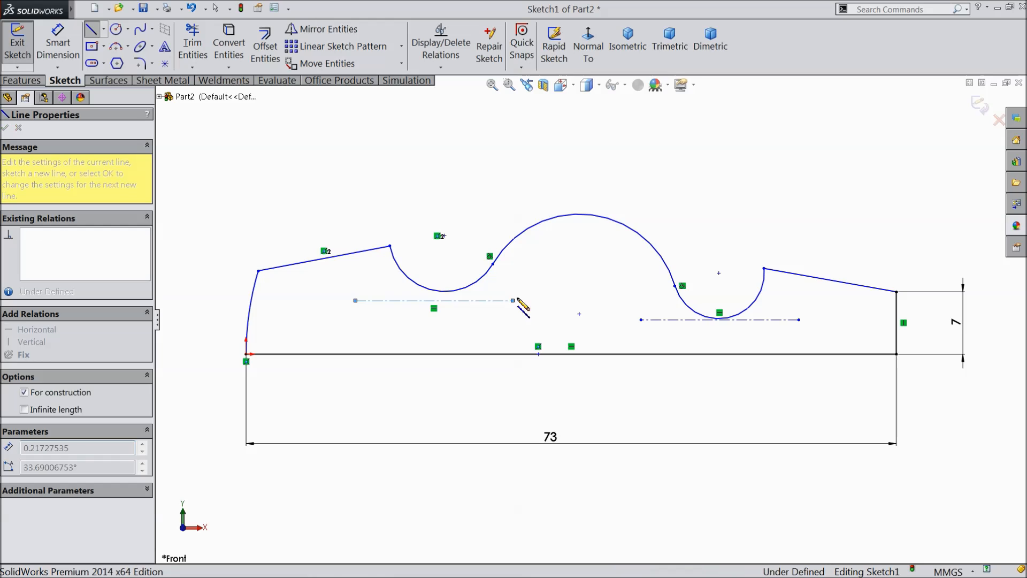
right_click(531, 283)
left_click(559, 105)
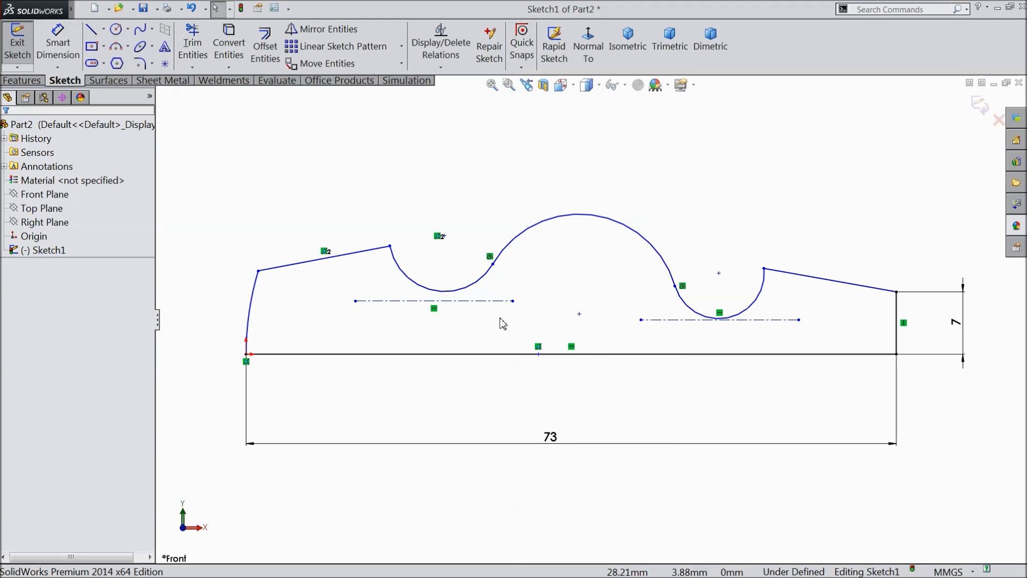
Step: Make each horizontal centerline tangent to the concave arc above it, first the left pair and then the right pair
left_click(462, 300)
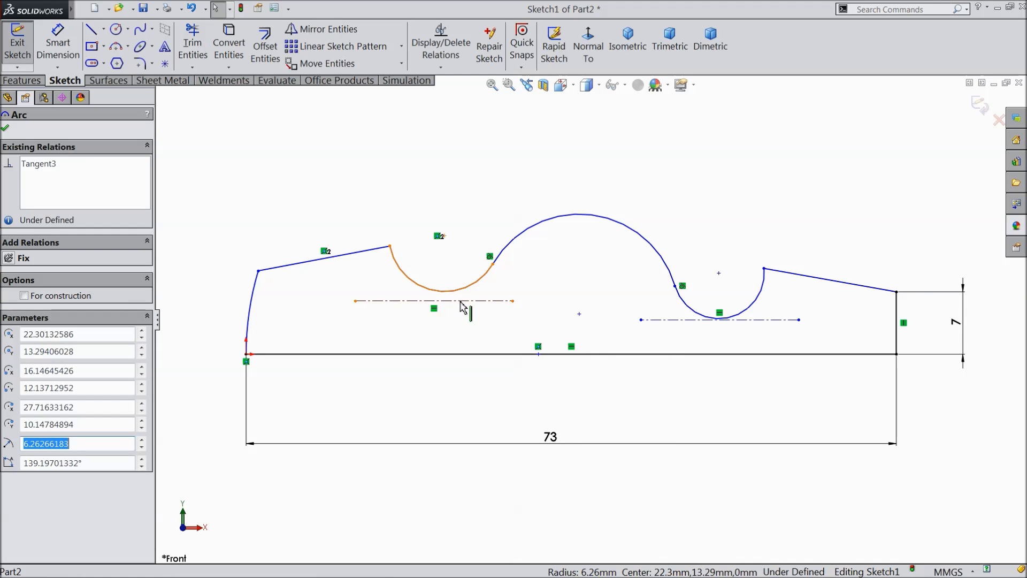
left_click(463, 301, "ctrl")
left_click(492, 260)
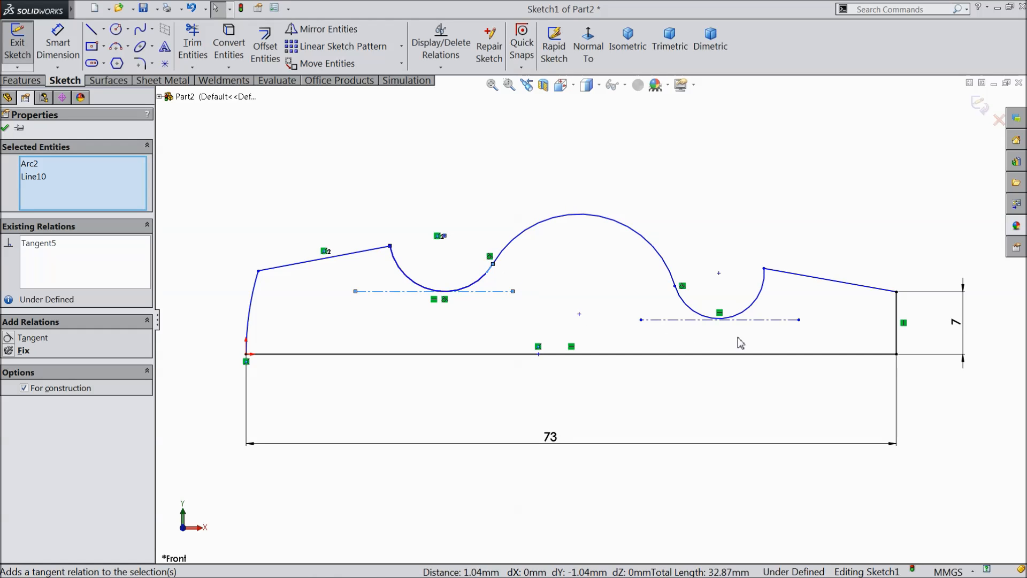
left_click(752, 327)
left_click(756, 317, "ctrl")
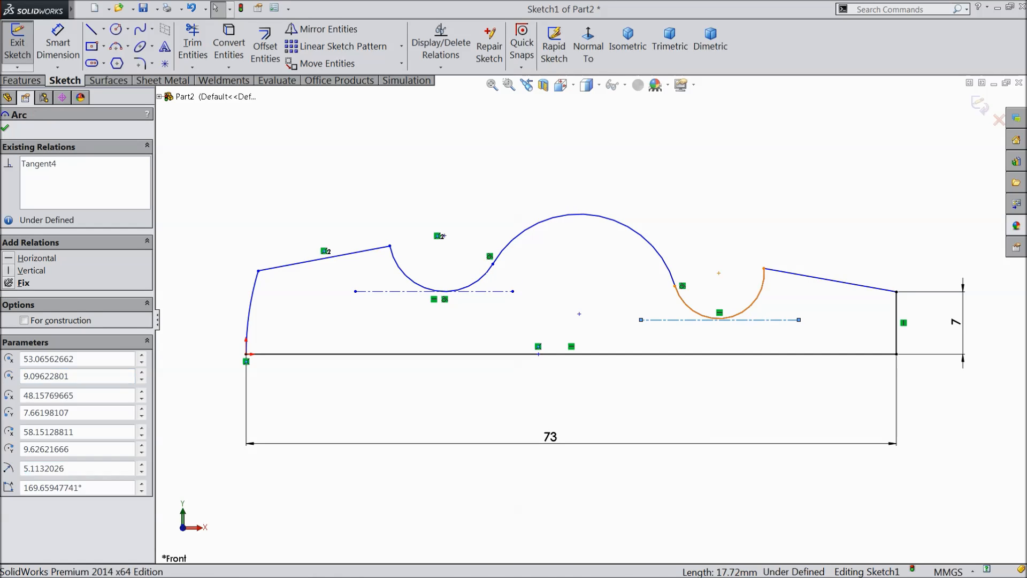
left_click(776, 262)
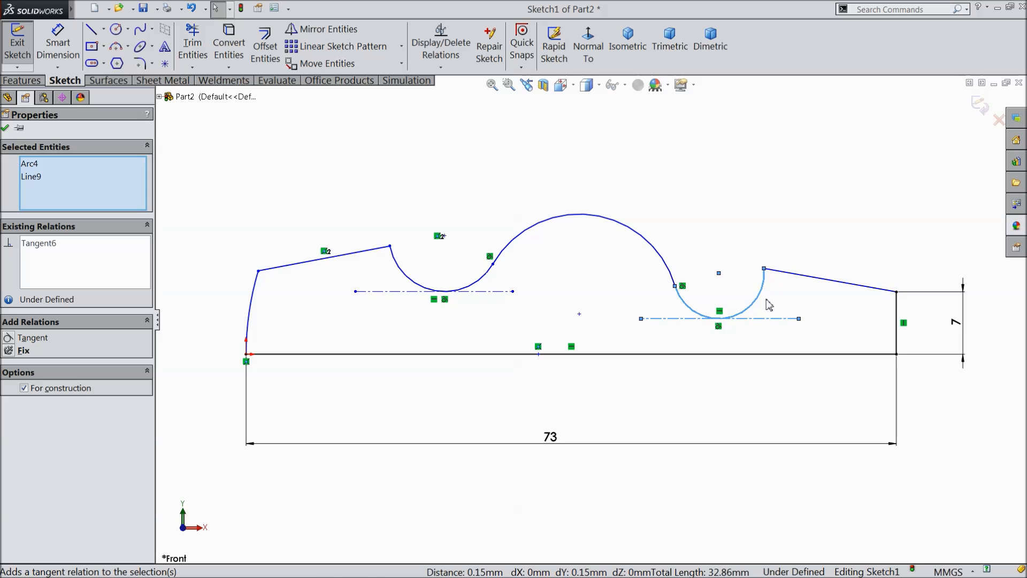
Step: Dimension the distance between the right centerline and the base line to 5.5 mm
left_click(54, 43)
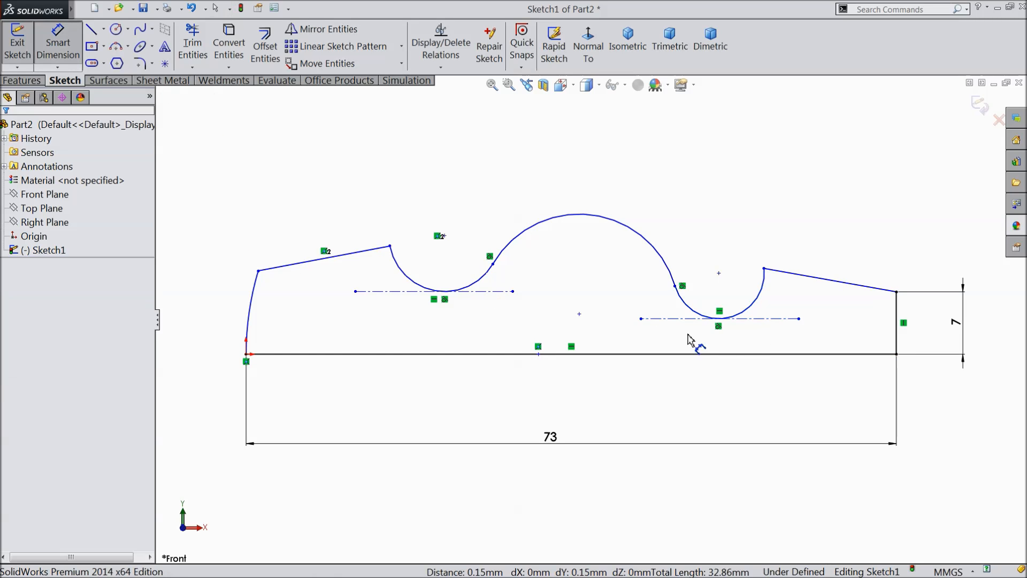
left_click(755, 319)
left_click(762, 356)
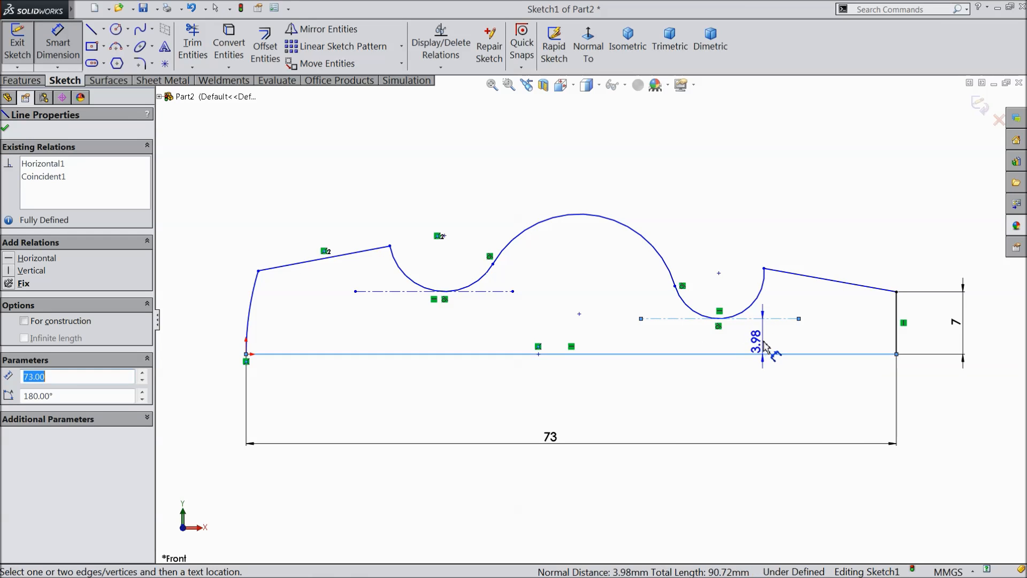
left_click(767, 349)
type("5.5")
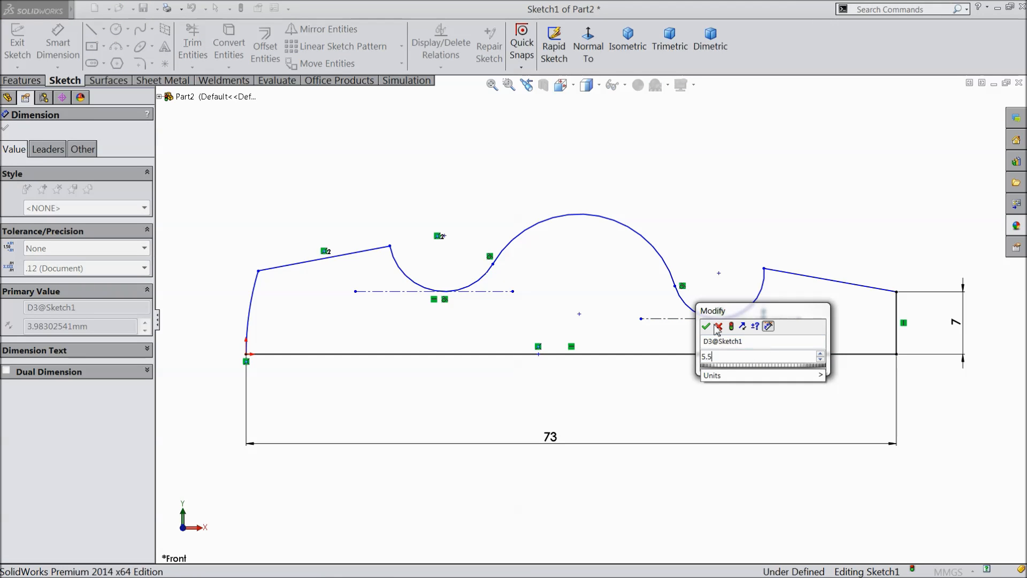
left_click(706, 326)
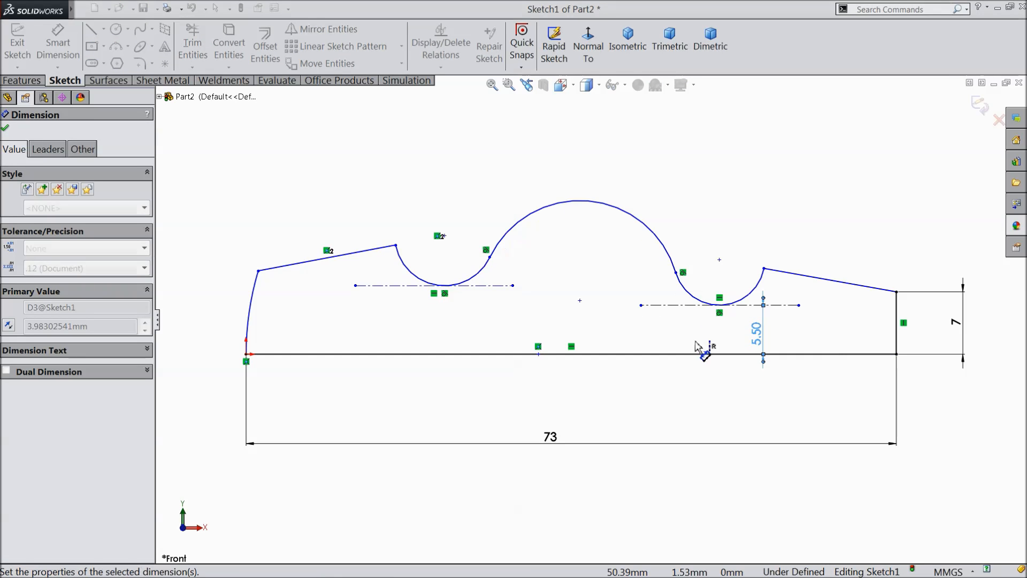
Step: Dimension the distance between the left centerline and the base line to 6.5 mm
left_click(472, 286)
left_click(476, 353)
left_click(476, 335)
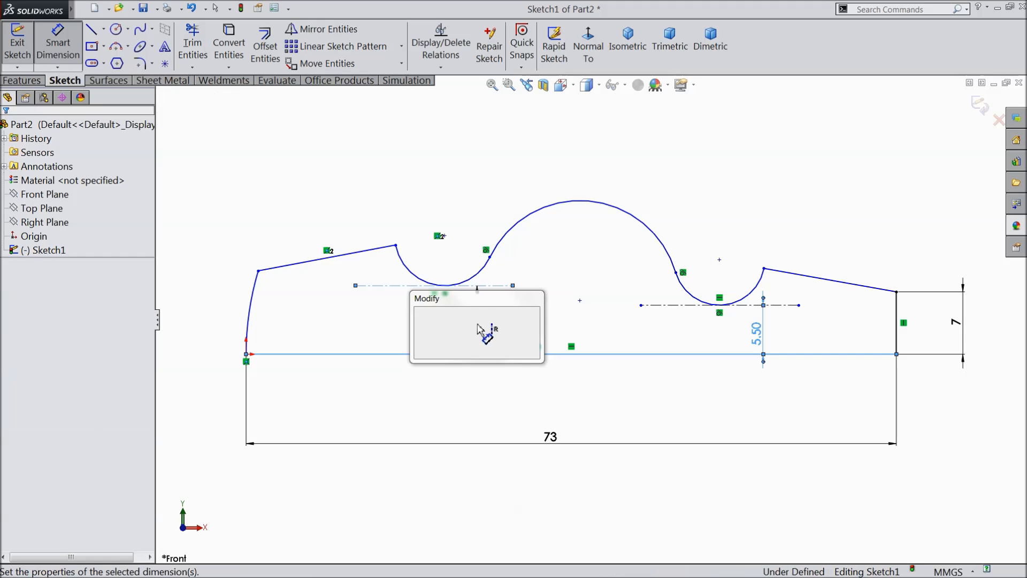
type("6.5")
left_click(420, 314)
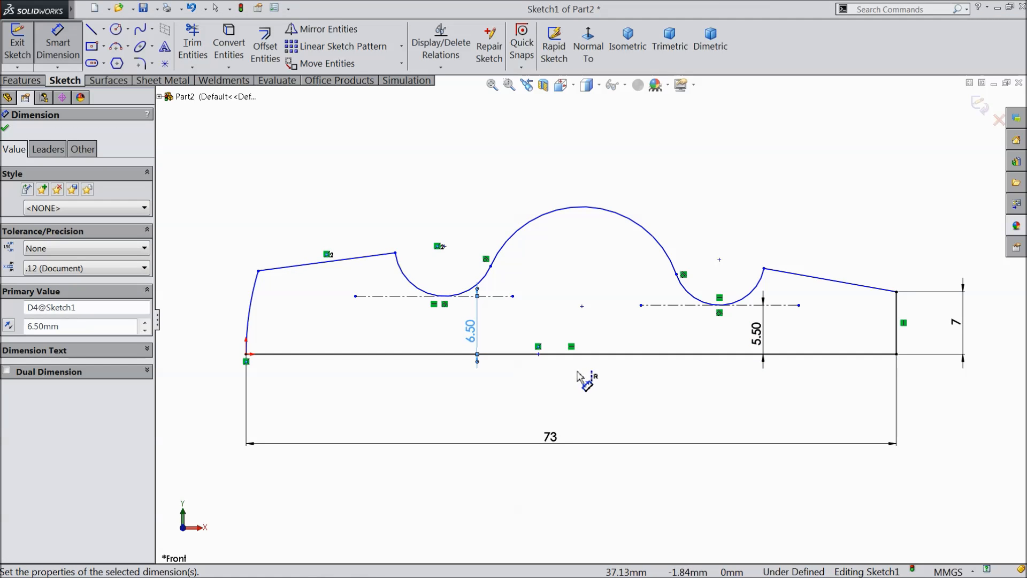
Step: Dimension the height of the right sloping line's upper endpoint above the base line to 11 mm
left_click(764, 269)
left_click(779, 353)
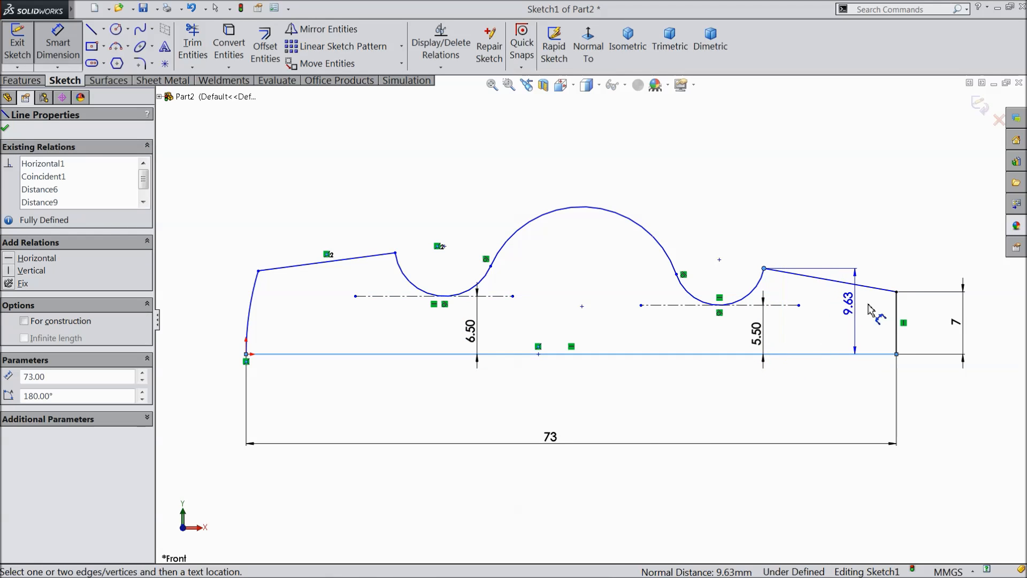
left_click(822, 319)
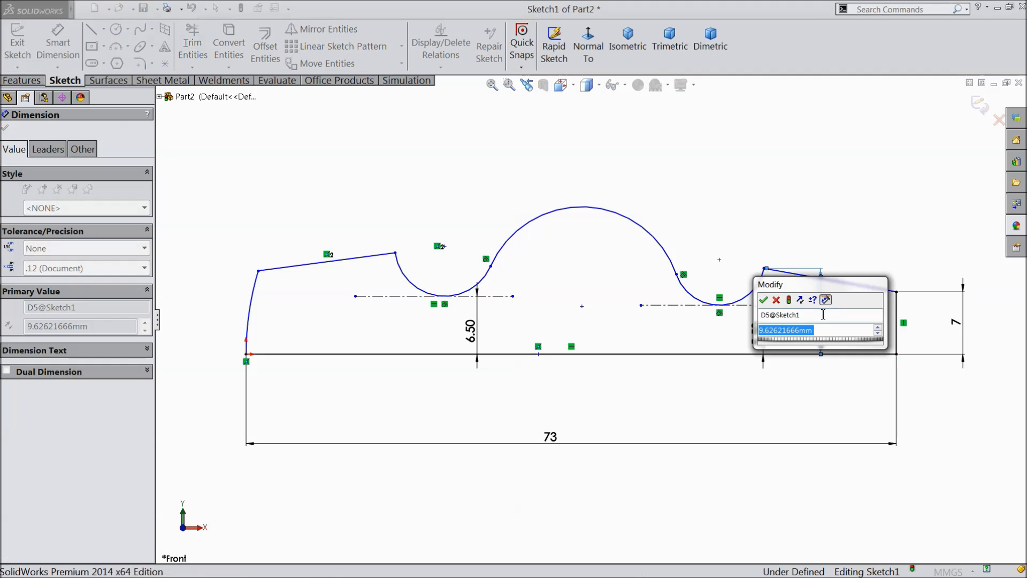
type("11")
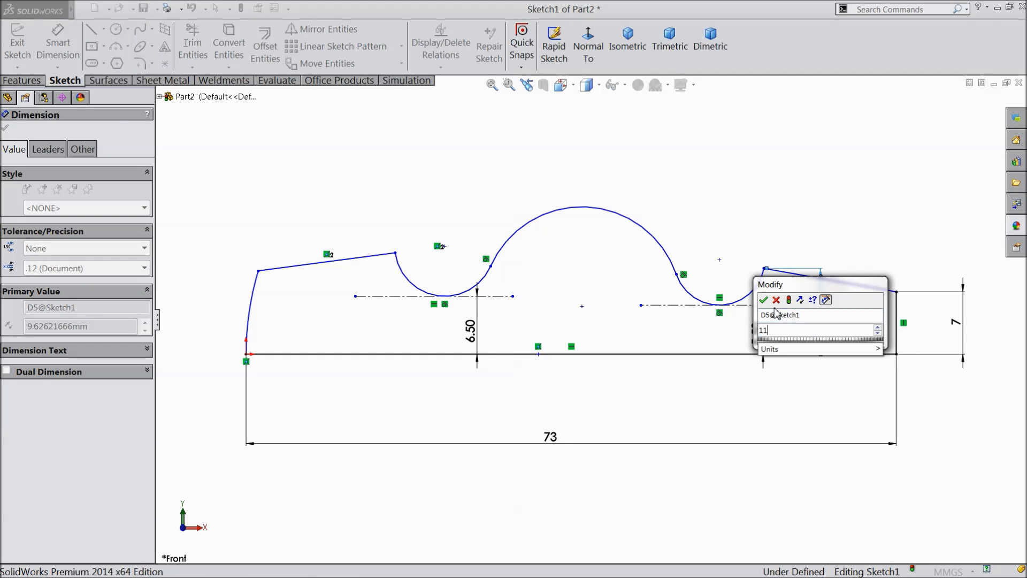
left_click(764, 300)
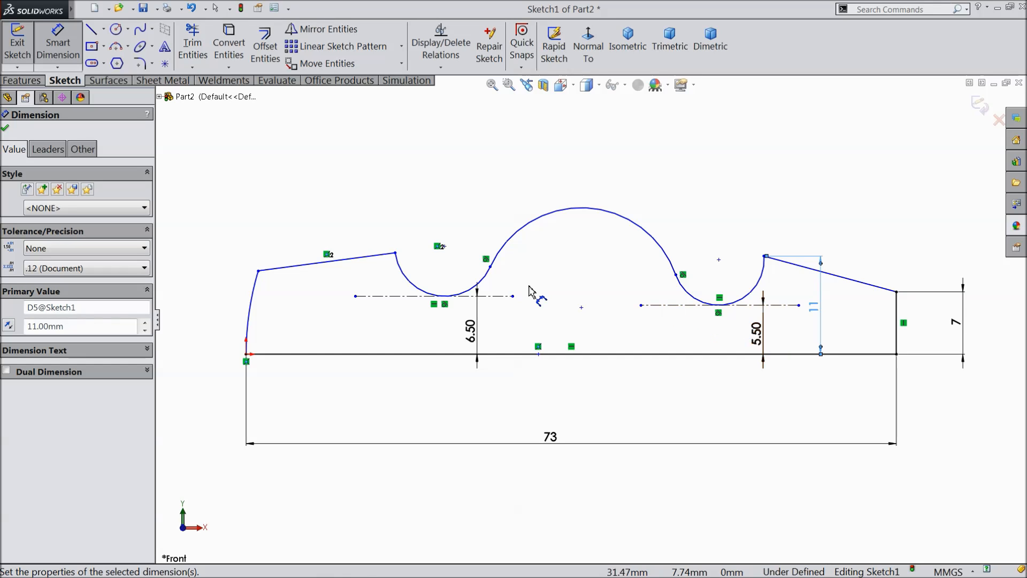
Step: Dimension the horizontal distance between the center points of the two concave arcs to 30 mm
left_click(444, 247)
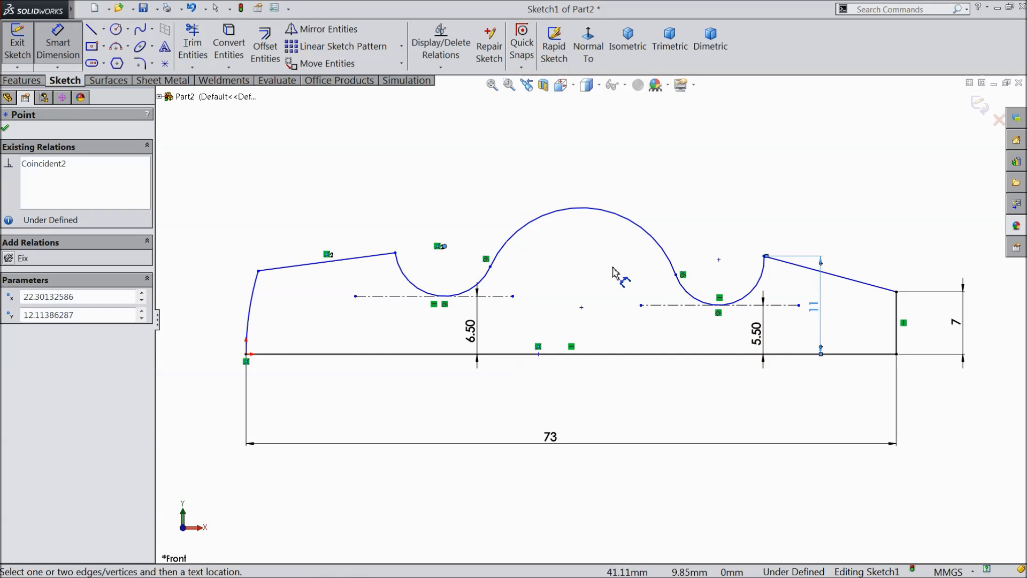
left_click(719, 260)
left_click(577, 166)
type("30")
left_click(519, 150)
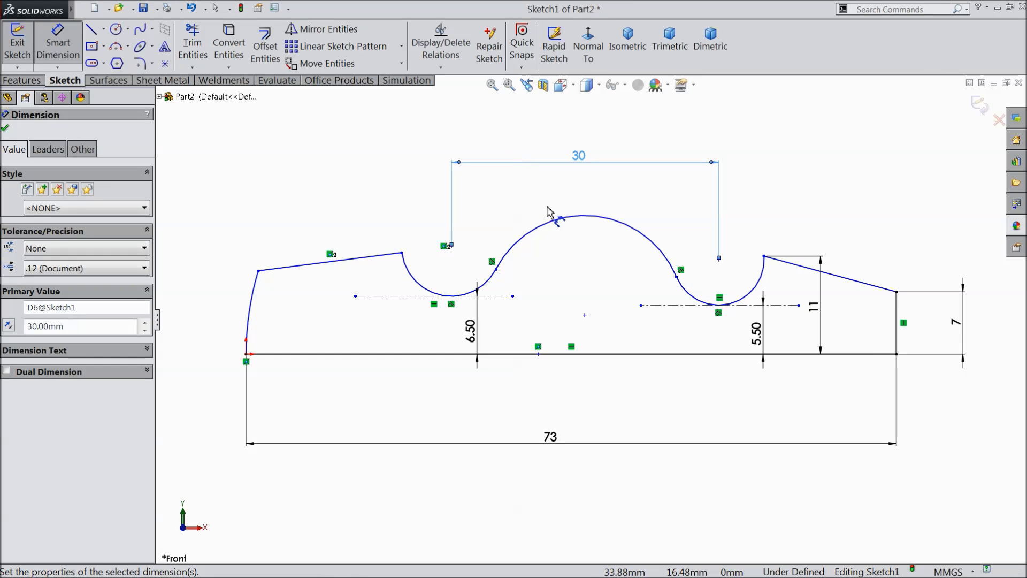
Step: Dimension the large convex arc's radius to 14 mm and leave the Smart Dimension command
left_click(570, 220)
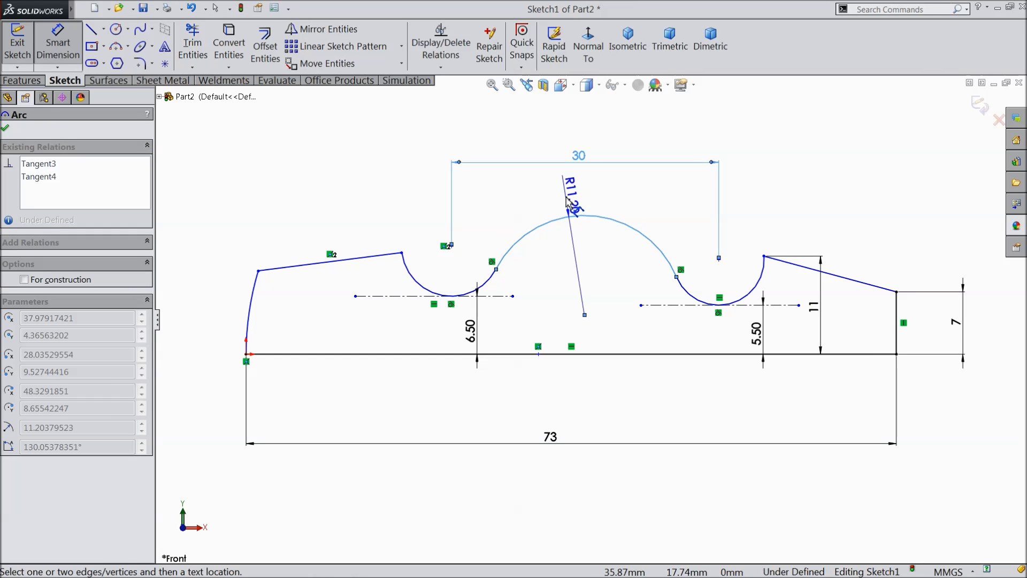
left_click(567, 200)
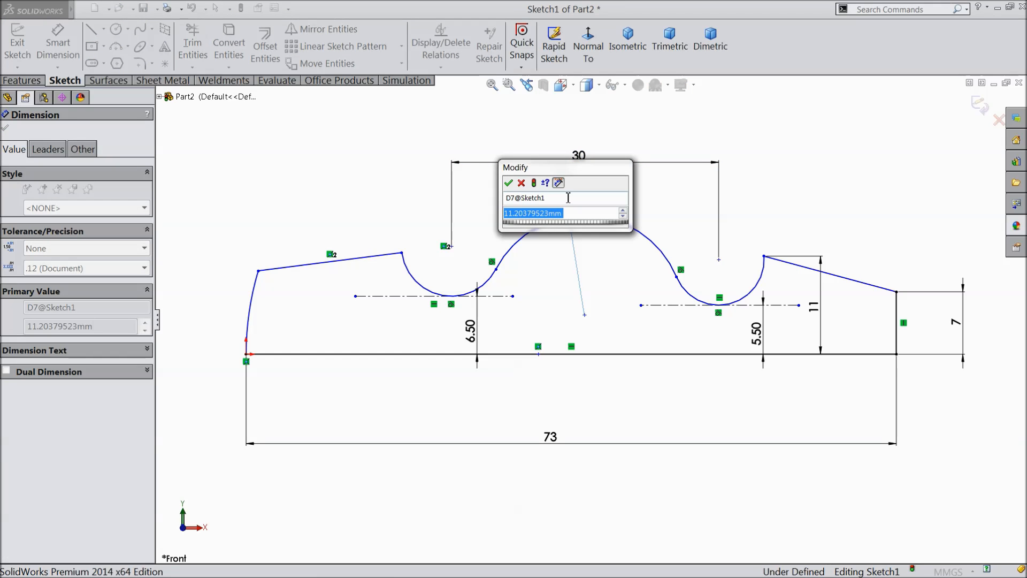
type("14")
left_click(509, 183)
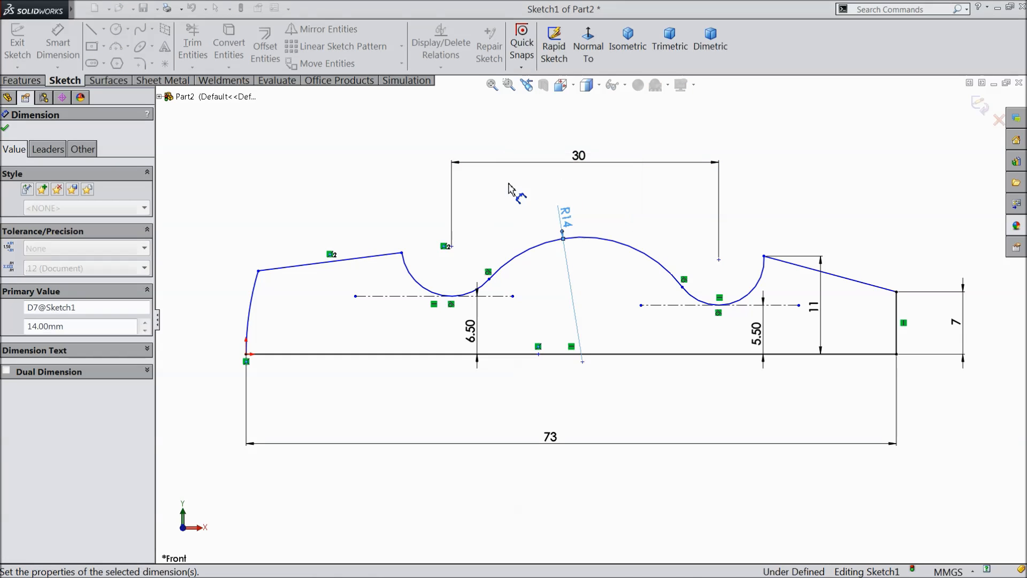
left_click(59, 42)
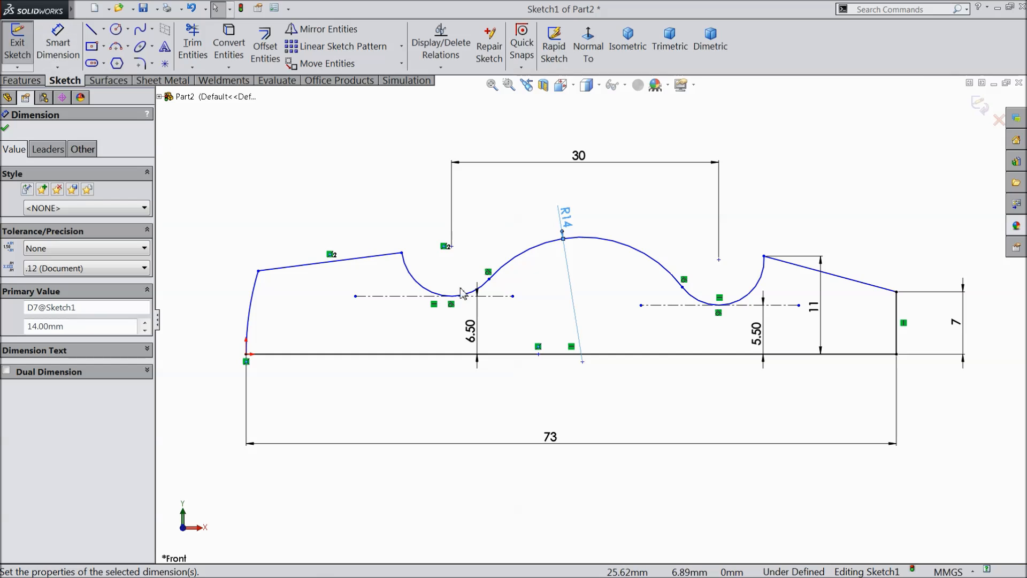
Step: Make the center point of the large convex arc coincident with the base line
left_click(583, 362)
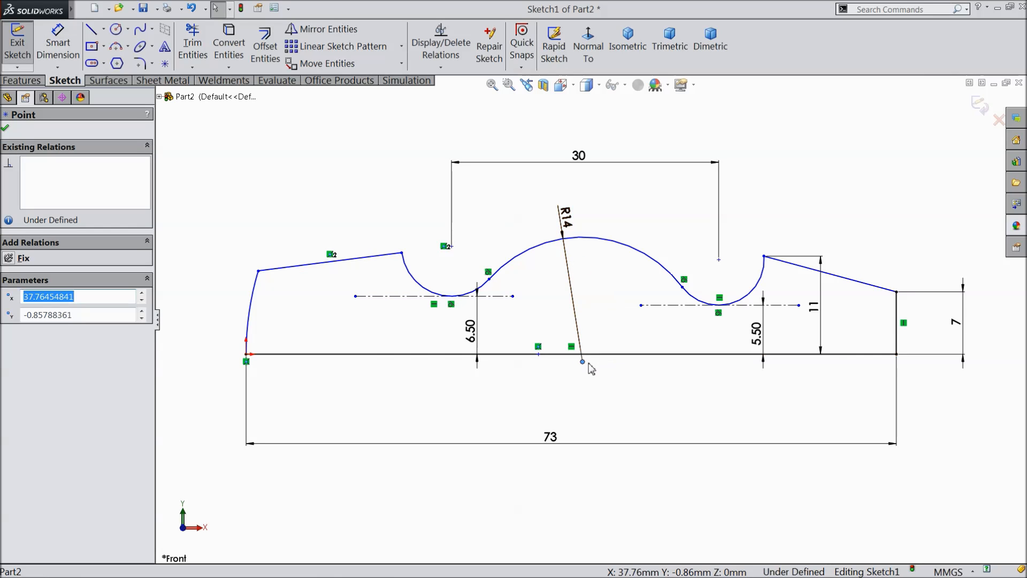
left_click(609, 354, "ctrl")
left_click(637, 307)
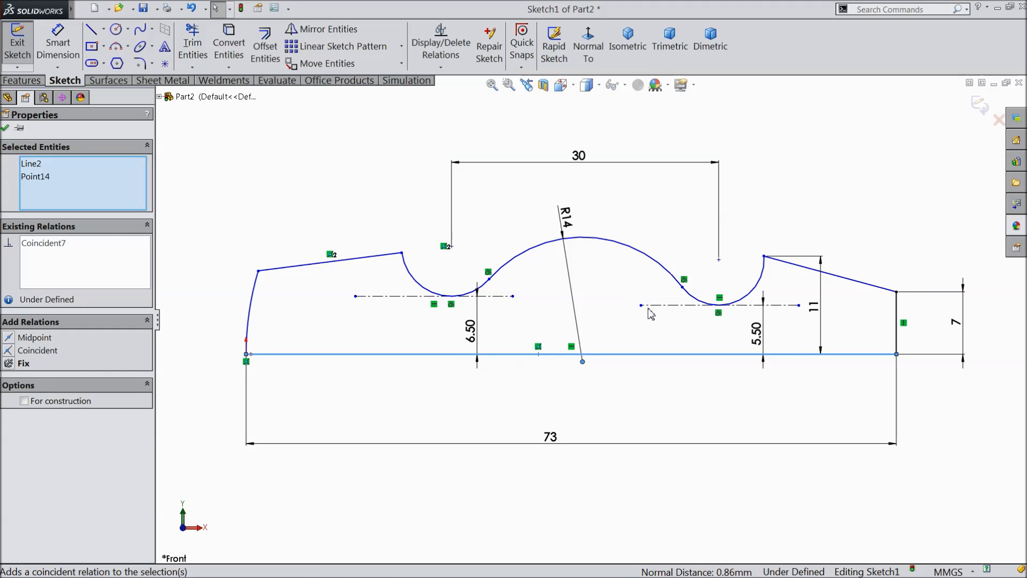
left_click(6, 129)
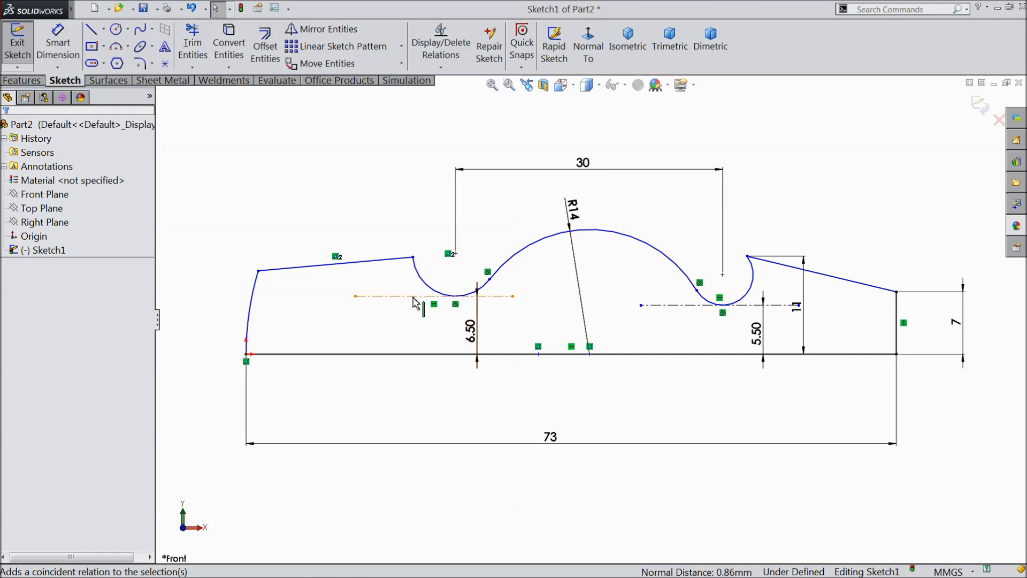
Step: Dimension the height of the left sloping line's inner endpoint above the base line to 10 mm
left_click(58, 43)
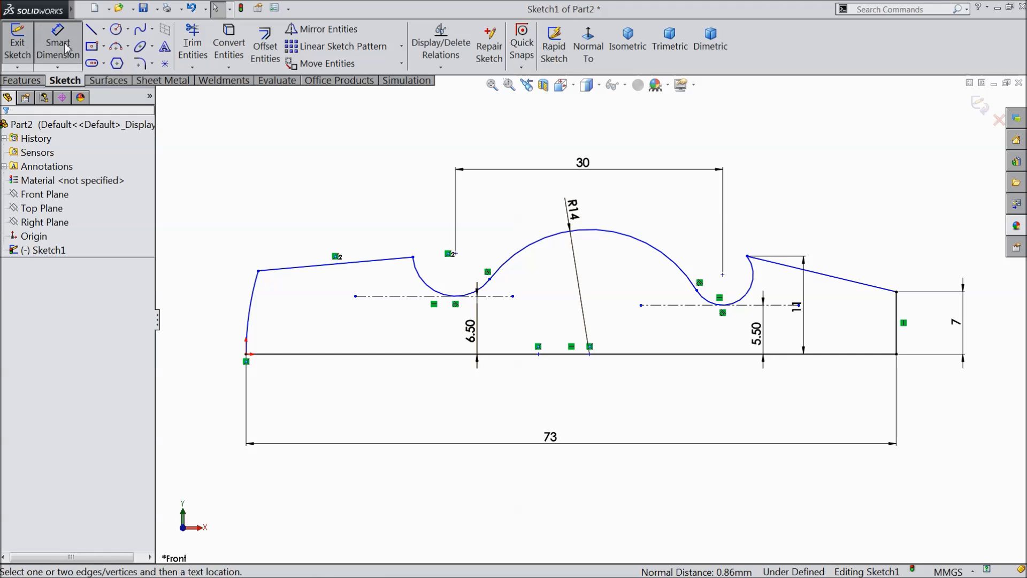
left_click(413, 257)
left_click(420, 354)
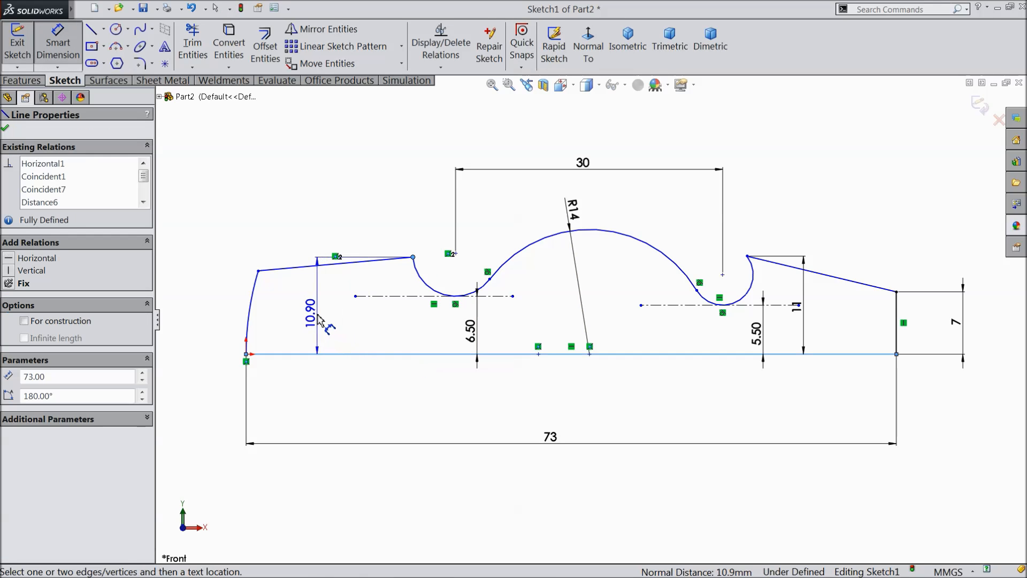
left_click(321, 321)
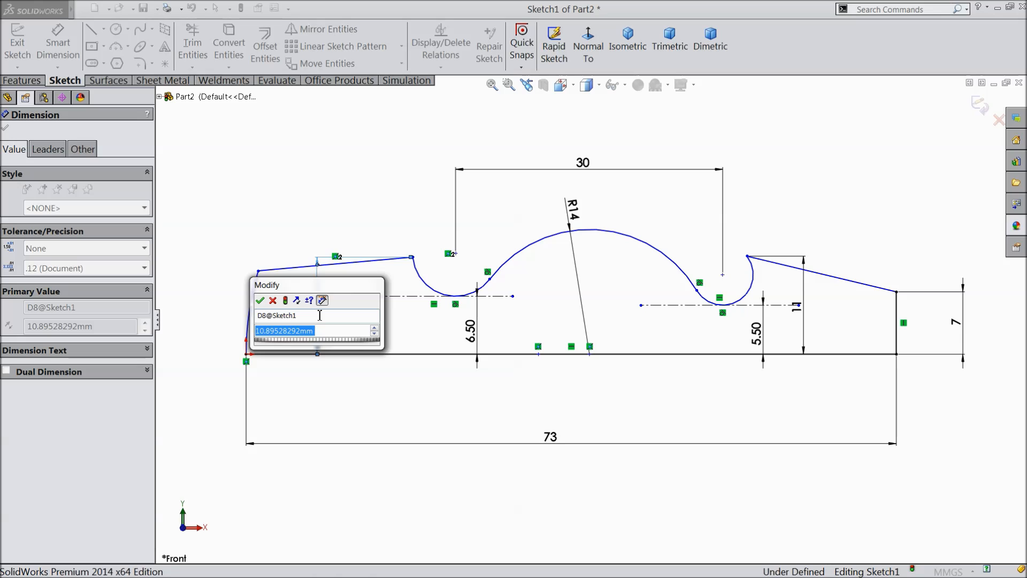
type("10")
left_click(260, 300)
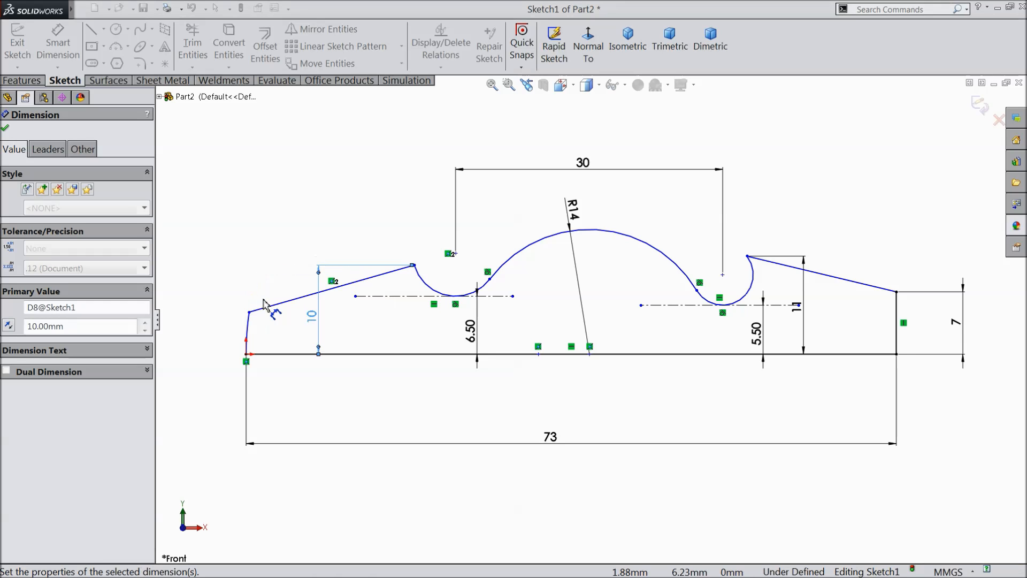
Step: Dimension the height of the left end arc's upper endpoint above the base line to 9.018 mm
left_click(250, 312)
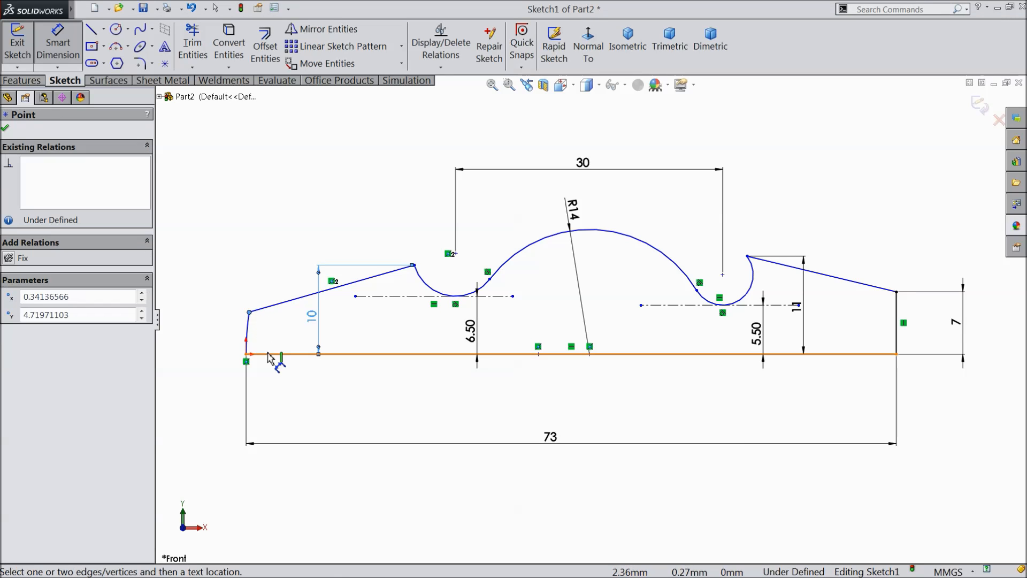
left_click(268, 354)
left_click(228, 332)
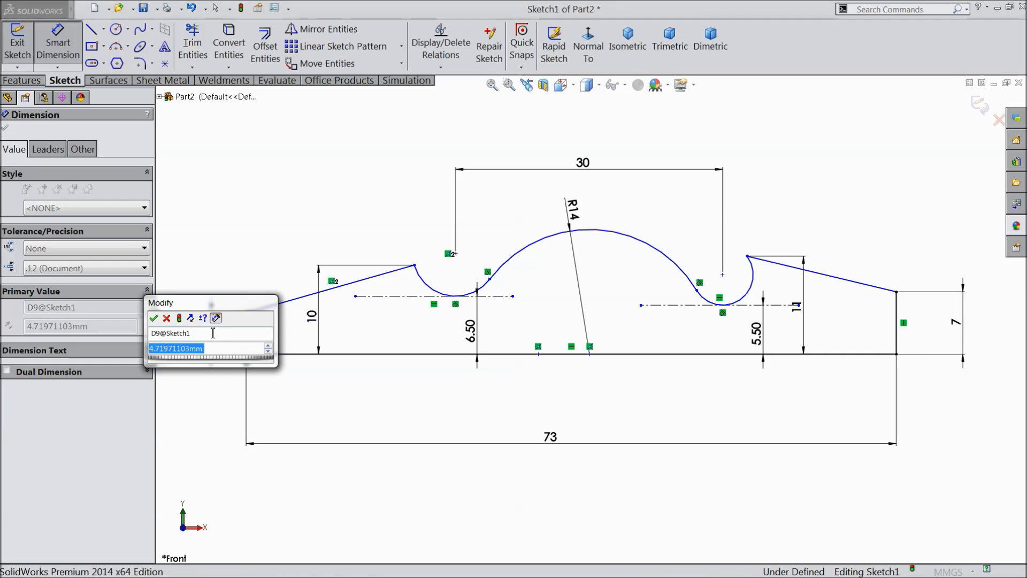
type("9.018")
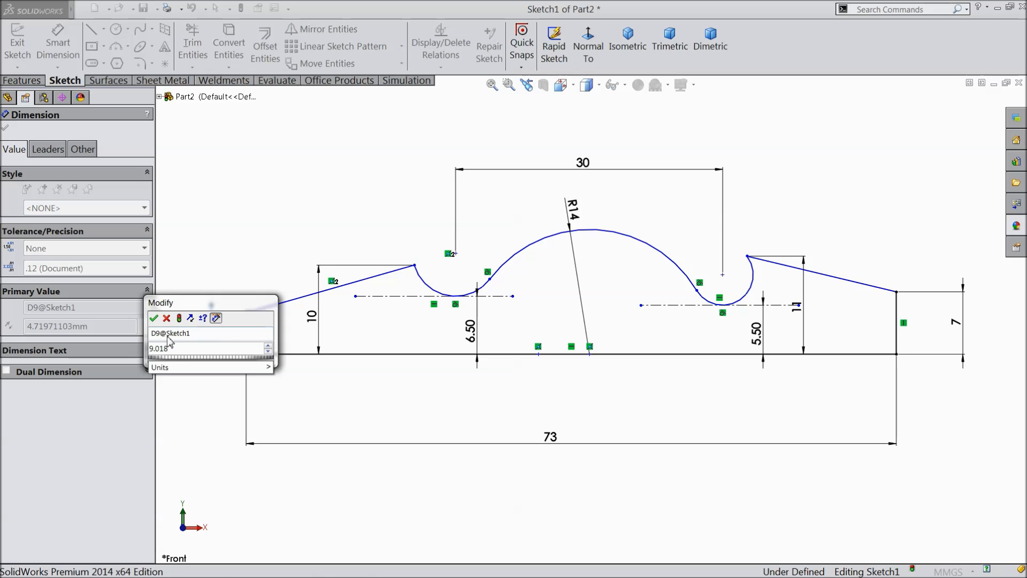
left_click(154, 318)
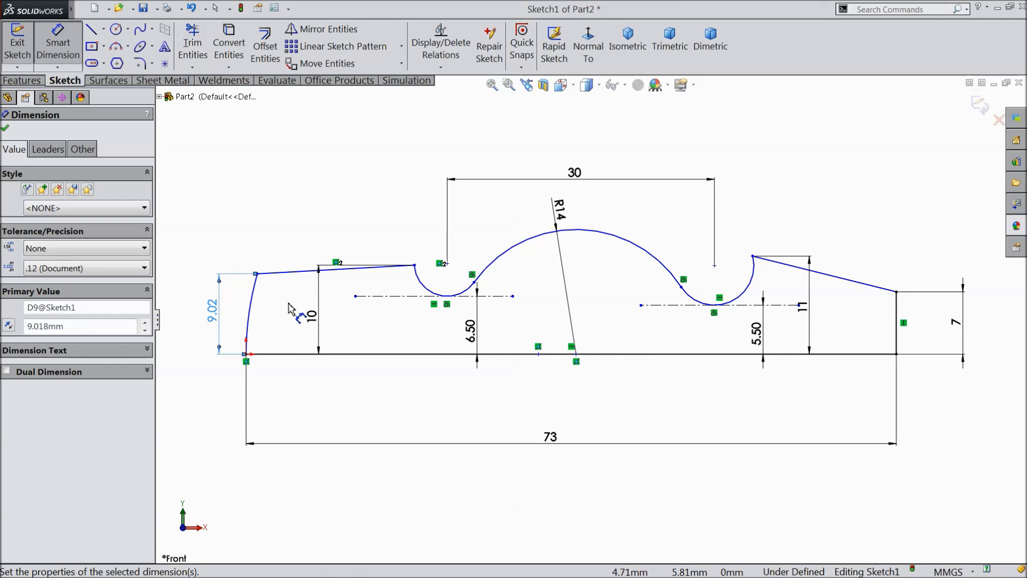
Step: Dimension the left end arc's radius to 125 mm and leave the Smart Dimension command
key("z")
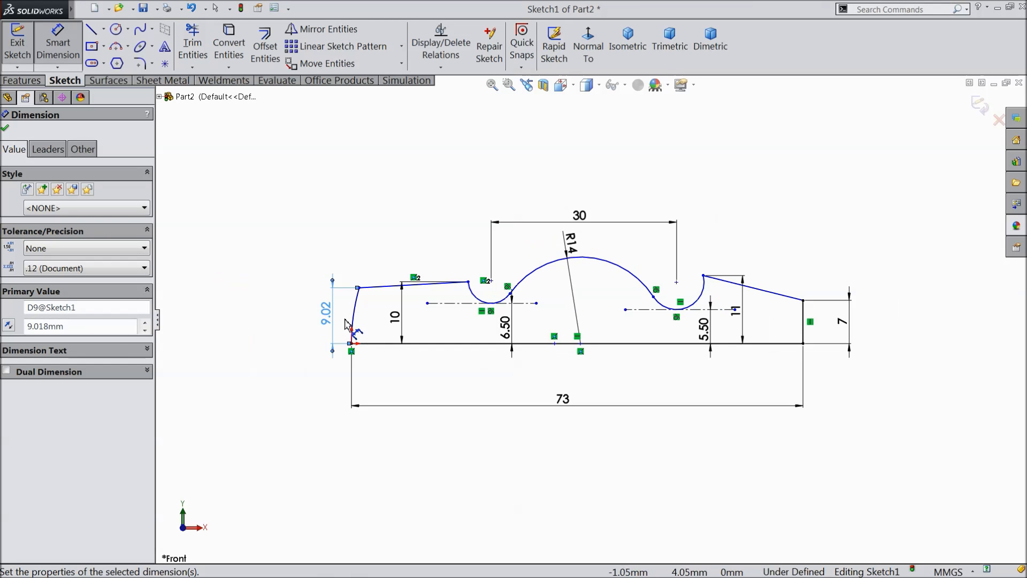
left_click(354, 323)
left_click(321, 313)
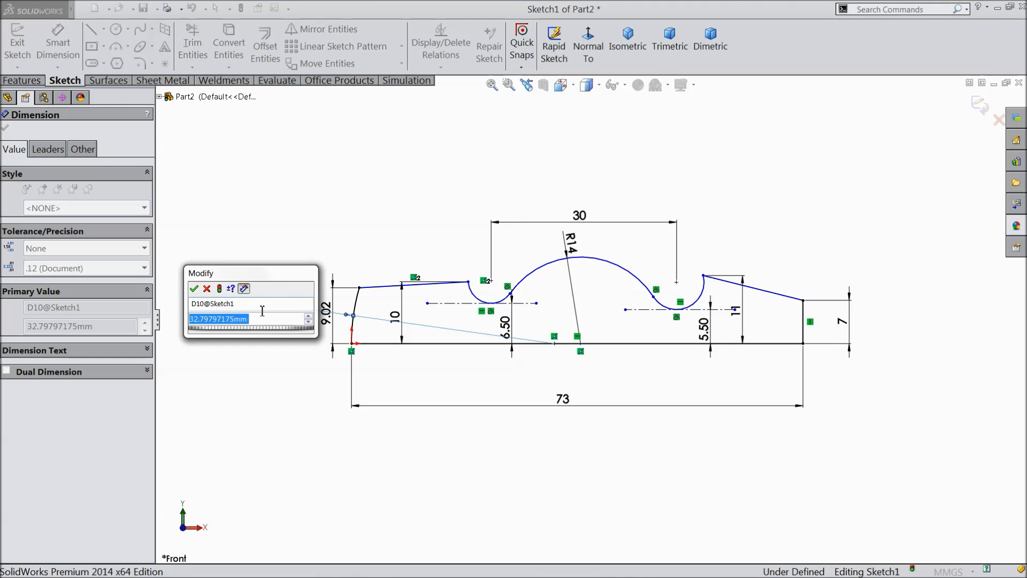
type("2")
key("BackSpace")
type("125")
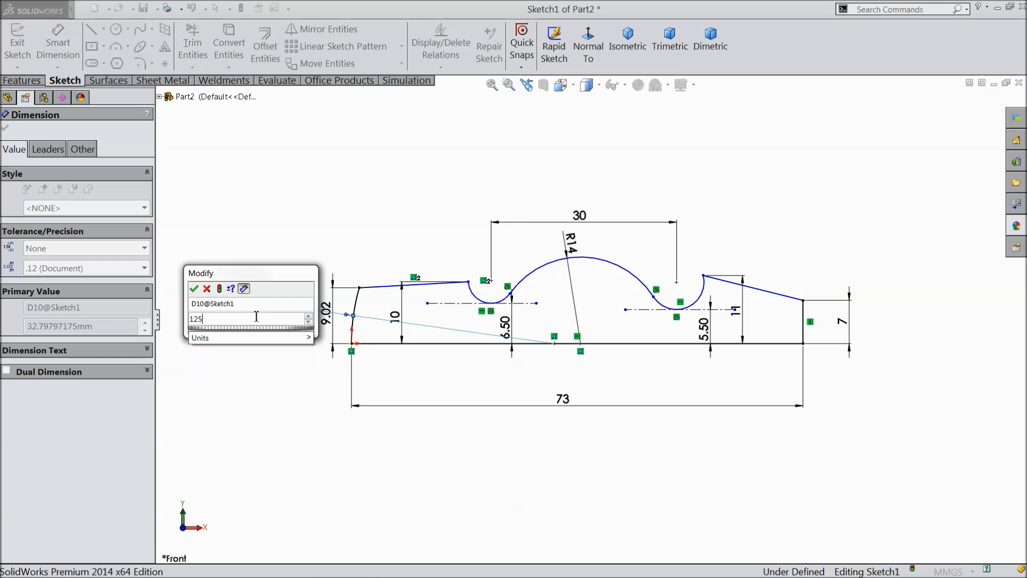
left_click(194, 289)
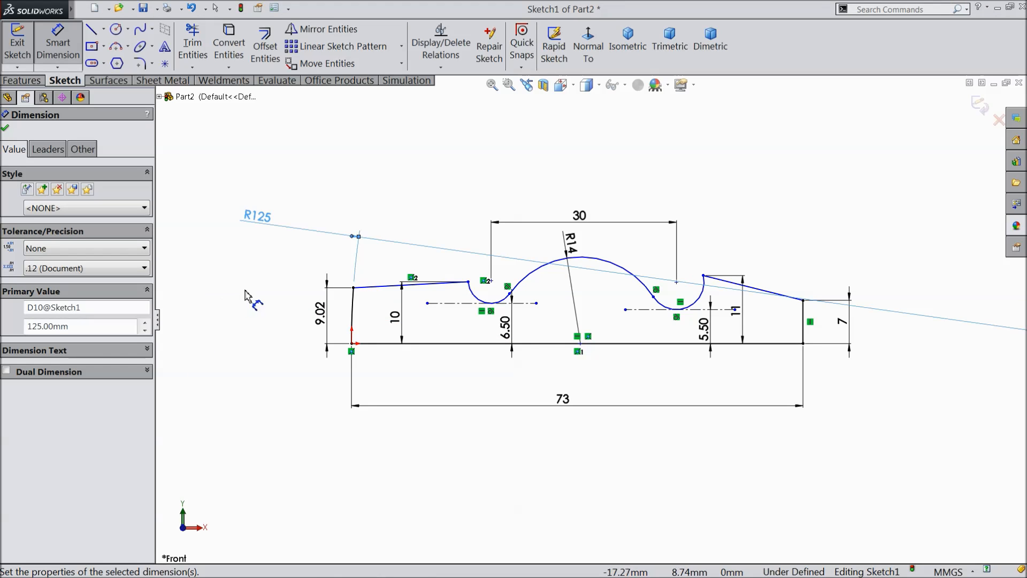
scroll(495, 316, "up", 2)
scroll(664, 316, "up", 1)
scroll(696, 315, "down", 1)
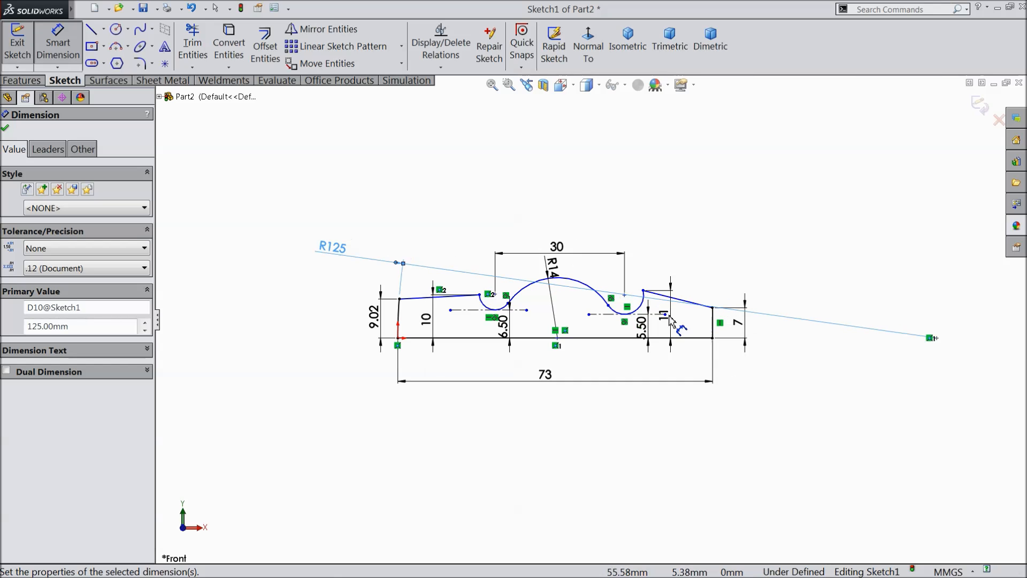
left_click(5, 128)
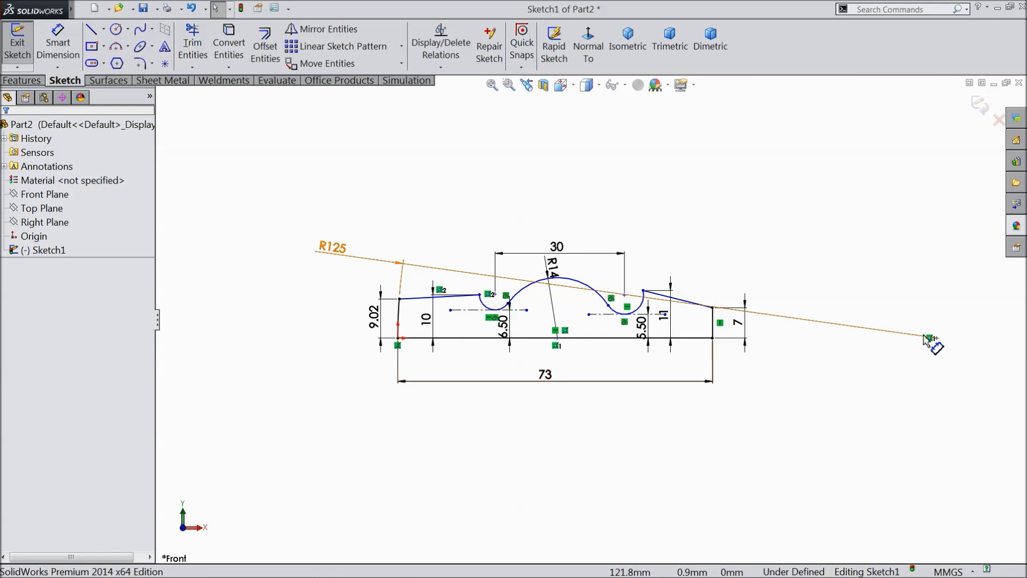
Step: Make the center point of the left end arc coincident with the base line
left_click(937, 338)
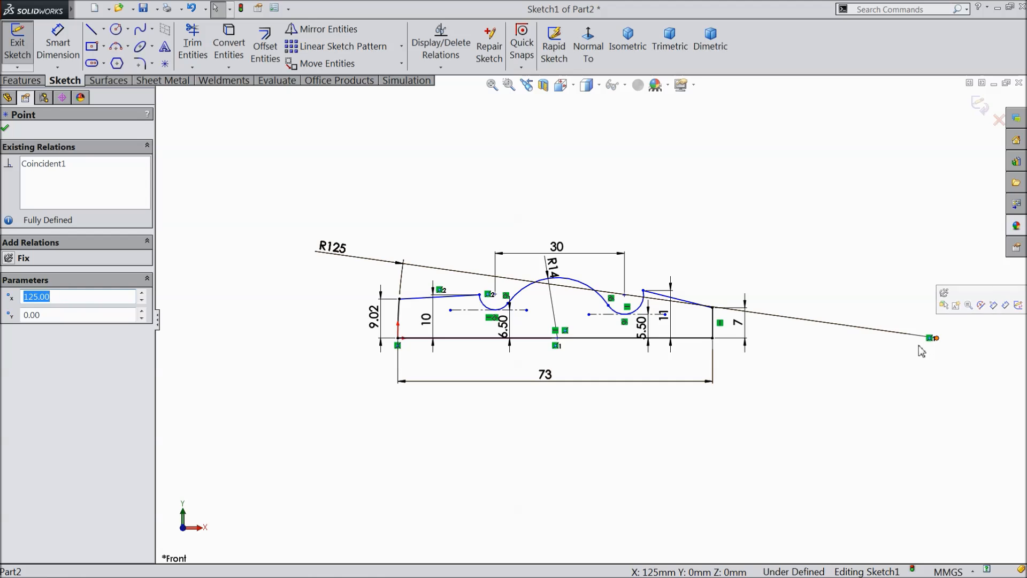
left_click(688, 338, "ctrl")
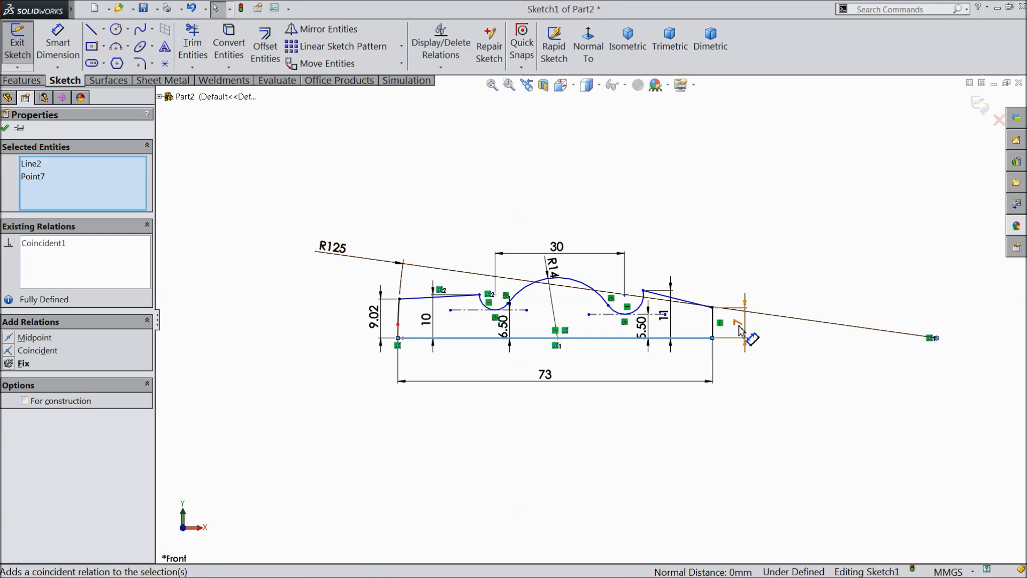
left_click(7, 129)
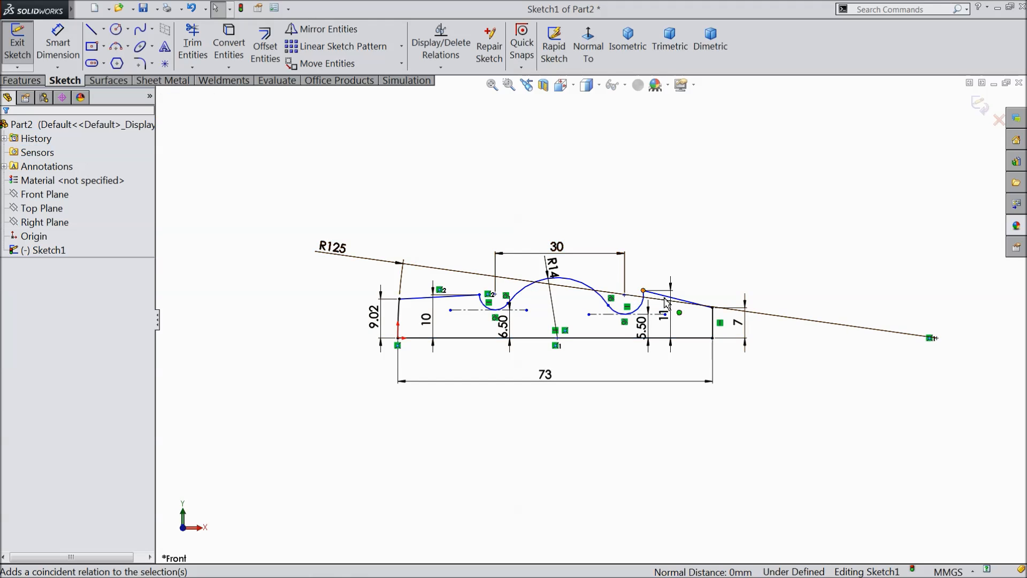
scroll(660, 289, "down", 3)
scroll(499, 316, "down", 3)
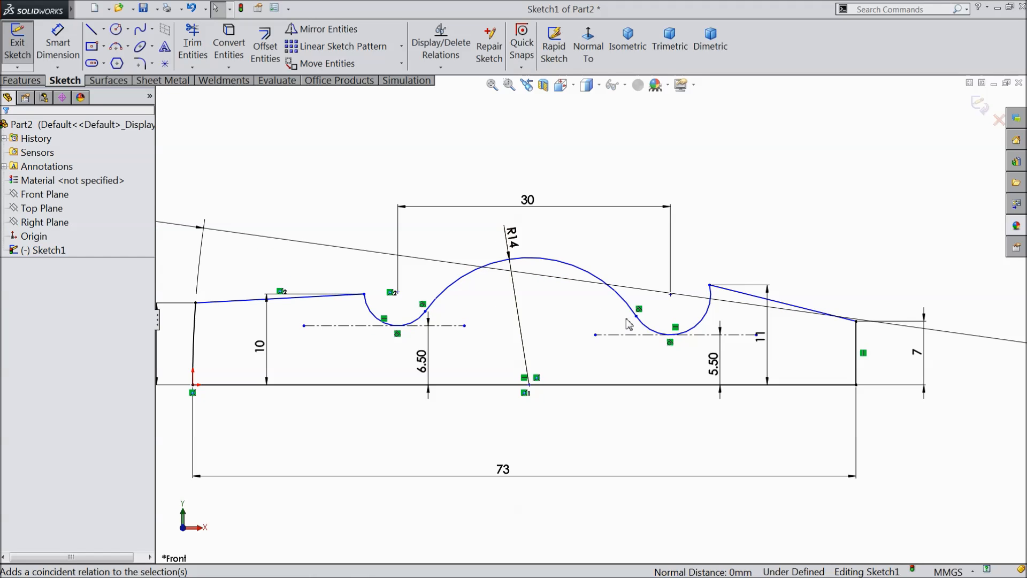
scroll(632, 325, "up", 2)
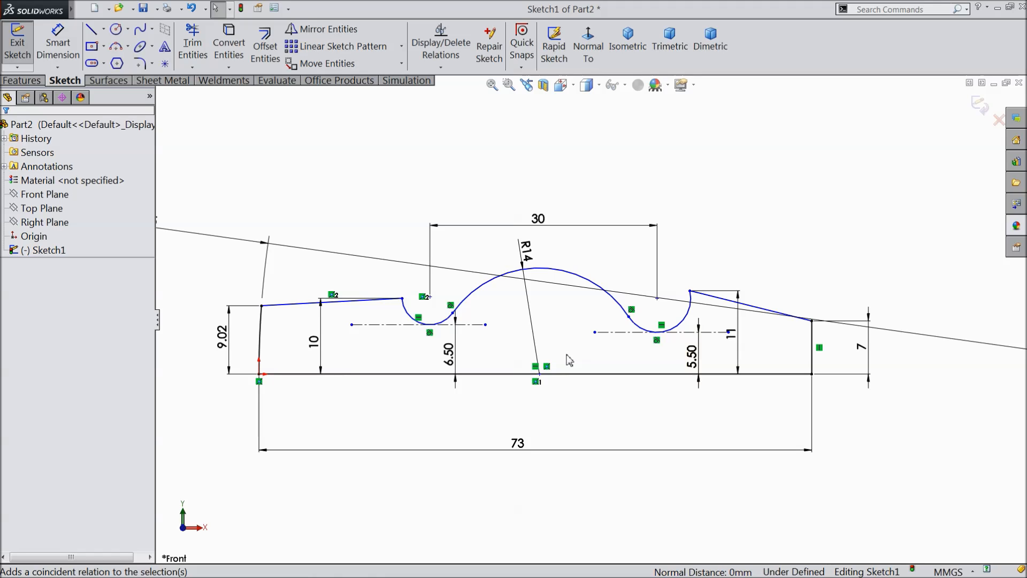
Step: Dimension the horizontal distance from the origin to the left sloping line's inner endpoint to 18 mm and leave the command
left_click(57, 43)
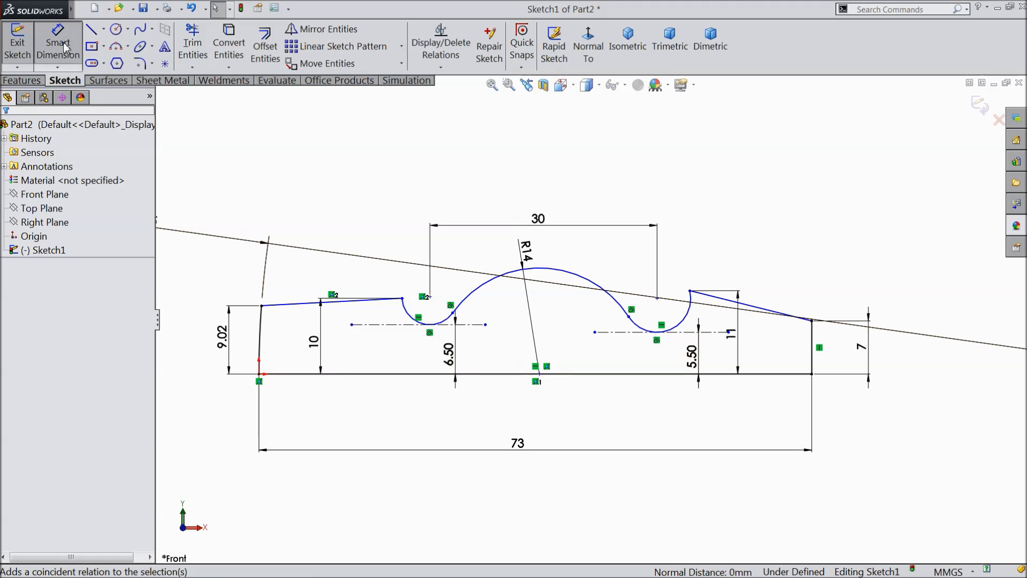
left_click(261, 306)
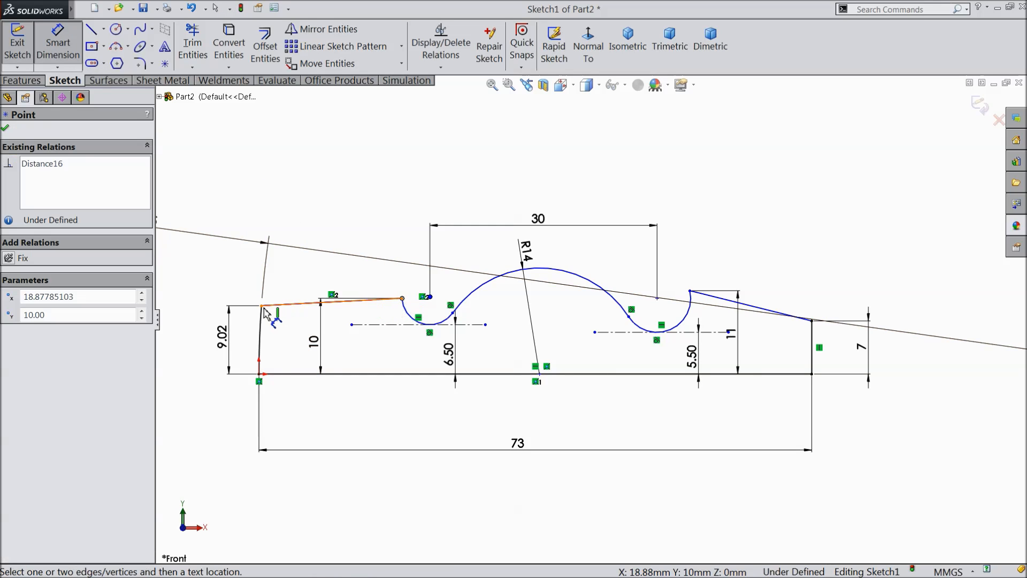
left_click(259, 375)
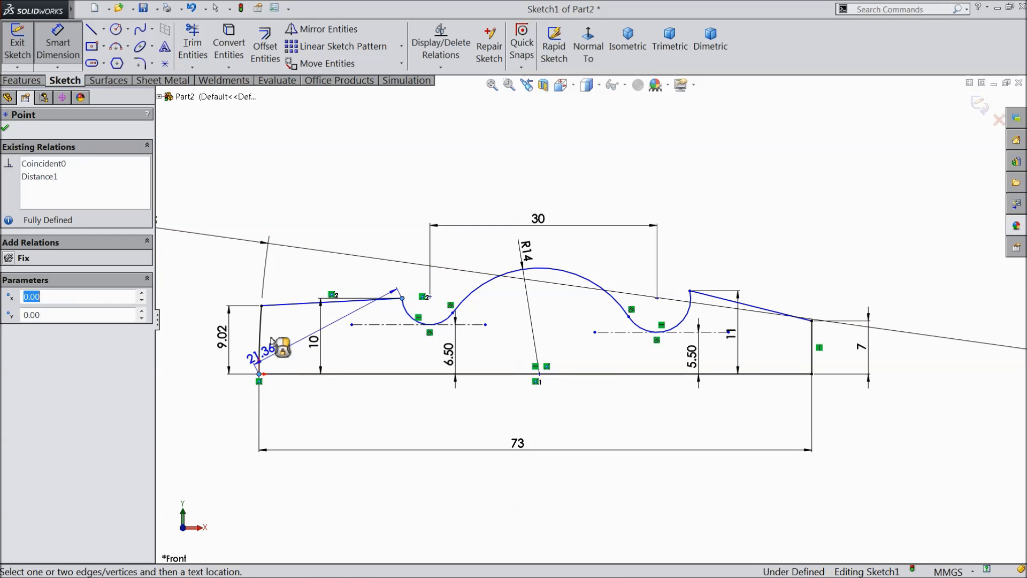
left_click(326, 205)
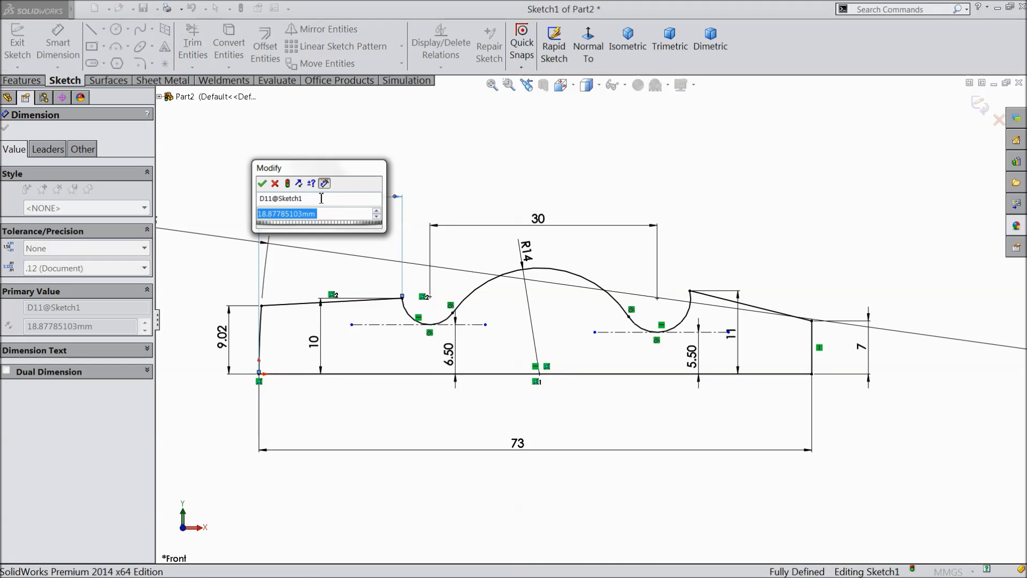
left_click(262, 183)
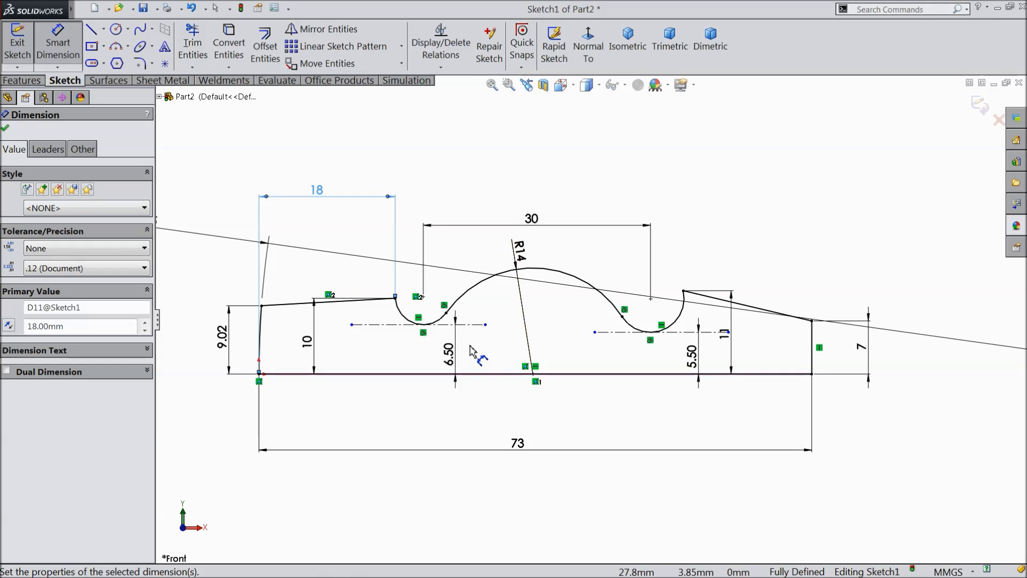
left_click(5, 127)
Step: Revolve the half profile 360 degrees around the base line into a solid
left_click(22, 80)
left_click(67, 55)
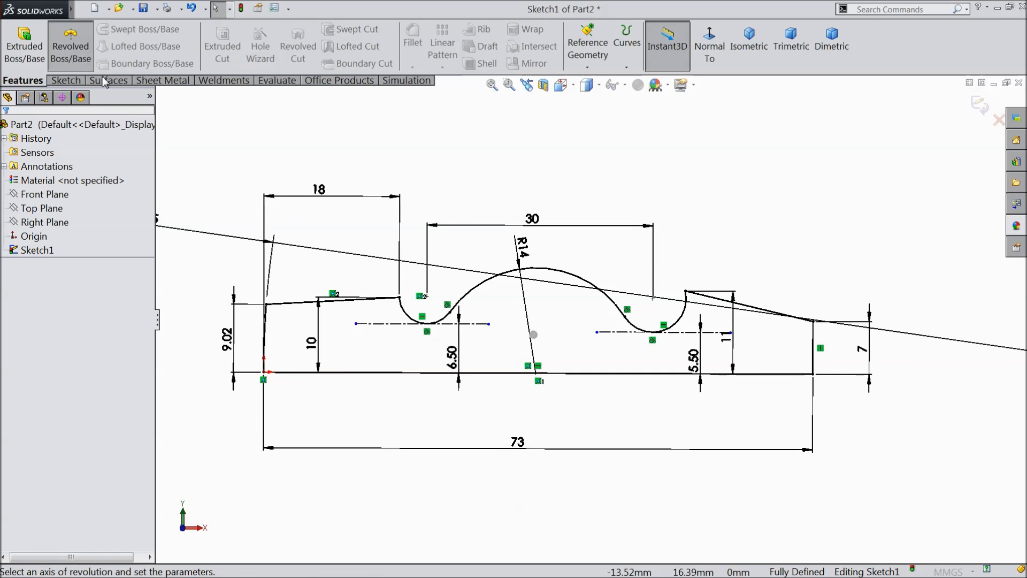
left_click(599, 364)
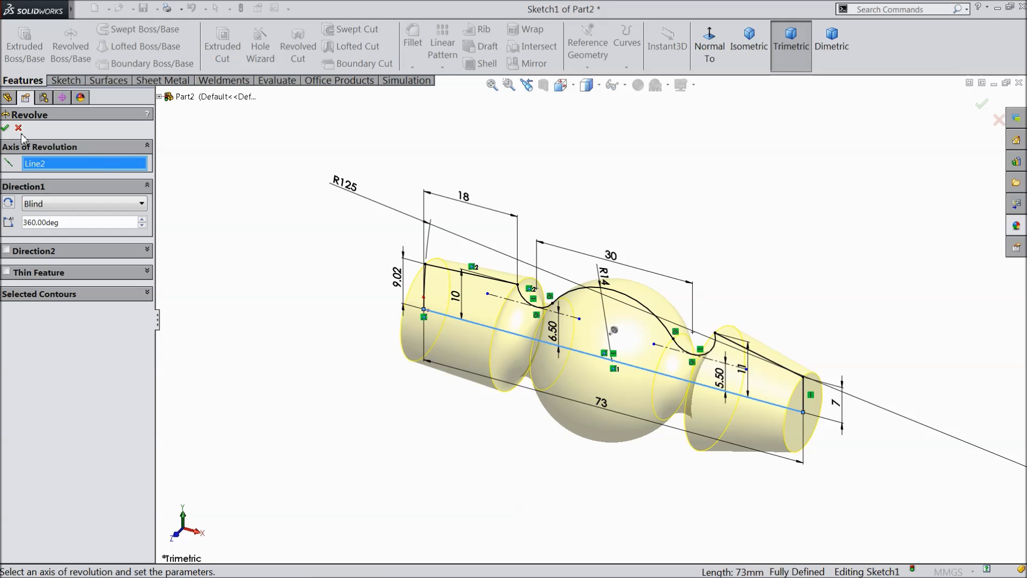
left_click(5, 129)
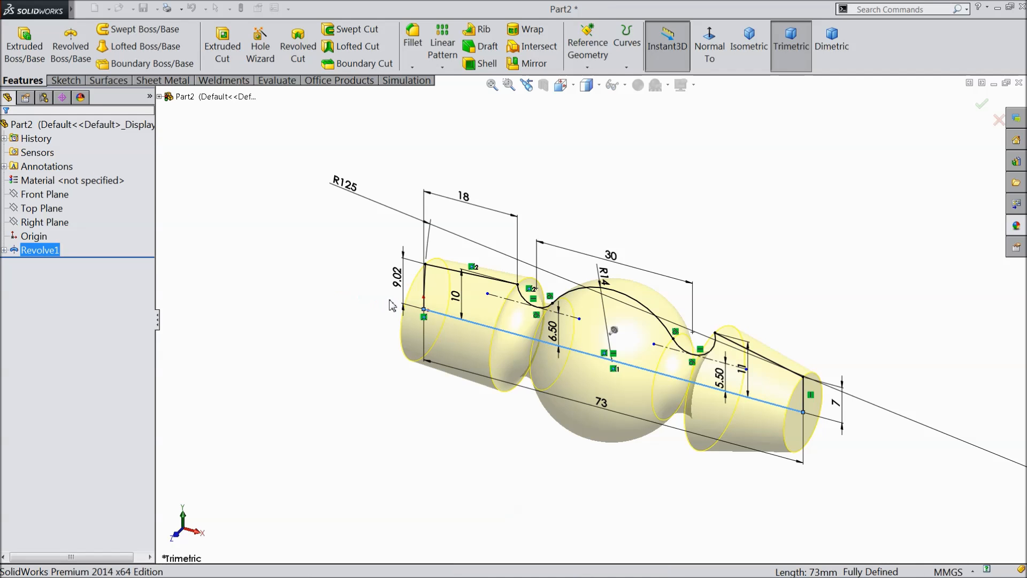
scroll(386, 299, "up", 2)
mouse_move(386, 311)
middle_mouse_down()
mouse_move(446, 319)
mouse_move(390, 305)
mouse_move(404, 230)
mouse_move(418, 240)
mouse_move(404, 279)
middle_mouse_up()
left_click(402, 278)
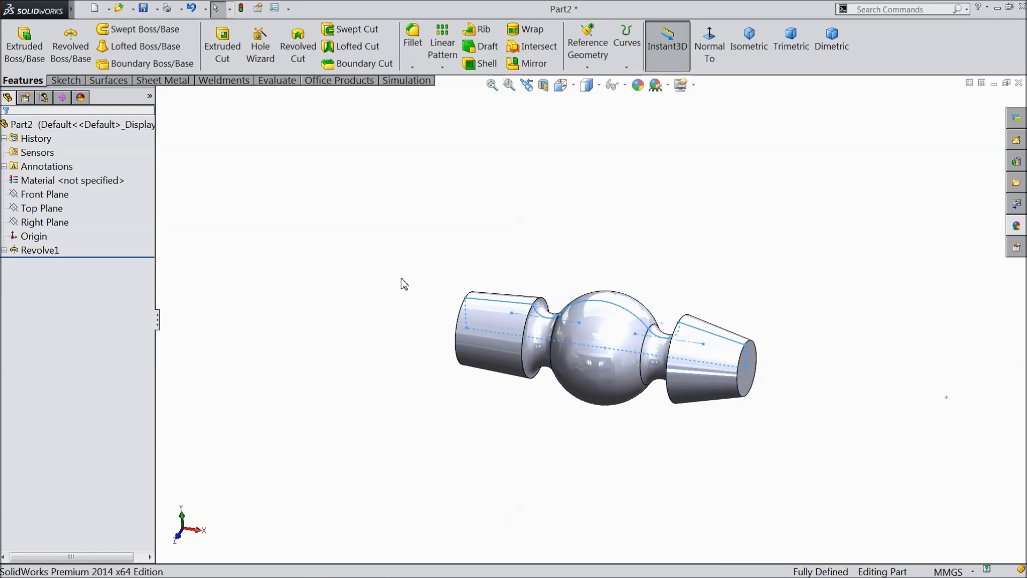
Step: Start a new sketch on the Top Plane and view it face-on
left_click(60, 209)
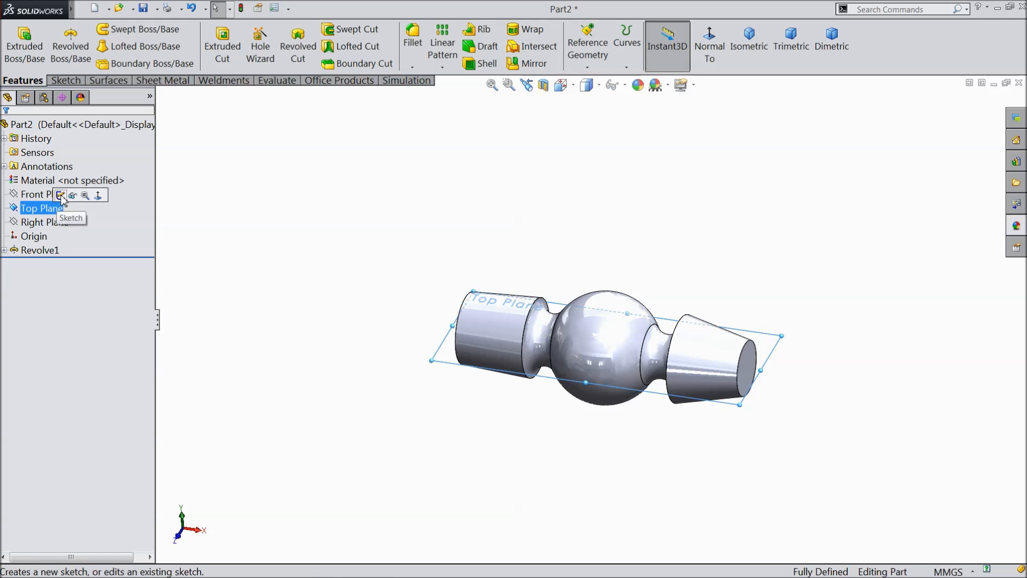
left_click(69, 196)
left_click(710, 43)
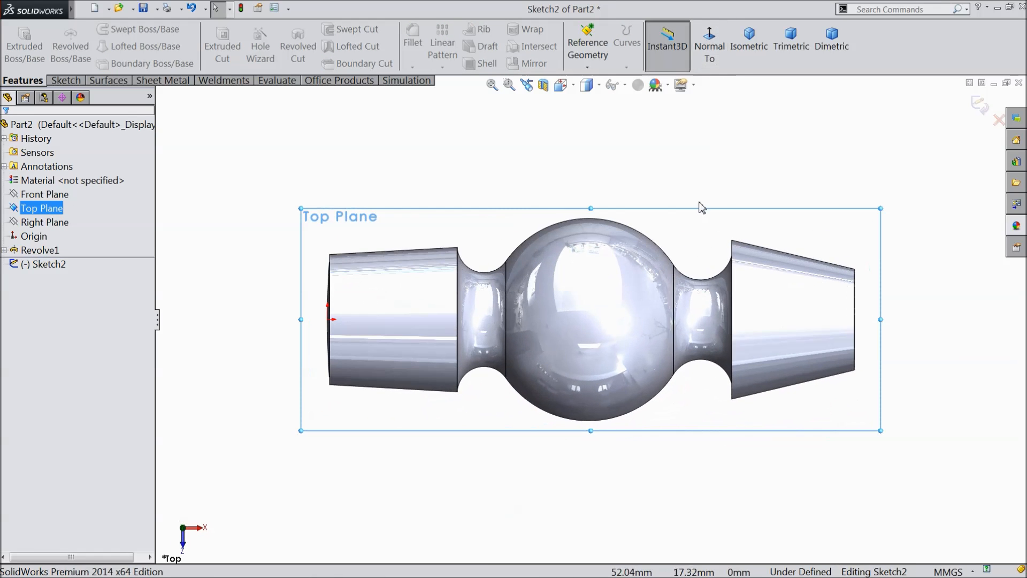
Step: Sketch a horizontal centerline along the part's axis from the origin to the narrow right end face, and leave the command
left_click(63, 79)
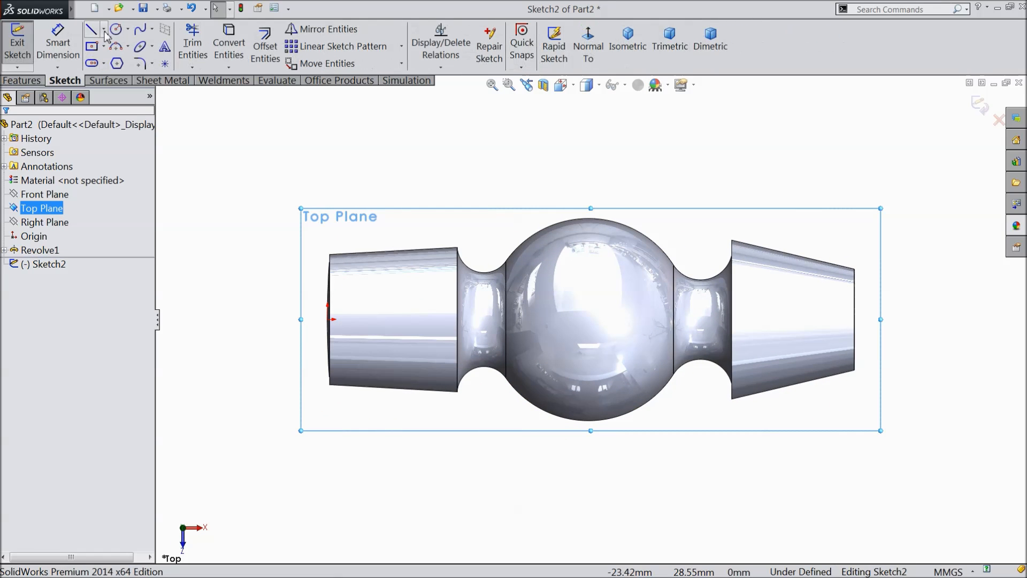
left_click(119, 63)
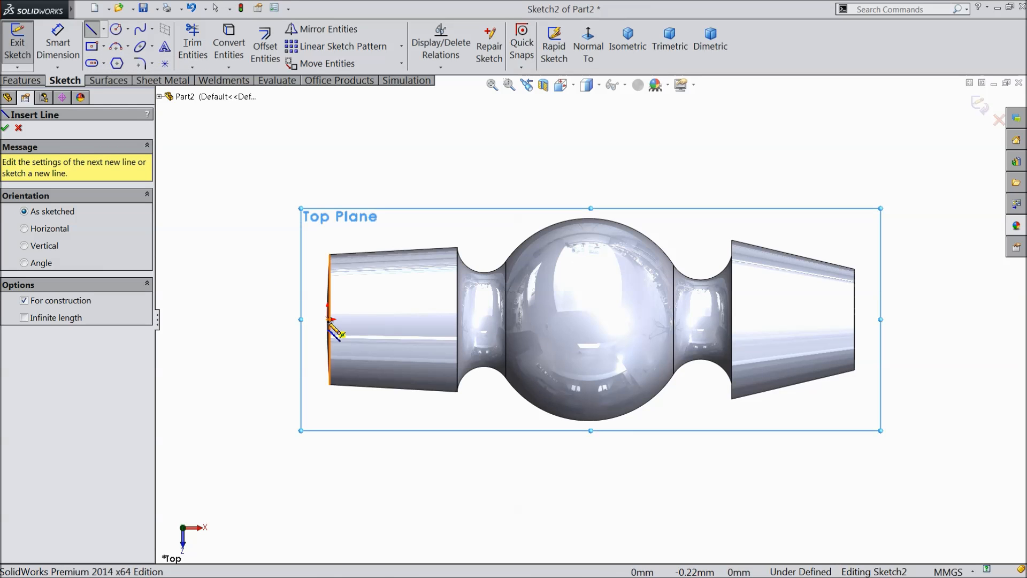
left_click(328, 320)
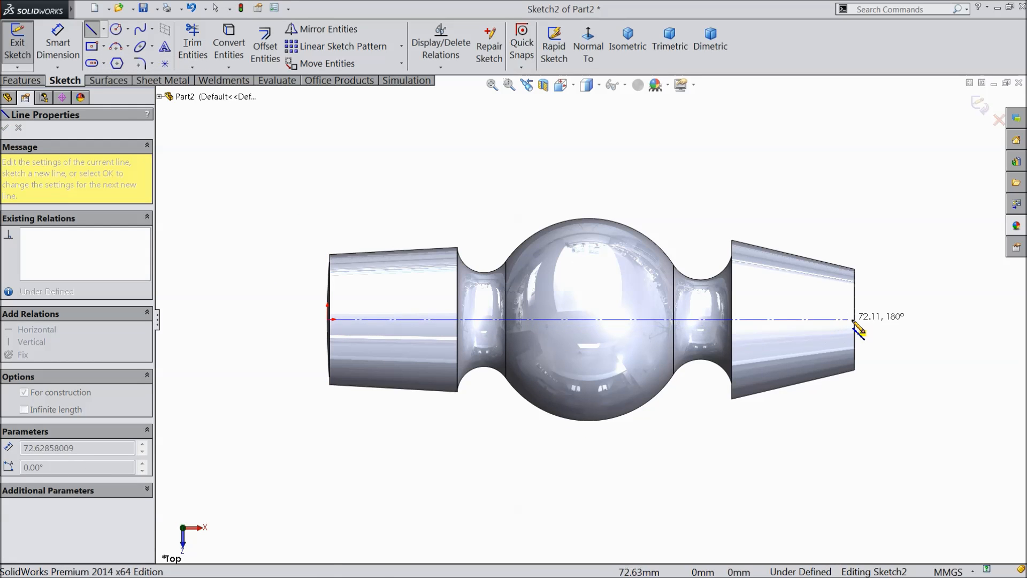
left_click(855, 320)
right_click(883, 275)
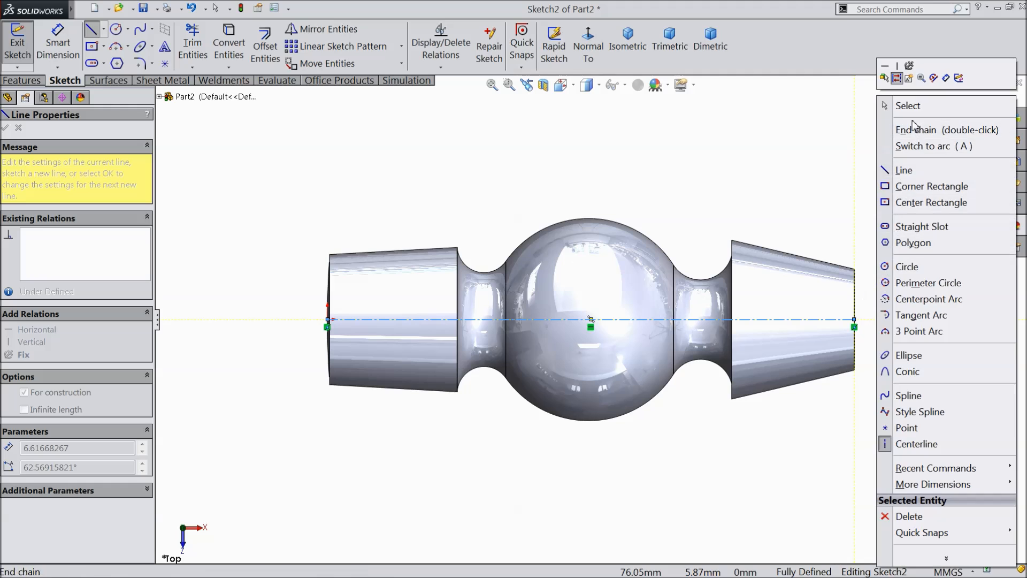
left_click(902, 106)
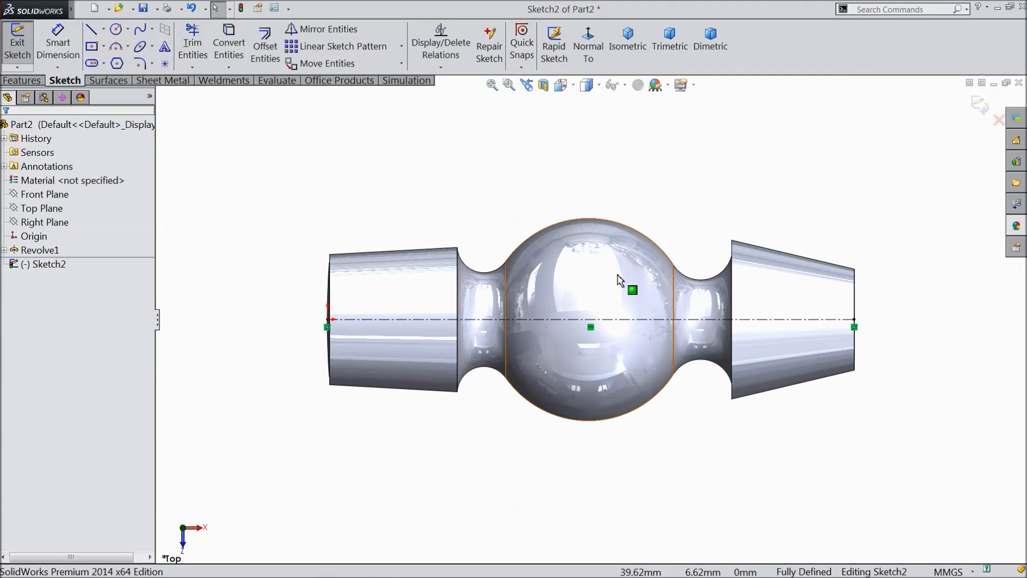
Step: Sketch a sloping line about 17 mm long across the upper half of the right cone, from its end face to its inner edge
left_click(91, 32)
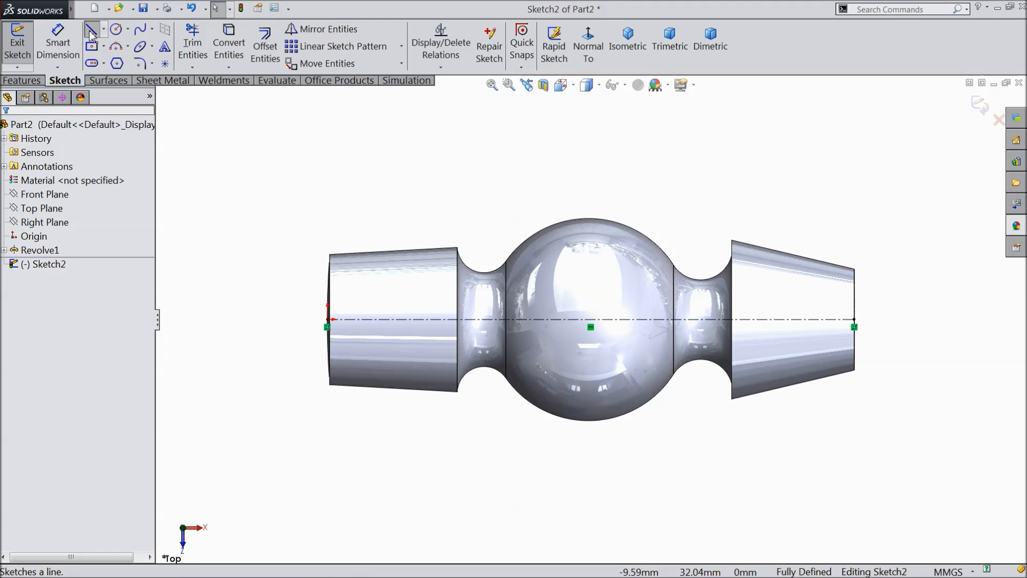
scroll(842, 310, "down", 1)
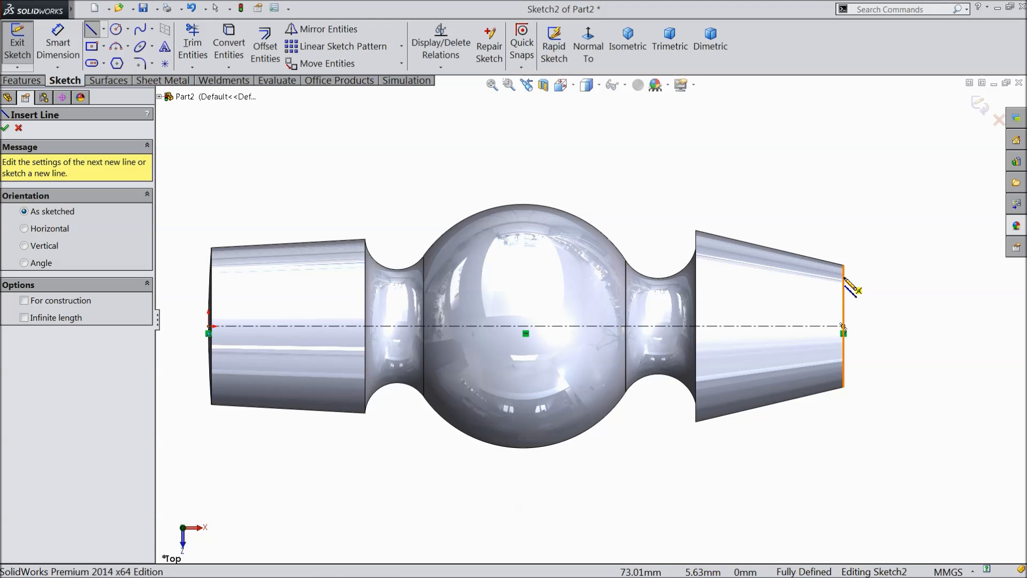
left_click(844, 277)
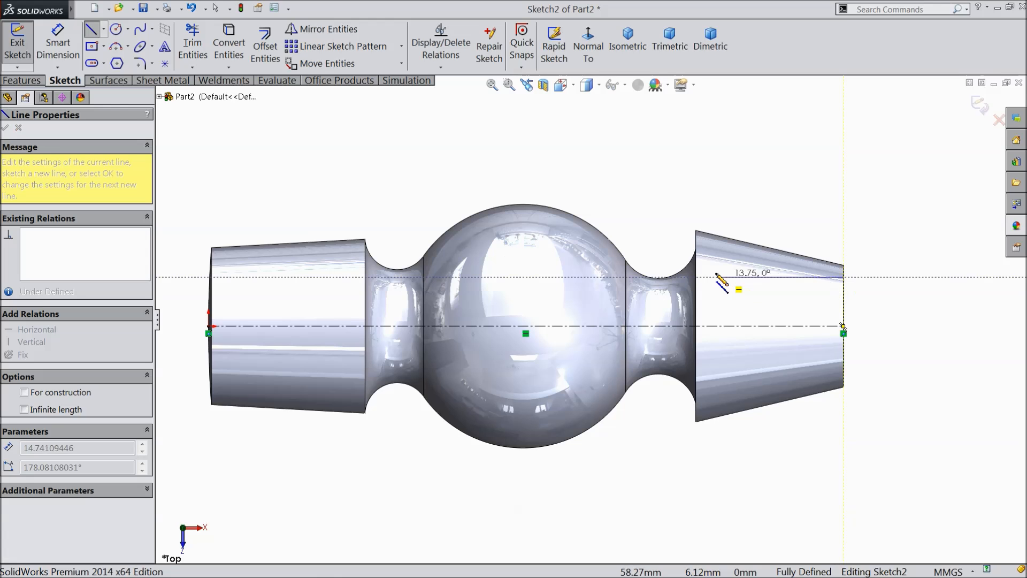
left_click(697, 260)
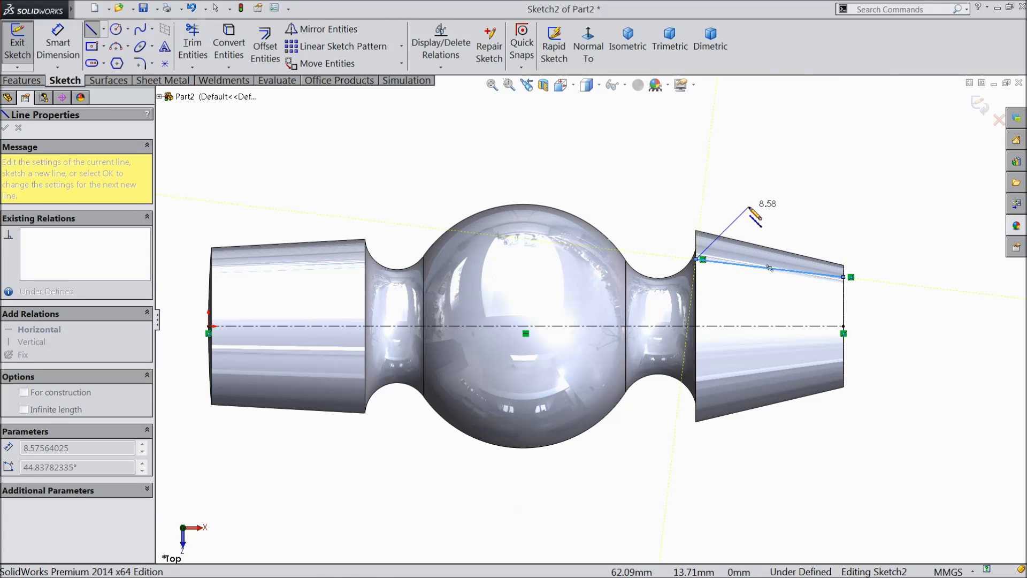
right_click(753, 53)
left_click(783, 98)
Step: Close the profile with lines about 5.8 mm up from the sloping line's outer endpoint, across to the cone's corner, into the neck and back
key("l")
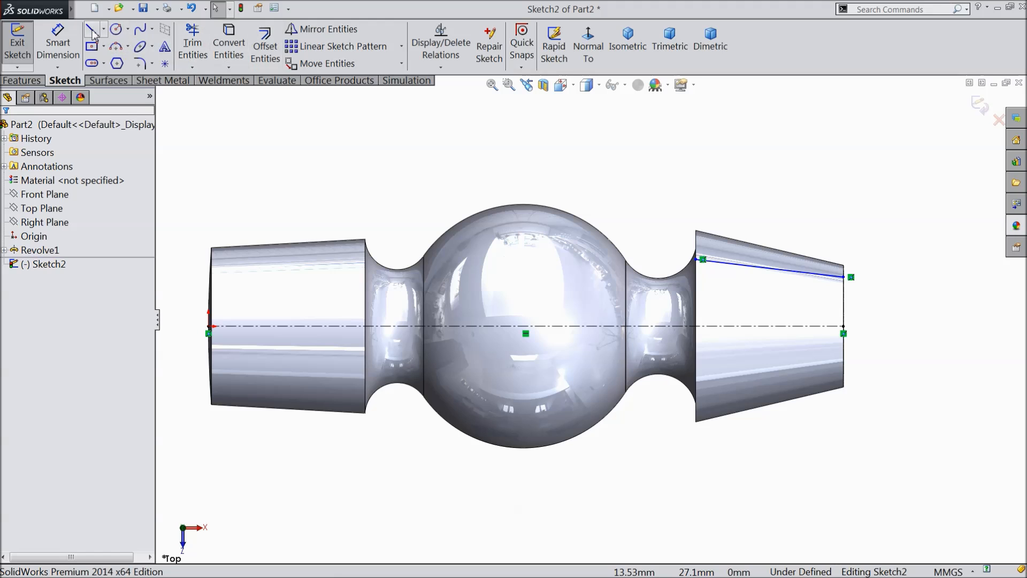
left_click(845, 278)
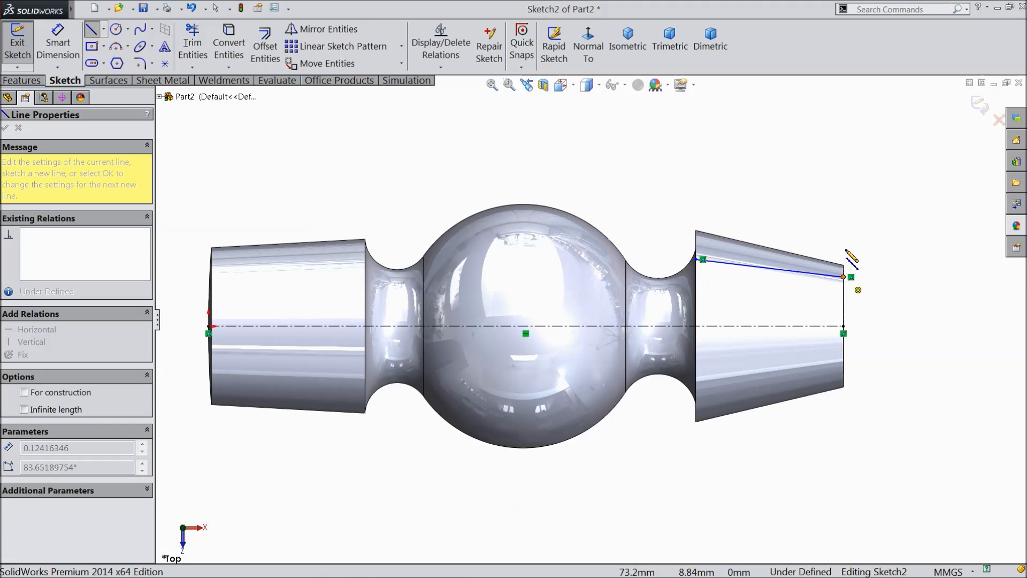
left_click(844, 227)
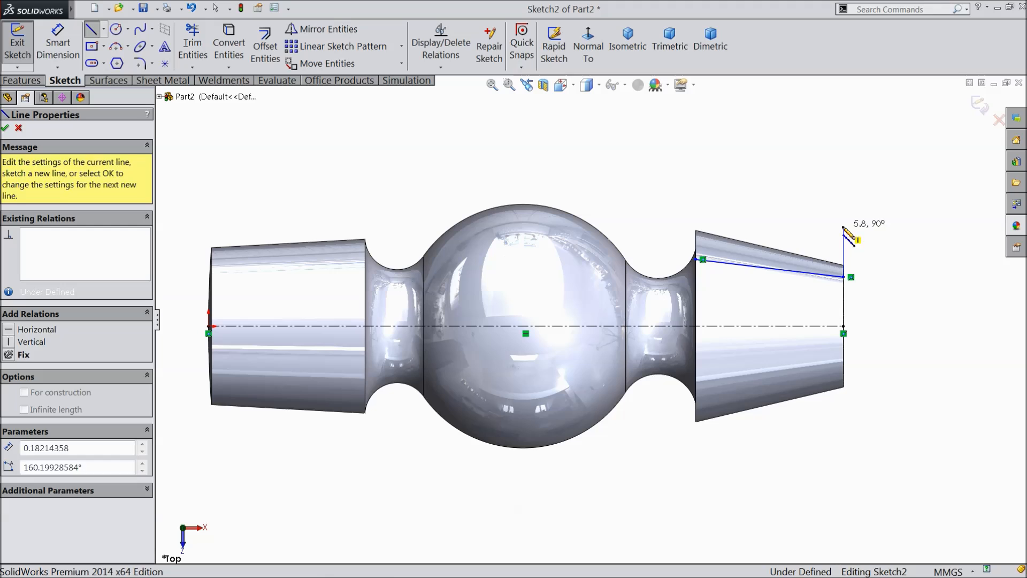
left_click(696, 230)
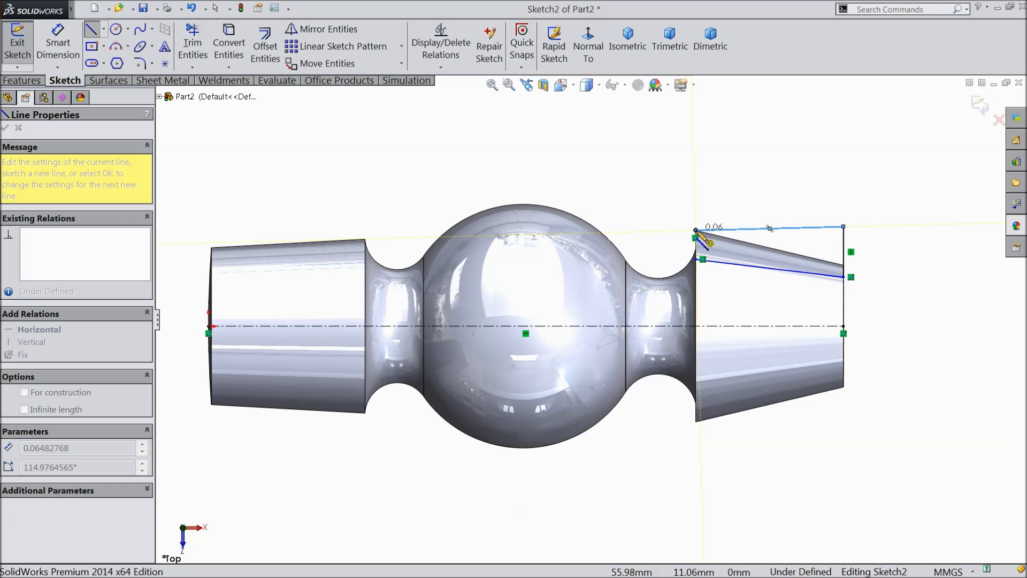
left_click(673, 256)
scroll(695, 261, "down", 6)
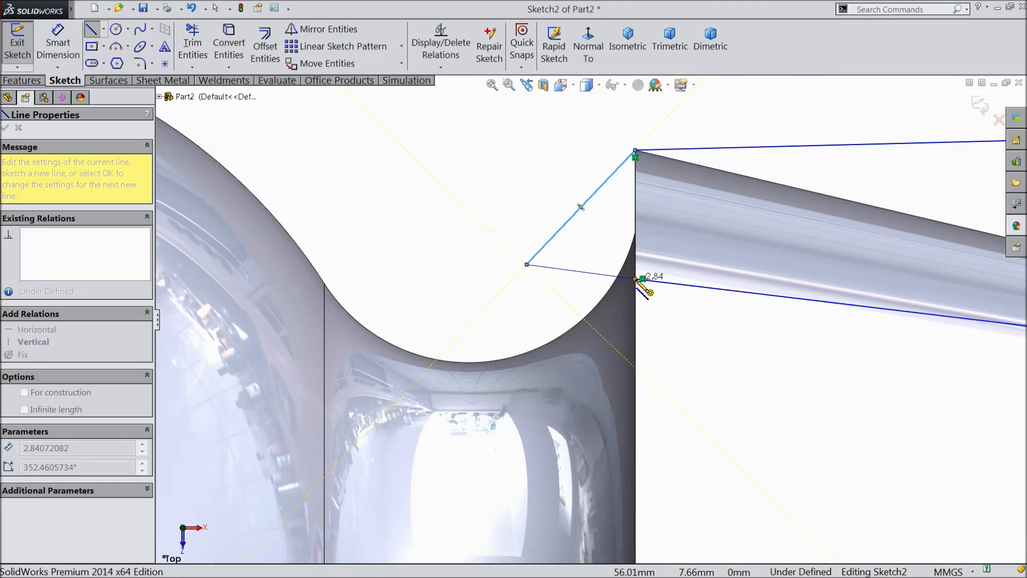
left_click(637, 279)
right_click(579, 231)
left_click(607, 154)
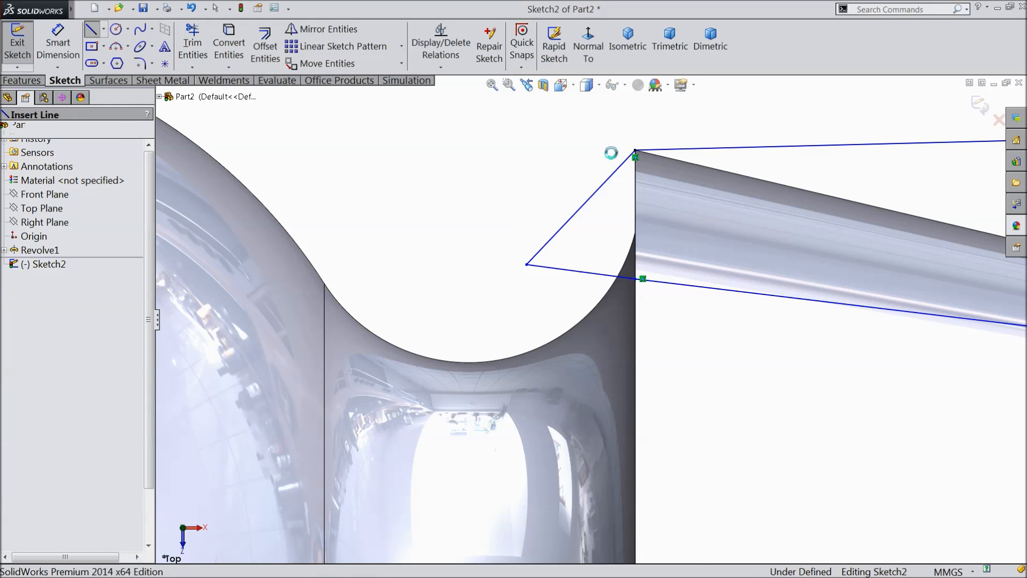
Step: Make the short line in the neck collinear with the long sloping line
left_click(621, 276)
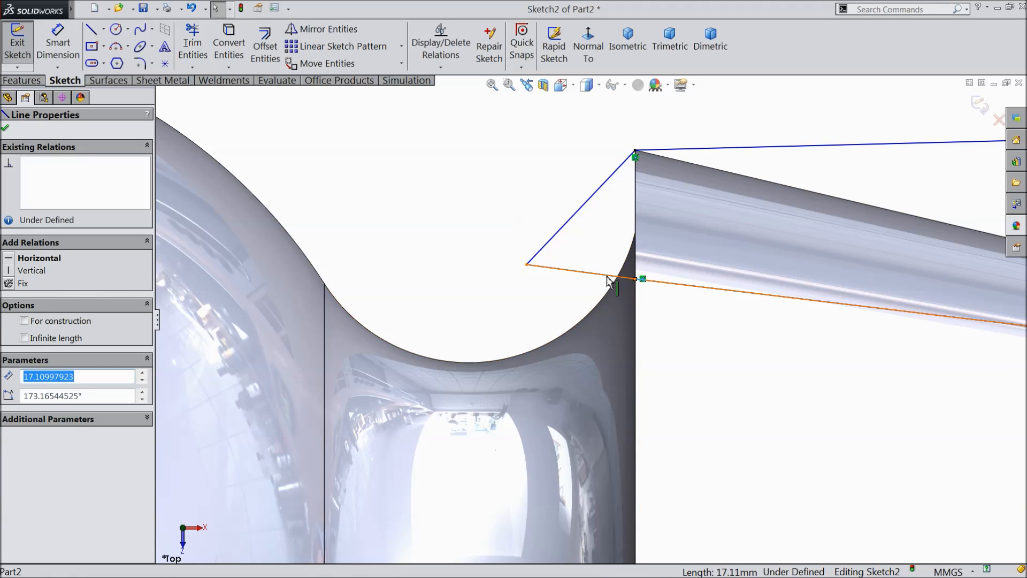
left_click(649, 281, "ctrl")
left_click(663, 233)
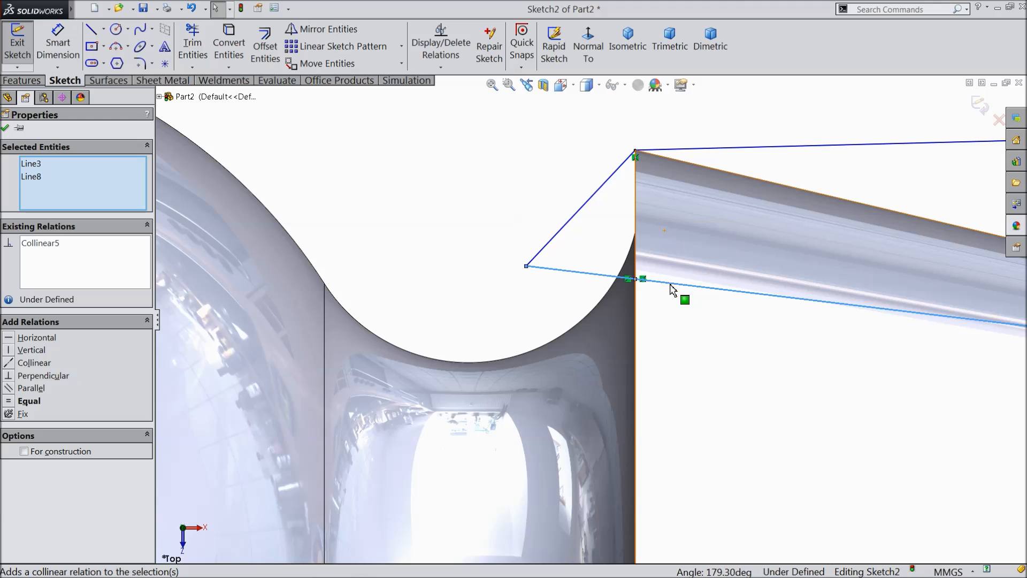
Step: Apply a horizontal relation to the profile's upper line above the right cone
scroll(673, 299, "up", 5)
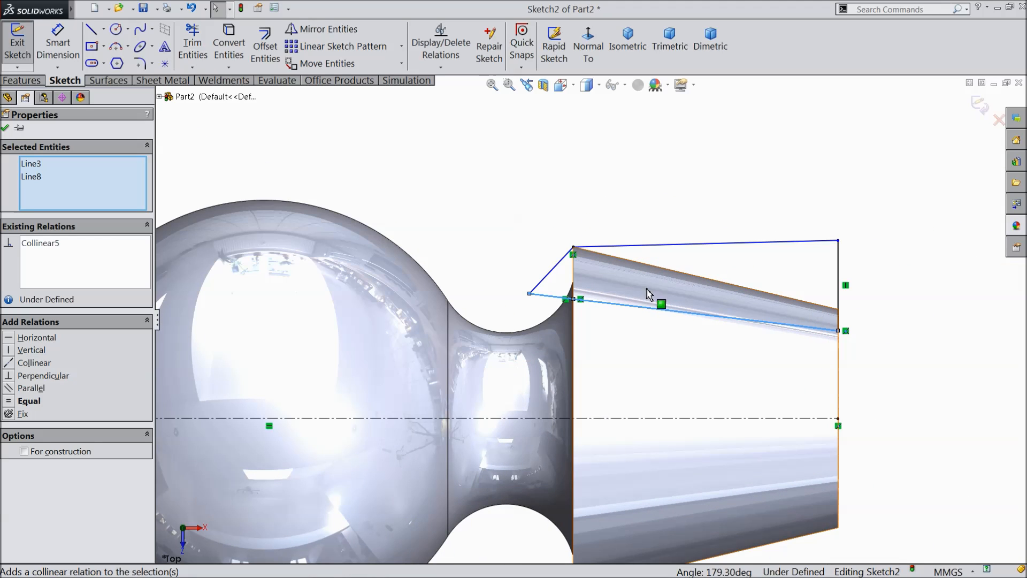
left_click(669, 244)
left_click(695, 204)
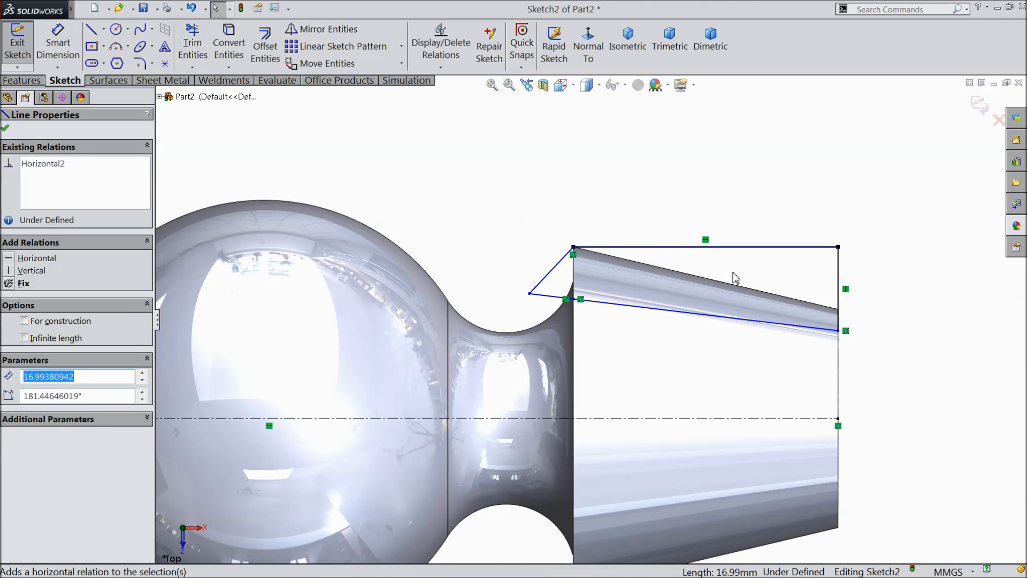
Step: Dimension the length of the short collinear line in the neck to 1.5 mm
scroll(583, 328, "up", 1)
scroll(584, 327, "down", 3)
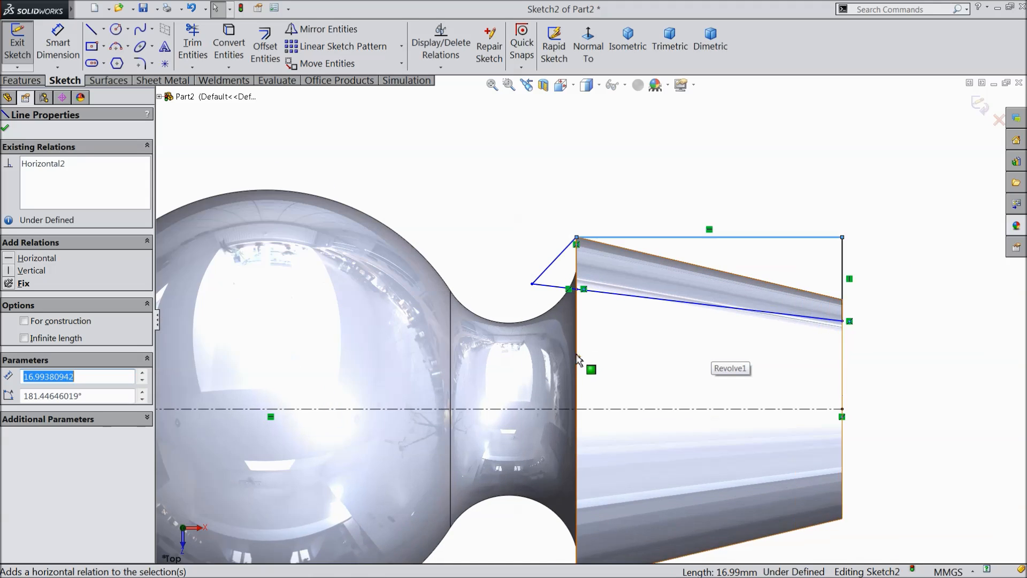
left_click(57, 45)
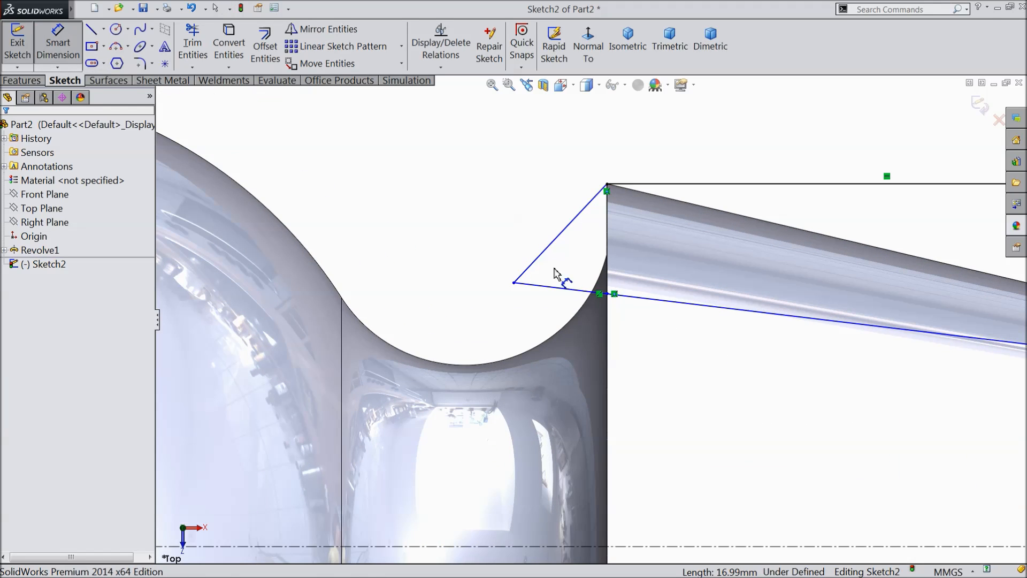
left_click(608, 293)
left_click(519, 286)
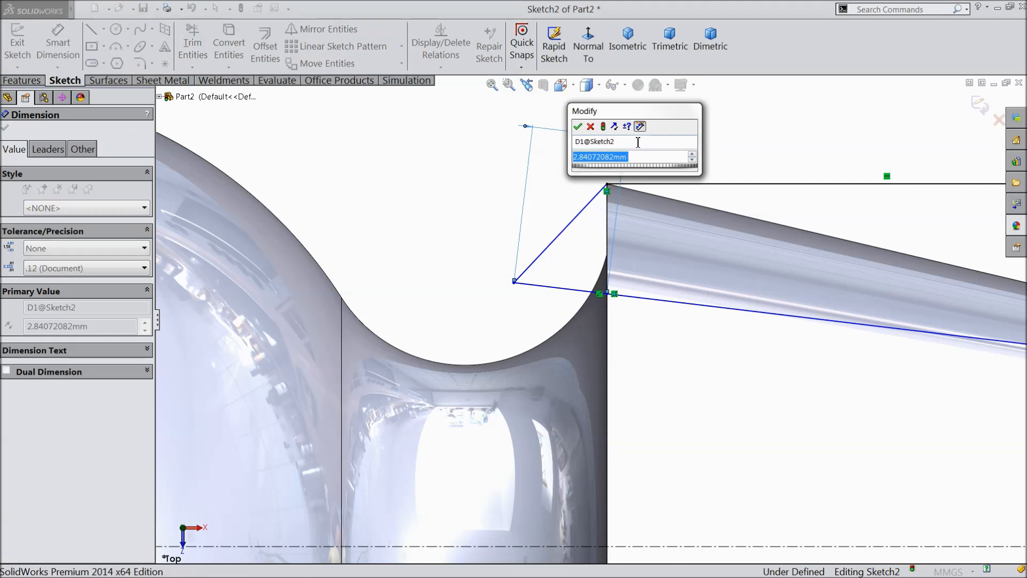
type("1.5")
left_click(578, 127)
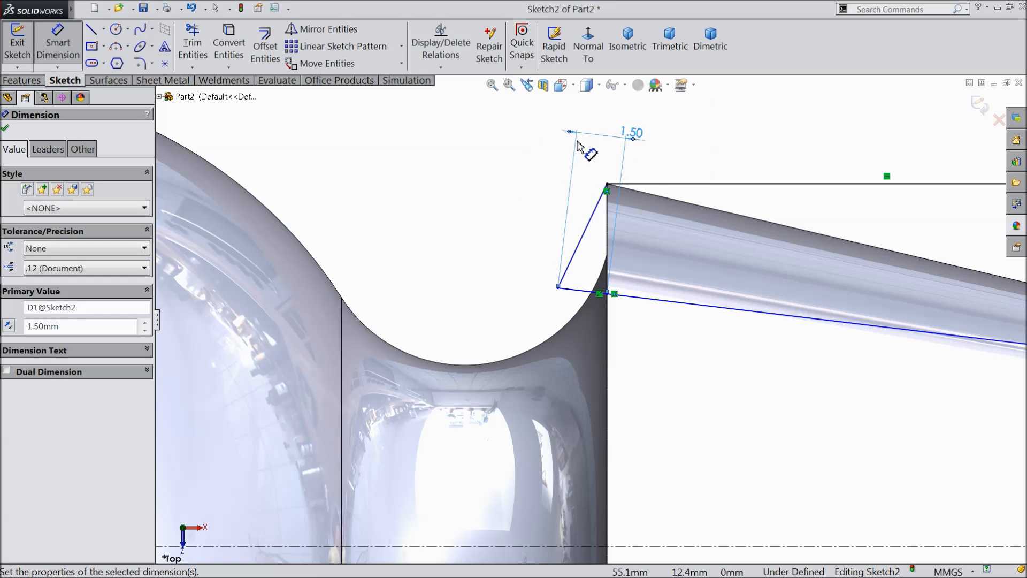
Step: Dimension the small-end endpoint of the sloped profile line 6 mm from the horizontal centreline
scroll(599, 241, "up", 5)
scroll(670, 374, "down", 2)
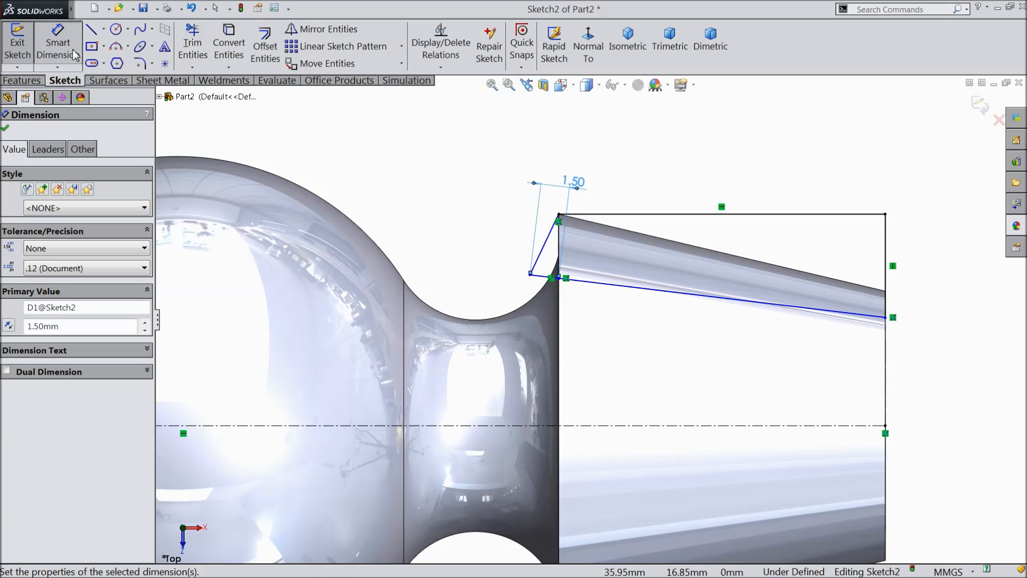
scroll(853, 319, "up", 3)
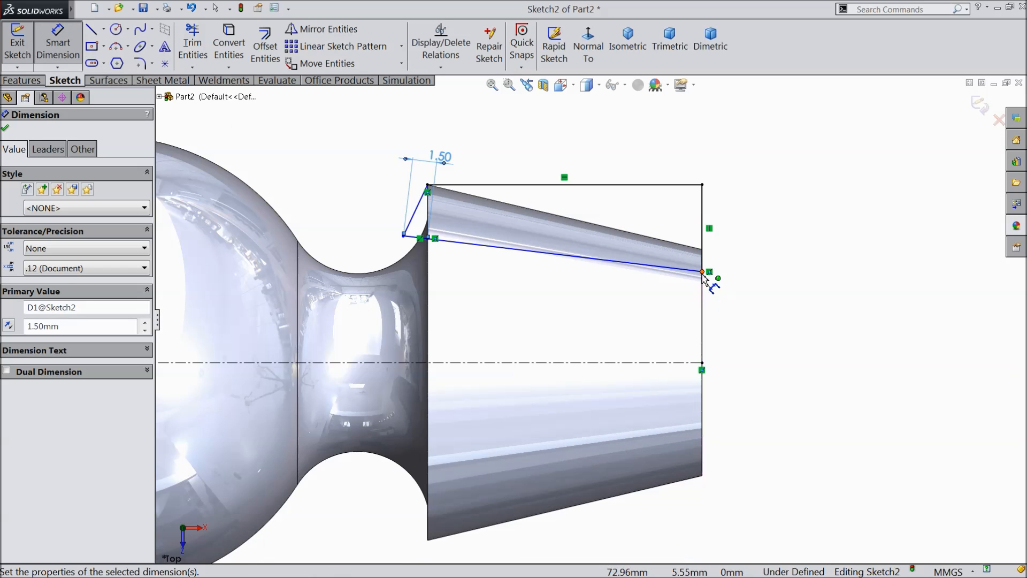
left_click(703, 272)
left_click(686, 363)
left_click(769, 326)
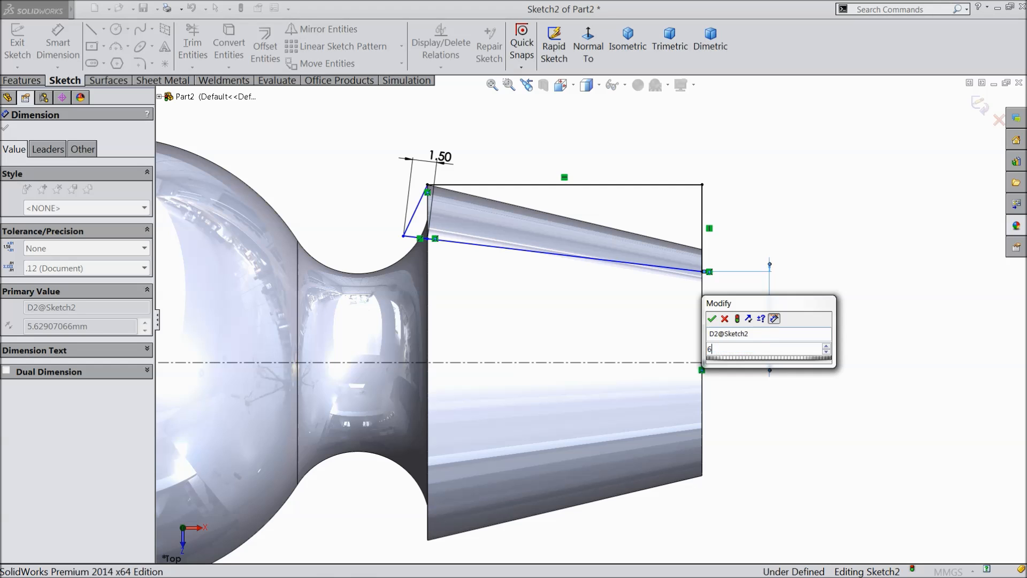
left_click(711, 319)
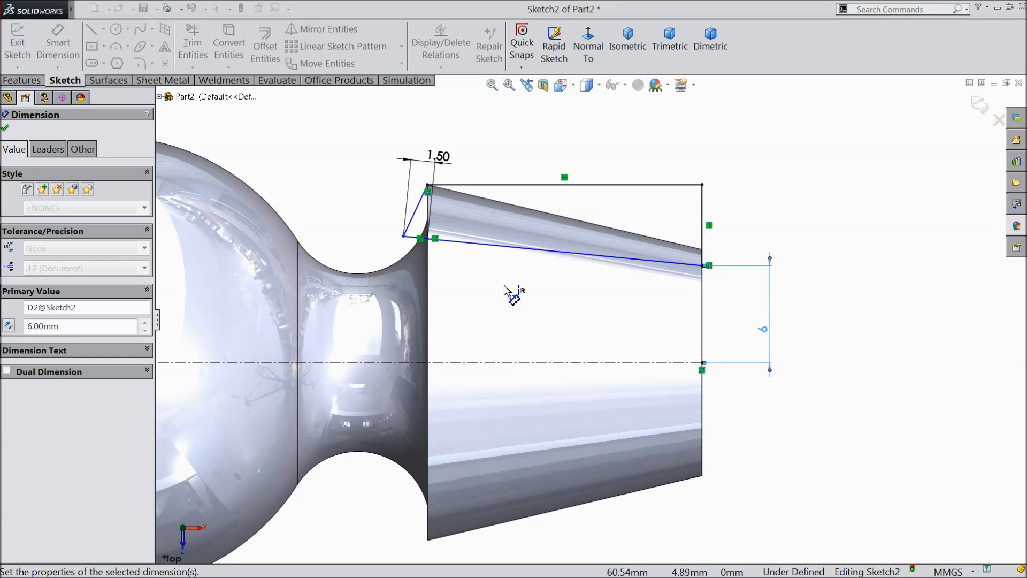
Step: Dimension the sloped line's point at the cone's large end 7.5 mm from the centreline and finish dimensioning
left_click(435, 239)
left_click(474, 363)
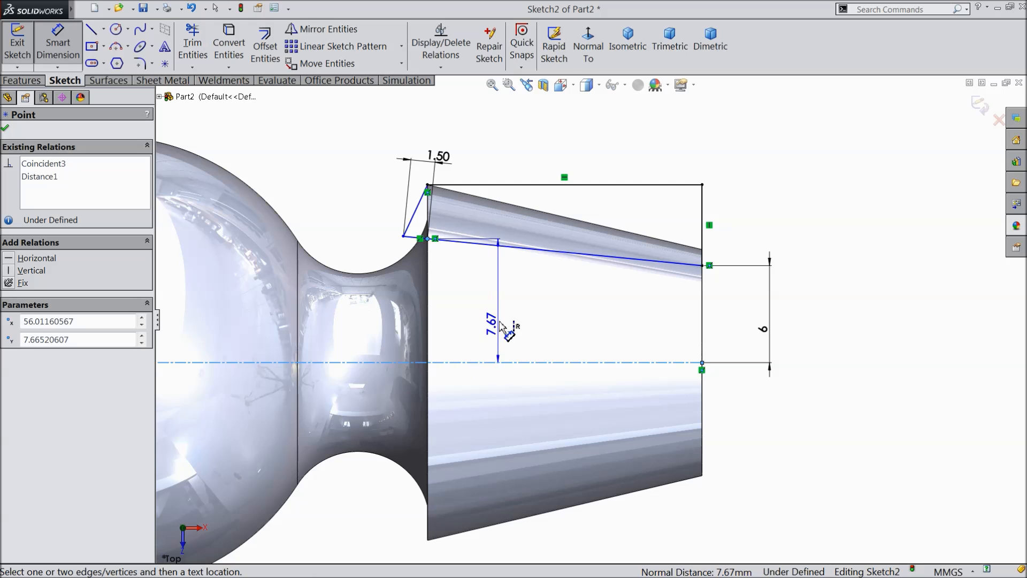
left_click(498, 320)
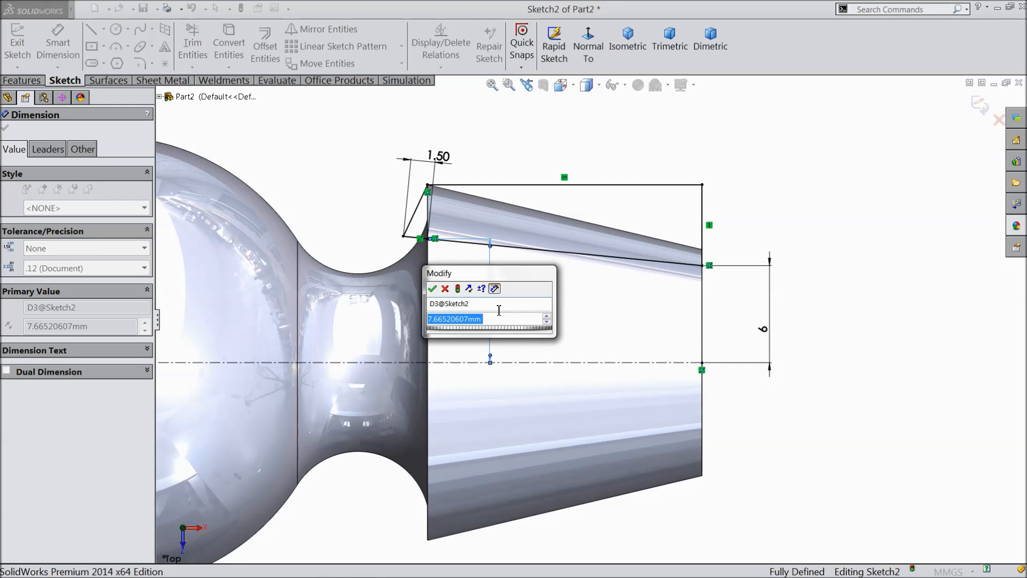
type("7")
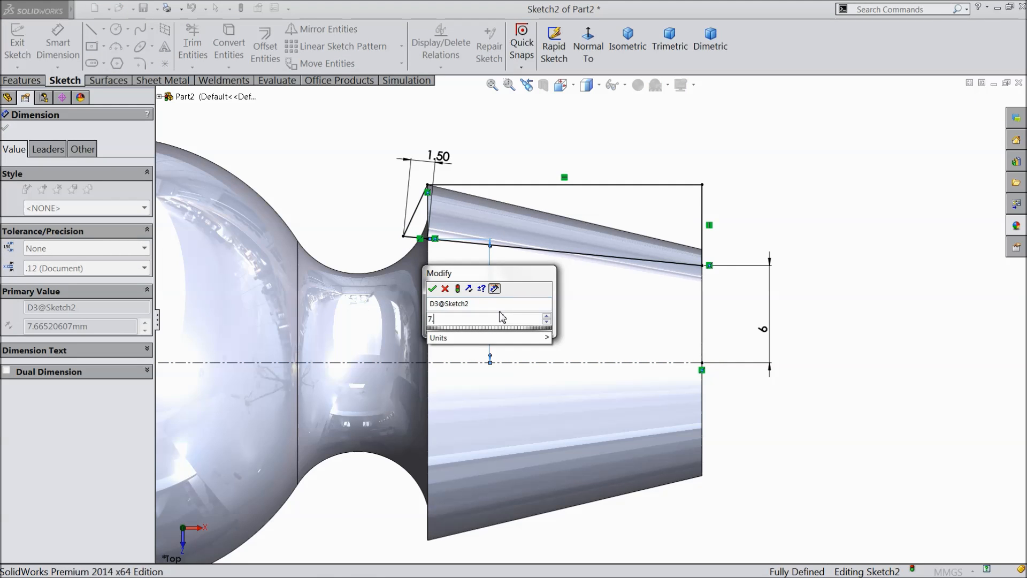
type(".5")
left_click(433, 288)
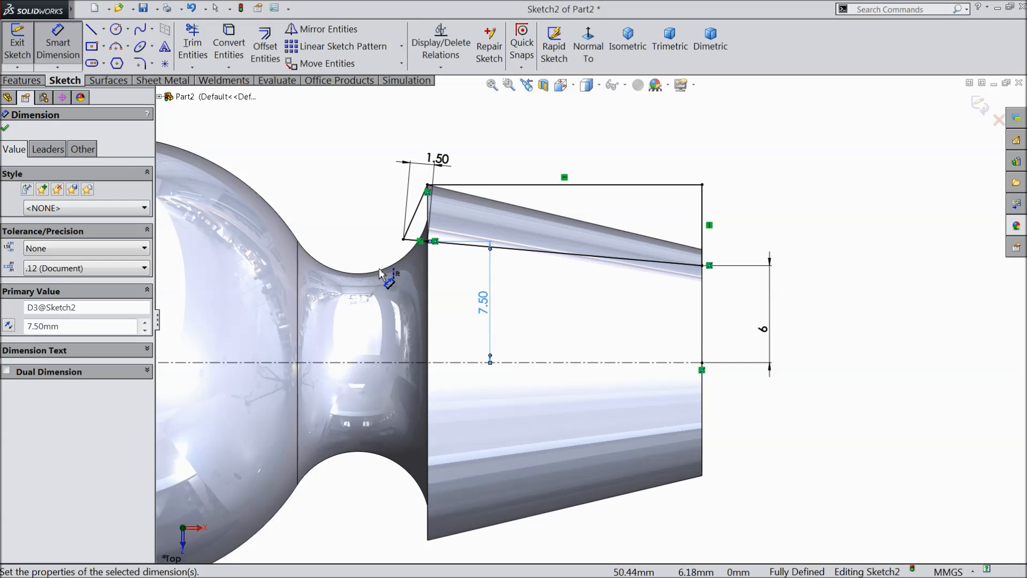
left_click(7, 130)
Step: Draw a vertical centreline about 15.4 mm long upward from the ball's centre on the horizontal centreline
scroll(589, 321, "up", 4)
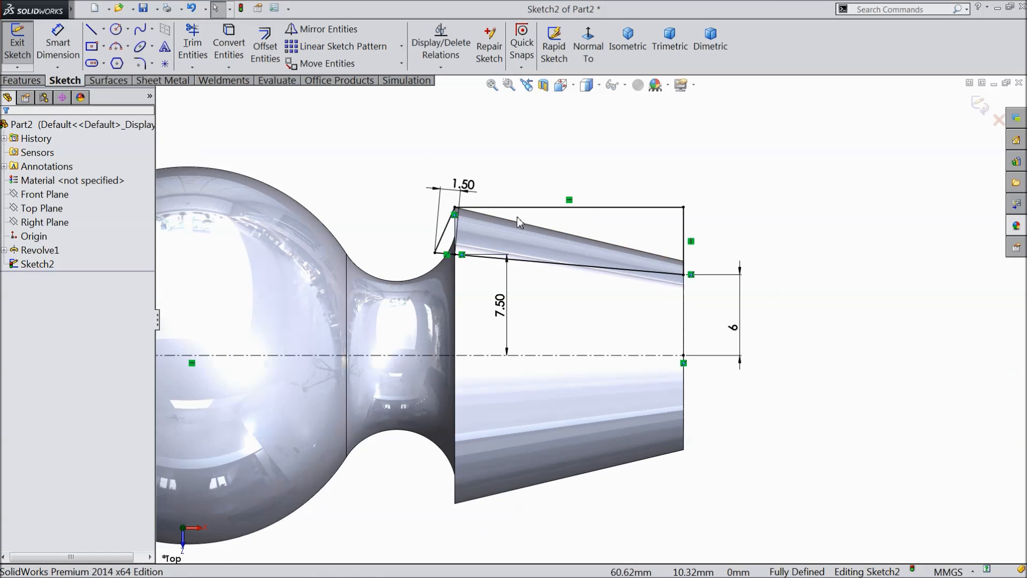
scroll(262, 325, "down", 2)
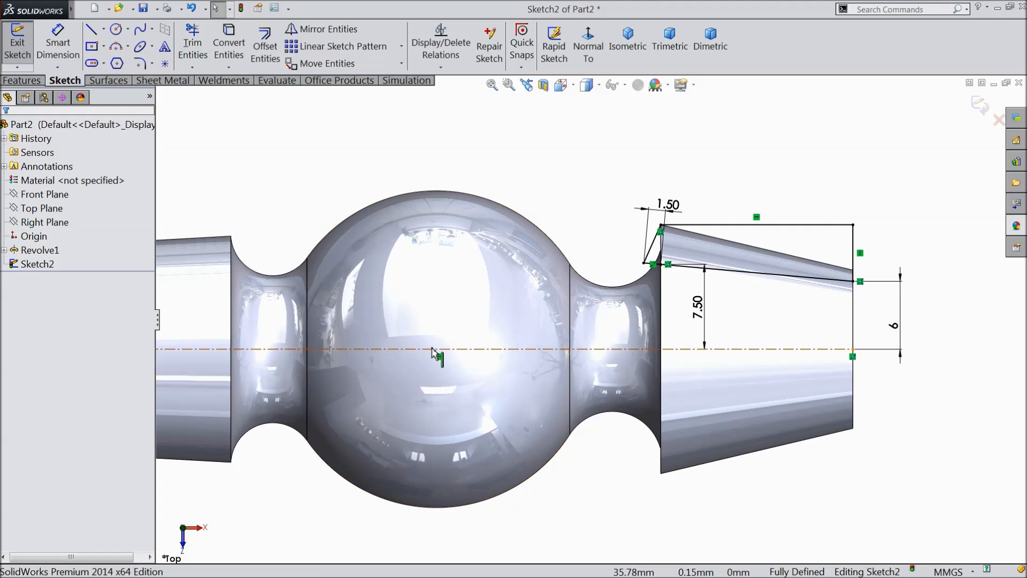
left_click(104, 30)
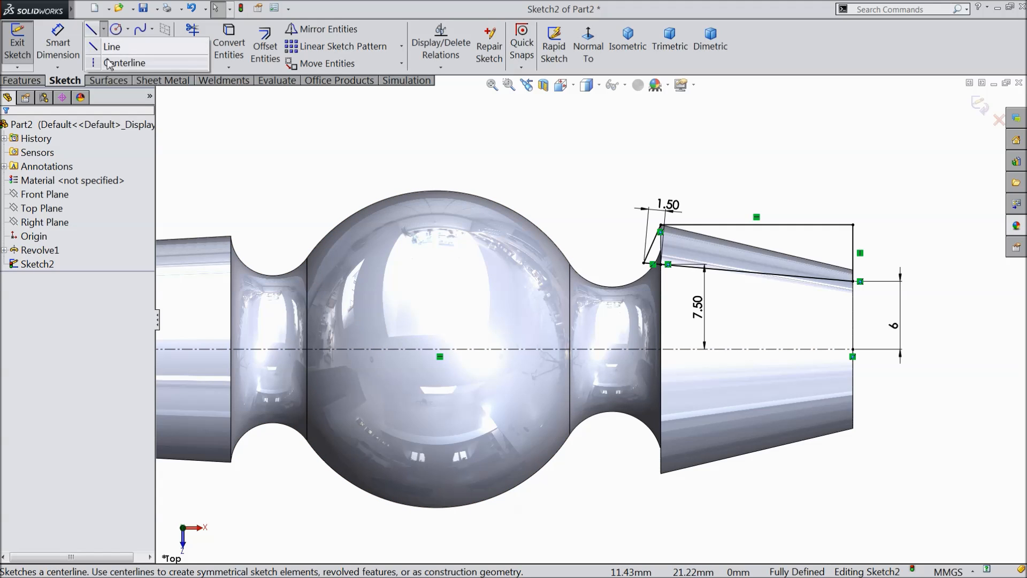
left_click(113, 63)
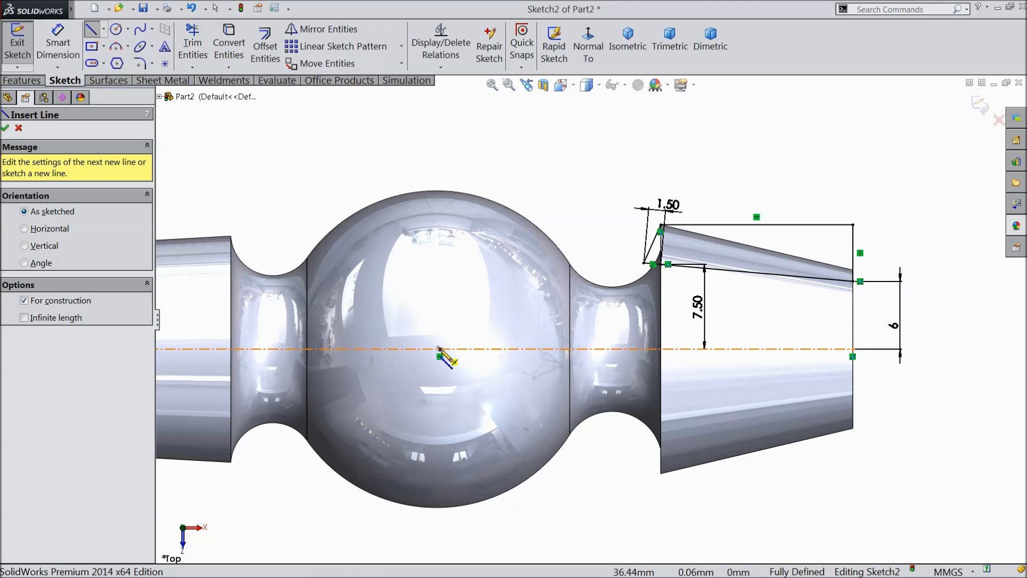
left_click(440, 349)
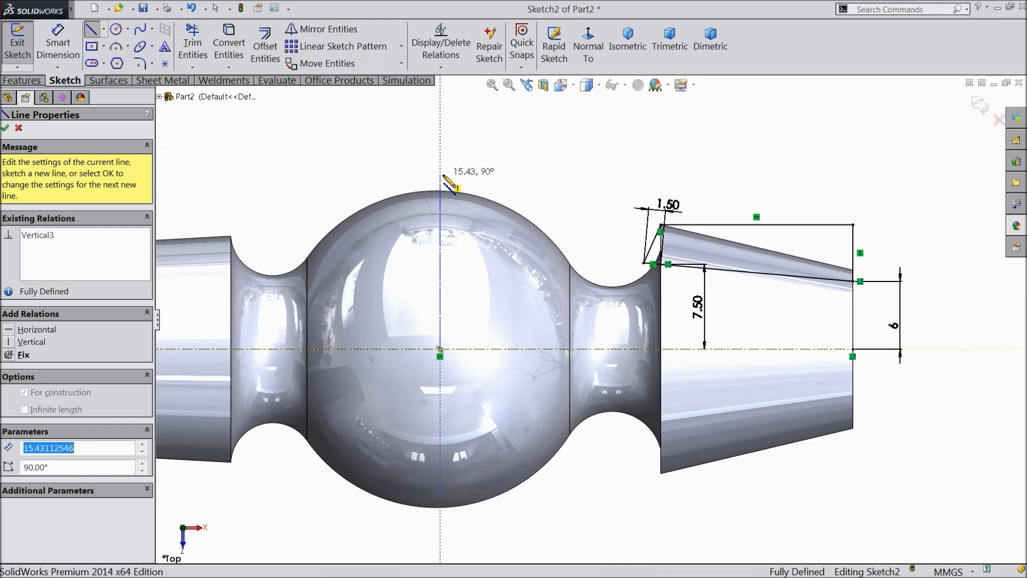
left_click(440, 175)
right_click(455, 180)
left_click(489, 115)
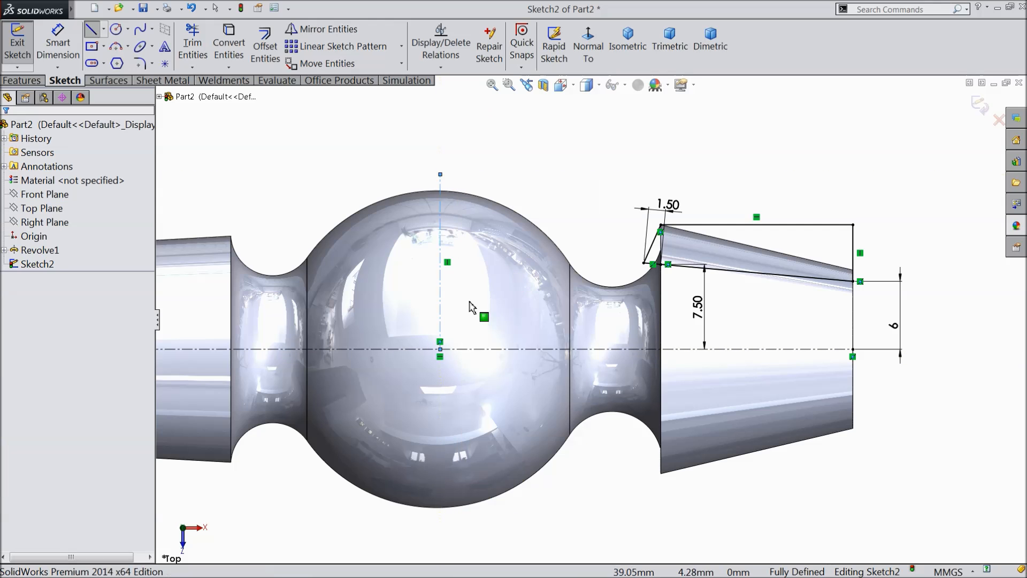
Step: Sketch a horizontal centerpoint straight slot at the ball's centre, about 10.5 mm between arc centres and 9.8 mm wide
left_click(105, 64)
left_click(117, 99)
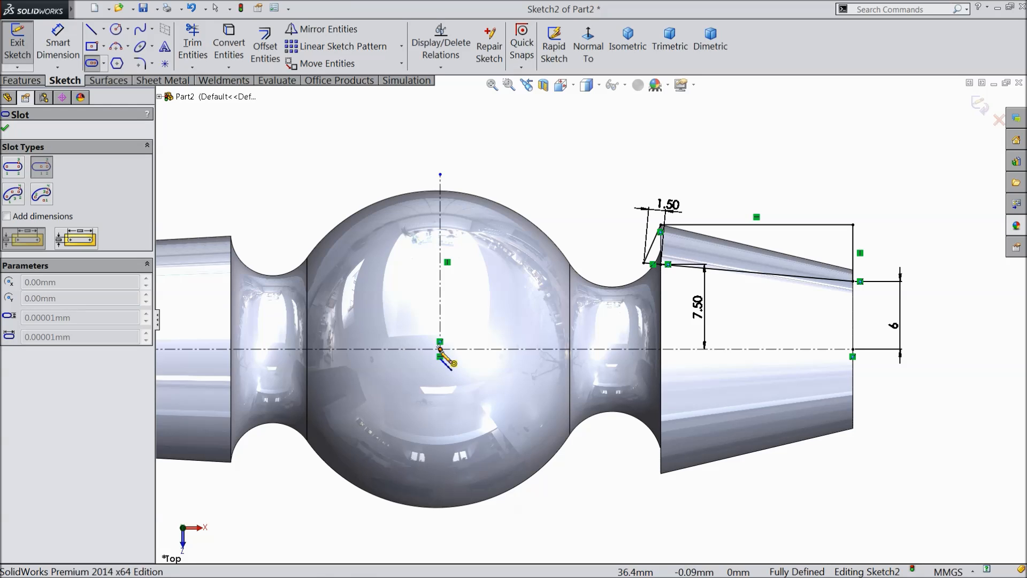
left_click(382, 349)
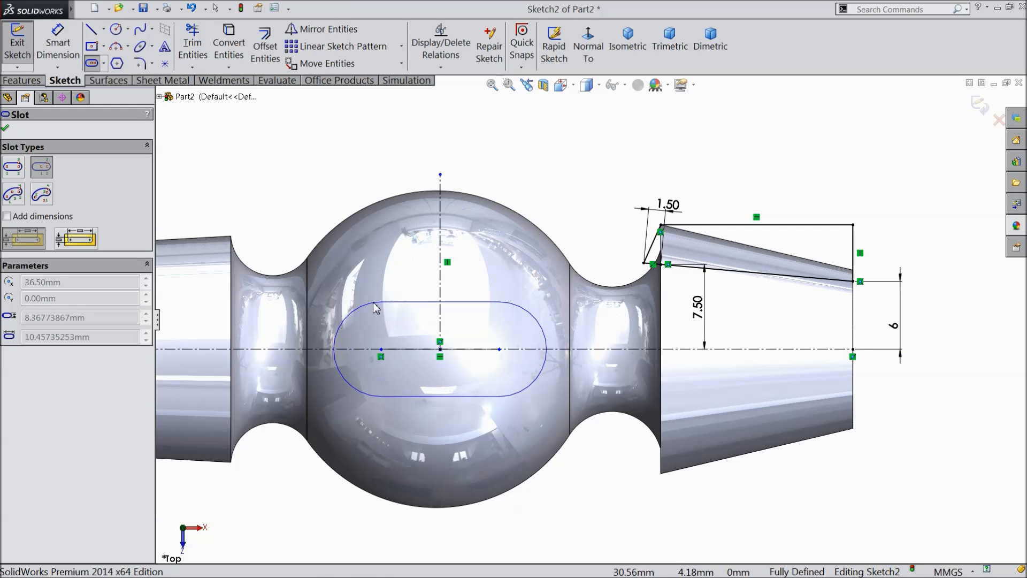
left_click(376, 295)
Step: Dimension the slot's width between its two straight edges as 11 mm
left_click(59, 47)
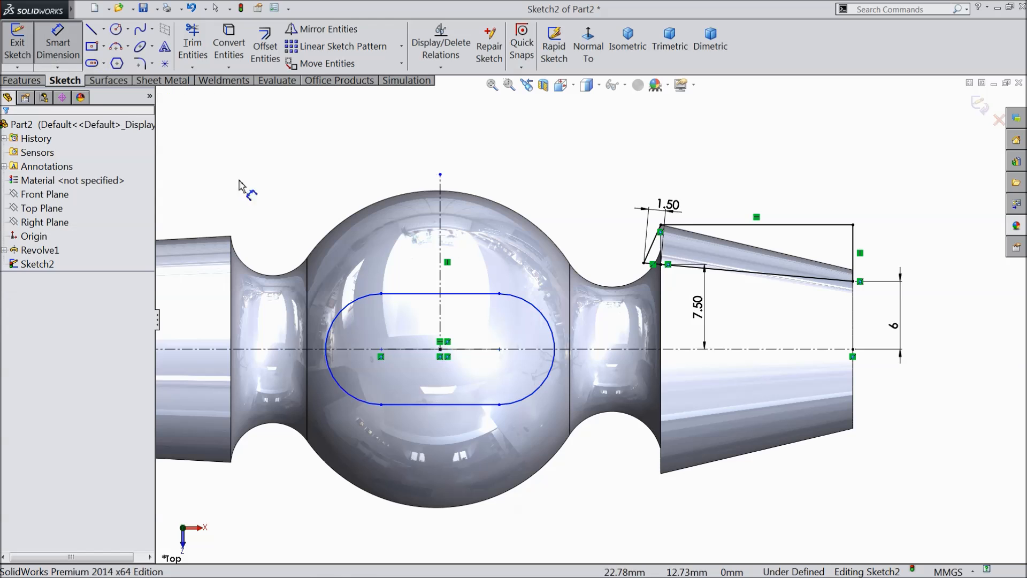
left_click(471, 294)
left_click(474, 404)
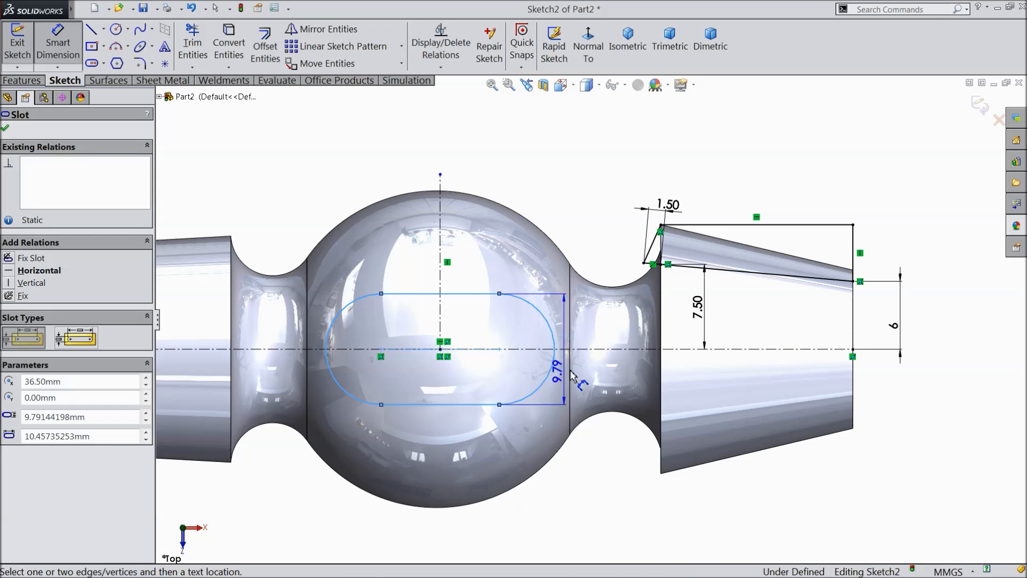
left_click(594, 360)
type("11")
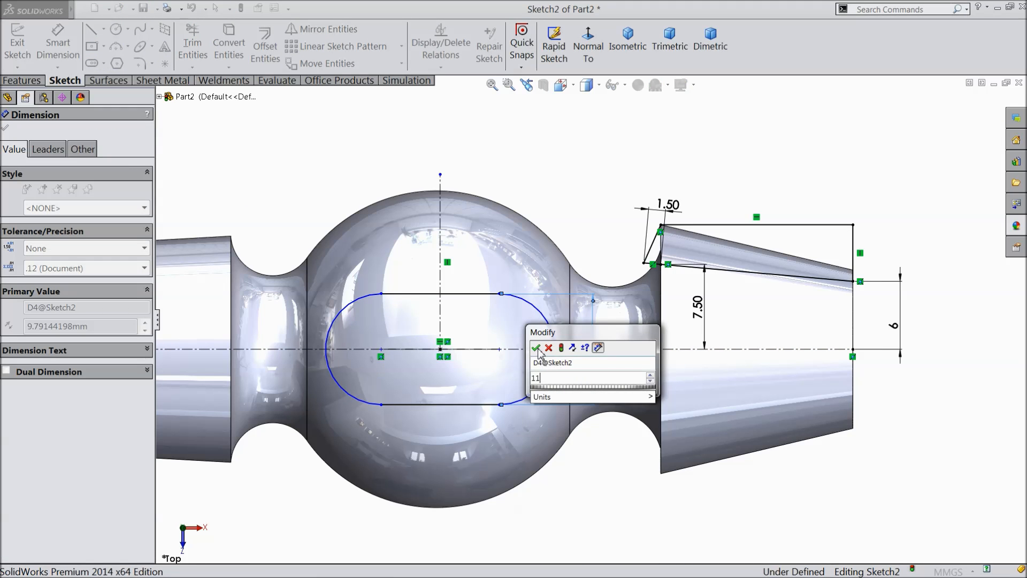
key("Return")
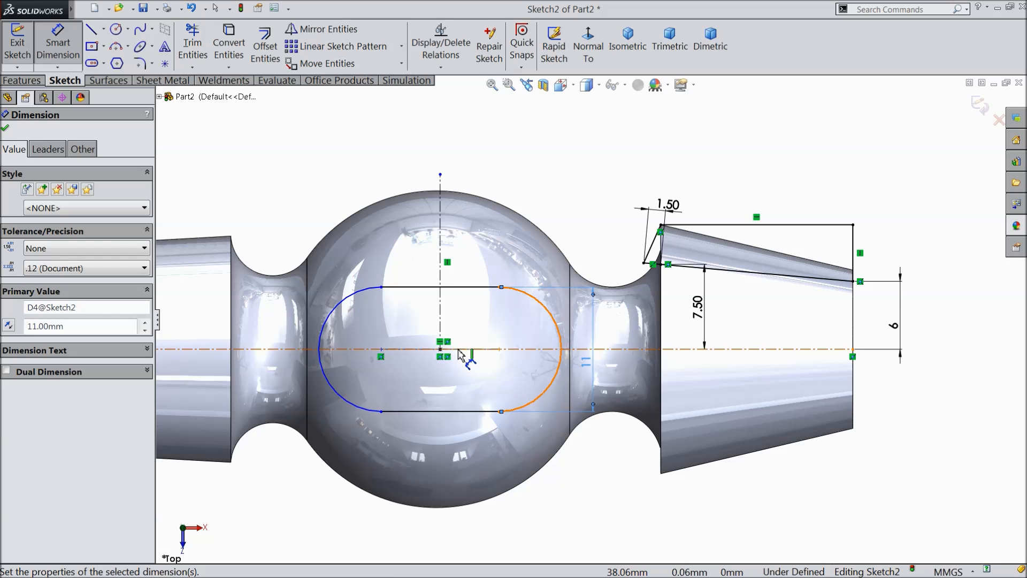
Step: Dimension the distance between the slot's two arc centres as 6 mm
left_click(381, 351)
left_click(500, 349)
left_click(426, 441)
type("6")
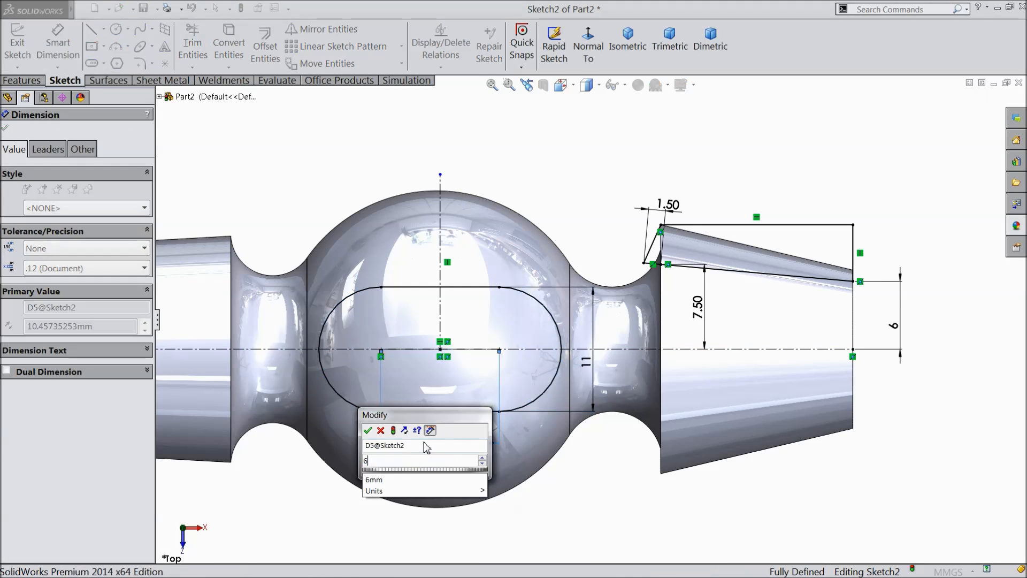
left_click(368, 430)
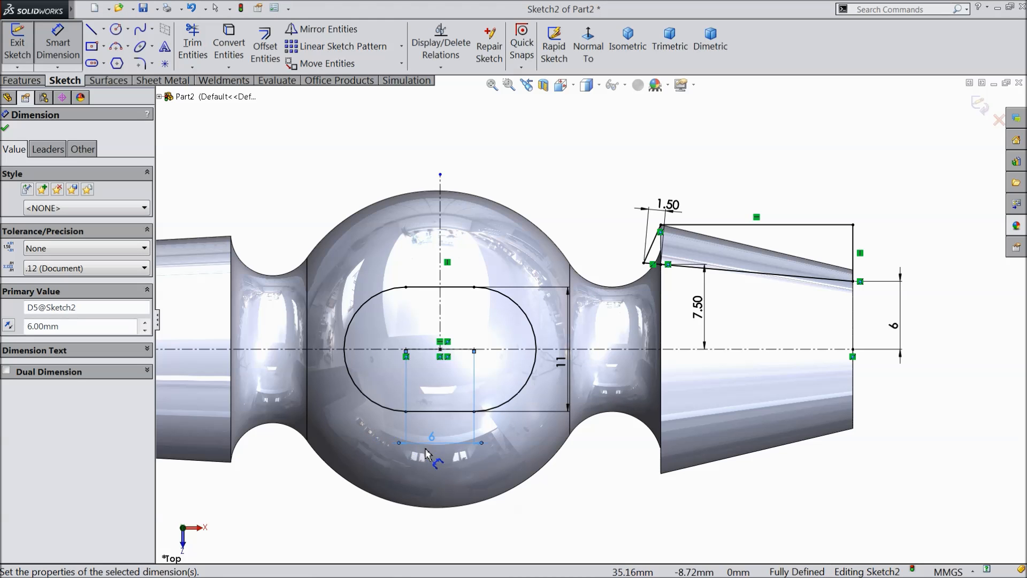
Step: Move the slot's 6 mm dimension below the ball and its 11 mm dimension beyond the cone's small end
left_click_drag(433, 442, 459, 539)
scroll(460, 520, "up", 4)
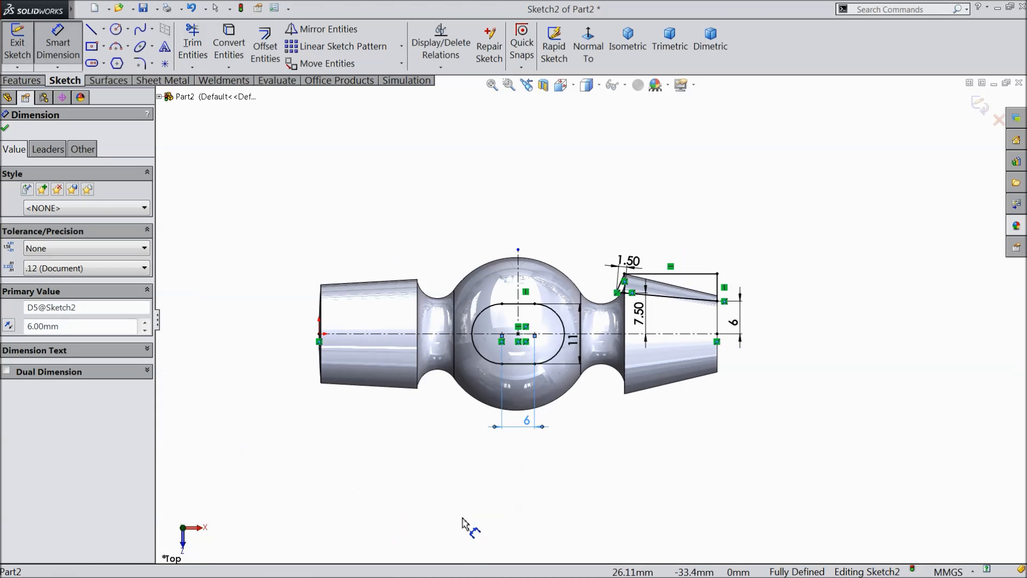
scroll(508, 449, "down", 3)
left_click_drag(547, 397, 530, 472)
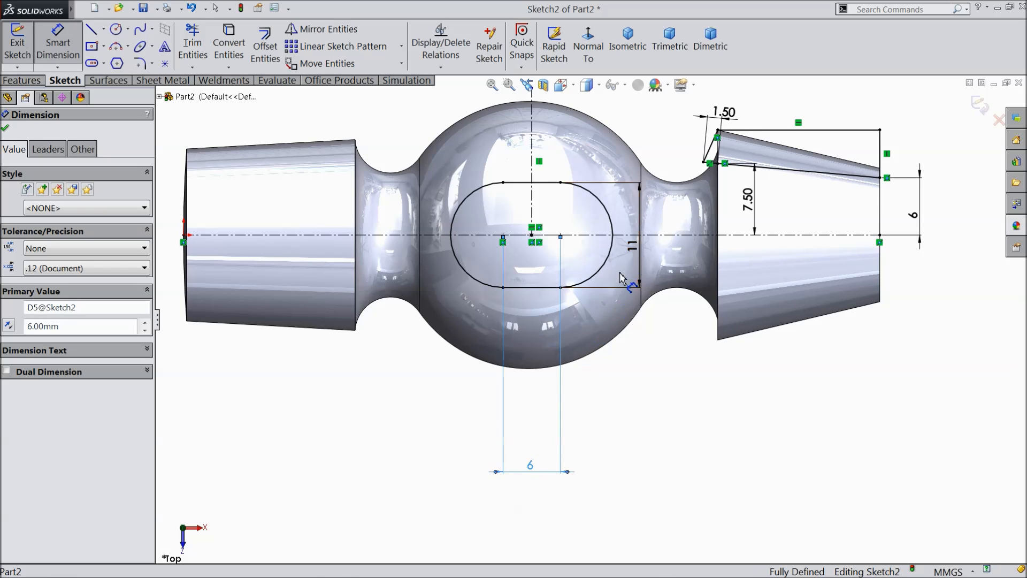
left_click_drag(642, 258, 973, 250)
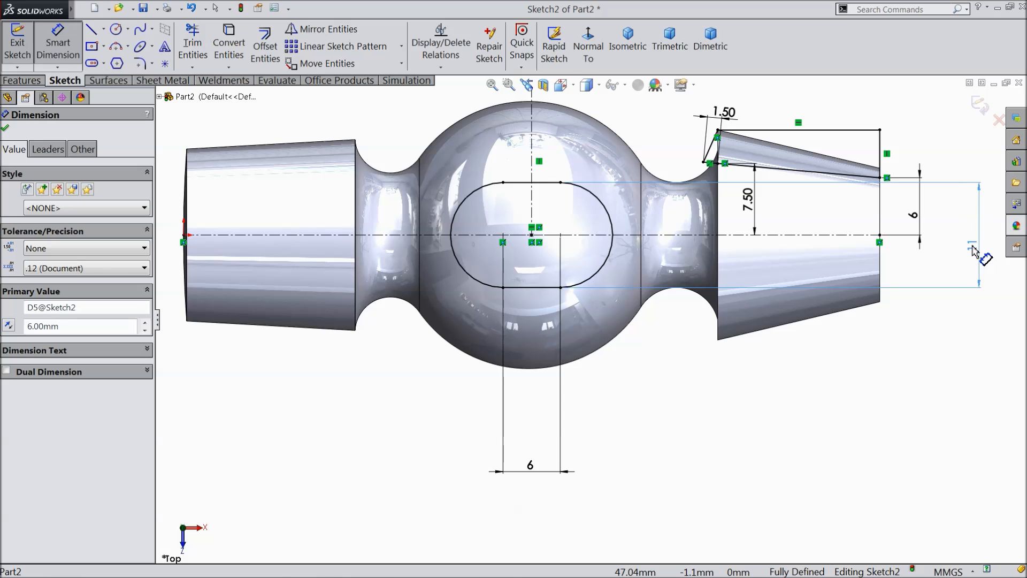
Step: Sketch a corner rectangle about 21.5 by 5.1 mm across the ball's lower edge, starting on its outline
left_click(103, 49)
left_click(107, 63)
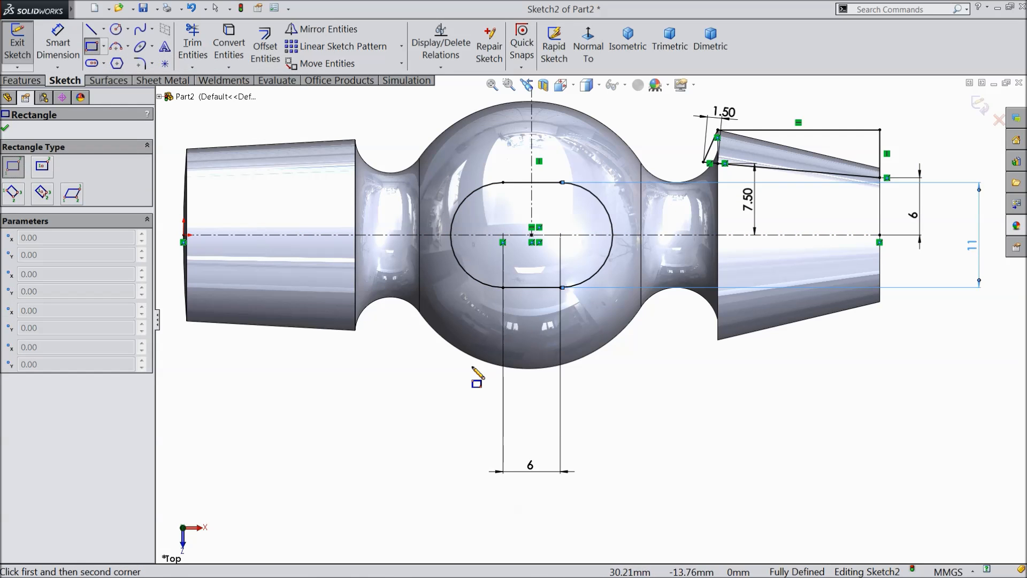
left_click(433, 328)
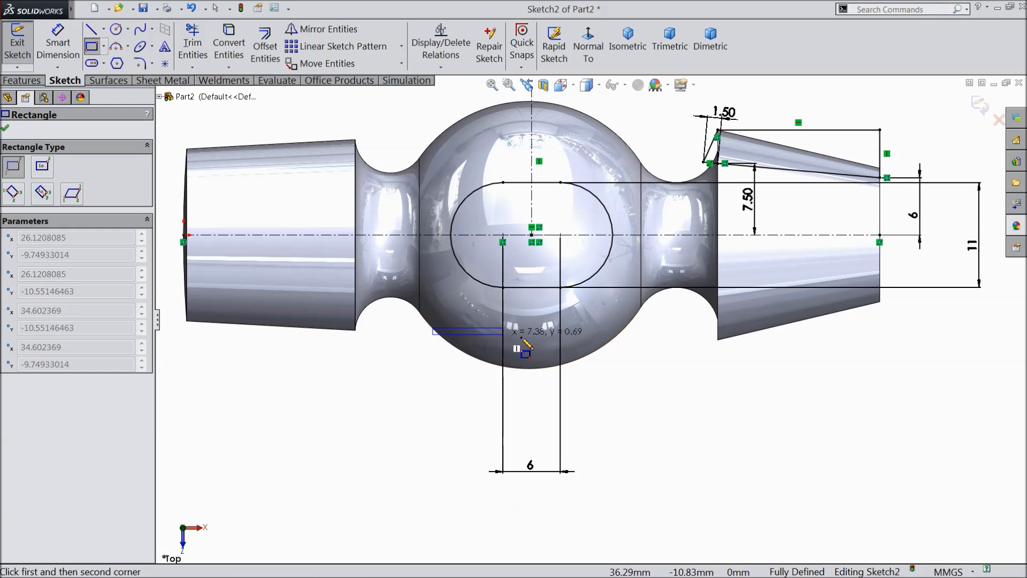
left_click(637, 376)
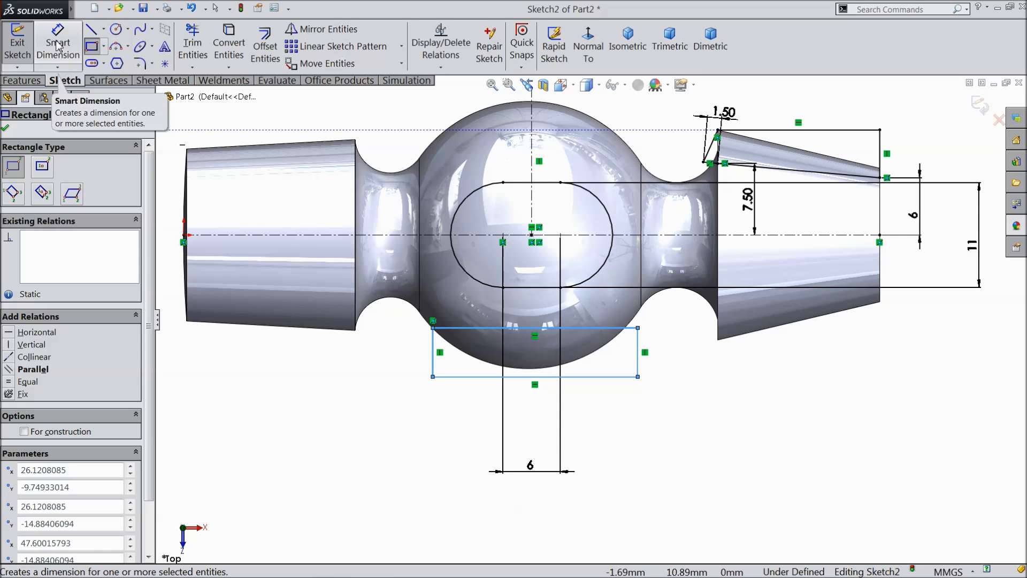
left_click(92, 47)
Step: Make the rectangle's two vertical sides symmetric about the ball's vertical centreline
scroll(553, 335, "down", 1)
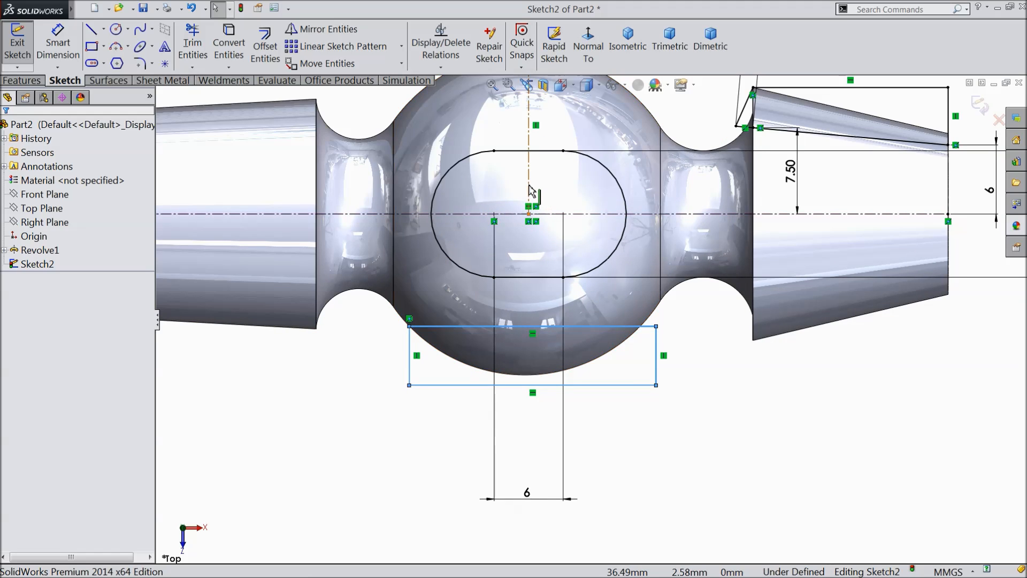
left_click(530, 196)
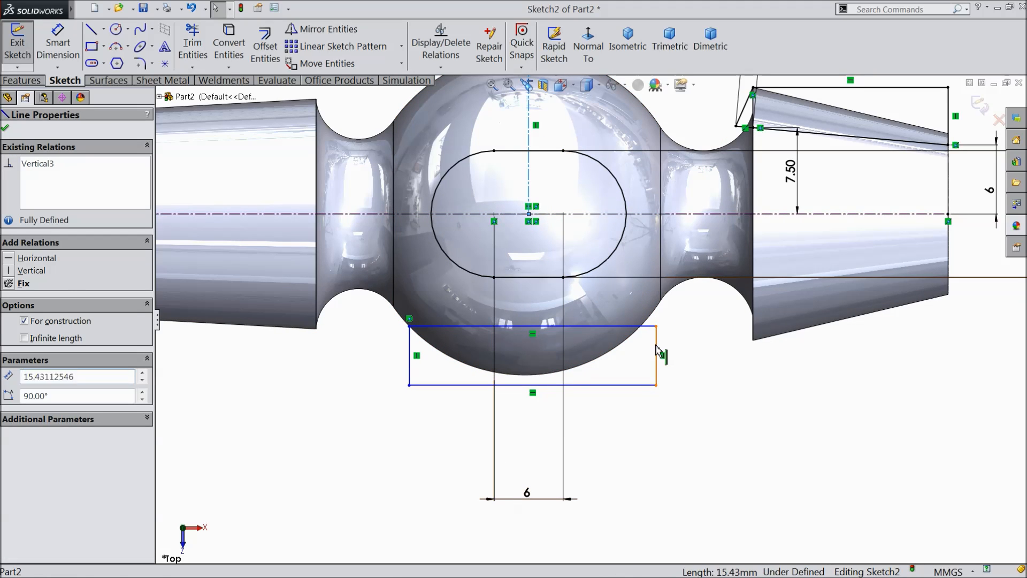
left_click(657, 352, "ctrl")
left_click(410, 356, "ctrl")
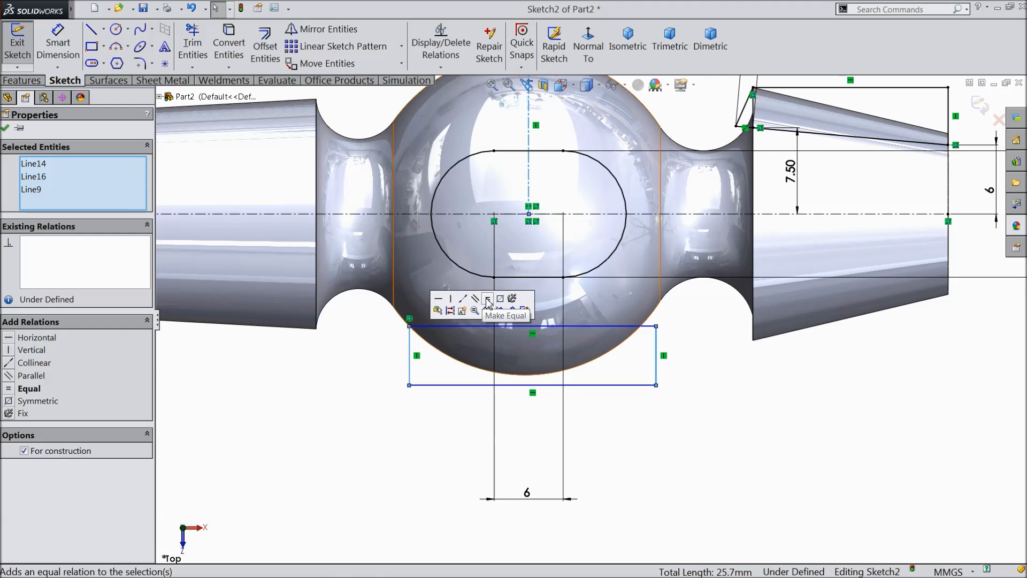
left_click(500, 299)
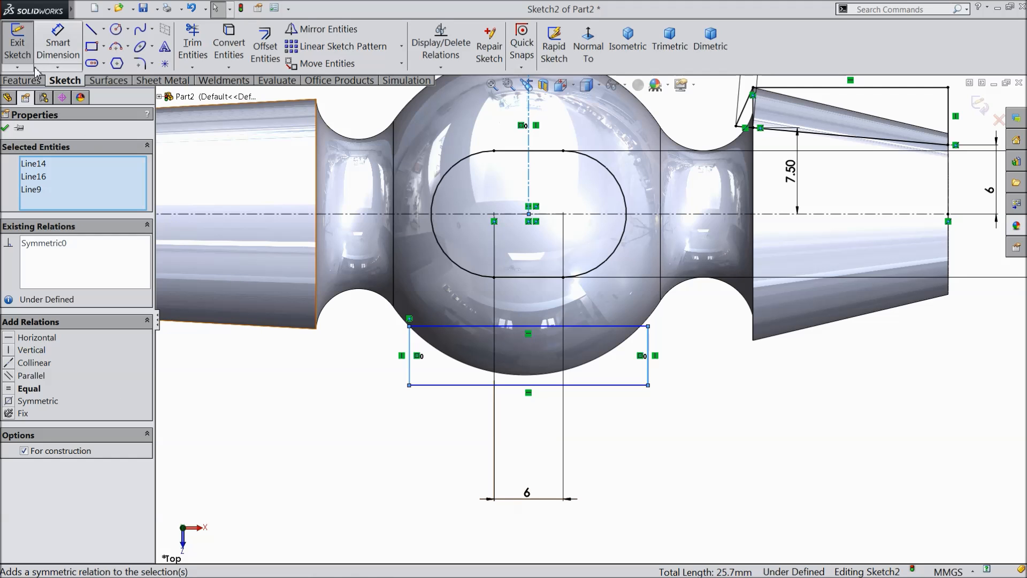
Step: Dimension the rectangle's height as 5 mm and its width as 22 mm
left_click(59, 53)
left_click(413, 355)
left_click(361, 354)
key("Return")
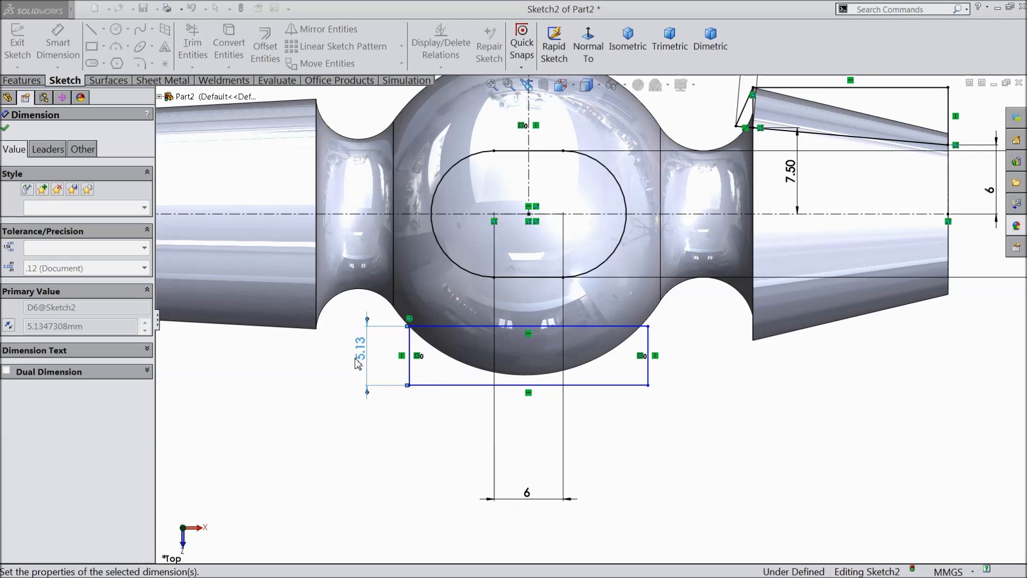
left_click(523, 385)
left_click(517, 419)
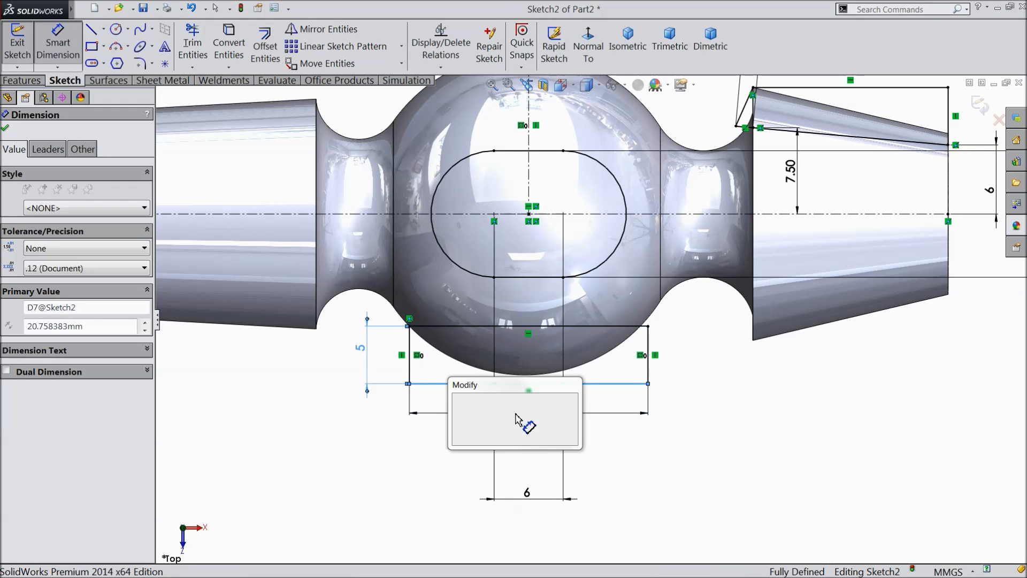
type("22")
left_click(458, 400)
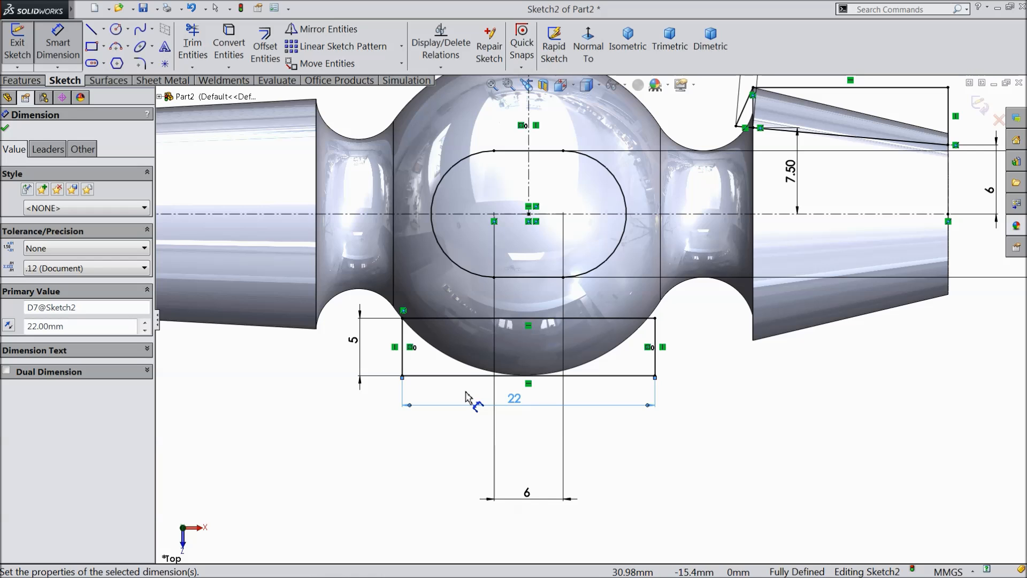
Step: Add a driven dimension between the rectangle's upper edge and the part's horizontal centreline, and delete it
left_click(527, 318)
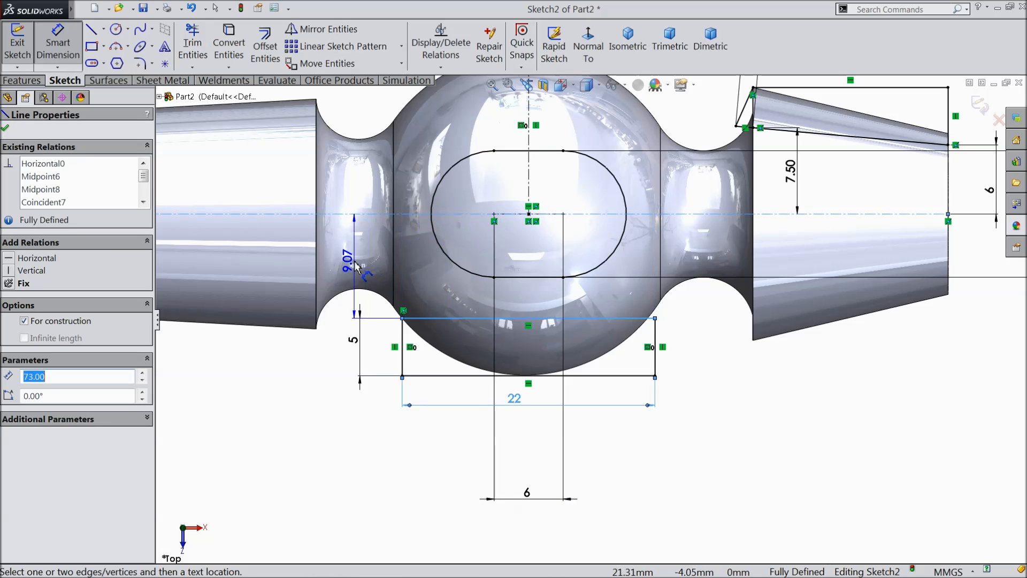
left_click(350, 264)
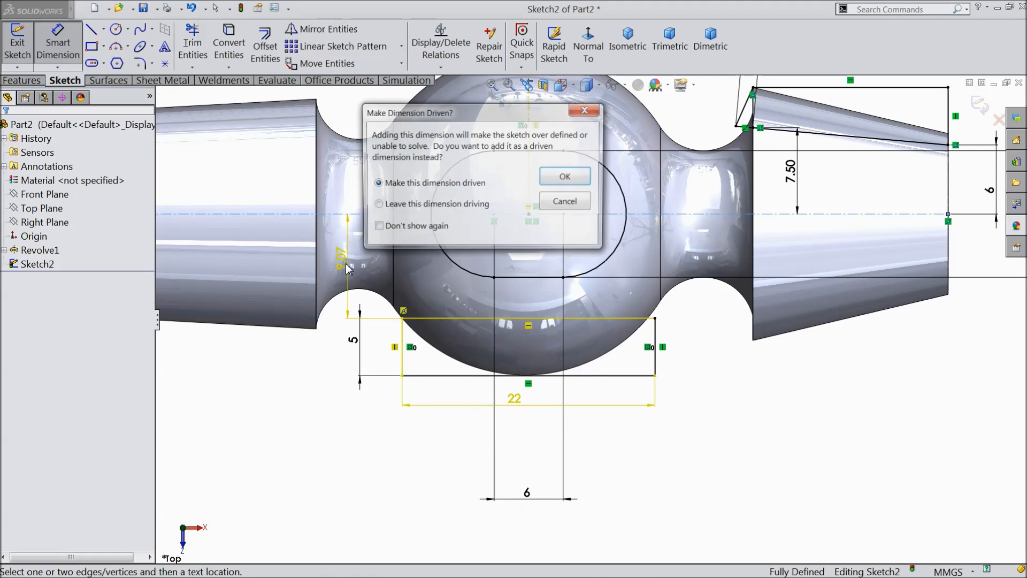
left_click(566, 181)
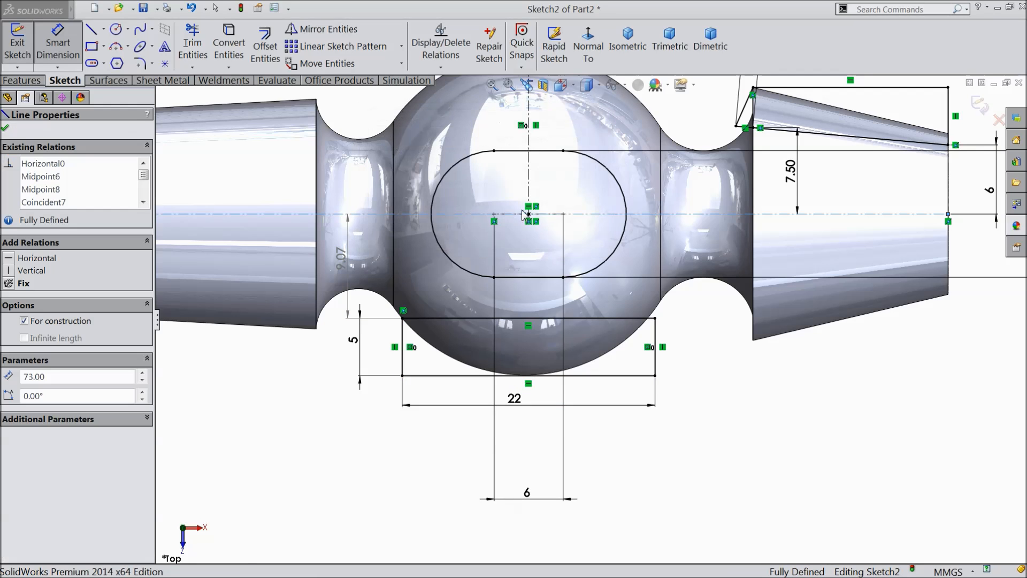
left_click(339, 262)
key("Delete")
Step: Try again to dimension the rectangle's upper edge from the horizontal centreline as a driven dimension, and delete it
scroll(428, 324, "down", 5)
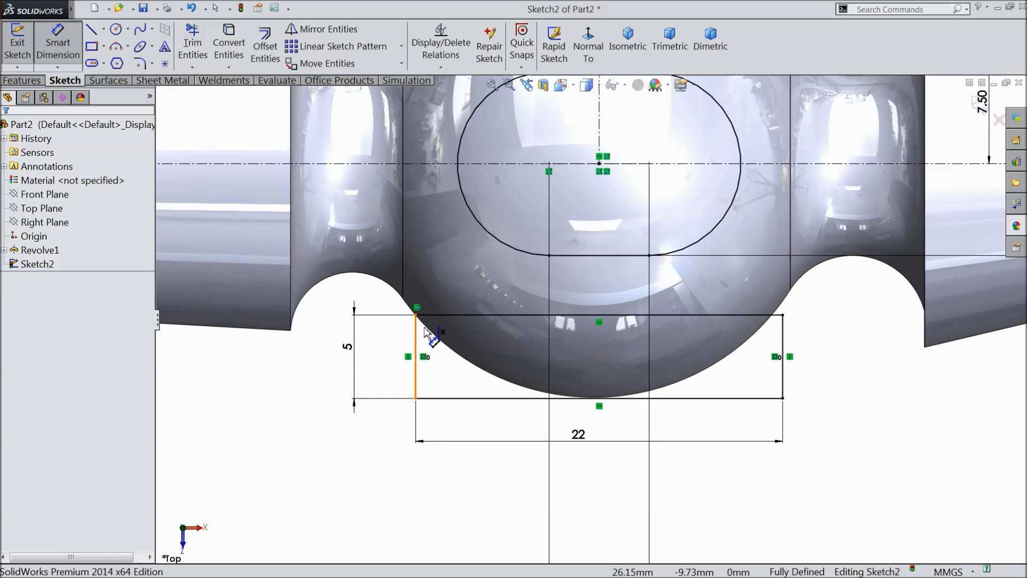
scroll(442, 315, "down", 5)
scroll(442, 316, "down", 4)
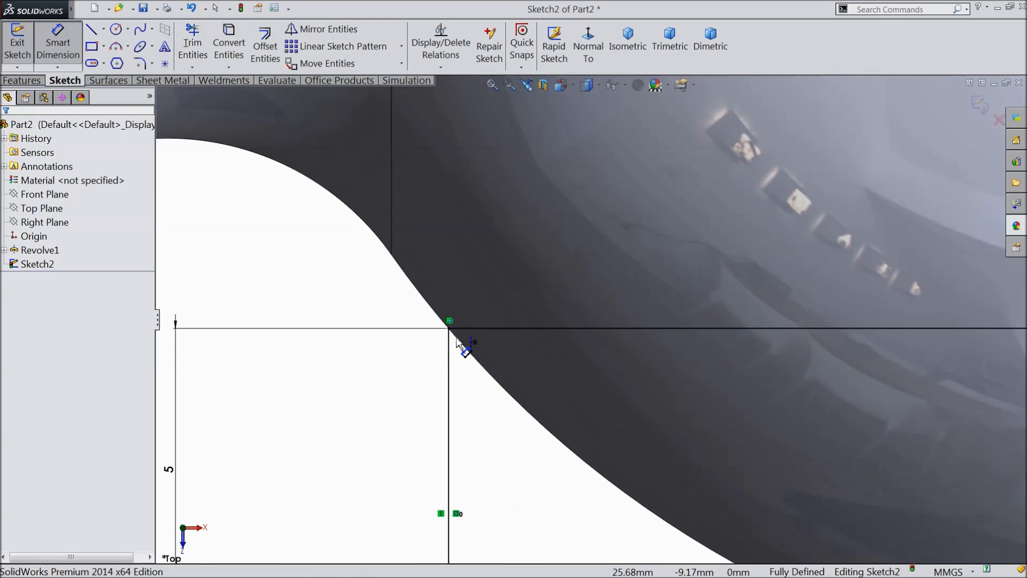
scroll(458, 343, "up", 15)
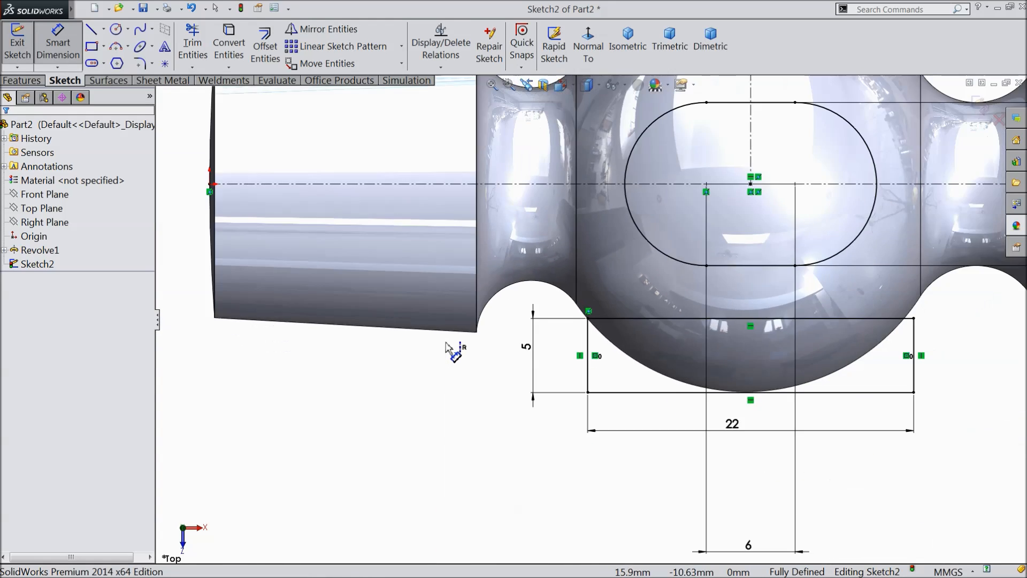
scroll(754, 303, "down", 3)
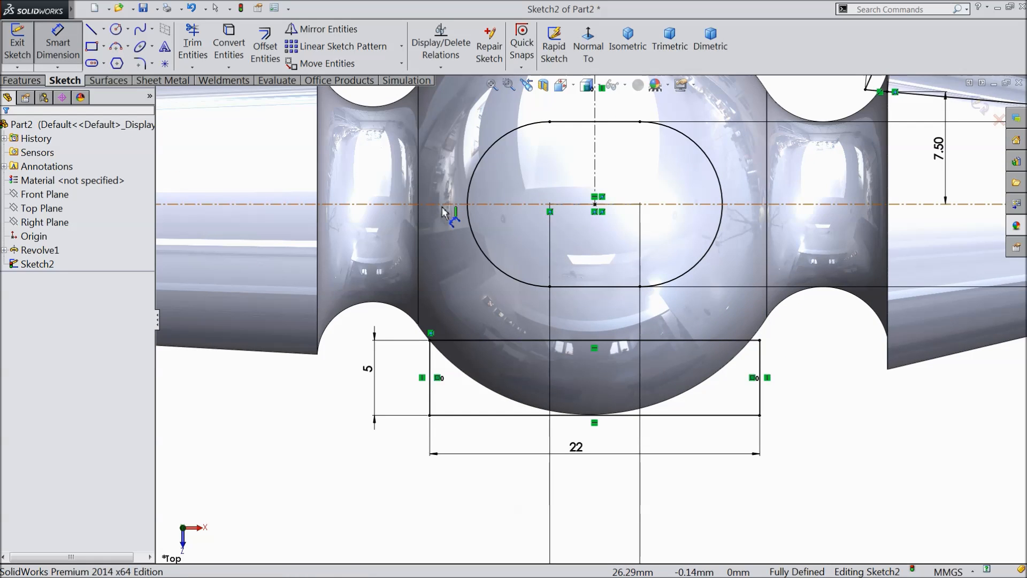
left_click(60, 48)
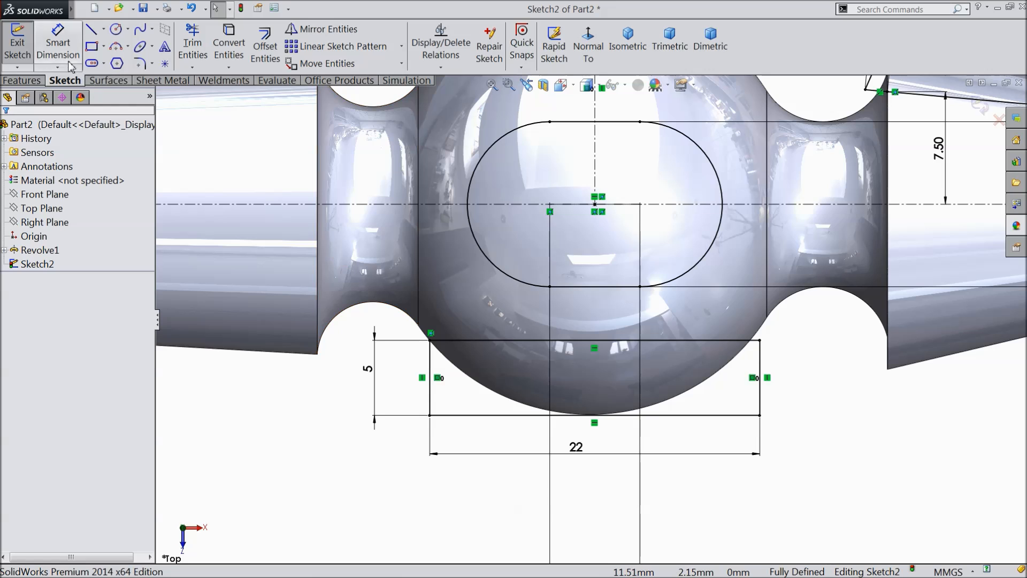
left_click(68, 60)
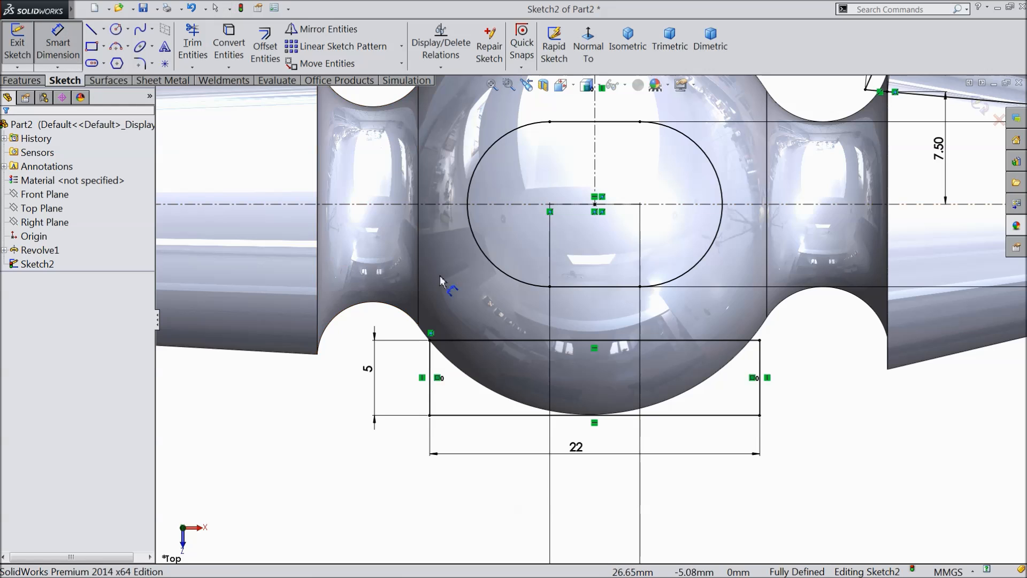
left_click(434, 205)
left_click(449, 340)
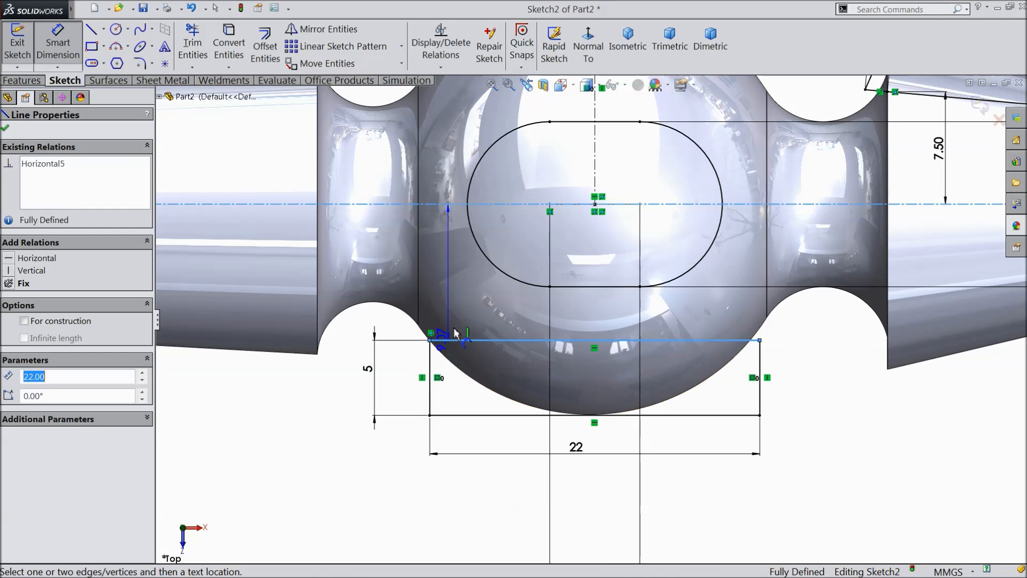
left_click(459, 300)
left_click(570, 177)
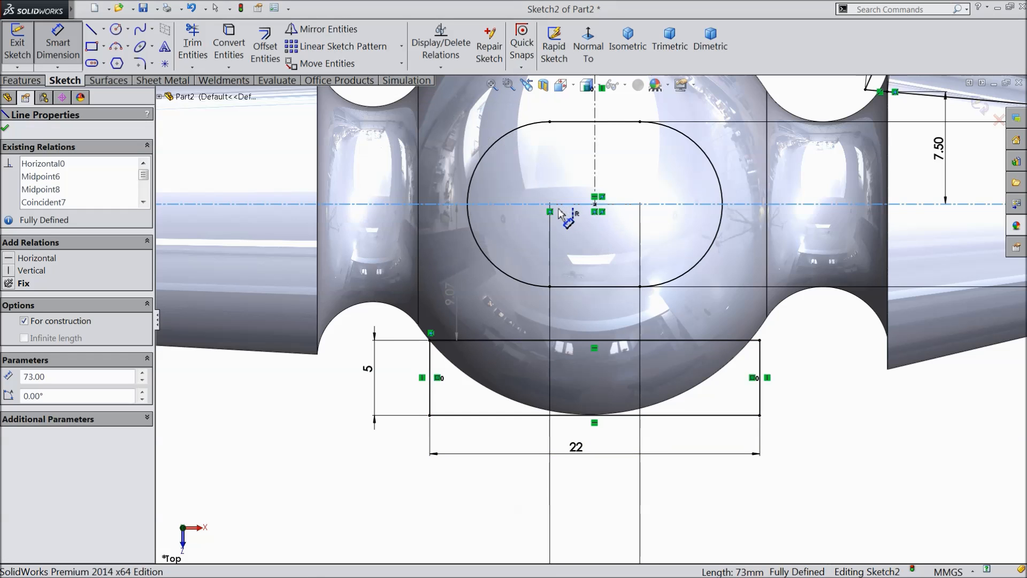
left_click(454, 297)
key("Delete")
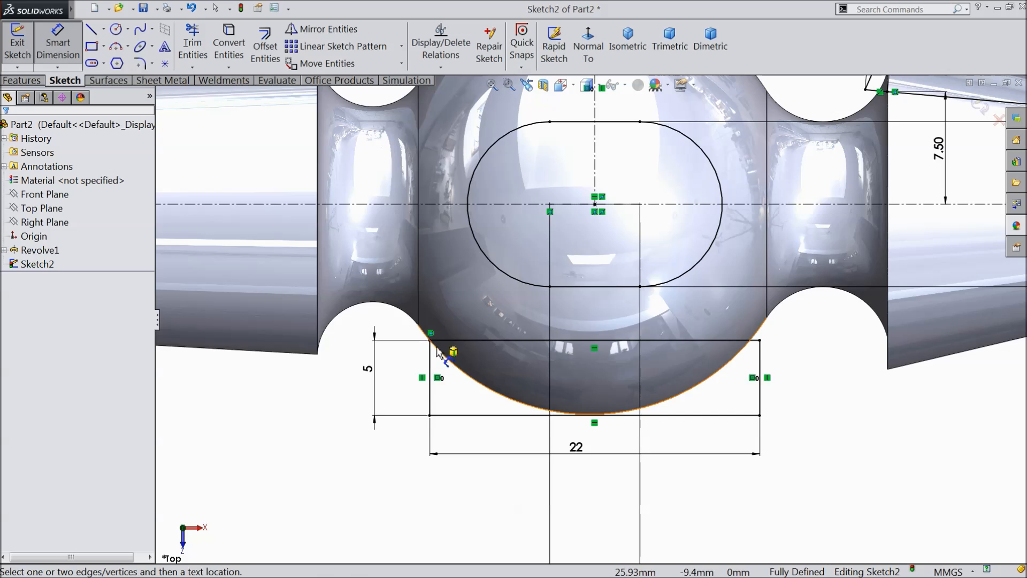
Step: Delete the coincident relation at the rectangle's upper-left corner and dimension its upper edge 9 mm from the horizontal centreline
key("Escape")
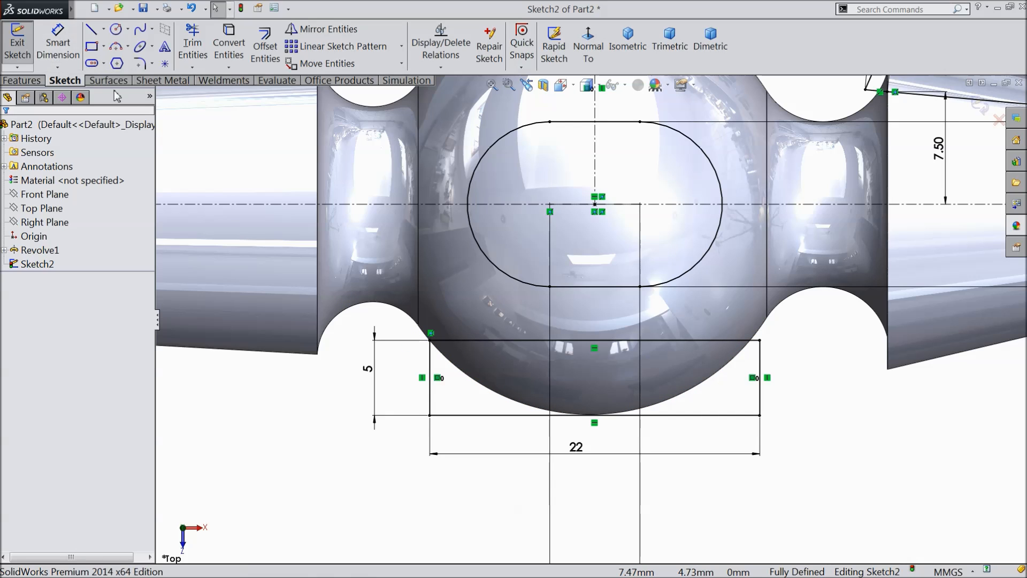
key("Delete")
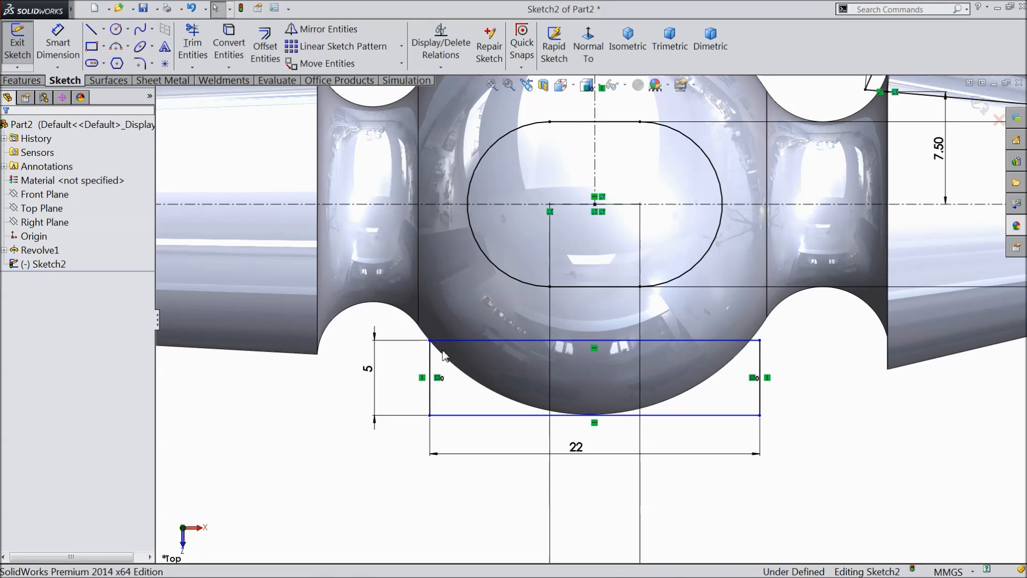
left_click(59, 47)
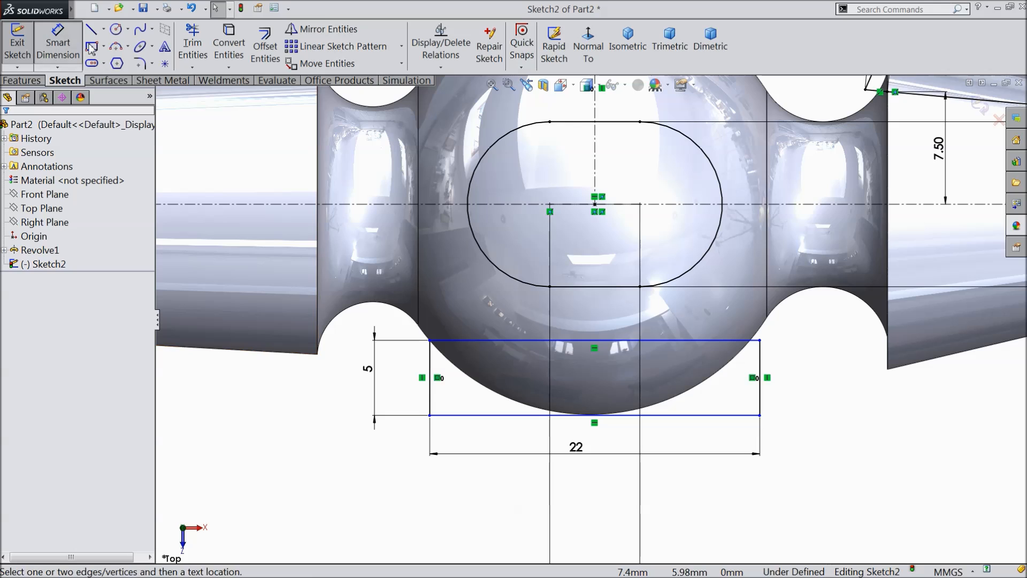
left_click(442, 209)
left_click(446, 340)
left_click(436, 293)
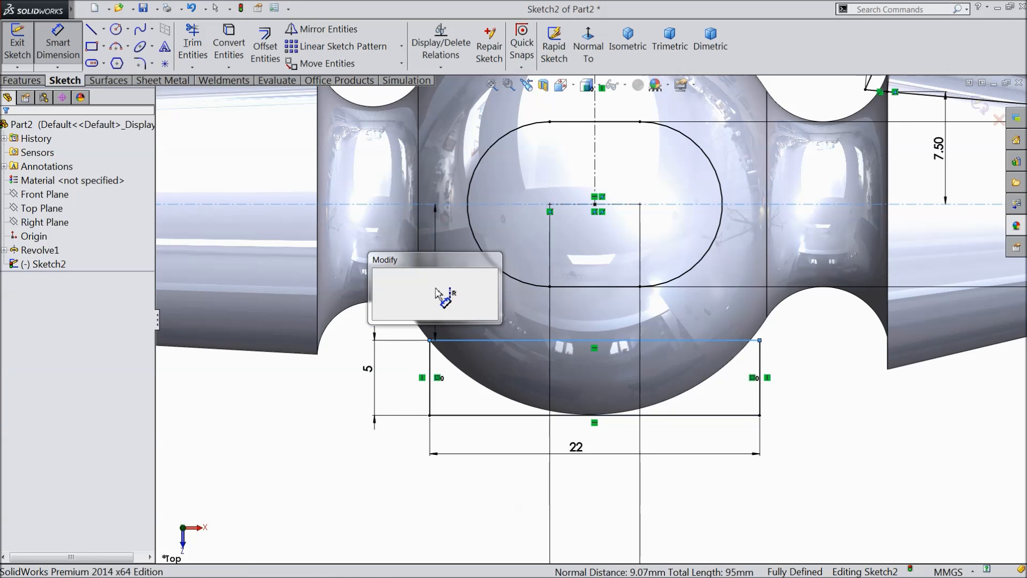
type("9")
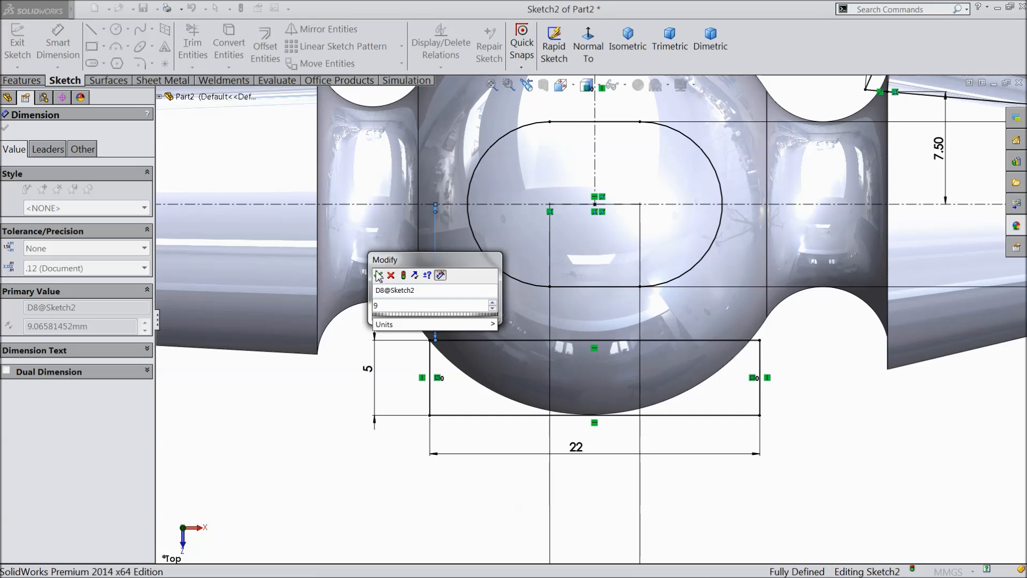
left_click(378, 275)
key("Escape")
key("Escape")
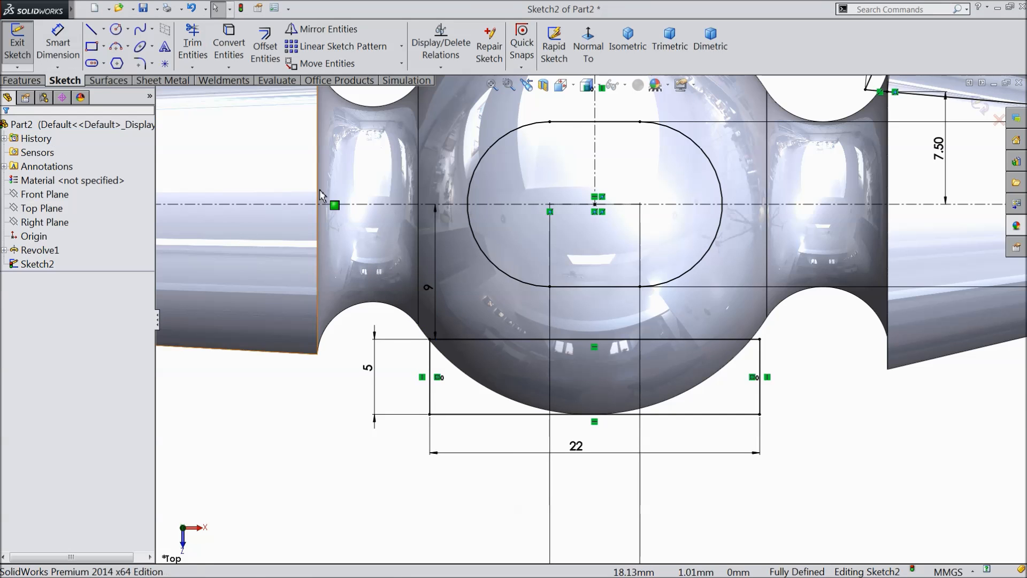
Step: Try to make the rectangle's upper-left corner coincident with the ball's silhouette edge, and undo the relation
scroll(450, 278, "down", 2)
scroll(470, 385, "down", 5)
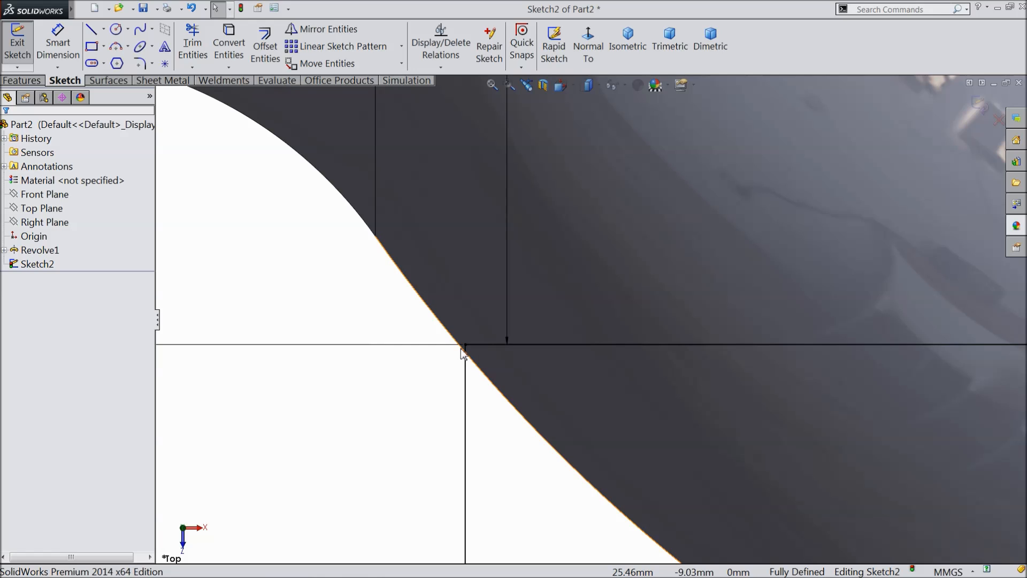
left_click(463, 354)
left_click(466, 347, "ctrl")
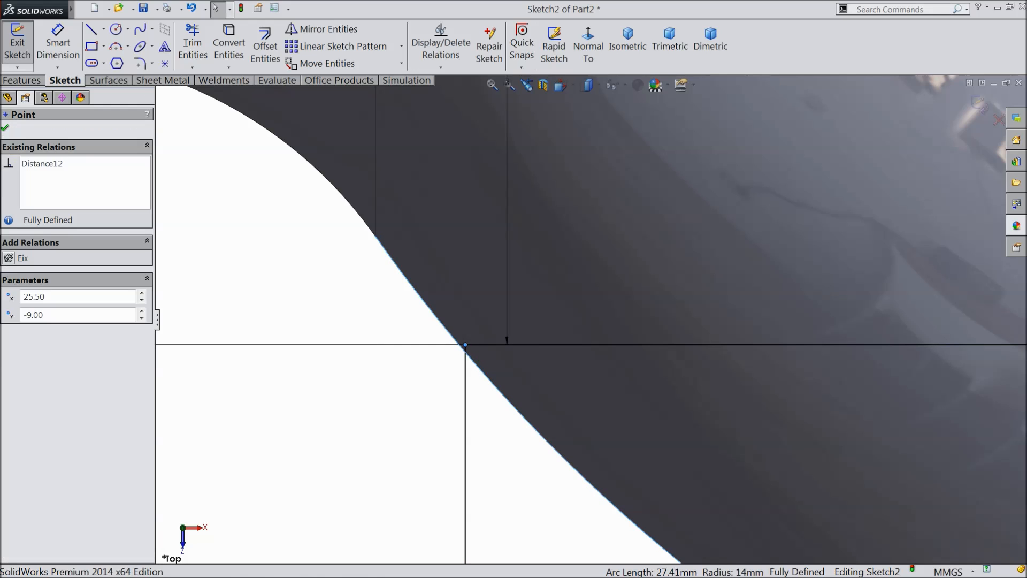
left_click(518, 302)
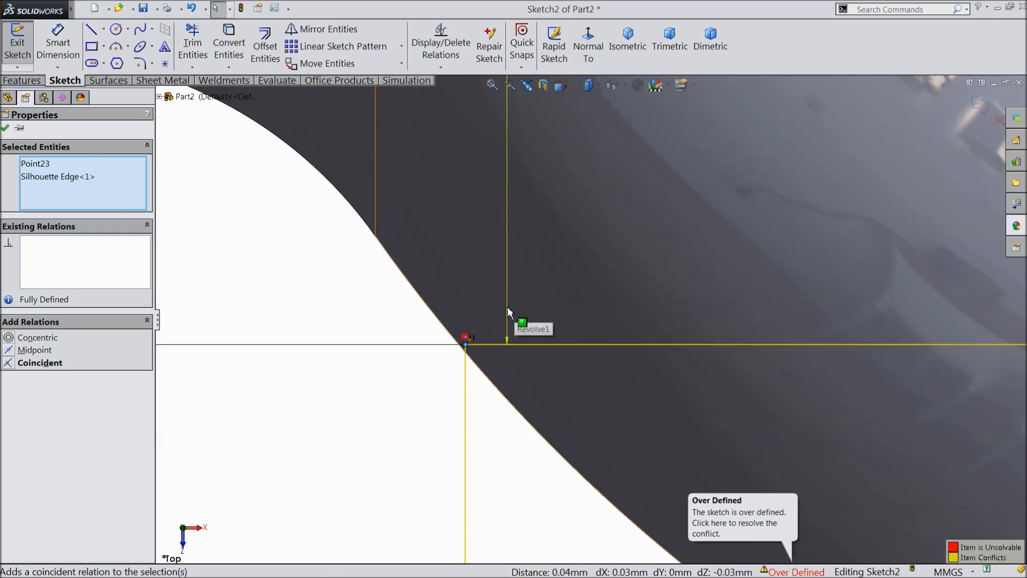
left_click(192, 9)
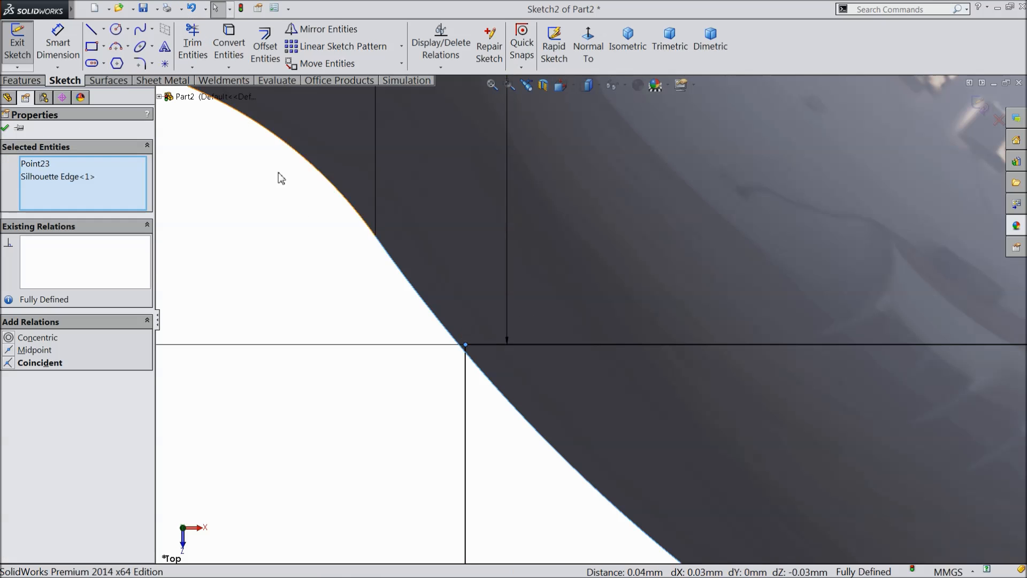
Step: Set the edge rectangle's width to 23 mm
scroll(466, 348, "up", 10)
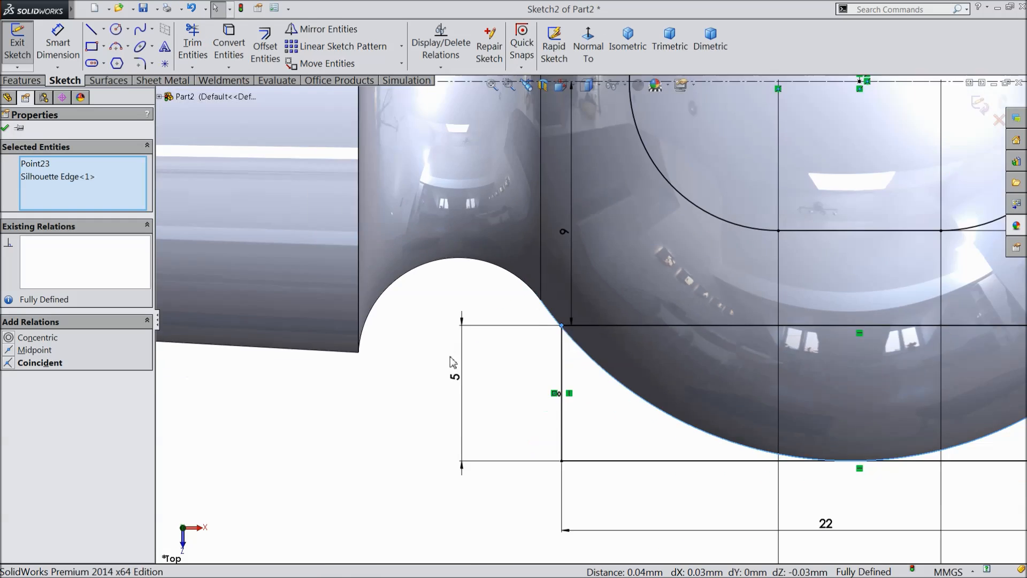
scroll(883, 380, "down", 2)
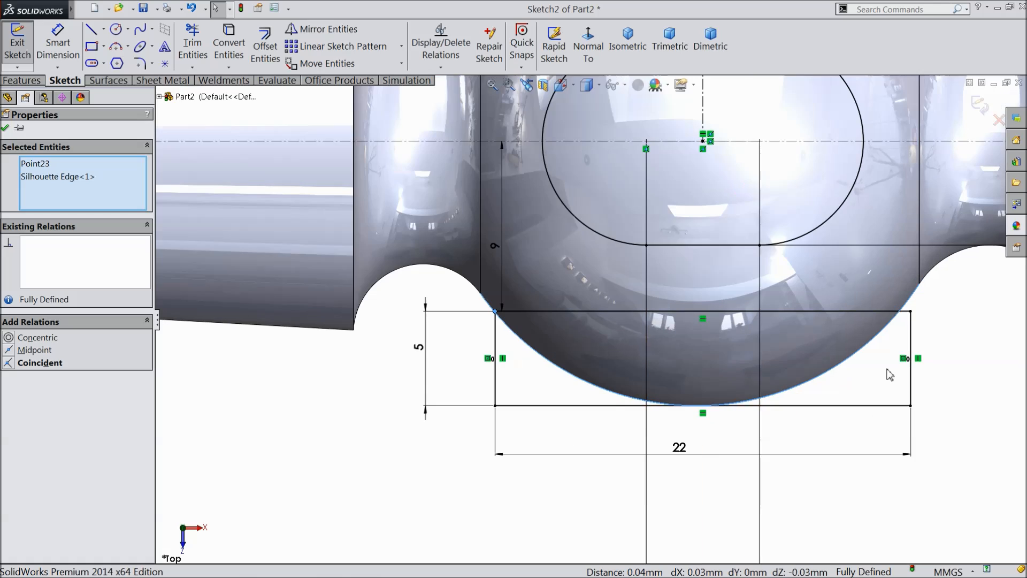
double_click(681, 450)
type("23")
left_click(622, 437)
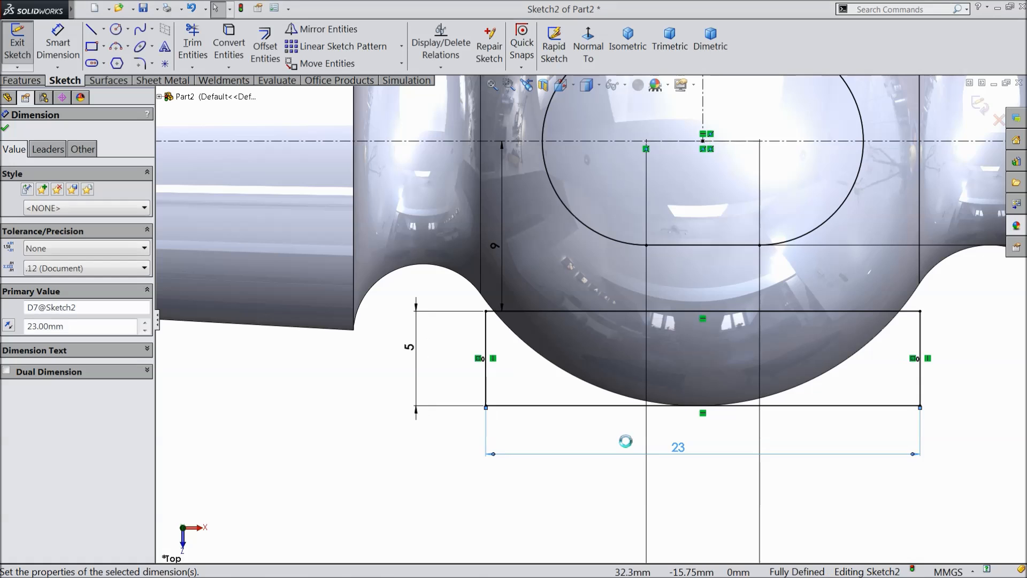
Step: Mirror the edge rectangle about the part's horizontal centreline onto the ball's opposite edge, keeping the original
scroll(600, 354, "up", 5)
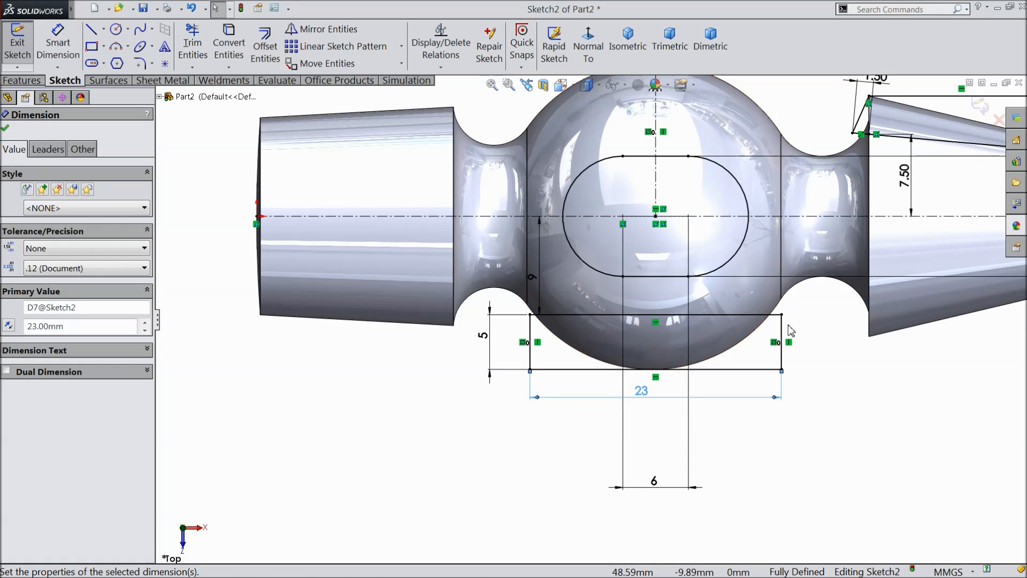
scroll(701, 316, "down", 1)
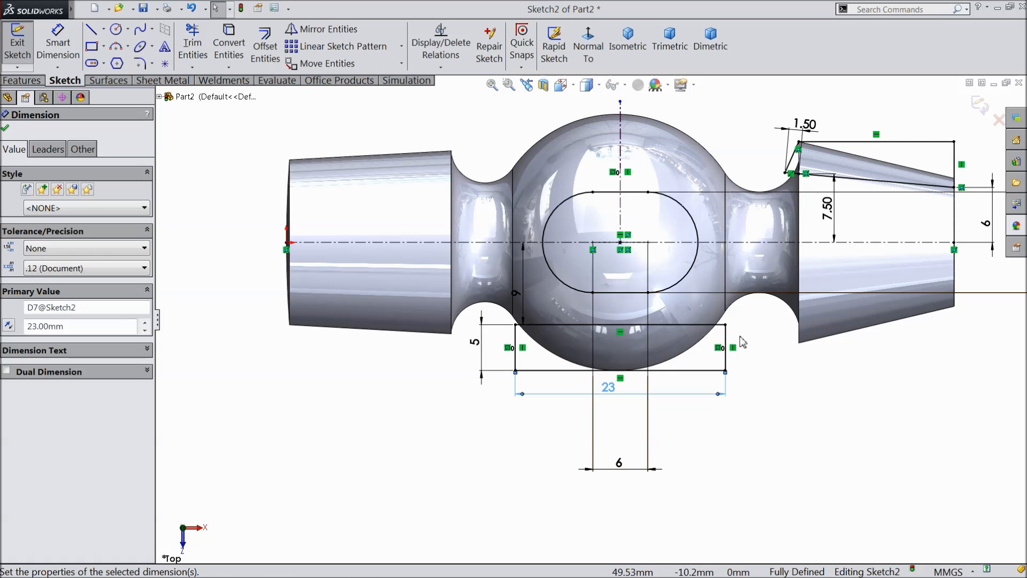
scroll(673, 373, "down", 1)
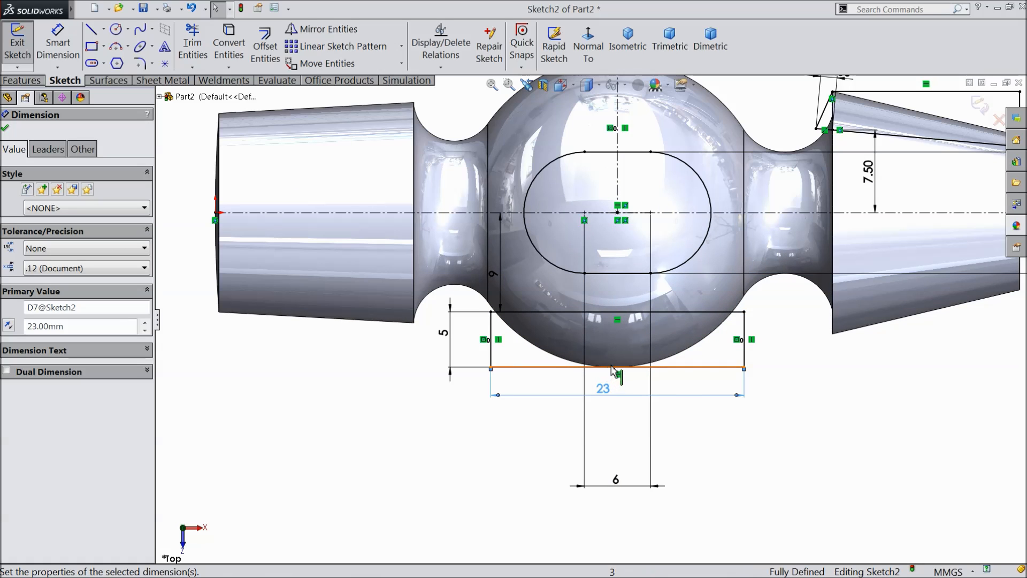
left_click(775, 306)
left_click_drag(772, 301, 477, 399)
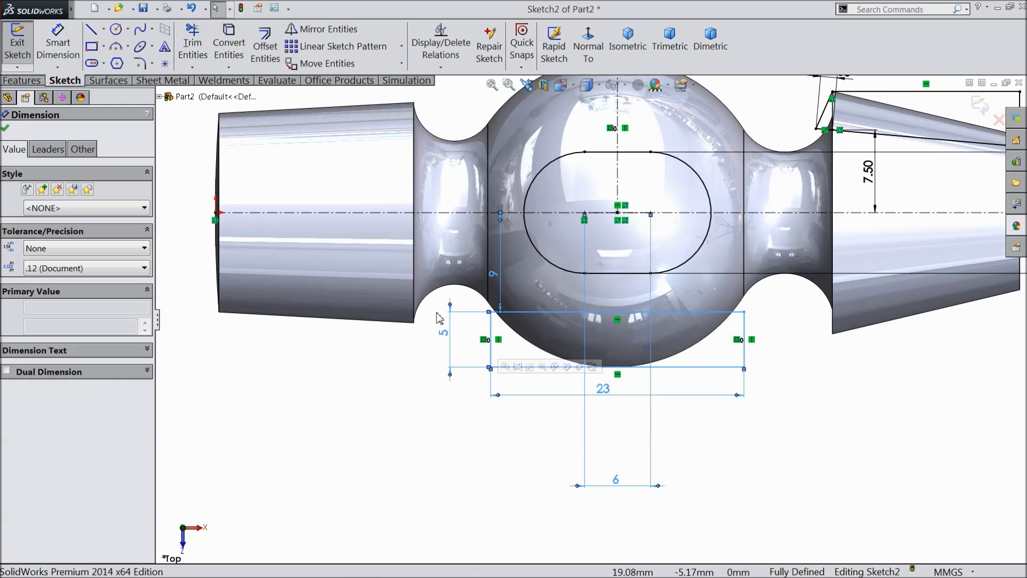
left_click(345, 33)
left_click(98, 312)
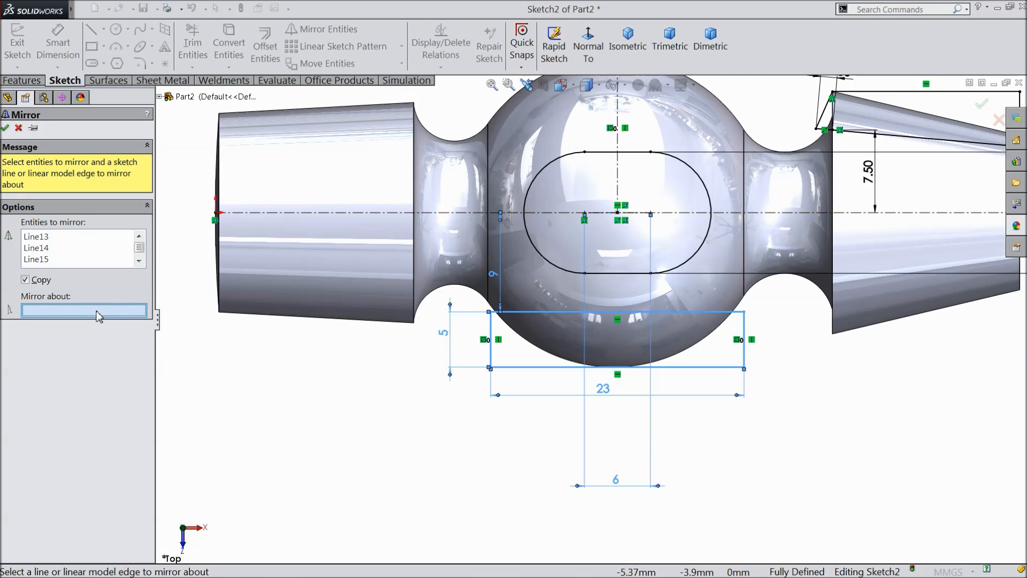
left_click(428, 214)
key("z")
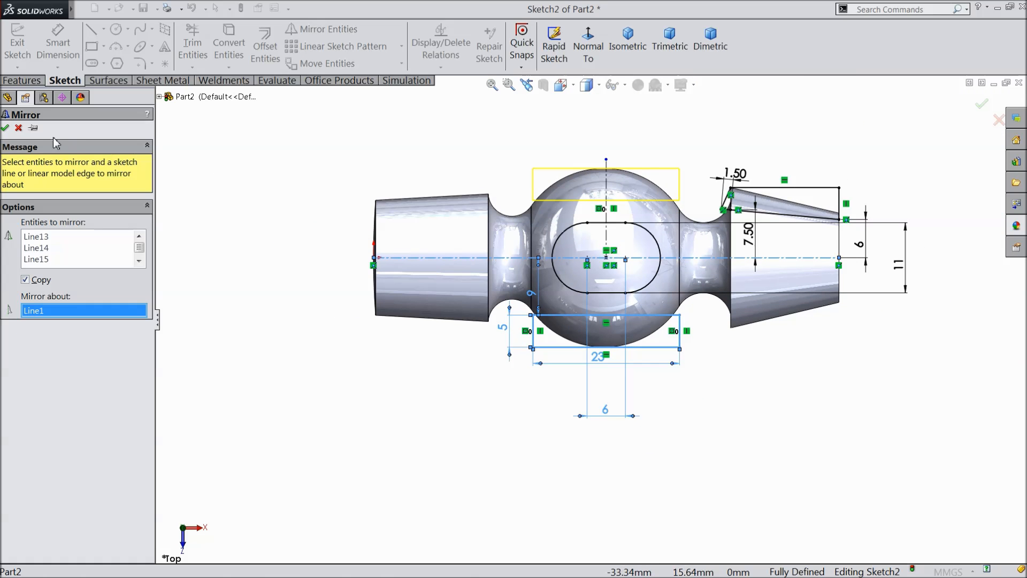
left_click(5, 128)
Step: Mirror the tapered end's cut profile about the part's horizontal centreline, keeping the original
scroll(816, 198, "down", 3)
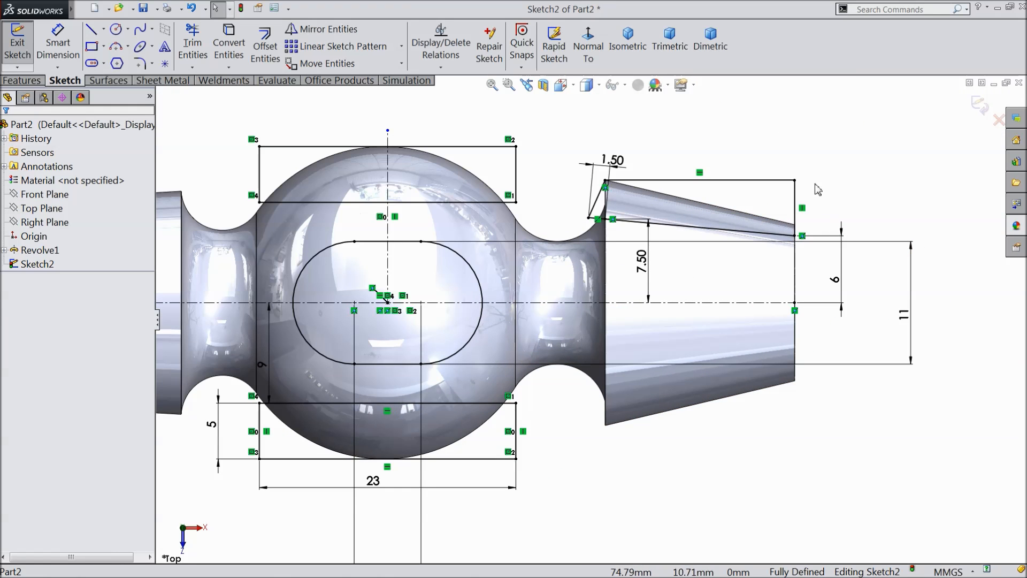
left_click_drag(762, 242, 566, 246)
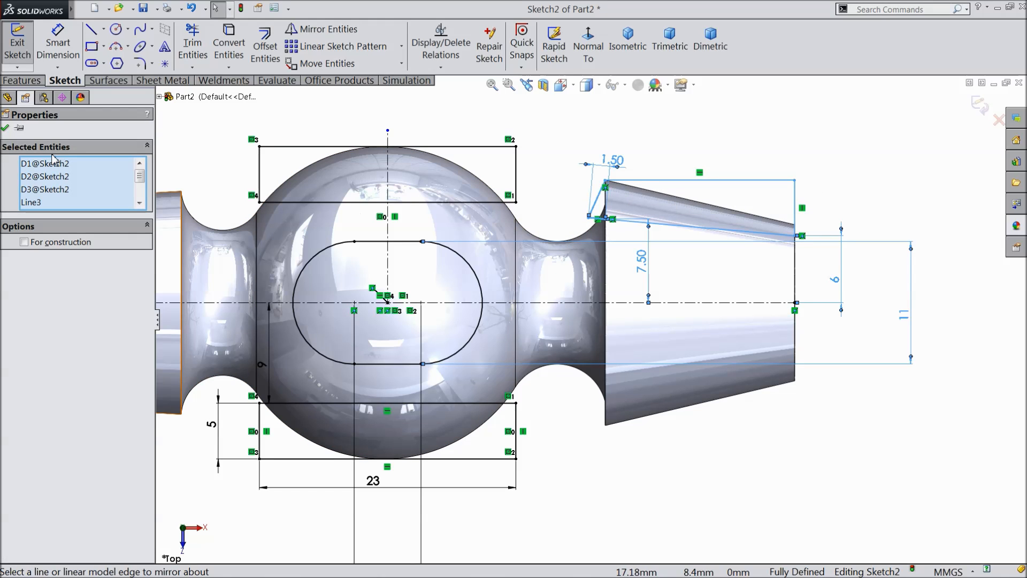
left_click(322, 29)
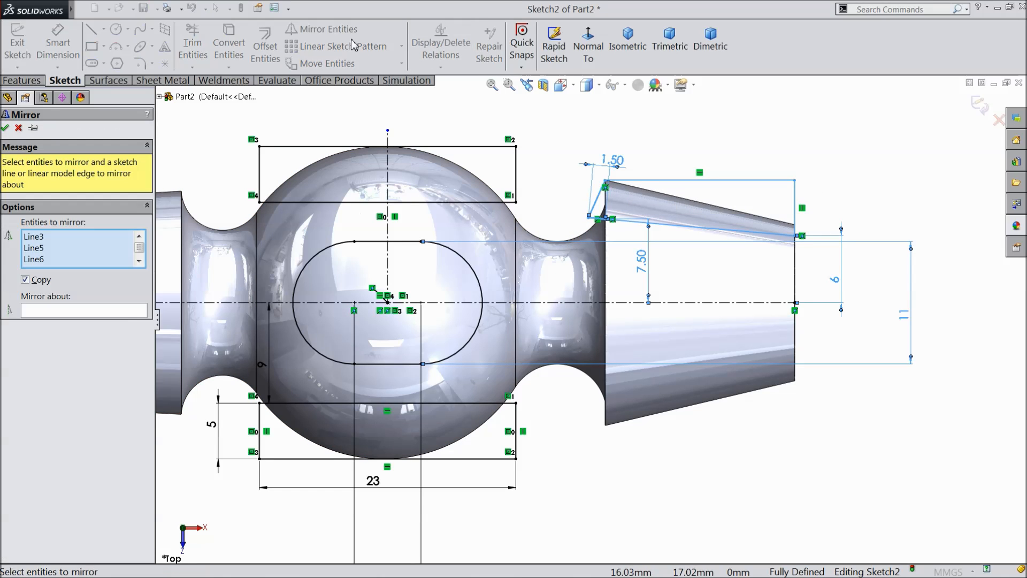
left_click(115, 312)
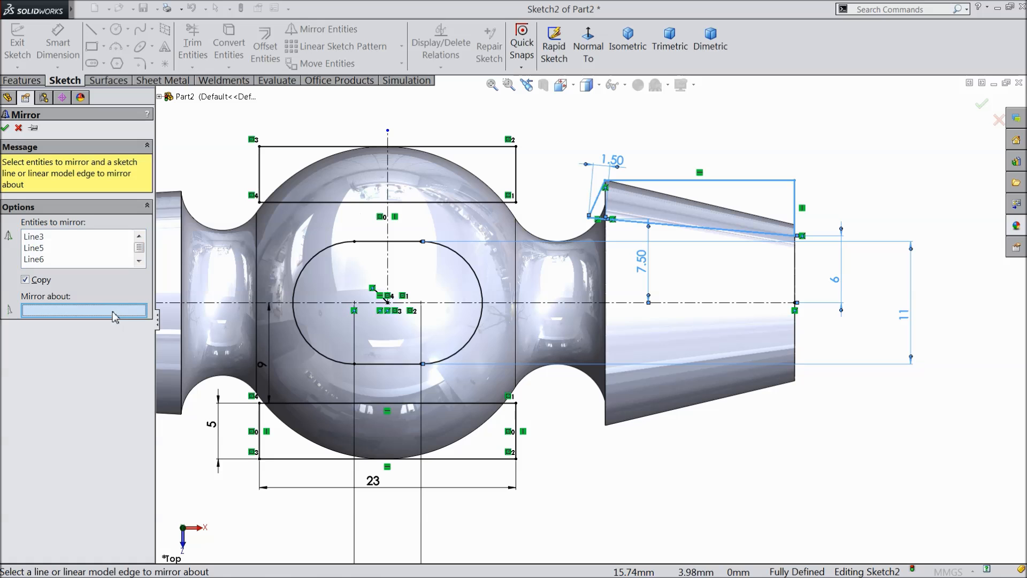
left_click(696, 304)
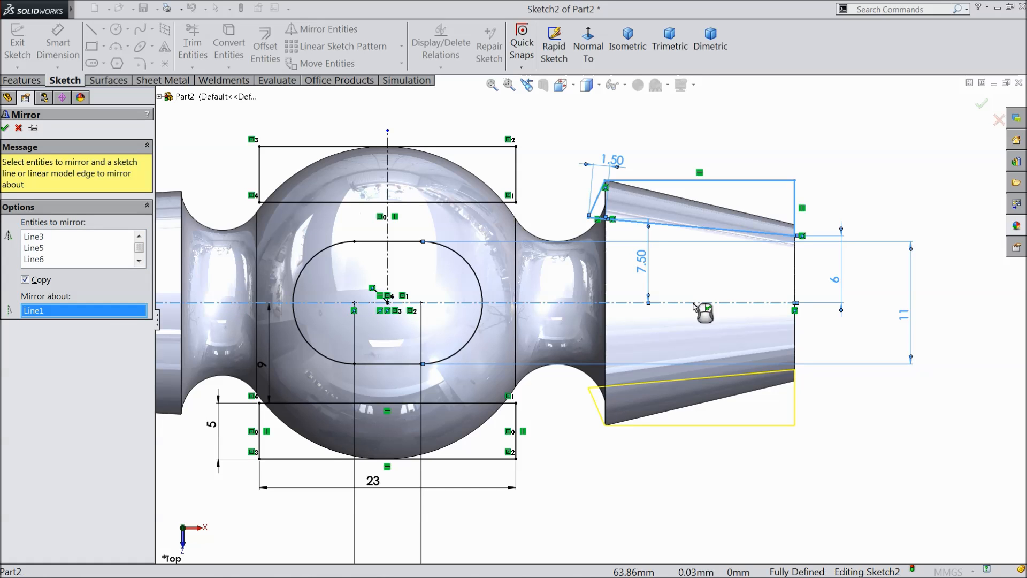
left_click(5, 128)
scroll(591, 317, "up", 5)
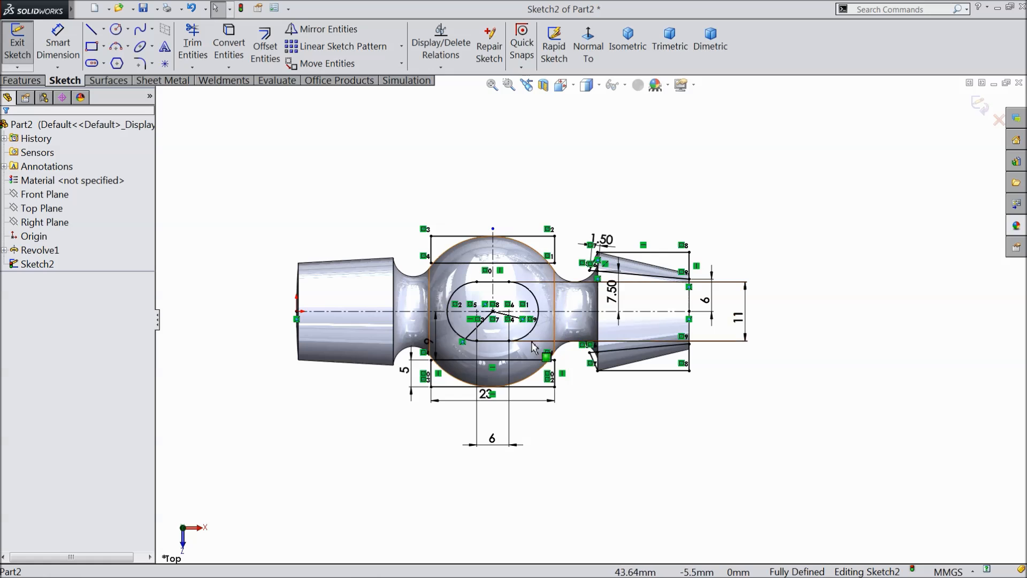
Step: Cut-extrude the sketched profiles from the sketch plane using Through All - Both, and clear the selection
middle_click_drag(428, 429, 470, 304)
middle_click_drag(442, 335, 469, 317)
scroll(540, 322, "down", 2)
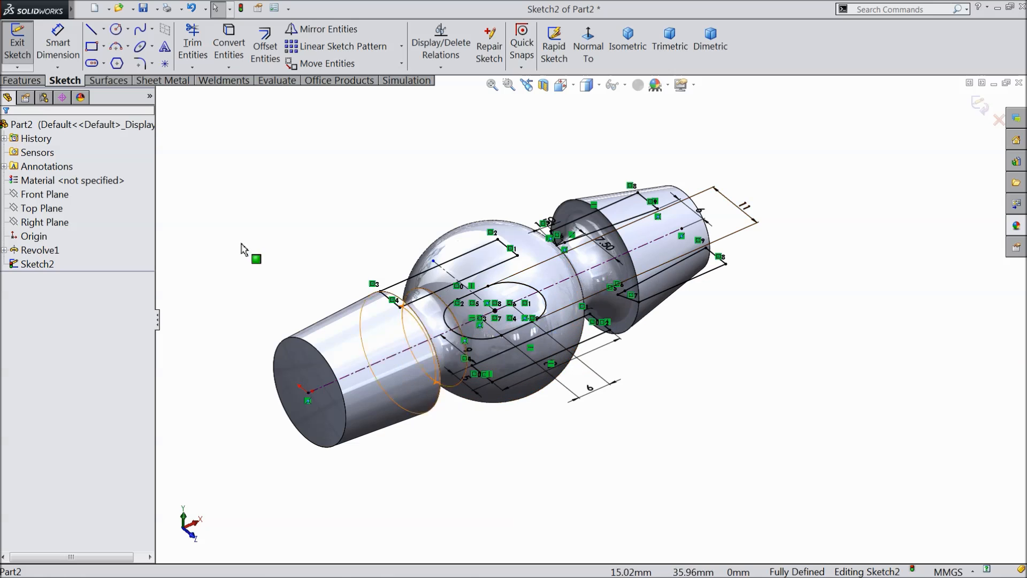
left_click(22, 80)
left_click(222, 47)
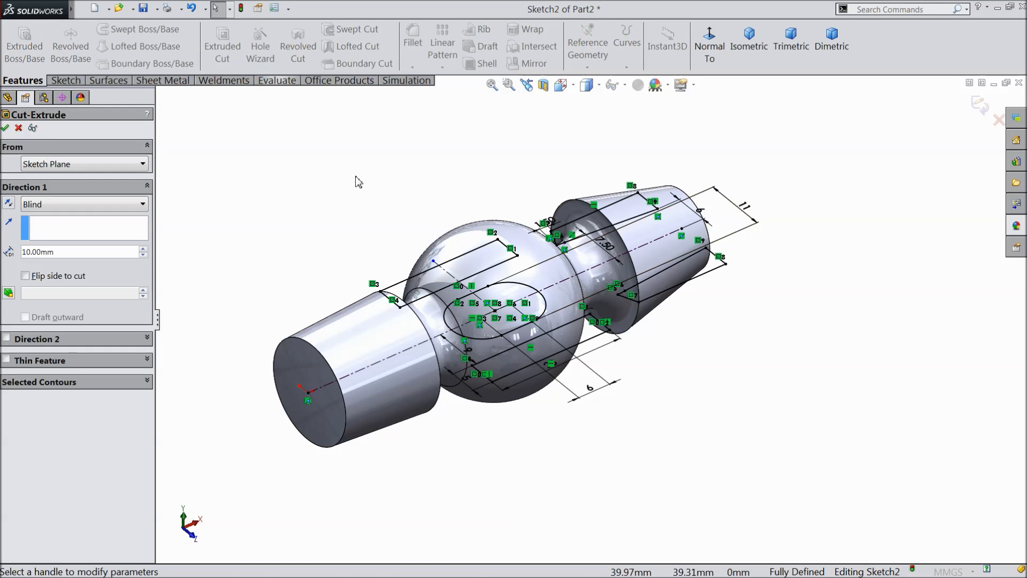
scroll(531, 345, "down", 2)
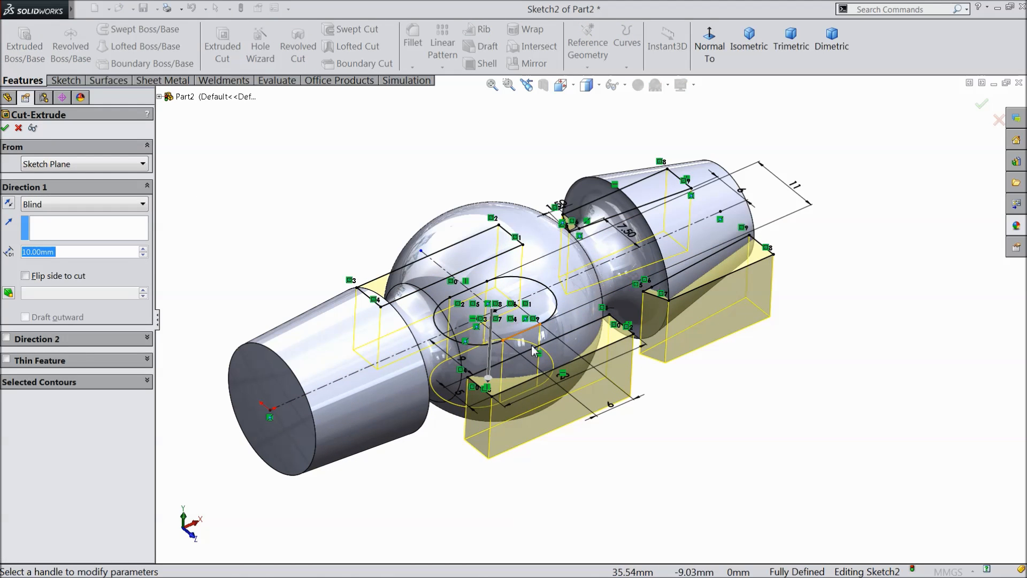
left_click(49, 206)
left_click(56, 241)
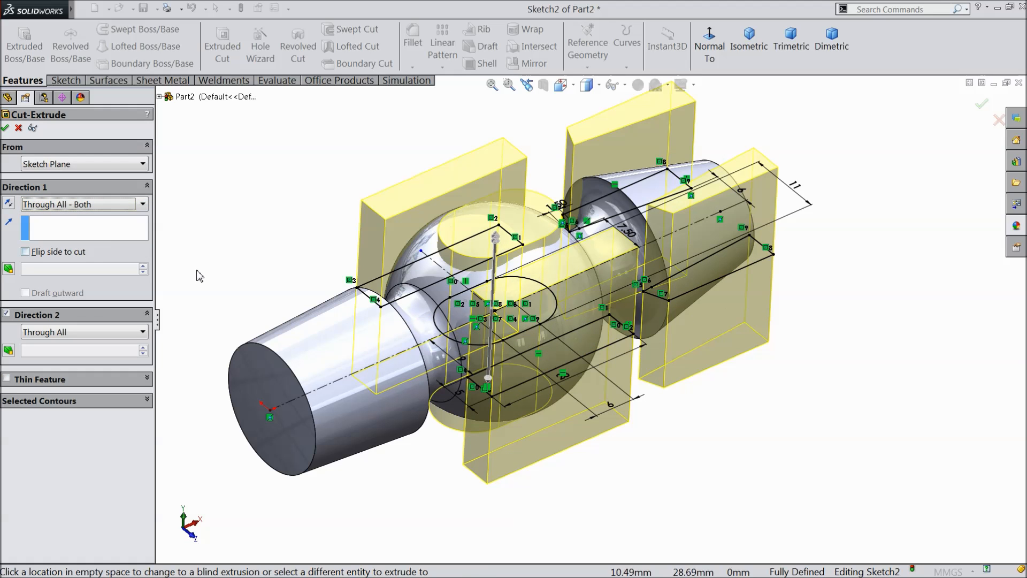
left_click(5, 129)
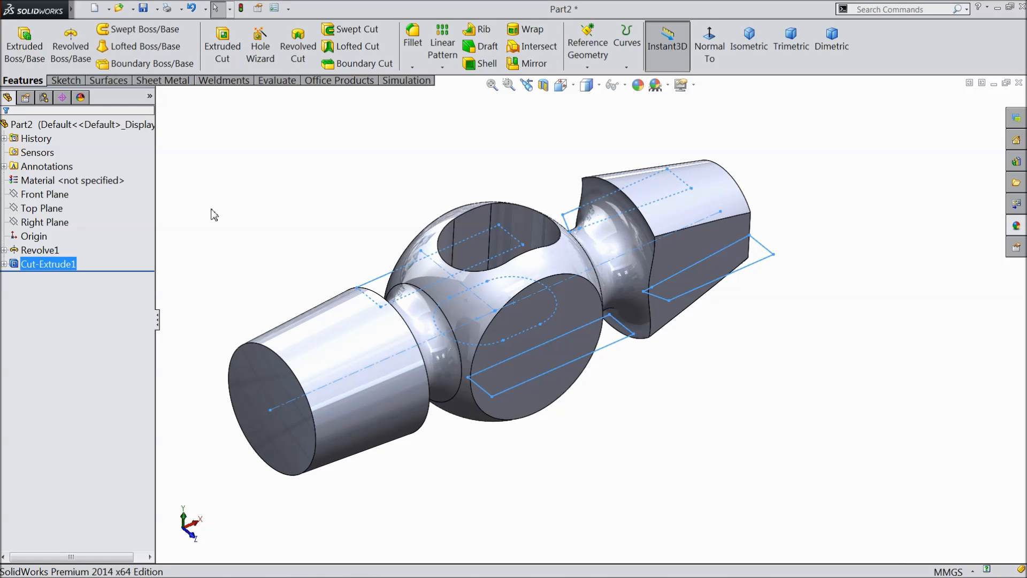
left_click(279, 229)
mouse_move(279, 229)
middle_mouse_down()
mouse_move(284, 394)
mouse_move(241, 179)
mouse_move(291, 175)
mouse_move(278, 214)
mouse_move(291, 177)
mouse_move(288, 194)
middle_mouse_up()
key("Escape")
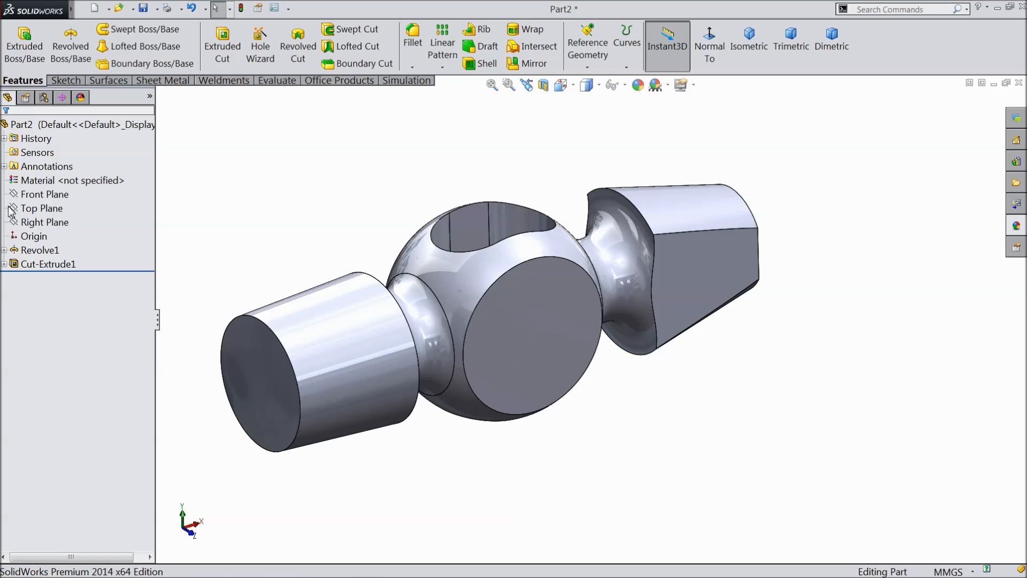
Step: Start a new sketch on the Front Plane and view it face-on
left_click(43, 195)
left_click(88, 186)
left_click(709, 46)
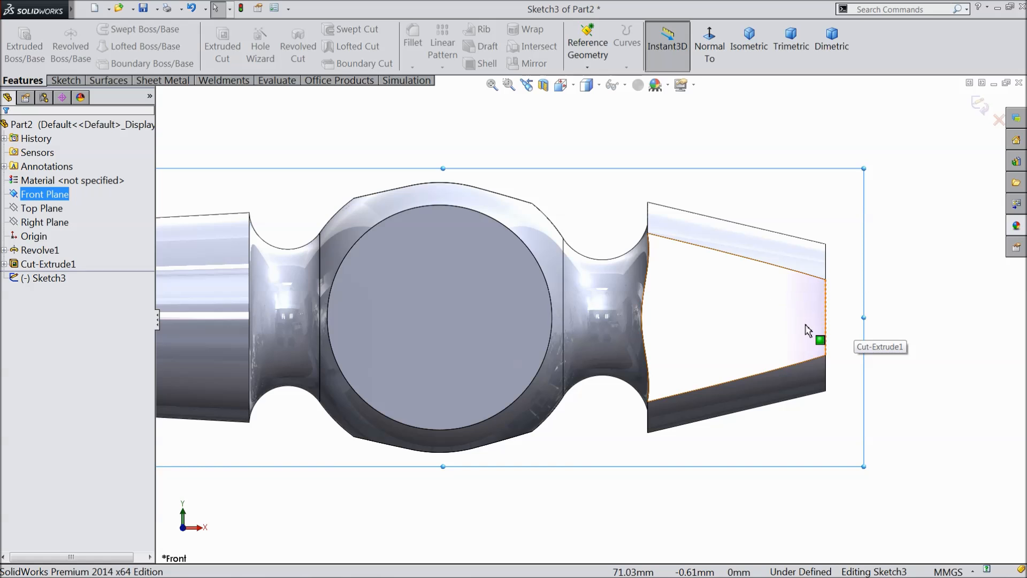
Step: Sketch a vertical line just beyond the tapered end, a sloping line below its lower edge, and a vertical line about 6 mm up to the neck's edge
left_click(63, 80)
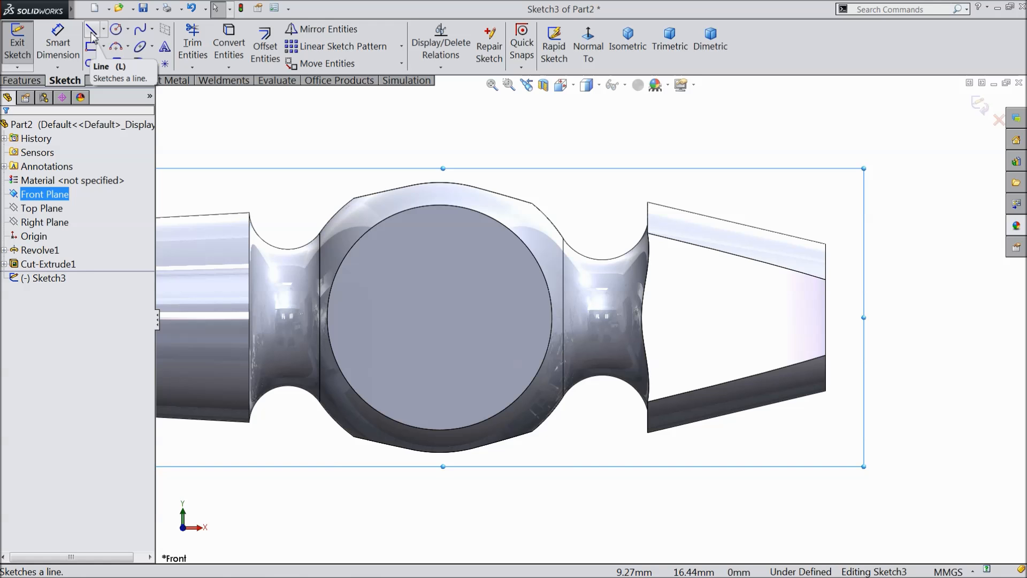
left_click(92, 34)
scroll(828, 412, "down", 2)
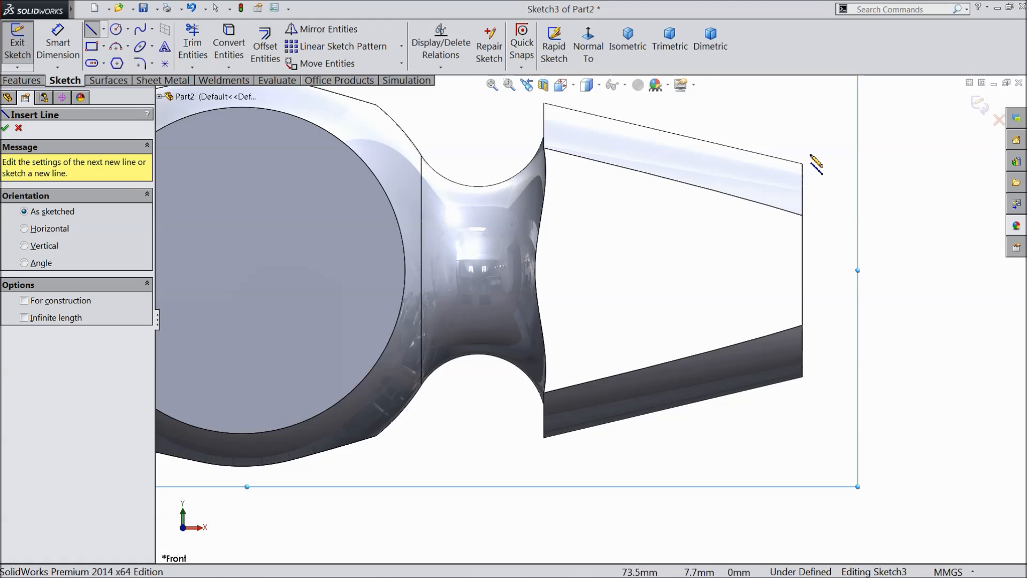
left_click(811, 138)
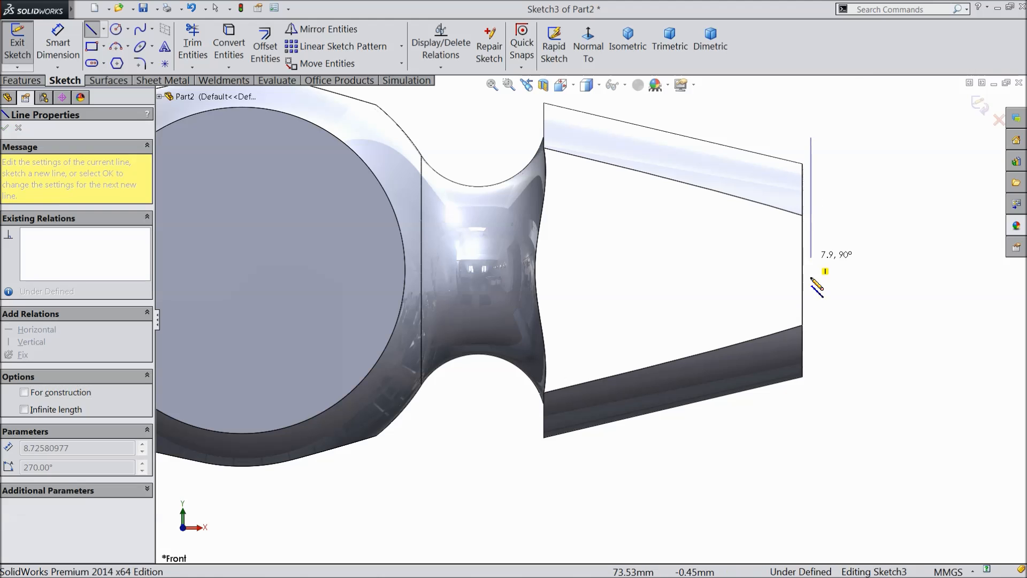
left_click(811, 403)
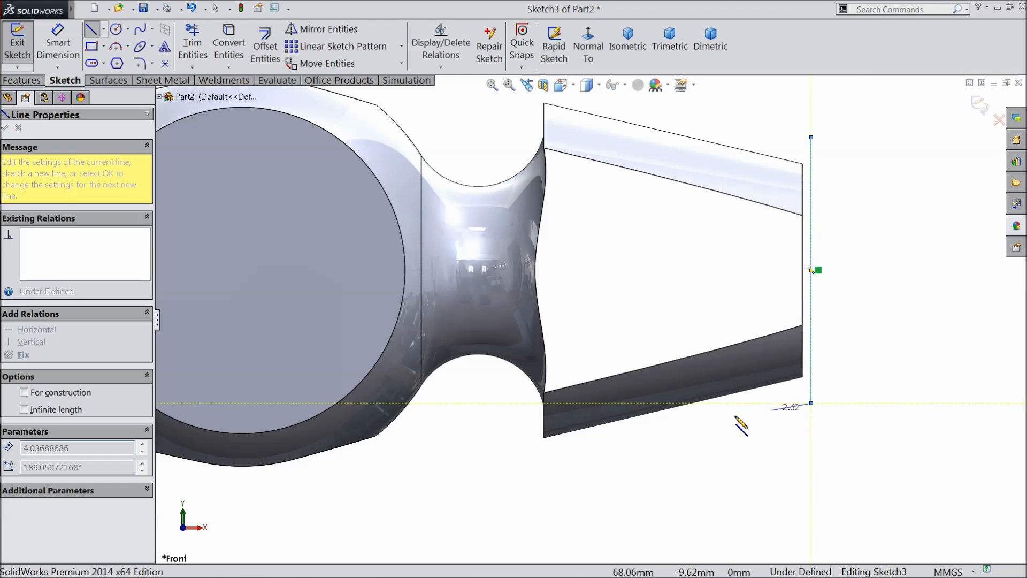
left_click(530, 467)
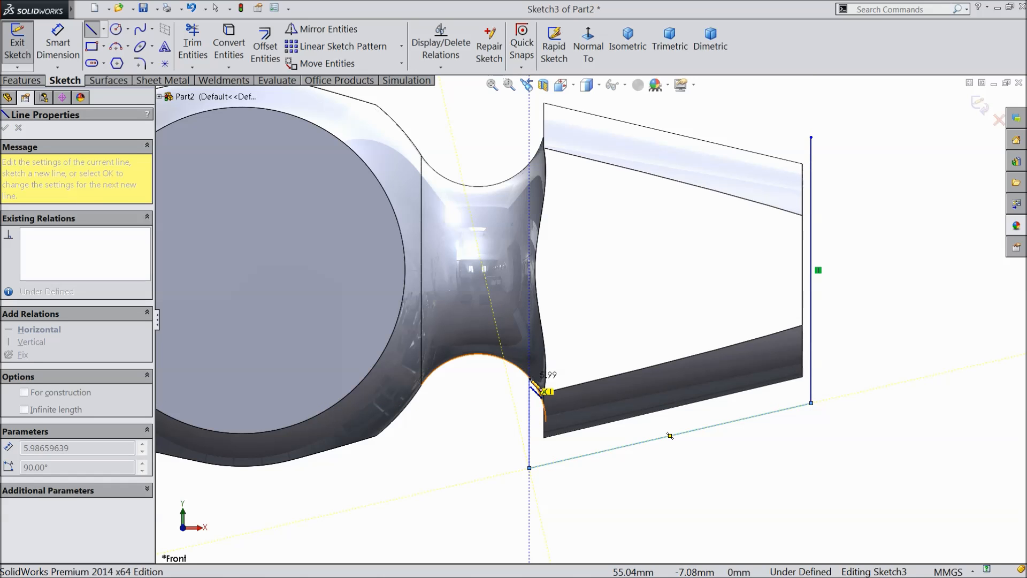
left_click(529, 377)
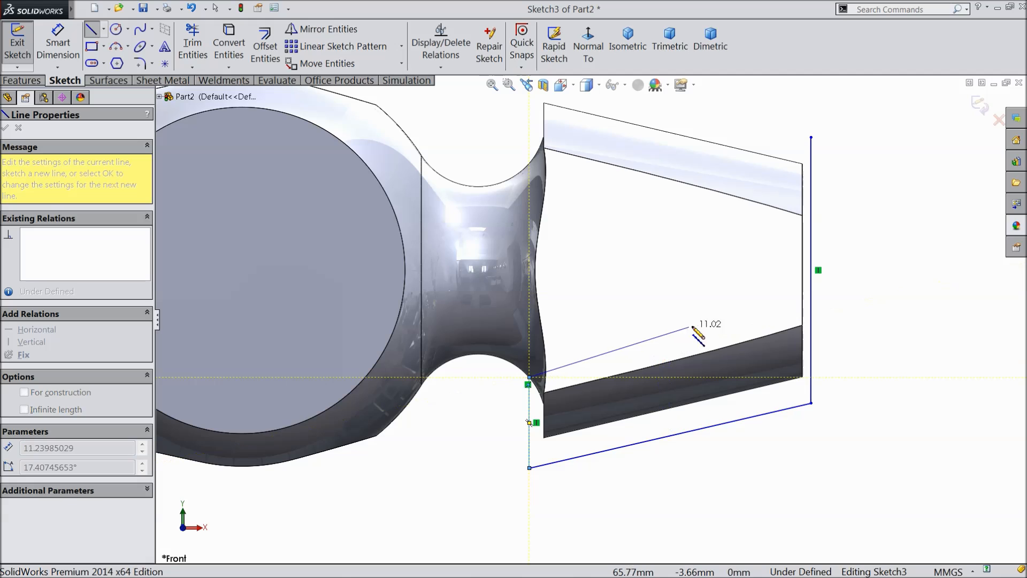
Step: Complete the closed profile with two converging inner lines joined by a tangent arc of about 1.65 mm radius, a short vertical and an upper sloping line about 18.9 mm long
left_click(760, 312)
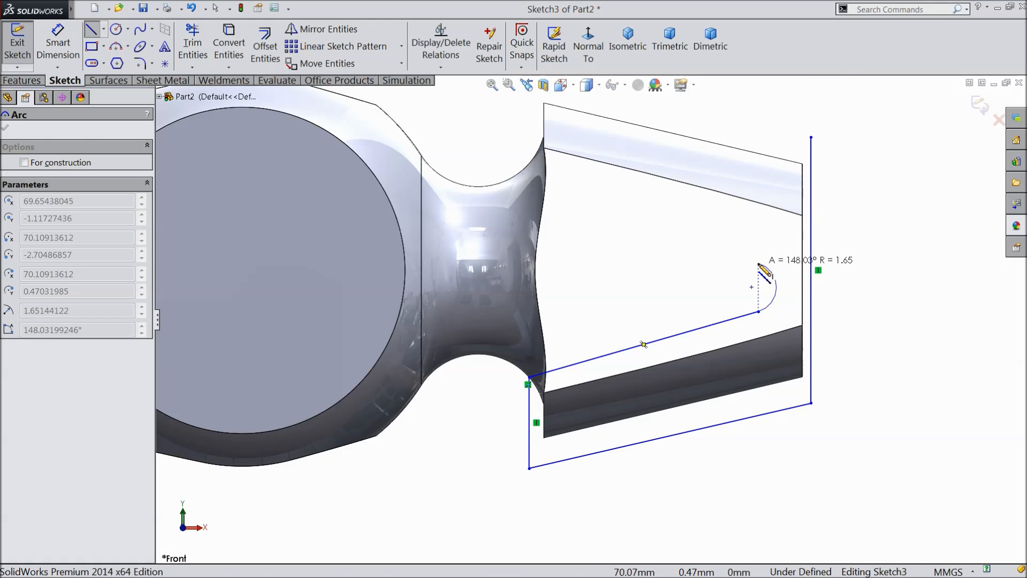
left_click(759, 264)
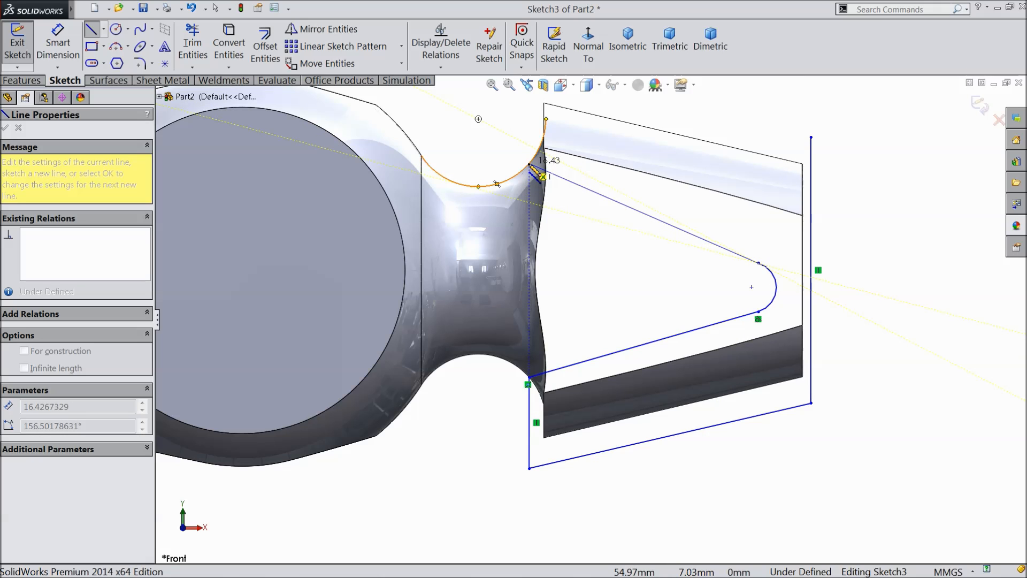
left_click(530, 165)
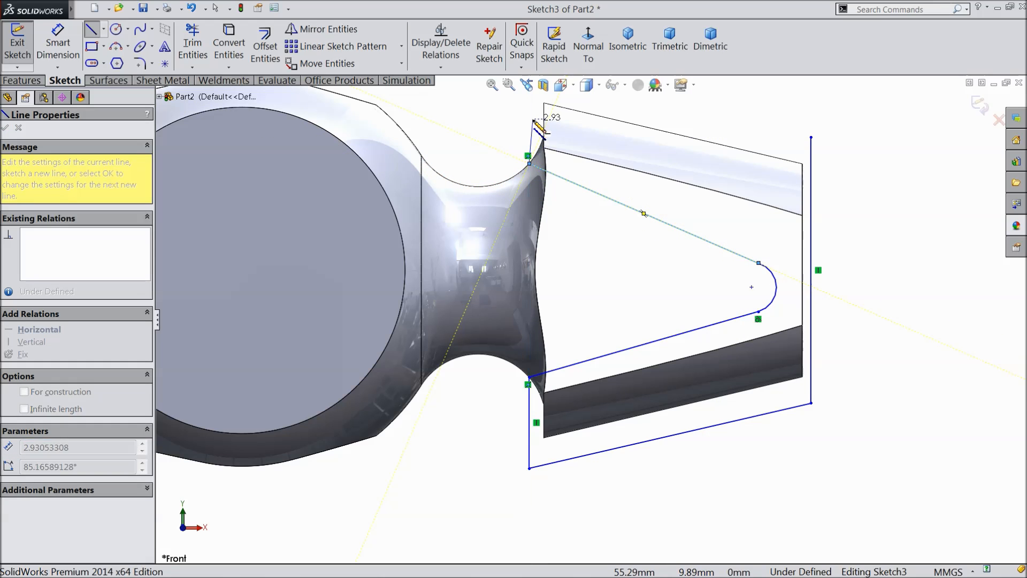
scroll(541, 120, "up", 2)
left_click(540, 117)
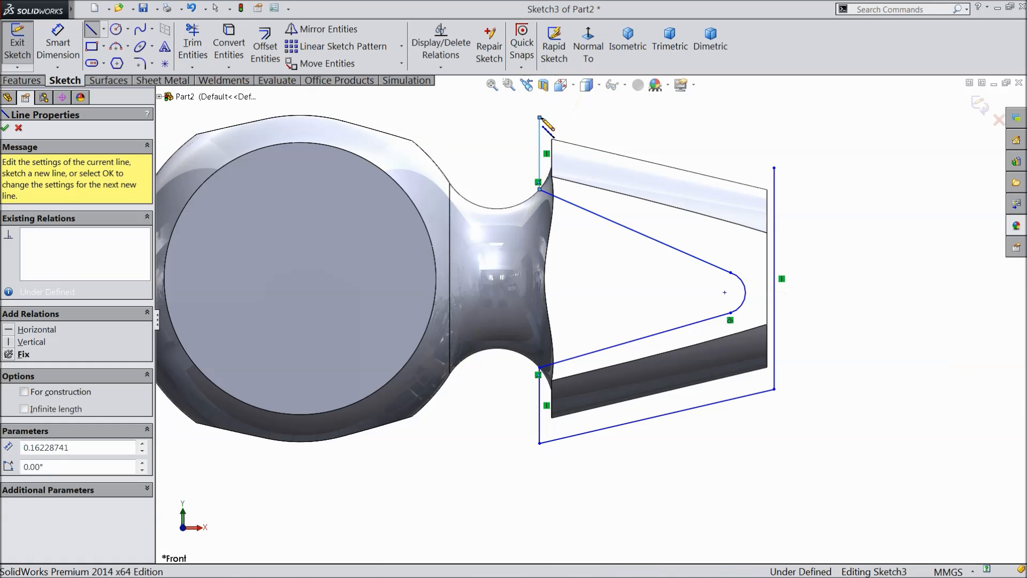
left_click(774, 168)
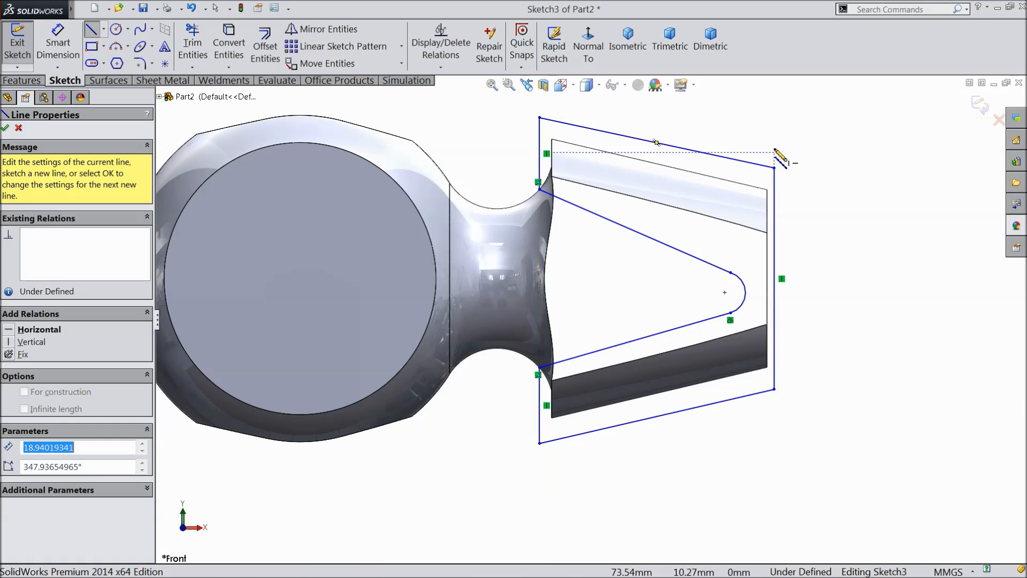
right_click(778, 158)
left_click(798, 131)
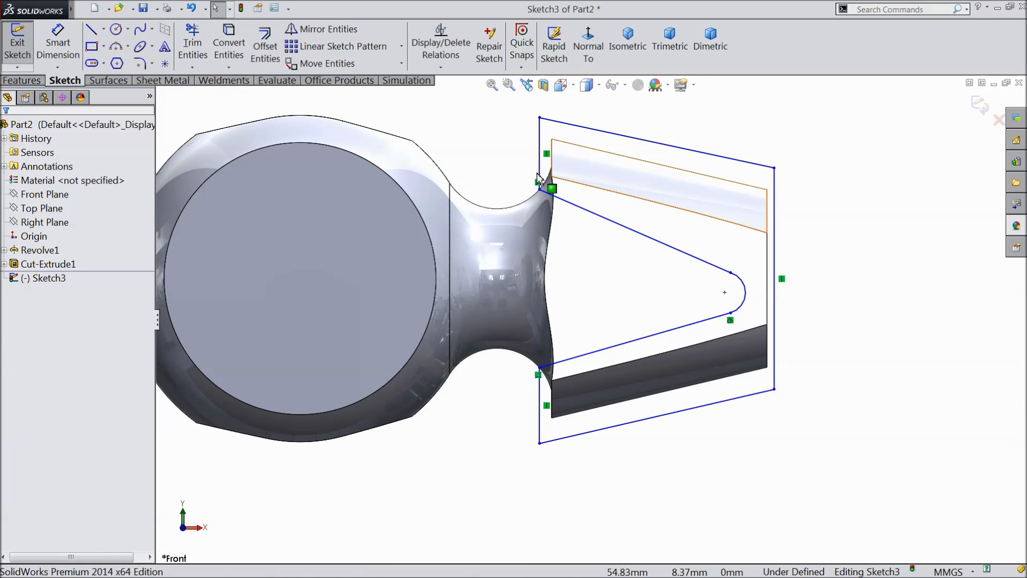
Step: Draw a horizontal centreline about 27.4 mm long from the midpoint of the ball-neck edge to just past the profile's outer vertical line
left_click(127, 30)
left_click(104, 31)
left_click(107, 65)
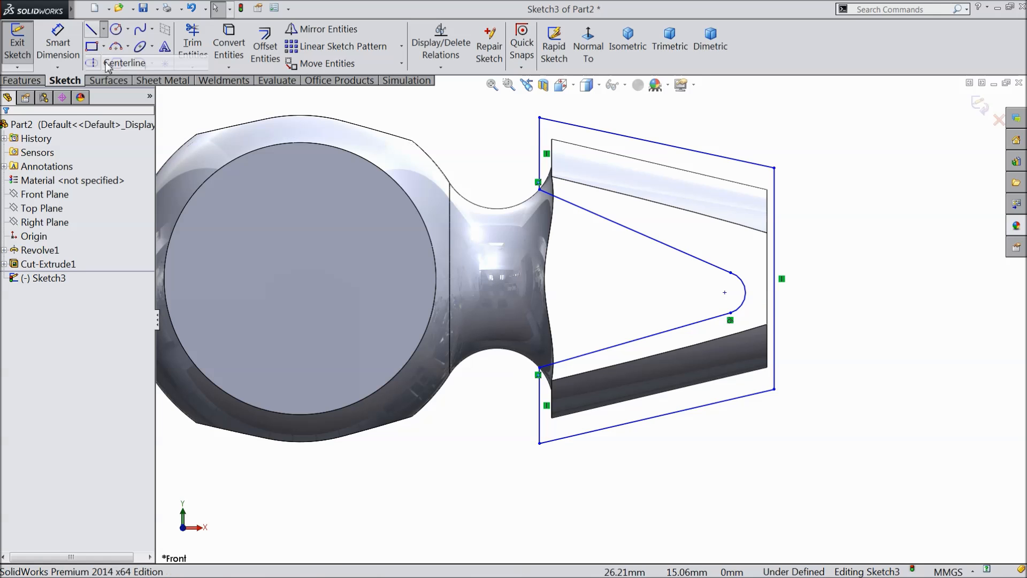
left_click(725, 292)
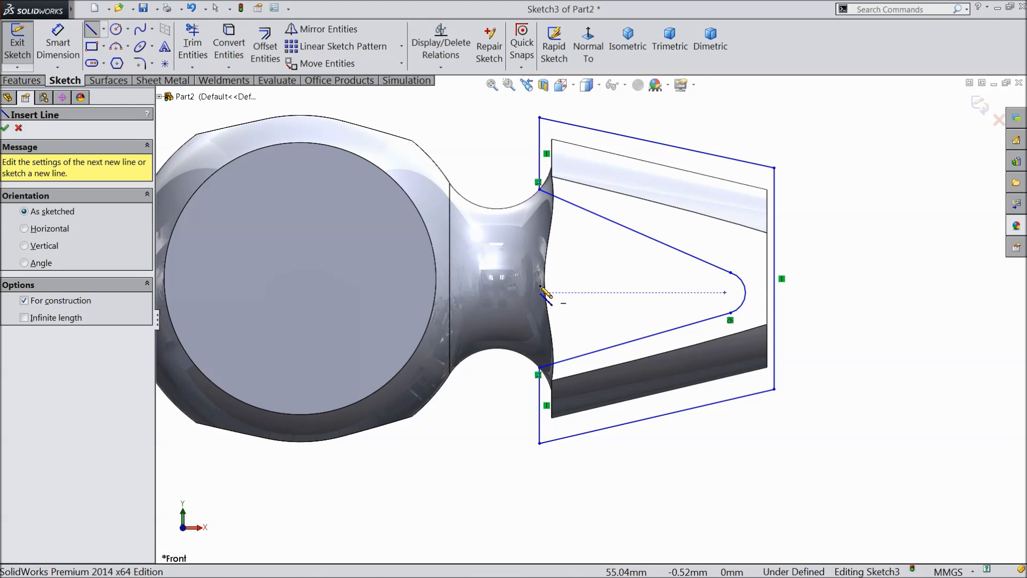
left_click(774, 278)
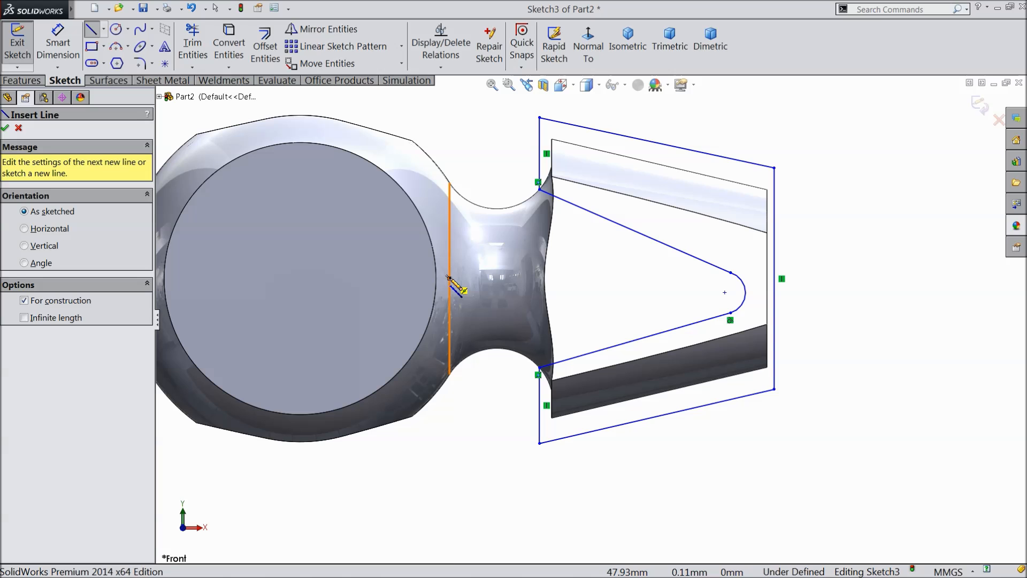
left_click(450, 278)
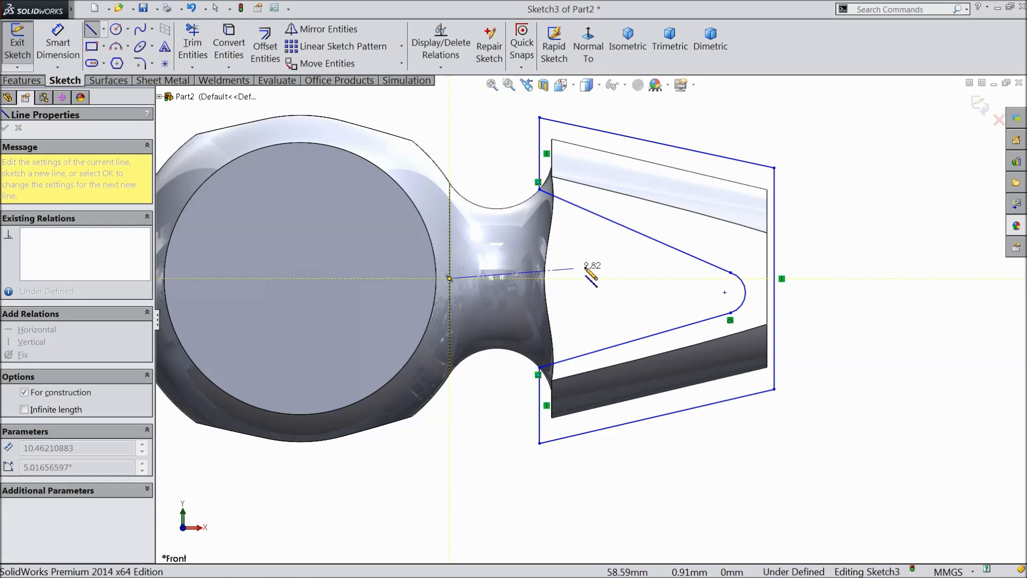
left_click(782, 279)
right_click(804, 271)
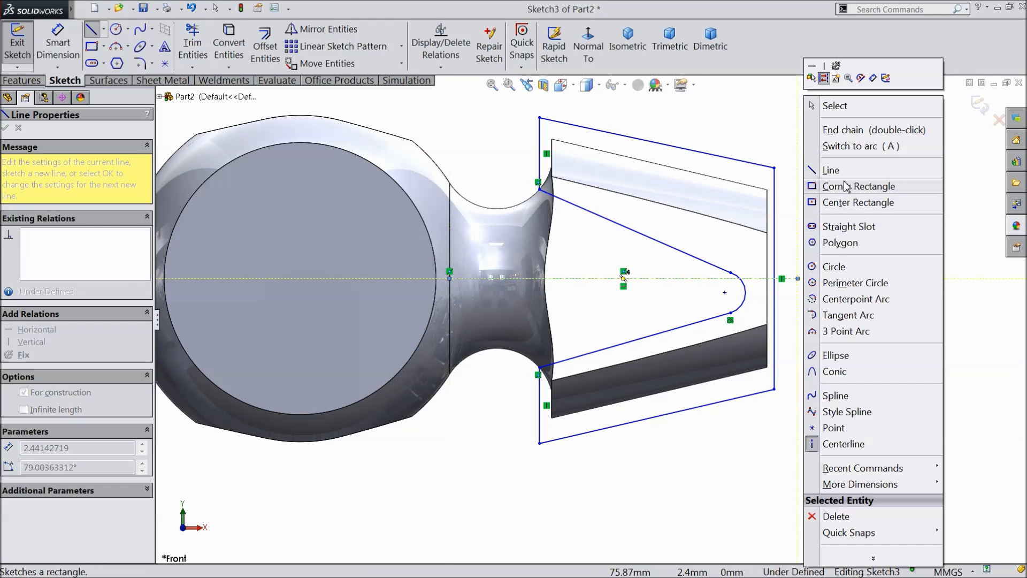
left_click(835, 106)
Step: Make the two converging inner lines symmetric about the horizontal centreline
scroll(757, 289, "down", 2)
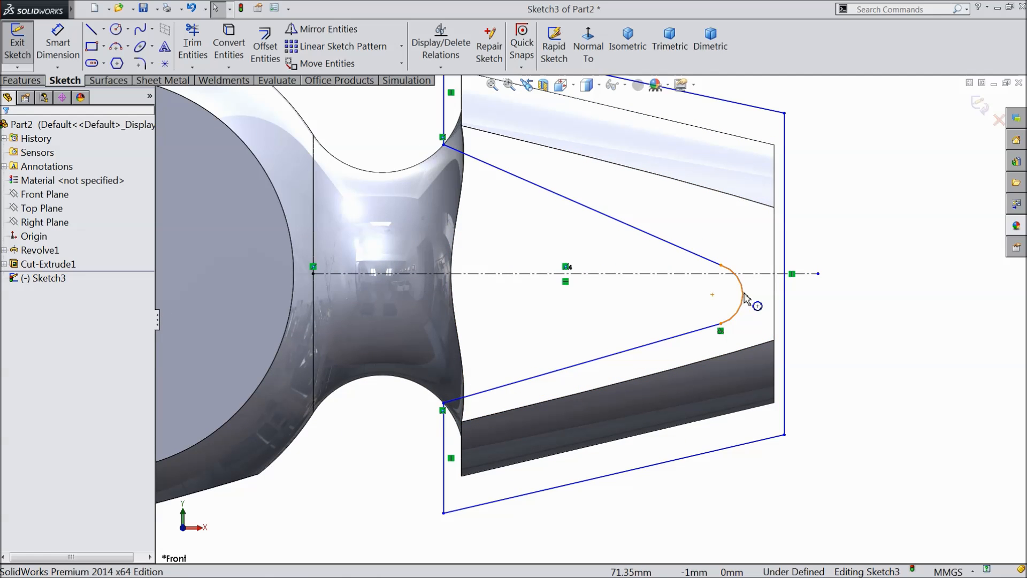
left_click(662, 274)
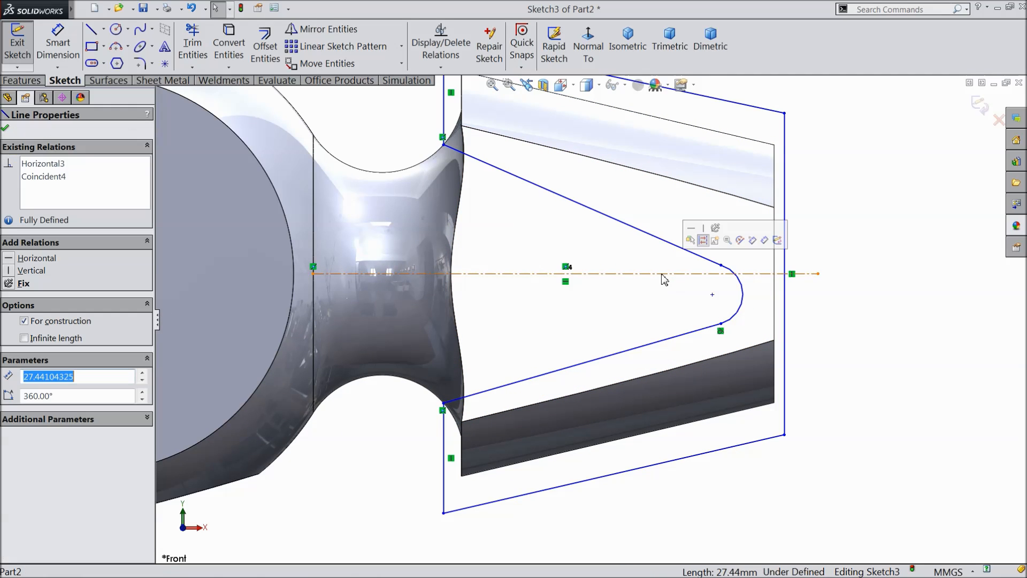
left_click(671, 248, "ctrl")
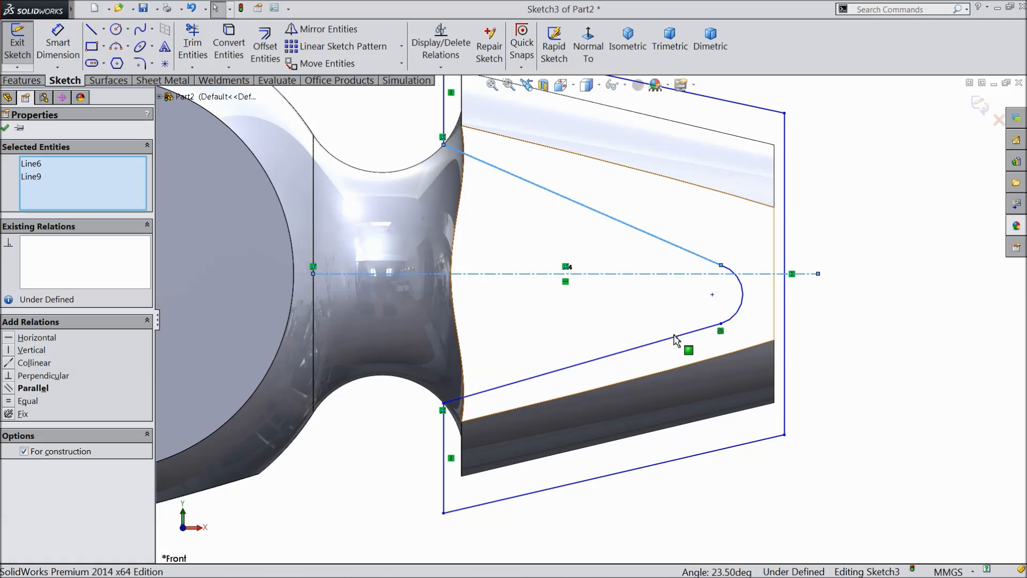
left_click(676, 337, "ctrl")
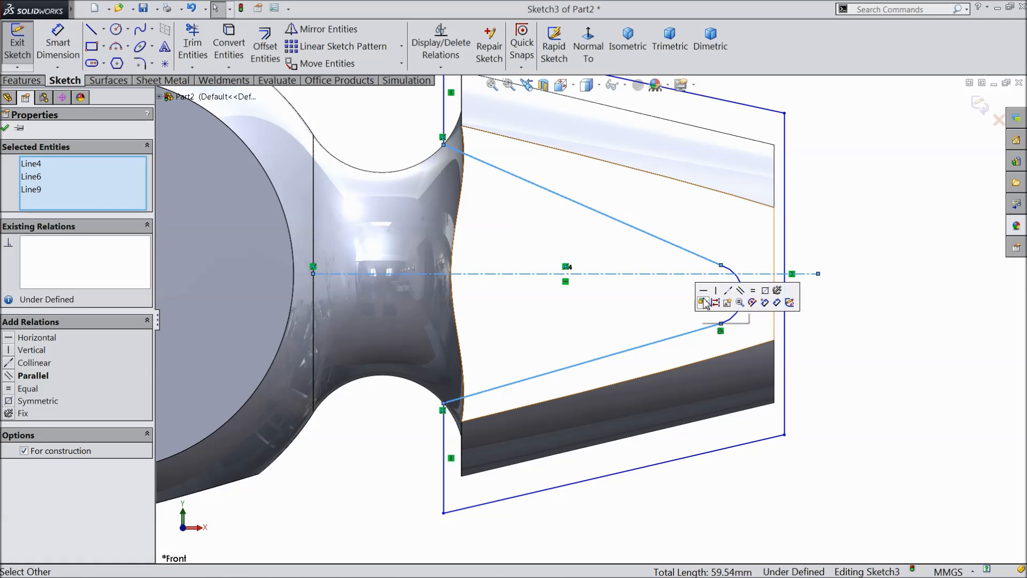
left_click(765, 292)
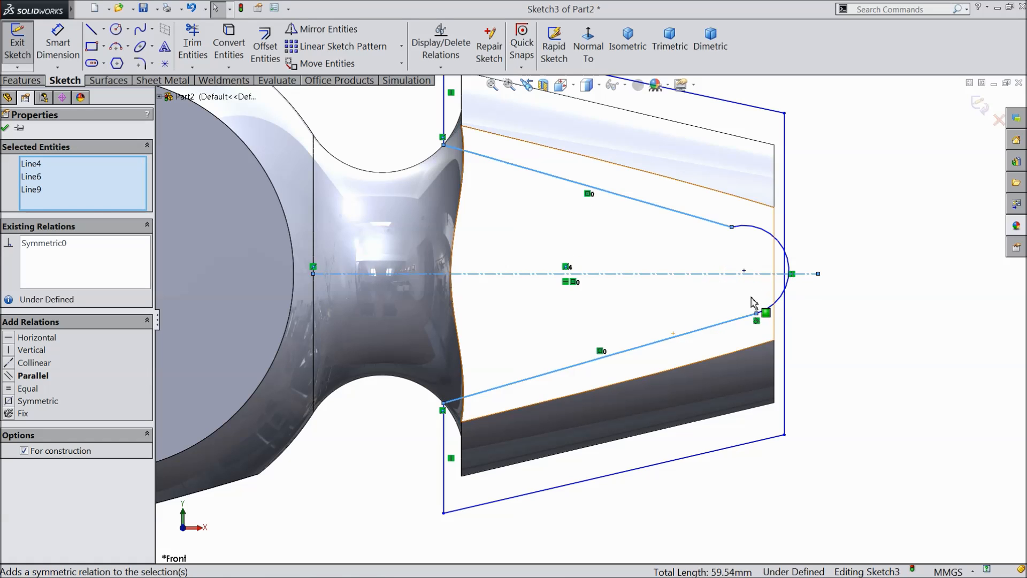
Step: Make the end arc tangent to the upper inner sloping line of the U-shaped profile
left_click(5, 128)
left_click(763, 233)
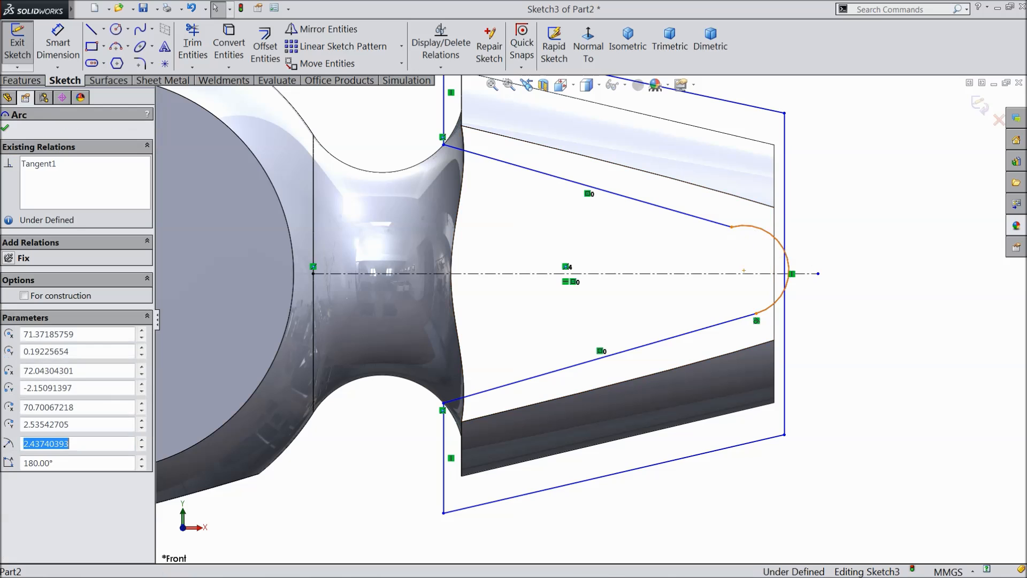
left_click(723, 227, "ctrl")
left_click(759, 184)
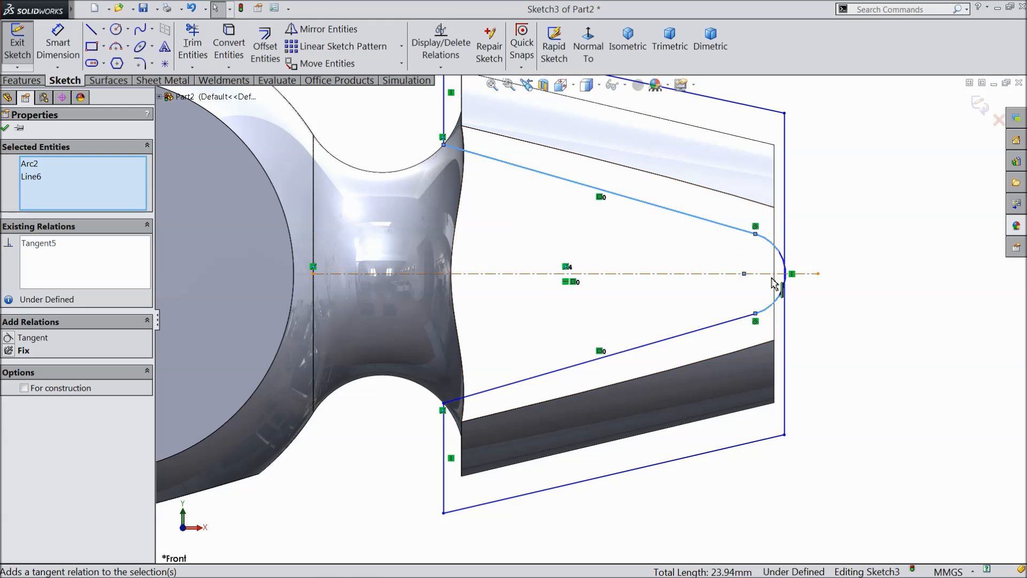
Step: Try to make the end arc tangent to the part's straight end edge and undo that relation
scroll(787, 291, "down", 2)
left_click(763, 284)
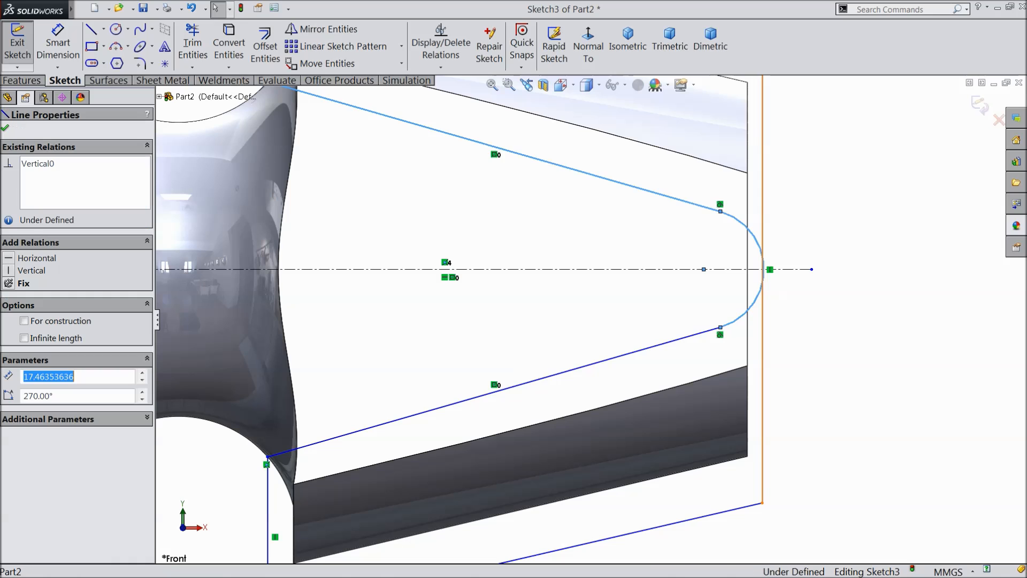
left_click(755, 304)
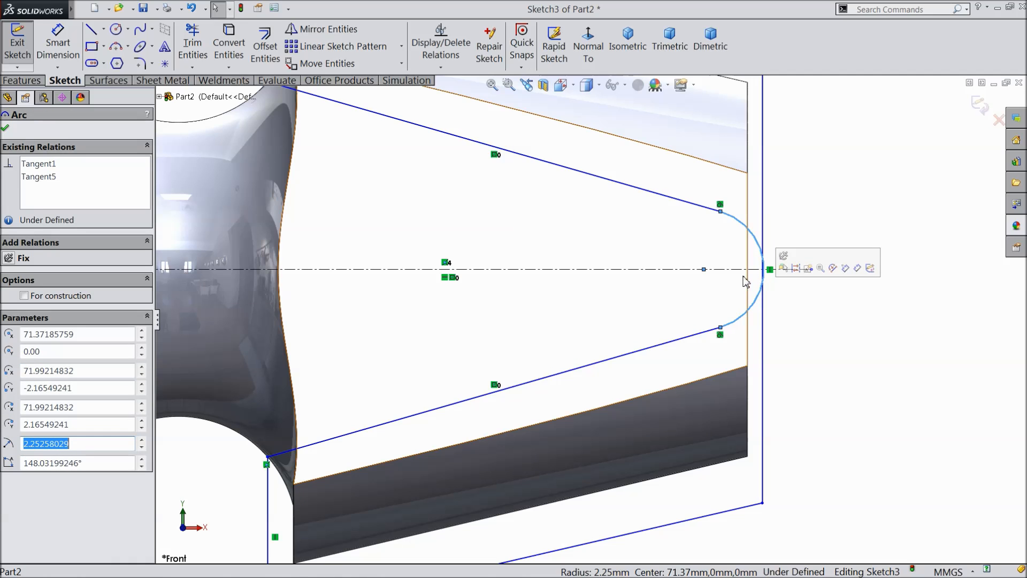
left_click(749, 291, "ctrl")
left_click(779, 236)
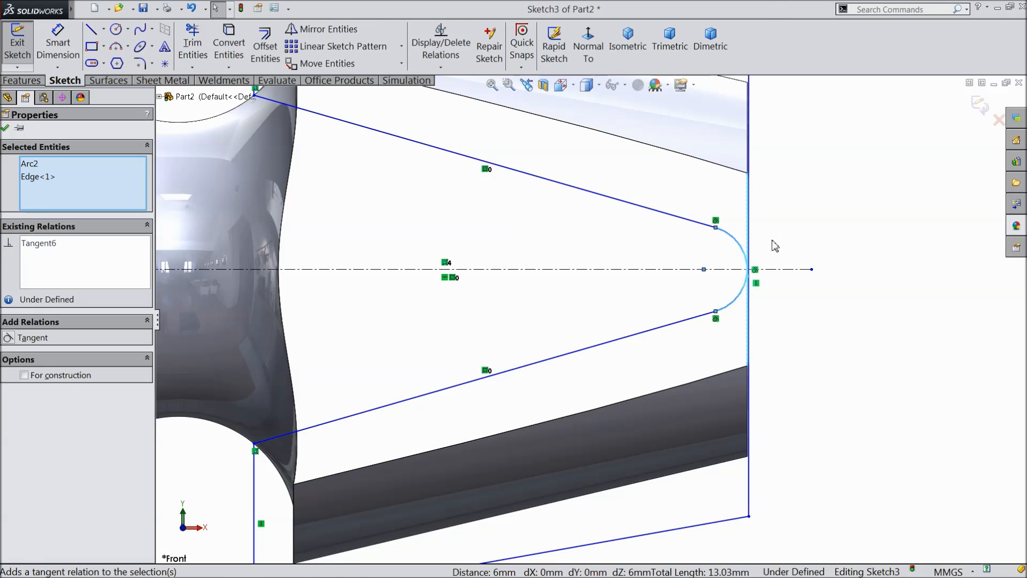
scroll(762, 322, "up", 2)
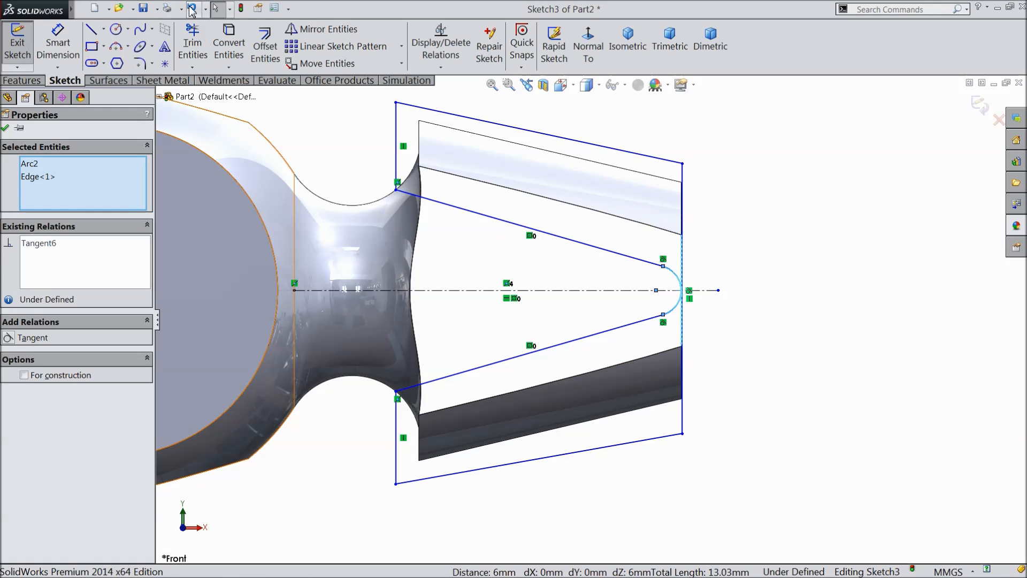
left_click(202, 14)
Step: Pull the end arc inward to a radius of about 3.48 mm and make it tangent to the part's straight end edge
scroll(744, 293, "down", 3)
left_click(770, 338)
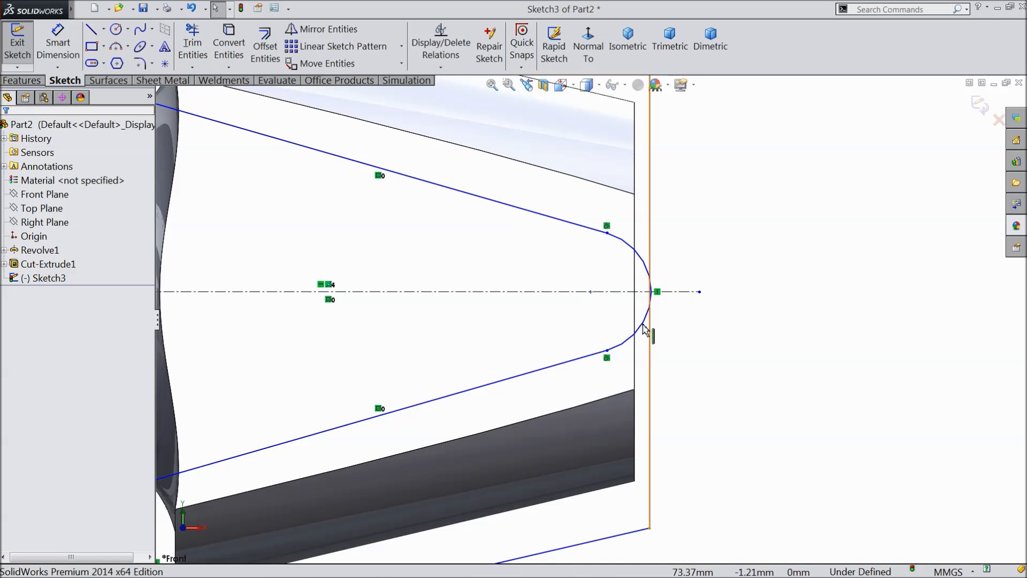
scroll(638, 320, "down", 4)
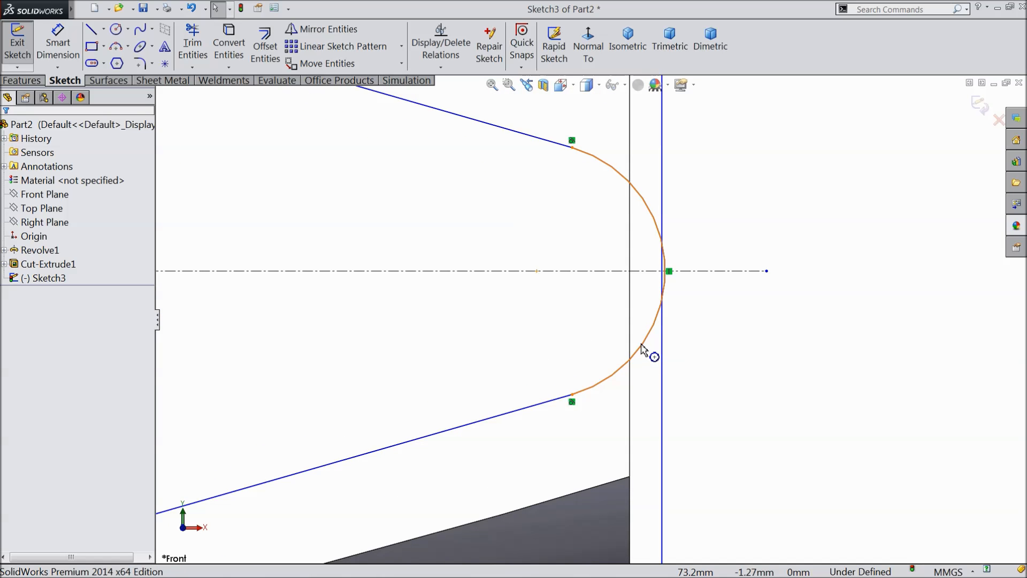
left_click_drag(642, 348, 607, 342)
scroll(606, 343, "up", 3)
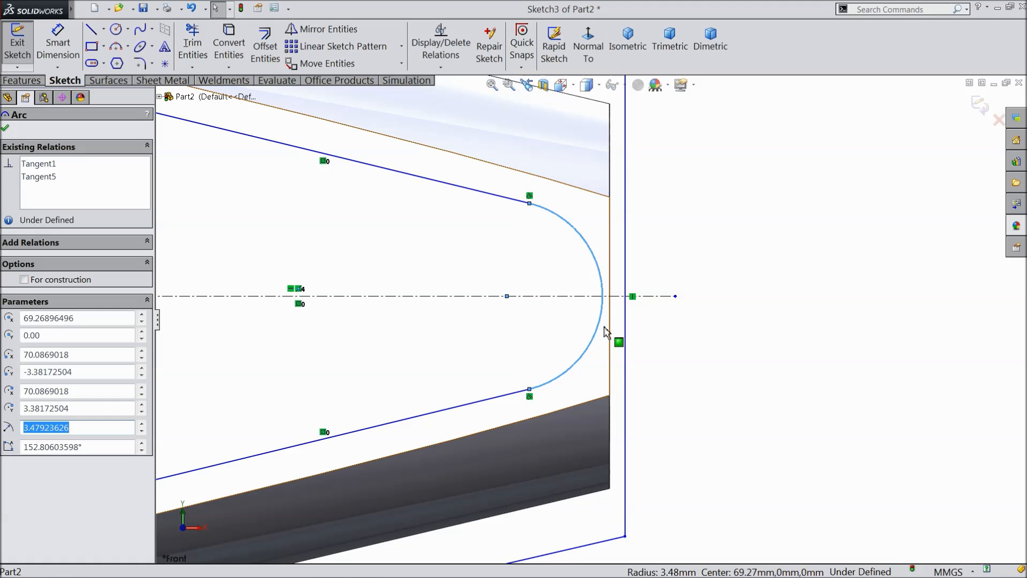
left_click(610, 330, "ctrl")
left_click(646, 291)
scroll(636, 312, "up", 6)
scroll(486, 381, "down", 1)
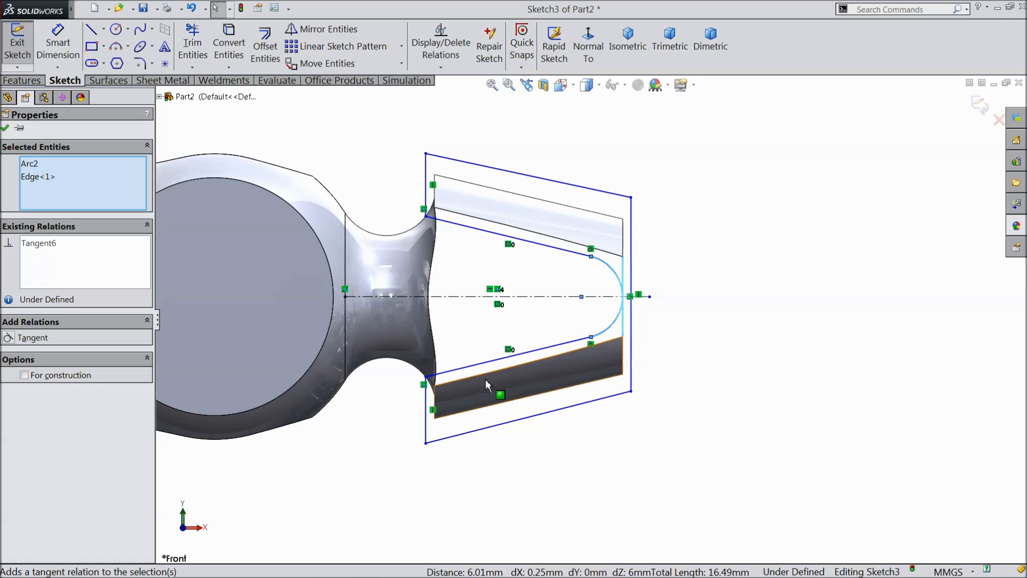
Step: Dimension the horizontal distance between the profile's lower neck-side vertical line and its outer vertical line as 15 mm
left_click(58, 45)
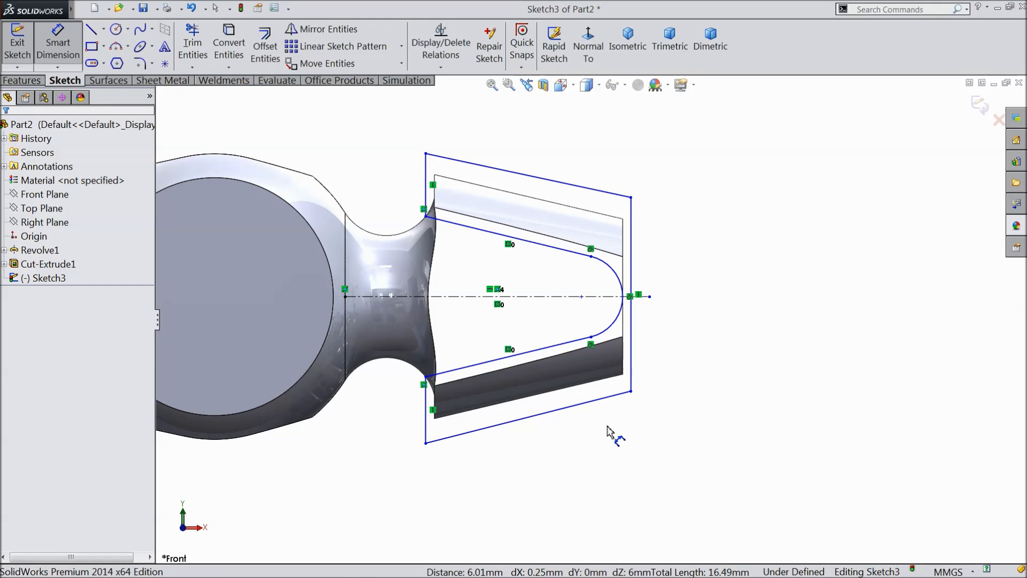
scroll(610, 428, "down", 2)
scroll(604, 410, "up", 2)
scroll(527, 397, "down", 2)
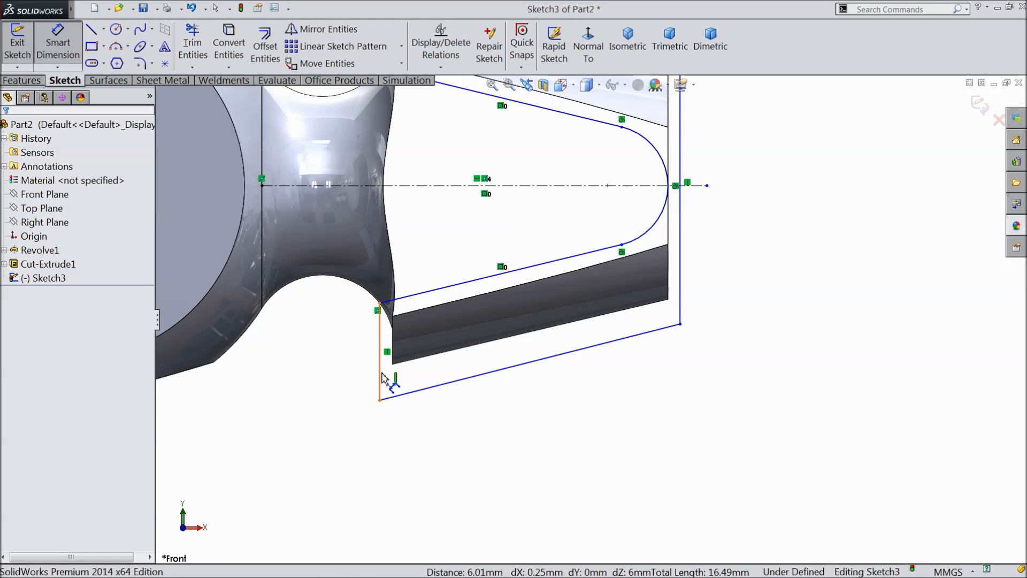
left_click(380, 379)
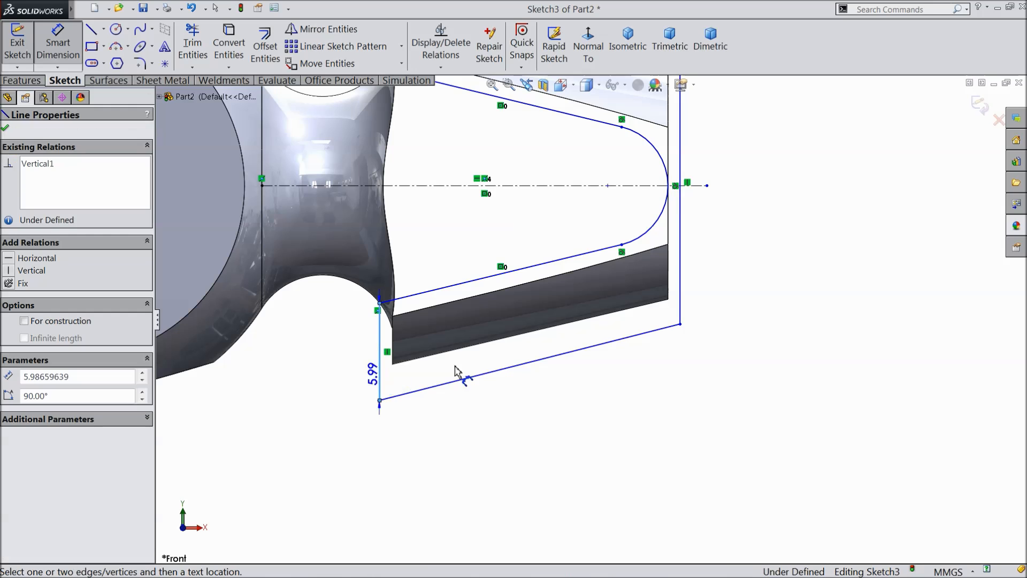
left_click(680, 306)
left_click(546, 449)
type("15")
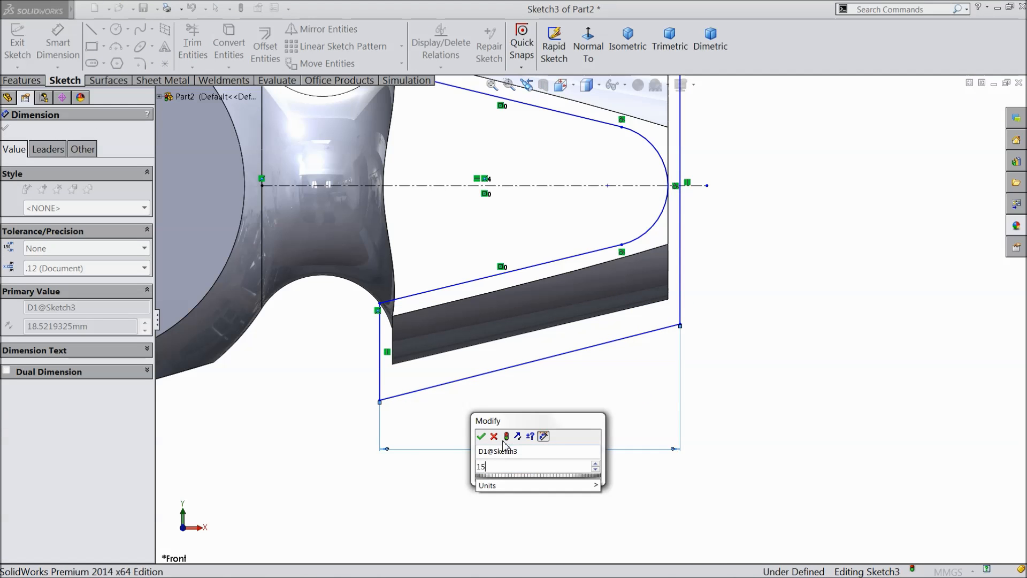
left_click(482, 436)
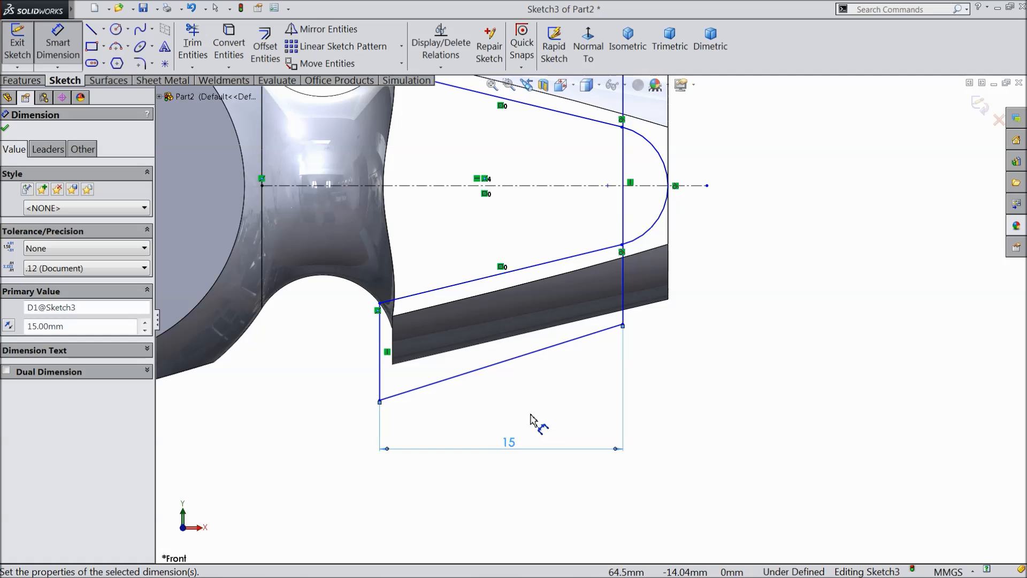
Step: Set the profile's horizontal length dimension to 18 mm
double_click(509, 443)
type("18")
key("Return")
scroll(549, 389, "up", 2)
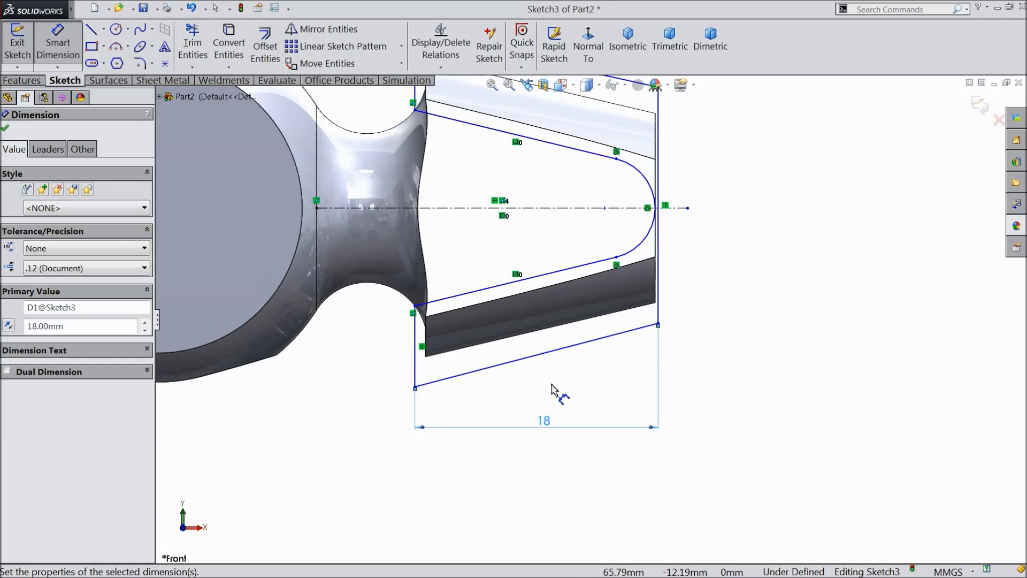
scroll(522, 164, "down", 1)
scroll(526, 243, "up", 1)
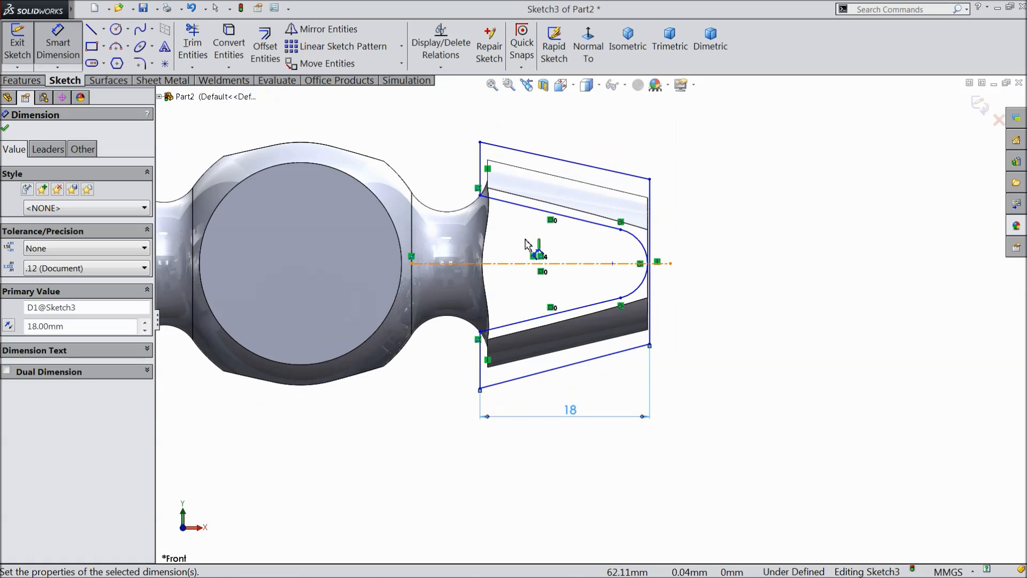
scroll(551, 208, "down", 1)
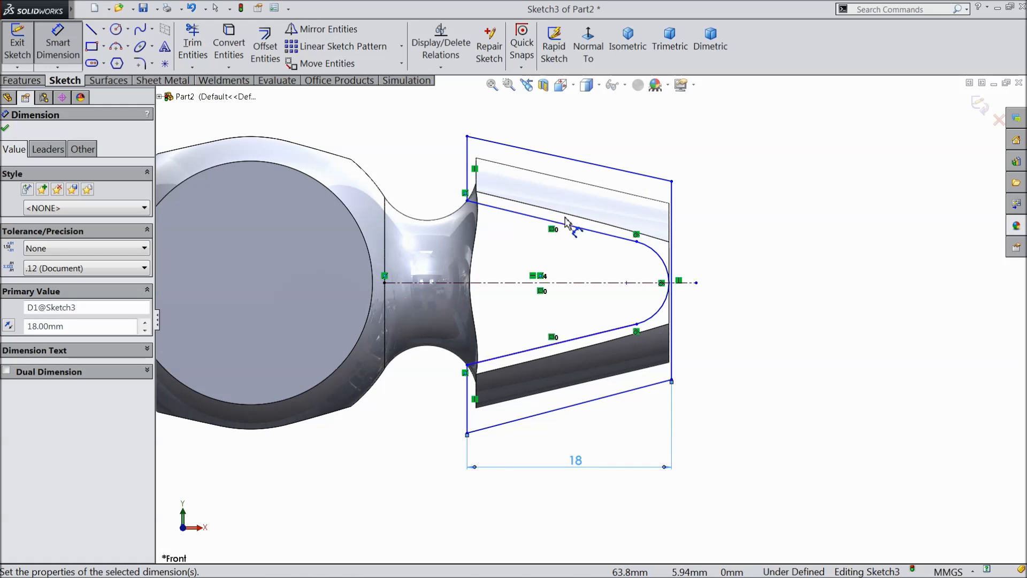
scroll(564, 214, "down", 1)
left_click(74, 70)
Step: Make the upper and lower neck-side vertical lines of the profile collinear
left_click(449, 176)
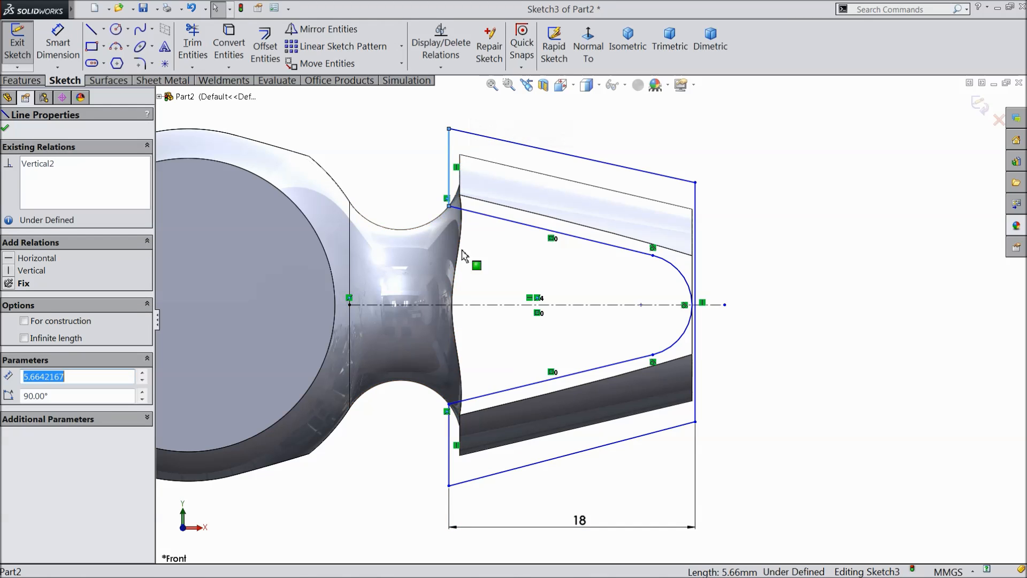
left_click(449, 436, "ctrl")
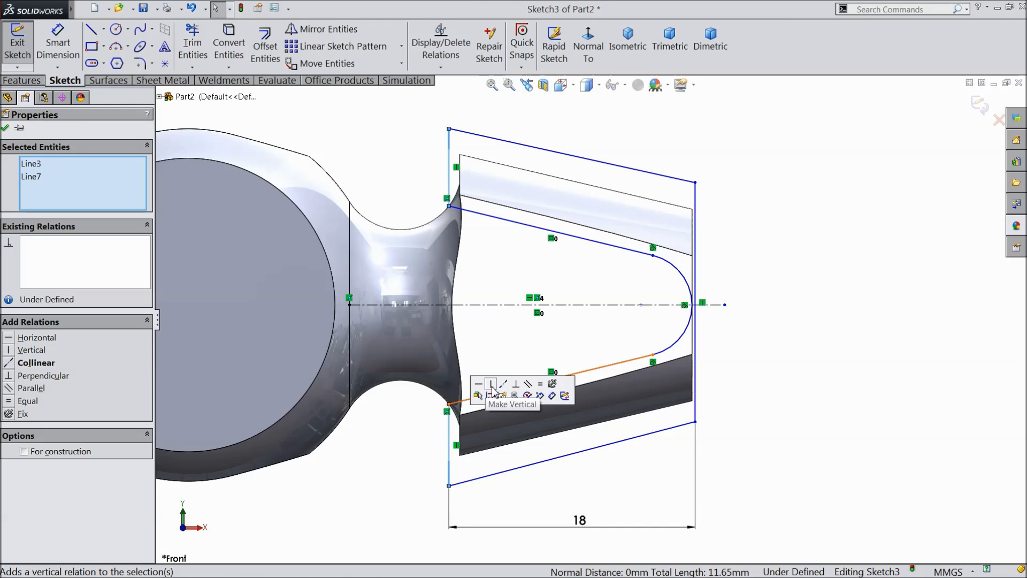
left_click(510, 391)
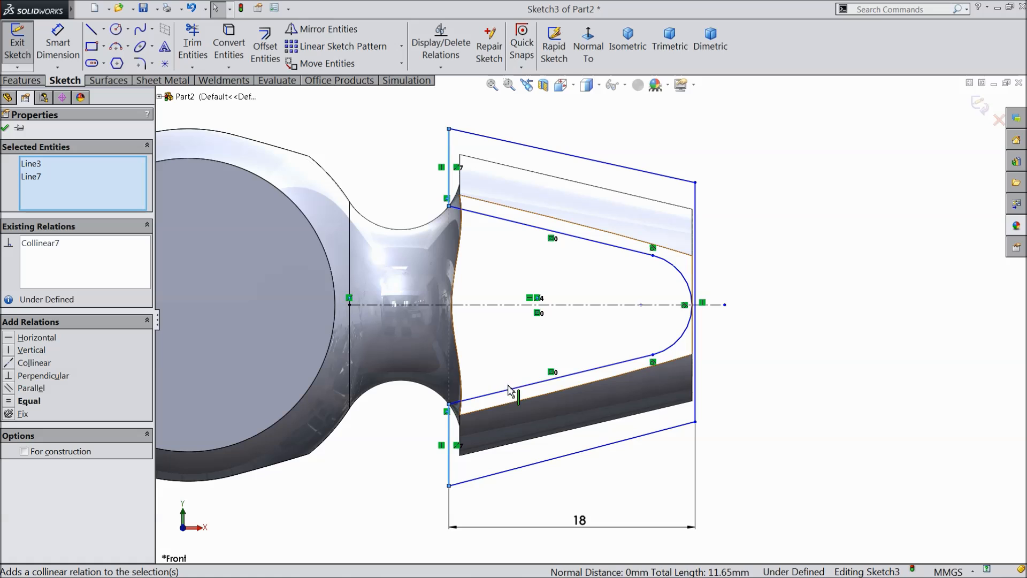
left_click(5, 128)
Step: Dimension the outer vertical line at the tapered end as 14 mm long
left_click(57, 47)
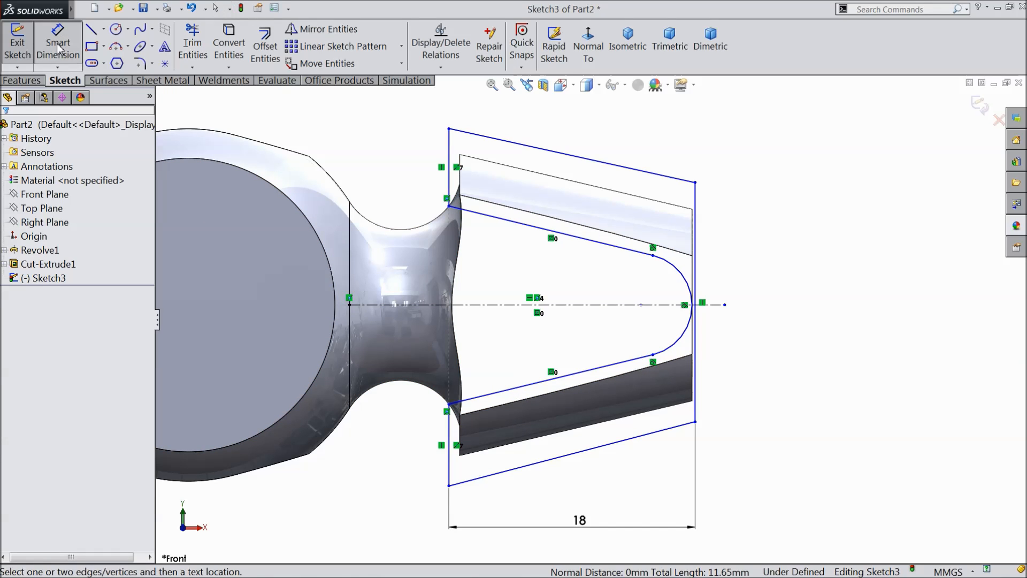
scroll(537, 223, "up", 2)
scroll(642, 304, "down", 2)
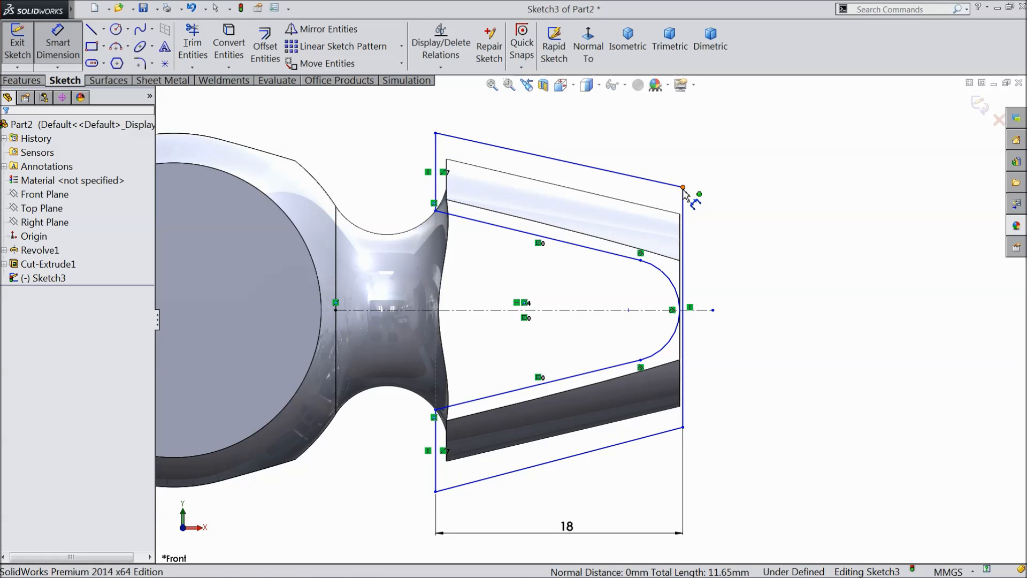
left_click(684, 228)
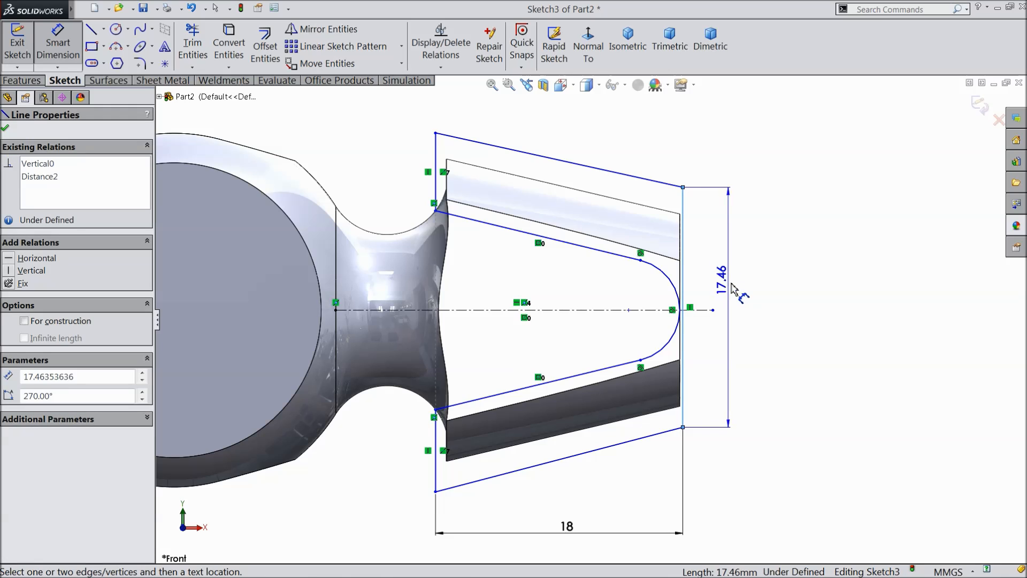
left_click(743, 299)
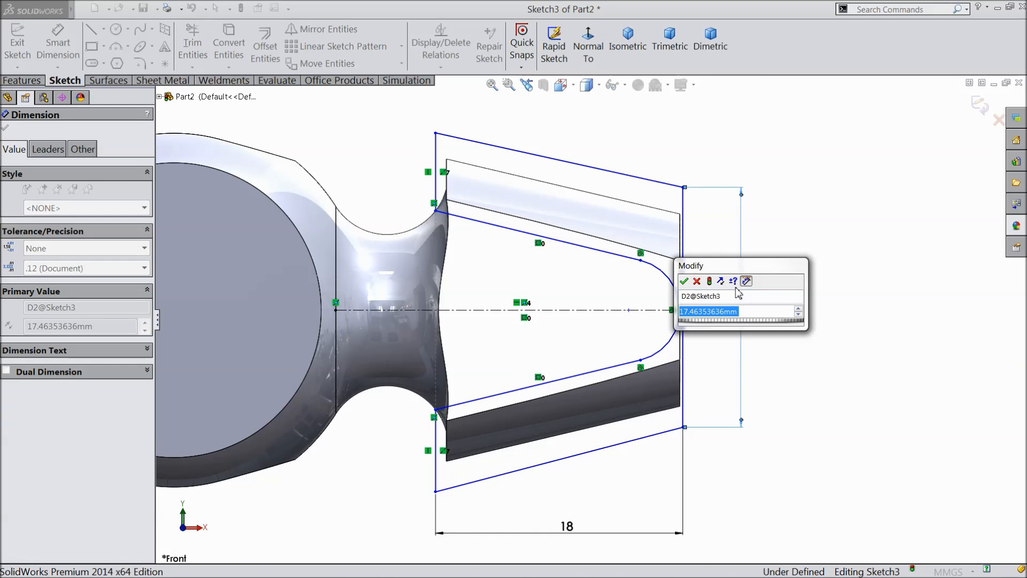
type("14")
left_click(684, 281)
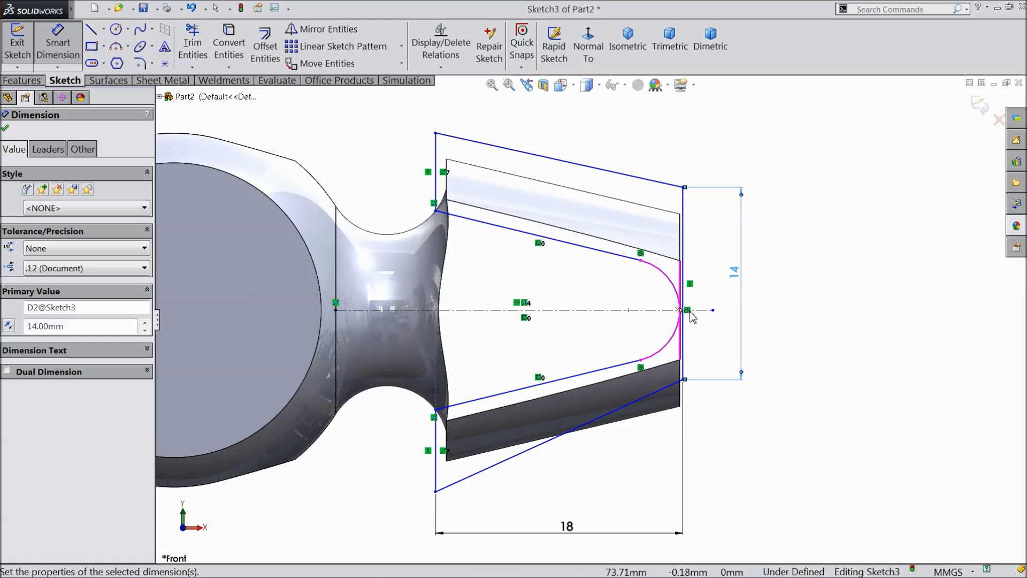
left_click(5, 130)
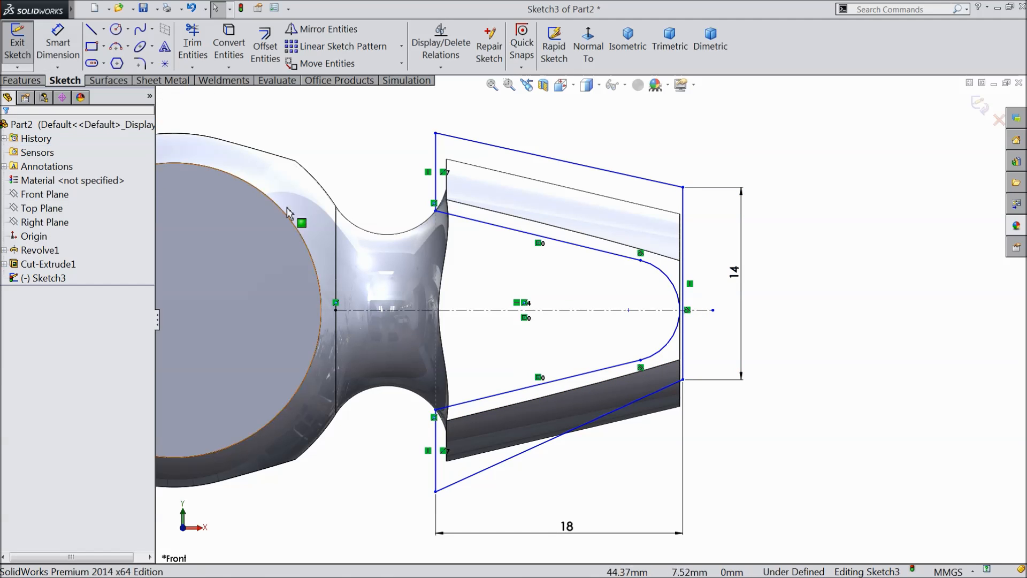
Step: Make the two outer sloping lines of the profile symmetric about the horizontal centreline
left_click(636, 184)
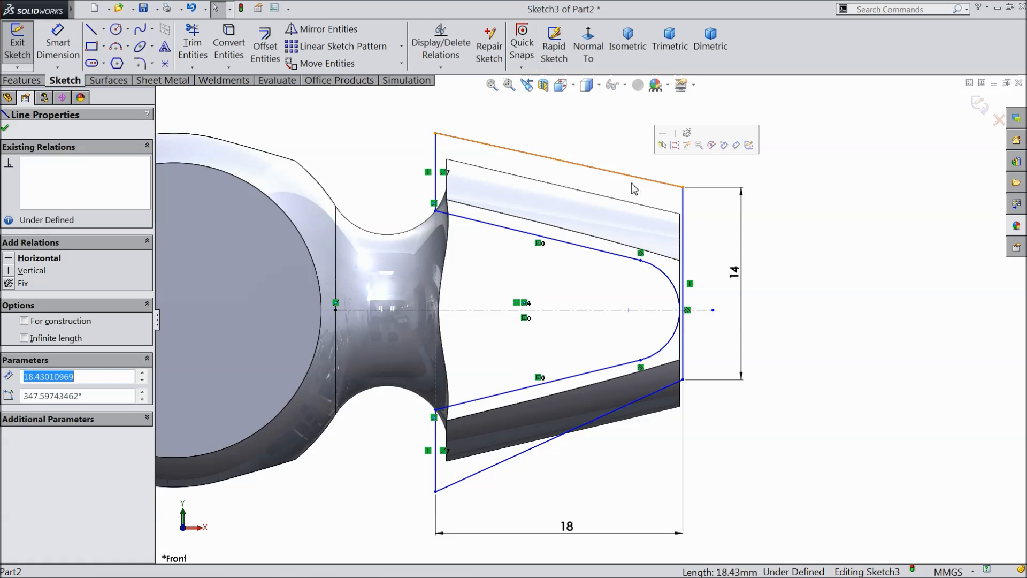
left_click(614, 413, "ctrl")
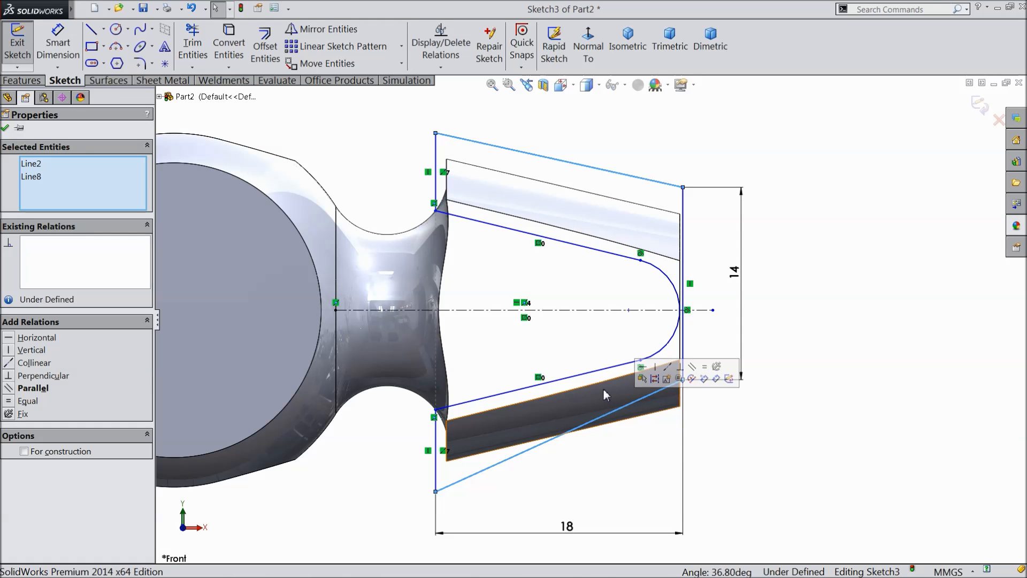
left_click(599, 310, "ctrl")
left_click(692, 272)
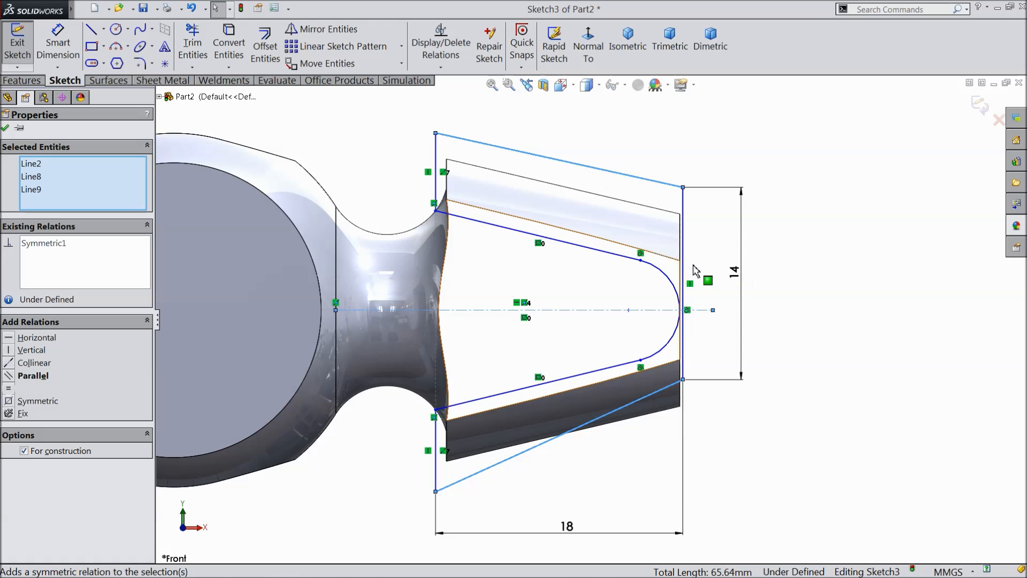
left_click(5, 128)
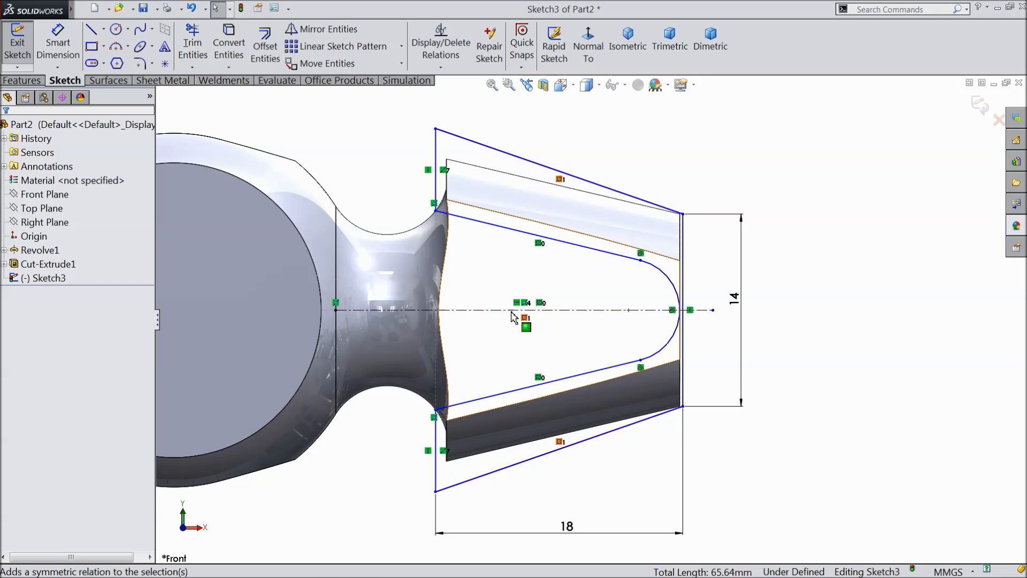
Step: Dimension the vertical distance between the profile's upper and lower outer neck-side corners as 22 mm
left_click(59, 48)
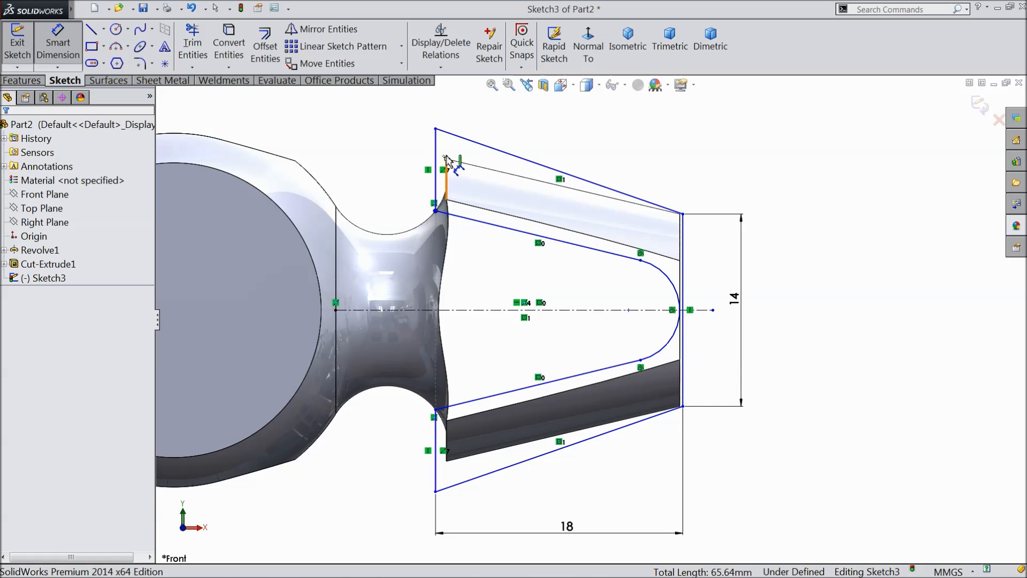
left_click(435, 129)
left_click(435, 492)
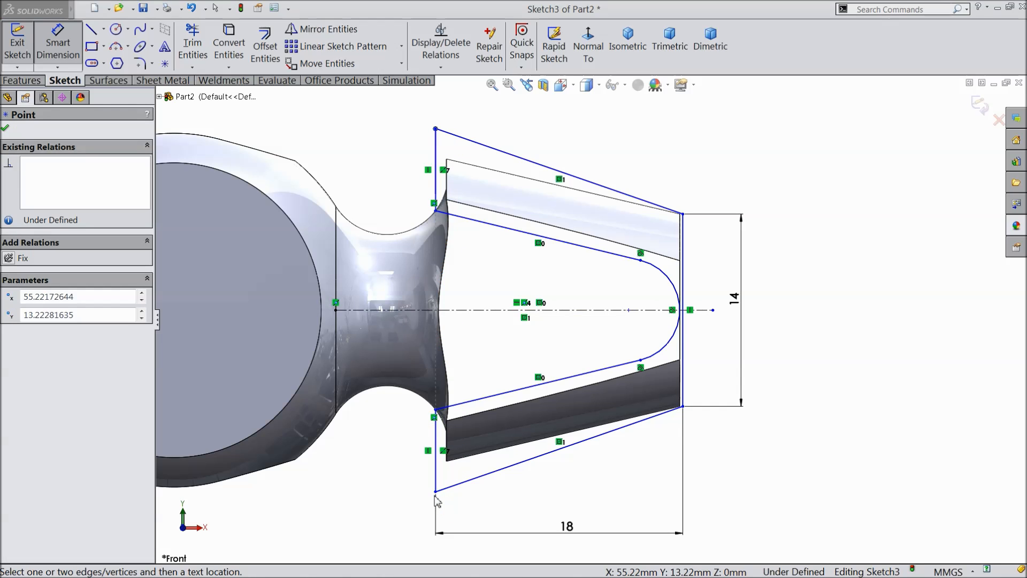
left_click(607, 300)
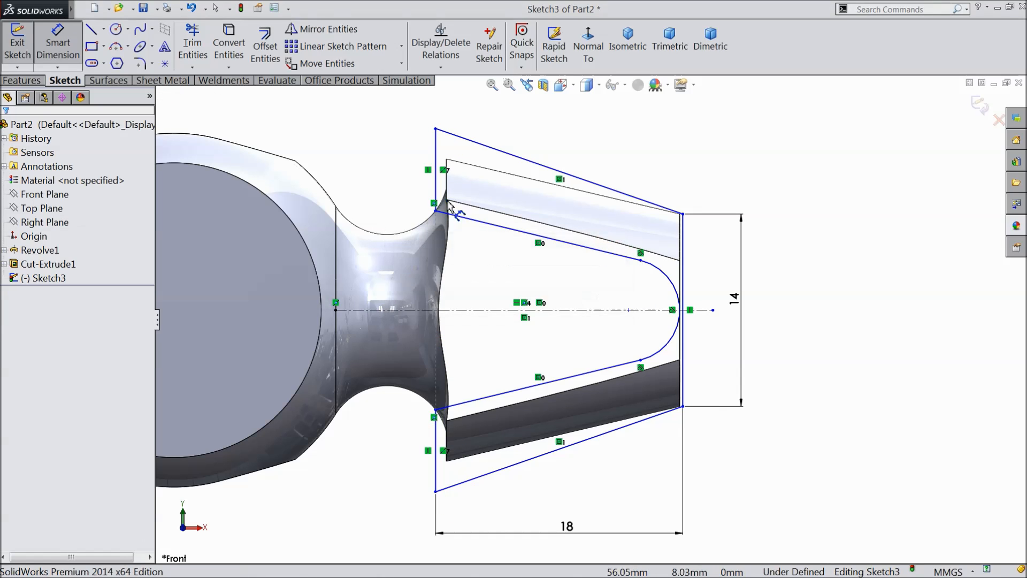
left_click(436, 129)
left_click(436, 491)
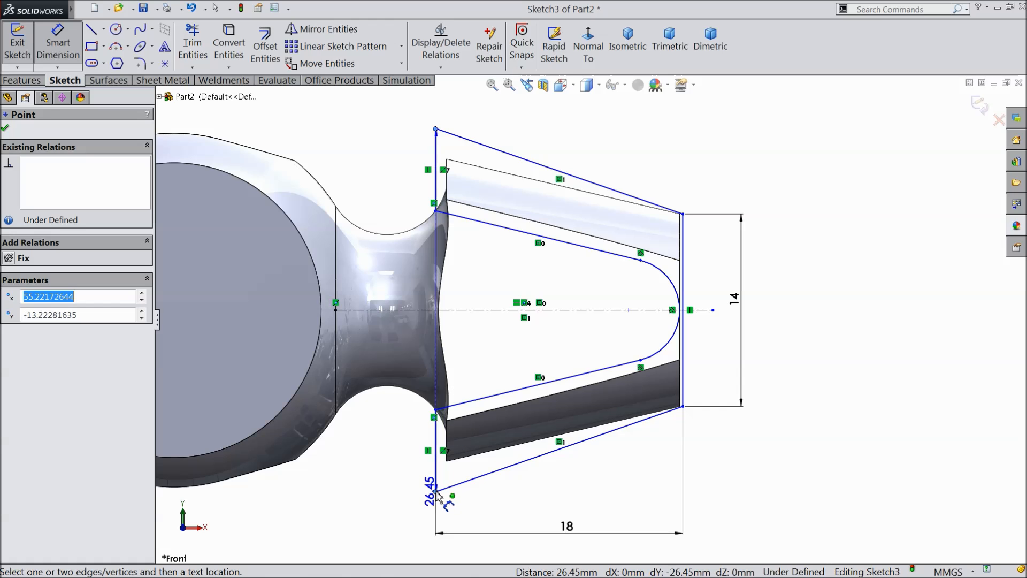
left_click(379, 218)
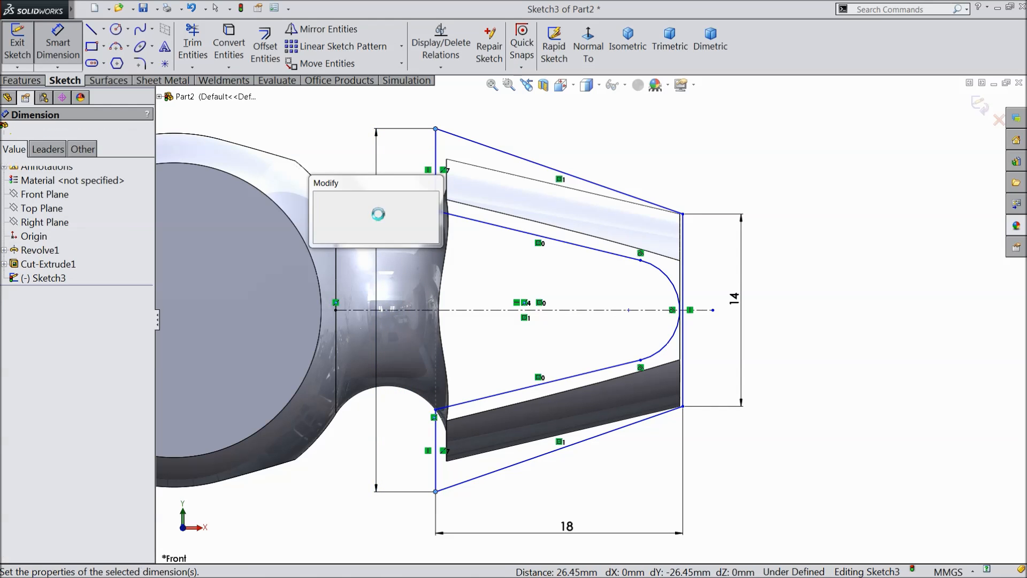
type("22")
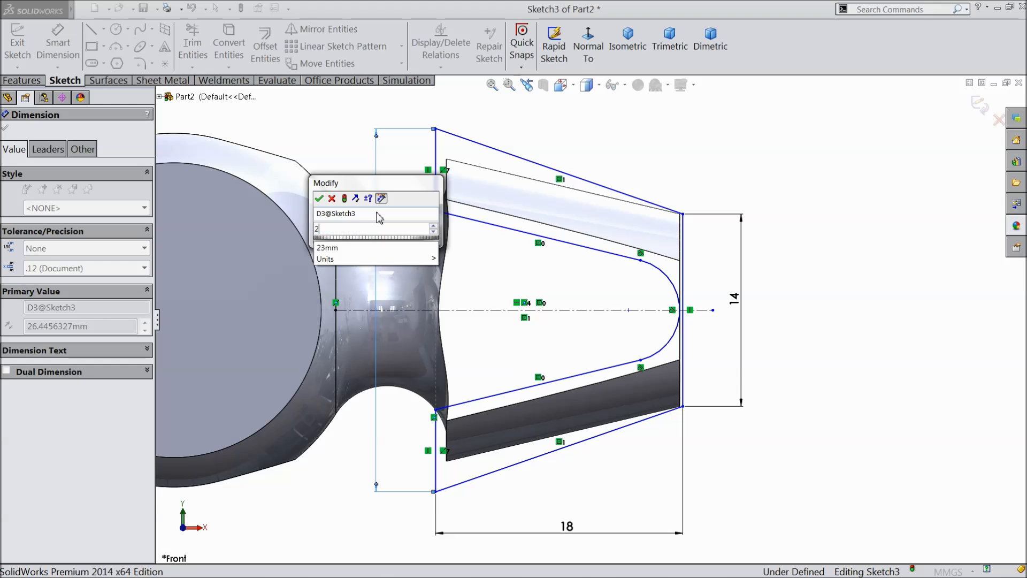
left_click(319, 198)
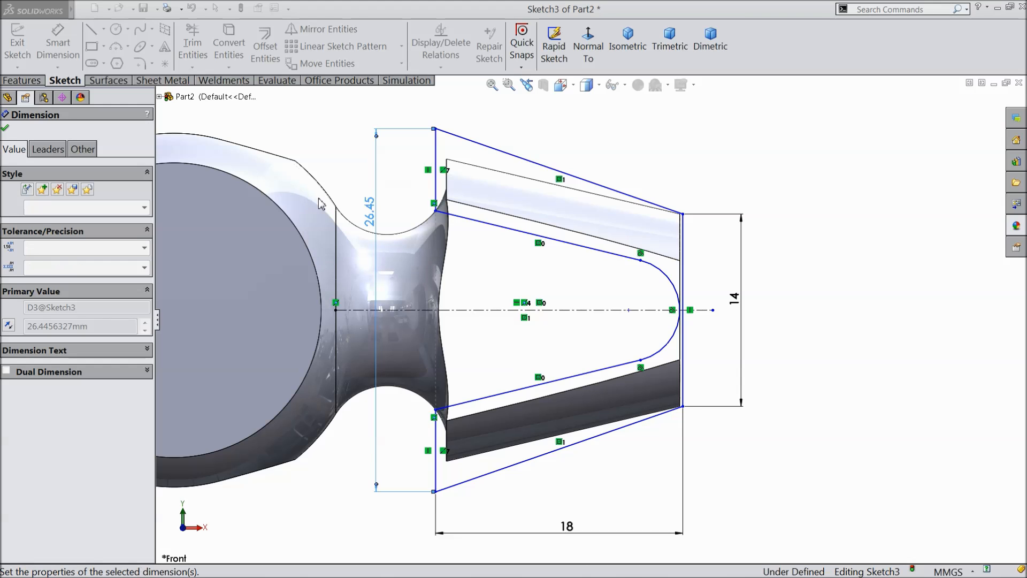
Step: Dimension the vertical distance between the inner sloping lines' neck-side endpoints as 16 mm
left_click(436, 212)
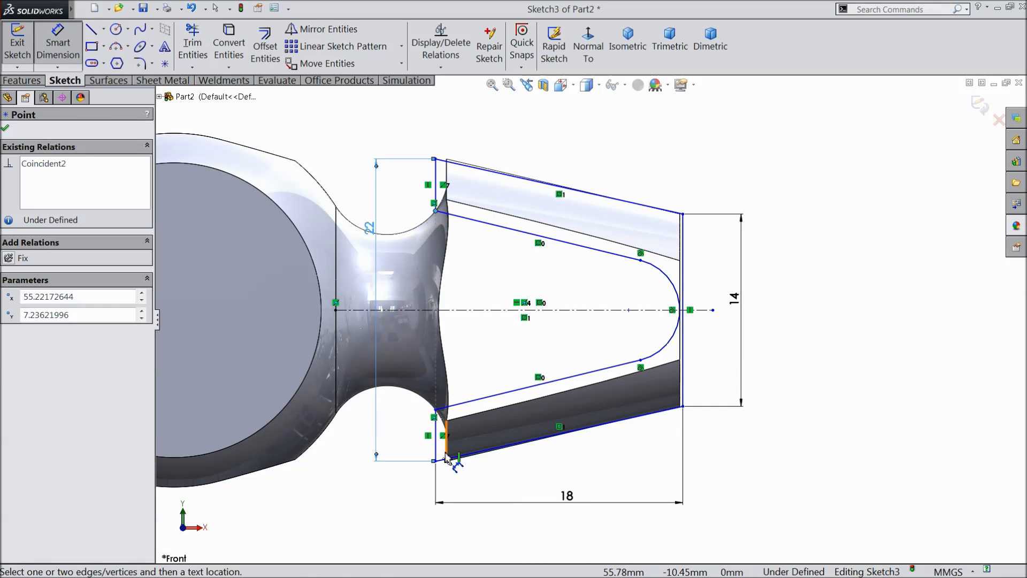
left_click(435, 410)
left_click(409, 334)
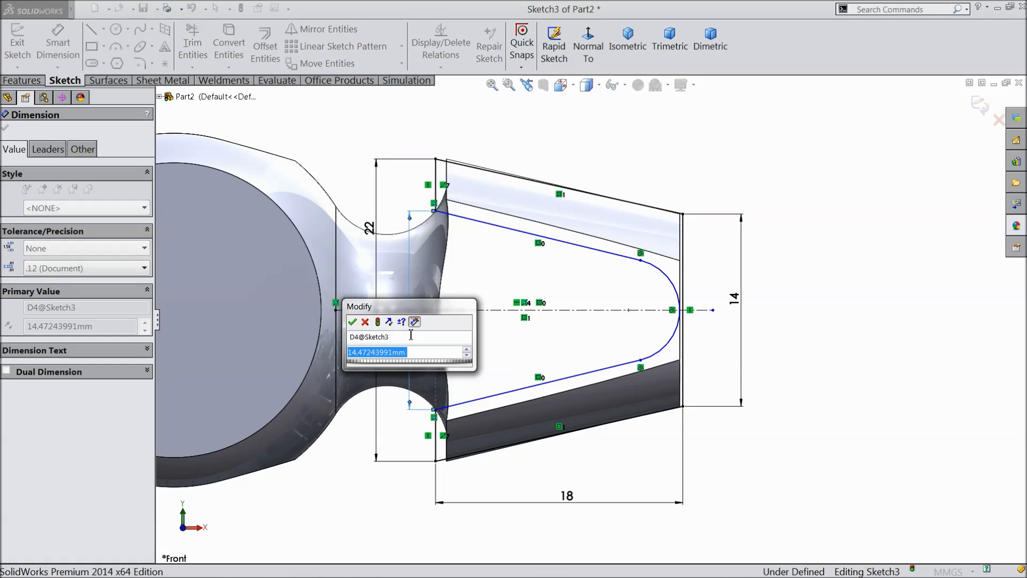
type("16")
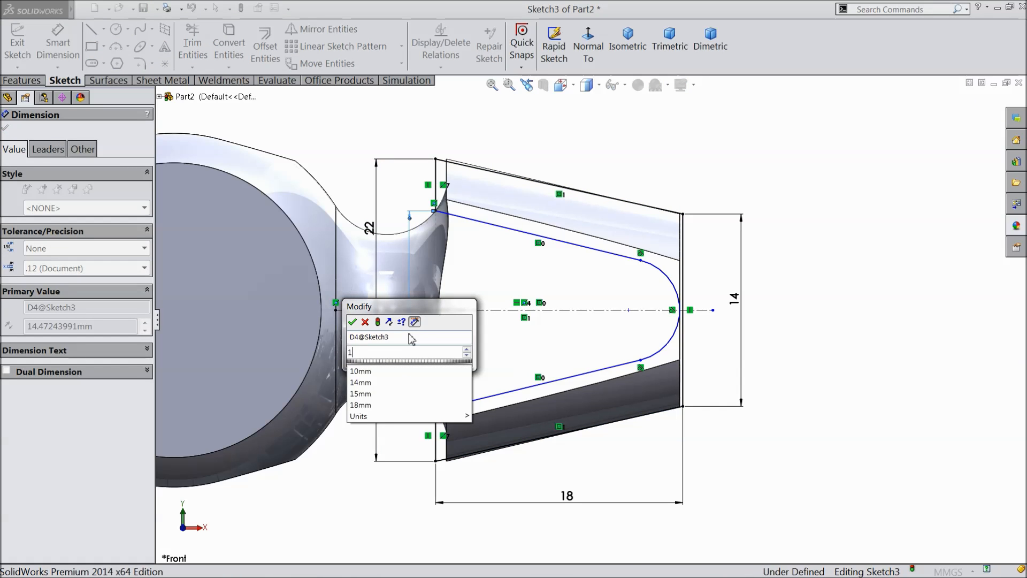
left_click(352, 322)
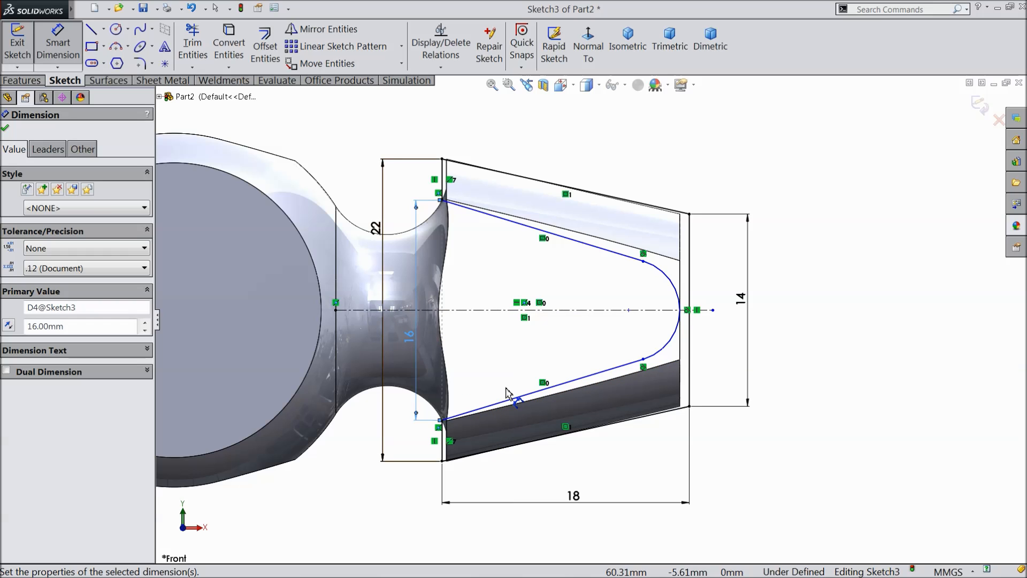
Step: Set the vertical dimension between the outer neck-side corners to 23 mm
double_click(376, 227)
type("23")
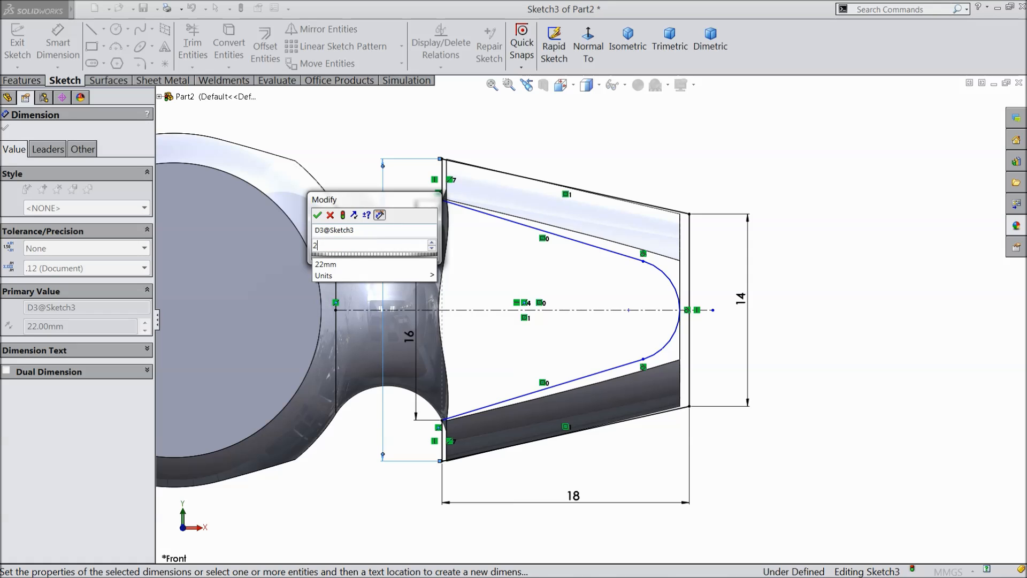
left_click(317, 215)
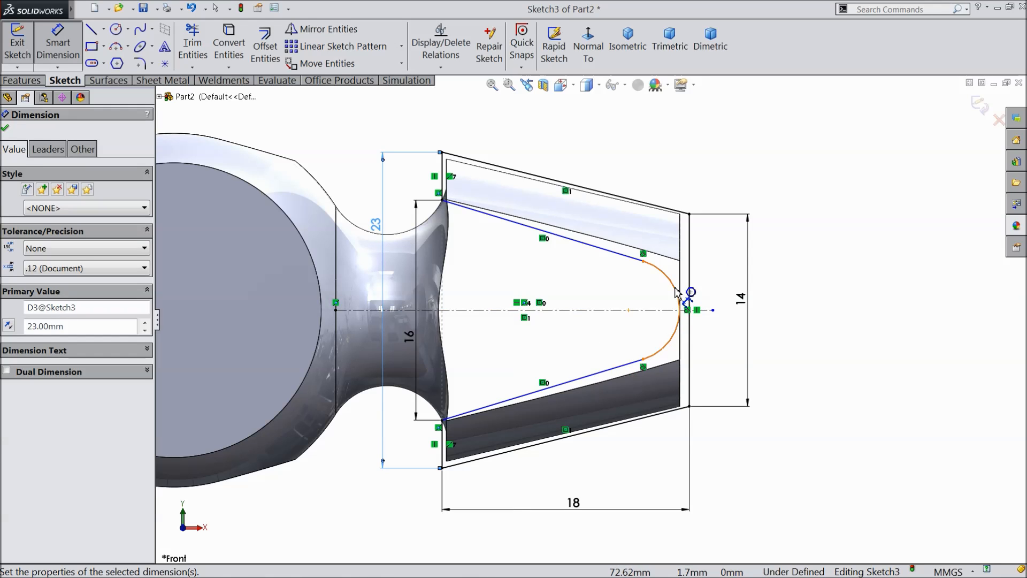
Step: Dimension the radius of the inner arc at the narrow end of the profile as 2 mm
left_click(678, 306)
left_click(713, 272)
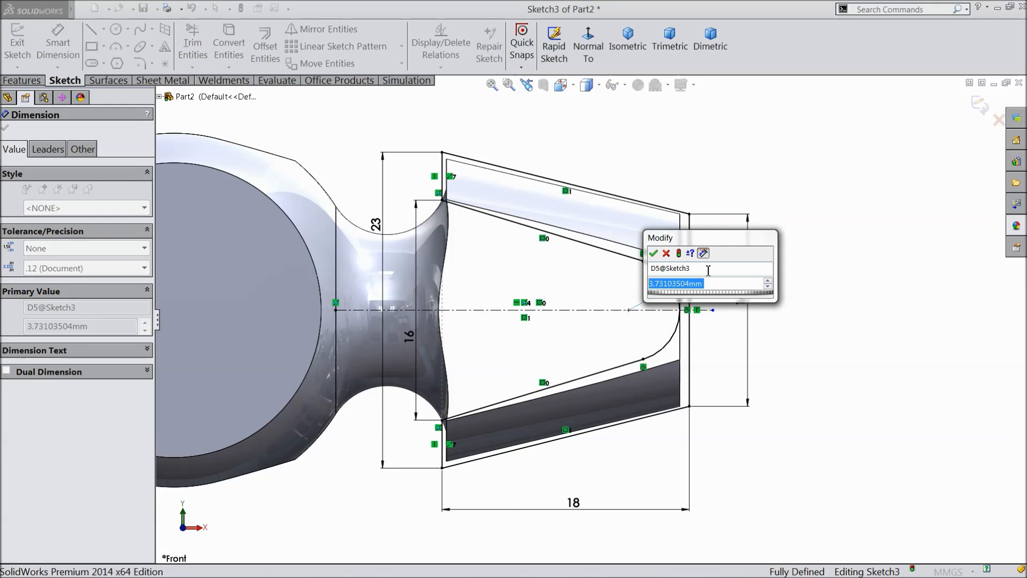
type("2")
key("Return")
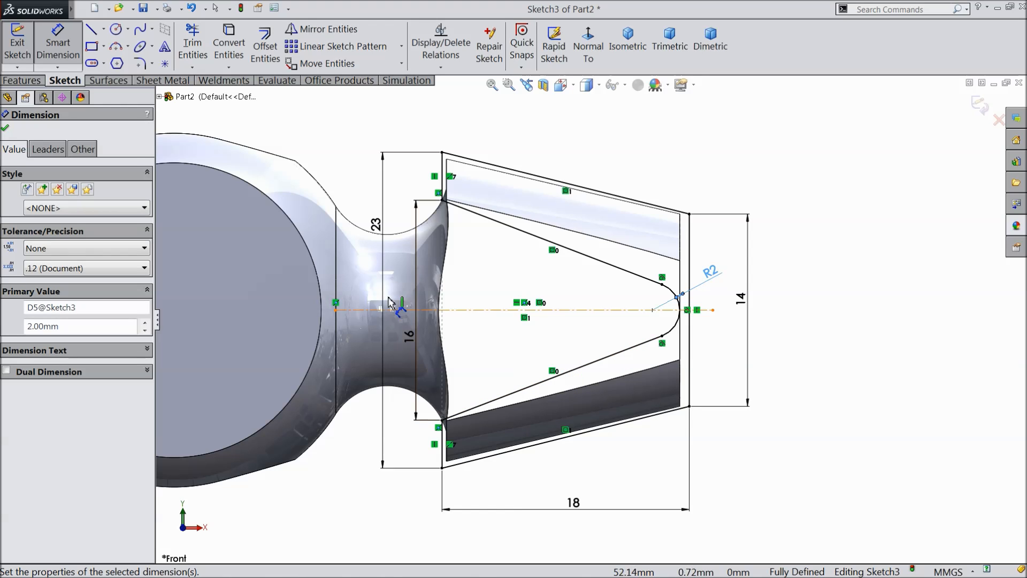
left_click(6, 129)
Step: Cut-extrude the U-shaped profile using Through All - Both to shape the tapered end
left_click(22, 80)
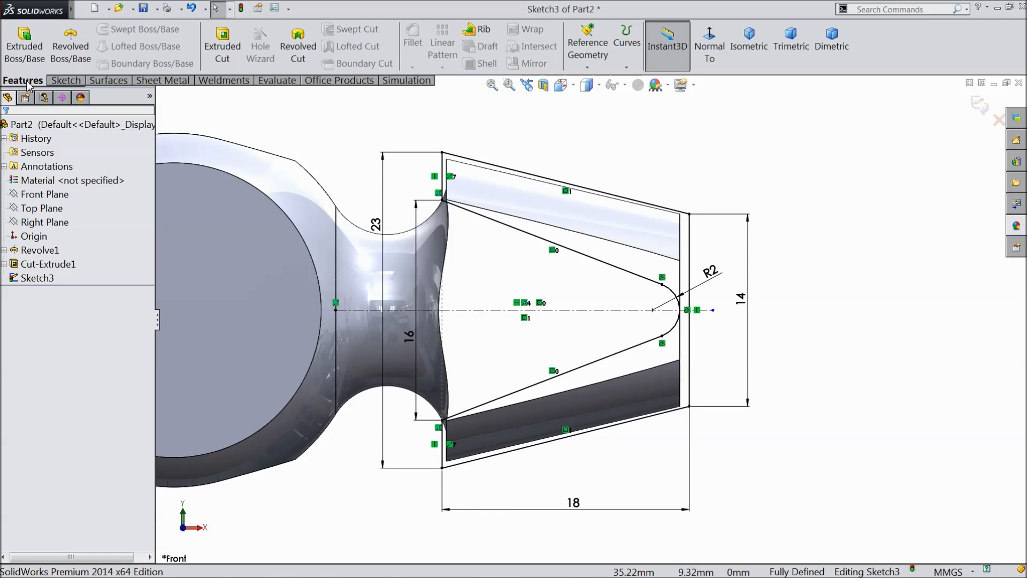
left_click(219, 47)
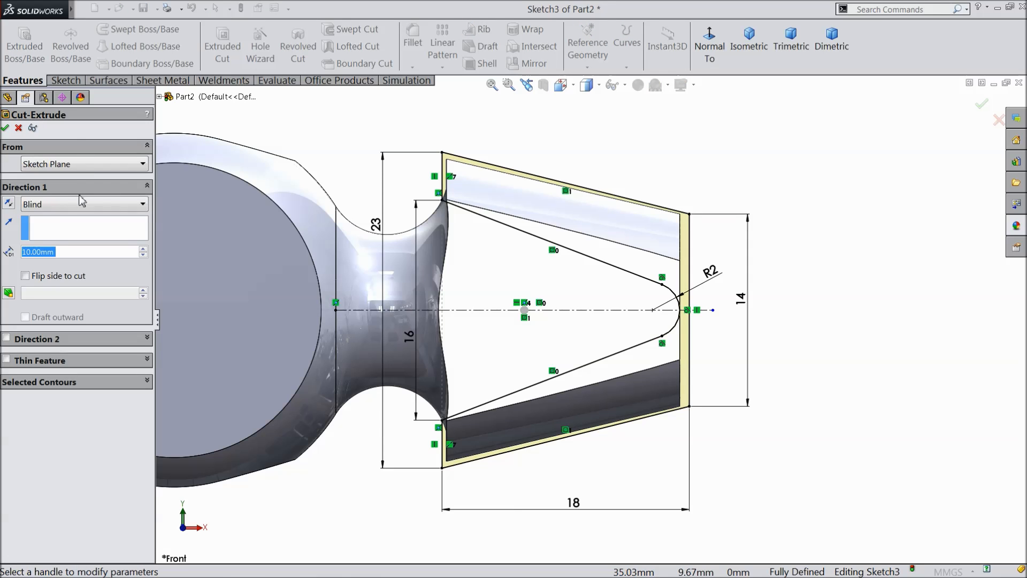
middle_click_drag(516, 155, 428, 231)
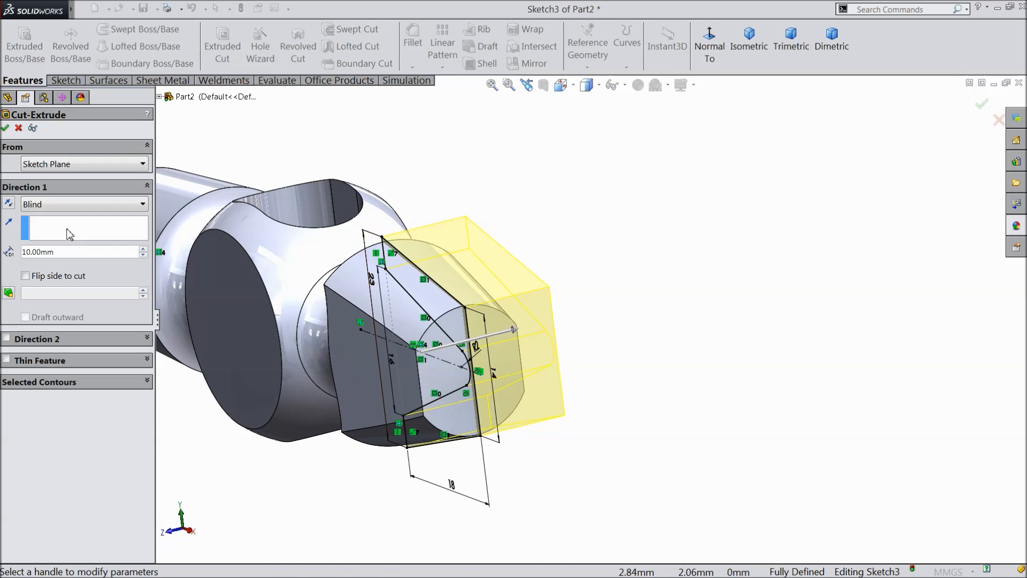
left_click(61, 207)
left_click(65, 241)
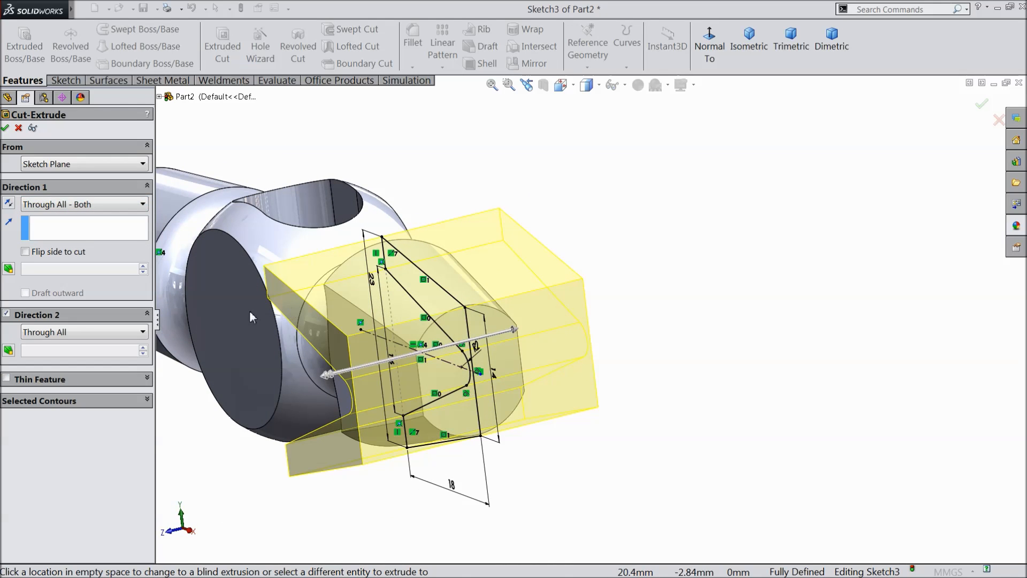
middle_click_drag(323, 342, 546, 345)
scroll(546, 347, "down", 2)
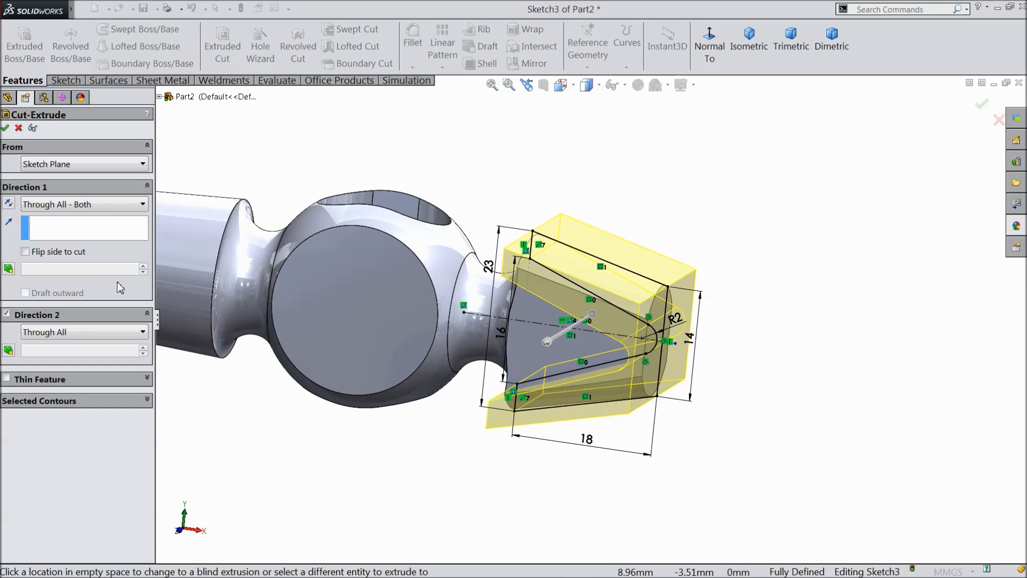
left_click(7, 127)
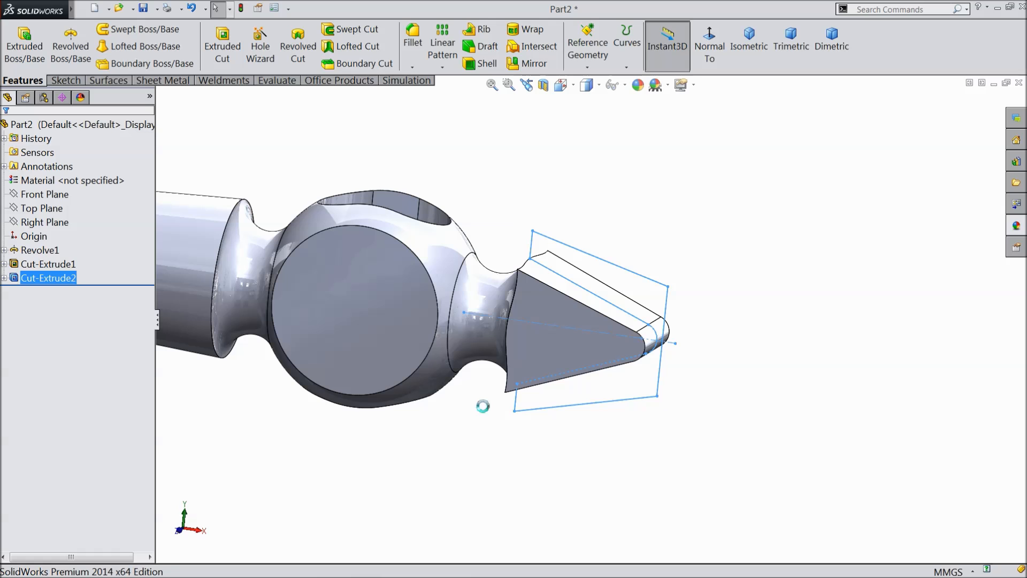
Step: Start a constant-size 1 mm fillet and select the cylinder's circular rim edge beside the neck
left_click(667, 275)
middle_click_drag(668, 275, 596, 319)
scroll(597, 333, "up", 3)
scroll(540, 330, "down", 3)
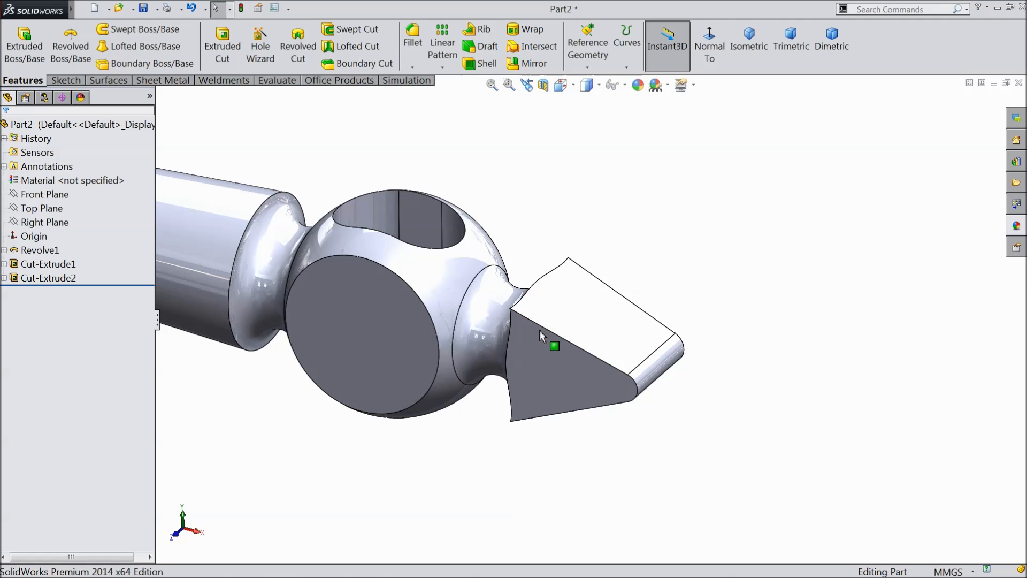
left_click(412, 50)
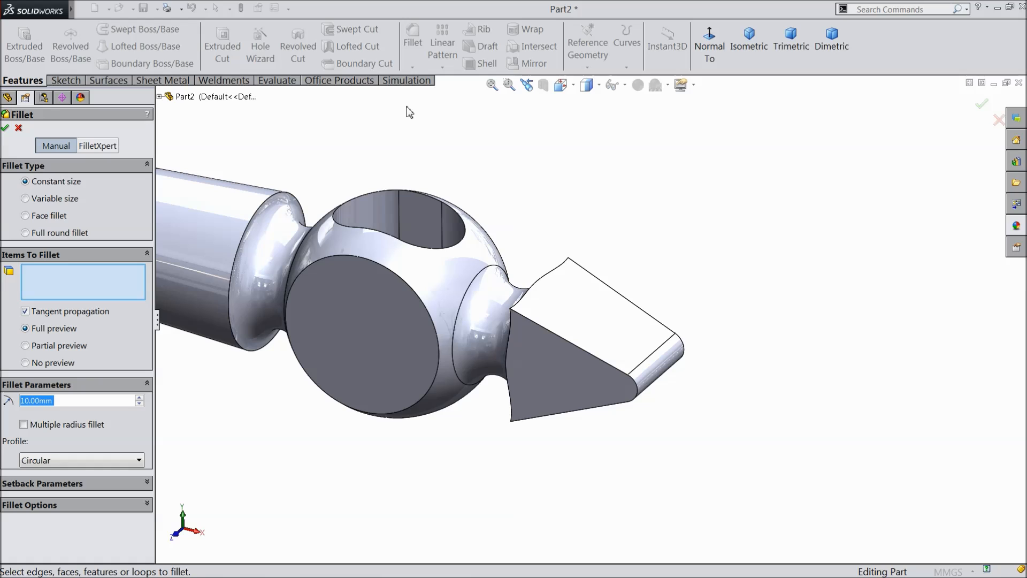
type("1")
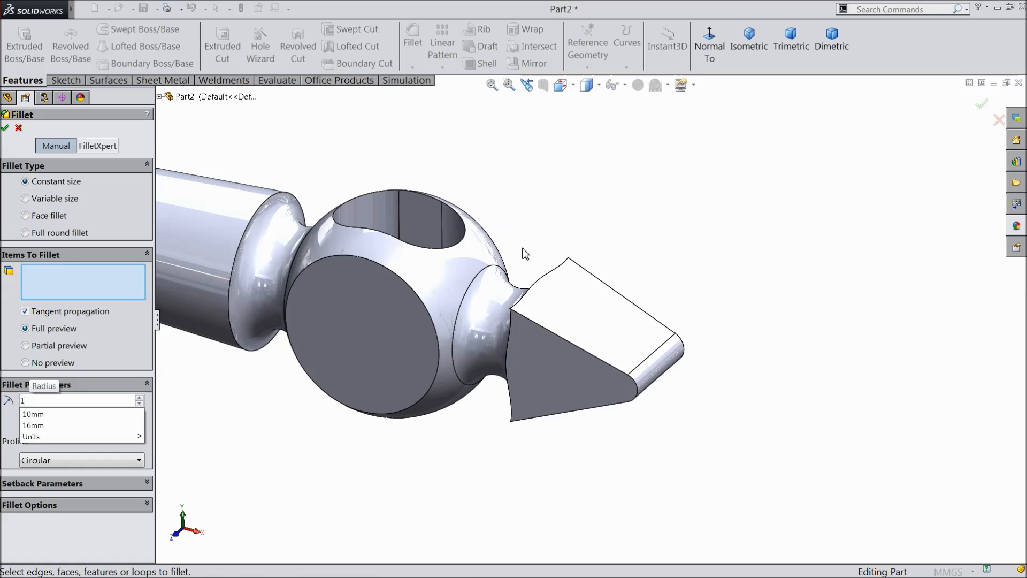
scroll(508, 256, "up", 3)
scroll(503, 252, "down", 2)
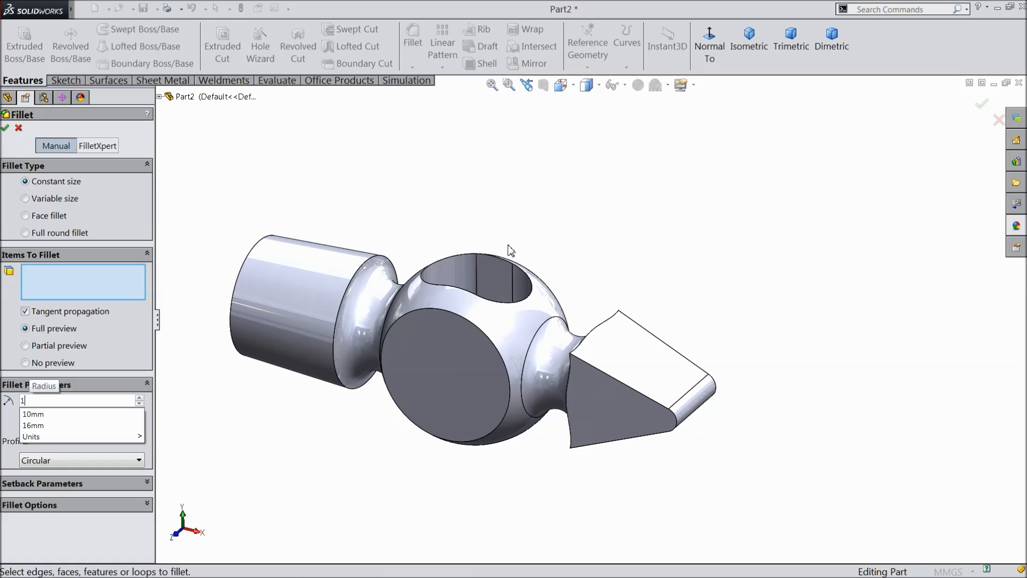
left_click(338, 311)
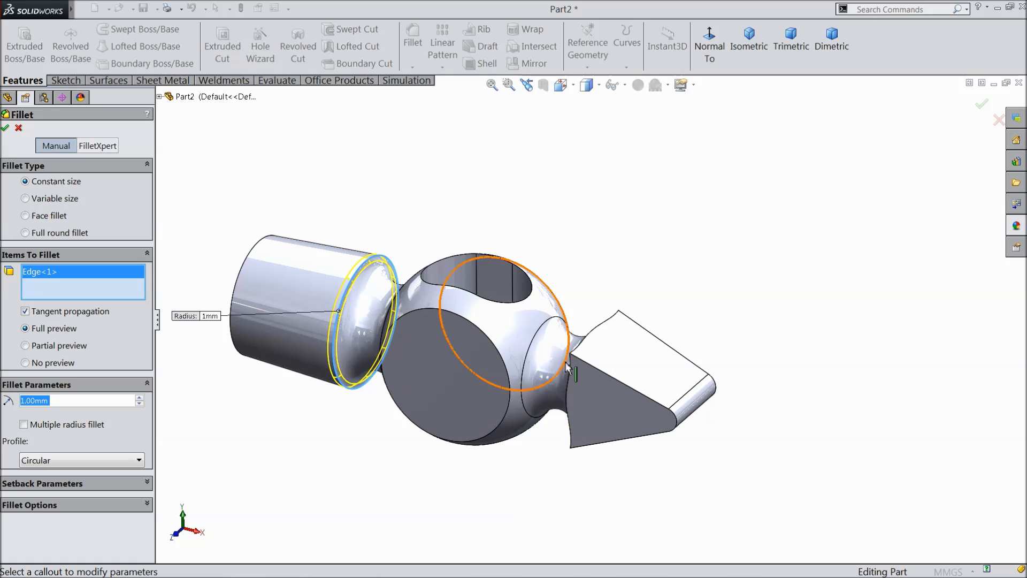
Step: Add the four neck-side edges of the tapered end to the 1 mm fillet and create it
left_click(570, 380)
middle_click_drag(679, 295, 752, 328)
scroll(608, 339, "down", 3)
left_click(591, 329)
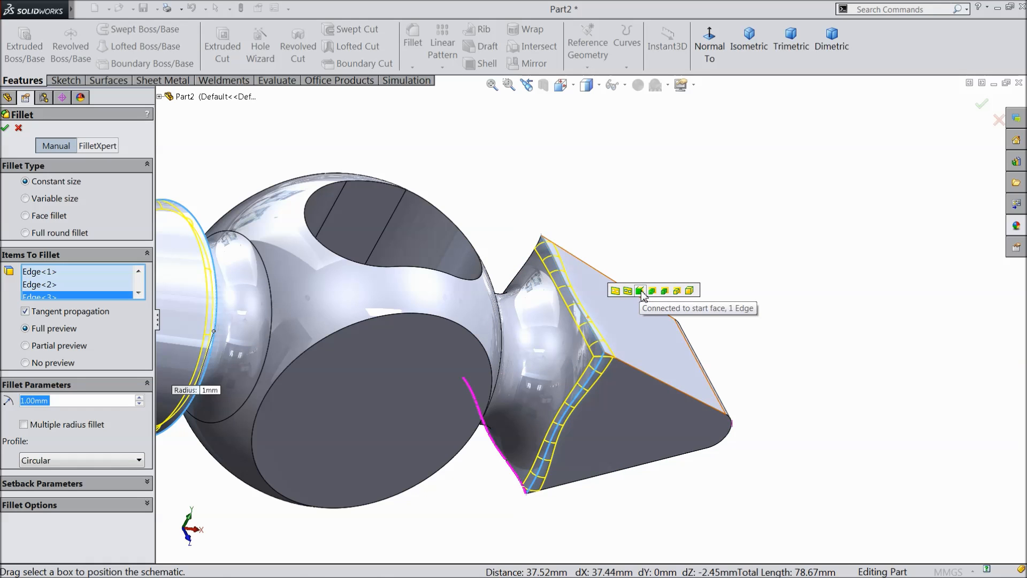
left_click(522, 274)
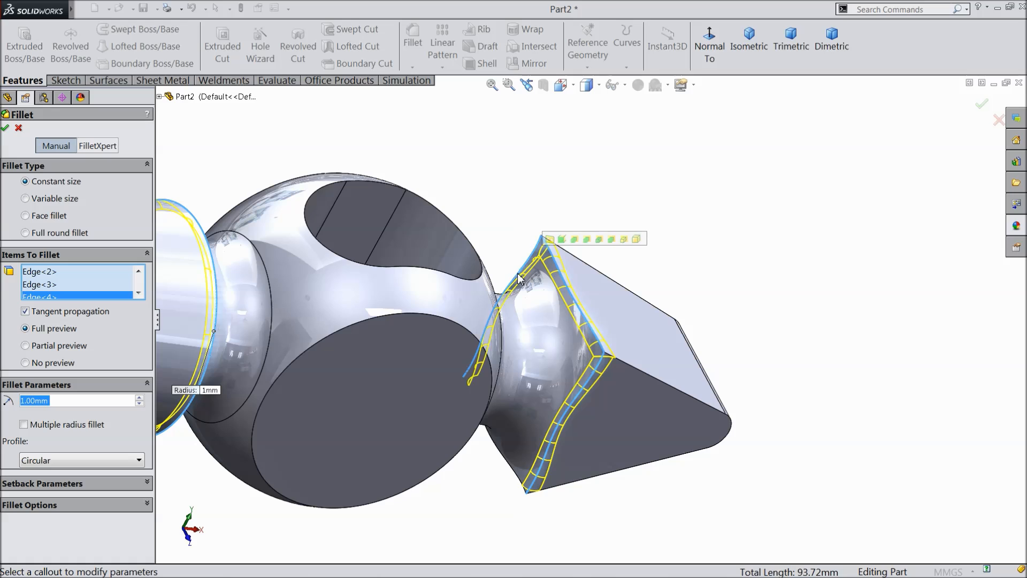
left_click(504, 459)
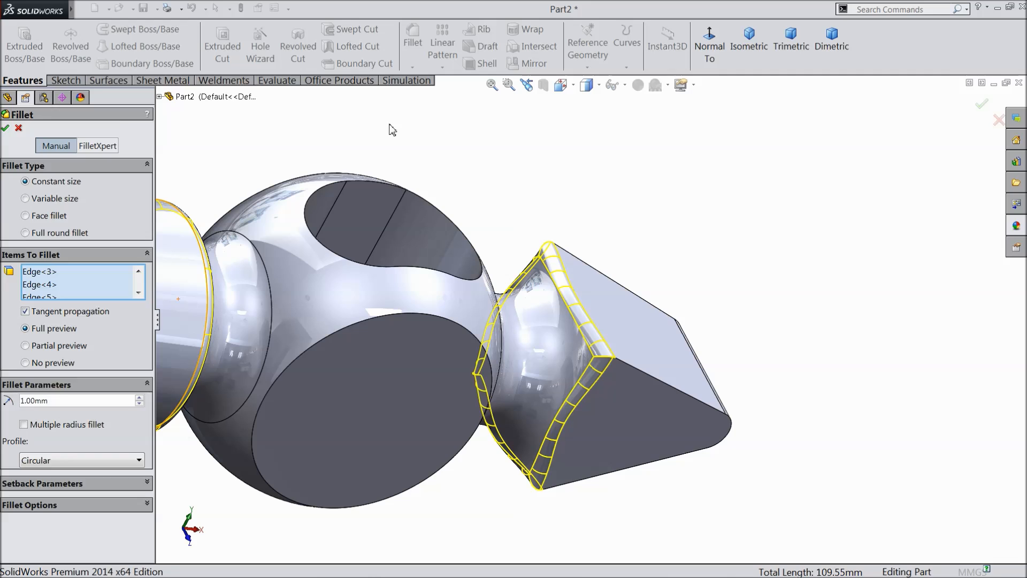
key("Return")
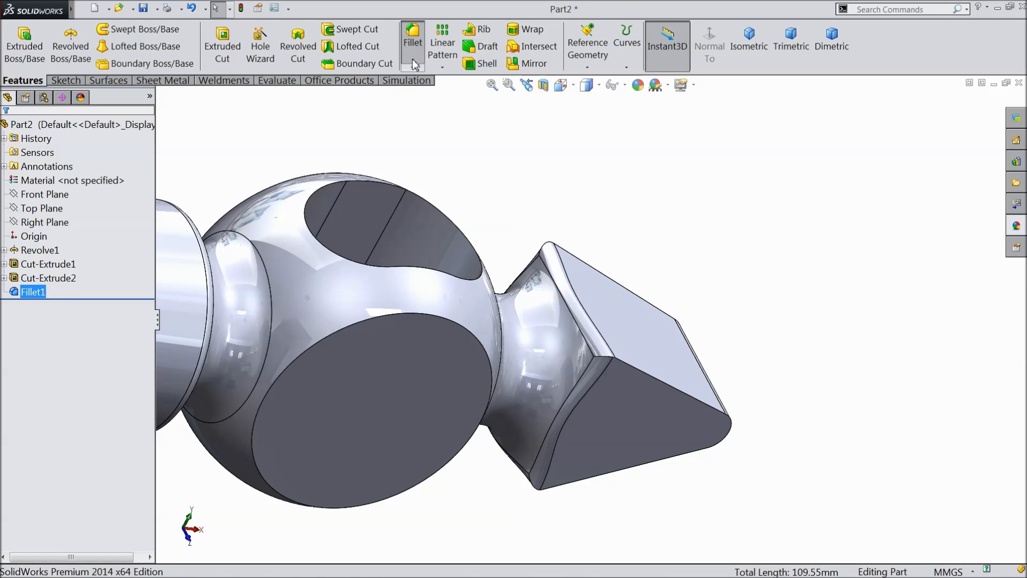
Step: Start a constant-size 0.5 mm fillet and select the edges at both openings of the through hole in the round body
left_click(413, 40)
type("0.5")
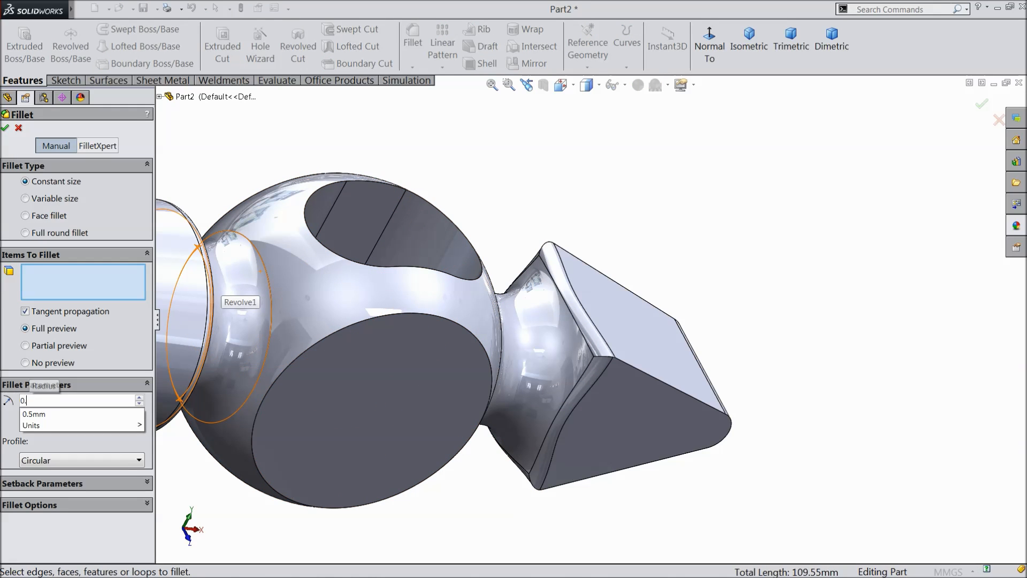
left_click(375, 267)
scroll(375, 301, "up", 5)
middle_click_drag(433, 414, 440, 249)
scroll(484, 358, "down", 3)
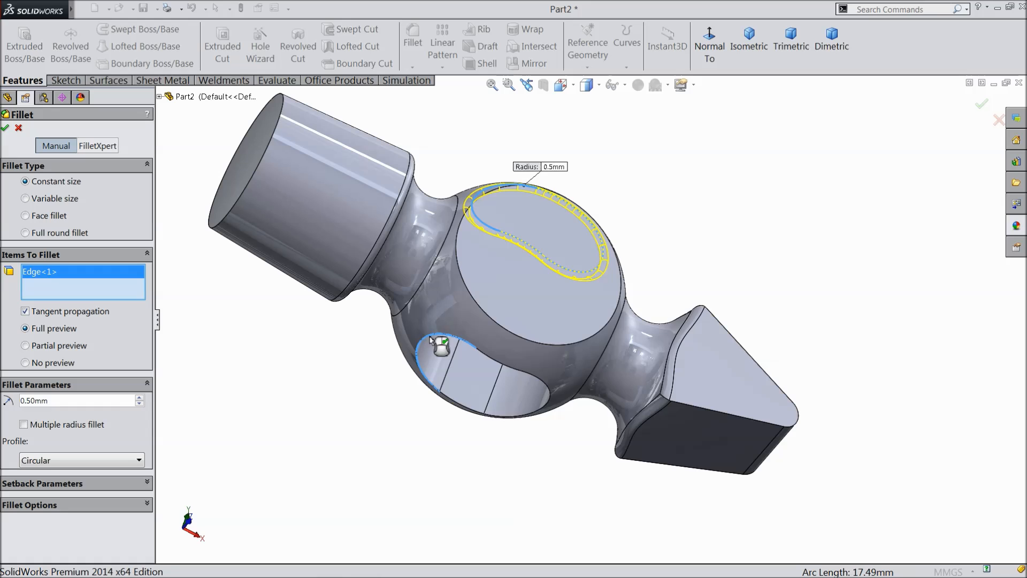
left_click(433, 342)
Step: Add the outline edges of both flat side faces of the tapered end to the 0.5 mm fillet and create it
middle_click_drag(642, 375, 725, 413)
left_click(725, 413)
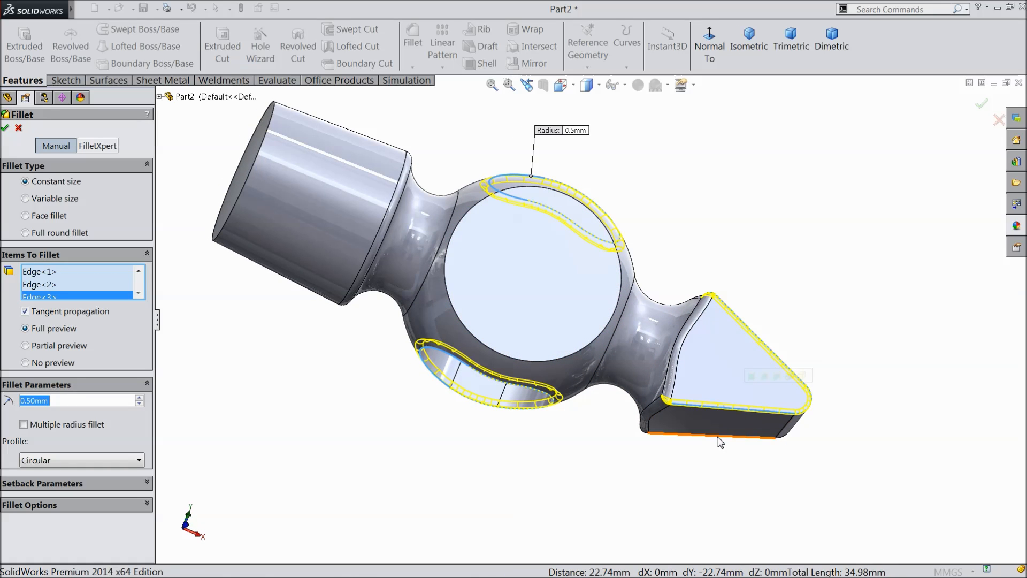
left_click(718, 438)
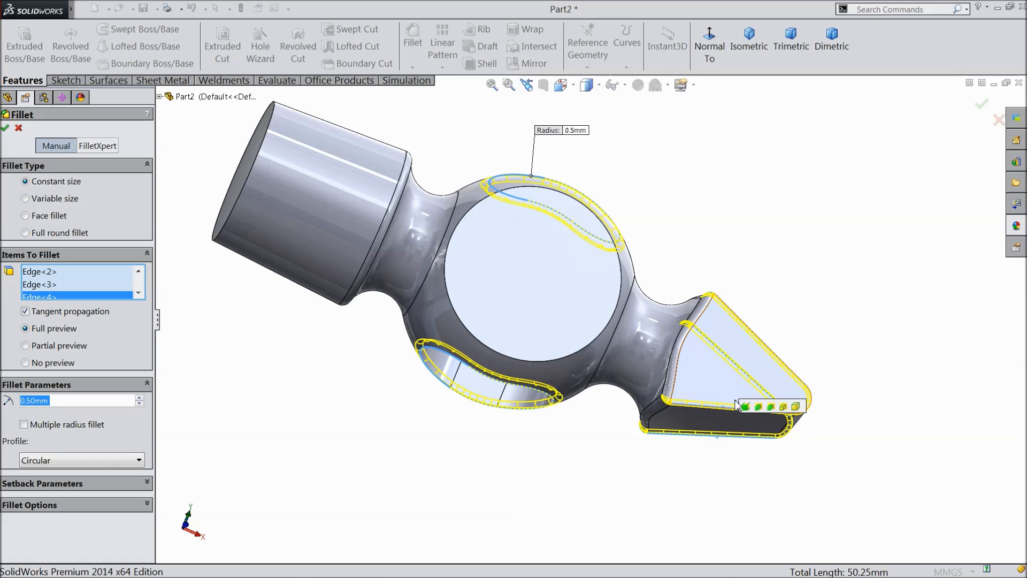
left_click(6, 128)
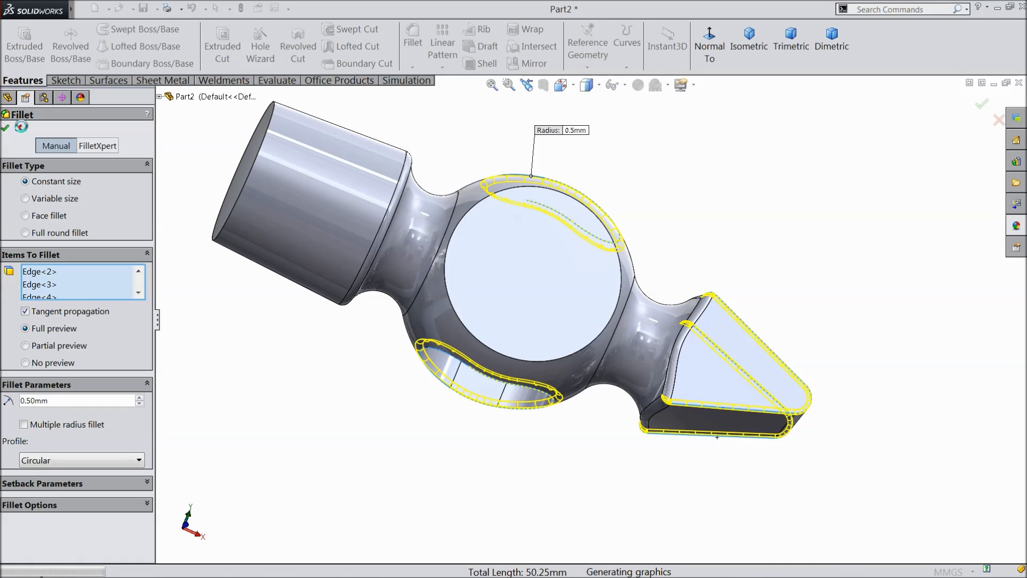
Step: Chamfer the rim of the cylinder's flat end face with a 0.2 mm distance at 45 degrees
left_click(412, 67)
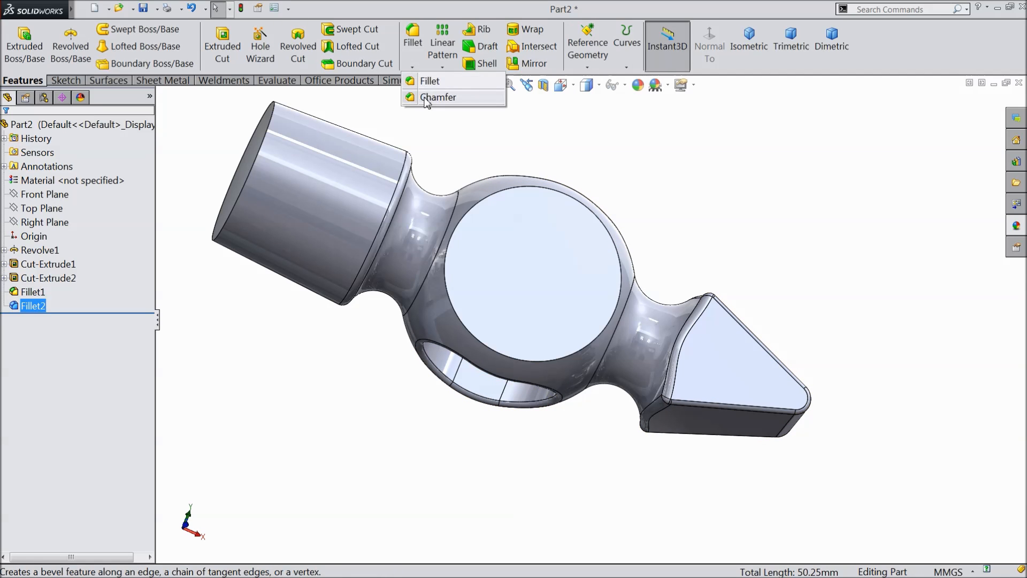
left_click(428, 100)
middle_click_drag(420, 140, 452, 188)
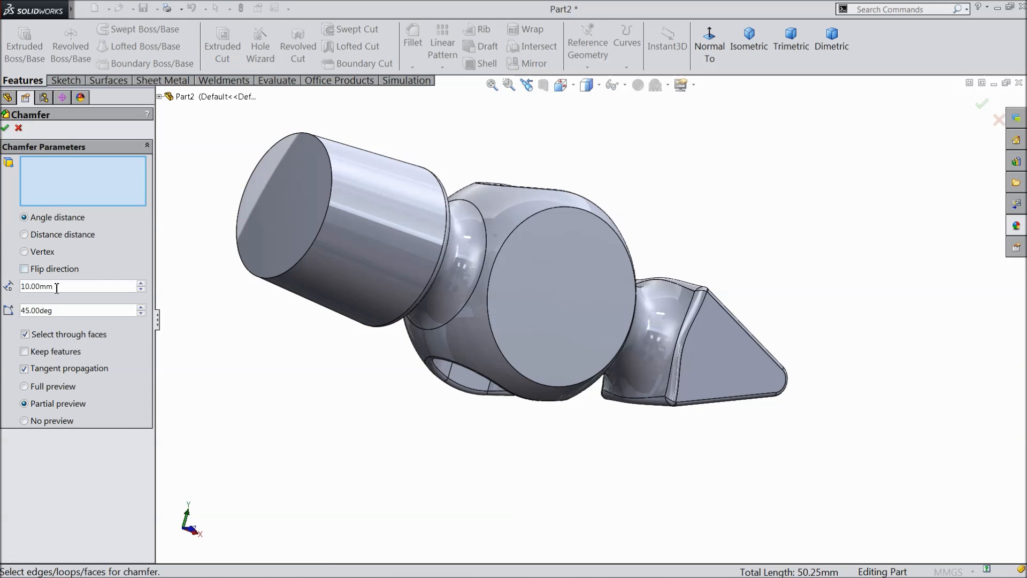
type("0.2")
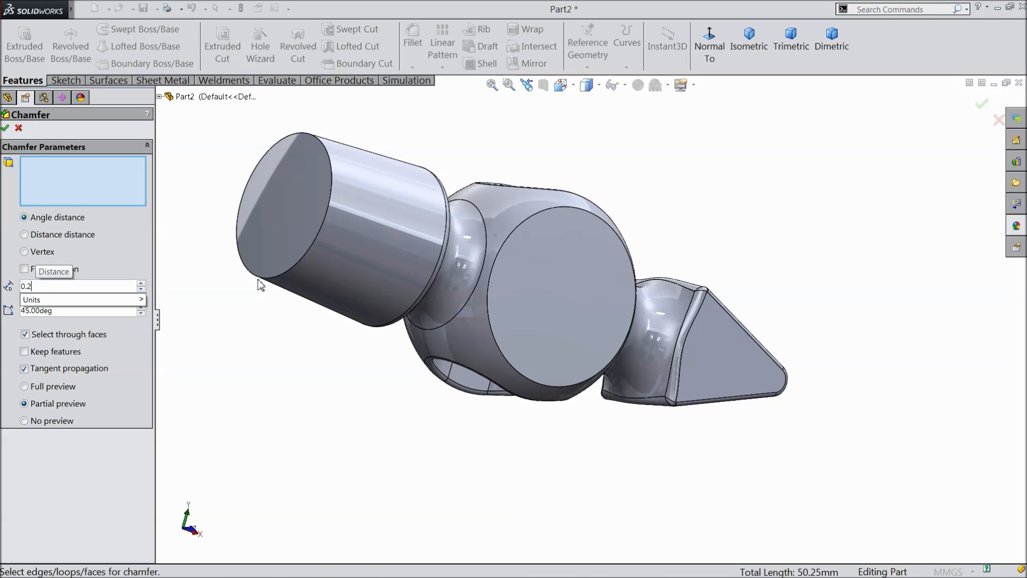
left_click(282, 230)
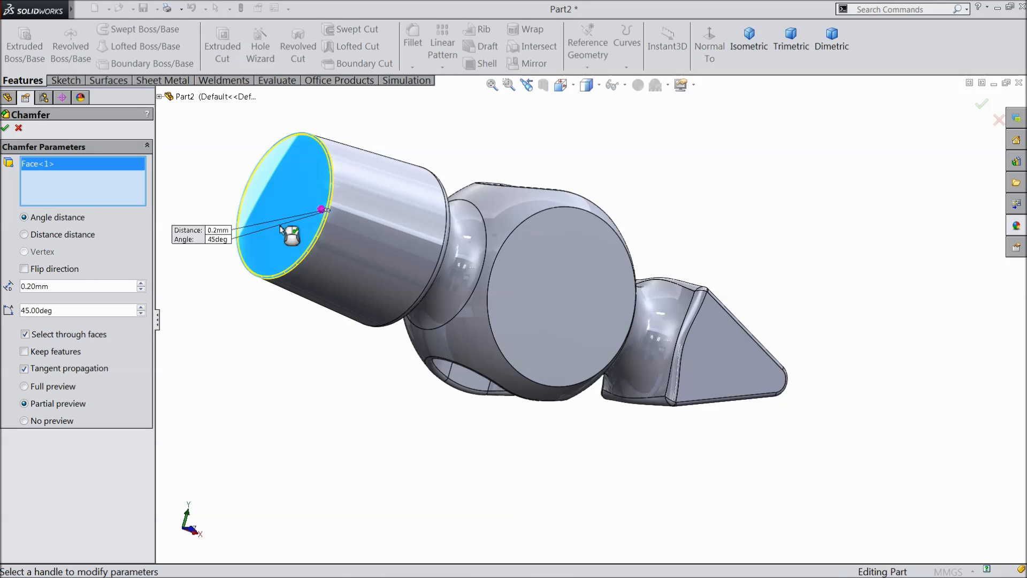
left_click(6, 128)
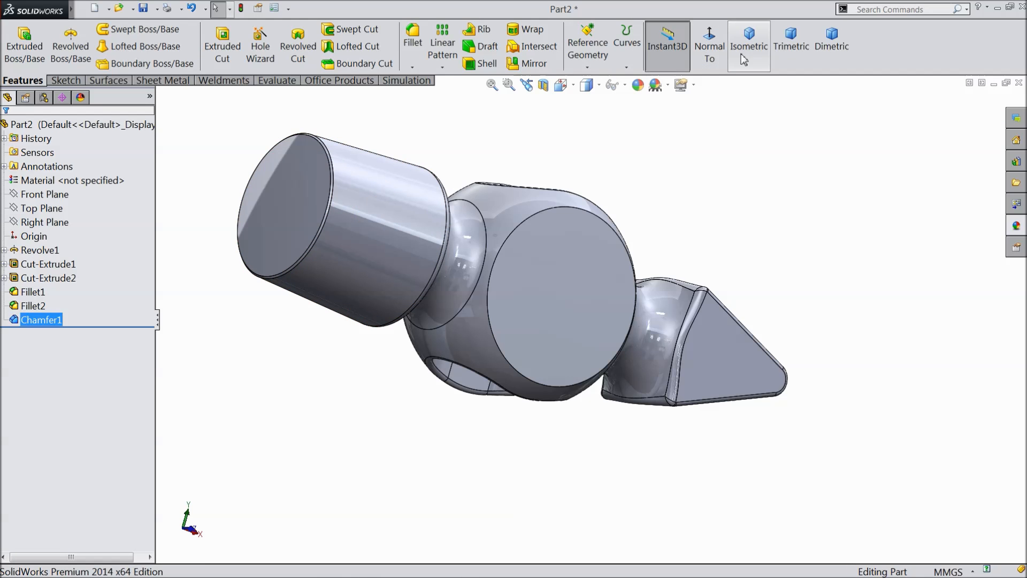
Step: Start a sketch on the flat circular side face of the round body
left_click(747, 54)
middle_click_drag(628, 309, 650, 248)
scroll(612, 308, "down", 4)
left_click(545, 337)
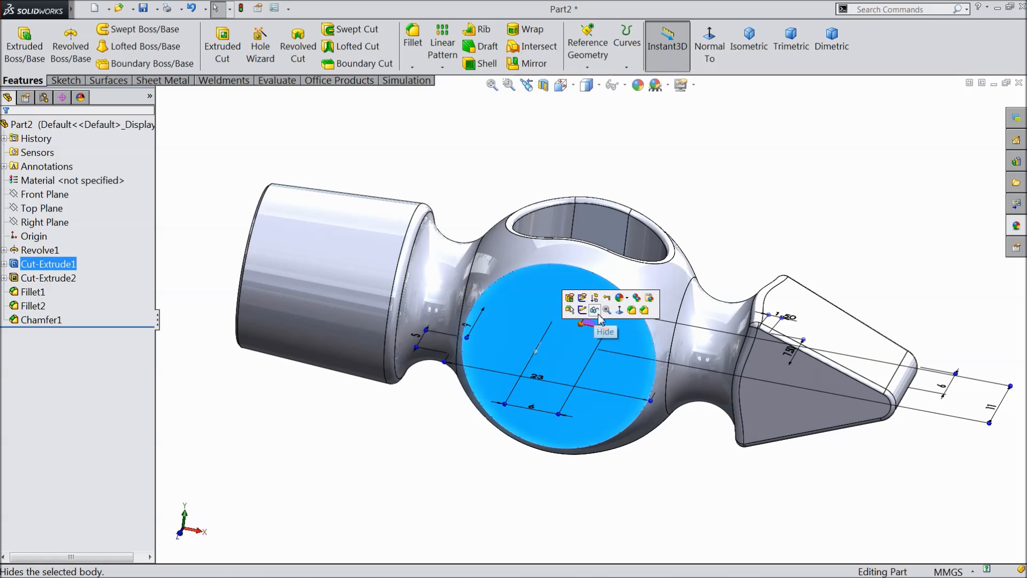
left_click(583, 311)
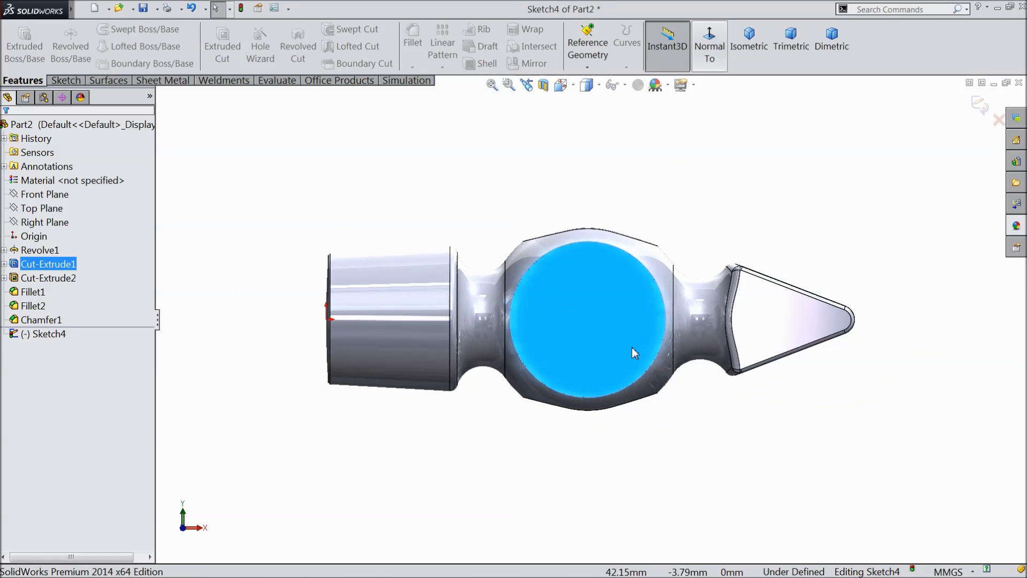
Step: Sketch a horizontal construction line about 20 mm long across the middle of the circular face
left_click(64, 80)
left_click(105, 31)
left_click(115, 60)
scroll(642, 328, "down", 4)
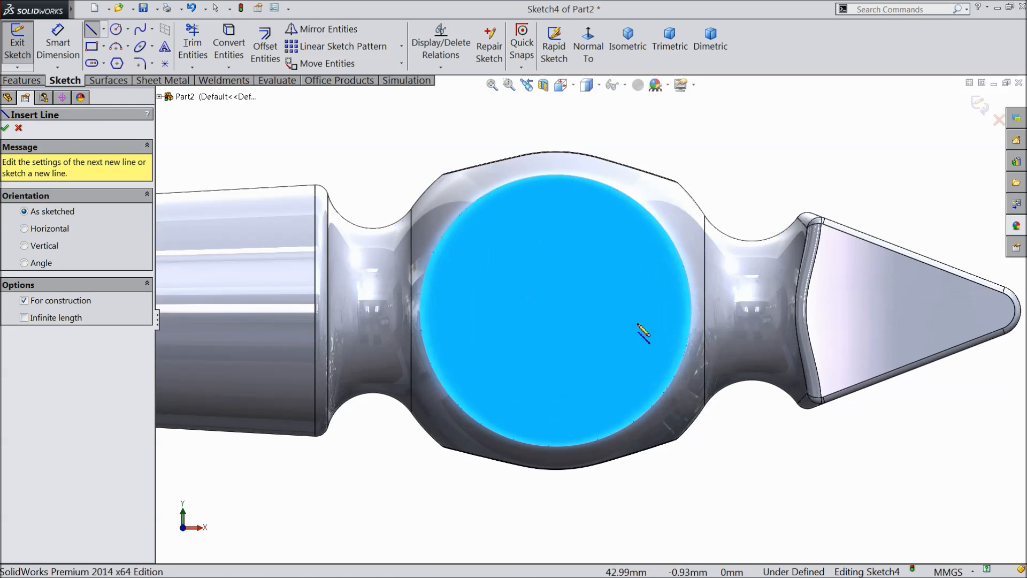
left_click(688, 310)
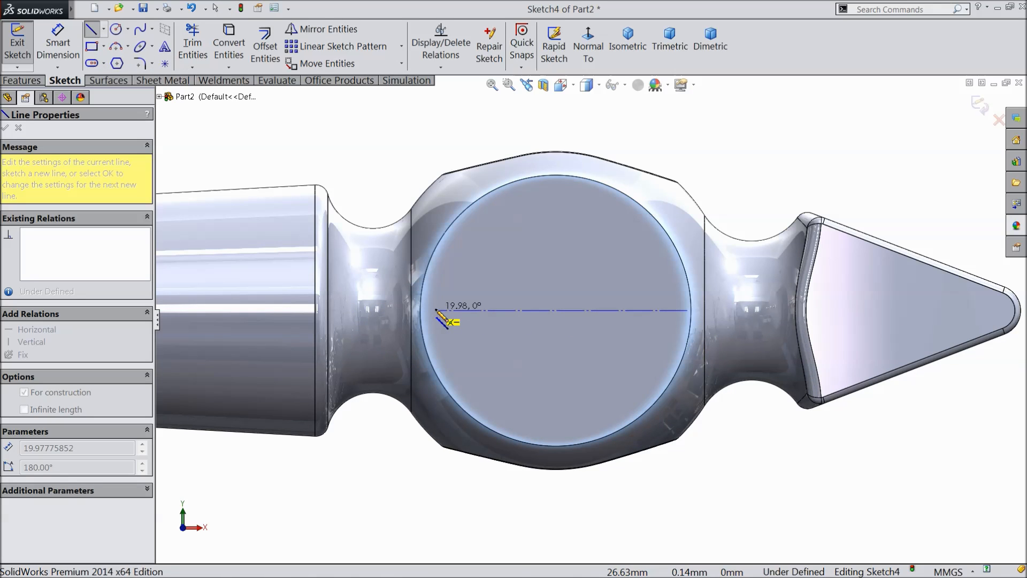
left_click(437, 311)
right_click(488, 95)
left_click(528, 105)
Step: Place a sketch point just below the construction line near its cylinder-side end and dimension it 1.5 mm from the line
left_click(165, 64)
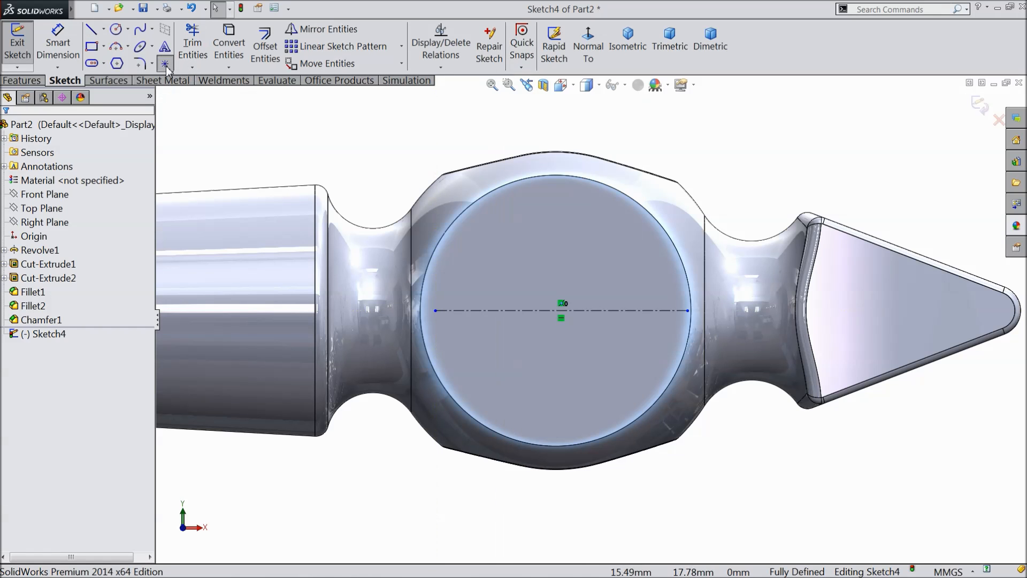
left_click(474, 333)
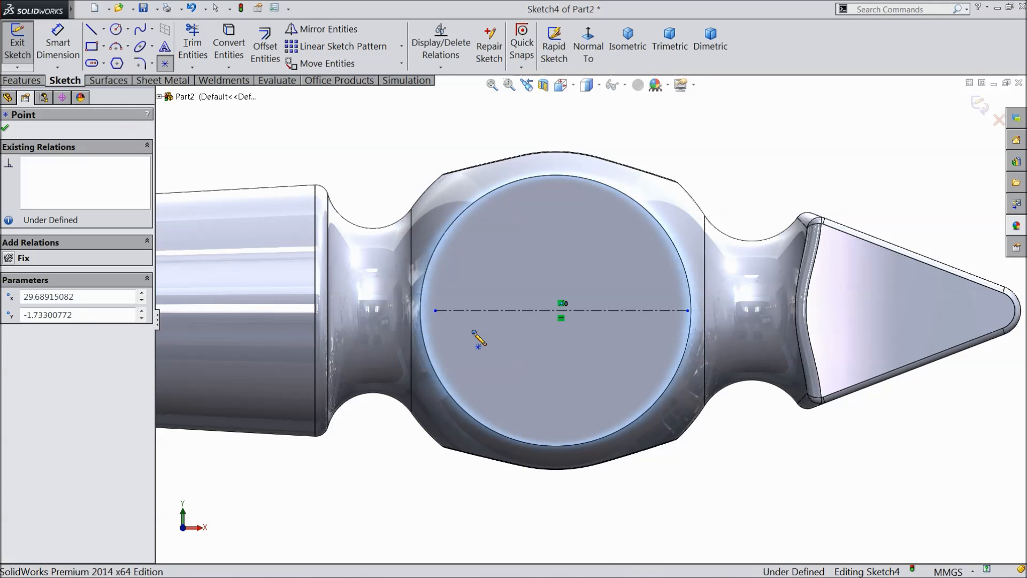
left_click(58, 43)
left_click(474, 332)
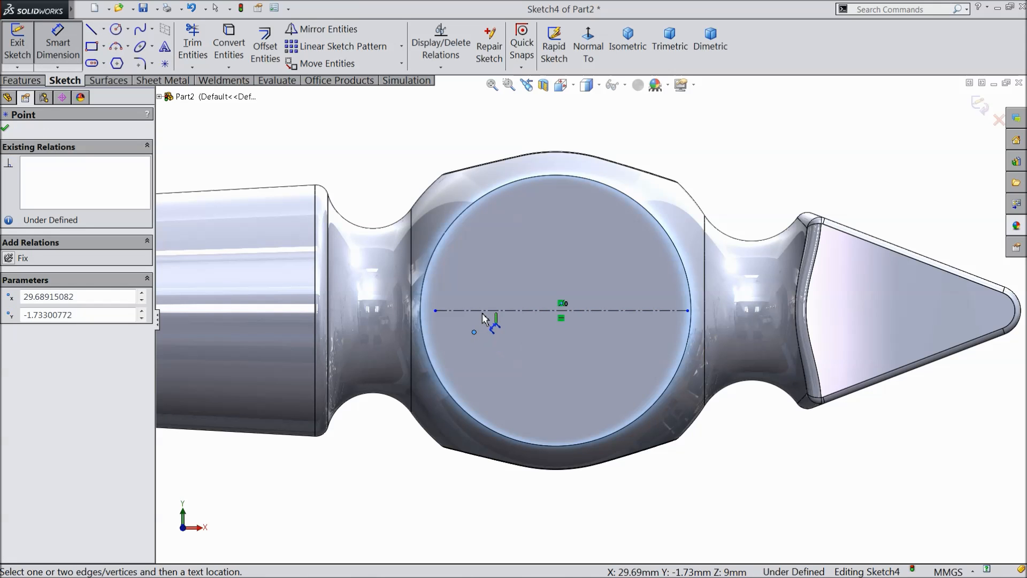
left_click(482, 310)
left_click(494, 328)
type("1.5")
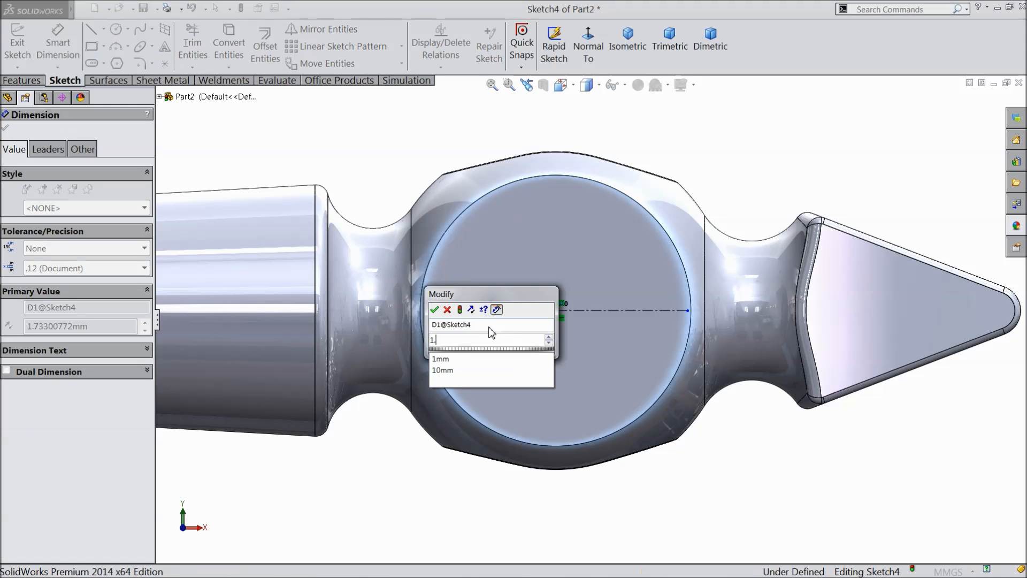
key("Return")
Step: Dimension the point 6 mm horizontally from the round body's edge at the cylinder-side neck
left_click(474, 331)
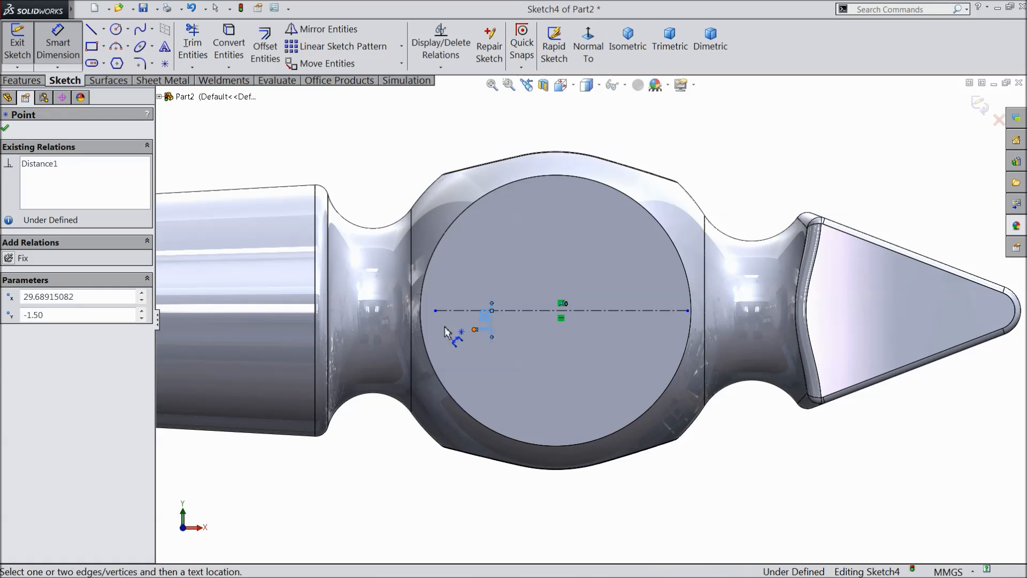
left_click(411, 292)
left_click(440, 129)
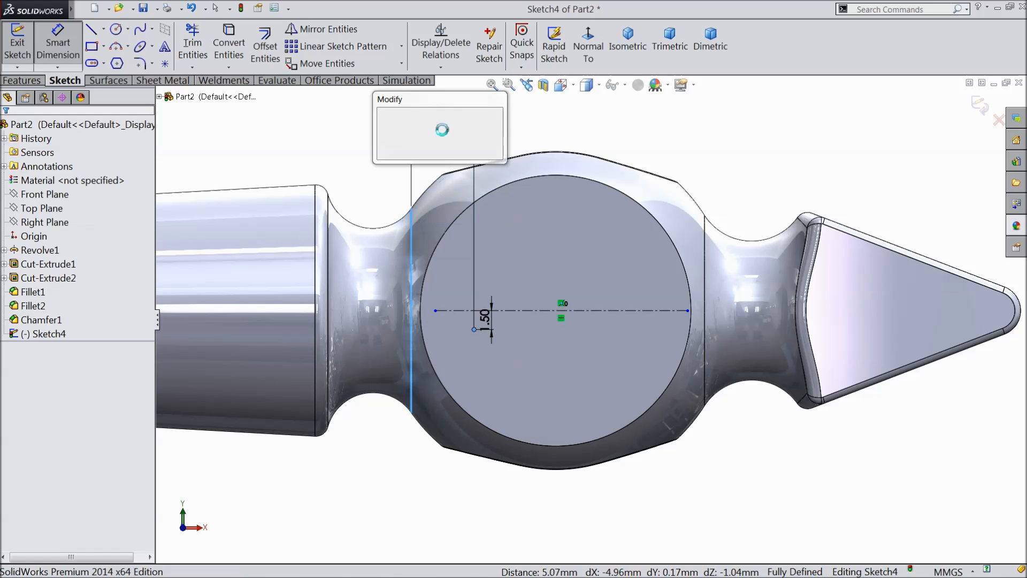
type("6")
left_click(386, 114)
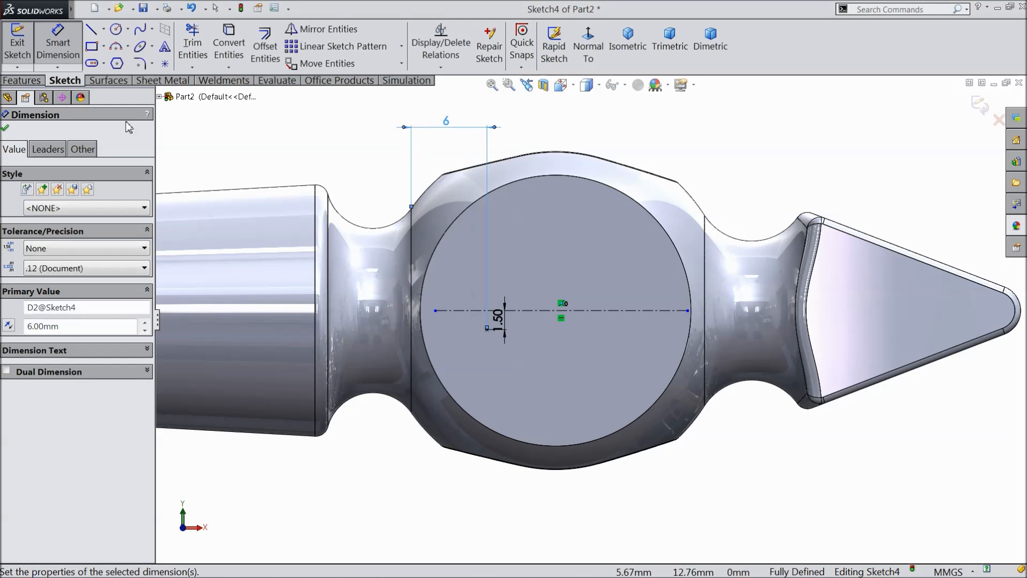
Step: Add the sketch text "1.0 kg" at the point, overriding the document font with Century Gothic Regular at 3 mm height
left_click(165, 48)
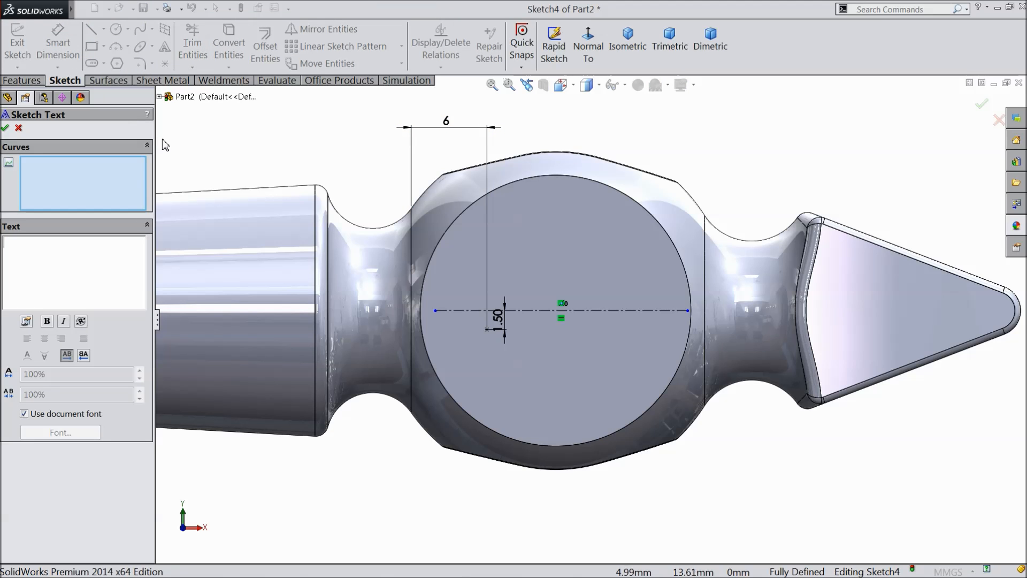
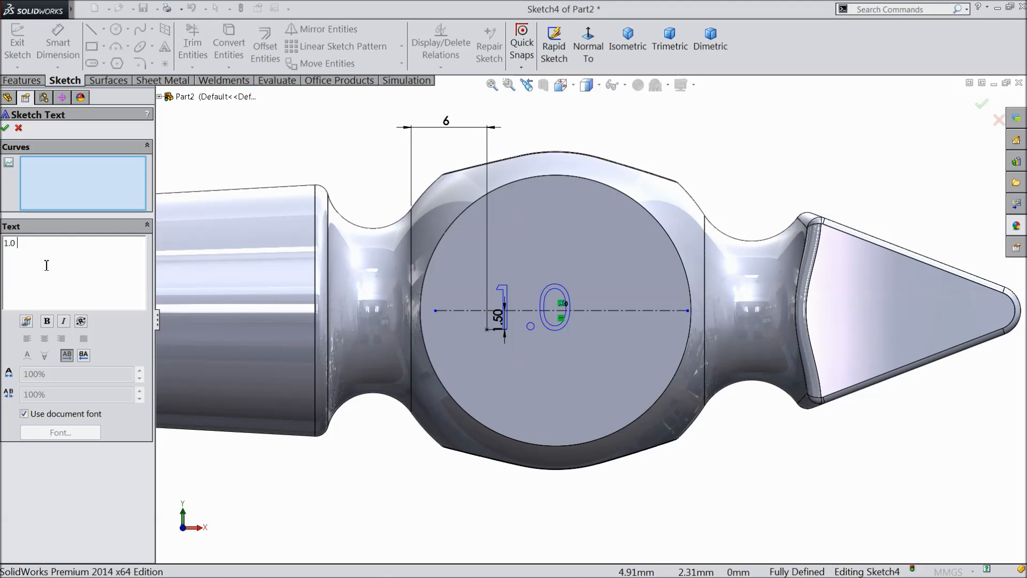
type("g")
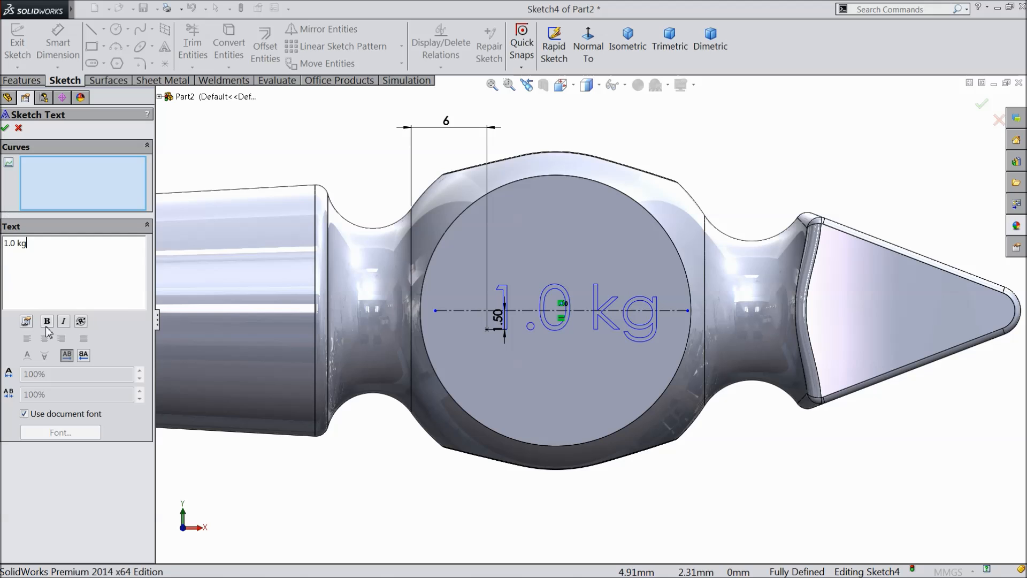
left_click(24, 415)
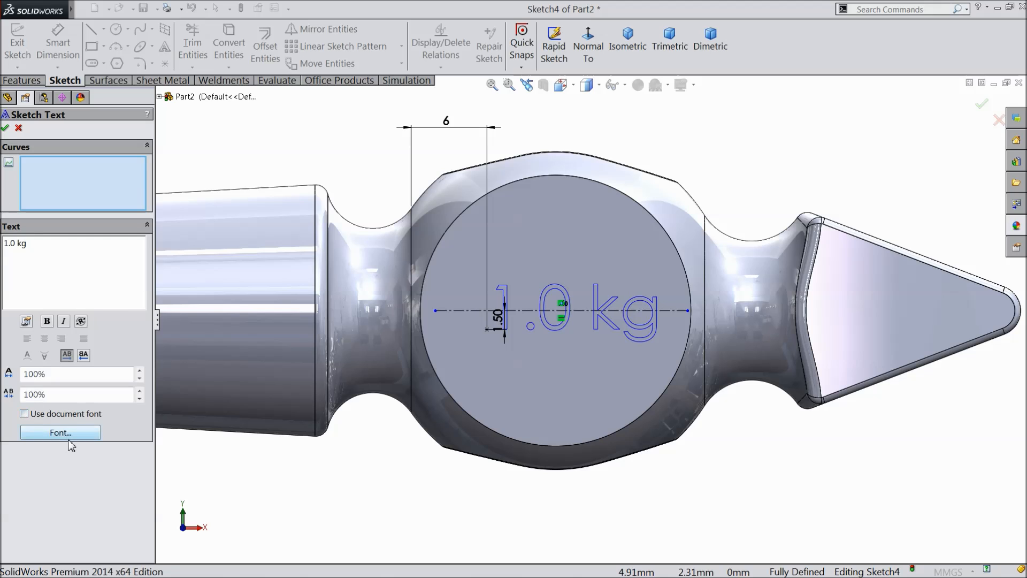
left_click(70, 435)
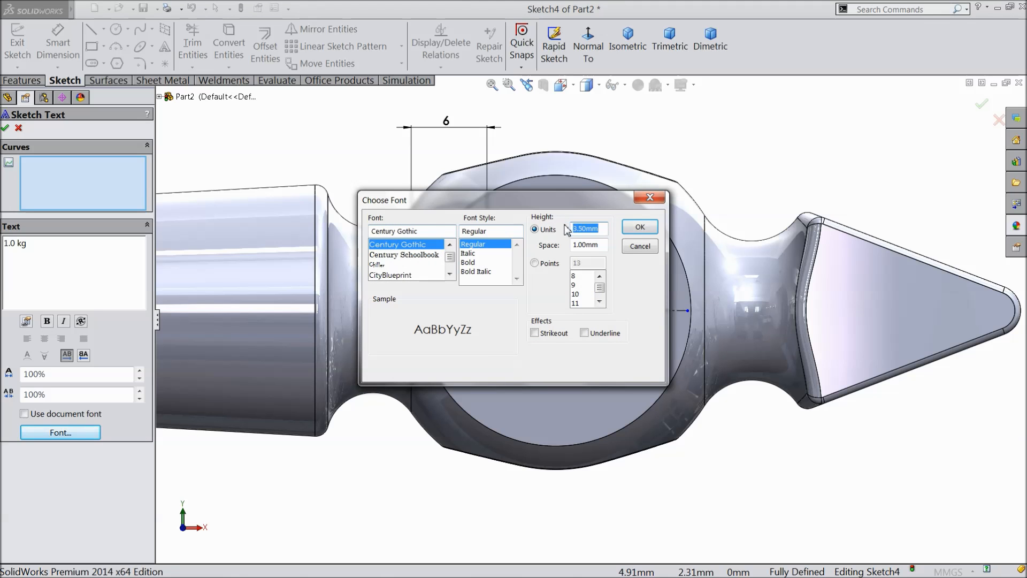
left_click(641, 228)
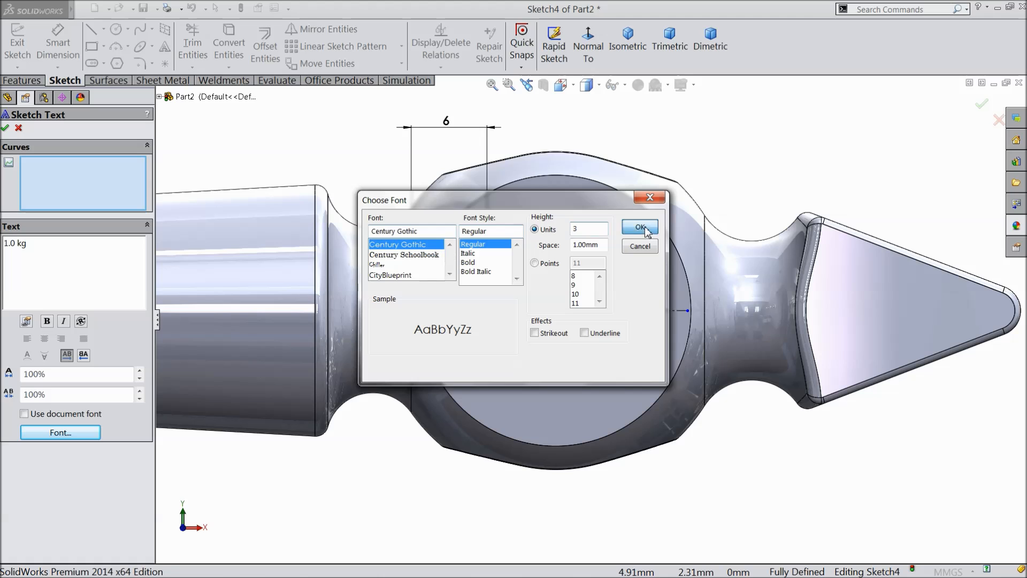
left_click(5, 128)
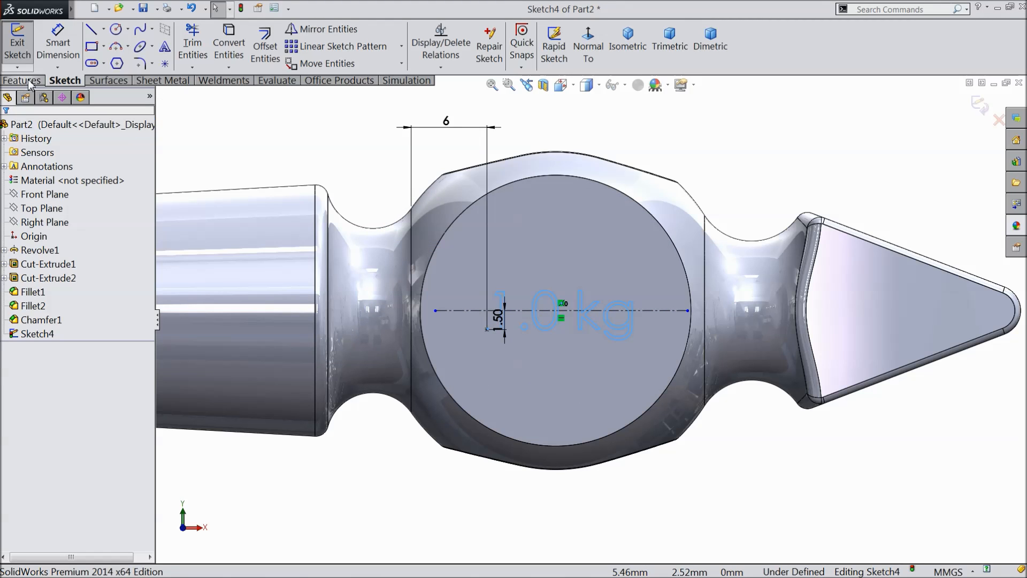
Step: Engrave the "1.0 kg" text into the circular face with a blind extruded cut 0.2 mm deep
left_click(22, 80)
left_click(222, 48)
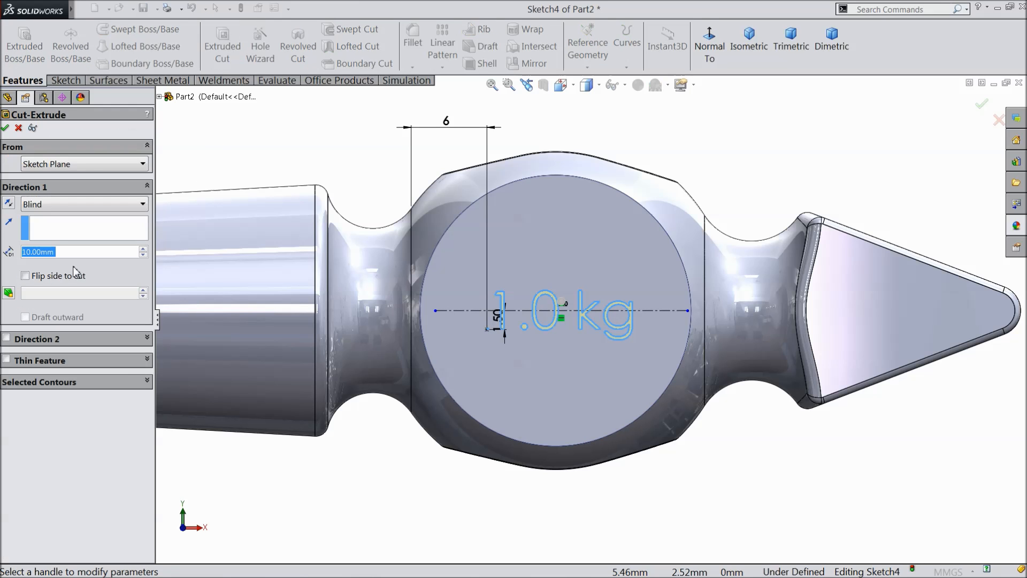
type("0.2")
key("Return")
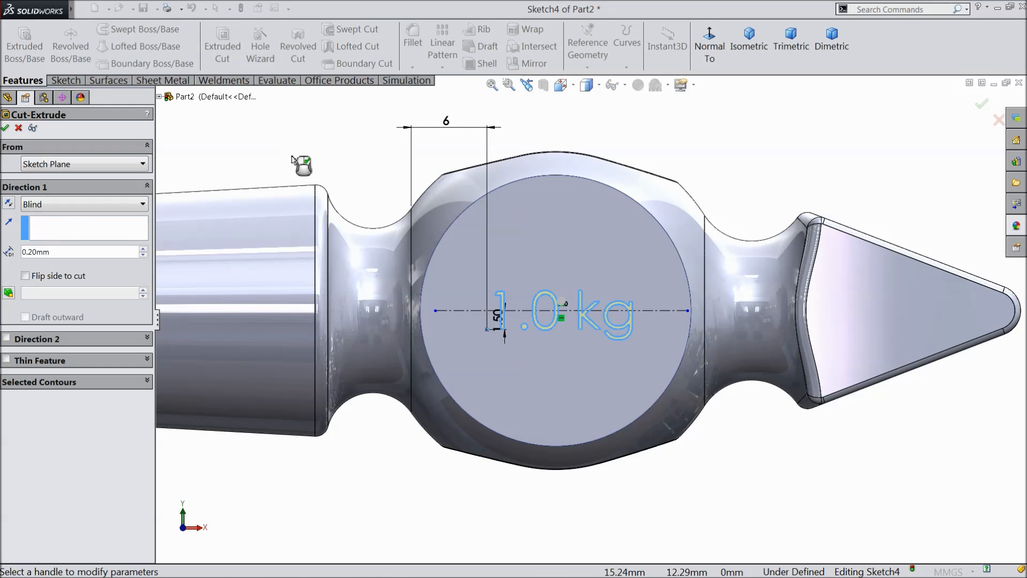
left_click(6, 130)
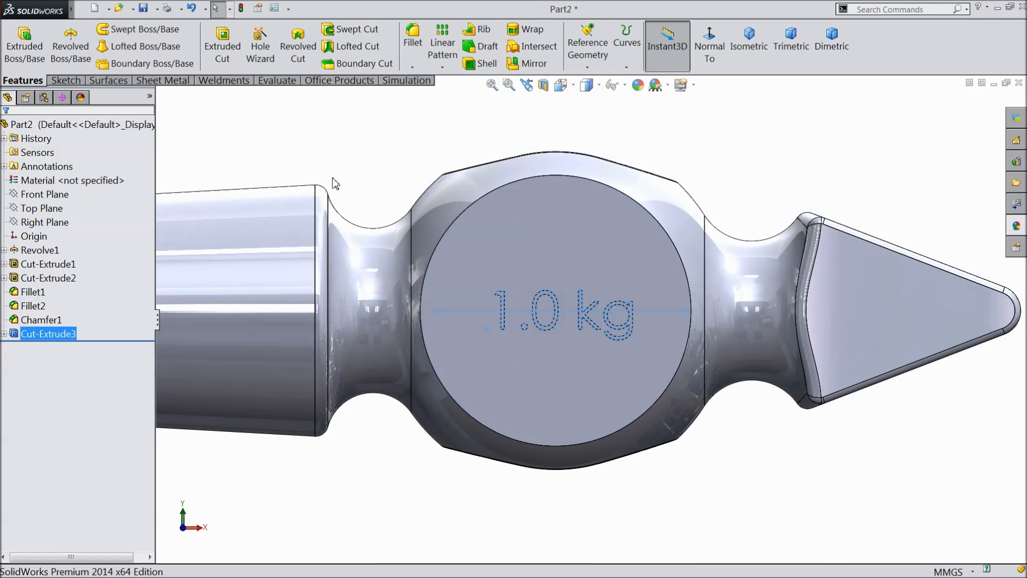
left_click(344, 167)
Step: Apply the cast iron appearance from the Iron metals to the whole part
middle_click_drag(345, 168, 382, 266)
scroll(680, 331, "down", 1)
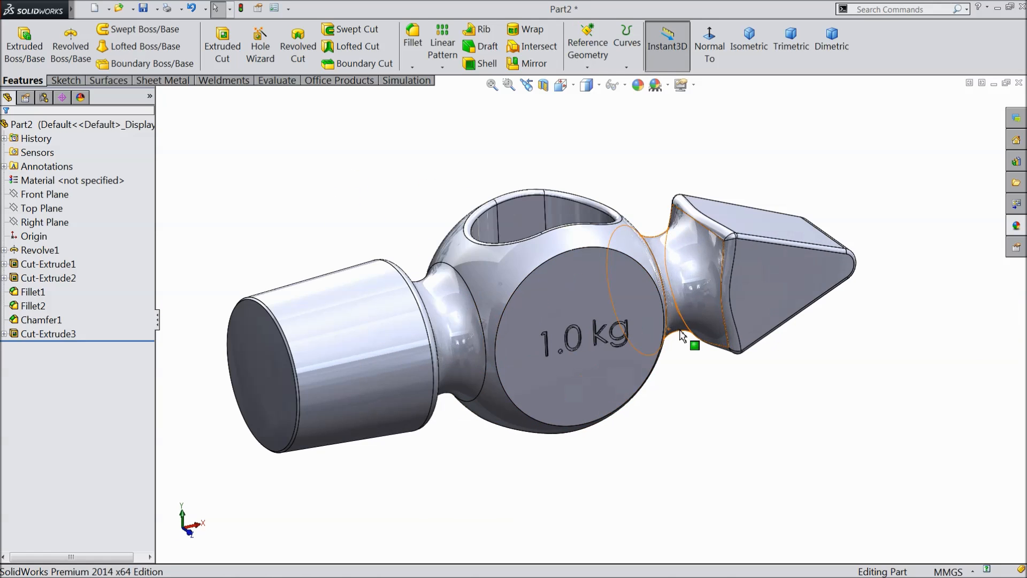
middle_click_drag(669, 336, 676, 338)
scroll(679, 344, "down", 1)
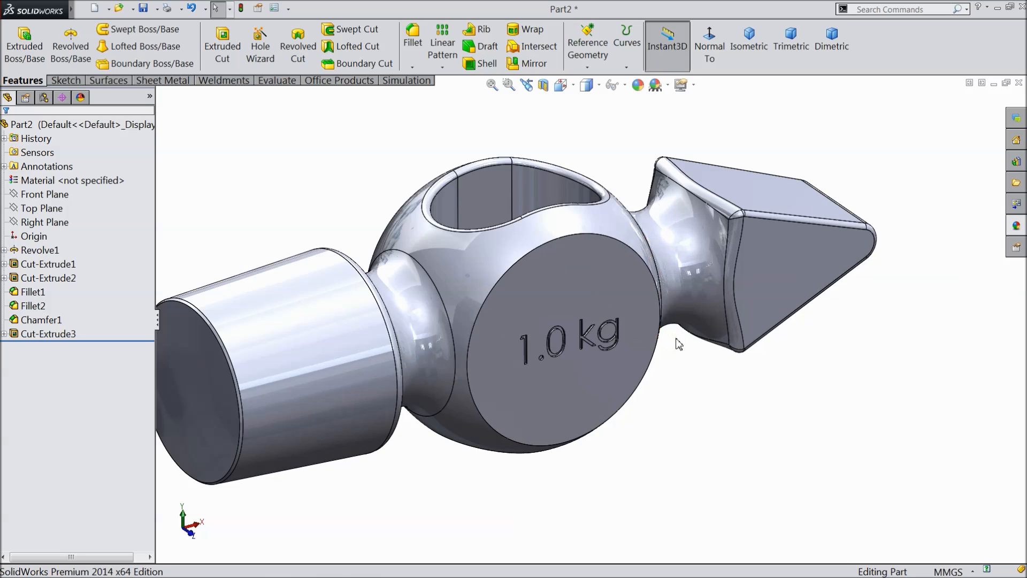
left_click(1017, 226)
scroll(960, 193, "up", 10)
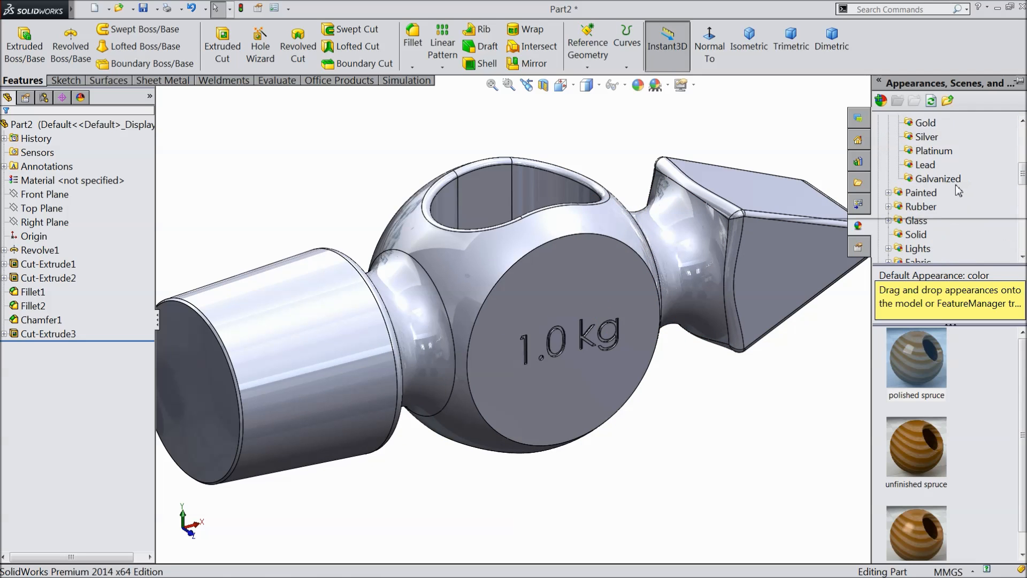
scroll(928, 182, "down", 2)
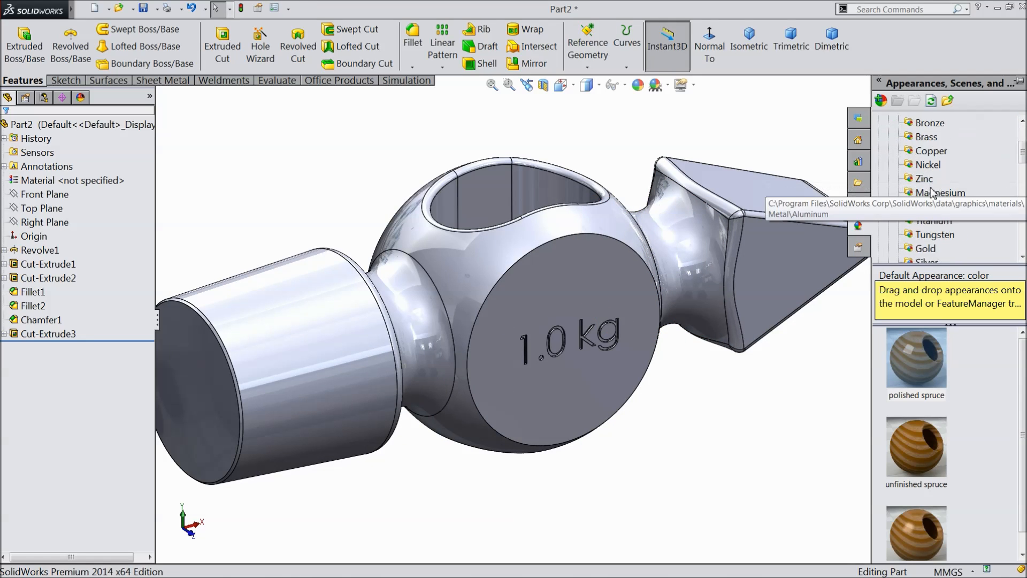
left_click(924, 207)
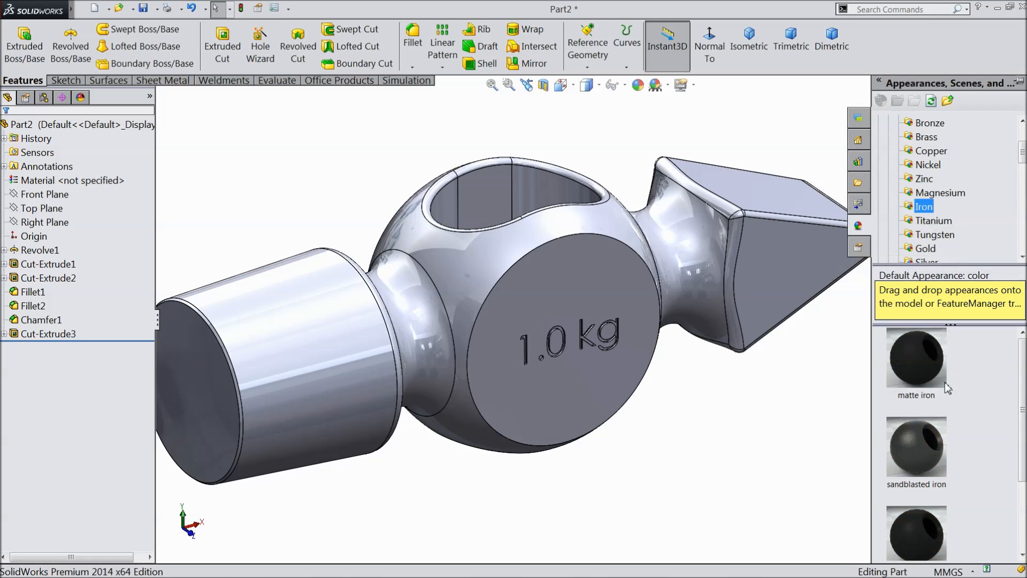
scroll(932, 458, "down", 1)
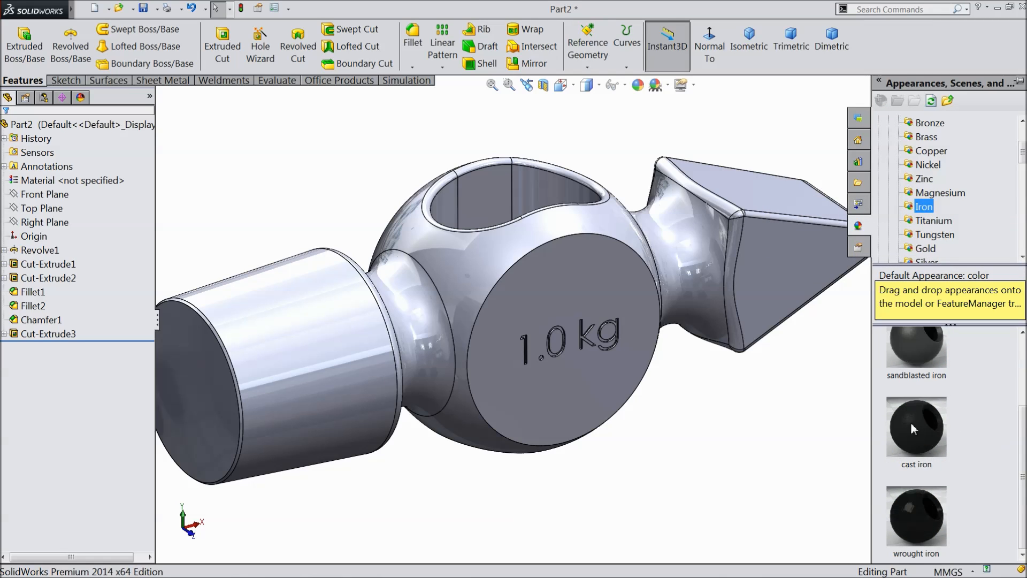
double_click(914, 431)
mouse_move(771, 401)
middle_mouse_down()
mouse_move(729, 429)
mouse_move(764, 363)
mouse_move(762, 380)
mouse_move(676, 361)
mouse_move(573, 498)
mouse_move(523, 452)
mouse_move(461, 445)
mouse_move(752, 303)
mouse_move(745, 351)
mouse_move(770, 408)
mouse_move(781, 368)
mouse_move(782, 403)
middle_mouse_up()
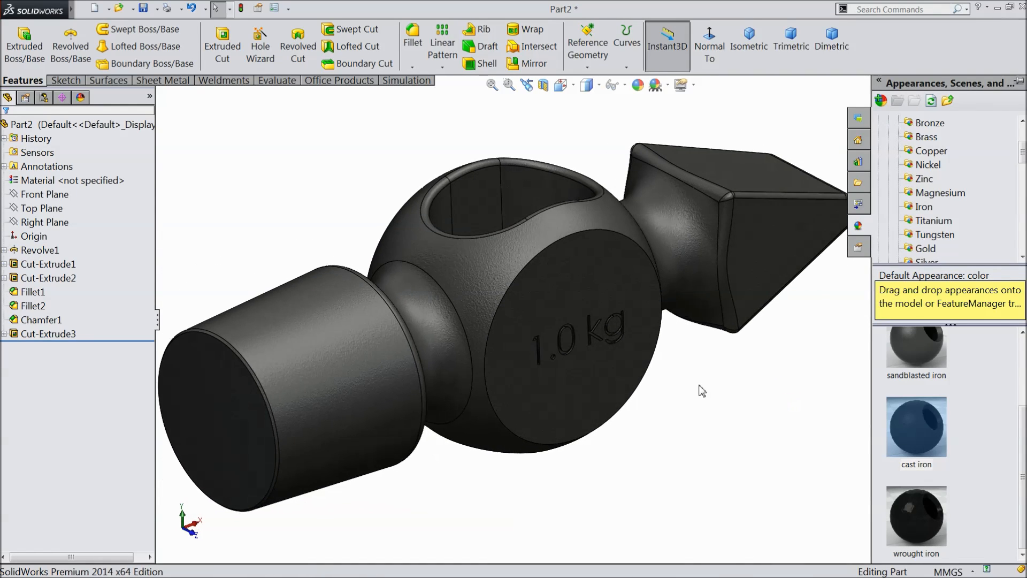
Step: Save the part as 2.Head in the HAMMER 1 KG folder
left_click(145, 10)
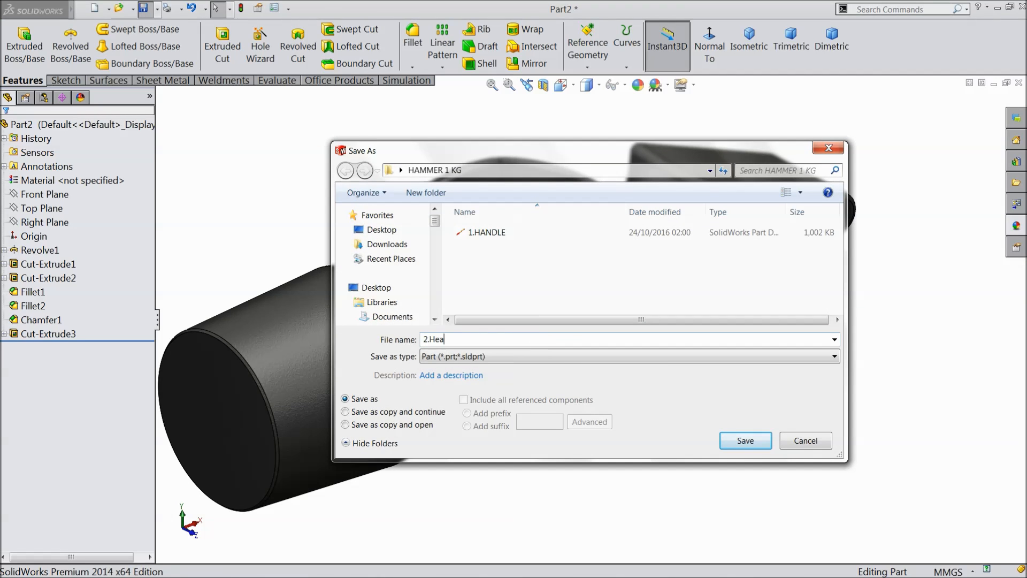
left_click(764, 449)
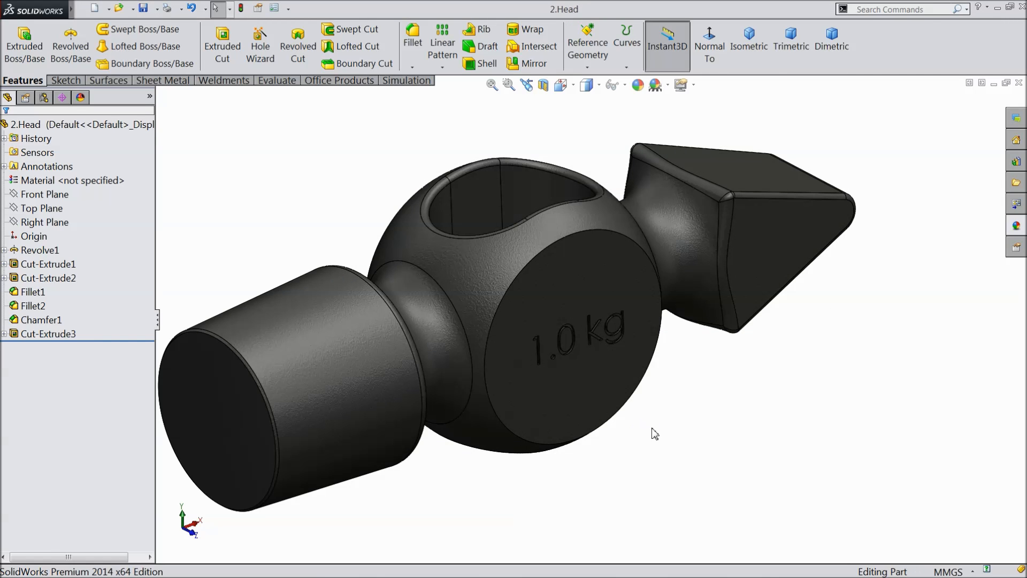
scroll(652, 428, "up", 2)
mouse_move(659, 416)
middle_mouse_down()
mouse_move(654, 524)
mouse_move(651, 427)
mouse_move(624, 427)
mouse_move(653, 432)
middle_mouse_up()
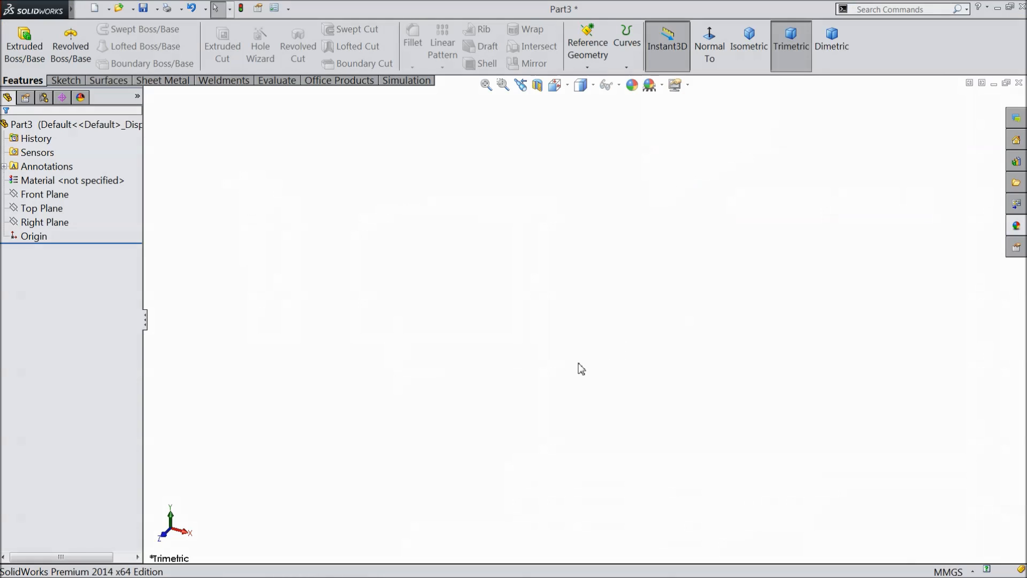
Step: Start a sketch on the Front Plane of the new part and draw a vertical centerline ending at the origin
left_click(44, 194)
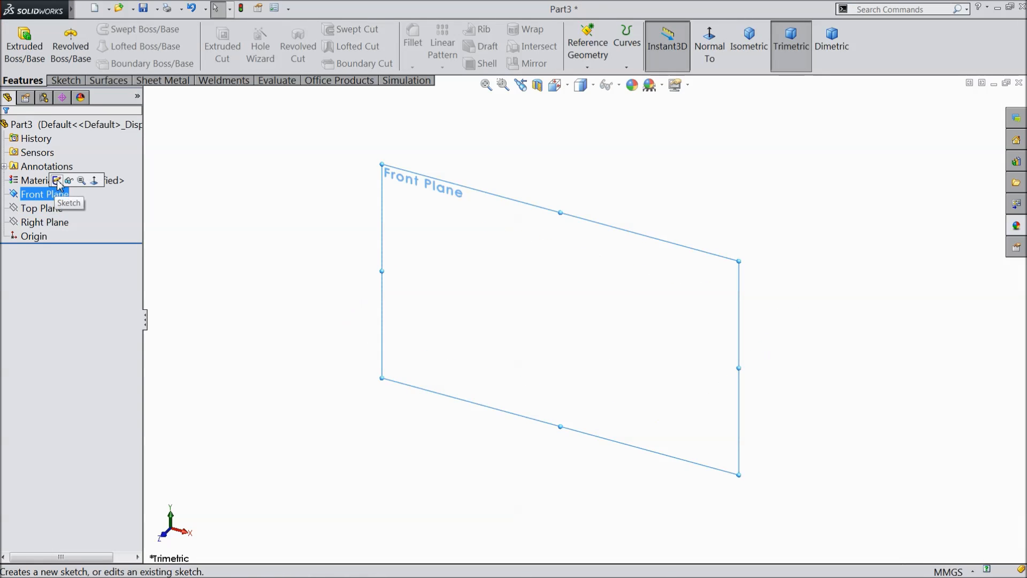
left_click(85, 183)
left_click(73, 81)
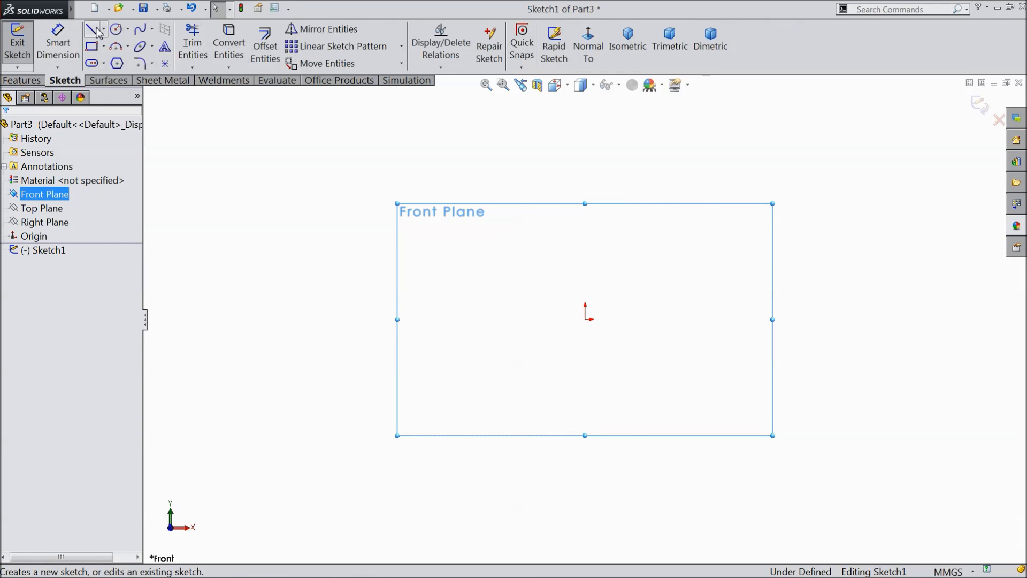
left_click(104, 31)
left_click(122, 63)
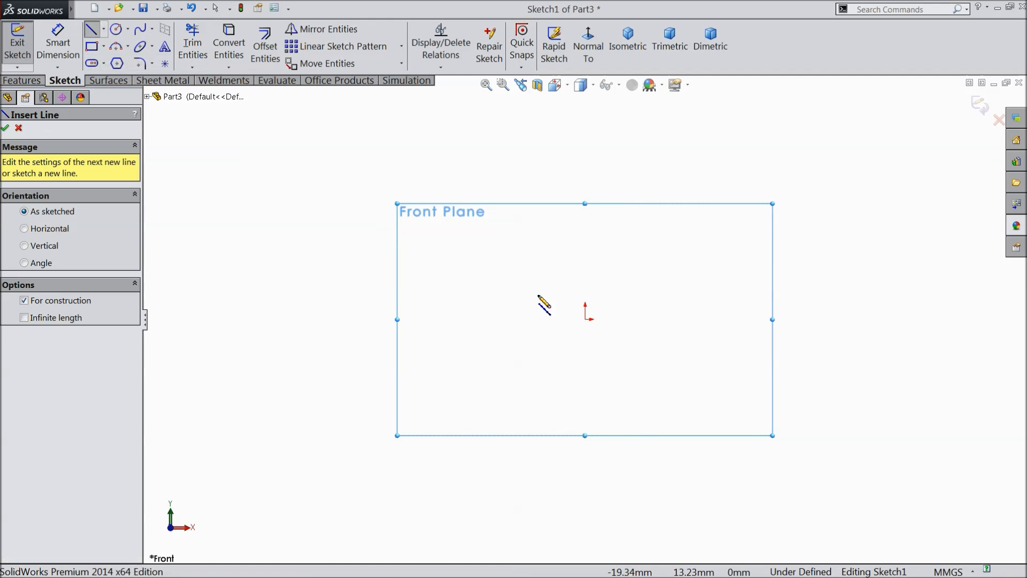
left_click(585, 218)
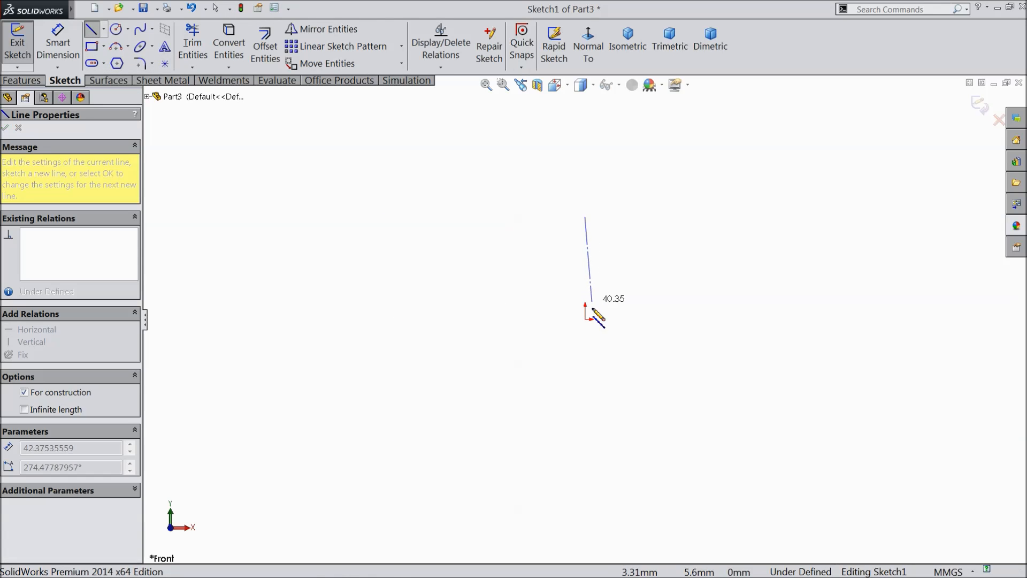
left_click(586, 319)
right_click(597, 321)
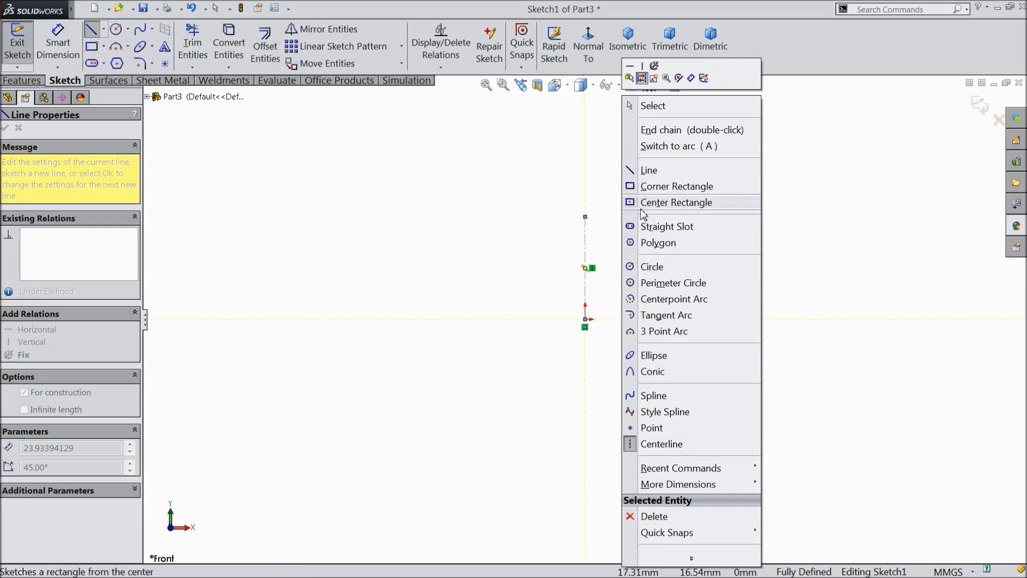
left_click(649, 103)
scroll(636, 211, "down", 2)
scroll(618, 239, "down", 1)
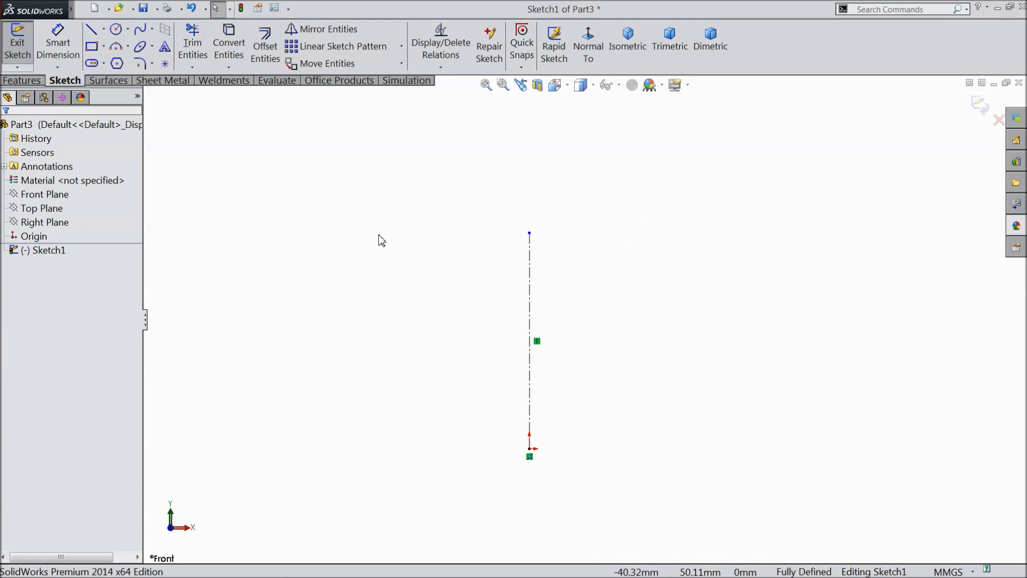
Step: Draw a closed narrow triangle about 47 mm tall, with its tip at the origin and an upper edge about 11 mm long
left_click(90, 34)
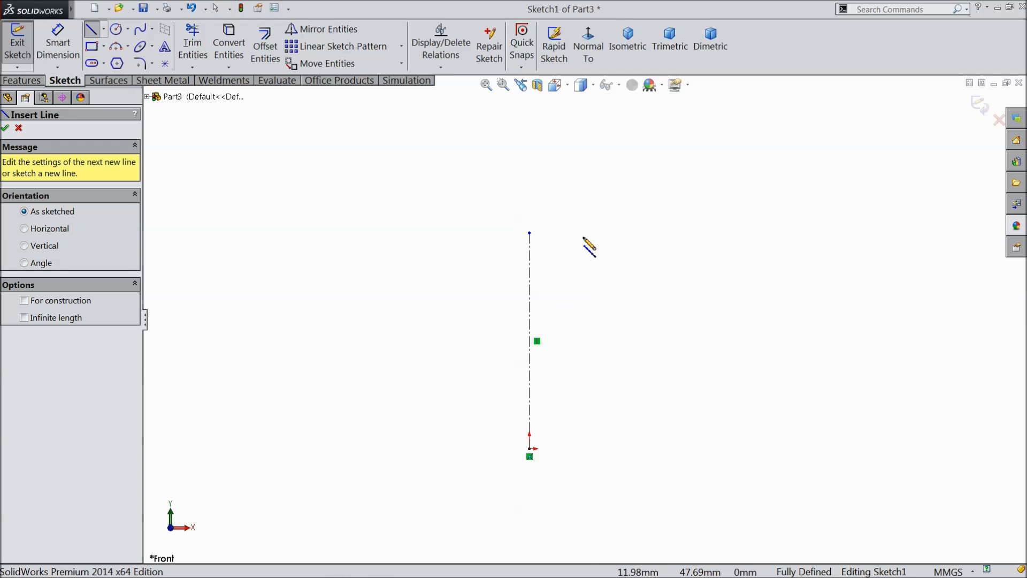
left_click(553, 233)
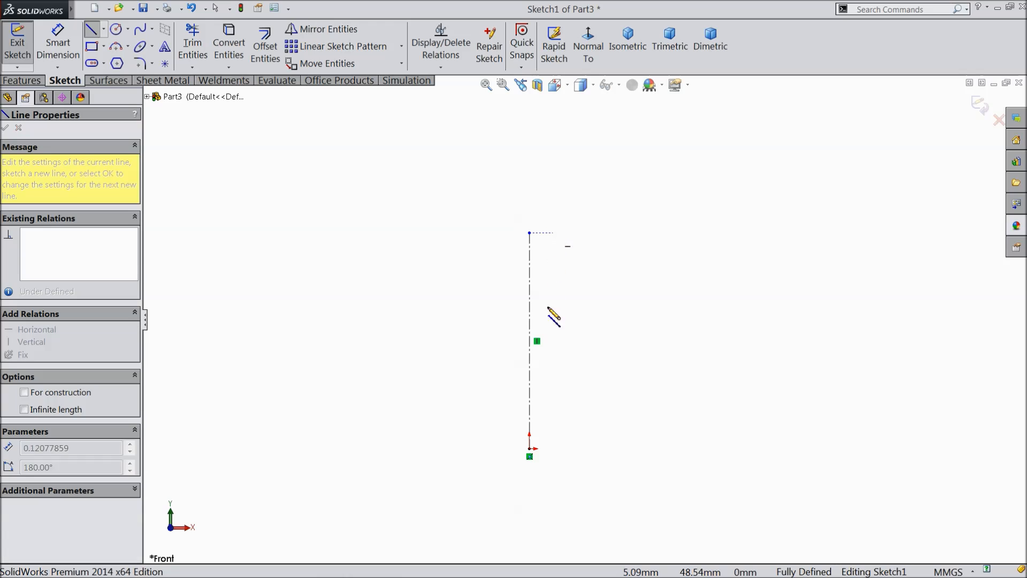
left_click(530, 448)
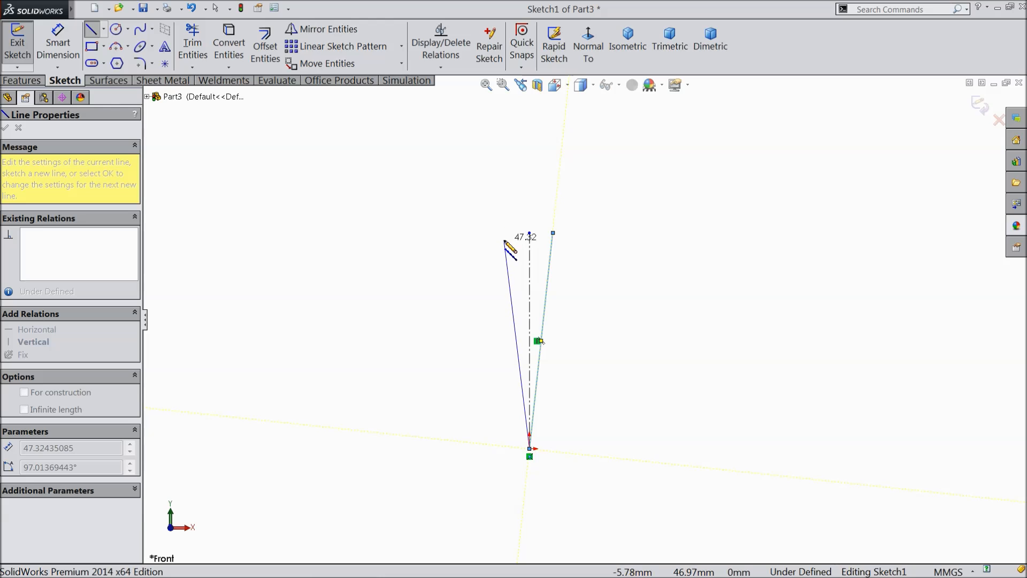
left_click(505, 240)
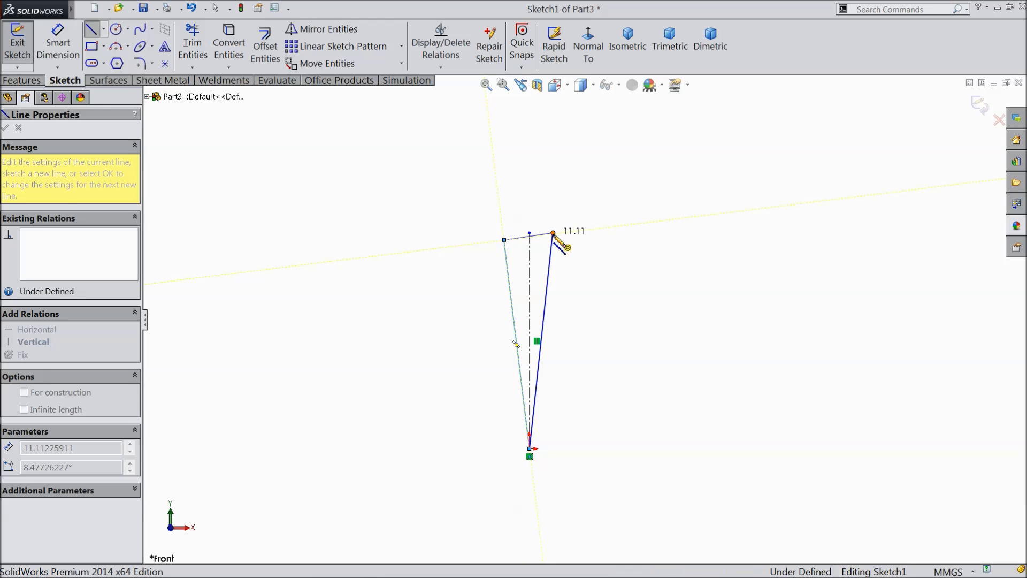
left_click(553, 234)
right_click(570, 144)
left_click(602, 152)
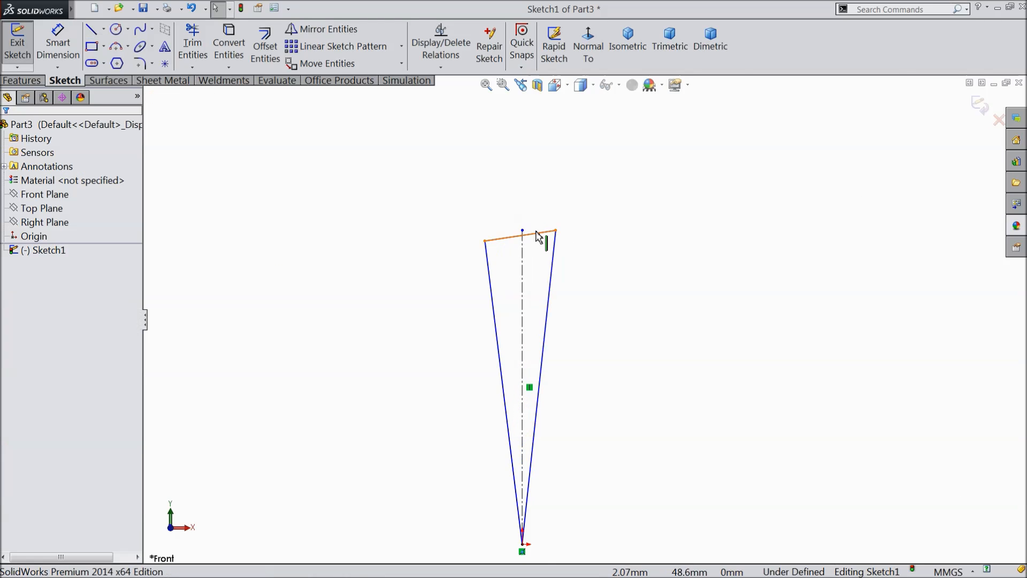
Step: Make the triangle's upper edge horizontal and its two slanted sides symmetric about the centerline
left_click(540, 234)
left_click(569, 191)
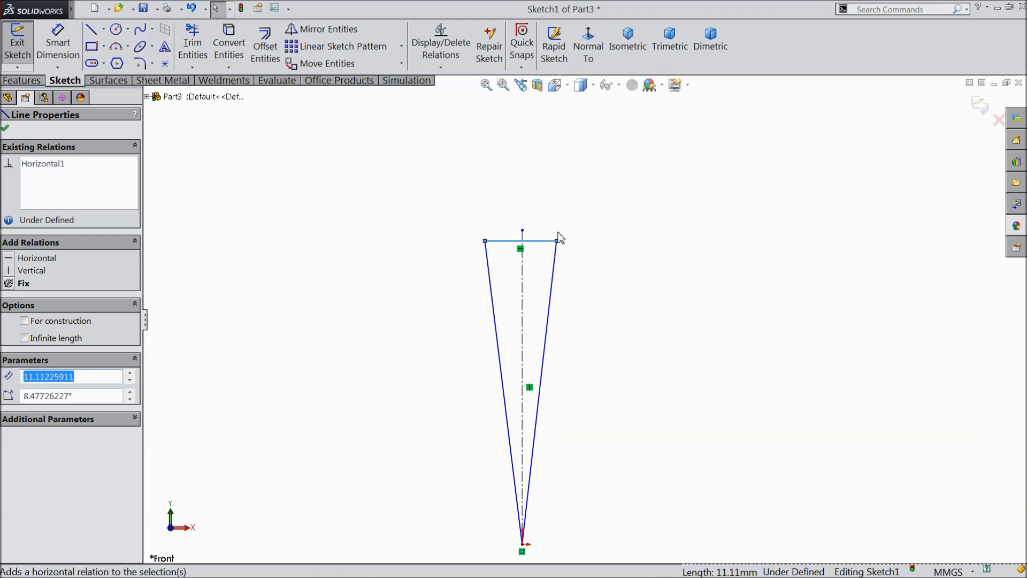
left_click_drag(562, 310, 460, 277)
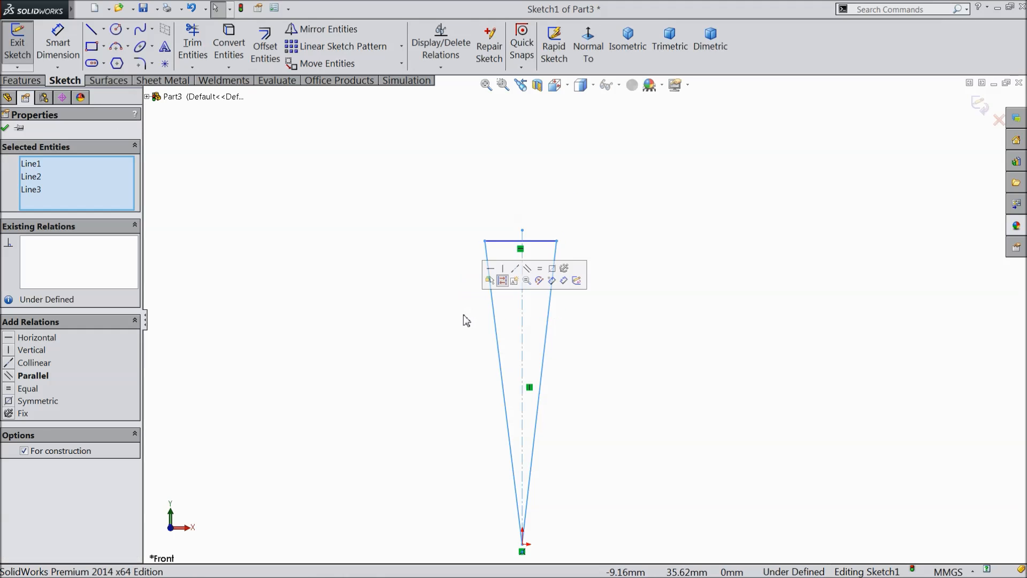
left_click(552, 269)
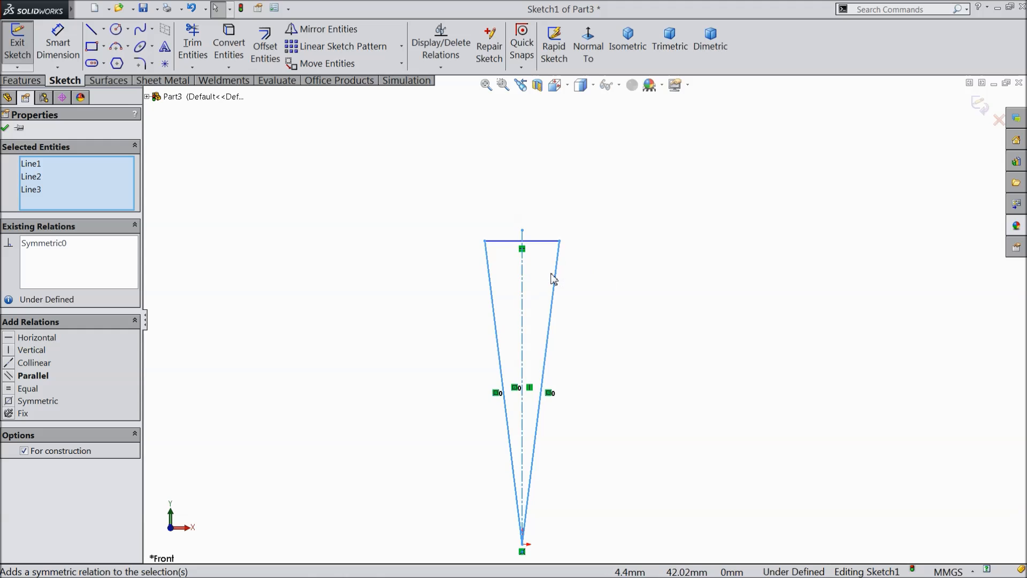
Step: Dimension the triangle's height from the origin to the upper edge as 12 mm
left_click(51, 41)
scroll(336, 219, "up", 3)
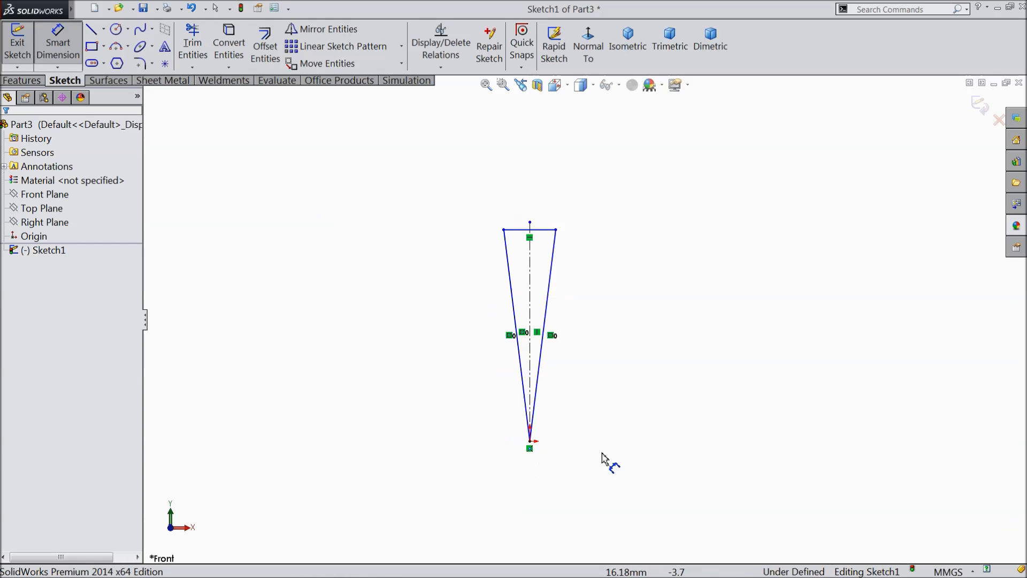
scroll(624, 460, "down", 2)
left_click(513, 431)
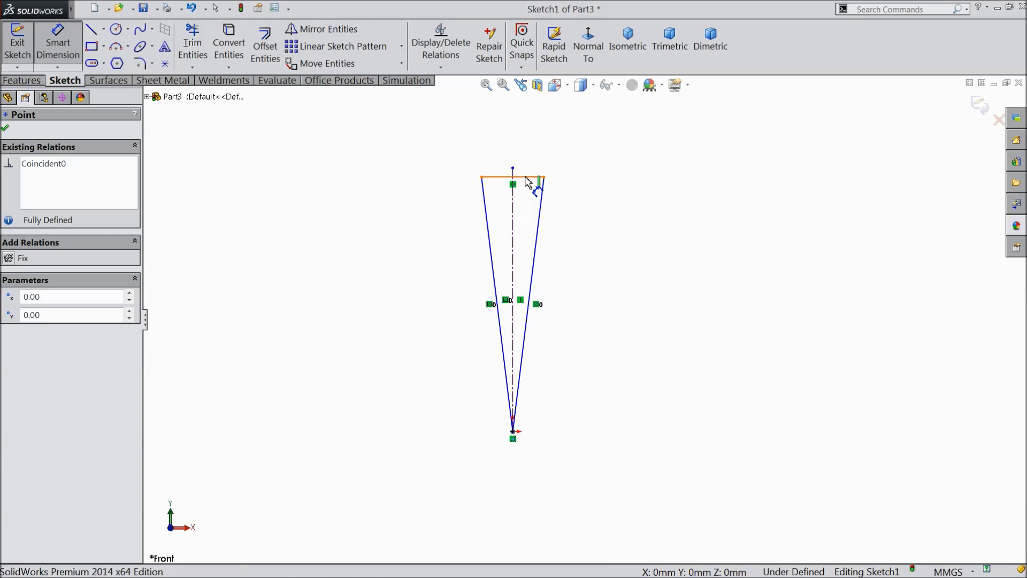
left_click(530, 177)
left_click(610, 286)
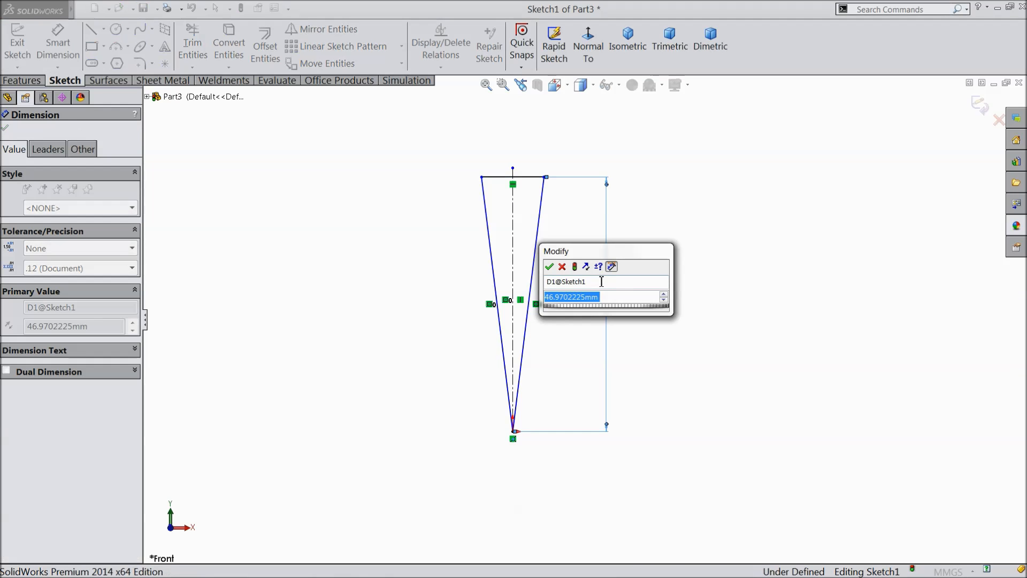
type("12")
left_click(550, 267)
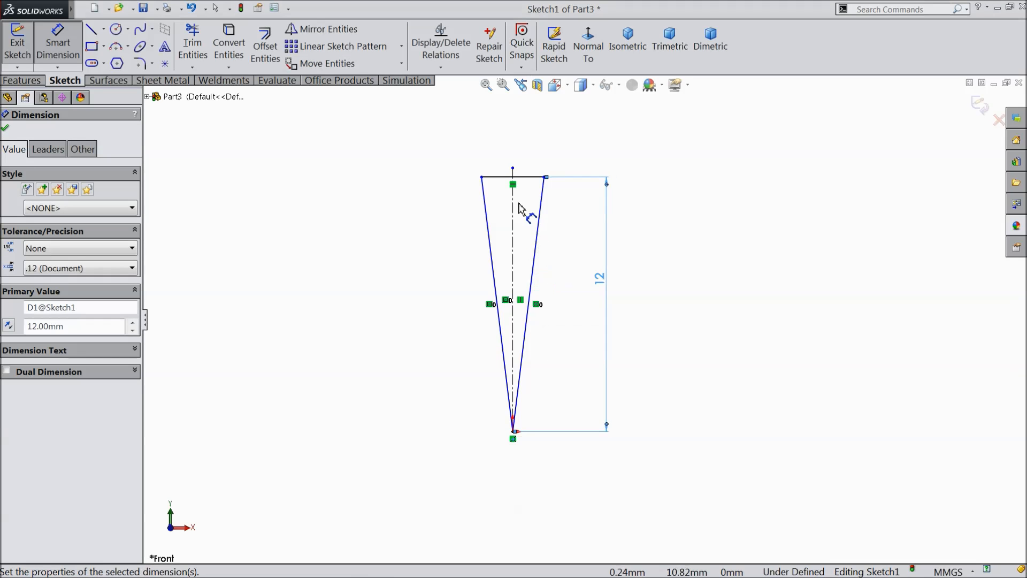
Step: Dimension the triangle's upper edge as 1.5 mm long
left_click(518, 175)
left_click(516, 138)
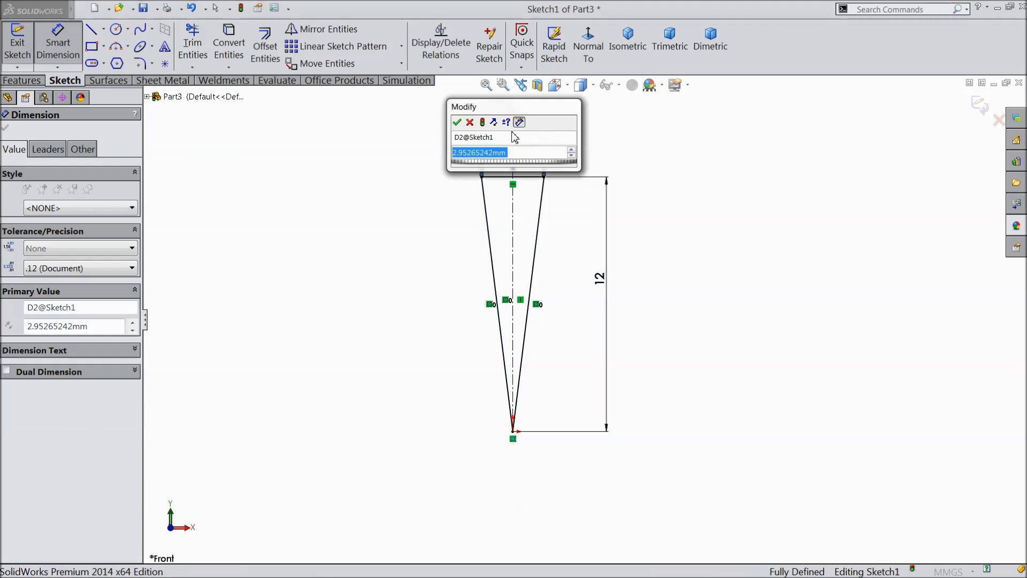
type("1.5")
left_click(458, 124)
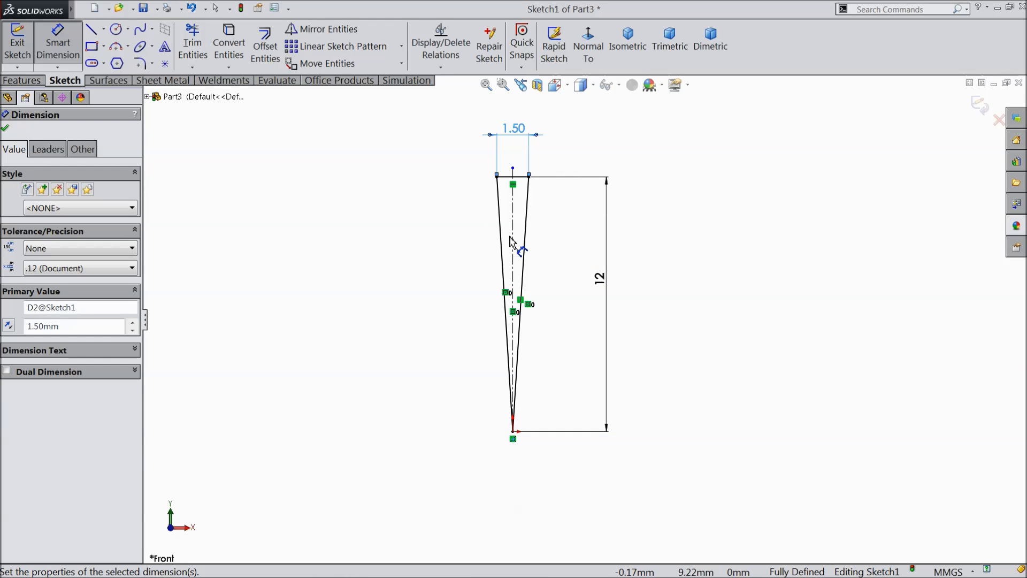
Step: Extrude the triangular profile as a blind boss 14 mm deep
left_click(21, 80)
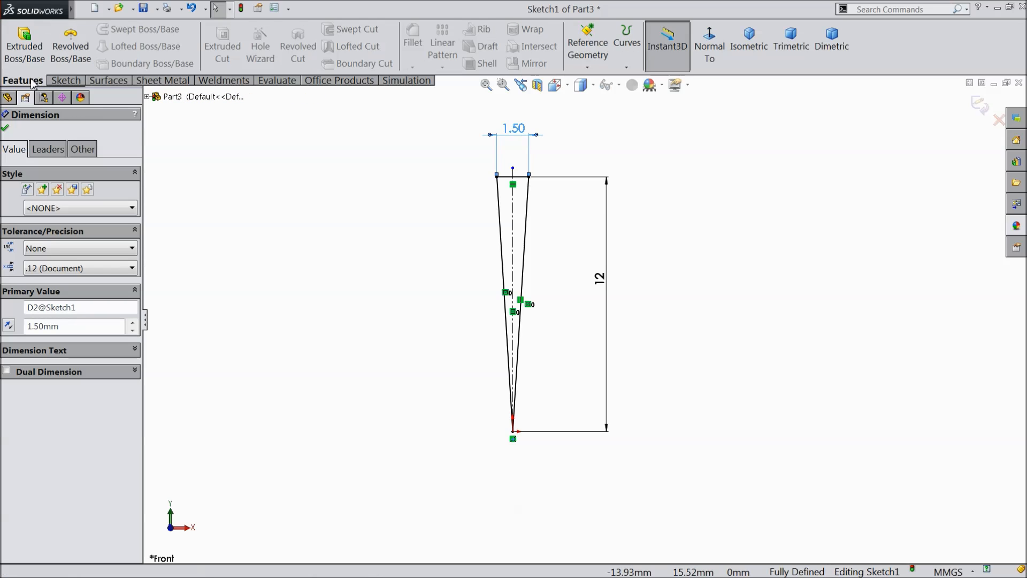
left_click(25, 46)
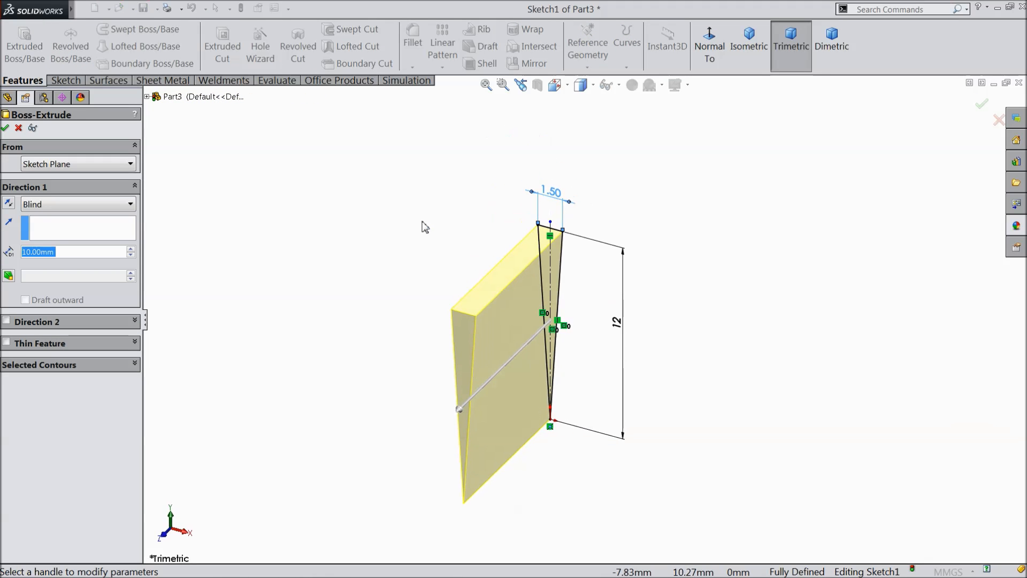
type("14")
key("Return")
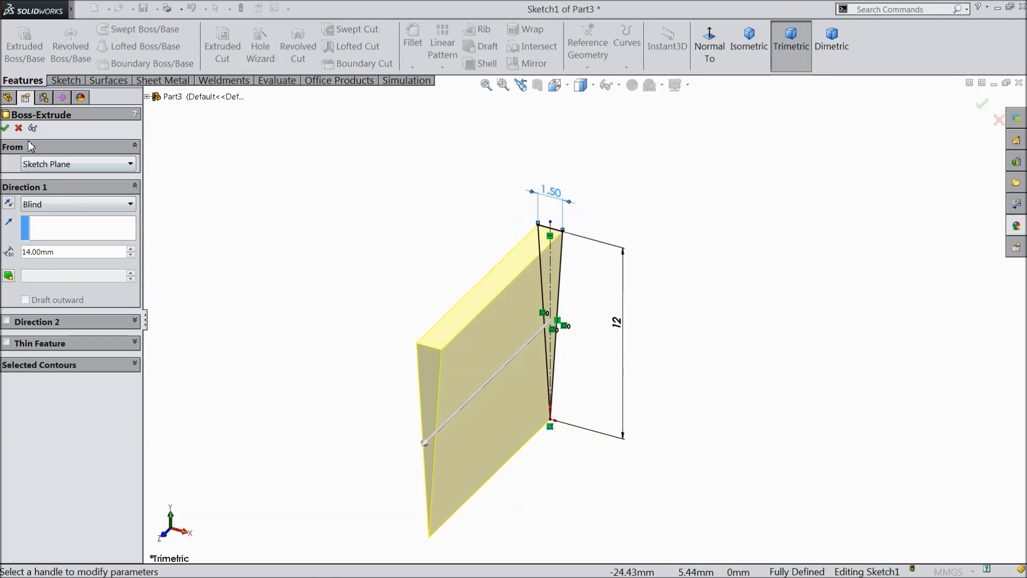
left_click(5, 128)
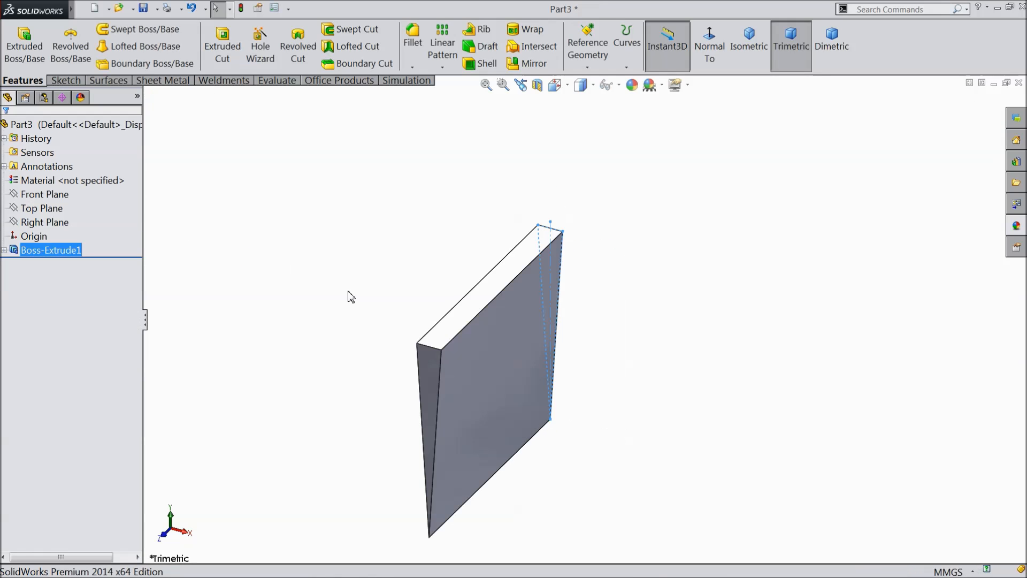
Step: Start a sketch on the Right Plane and view it normal to the screen
left_click(48, 223, "ctrl")
left_click(46, 223)
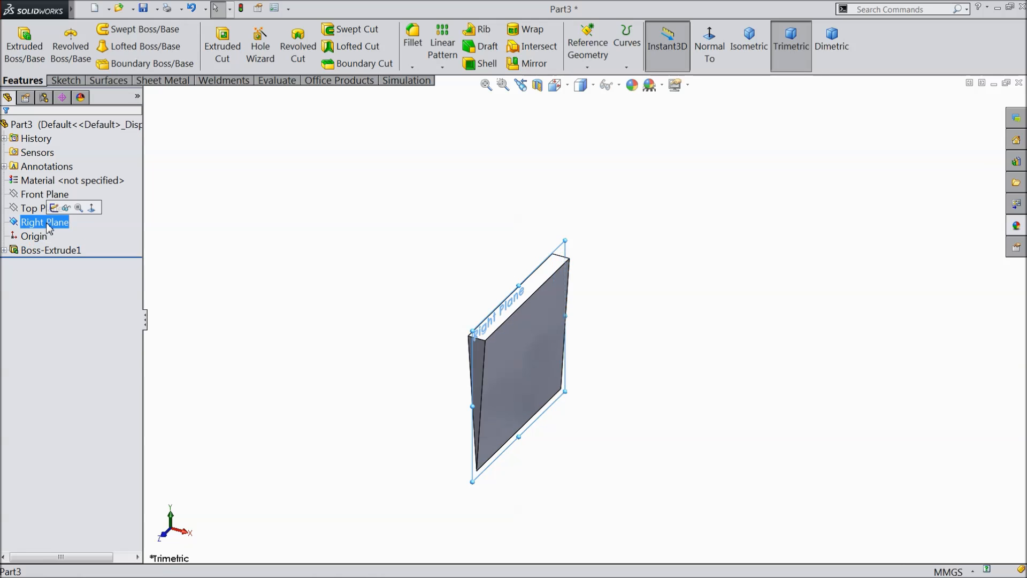
mouse_move(221, 223)
middle_mouse_down()
mouse_move(253, 233)
mouse_move(223, 221)
middle_mouse_up()
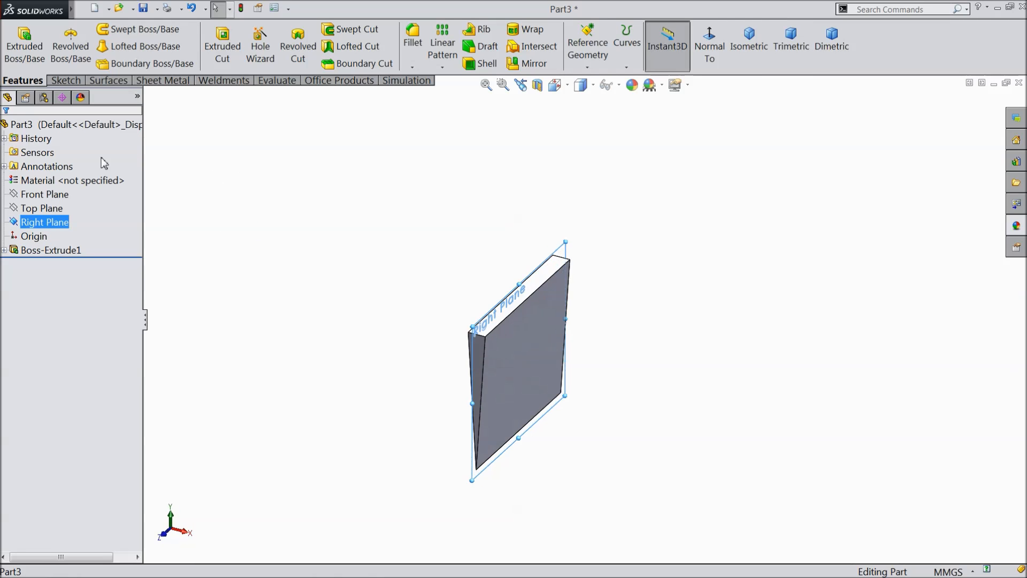
left_click(65, 80)
left_click(18, 41)
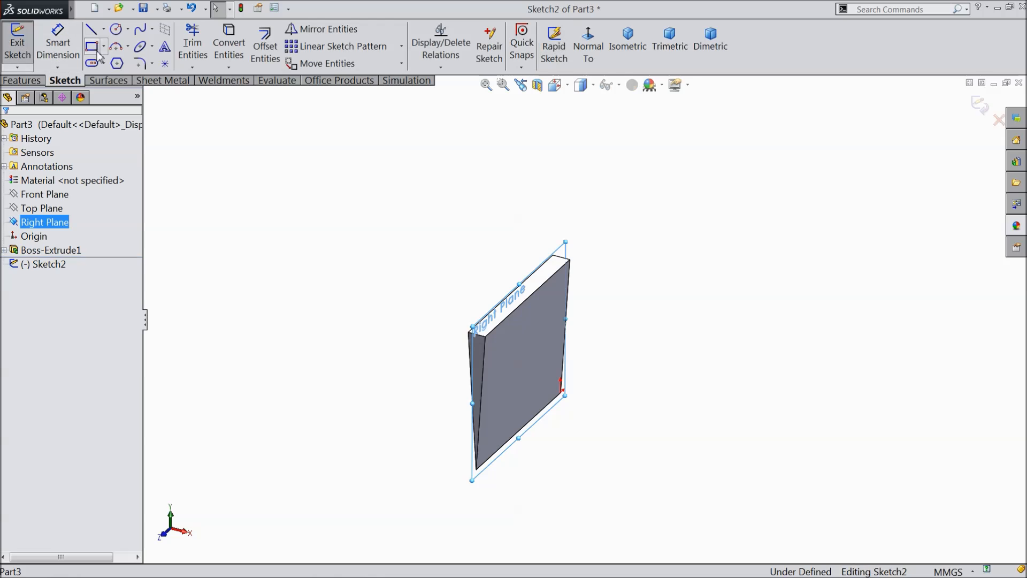
left_click(588, 48)
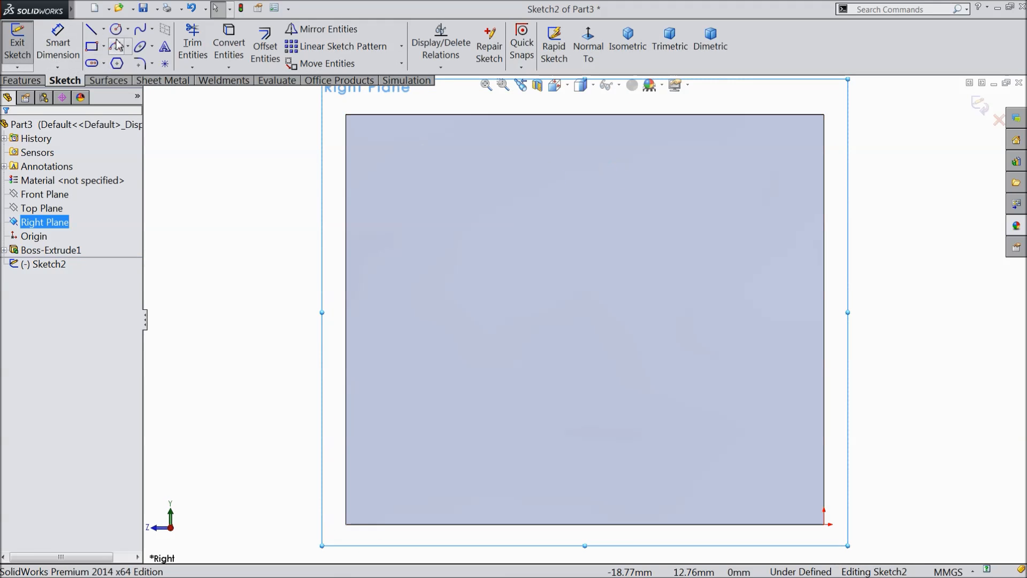
Step: Draw a vertical centerline downward from the midpoint of the wedge's lower edge
left_click(116, 30)
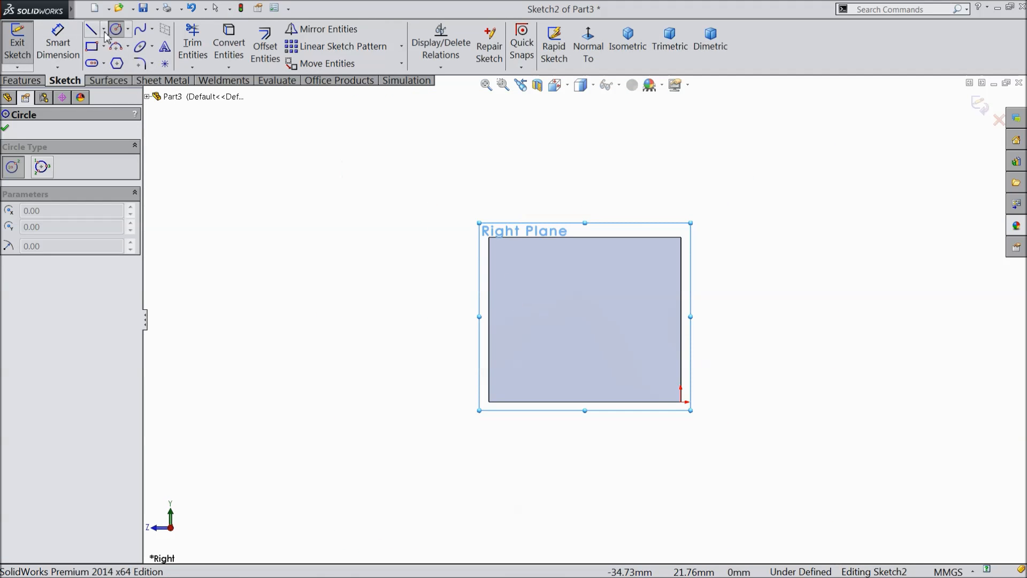
left_click(104, 29)
left_click(114, 60)
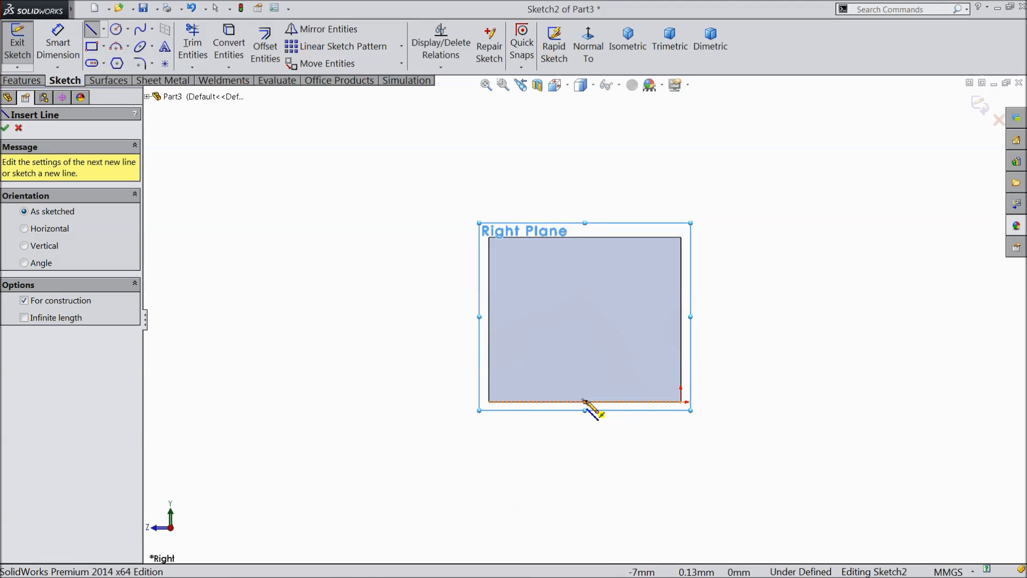
left_click(584, 402)
left_click(585, 525)
right_click(539, 206)
left_click(569, 108)
scroll(607, 268, "up", 2)
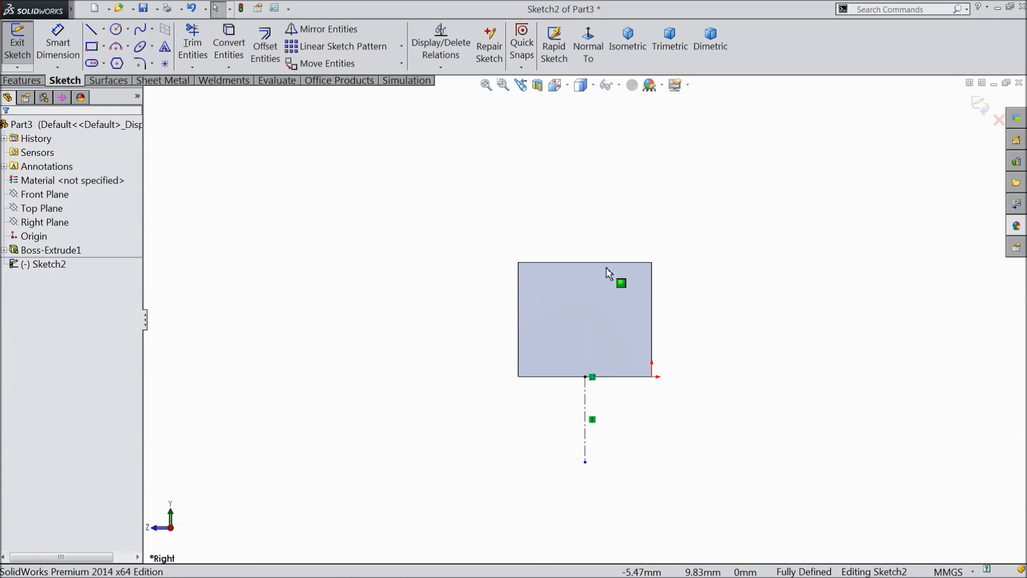
scroll(607, 366, "down", 2)
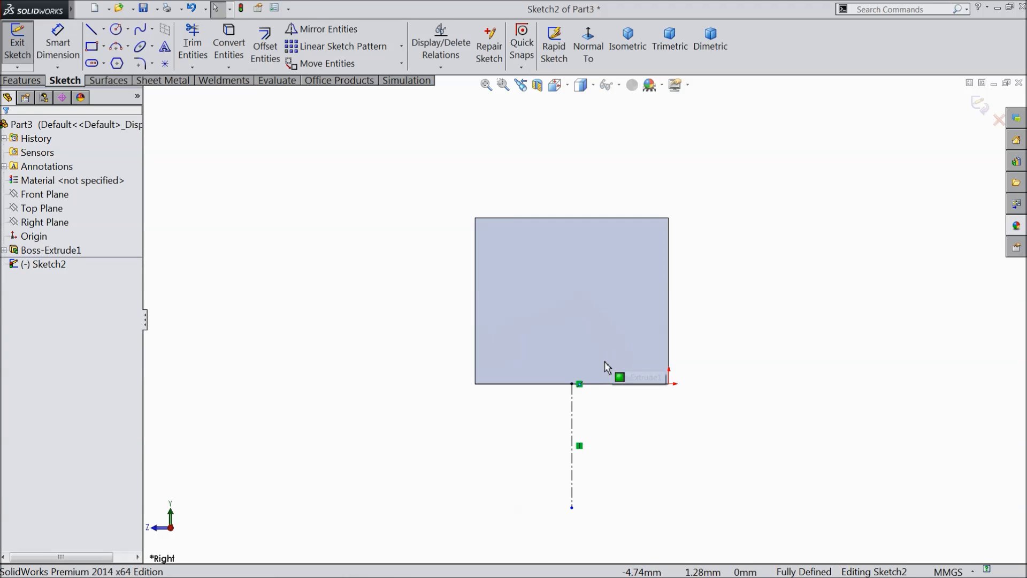
Step: Draw a circle of about 17 mm radius centered on the centerline below the wedge, reaching the middle of its upper edge
left_click(116, 29)
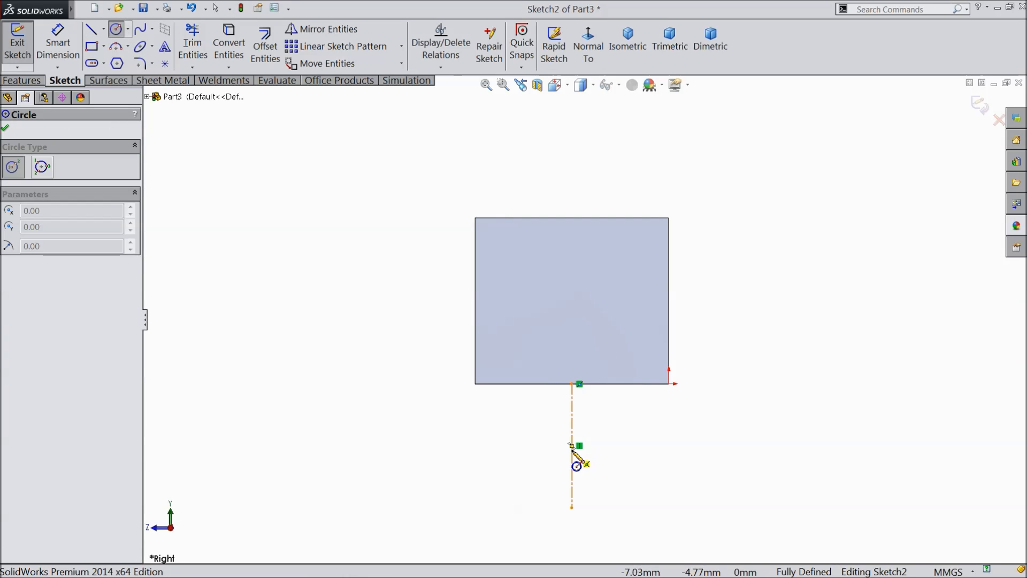
left_click_drag(572, 454, 572, 219)
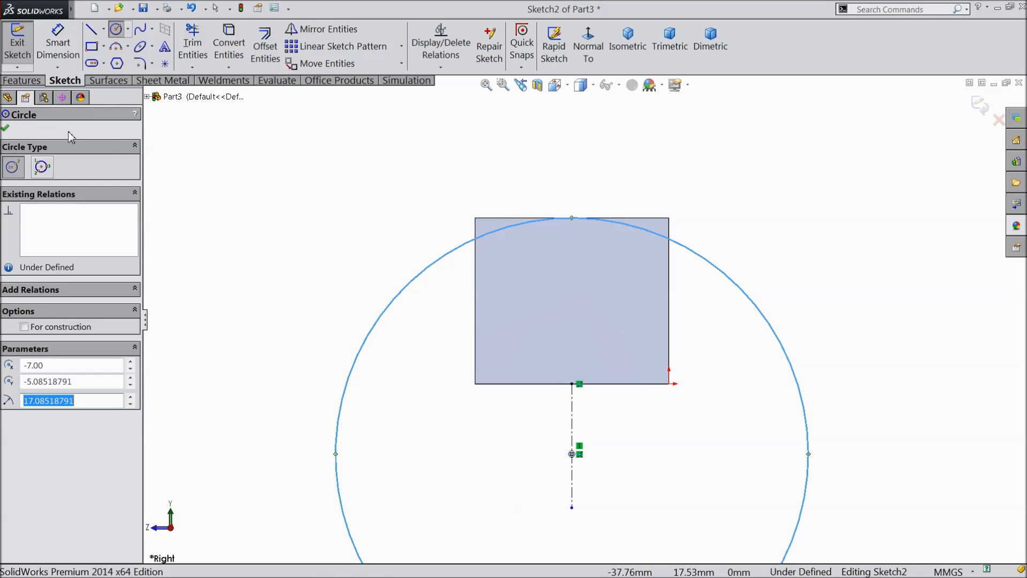
Step: Finish the circle and dimension its diameter to 28.5 mm
left_click(7, 130)
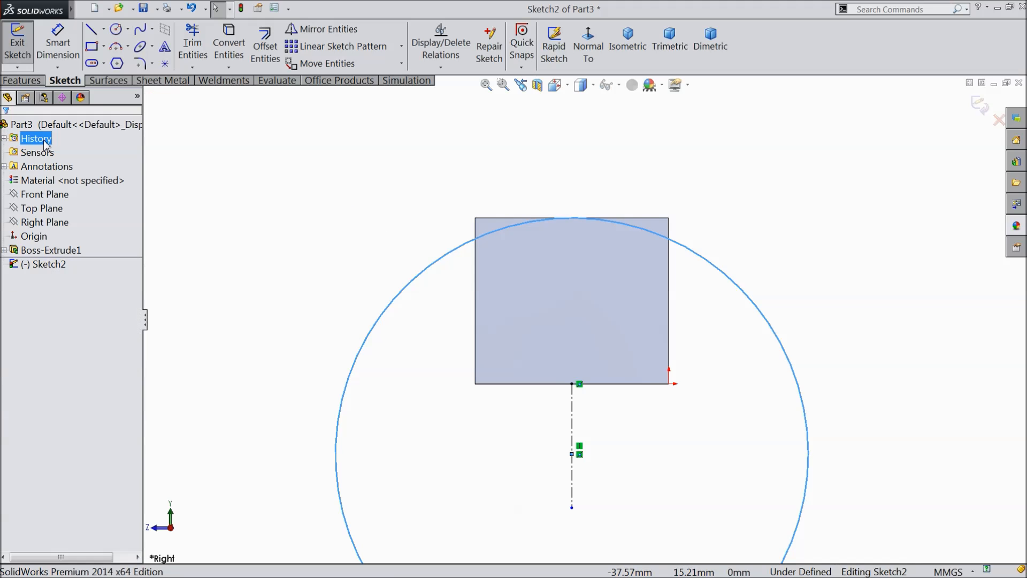
scroll(655, 243, "up", 2)
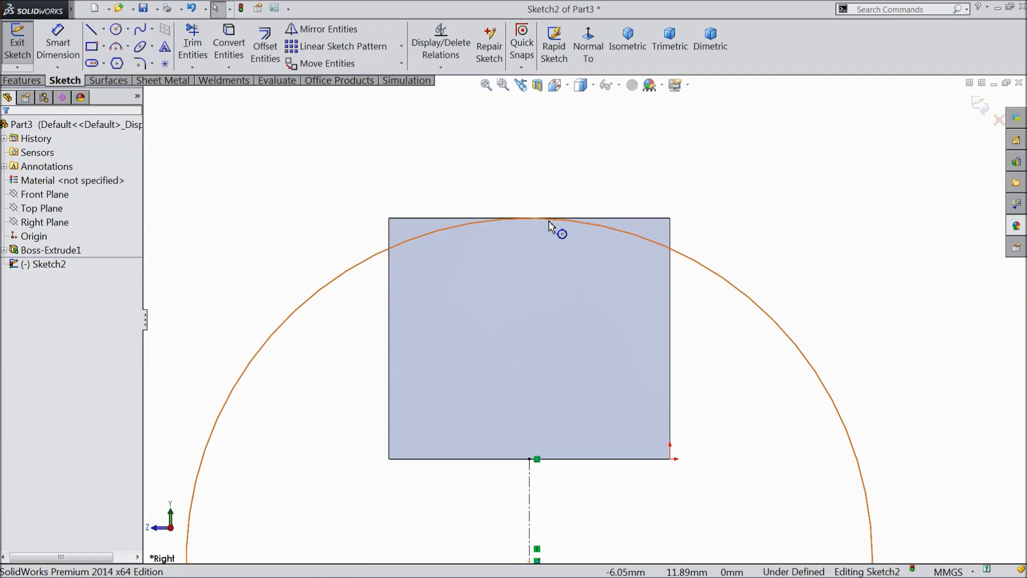
scroll(667, 286, "down", 2)
left_click_drag(666, 289, 662, 291)
scroll(604, 321, "down", 4)
scroll(592, 419, "up", 2)
left_click(77, 63)
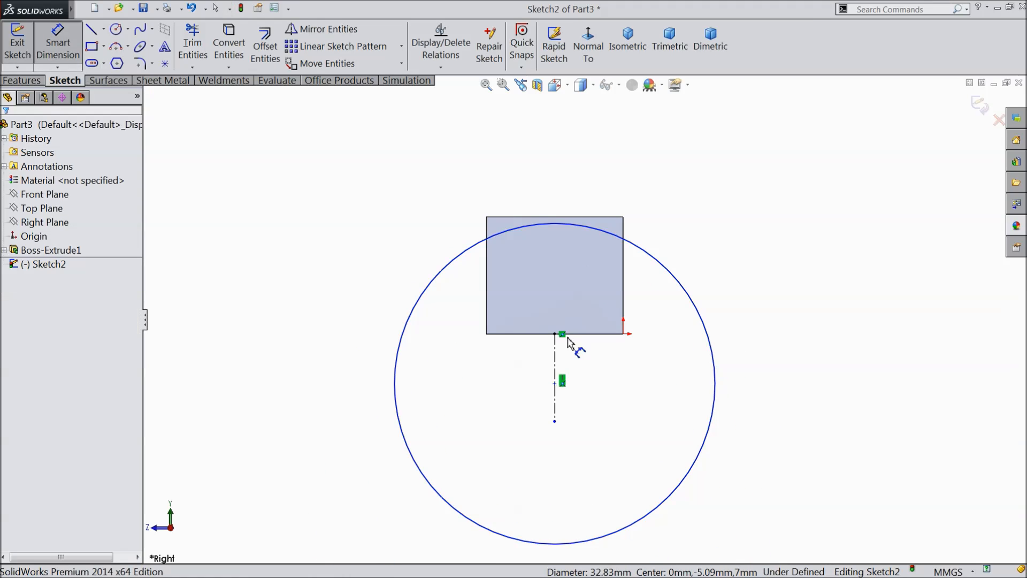
left_click(717, 386)
left_click(752, 386)
type("28.5")
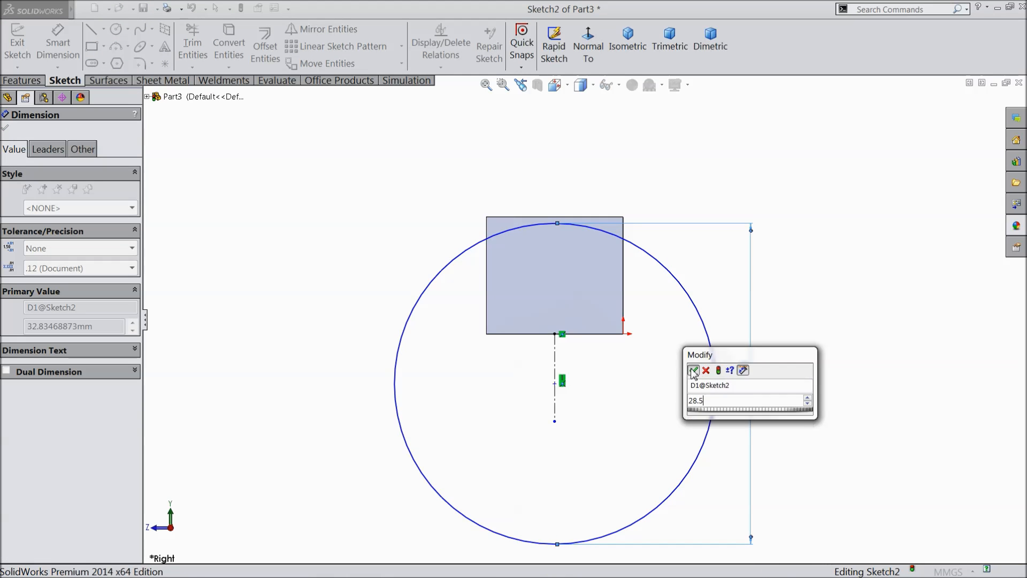
left_click(693, 370)
Step: Dimension the distance between the circle's center and the wedge's lower edge to 2.6 mm
left_click(555, 386)
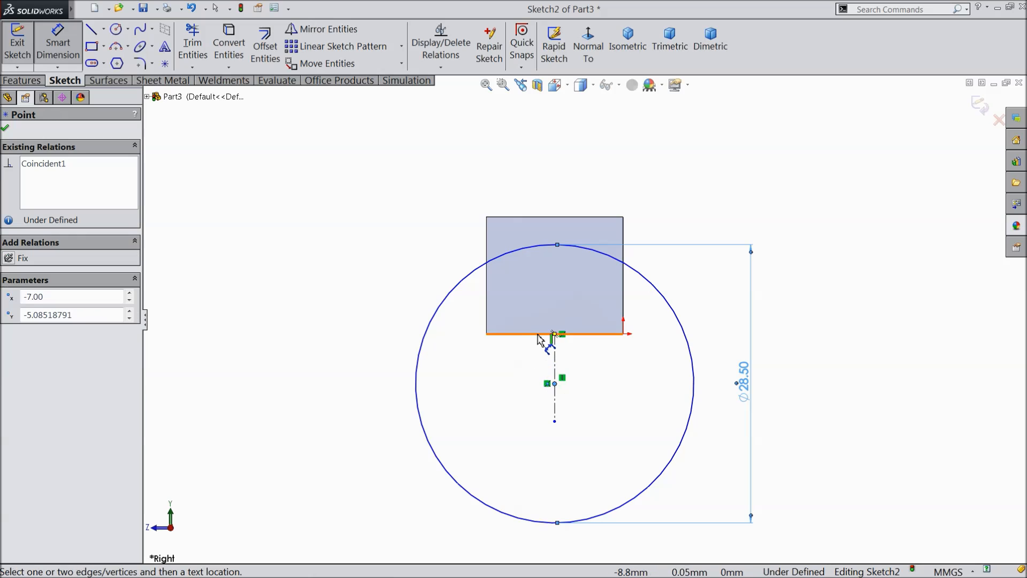
left_click(551, 334)
left_click(521, 362)
type("2.6")
left_click(462, 348)
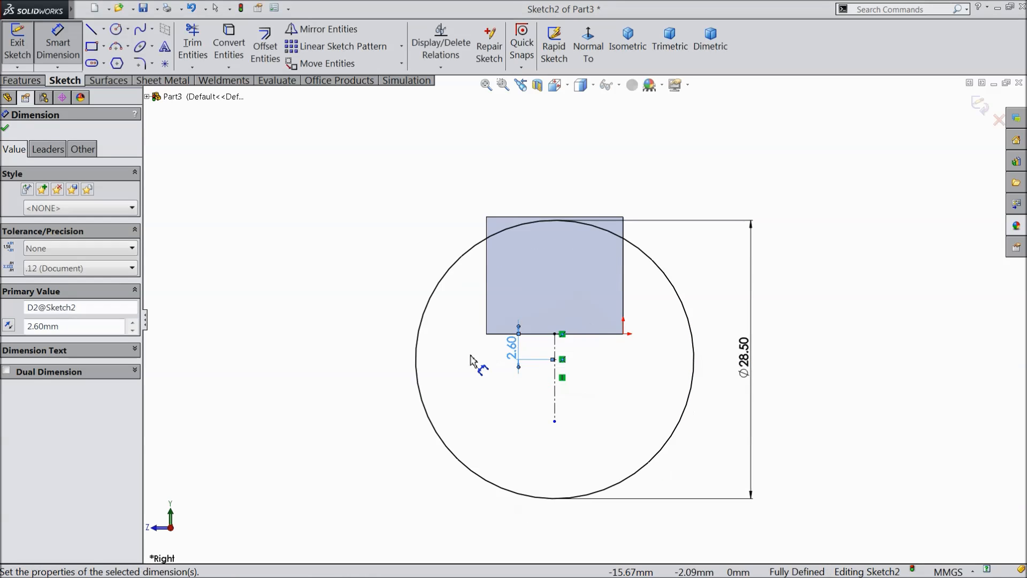
scroll(529, 224, "down", 3)
left_click(5, 129)
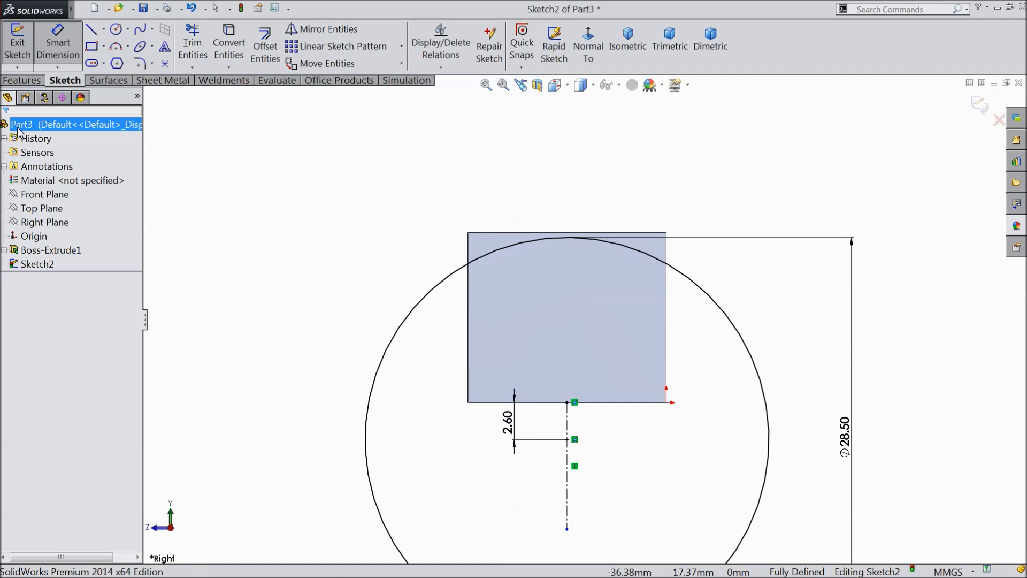
Step: Convert the wedge's upper edge and both side edges into sketch entities
scroll(665, 192, "down", 3)
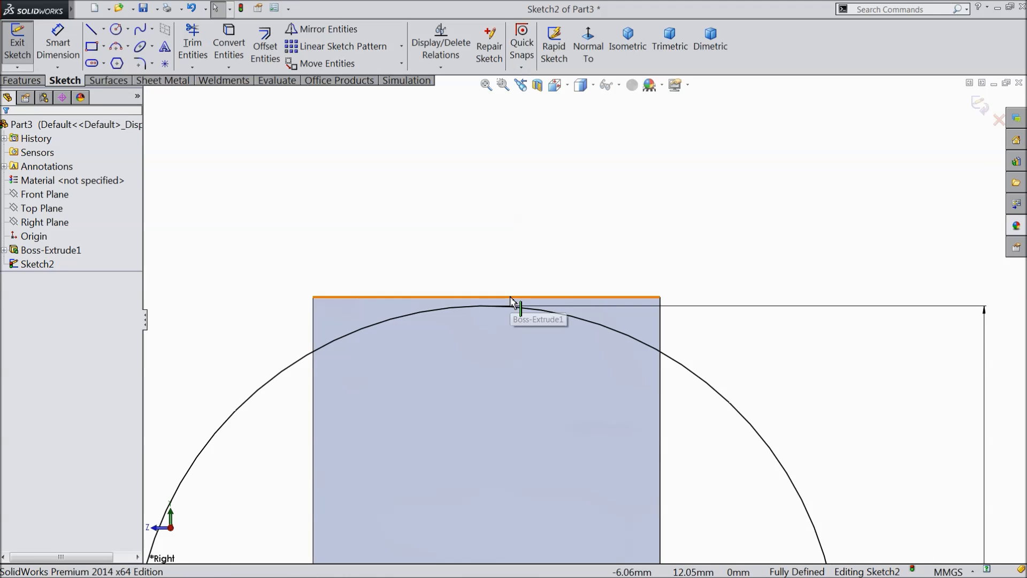
left_click(512, 299)
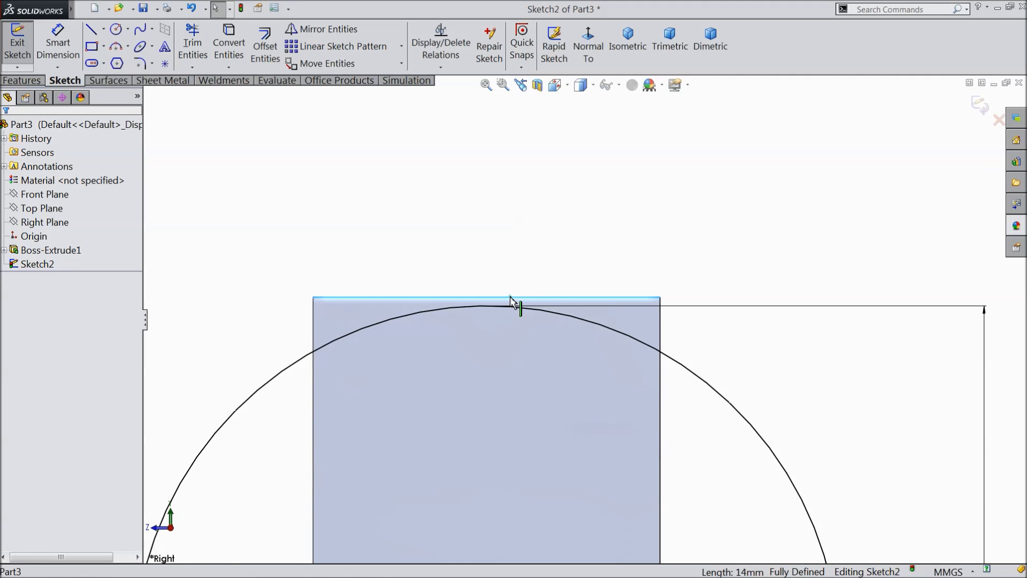
left_click(659, 337, "ctrl")
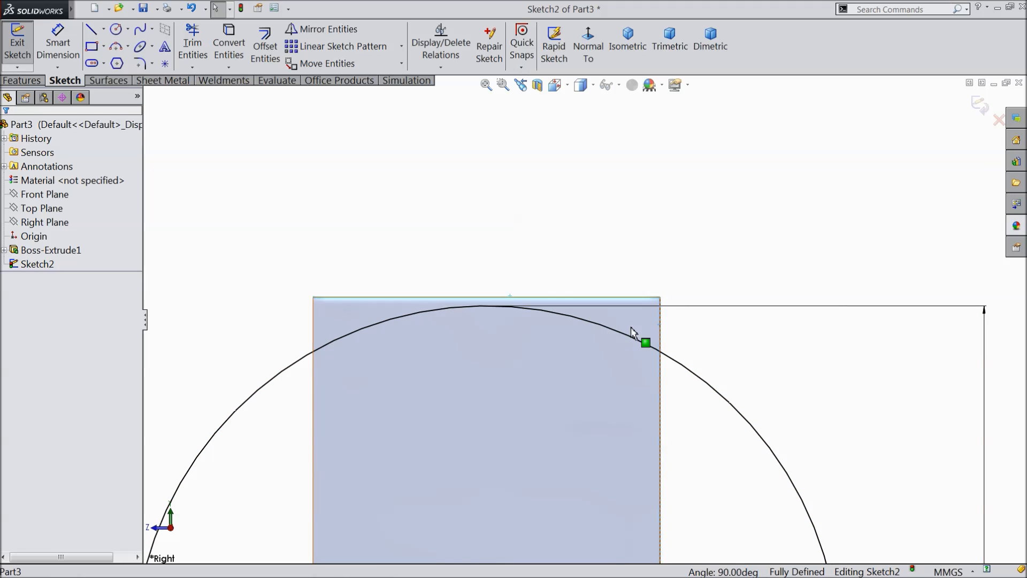
left_click(313, 329, "ctrl")
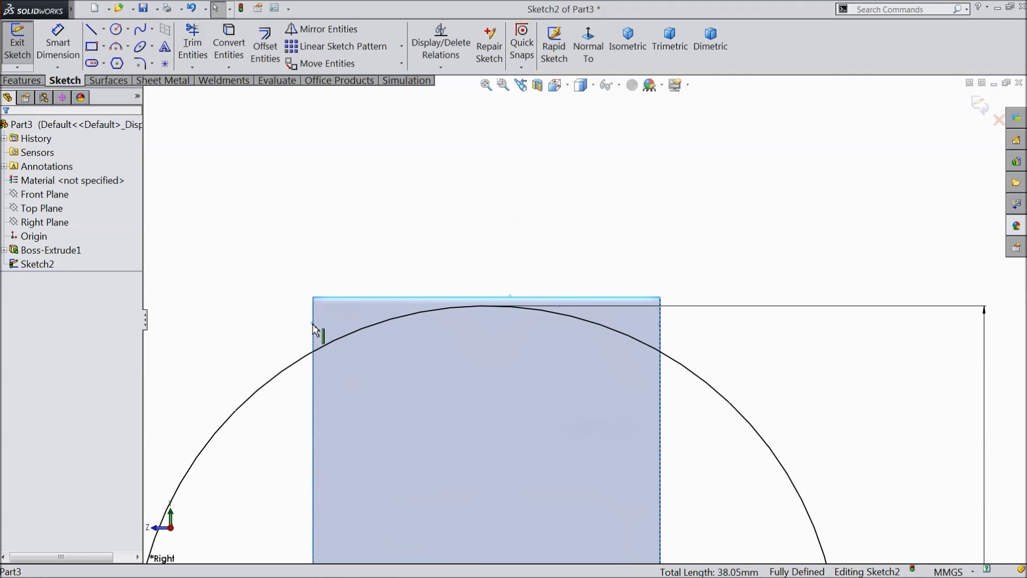
left_click(225, 48)
scroll(527, 291, "up", 6)
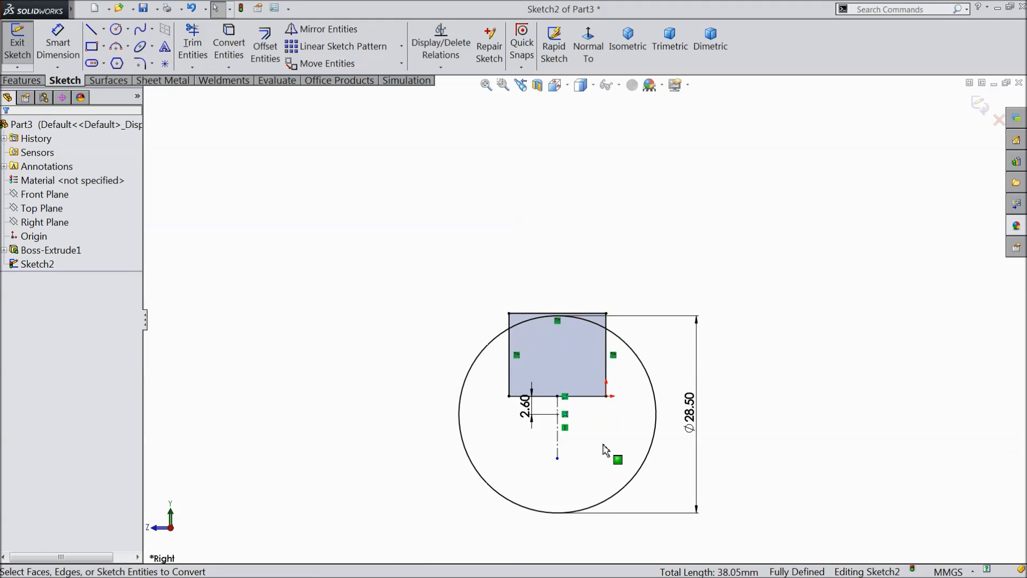
Step: Trim the circle outside the wedge and the side lines below the arc, leaving a closed profile above the arc
scroll(604, 449, "down", 3)
left_click(192, 46)
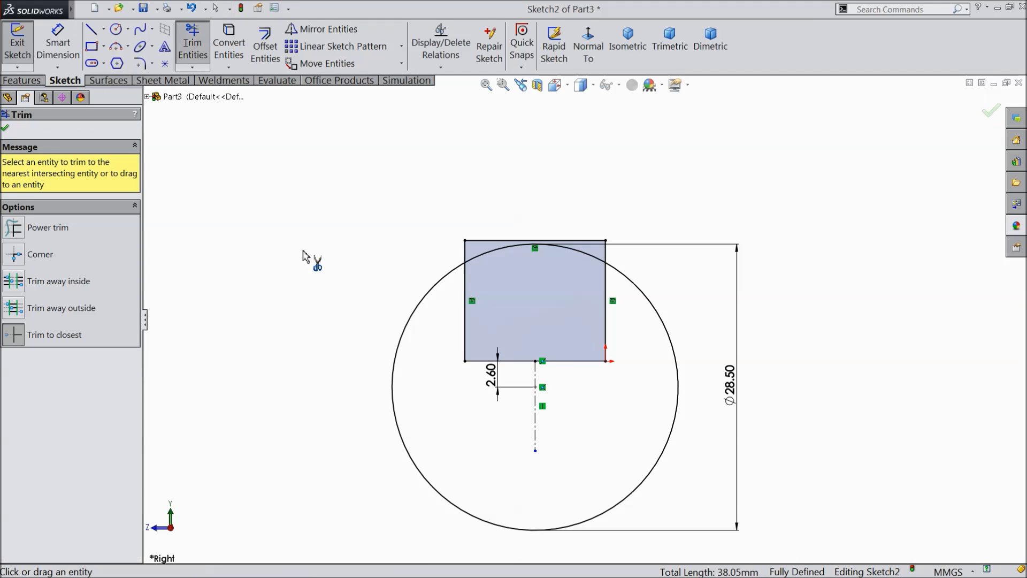
left_click(401, 344)
scroll(589, 289, "down", 3)
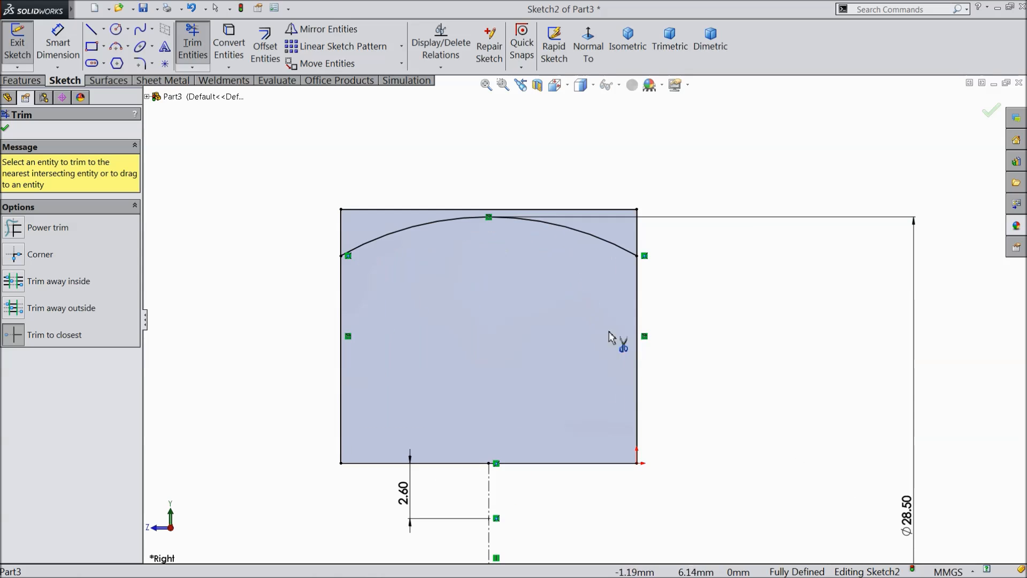
left_click(641, 349)
left_click(341, 320)
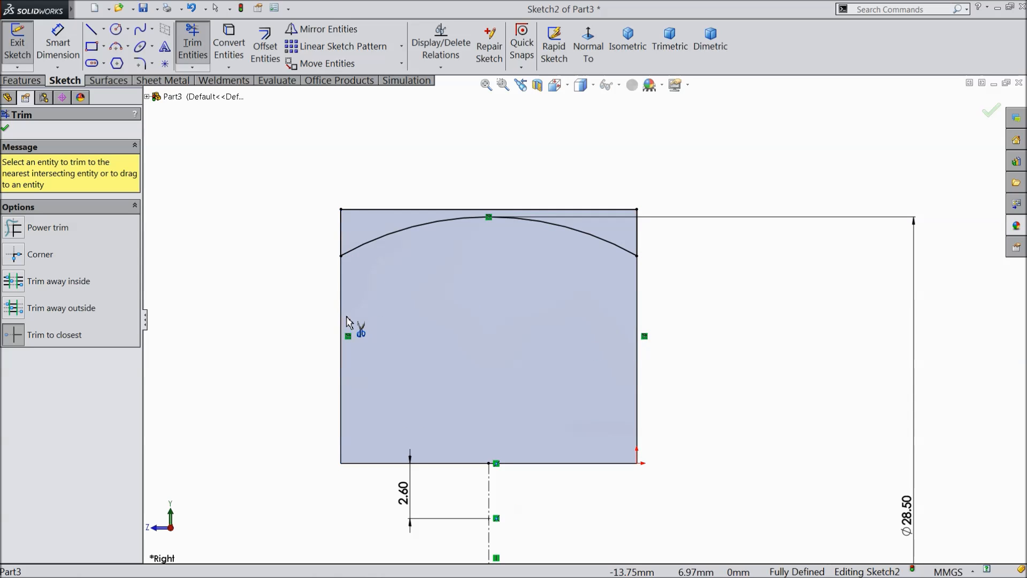
left_click(5, 129)
Step: Cut-extrude the profile above the arc with the Through All - Both end condition to round the wedge's upper end
left_click(22, 80)
left_click(222, 46)
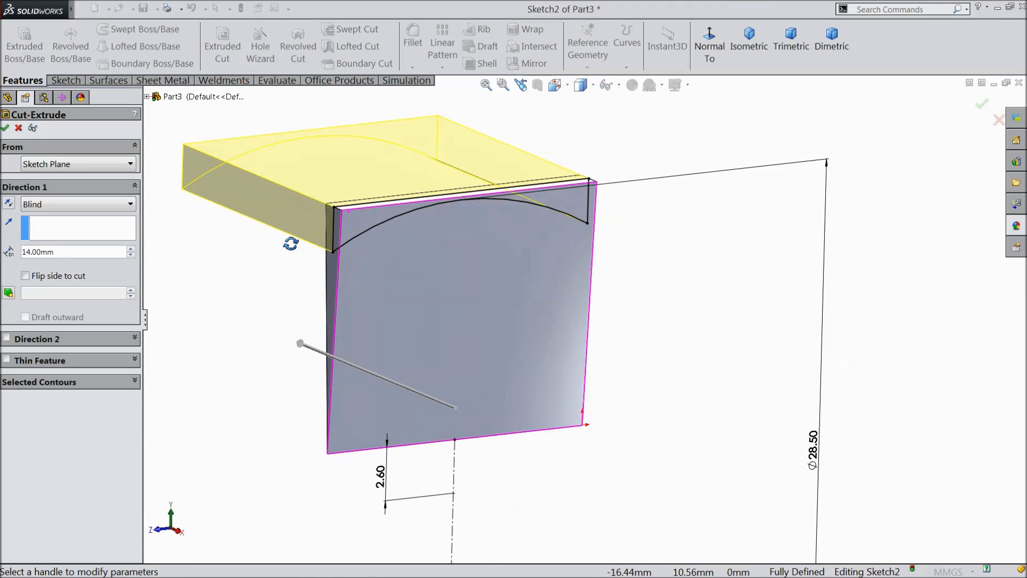
left_click(38, 204)
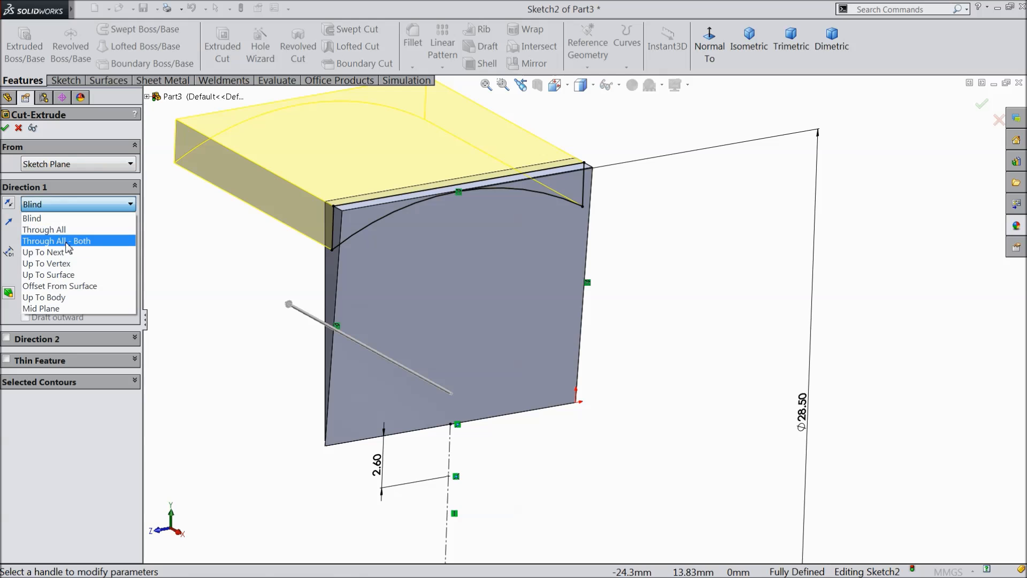
left_click(58, 233)
scroll(325, 239, "down", 1)
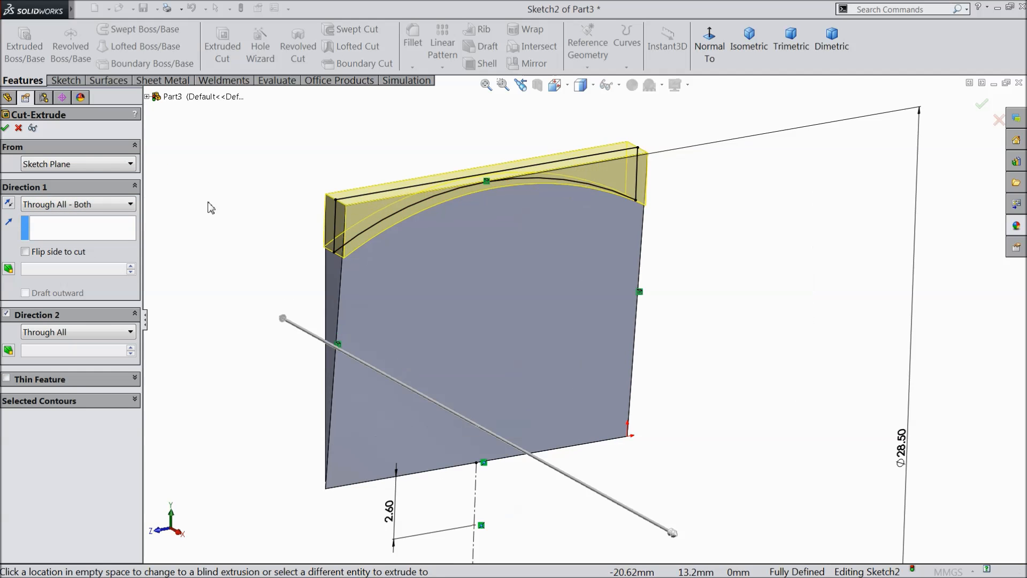
left_click(7, 129)
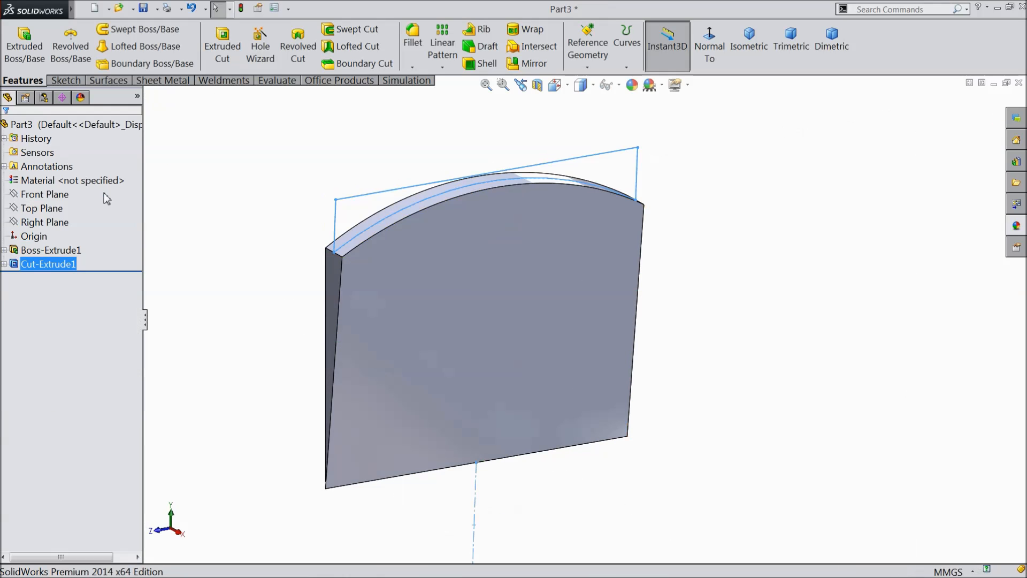
left_click(93, 128)
Step: Apply the polished rosewood 2d wood appearance to the whole wedge
middle_click_drag(198, 182, 310, 229)
scroll(553, 331, "down", 4)
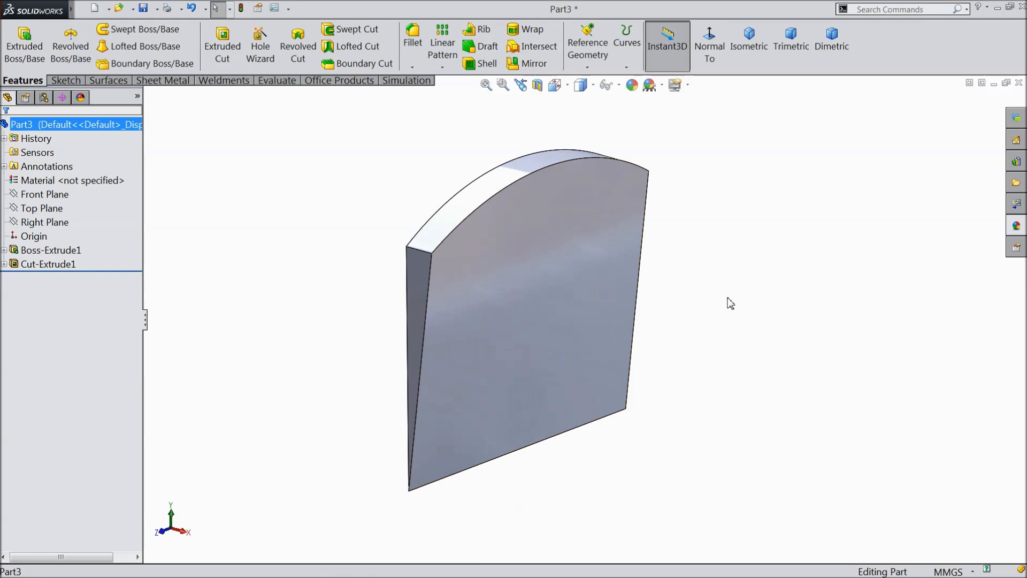
left_click(1016, 226)
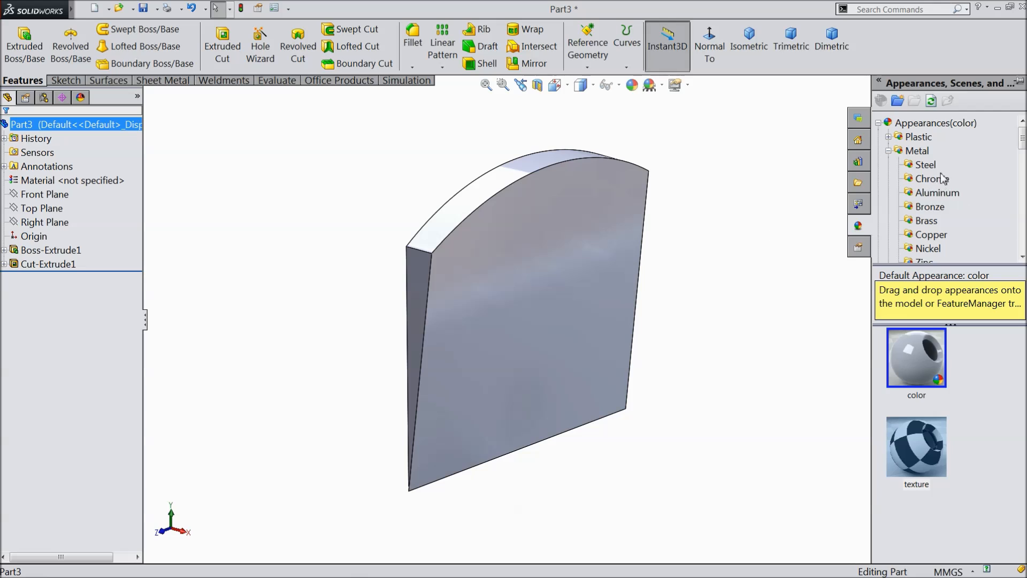
scroll(936, 198, "down", 6)
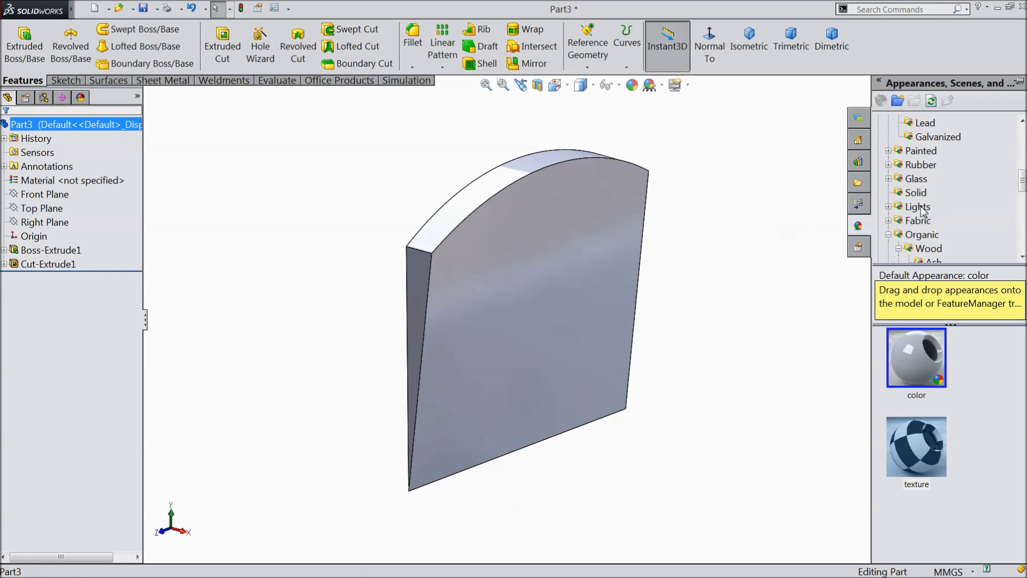
scroll(921, 247, "down", 1)
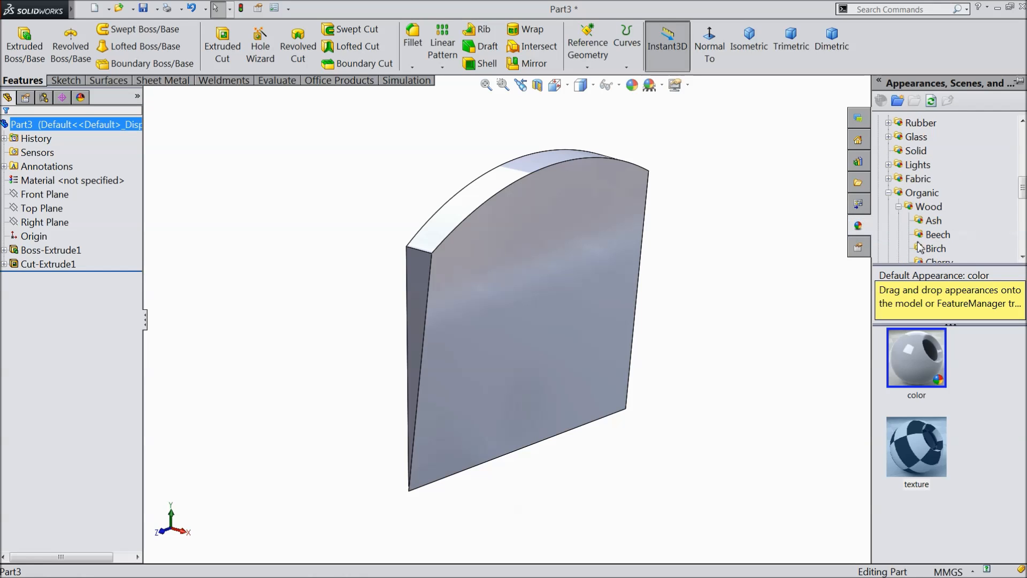
left_click(928, 208)
scroll(952, 406, "down", 10)
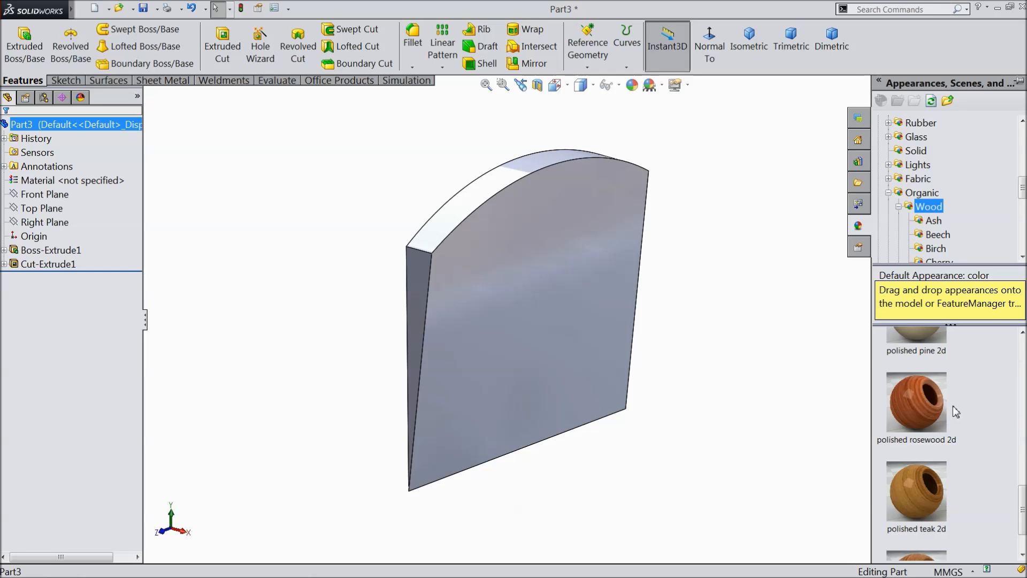
double_click(910, 410)
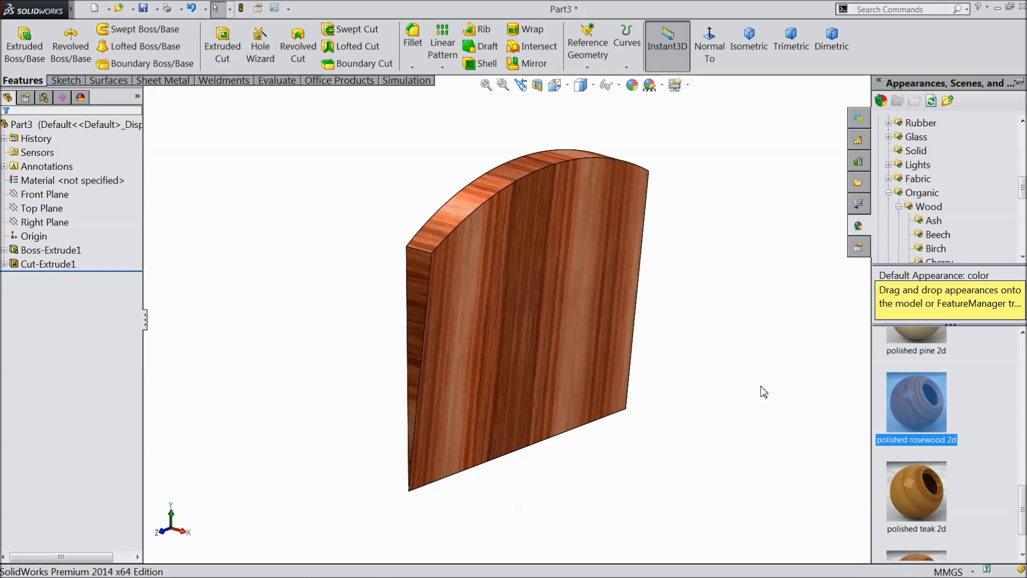
middle_click_drag(764, 392, 675, 365)
scroll(615, 337, "down", 2)
left_click(707, 324)
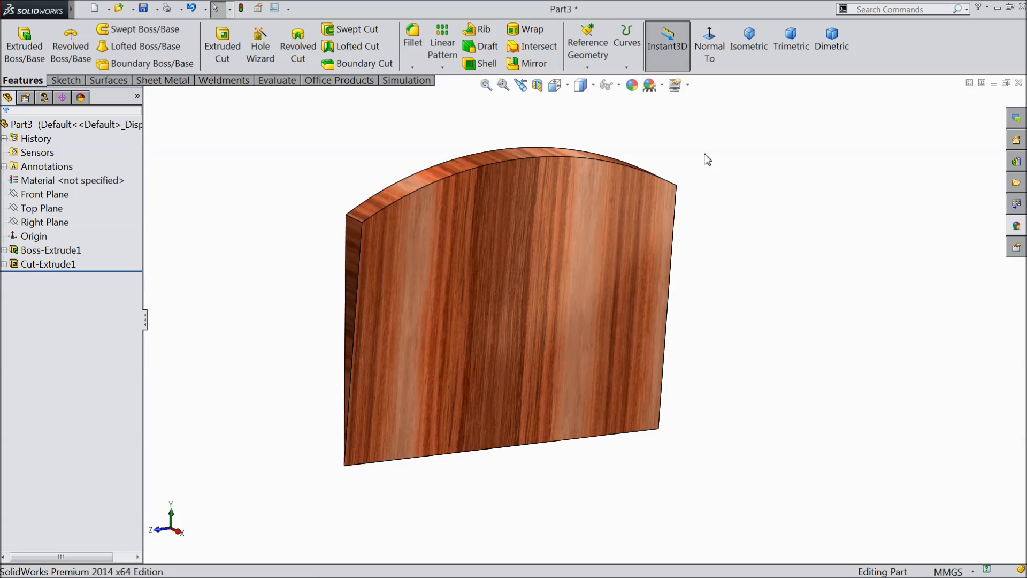
Step: Turn on perspective display for the wedge
left_click(687, 85)
left_click(690, 154)
middle_click_drag(681, 284, 555, 304)
scroll(544, 303, "down", 2)
Step: Save the part as 3.Wedge in the HAMMER 1 KG folder
left_click(144, 9)
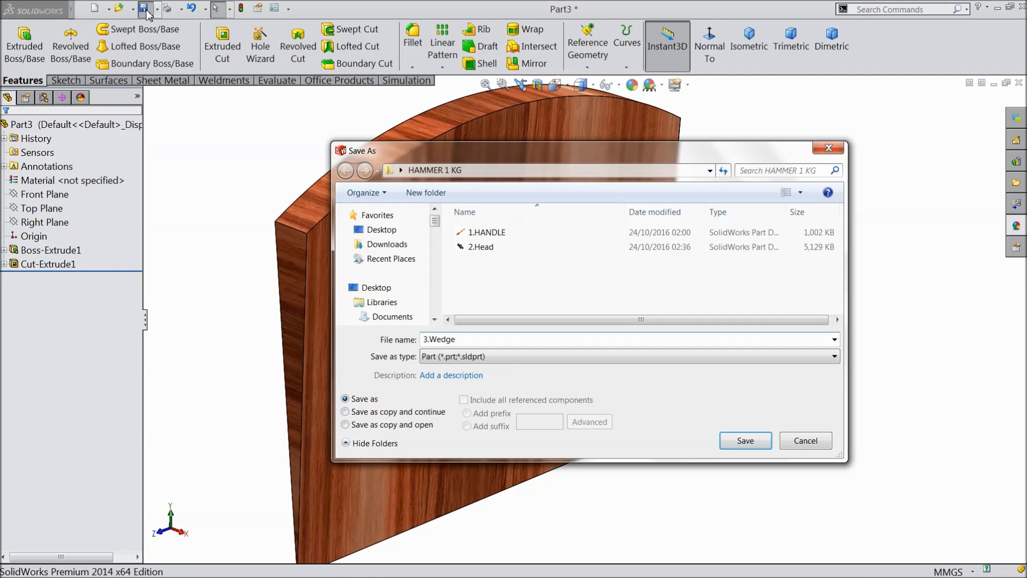
left_click(745, 440)
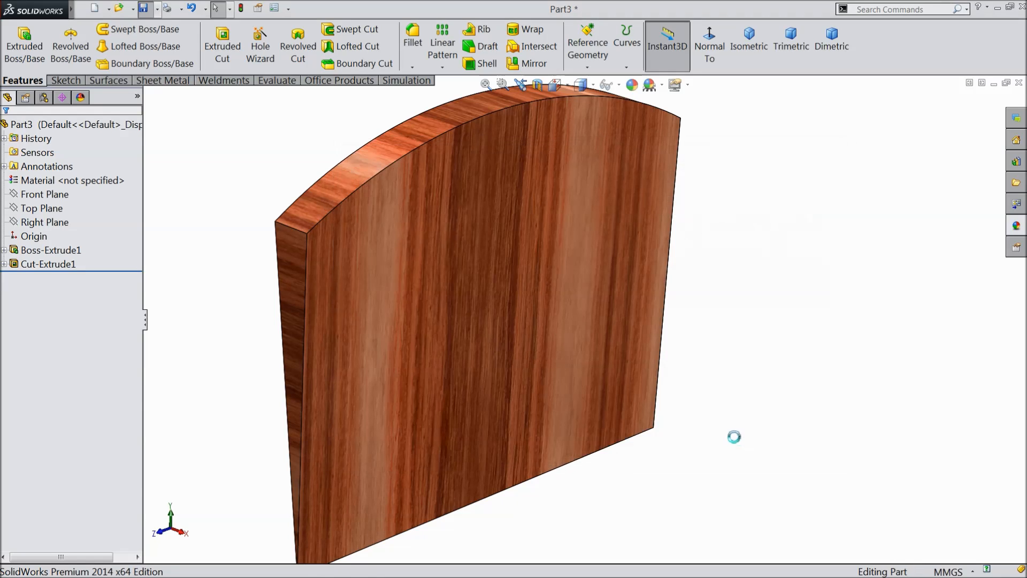
middle_click_drag(703, 423, 462, 337)
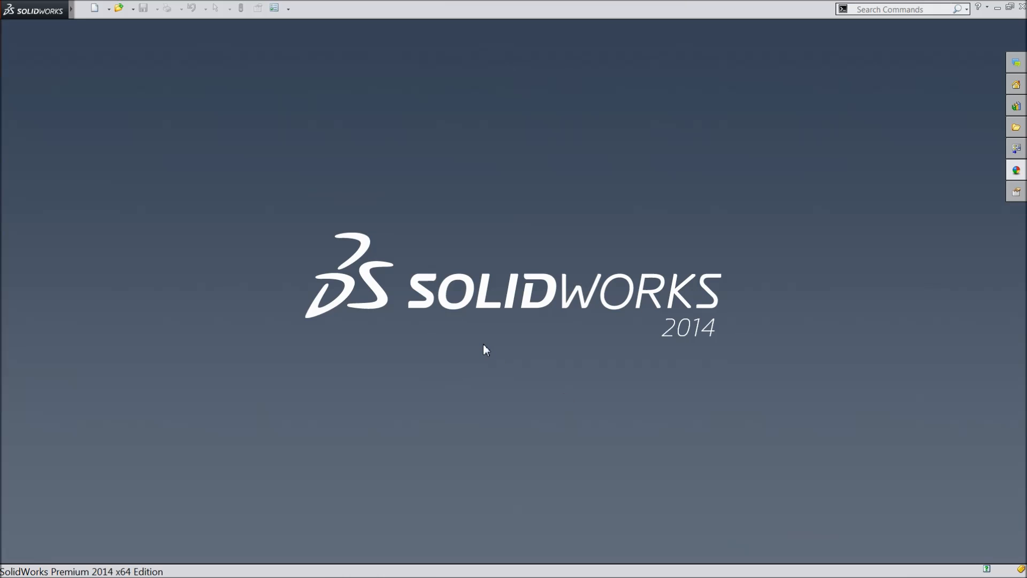
Step: Create a new assembly document
left_click(95, 9)
left_click(224, 317)
left_click(440, 469)
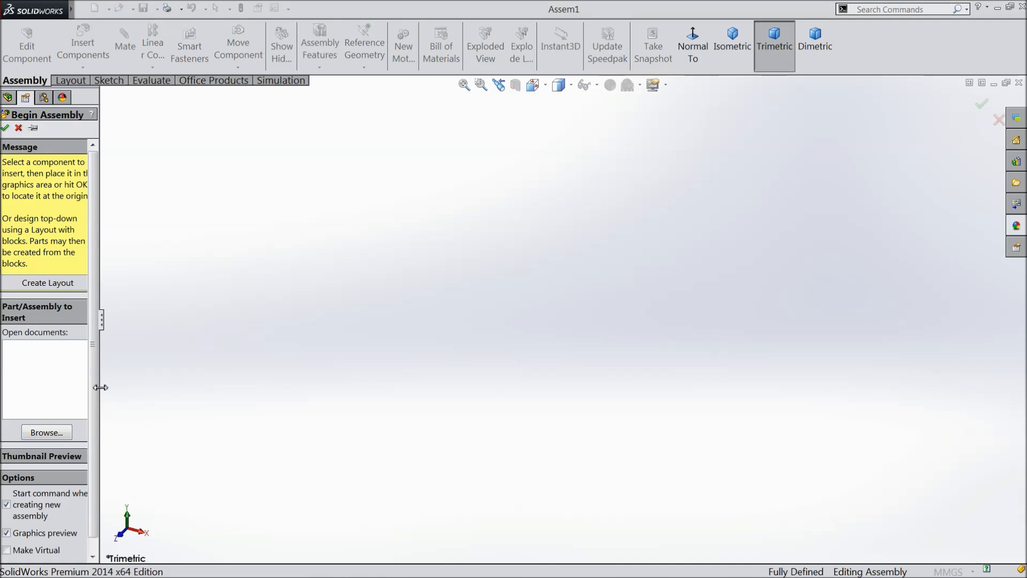
Step: Insert the 1.HANDLE part from the HAMMER 1 KG folder as the assembly's first component
left_click_drag(101, 388, 140, 387)
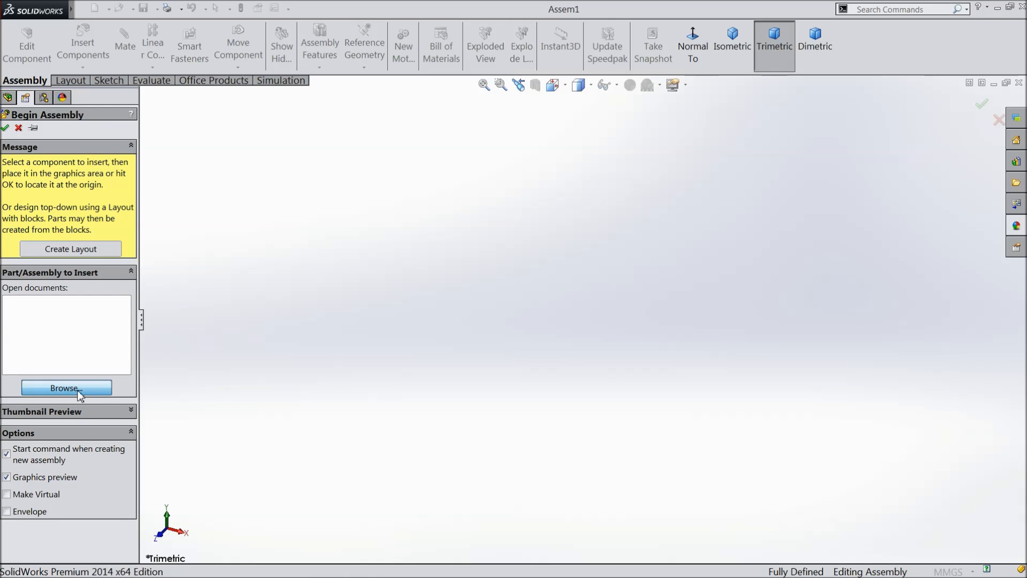
left_click(67, 388)
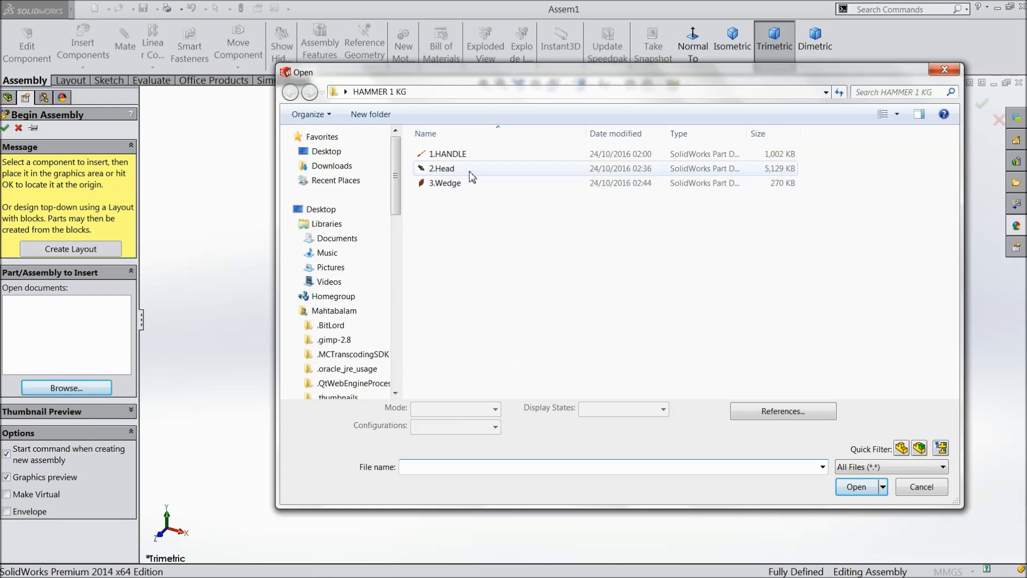
left_click(464, 154)
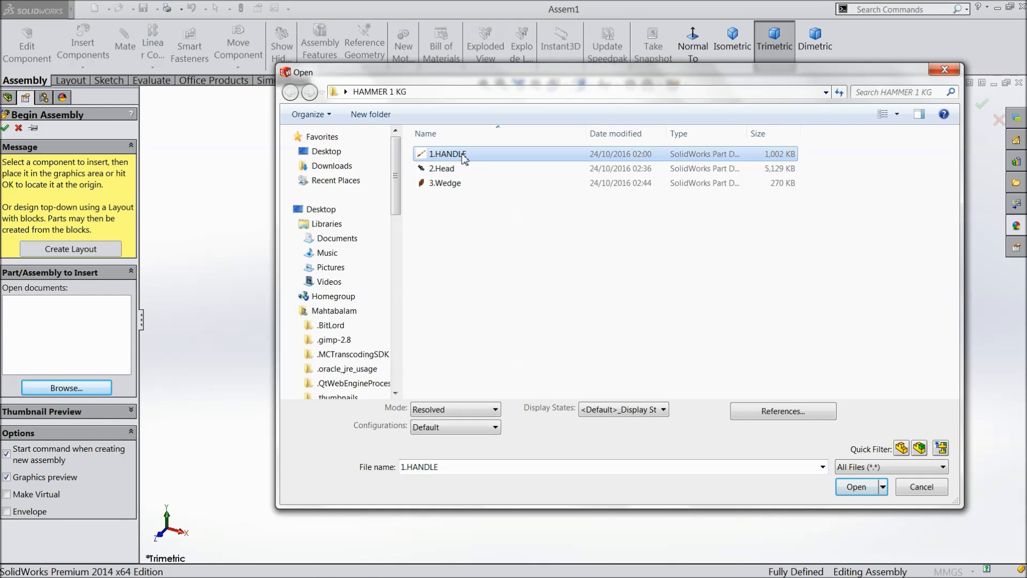
left_click(856, 487)
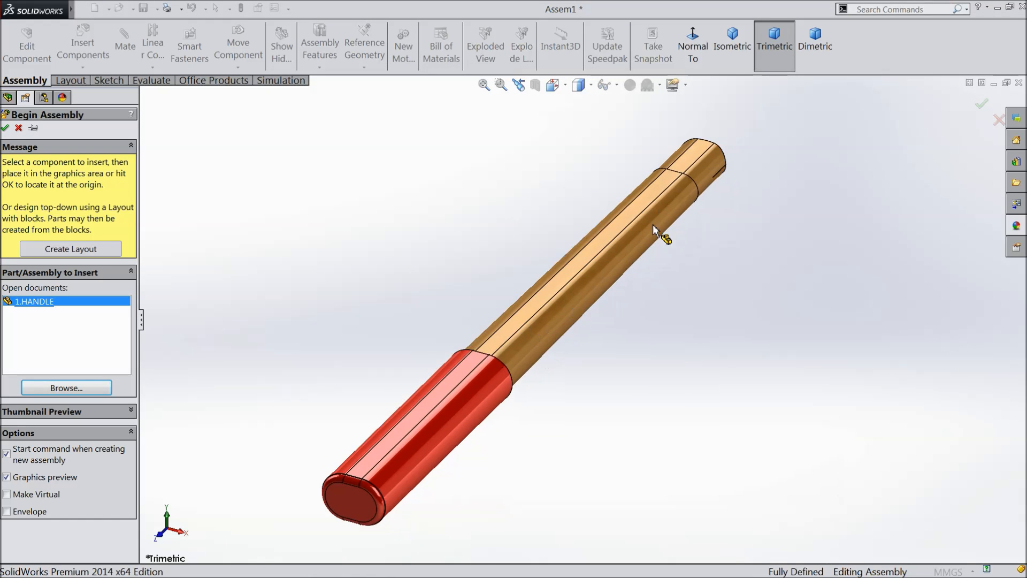
left_click(653, 224)
Step: Apply the Plain White scene as the assembly's background
left_click(660, 86)
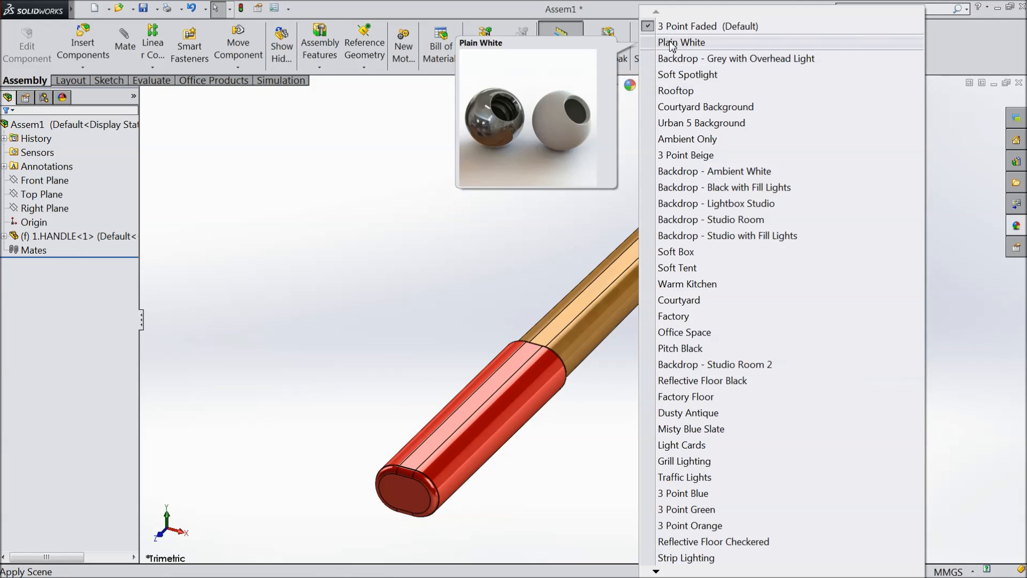
left_click(672, 44)
middle_click_drag(465, 329, 600, 326)
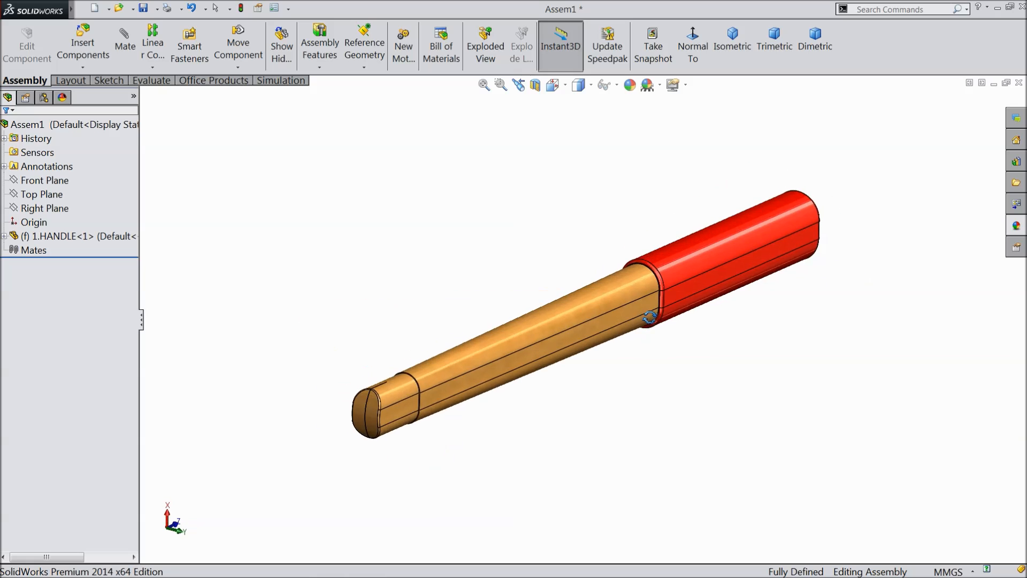
Step: Insert the 2.Head and 3.Wedge parts from the HAMMER 1 KG folder and place them near the handle's narrow end
scroll(441, 361, "down", 3)
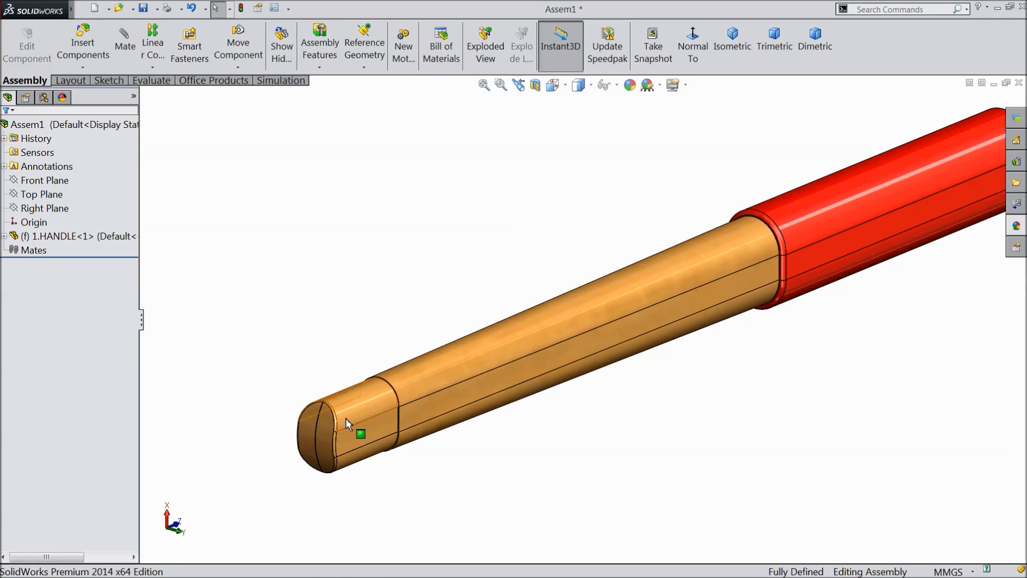
left_click(83, 45)
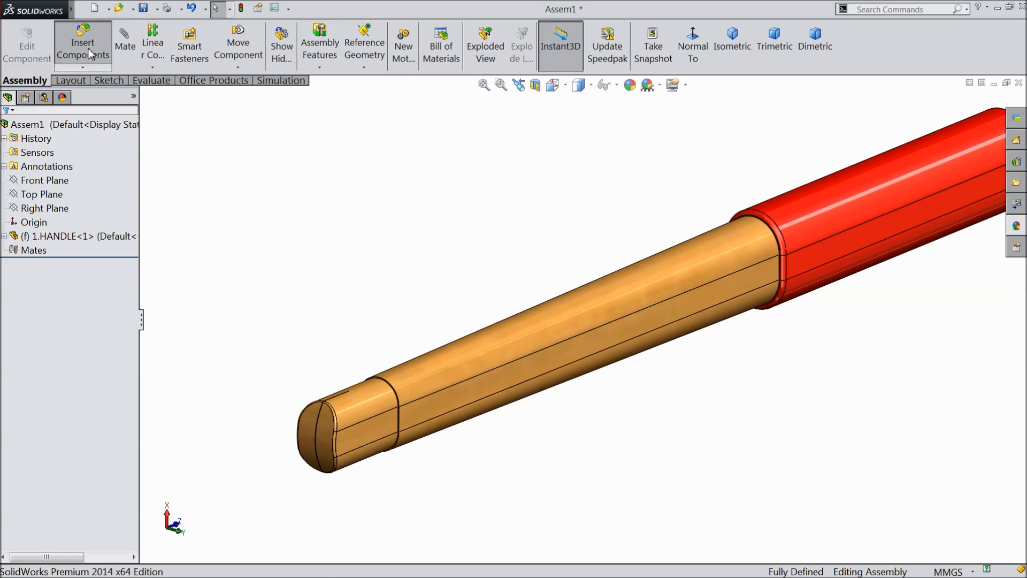
left_click(79, 376)
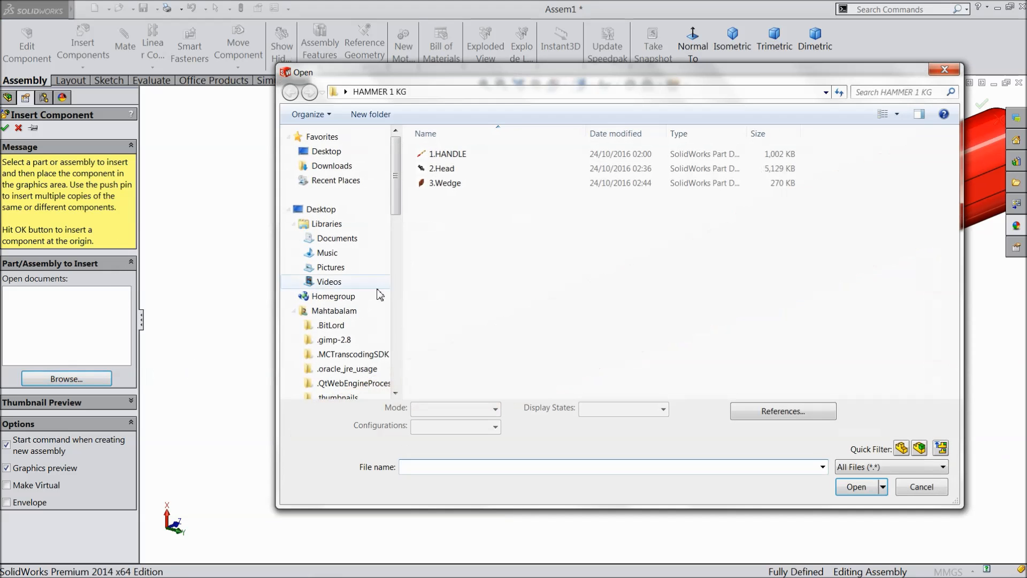
left_click(456, 170)
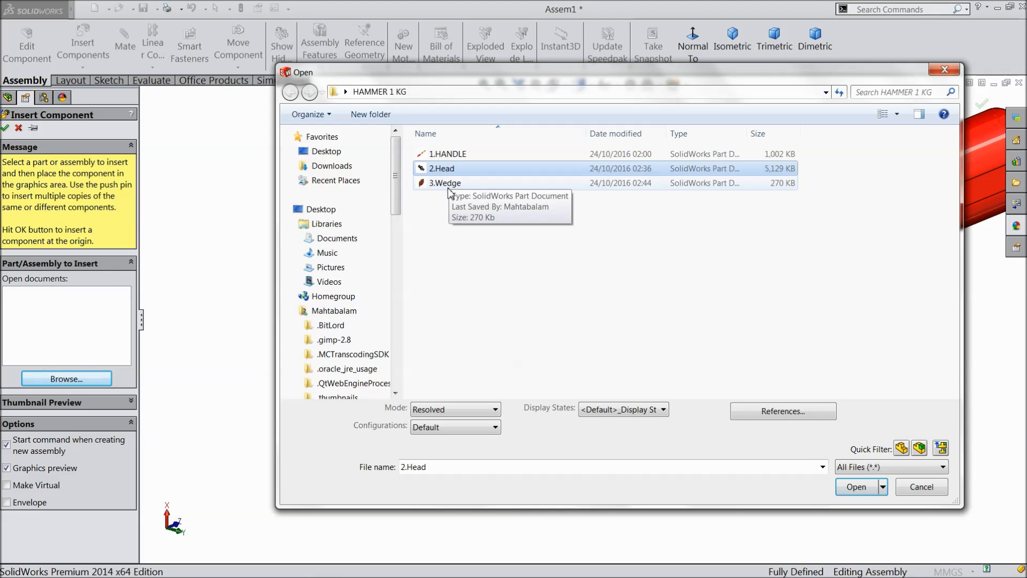
left_click(449, 185, "ctrl")
left_click(857, 496)
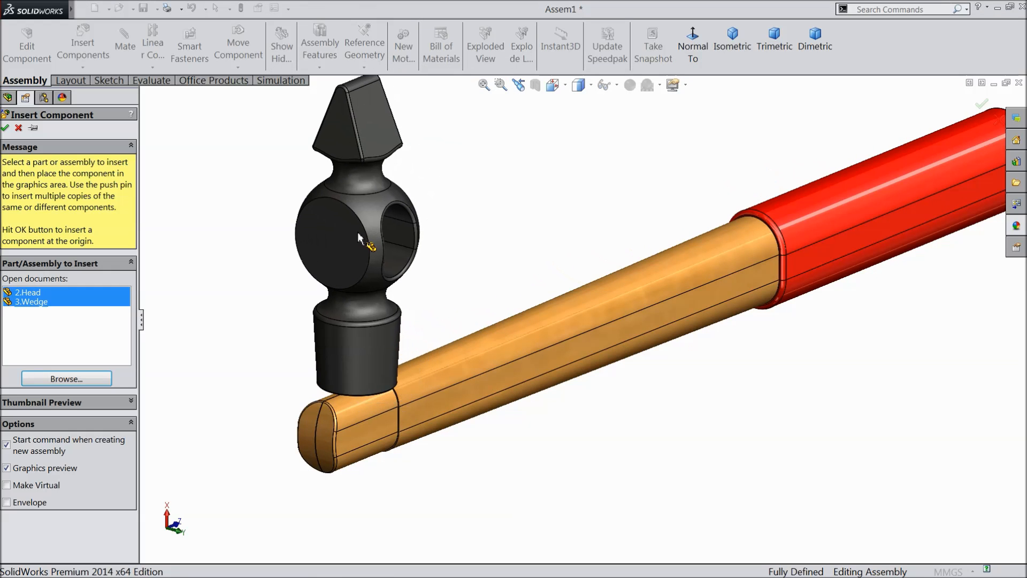
left_click(375, 253)
left_click(252, 278)
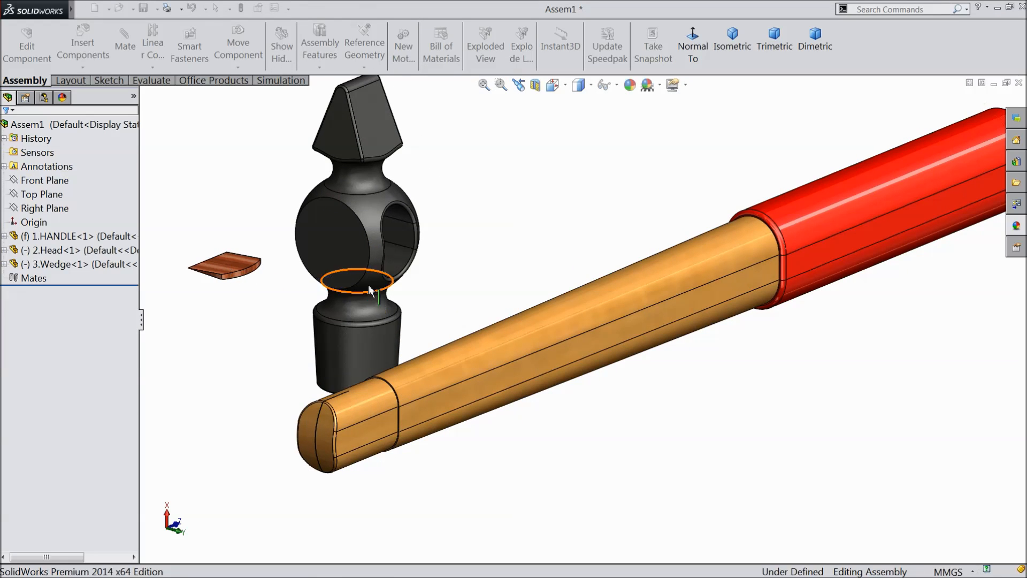
Step: Rotate the head component freely until its peen points up and the 1.0 kg marking faces the viewer beside the eye opening
left_click(227, 69)
left_click(270, 95)
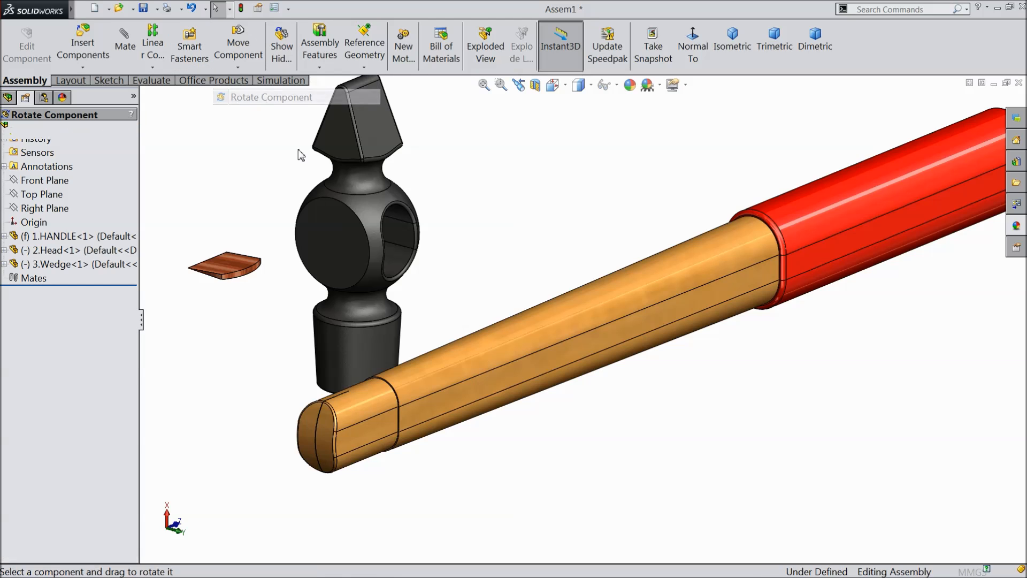
left_click_drag(346, 231, 401, 412)
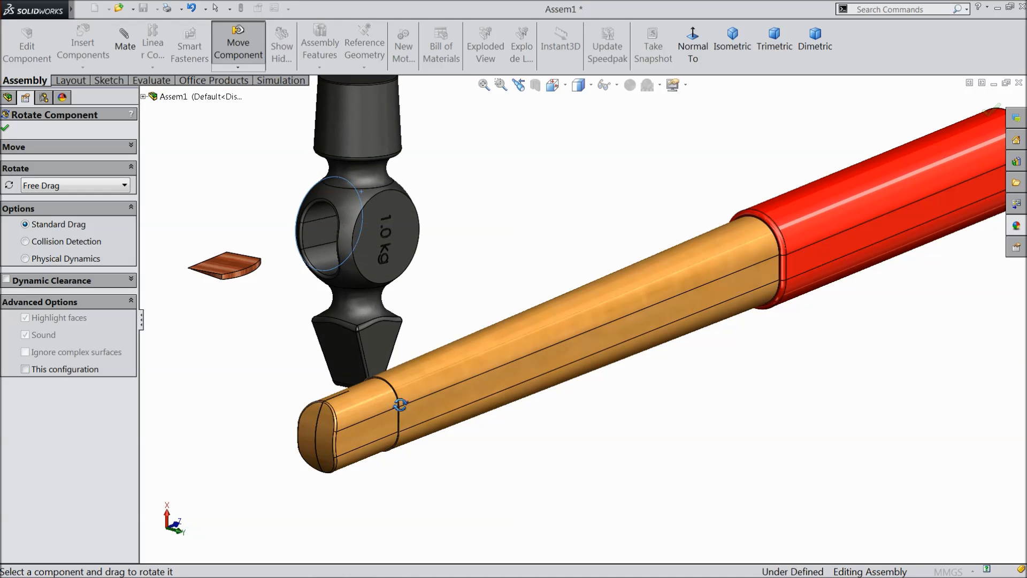
scroll(380, 367, "up", 3)
scroll(473, 277, "down", 2)
mouse_move(463, 302)
left_mouse_down()
mouse_move(461, 423)
mouse_move(455, 232)
mouse_move(456, 435)
mouse_move(506, 354)
mouse_move(465, 284)
mouse_move(360, 344)
mouse_move(432, 287)
mouse_move(473, 329)
mouse_move(458, 316)
left_mouse_up()
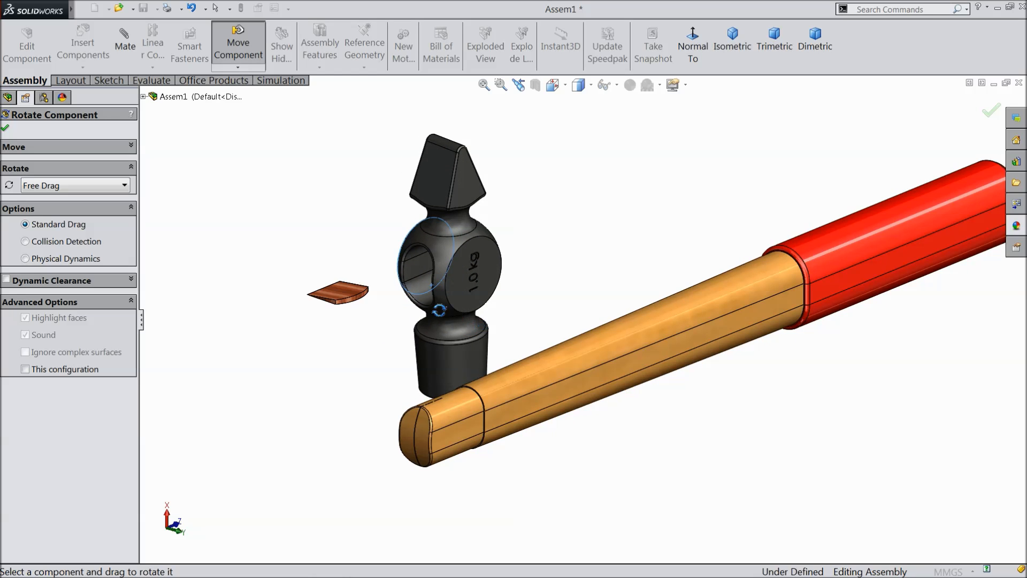
left_click(5, 129)
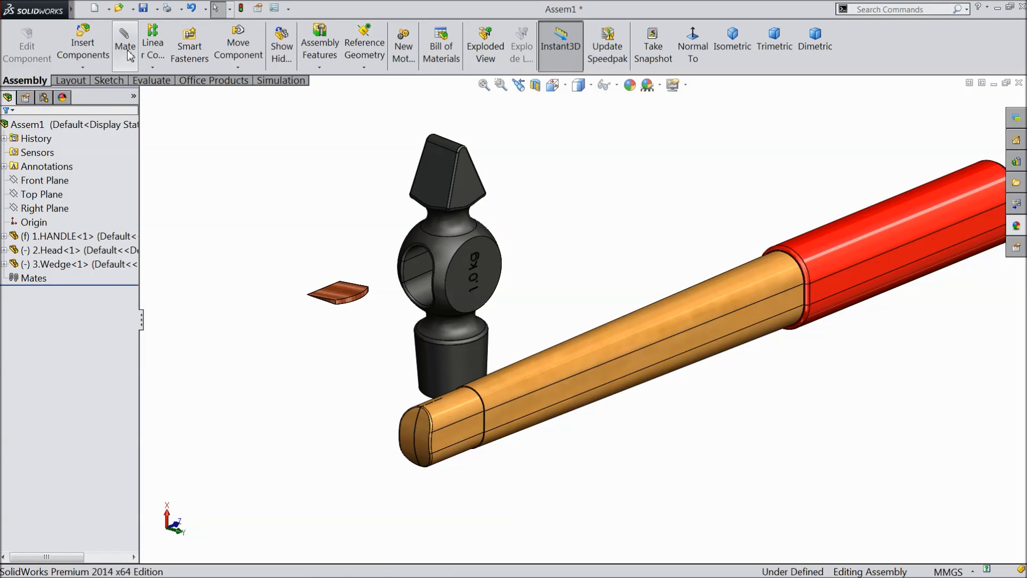
Step: Add a concentric mate between the rounded face inside the head's eye and the rounded face of the handle's narrow end
left_click(423, 296)
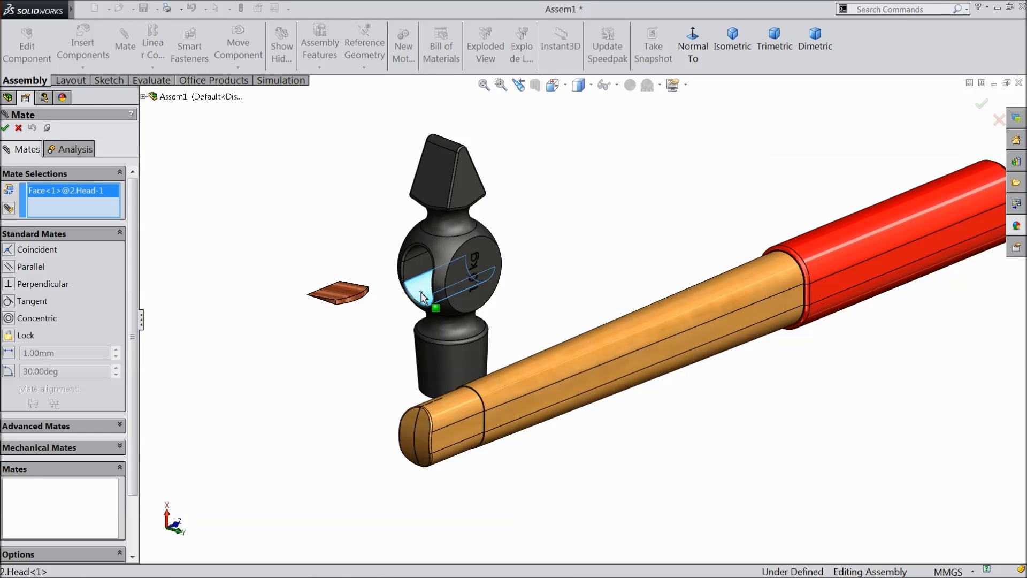
left_click(446, 461)
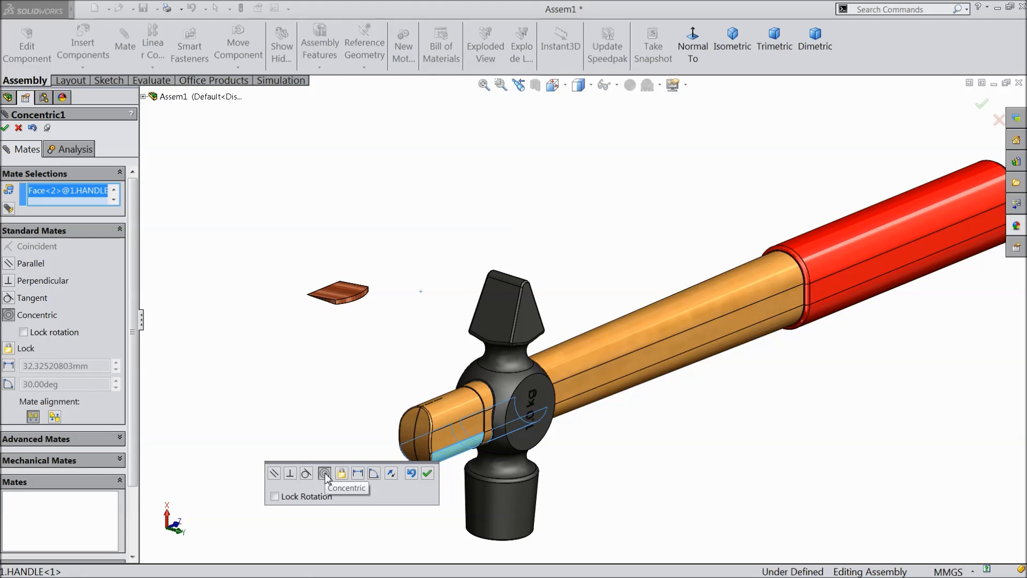
left_click(428, 473)
Step: Slide the head off the handle's tip and mate the flat face inside its eye coincident with the flat side of the handle's narrow end
scroll(532, 421, "down", 3)
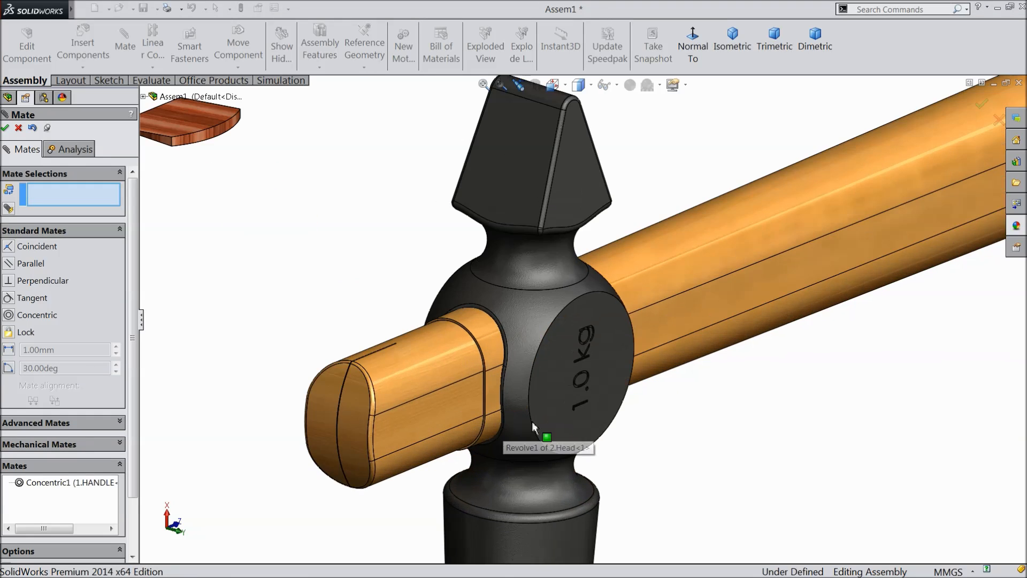
scroll(588, 391, "up", 3)
left_click_drag(576, 364, 436, 423)
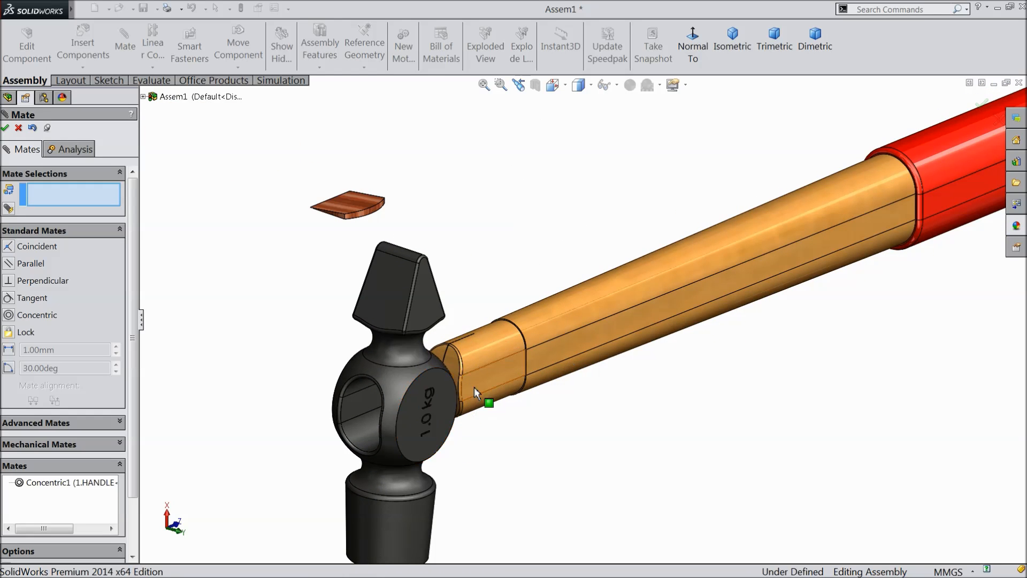
left_click(481, 375)
scroll(493, 417, "up", 2)
middle_click_drag(532, 419, 599, 416)
scroll(622, 379, "down", 3)
left_click(631, 368)
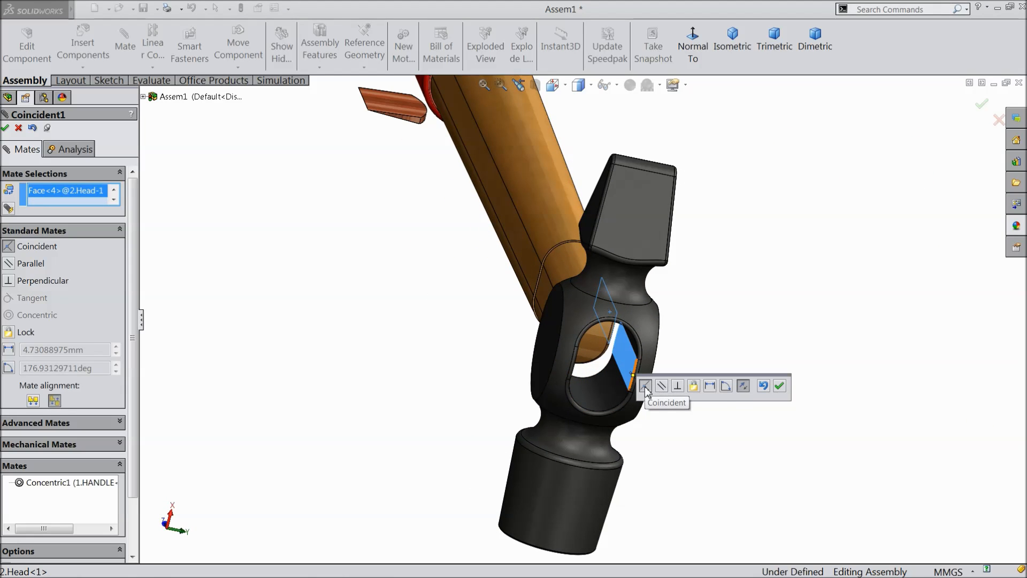
left_click(780, 385)
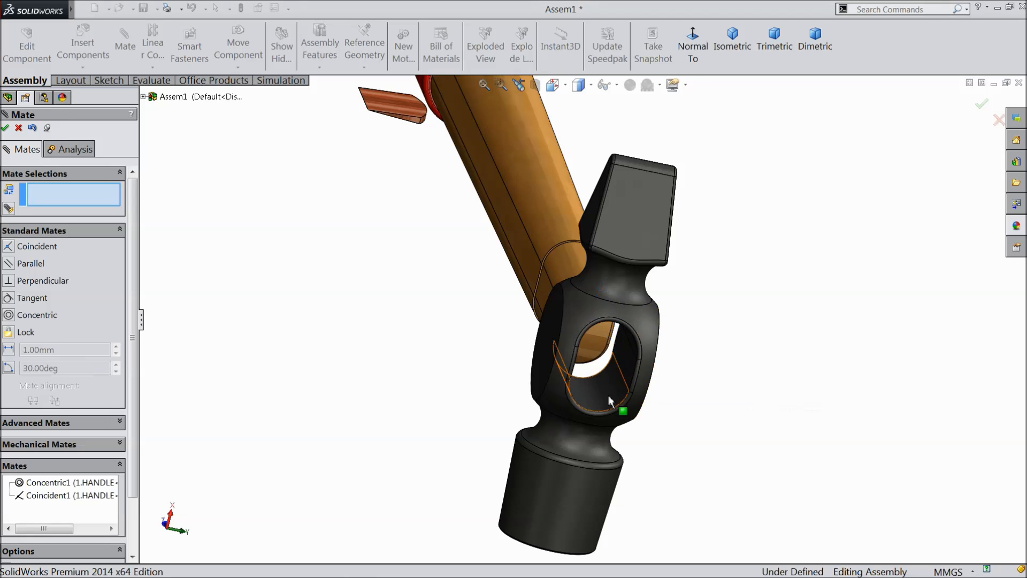
Step: Add an 8.2438 mm distance mate between the handle's shoulder face and the small end face of the engraved "k" on the head
scroll(612, 395, "up", 3)
middle_click_drag(618, 395, 568, 388)
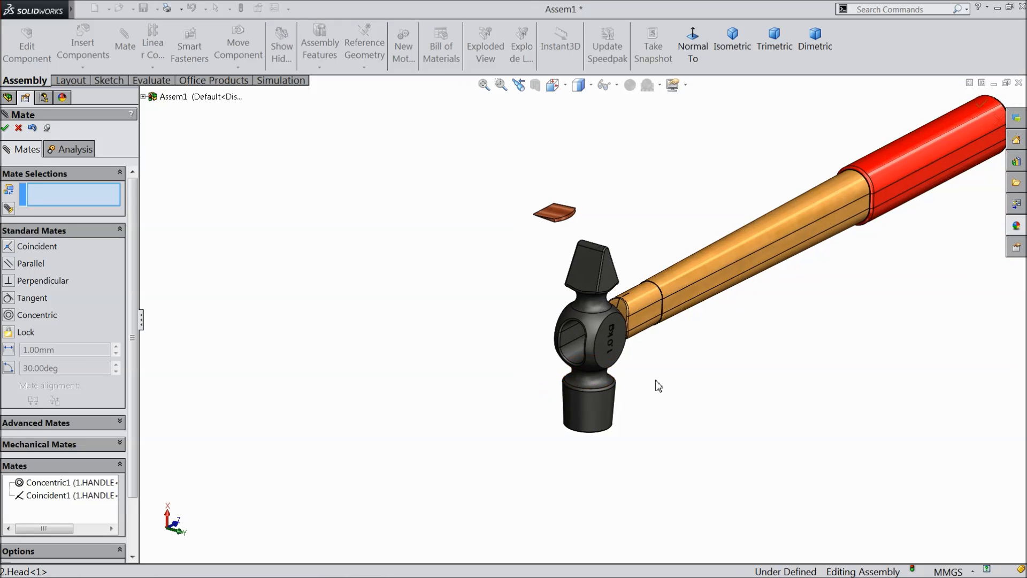
scroll(676, 327, "down", 5)
scroll(626, 307, "down", 8)
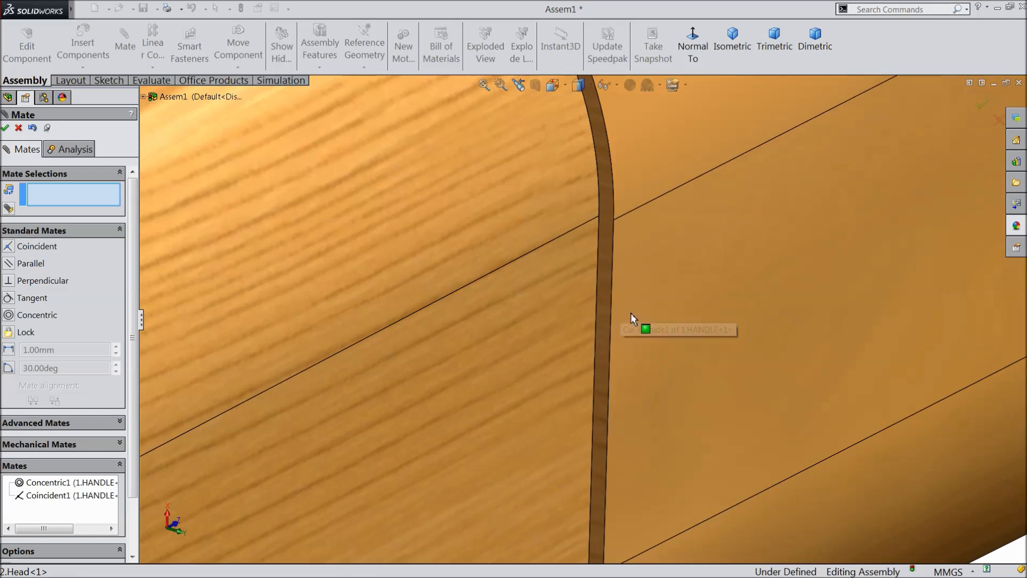
left_click(604, 307)
scroll(599, 321, "up", 8)
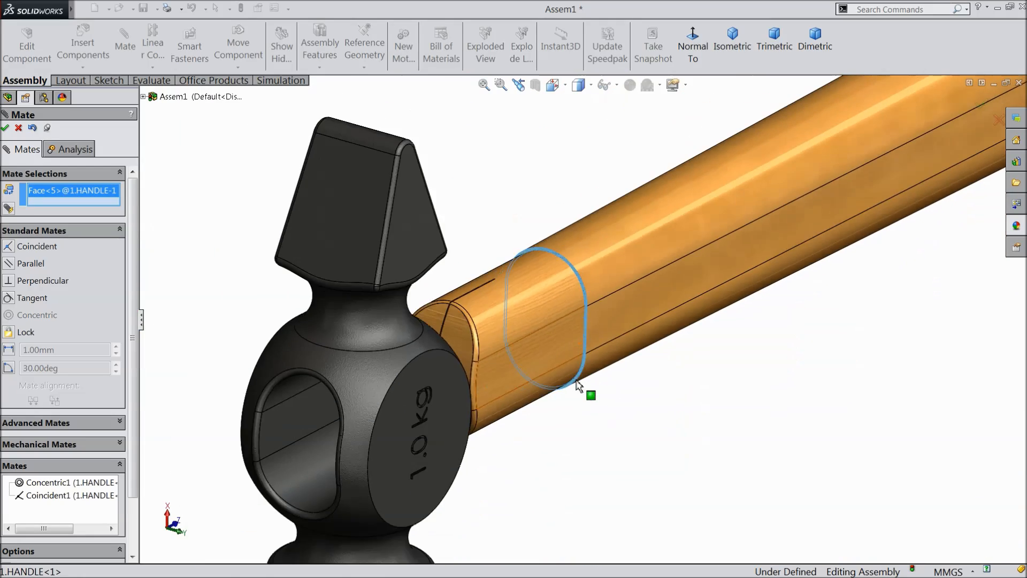
scroll(491, 396, "down", 6)
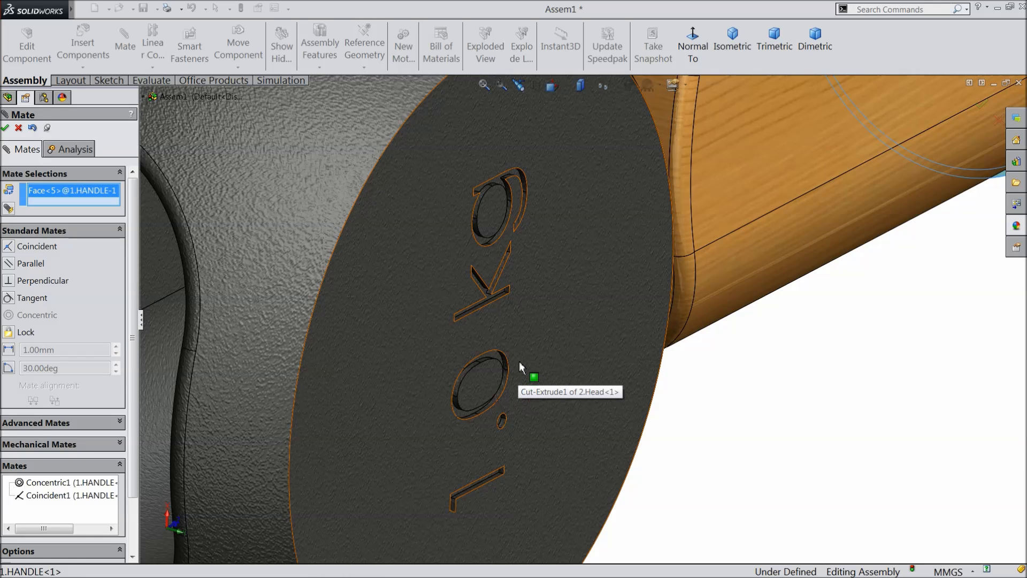
scroll(516, 270, "down", 6)
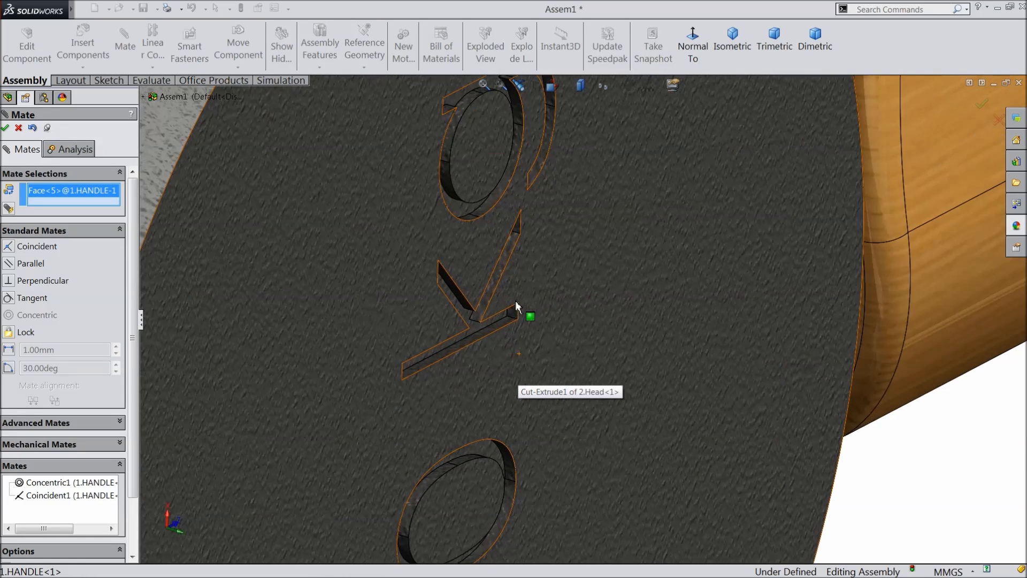
left_click(526, 320)
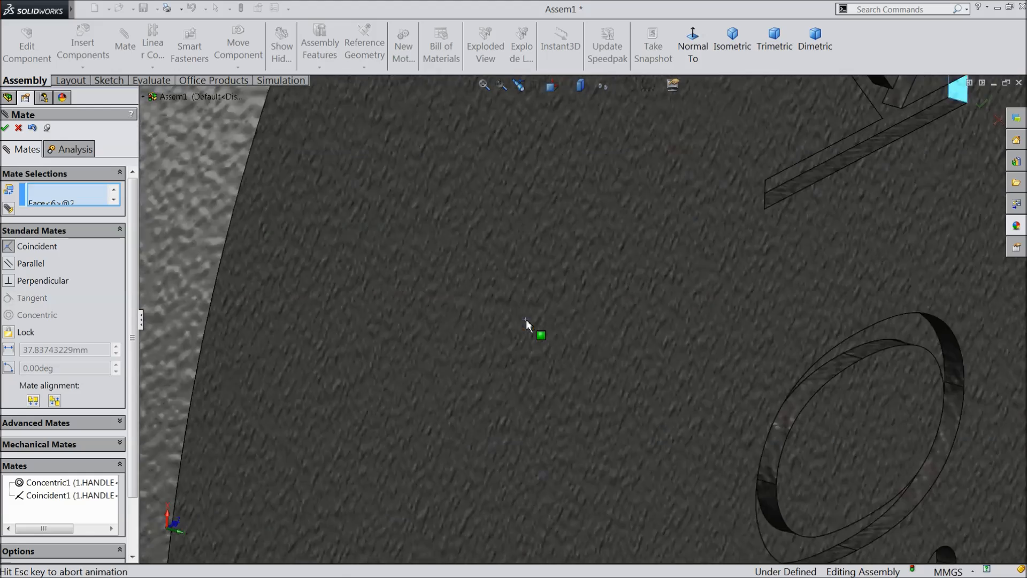
left_click(637, 356)
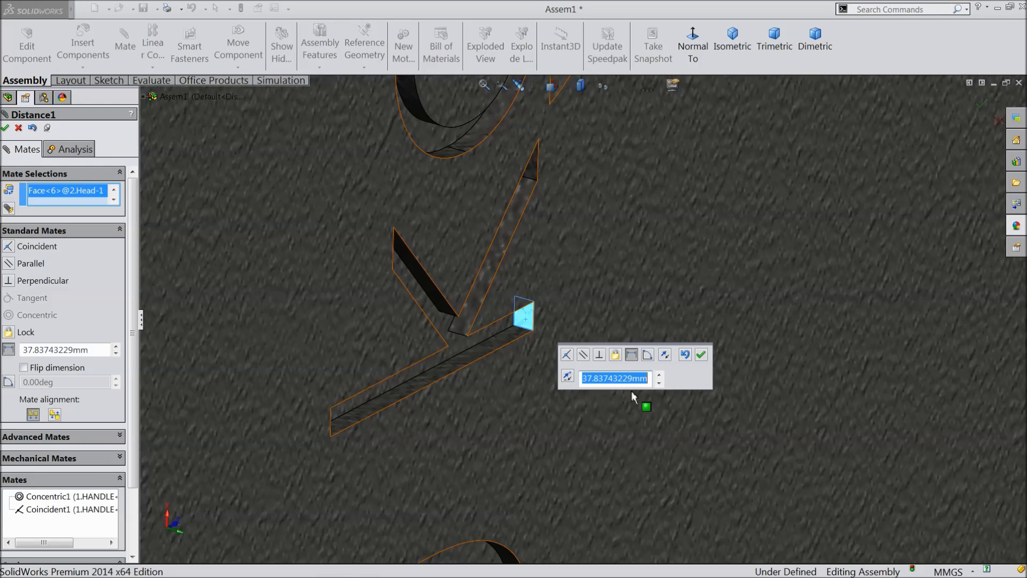
type("8.")
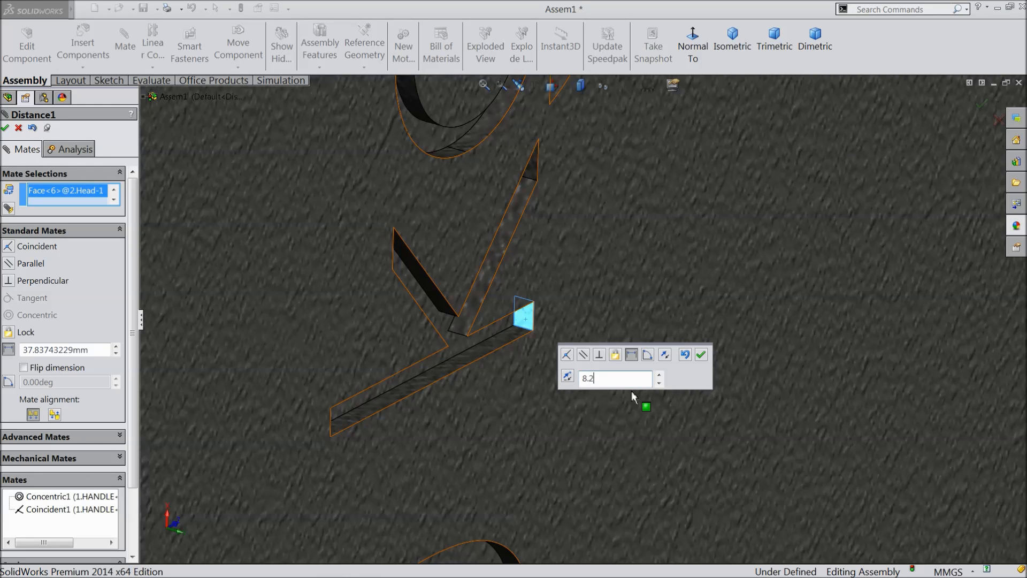
type("2438")
scroll(570, 413, "up", 10)
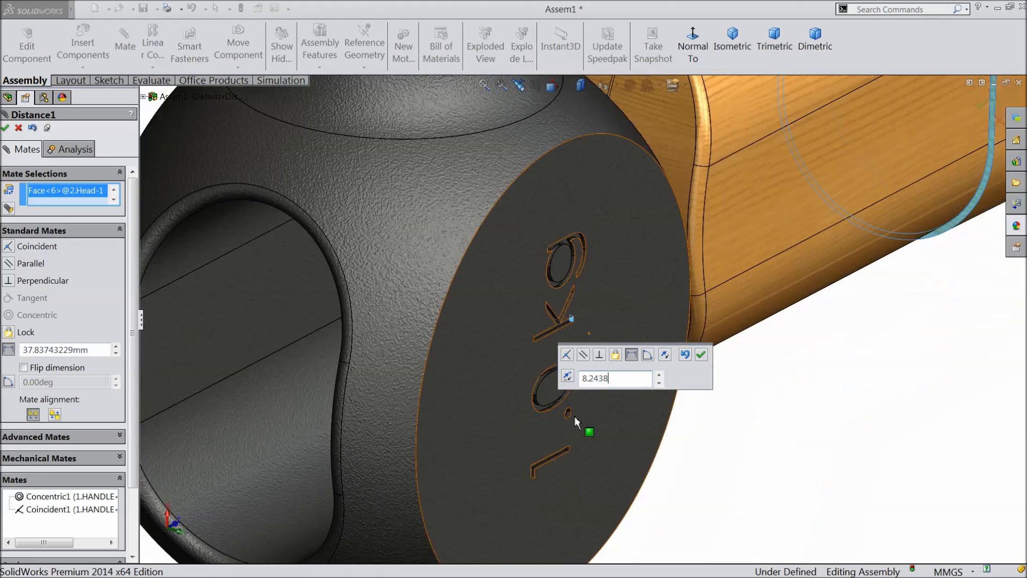
key("Return")
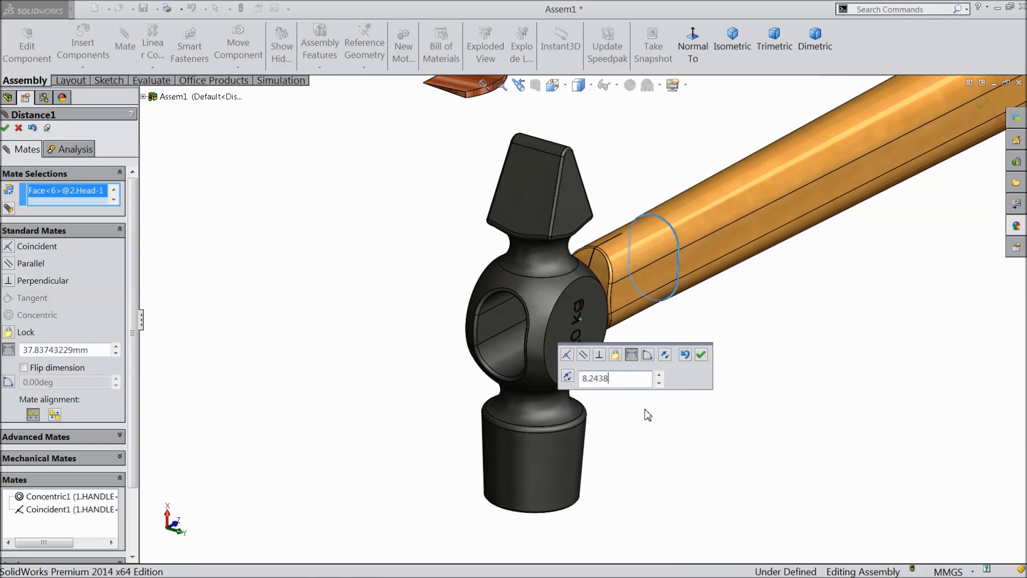
left_click(701, 356)
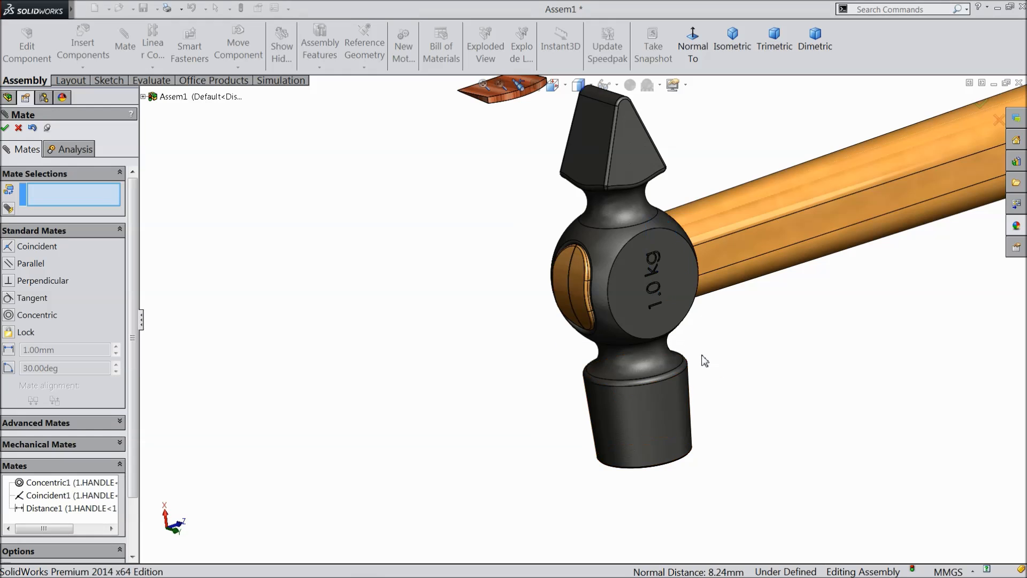
Step: Move the wedge in front of the handle's slotted end in the head's eye and finish mating
scroll(694, 326, "up", 3)
middle_click_drag(694, 325, 677, 351)
scroll(714, 290, "down", 4)
scroll(560, 239, "up", 3)
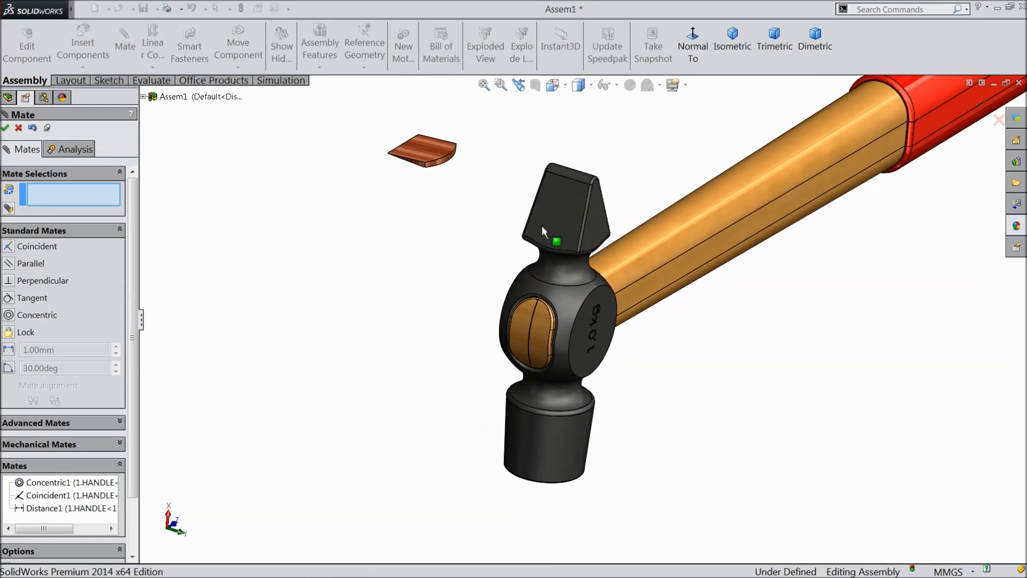
left_click_drag(436, 153, 452, 341)
scroll(512, 323, "down", 2)
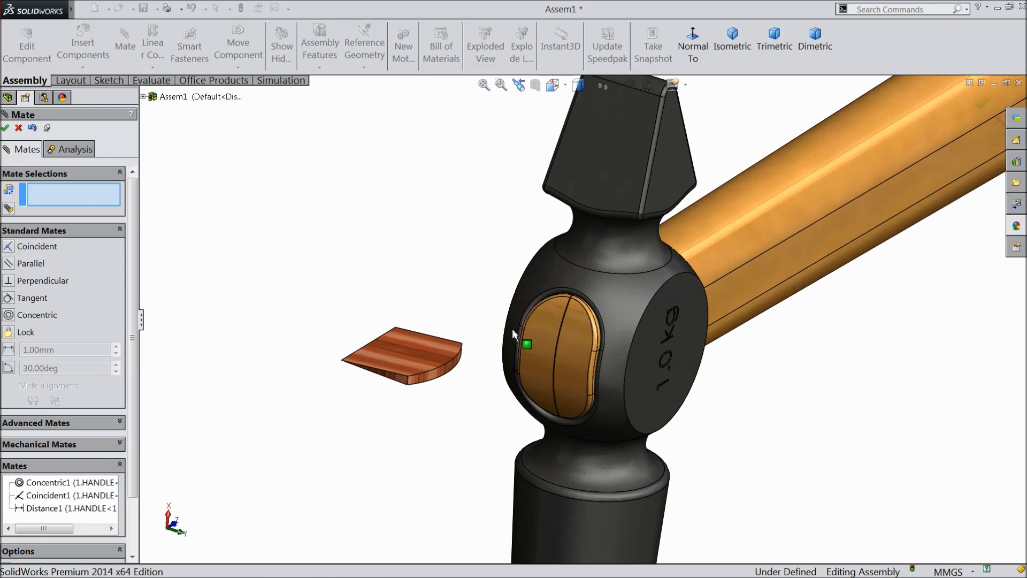
scroll(460, 364, "down", 2)
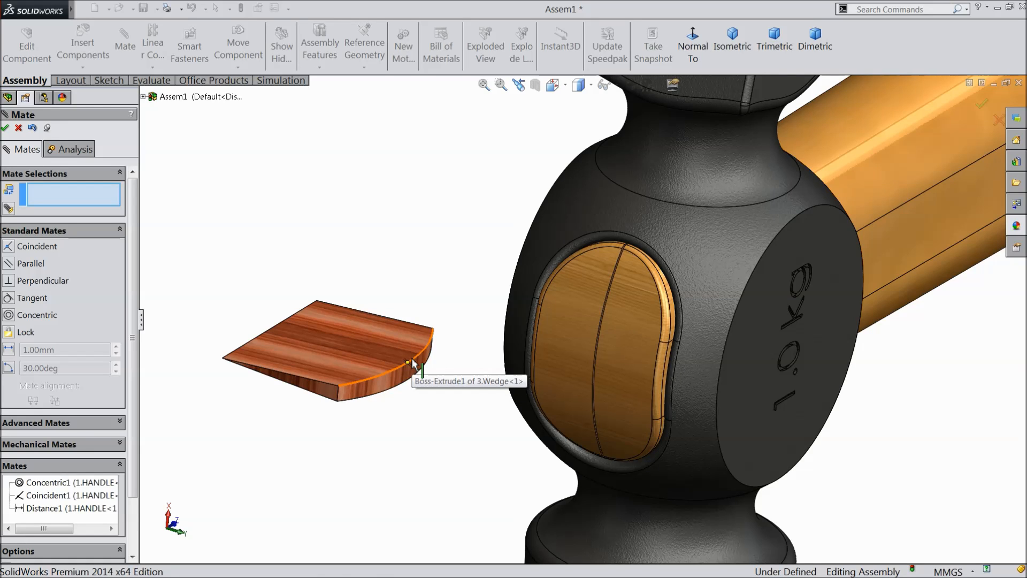
left_click(19, 128)
left_click(236, 68)
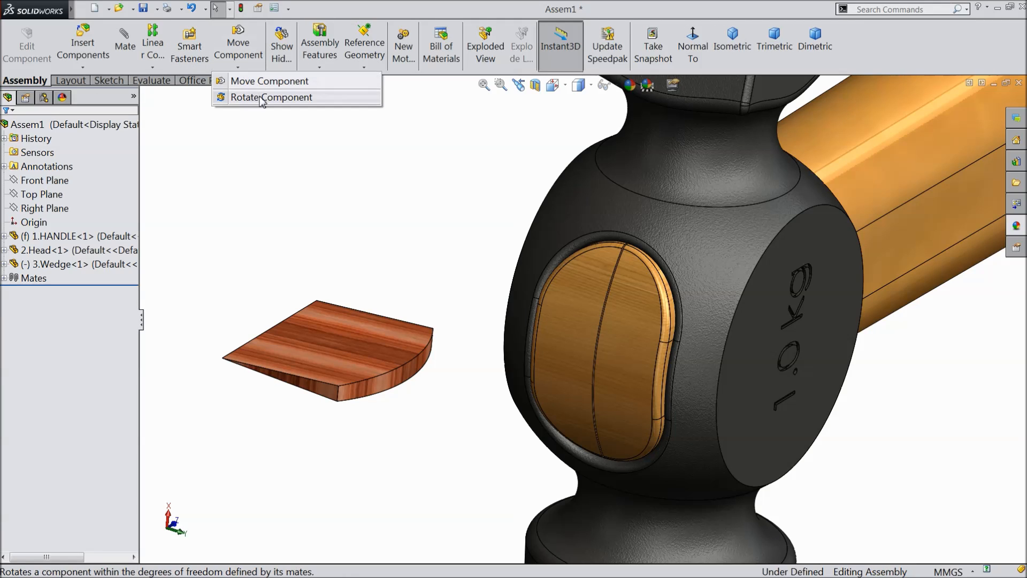
left_click(262, 97)
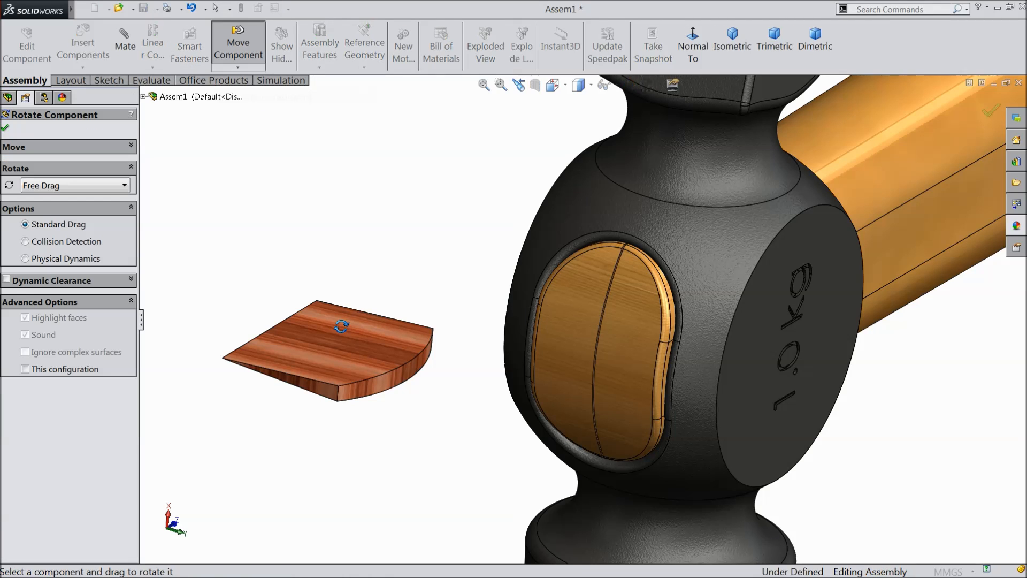
left_click(3, 130)
Step: Shift the wedge slightly lower beside the head's eye
scroll(330, 264, "up", 2)
left_click_drag(453, 342, 459, 375)
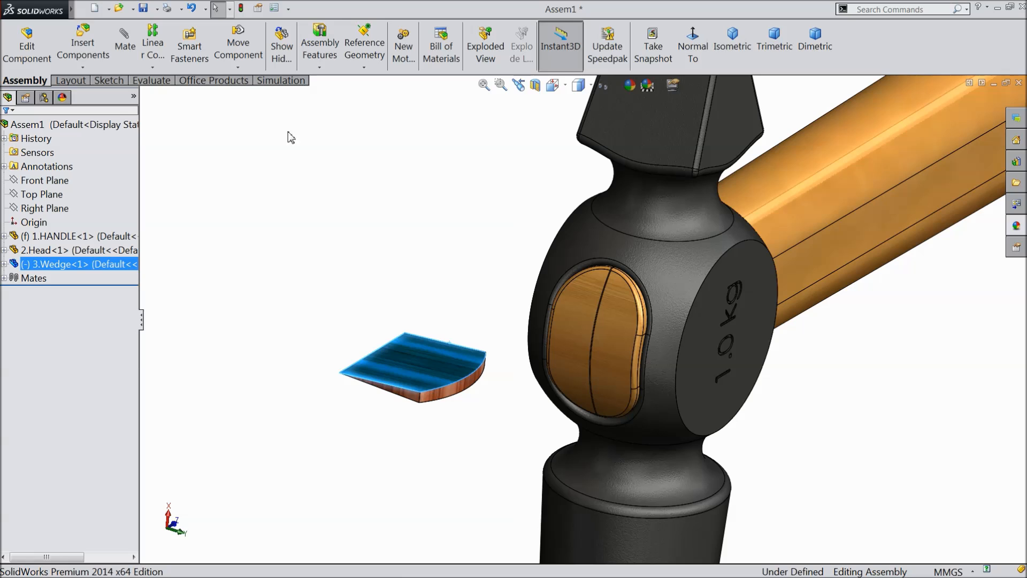
Step: Rotate the wedge freely until it stands upright with its thin edge pointing toward the hammer head
left_click(238, 68)
left_click(262, 97)
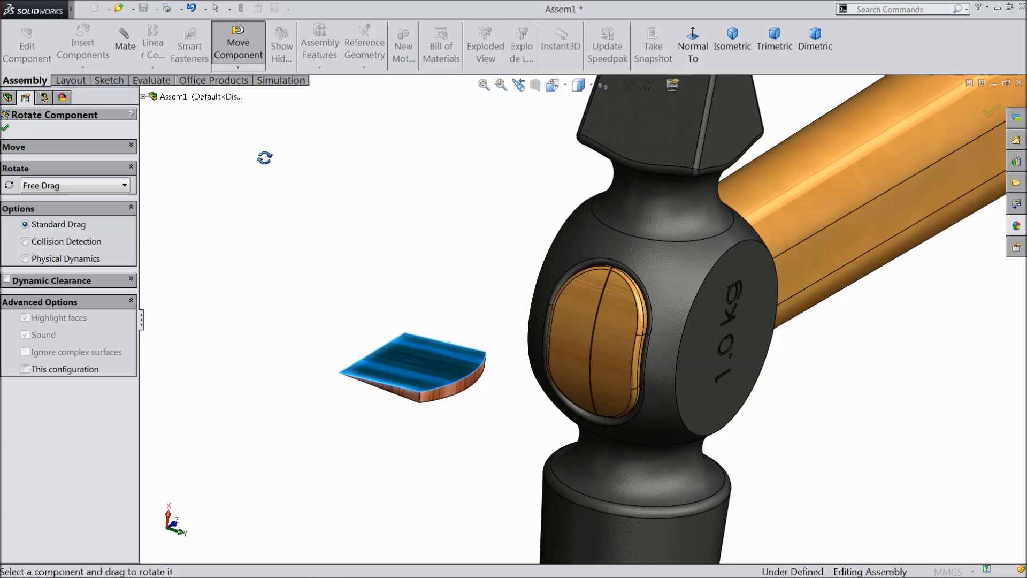
left_click_drag(377, 379, 387, 405)
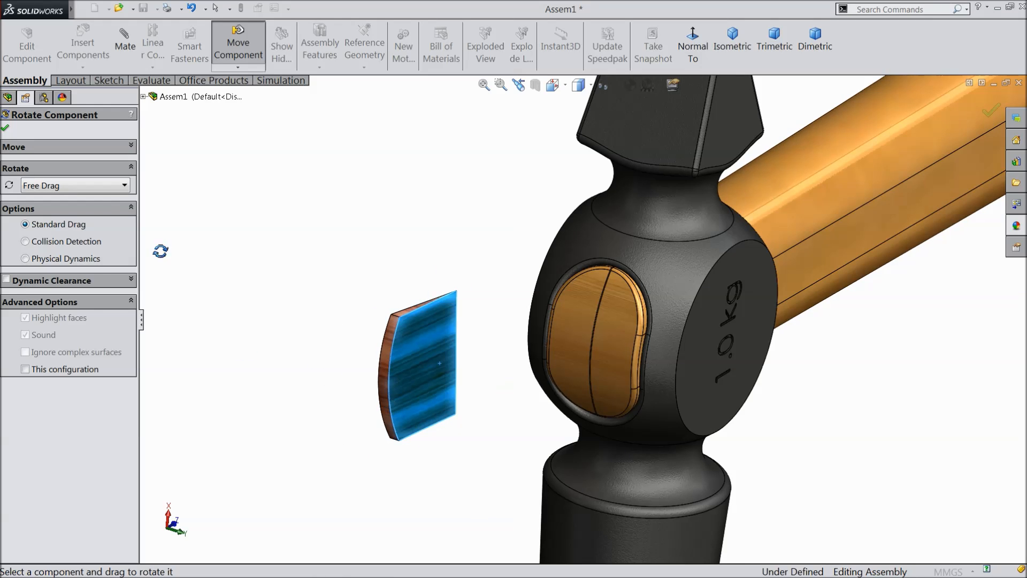
left_click(7, 129)
Step: Move the wedge over to the head's eye so its thin end sinks into the handle's slotted end
middle_click_drag(329, 227, 403, 293)
scroll(814, 313, "down", 3)
left_click_drag(491, 354, 625, 369)
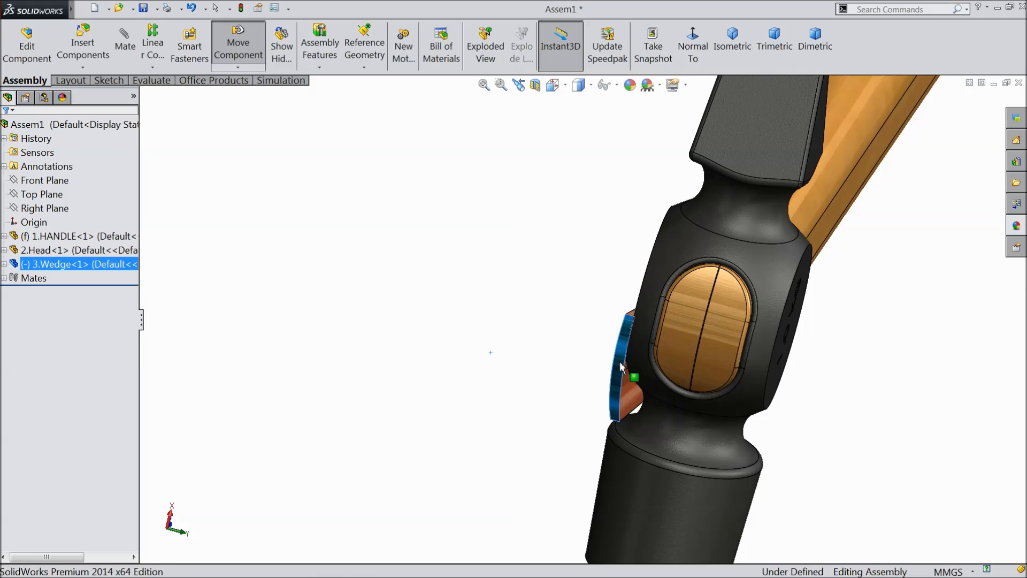
middle_click_drag(672, 359, 598, 345)
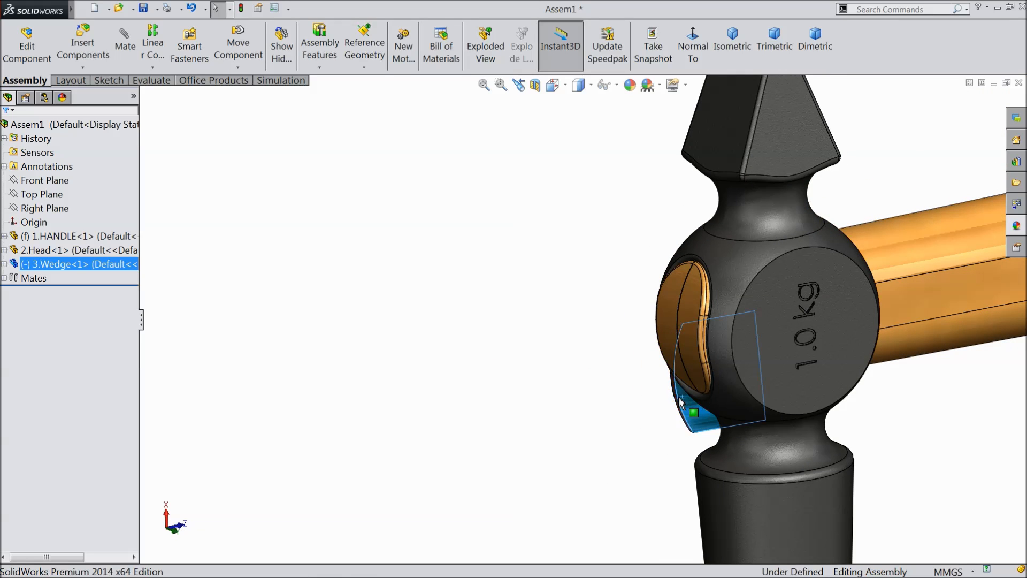
left_click_drag(677, 400, 607, 381)
middle_click_drag(608, 381, 642, 327)
left_click_drag(594, 360, 744, 355)
middle_click_drag(744, 356, 667, 355)
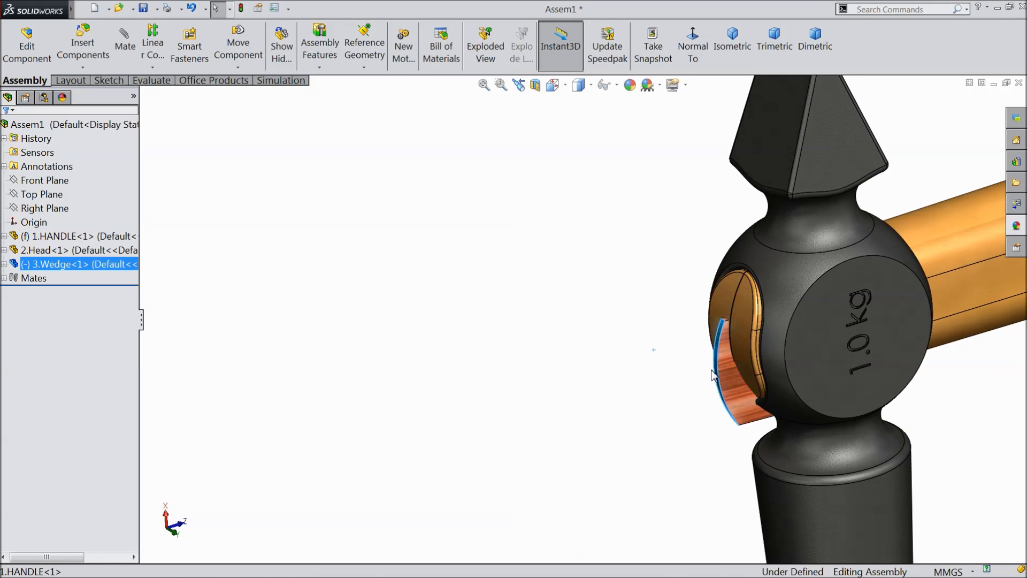
left_click_drag(726, 374, 726, 345)
Step: Shift the wedge sideways within the eye so it lies over the slot in the handle's end
middle_click_drag(640, 318, 719, 317)
left_click(583, 273)
scroll(727, 331, "down", 3)
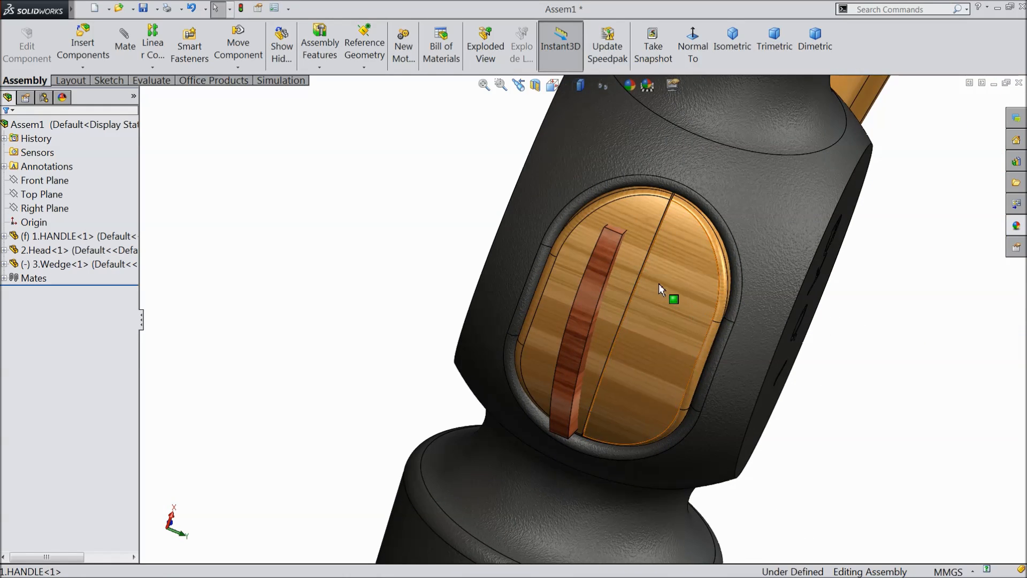
scroll(573, 266, "down", 3)
left_click_drag(571, 263, 629, 267)
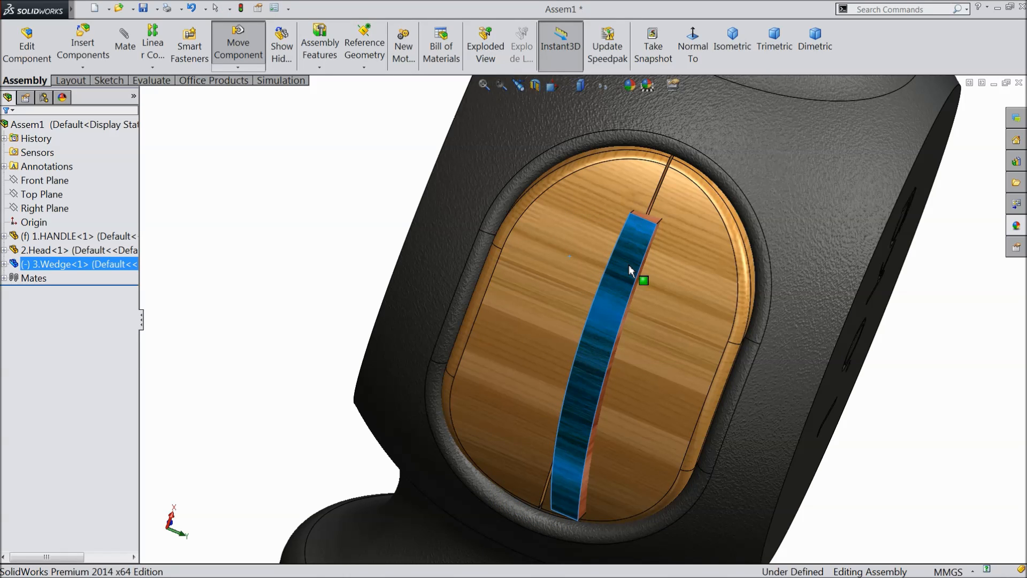
Step: Add a concentric mate between the handle's curved end face and the wedge's curved outer face
left_click(415, 220)
left_click(126, 48)
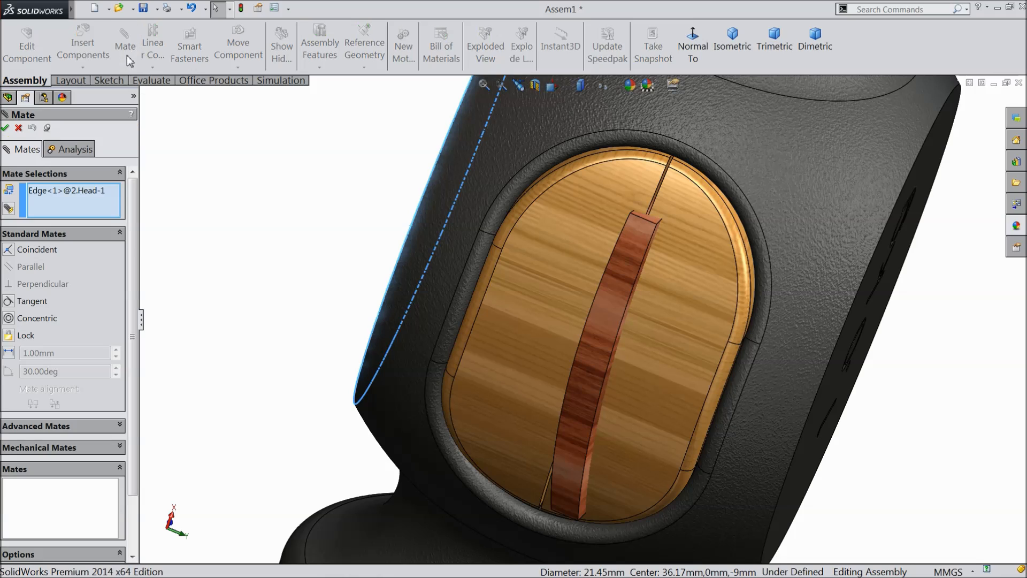
right_click(79, 211)
left_click(123, 215)
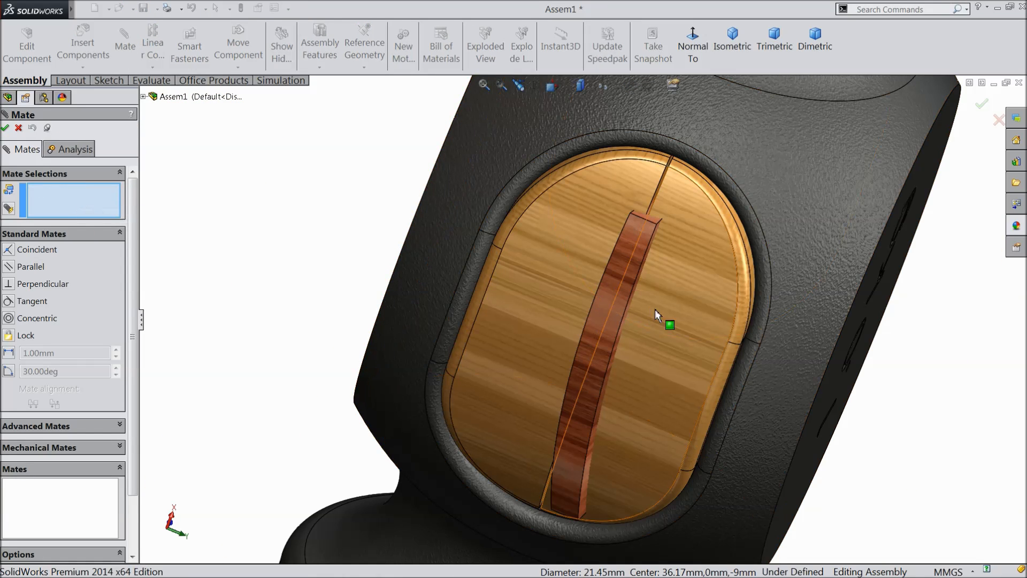
left_click(668, 316)
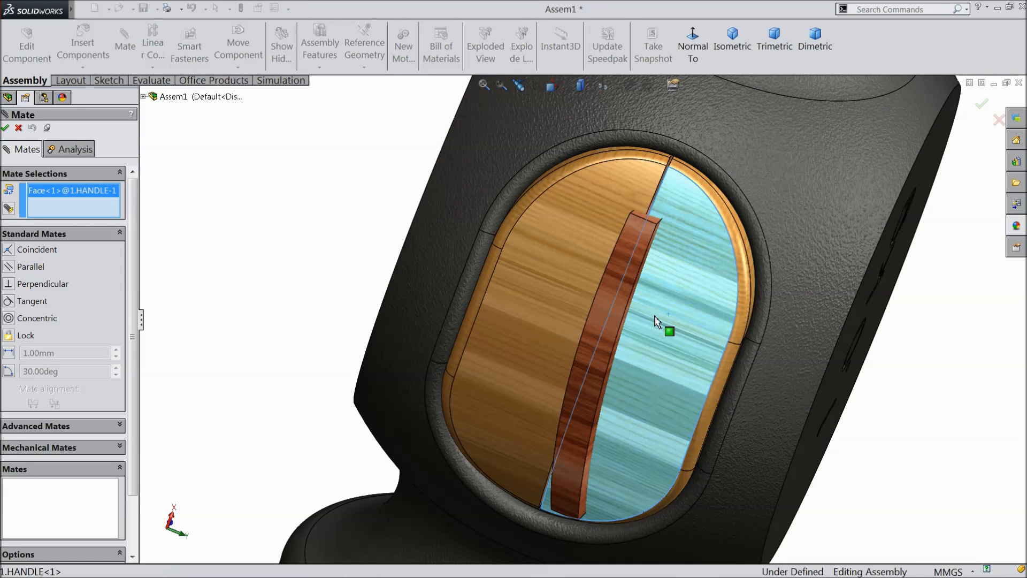
left_click(614, 326)
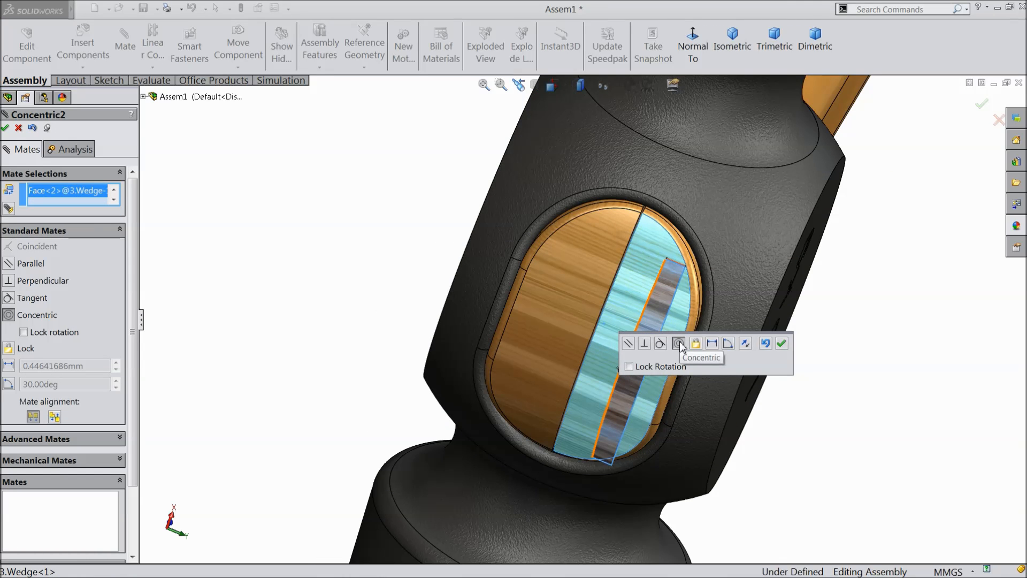
left_click(783, 343)
Step: Slide the mated wedge back to the middle of the handle's end, centred along the slot, and finish mating
middle_click_drag(742, 328, 636, 336)
left_click_drag(604, 327, 579, 293)
middle_click_drag(603, 304, 672, 256)
left_click_drag(561, 308, 563, 309)
scroll(570, 303, "down", 2)
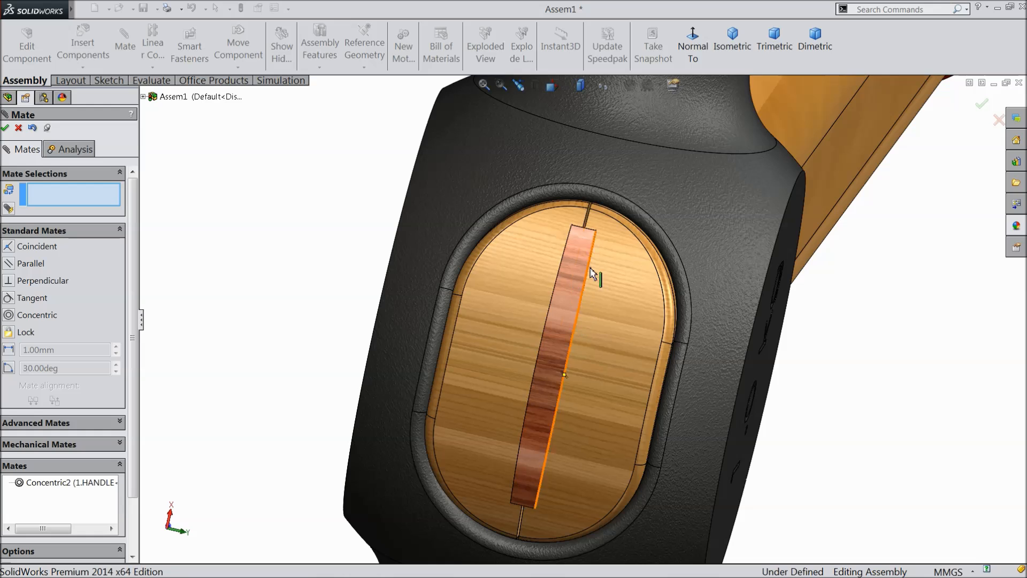
scroll(669, 223, "up", 5)
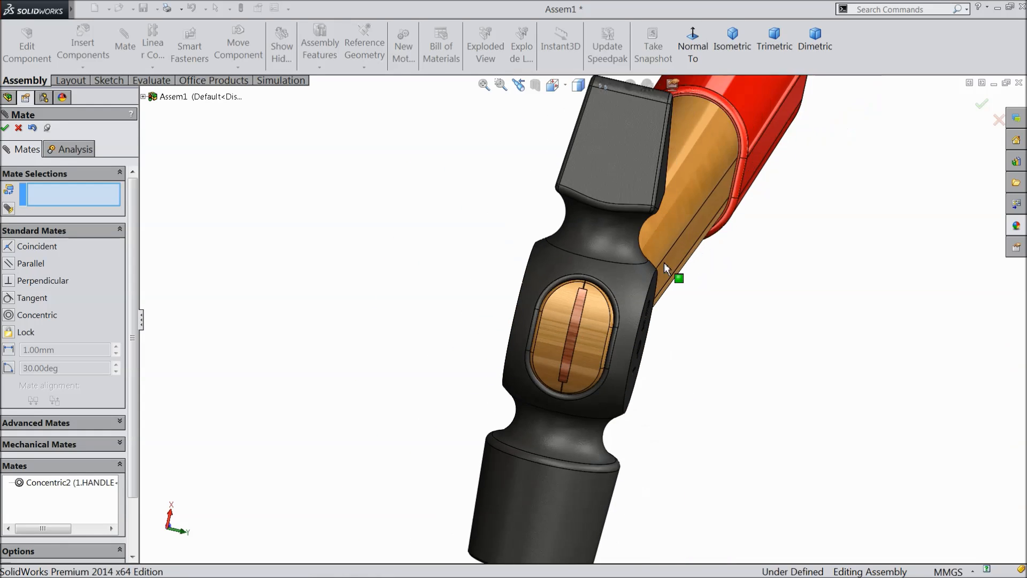
left_click(19, 129)
Step: Switch the display to perspective and orient the view to show the whole hammer with the wedged eye and weight engraving
scroll(434, 303, "up", 3)
middle_click_drag(435, 303, 372, 342)
scroll(596, 303, "down", 2)
middle_click_drag(575, 320, 583, 312)
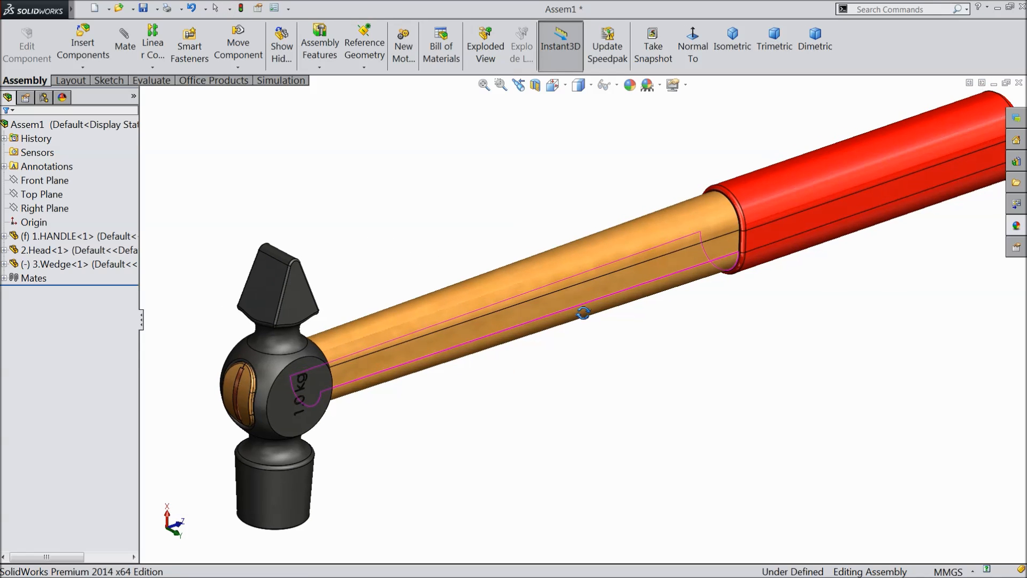
middle_click_drag(369, 400, 466, 383)
left_click(686, 85)
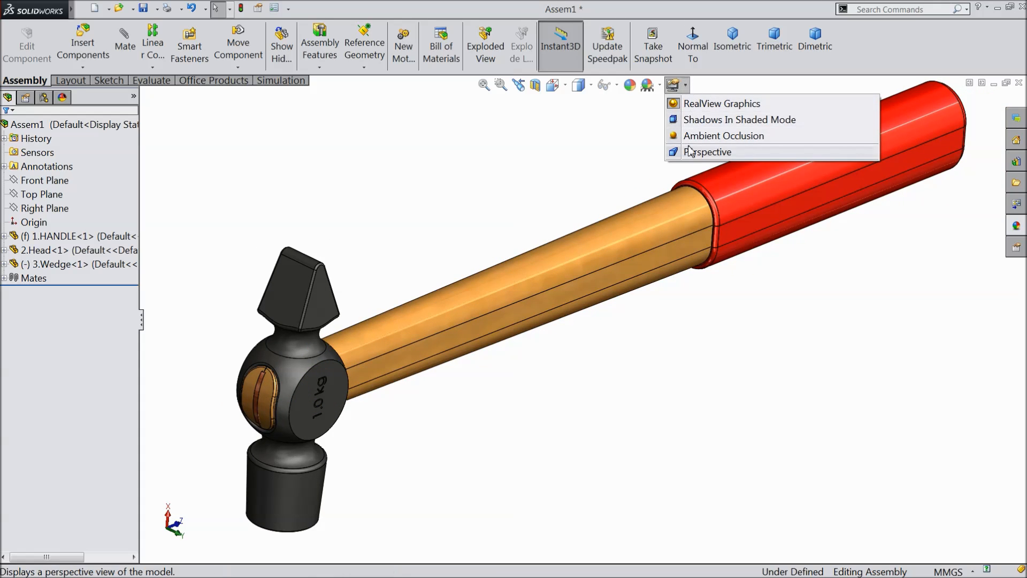
left_click(680, 152)
middle_click_drag(475, 369, 481, 342)
scroll(476, 342, "down", 1)
scroll(480, 342, "up", 1)
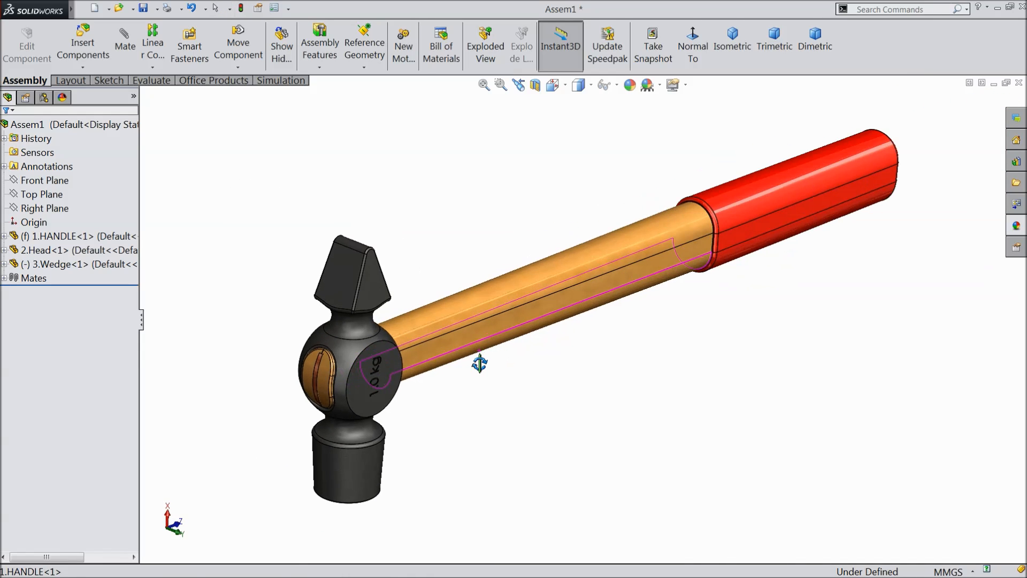
scroll(592, 318, "down", 2)
mouse_move(540, 355)
middle_mouse_down()
mouse_move(509, 337)
mouse_move(535, 348)
mouse_move(524, 343)
middle_mouse_up()
Step: Save the assembly as "Assembly" in the HAMMER 1 KG folder
left_click(143, 8)
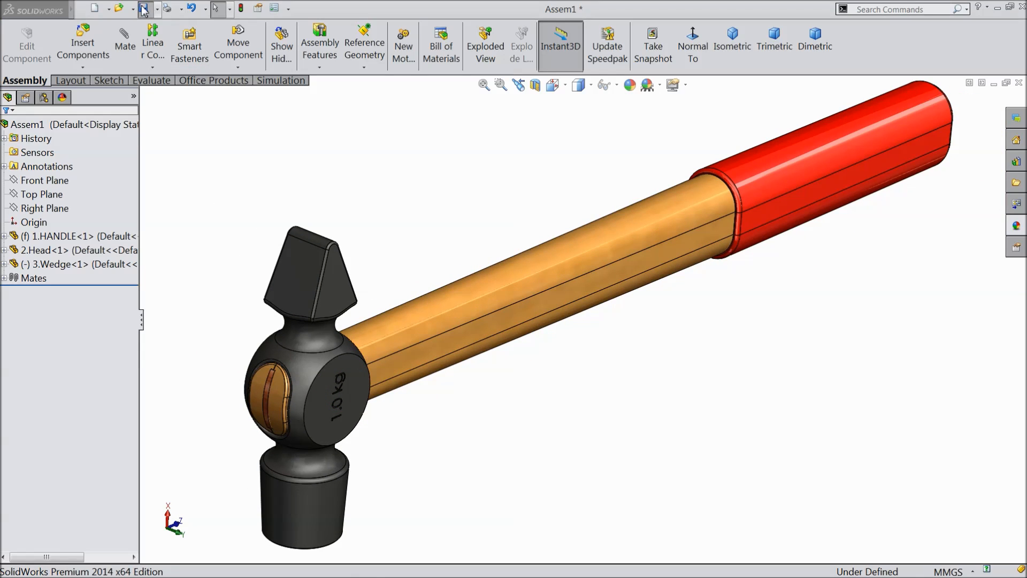
left_click(467, 259)
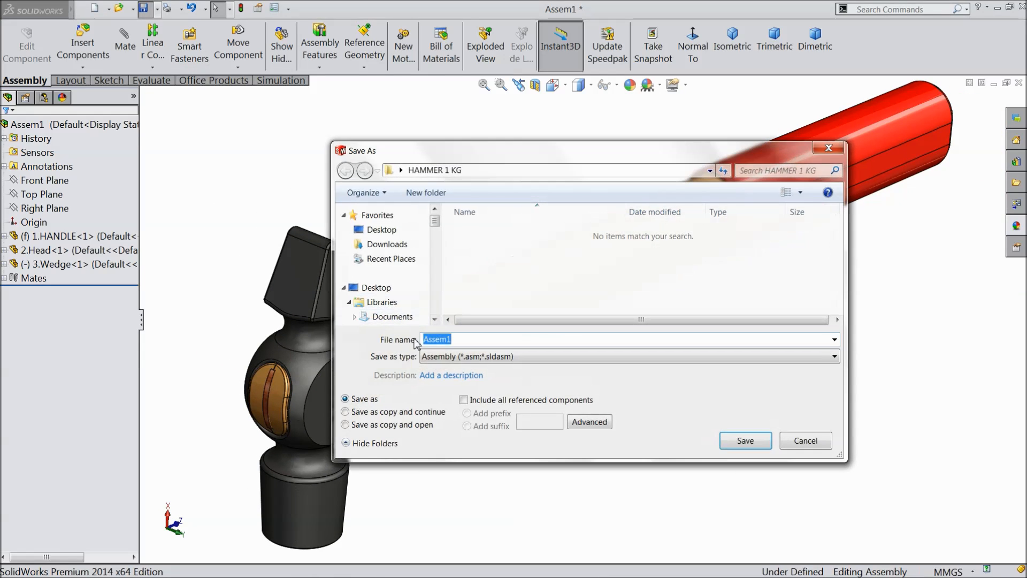
left_click(462, 338)
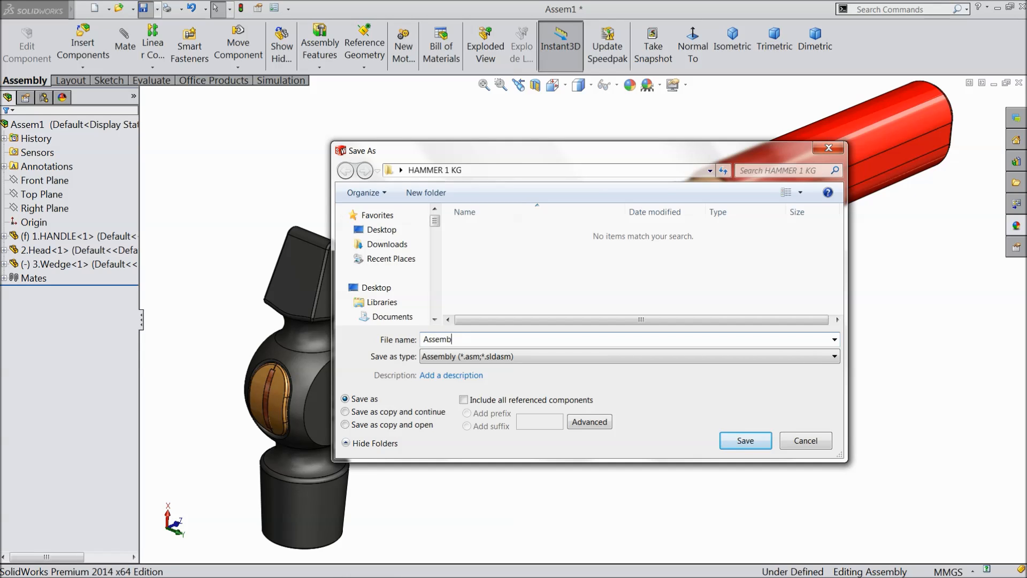
type("bly")
left_click(745, 440)
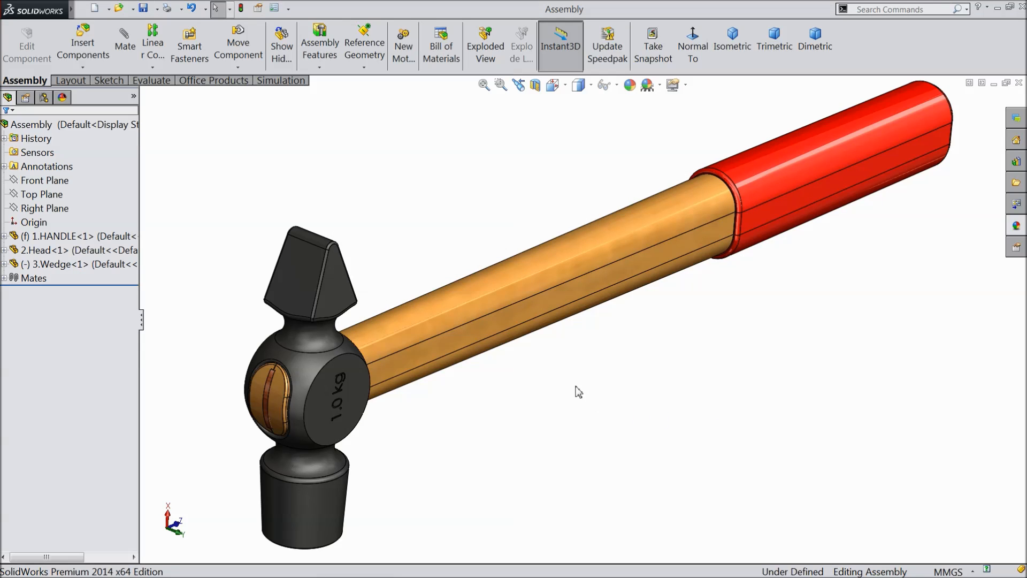
middle_click_drag(523, 399, 466, 432)
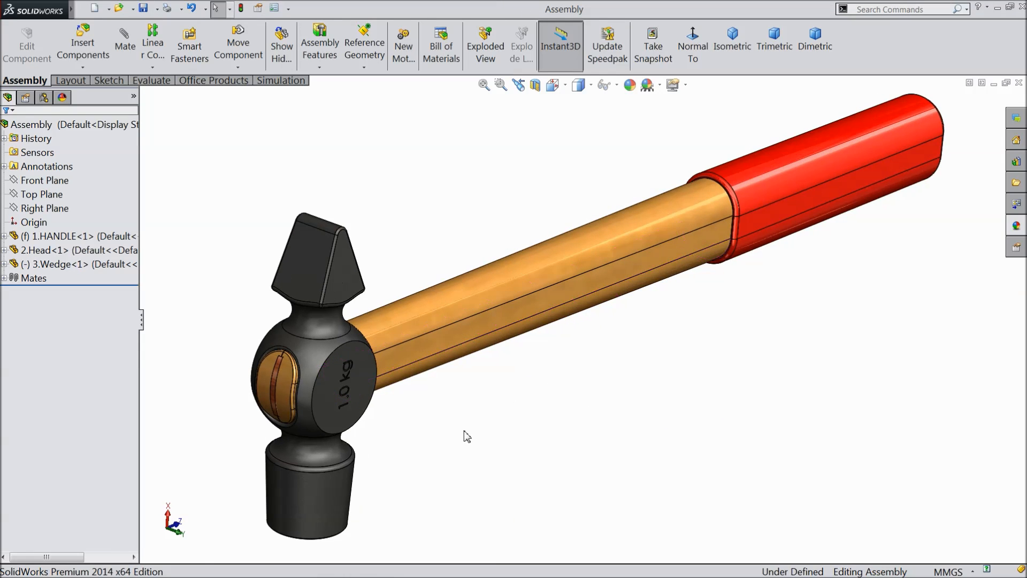